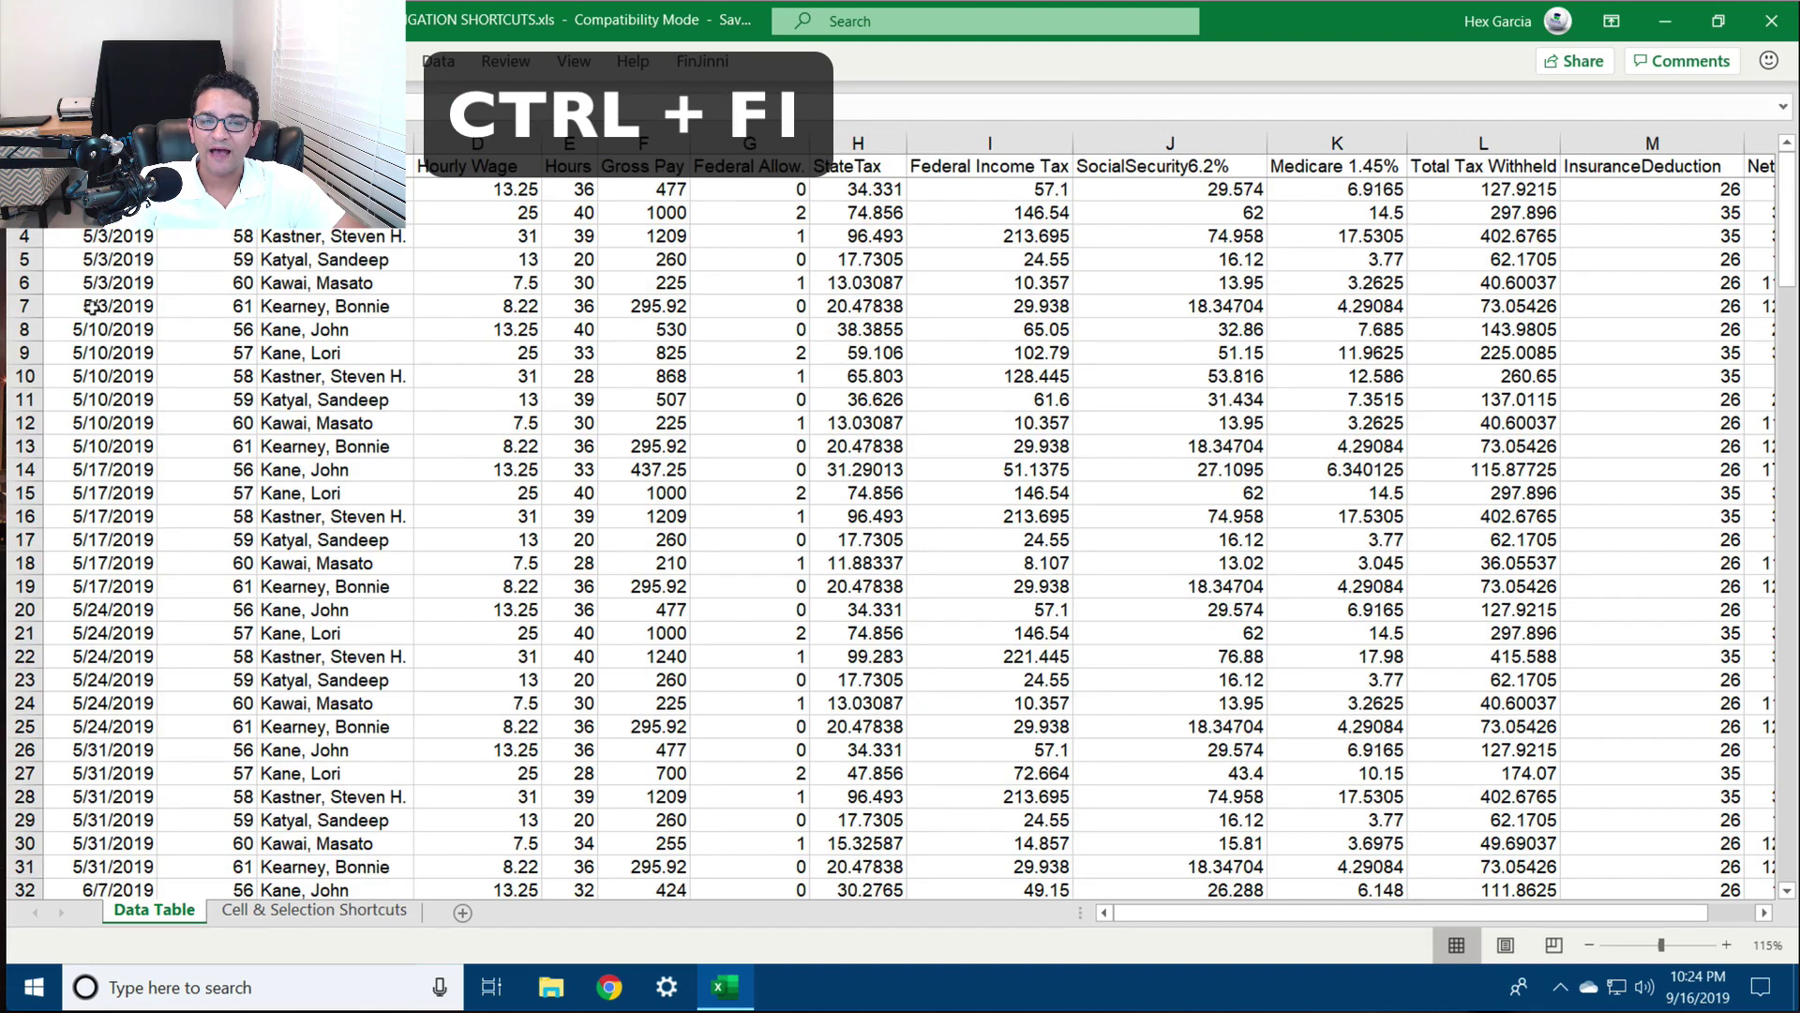
Toggle the ribbon between hidden and shown several times, leaving it displayed
key("ctrl+F1")
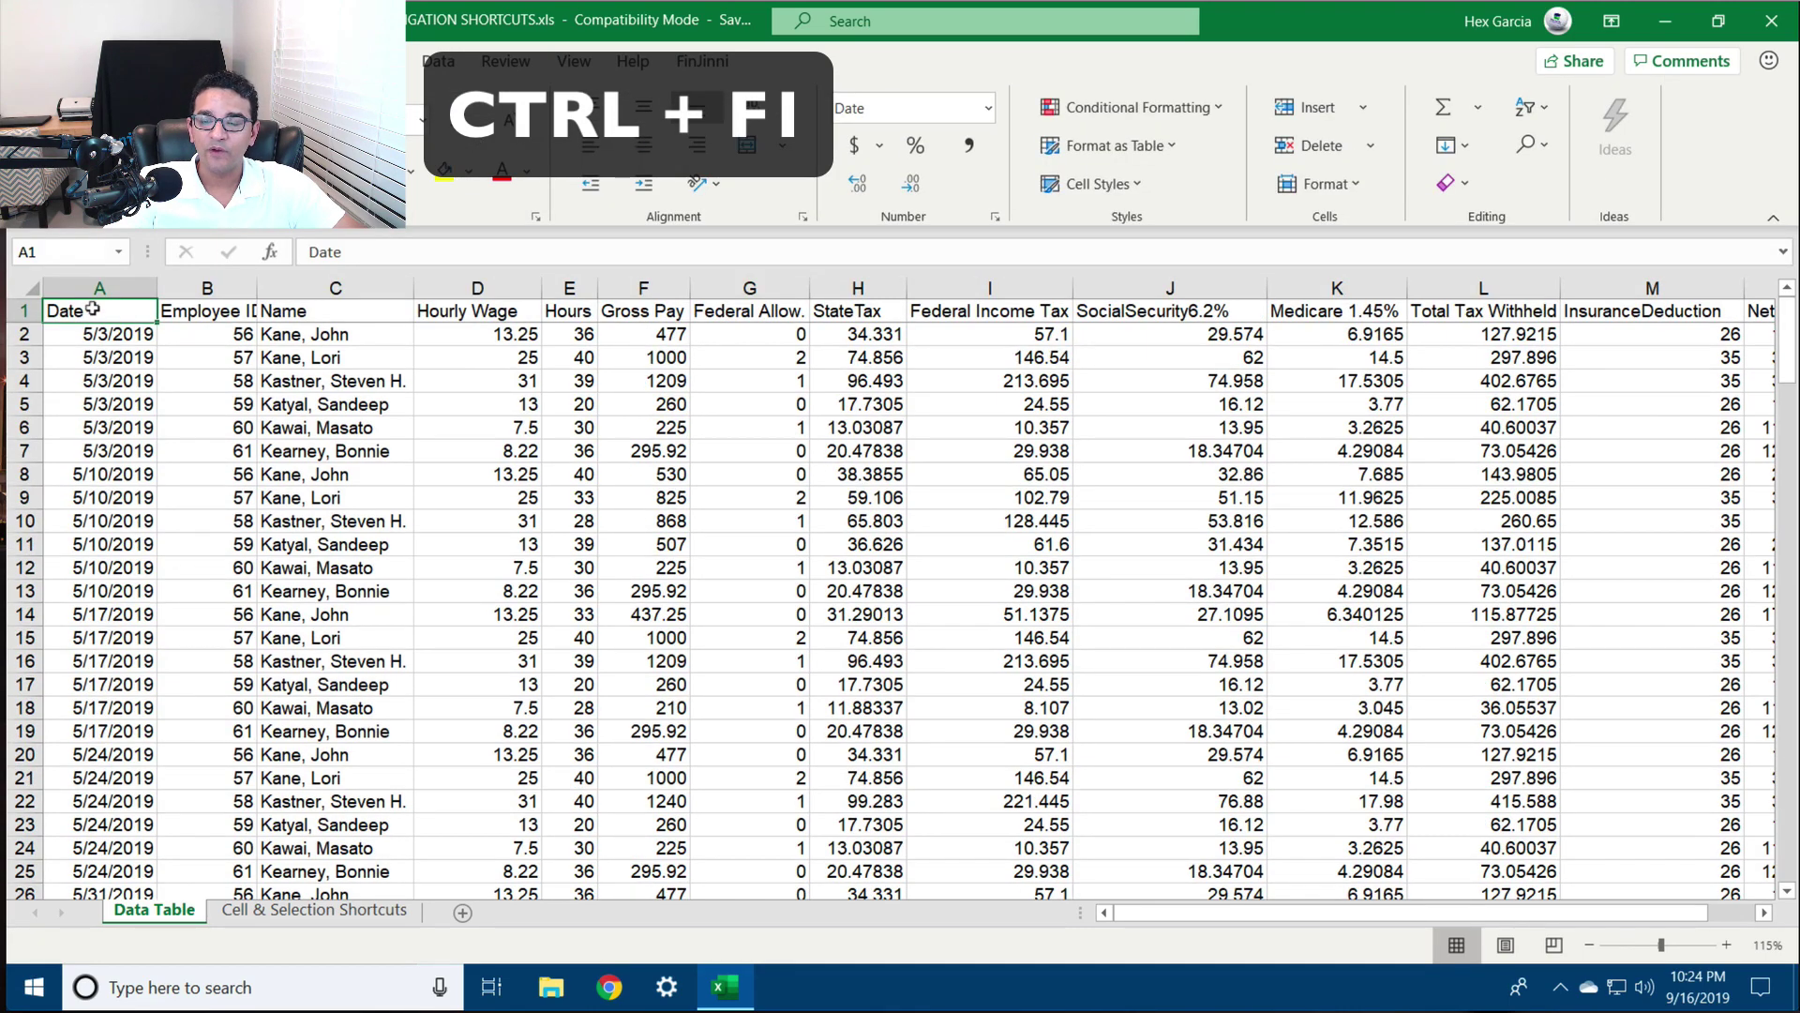
key("ctrl+F1")
key("ctrl+F1")
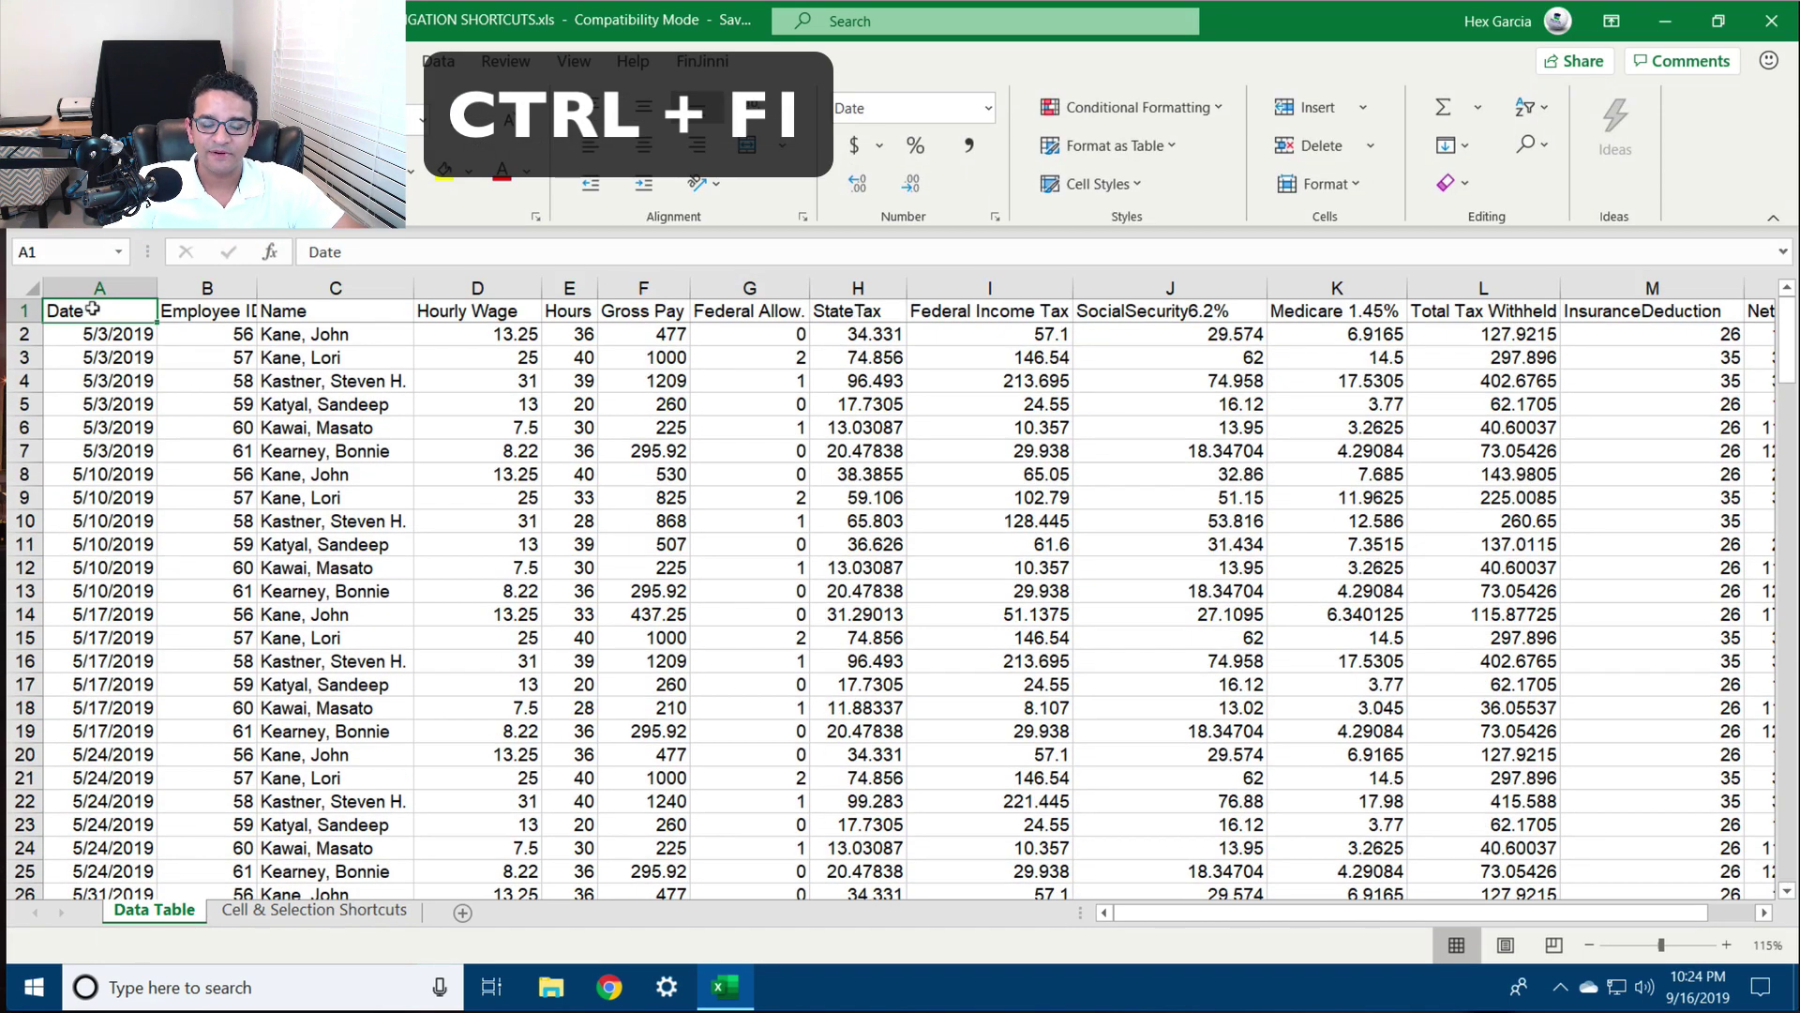
key("ctrl+F1")
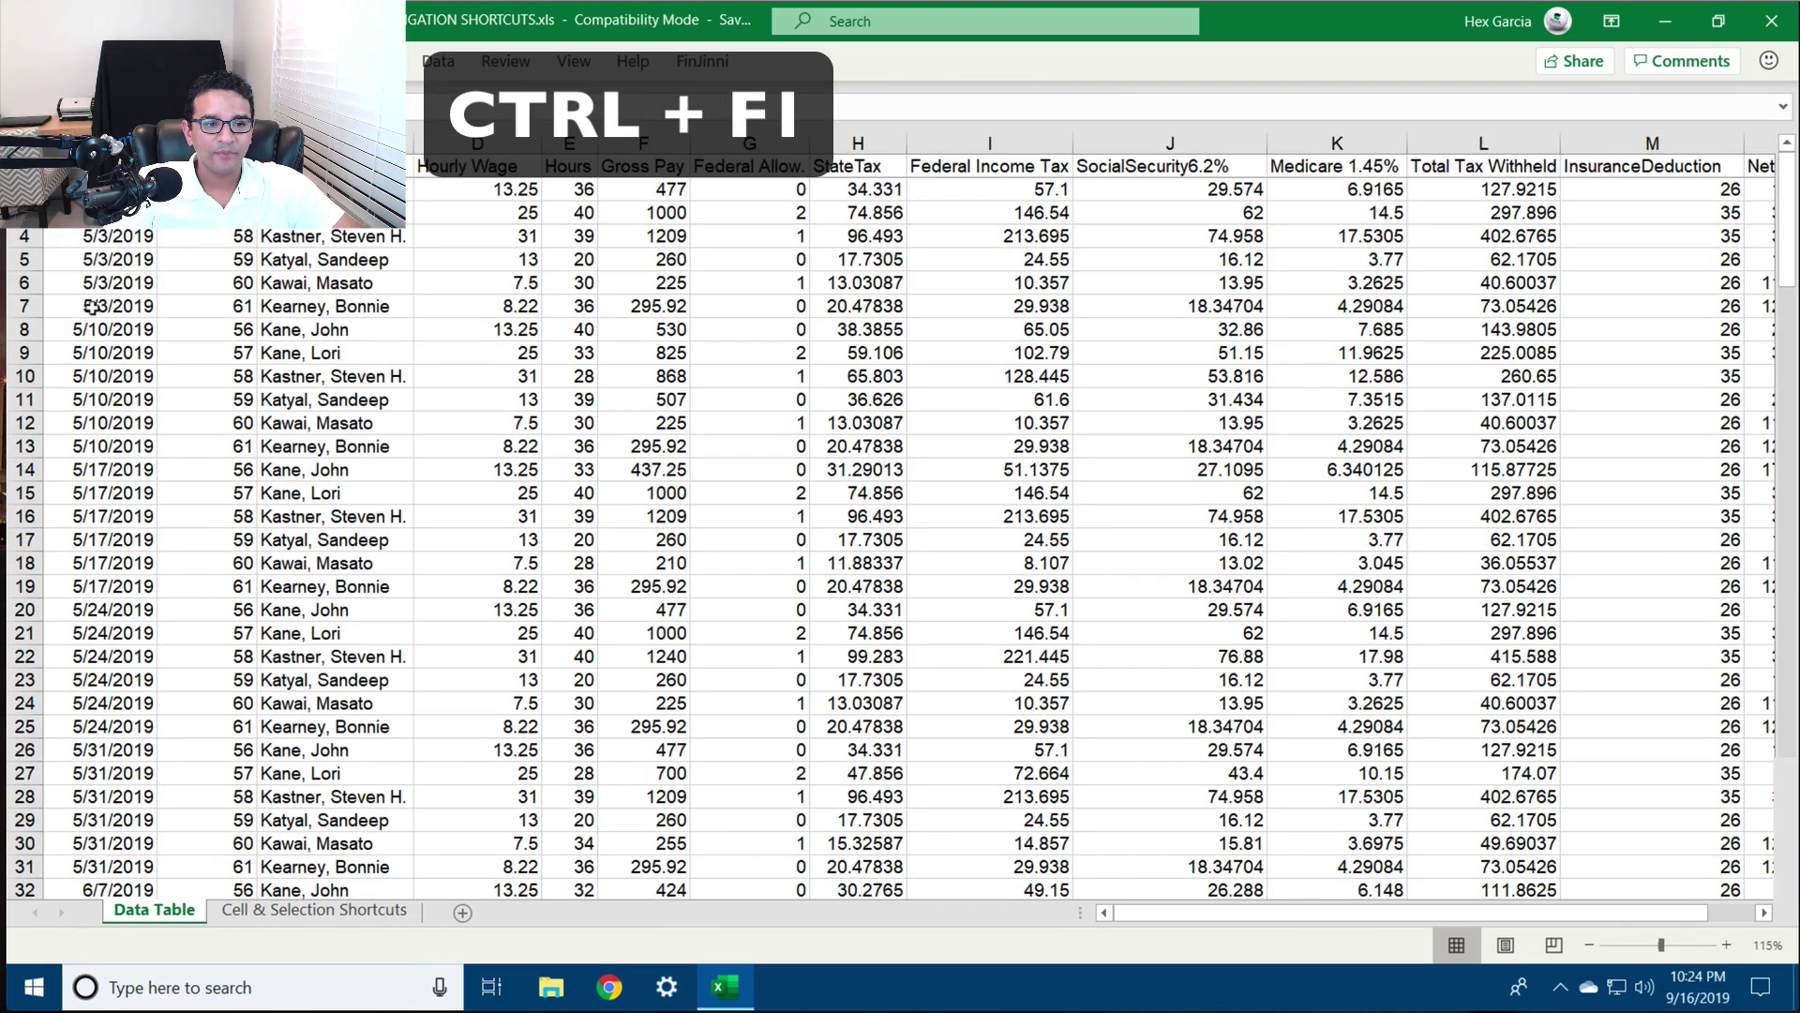
key("ctrl+F1")
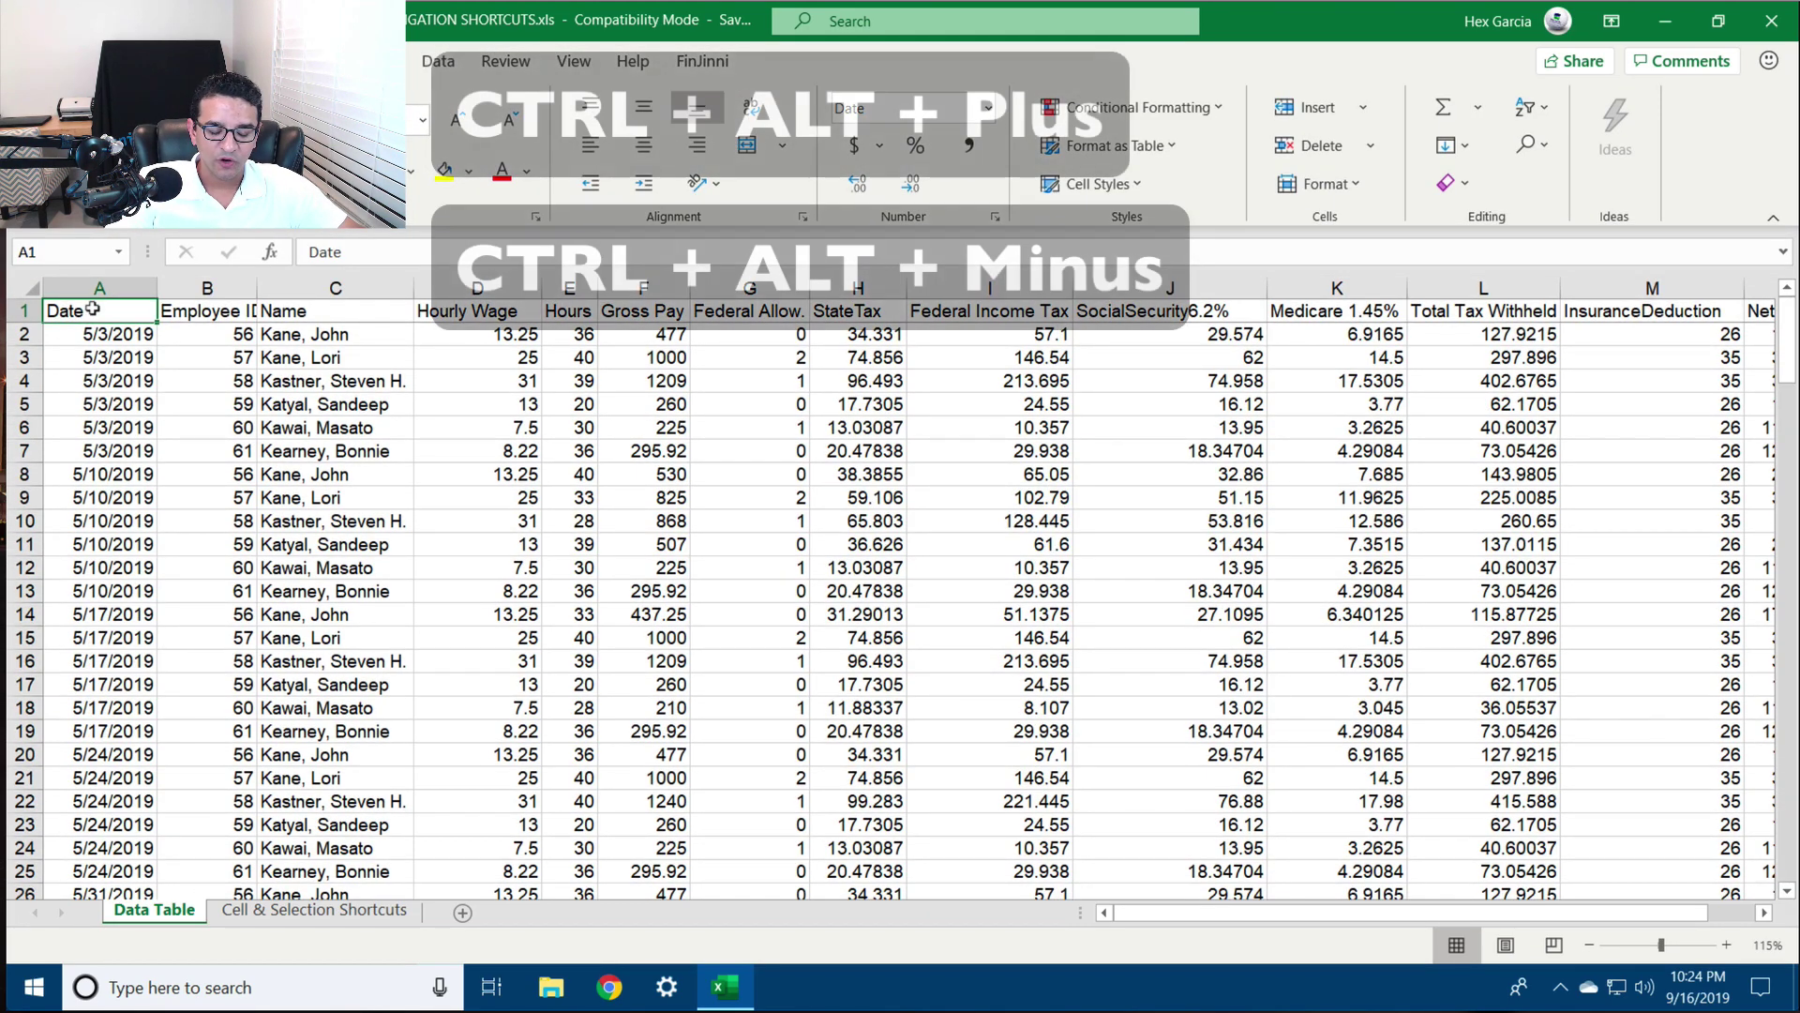
Magnify the worksheet to 205% and reduce it again to 100%
key("ctrl+alt+plus")
key("ctrl+alt+plus")
key("ctrl+alt+plus")
key("ctrl+alt+plus")
key("ctrl+alt+plus")
key("ctrl+alt+plus")
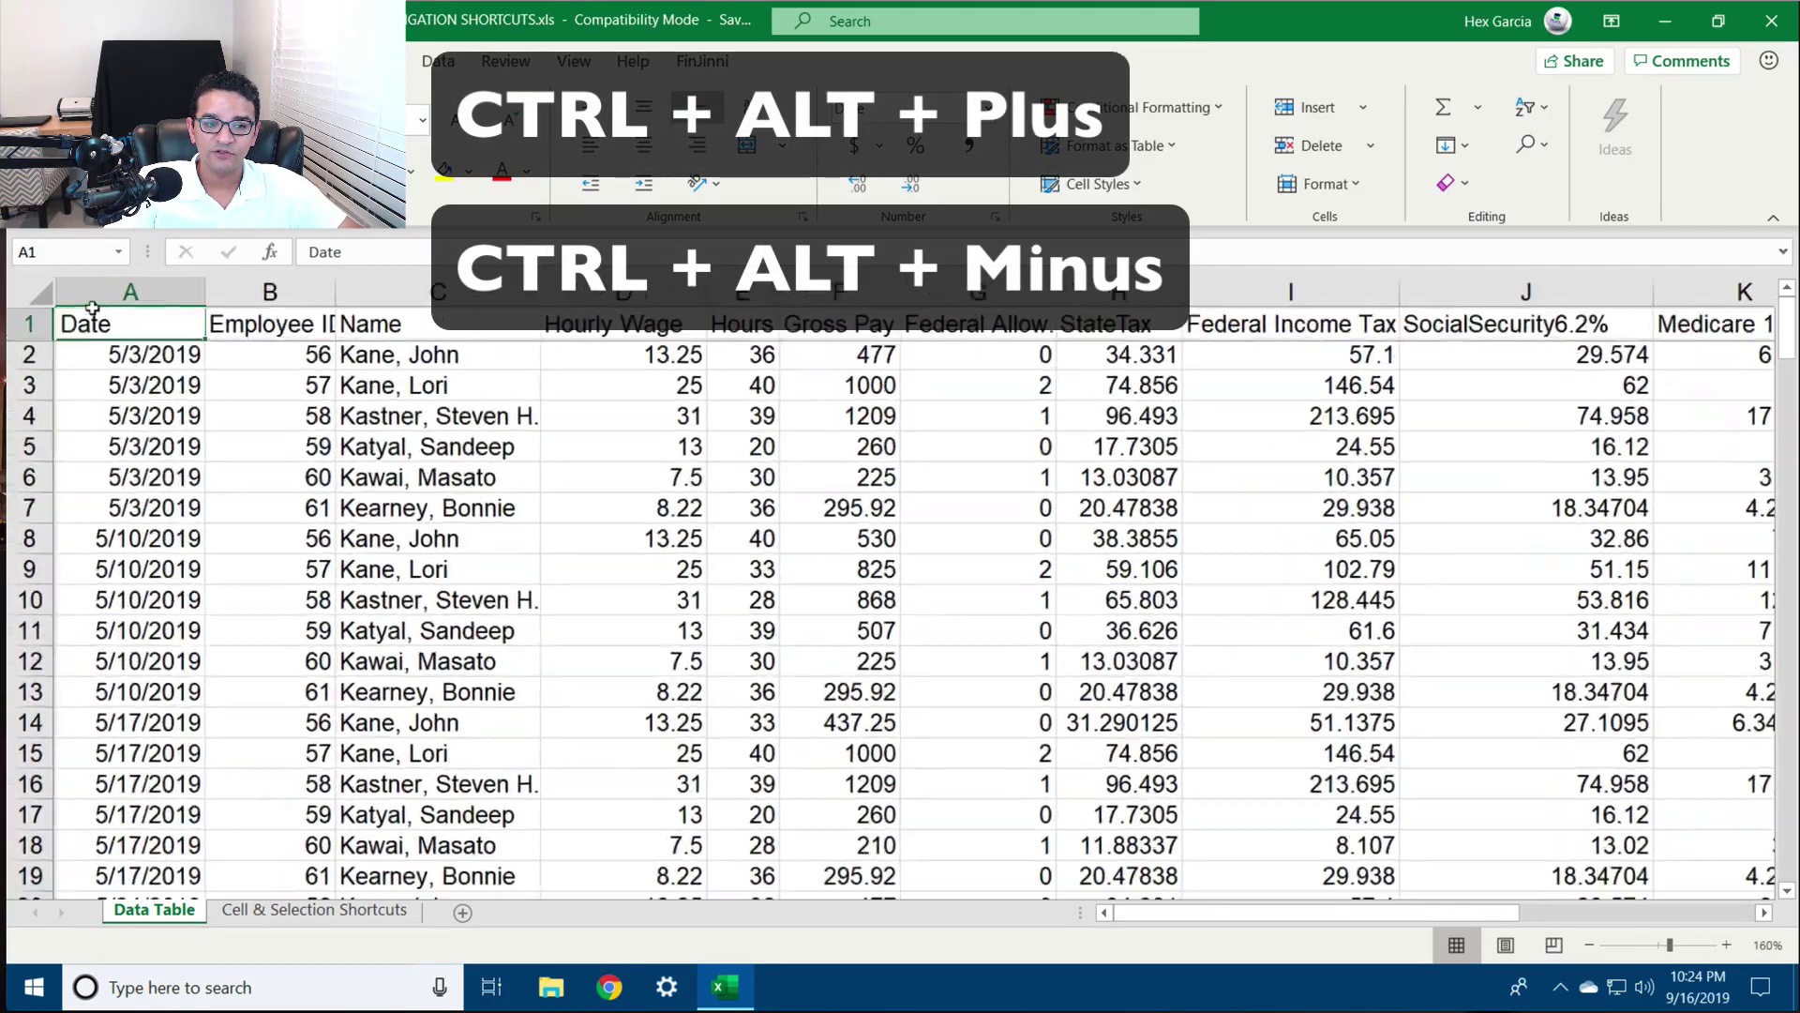
key("ctrl+alt+minus")
key("ctrl+alt+minus")
key("ctrl+alt+minus")
key("ctrl+alt+minus")
key("ctrl+alt+minus")
key("ctrl+alt+minus")
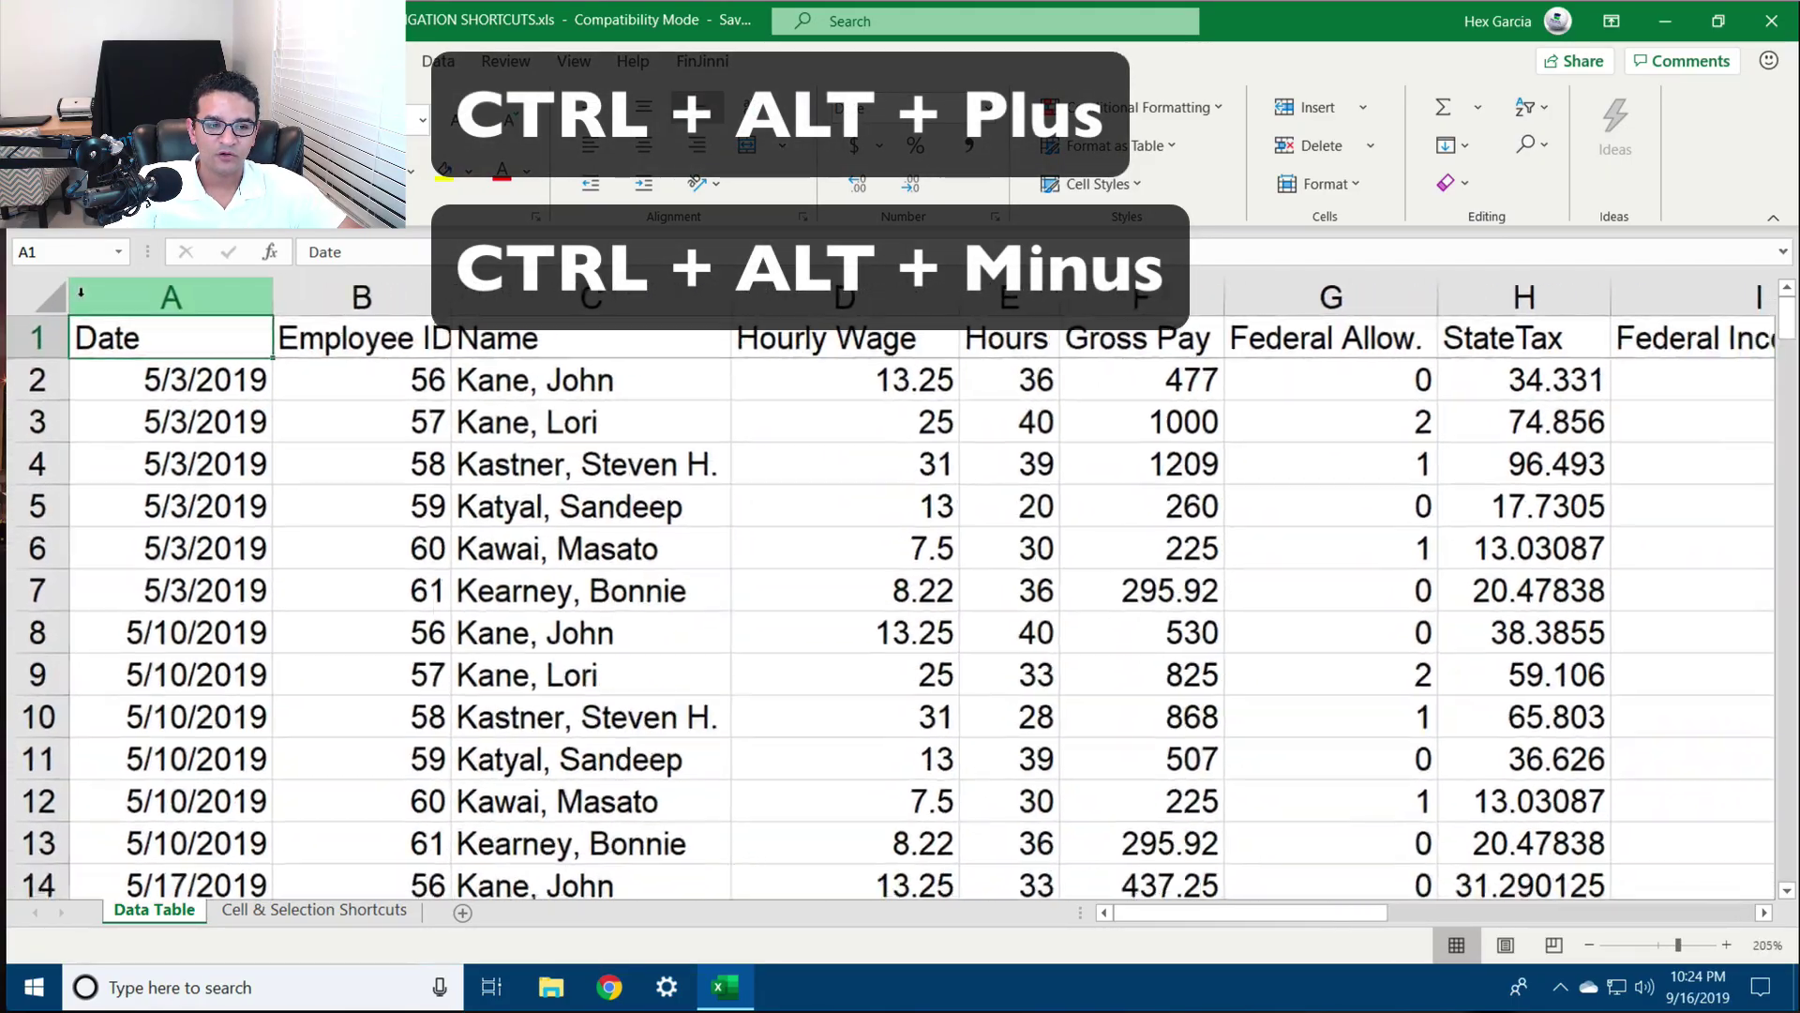
Zoom the worksheet to 145% and save the workbook
key("ctrl+alt+plus")
key("ctrl+alt+plus")
key("ctrl+alt+plus")
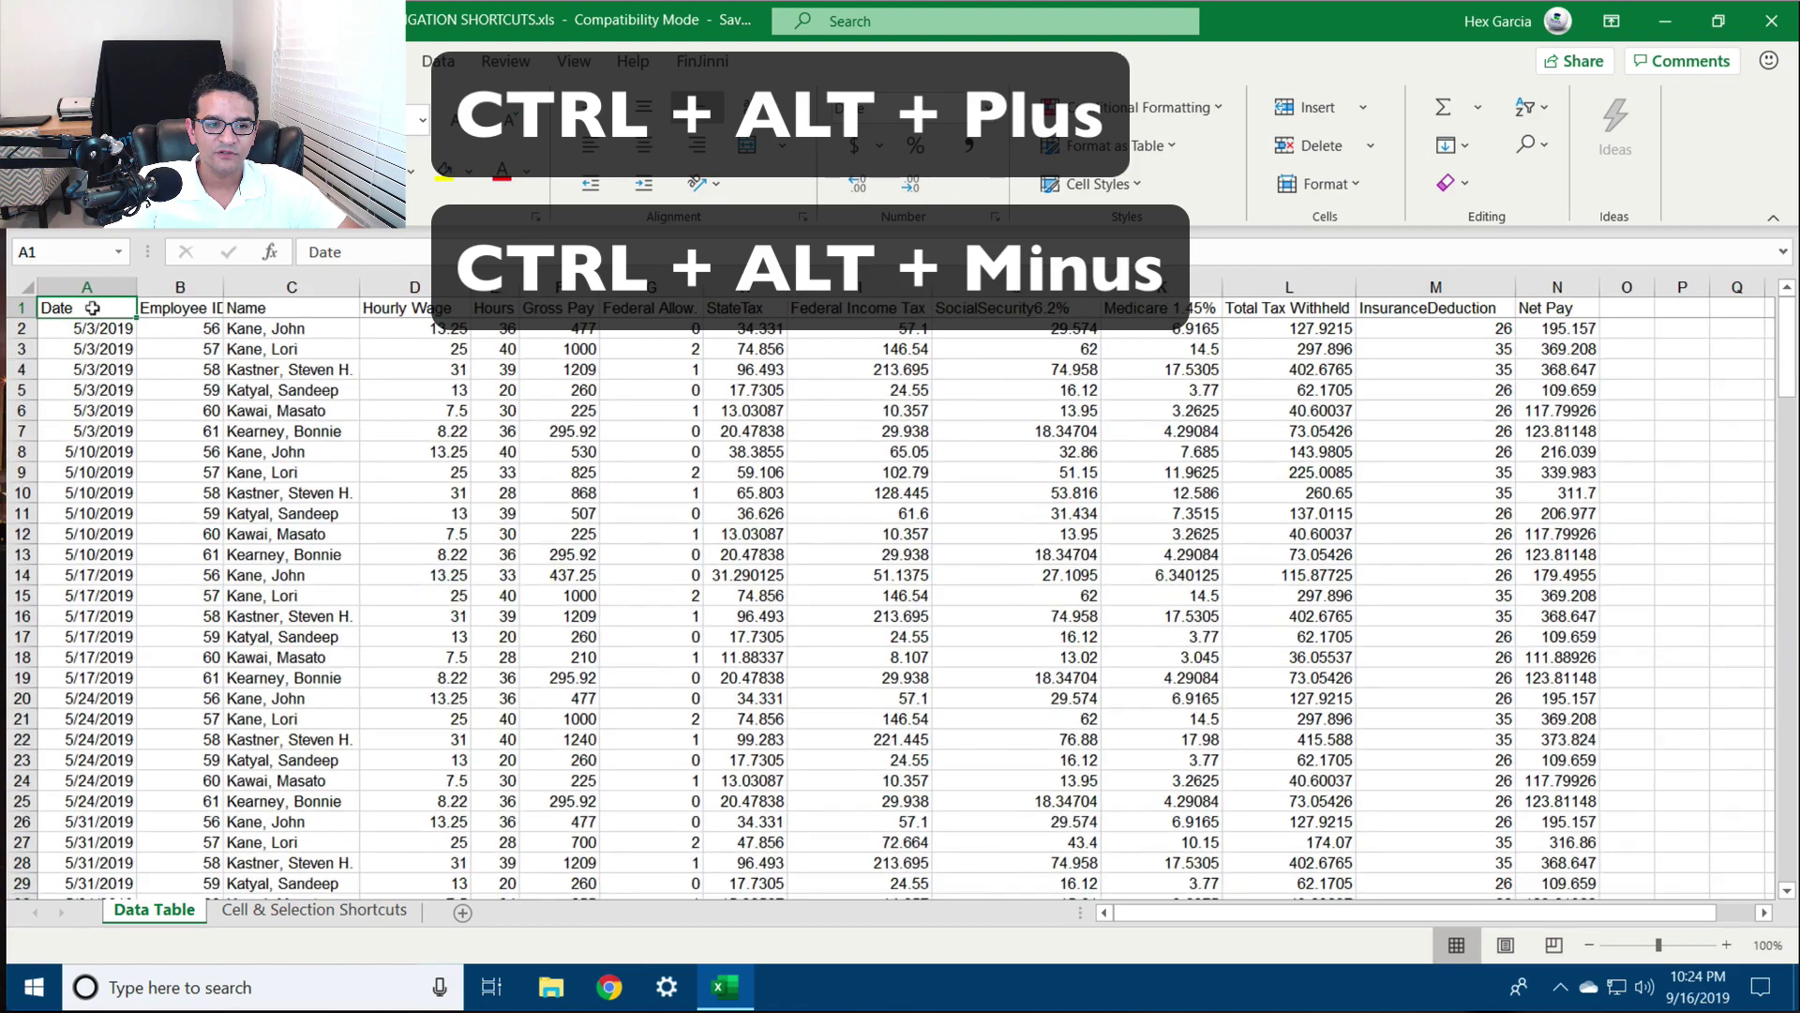
key("ctrl+s")
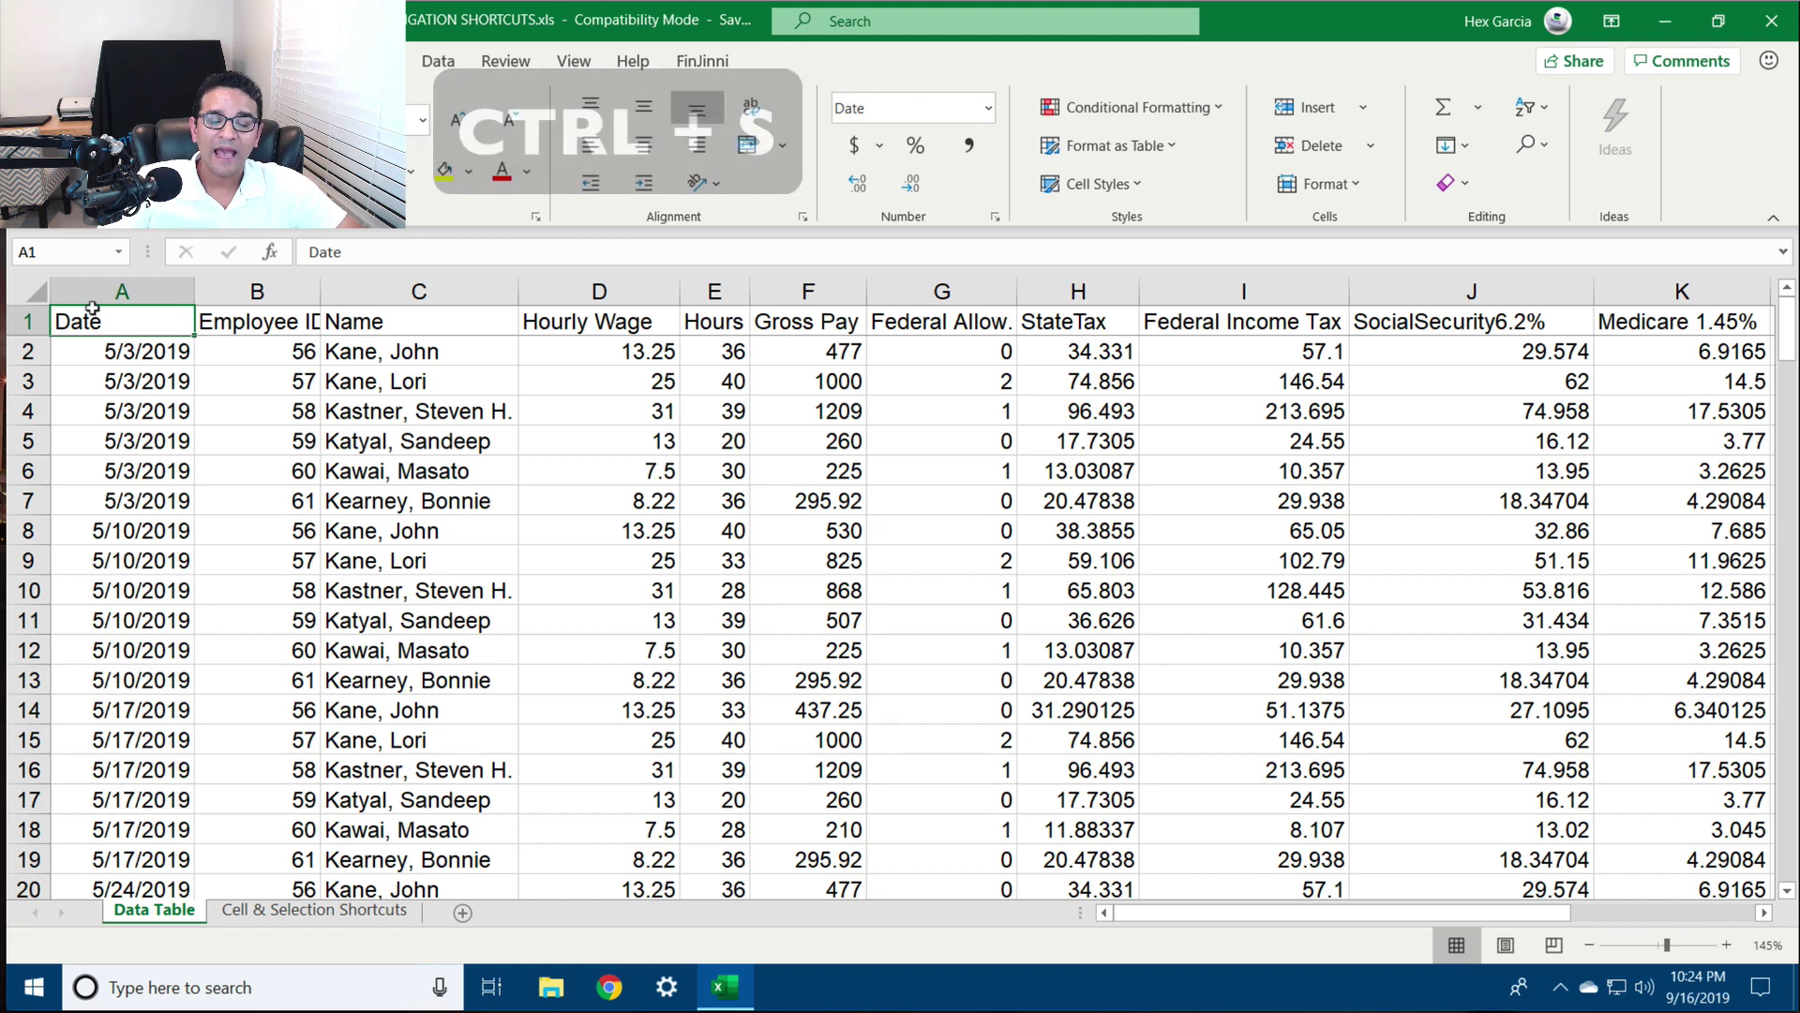
Move the active cell one column at a time along the header row from A1 to the Hours header in E1
key("Right")
key("Right")
key("Right")
key("Right")
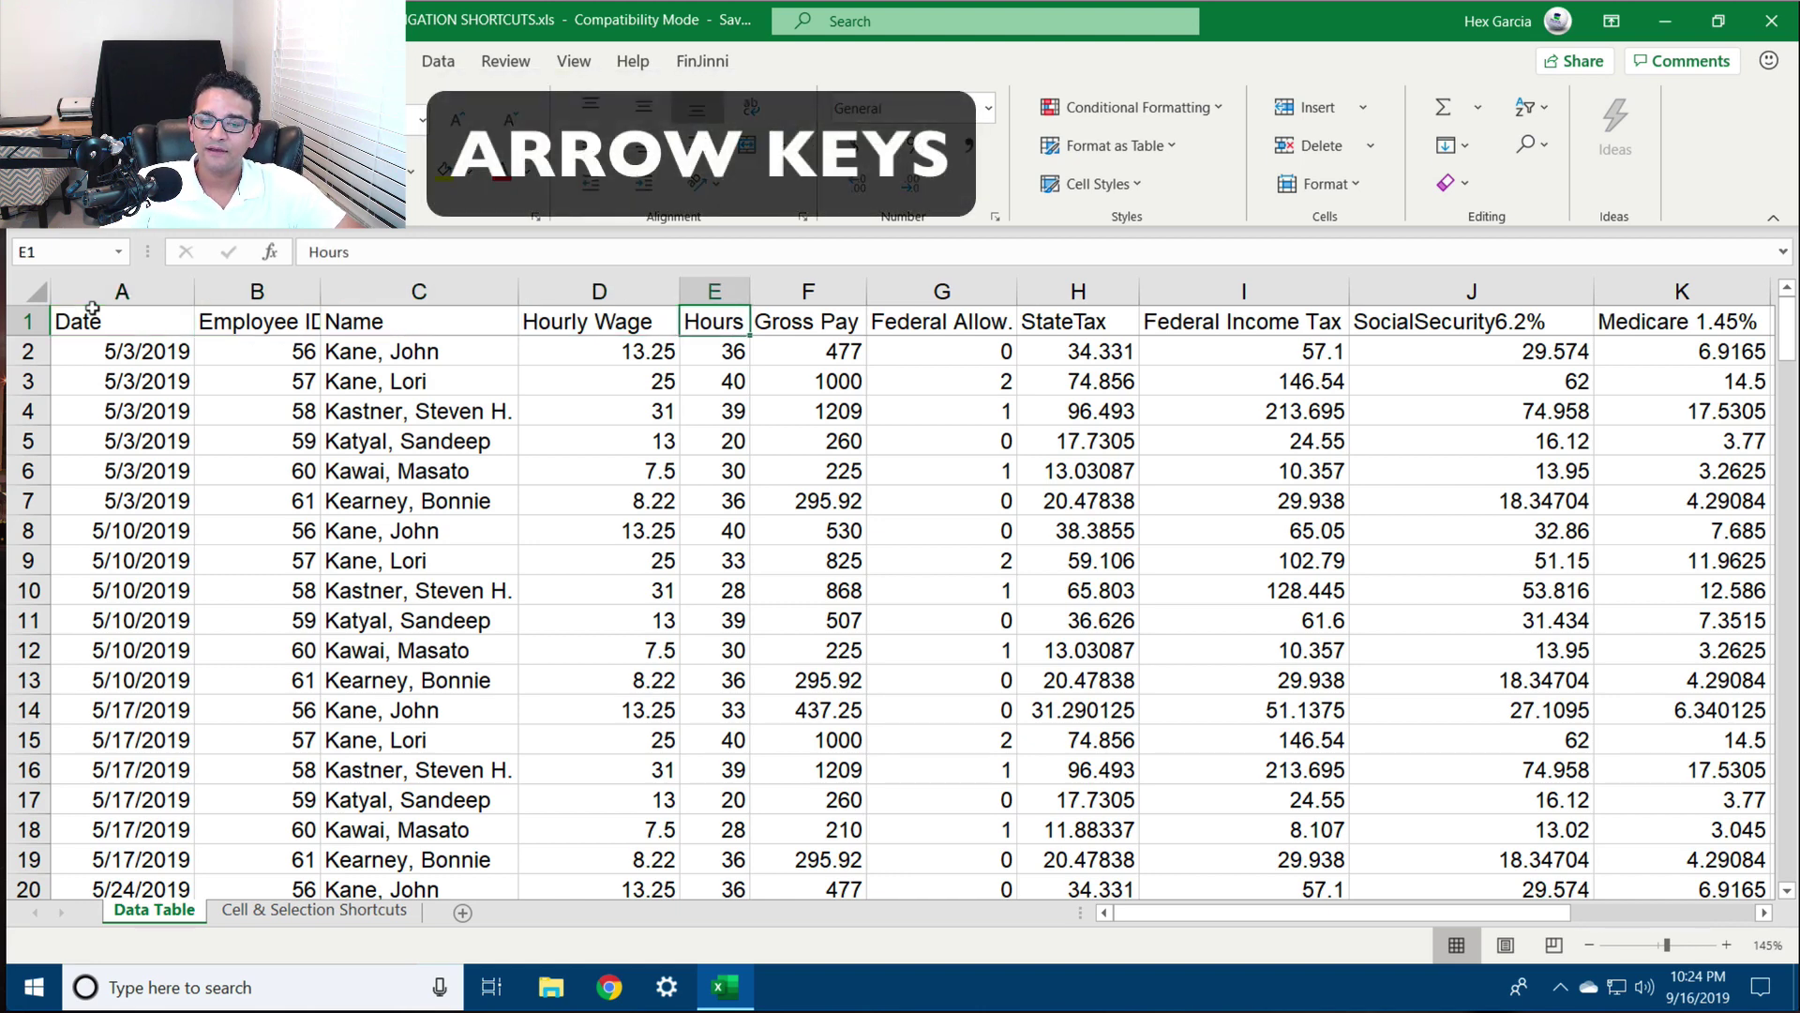
Move the active cell two columns back to the Name column and three rows down to C4
key("Left")
key("Left")
key("Down")
key("Down")
key("Down")
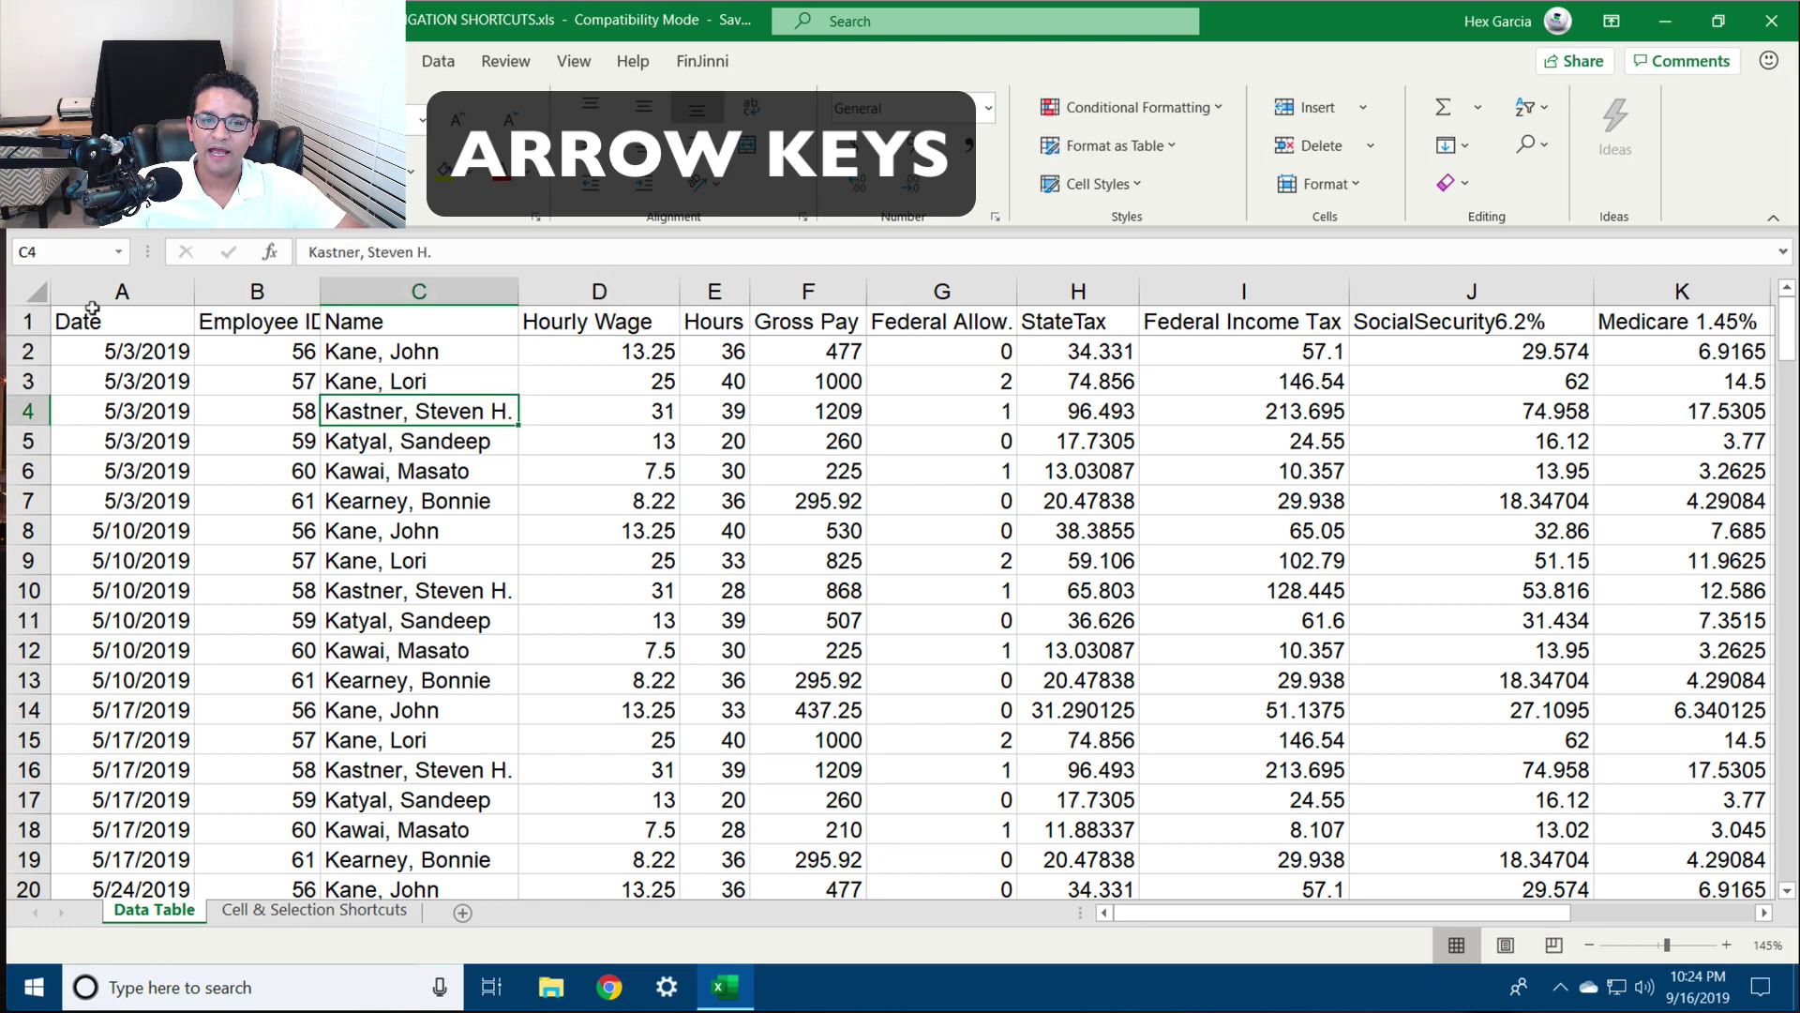
Move the active cell back up to the header row and on to the Hourly Wage header in D1
key("Up")
key("Up")
key("Up")
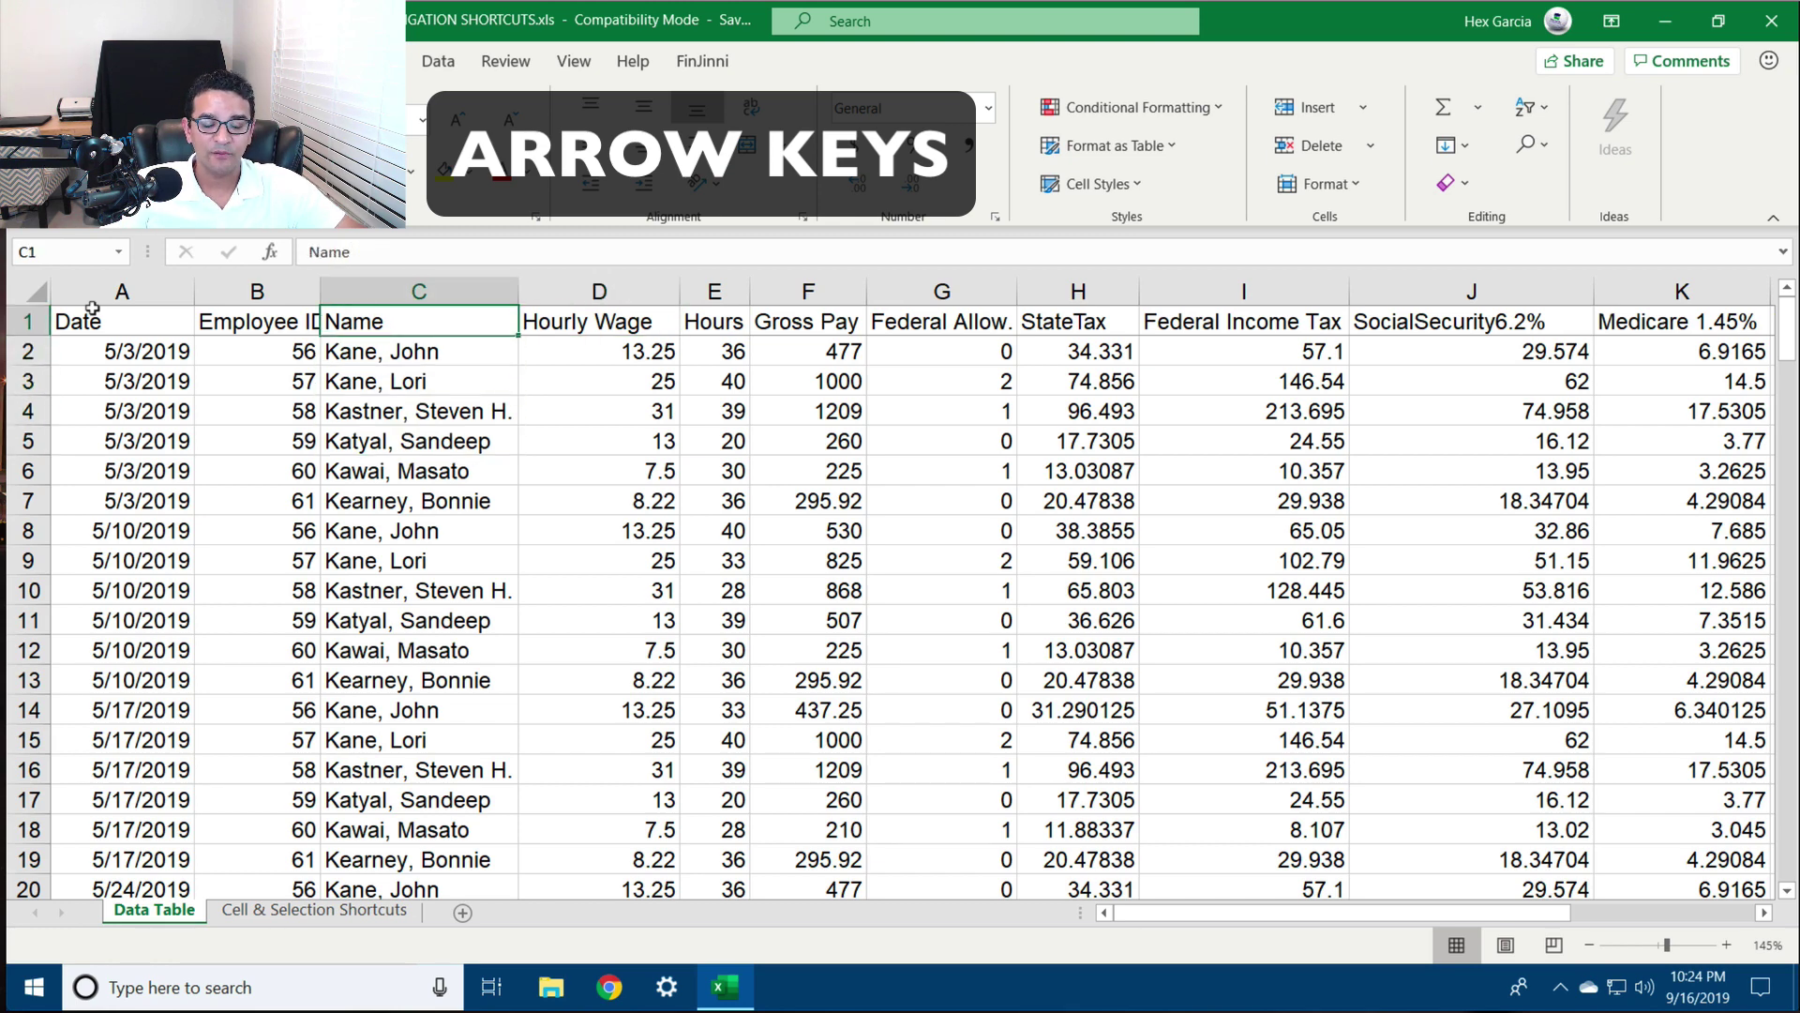
key("Right")
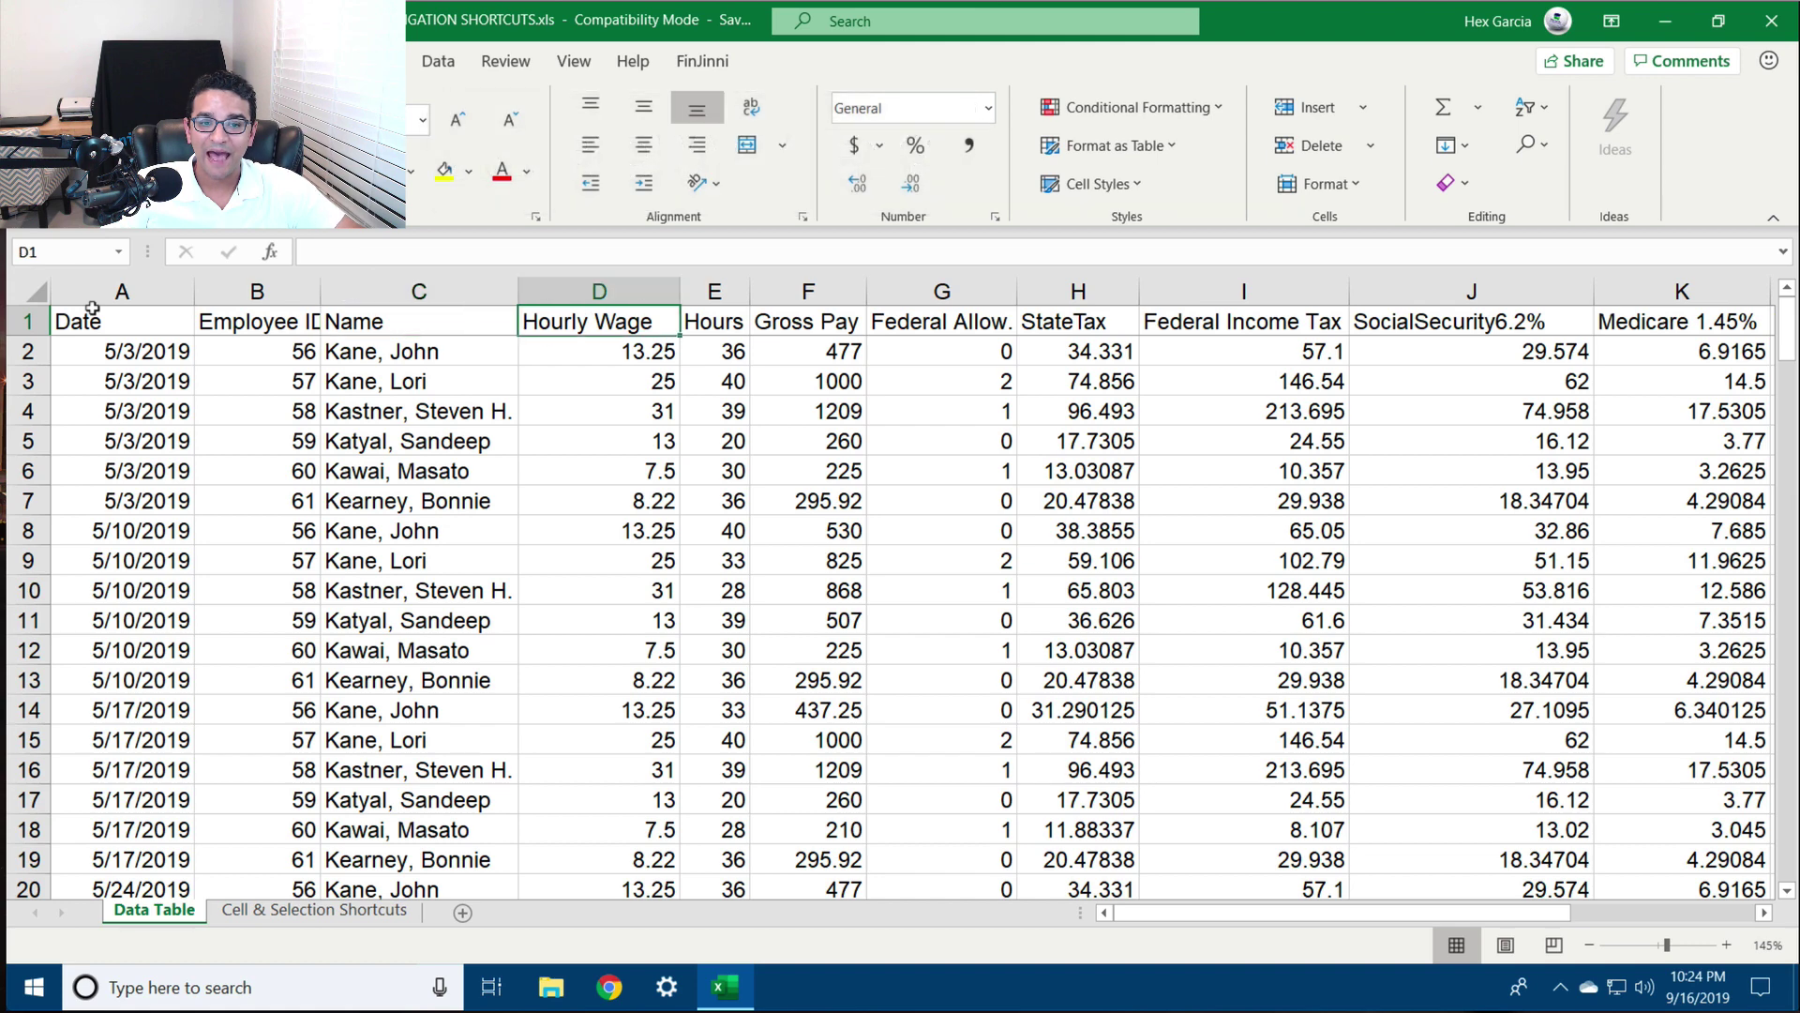
Step the active cell forward along the header row to G1 and back to the Name header in C1
key("Tab")
key("Tab")
key("Tab")
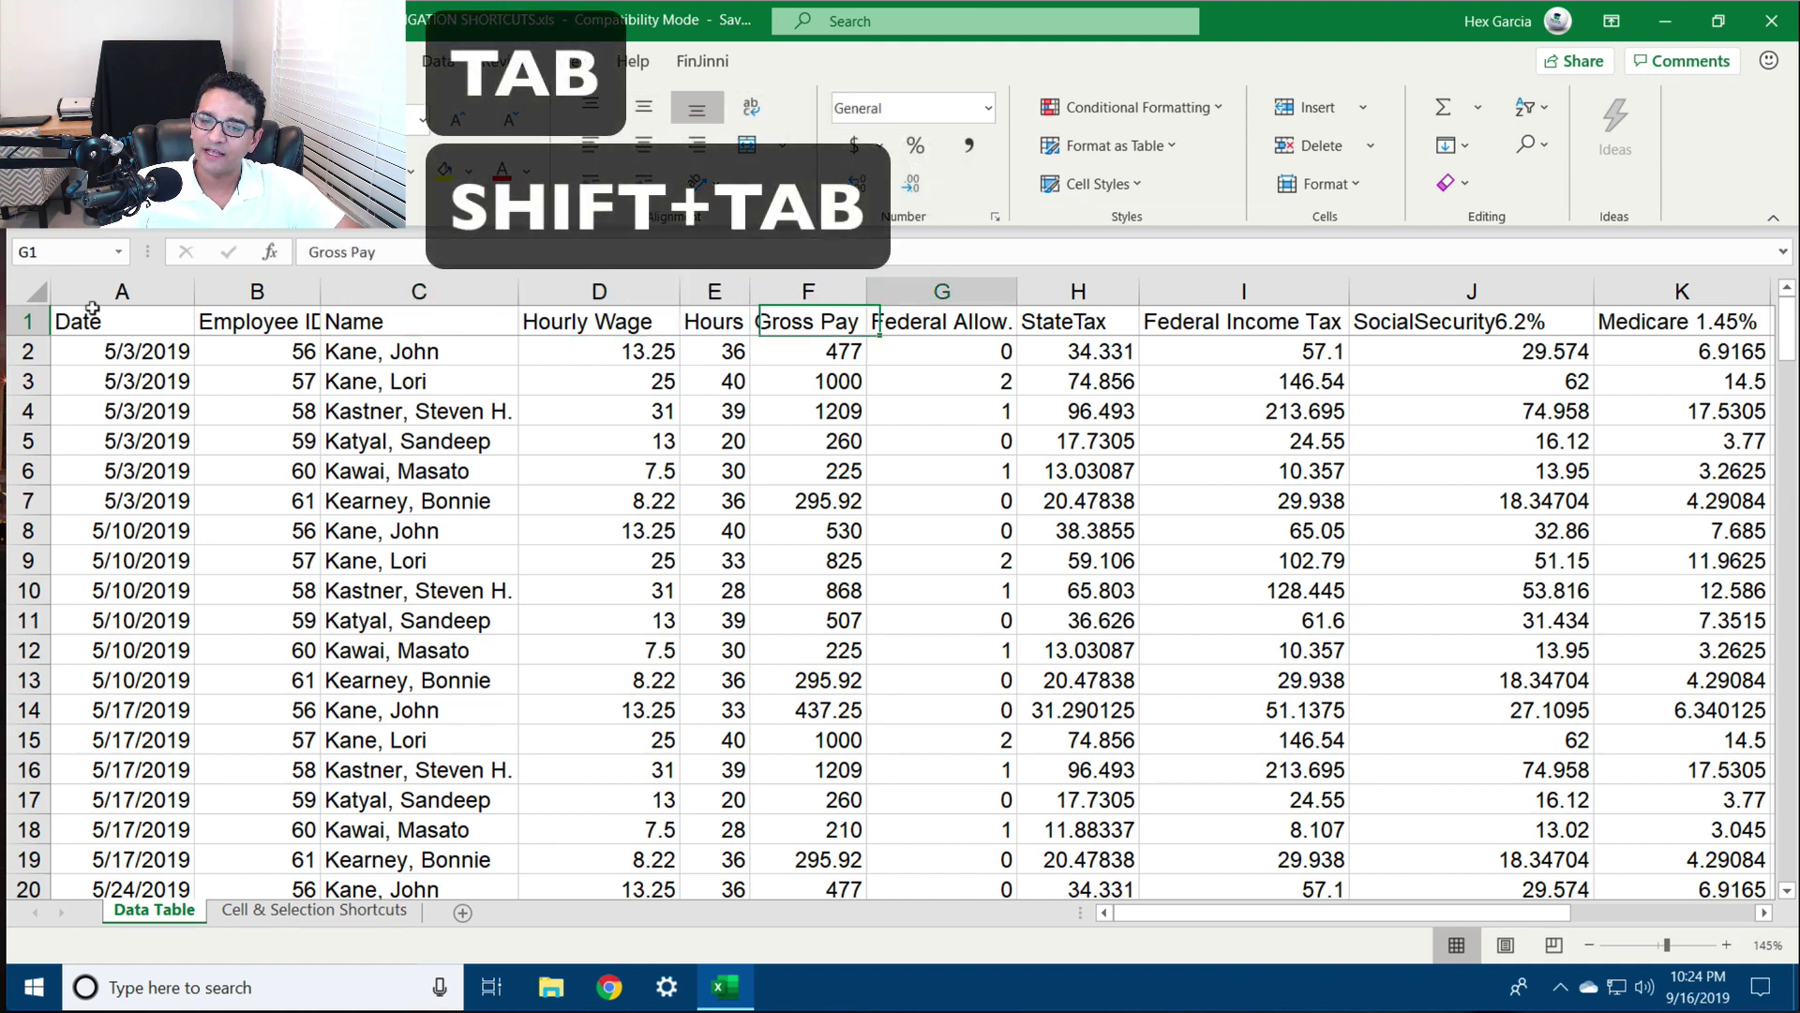
key("shift+Tab")
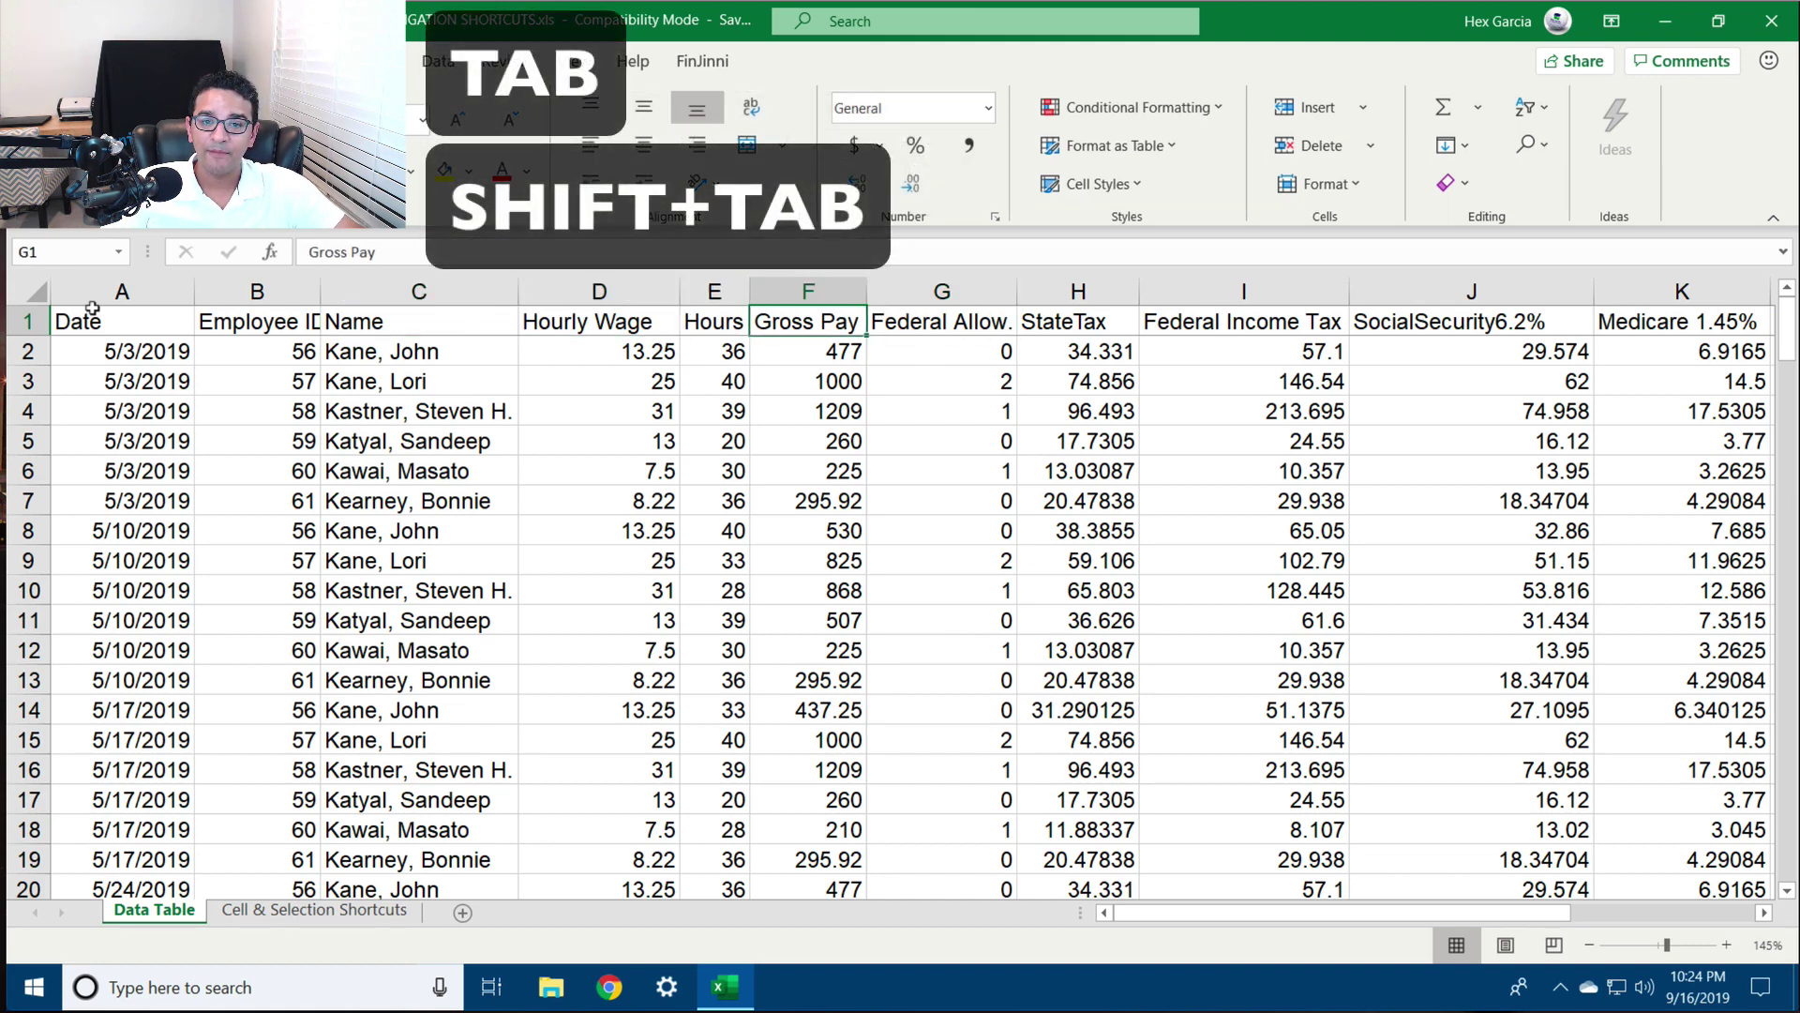
key("shift+Tab")
key("shift+Tab")
key("shift+Tab")
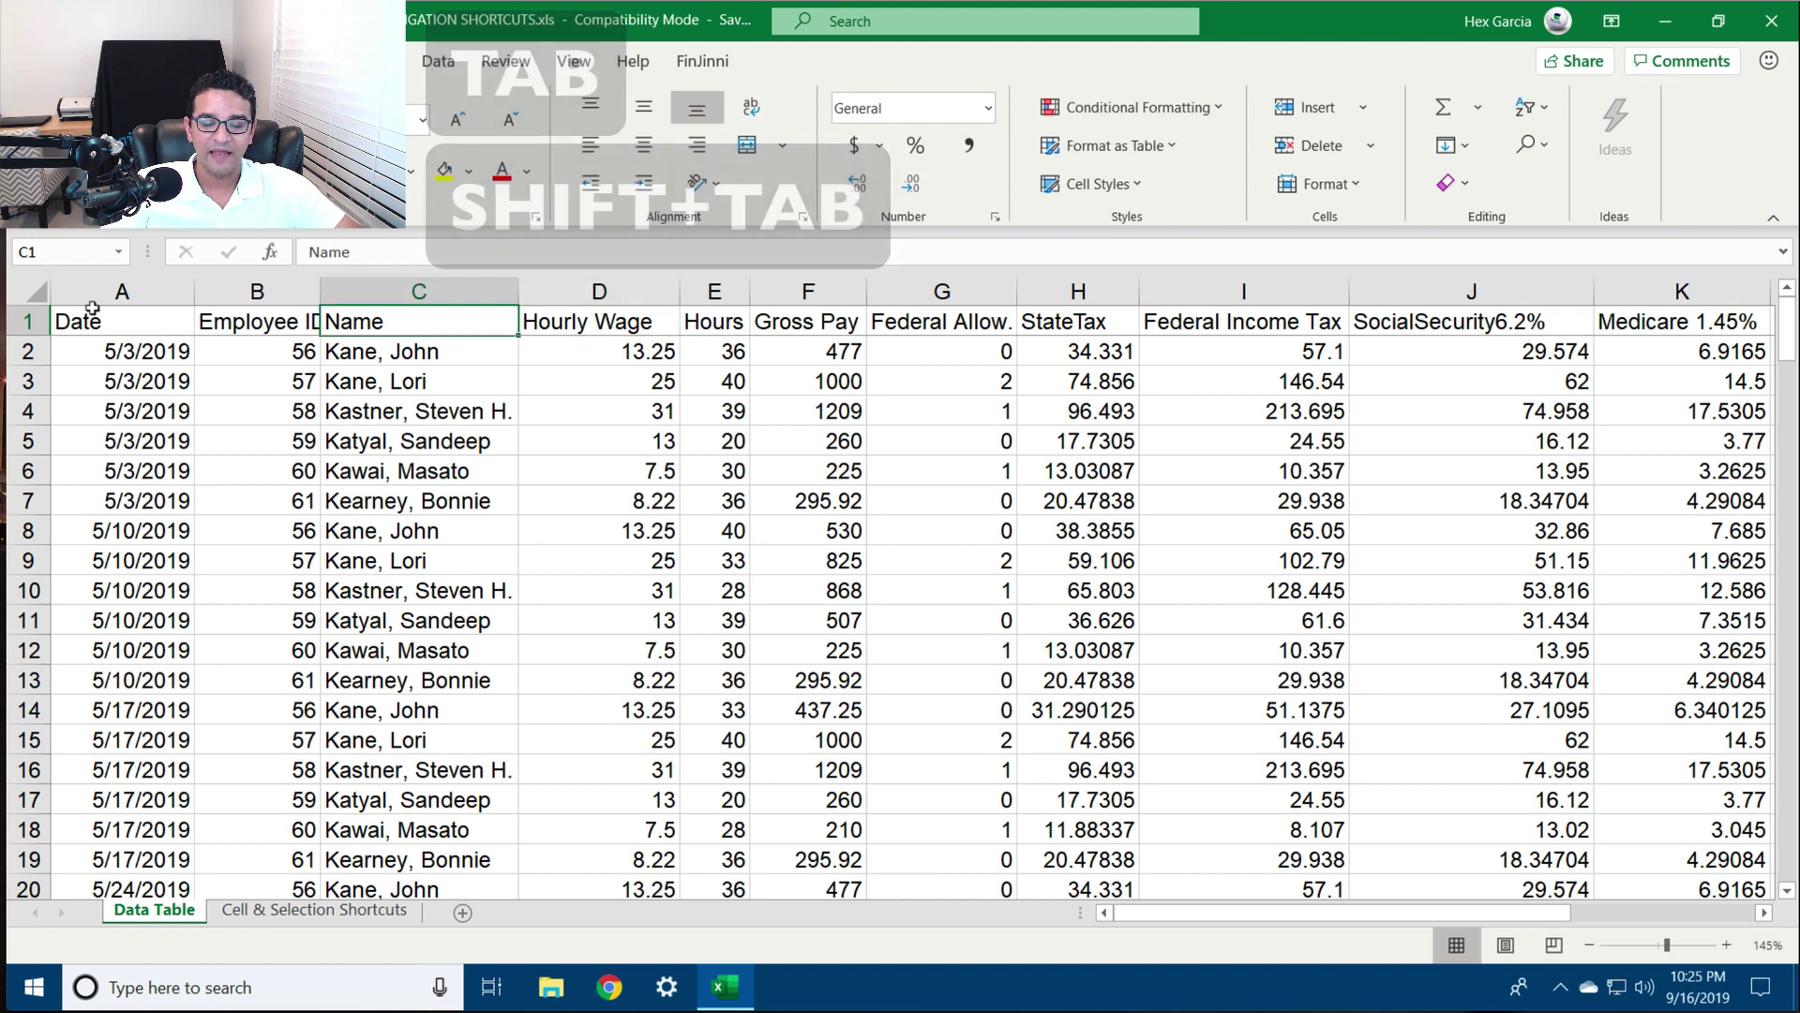
Step the active cell down the Name column to C6 and back up to the header in C1
key("Return")
key("Return")
key("Return")
key("Return")
key("Return")
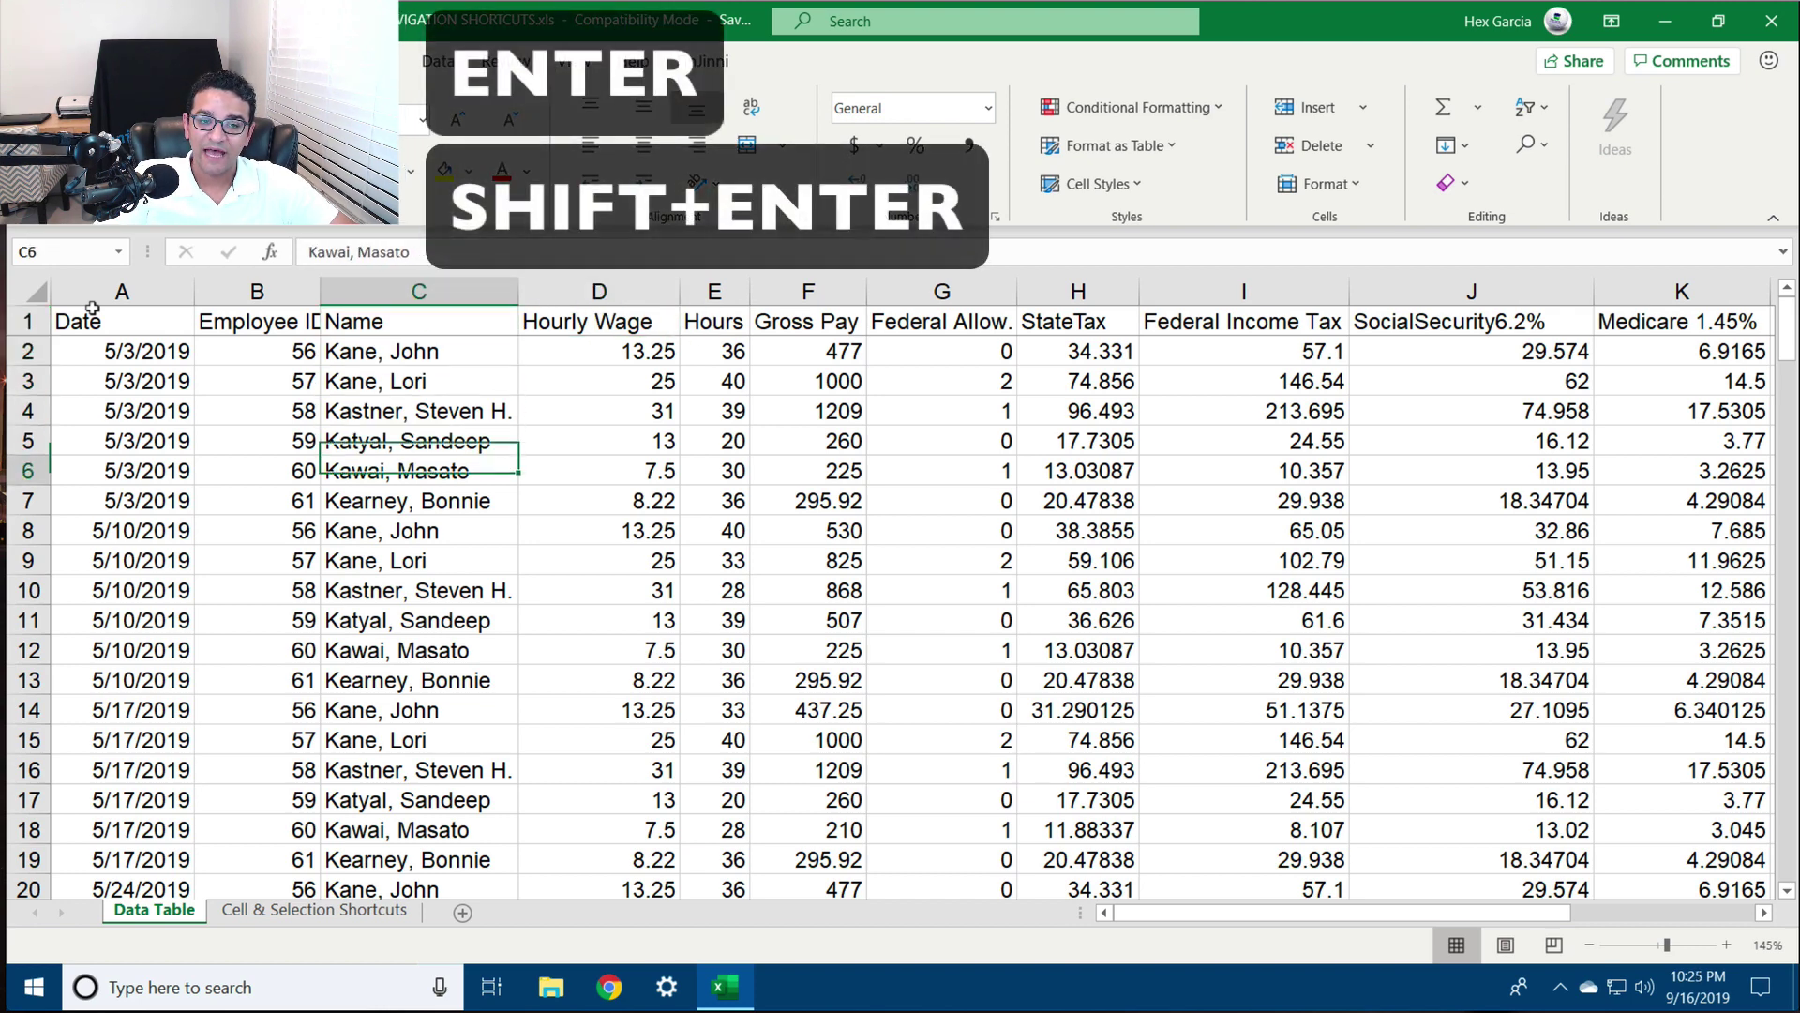
key("shift+Return")
key("shift+Return")
key("shift+Return")
key("shift+Return")
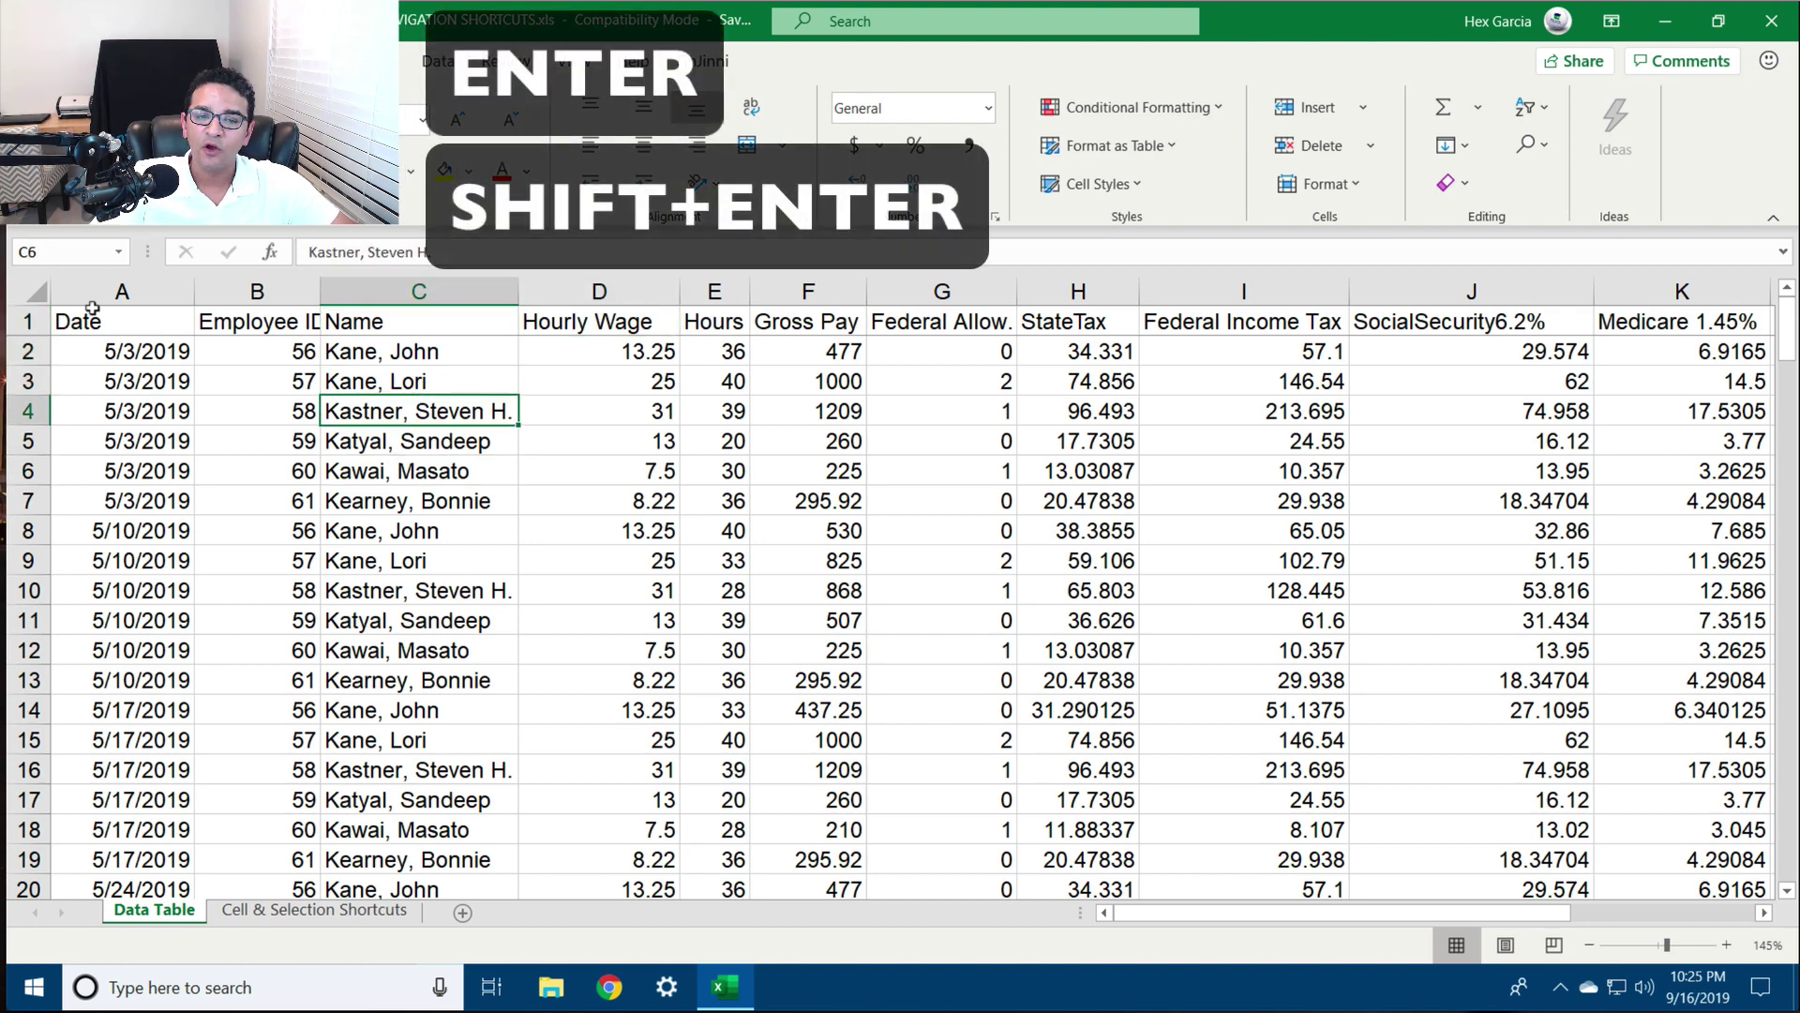
key("shift+Return")
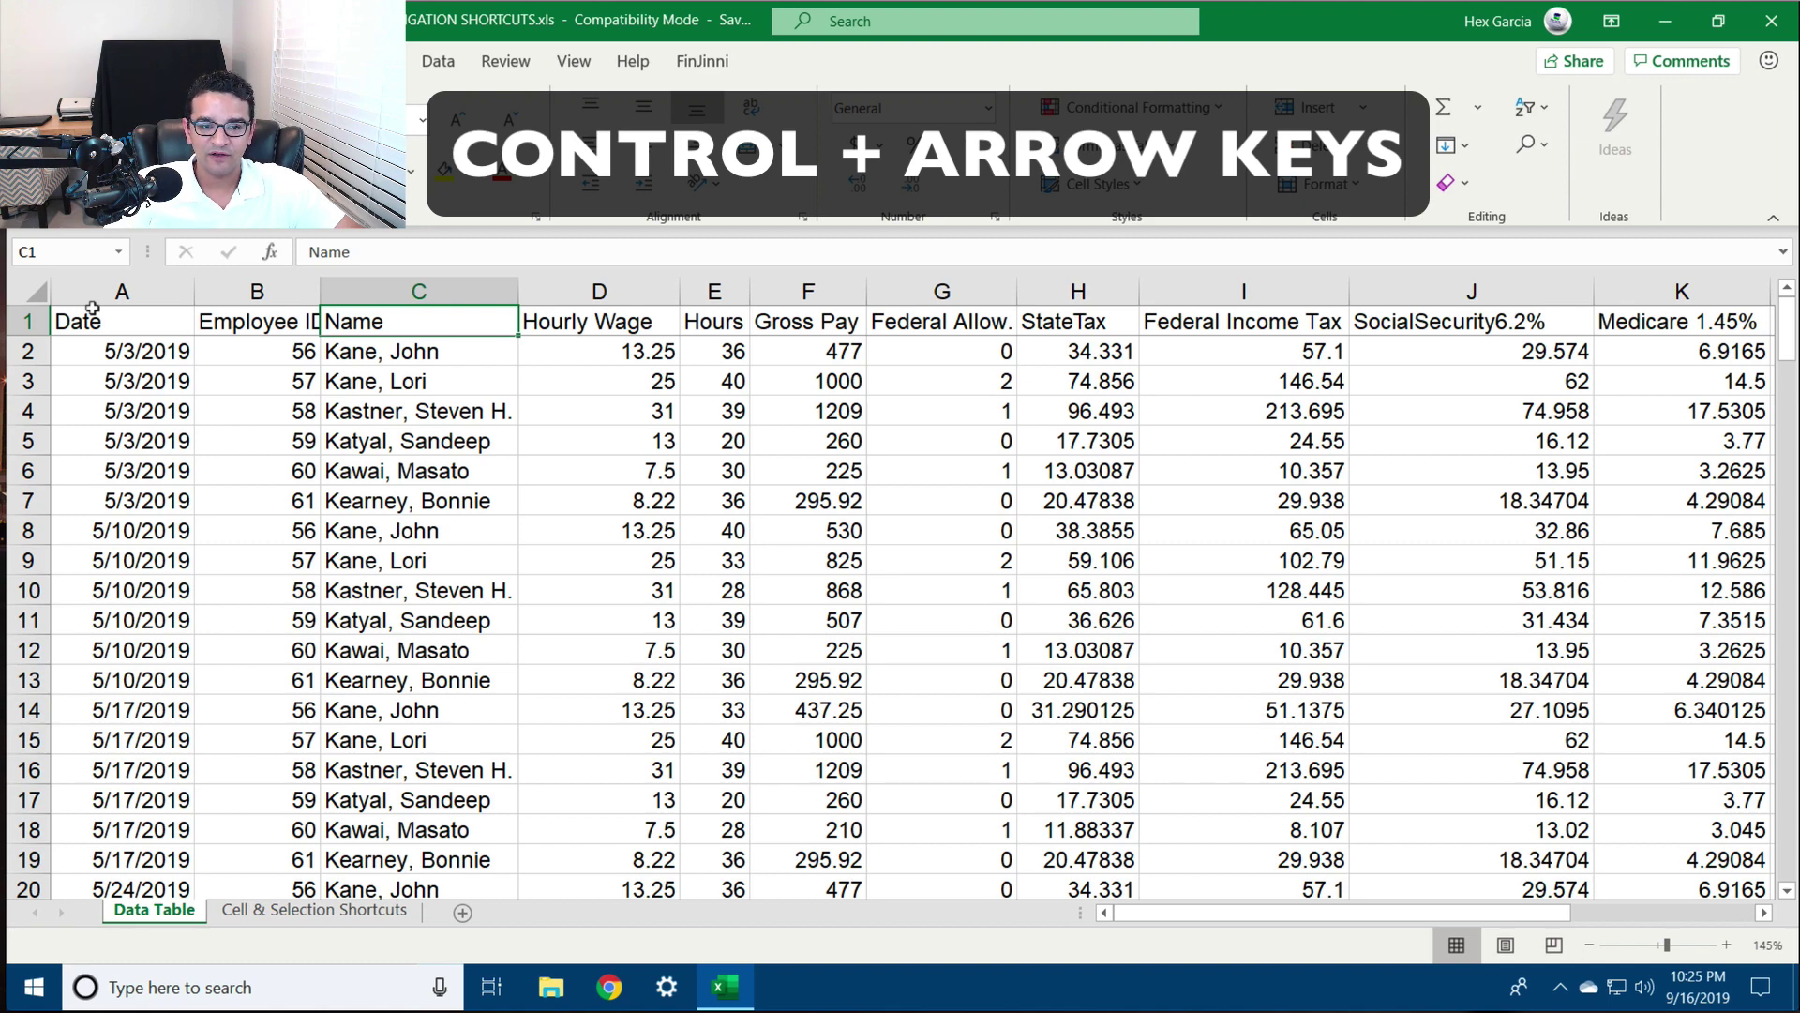
Jump the active cell along the data table's edges to N1, N162, A162 and back to the top of column A
key("ctrl+Right")
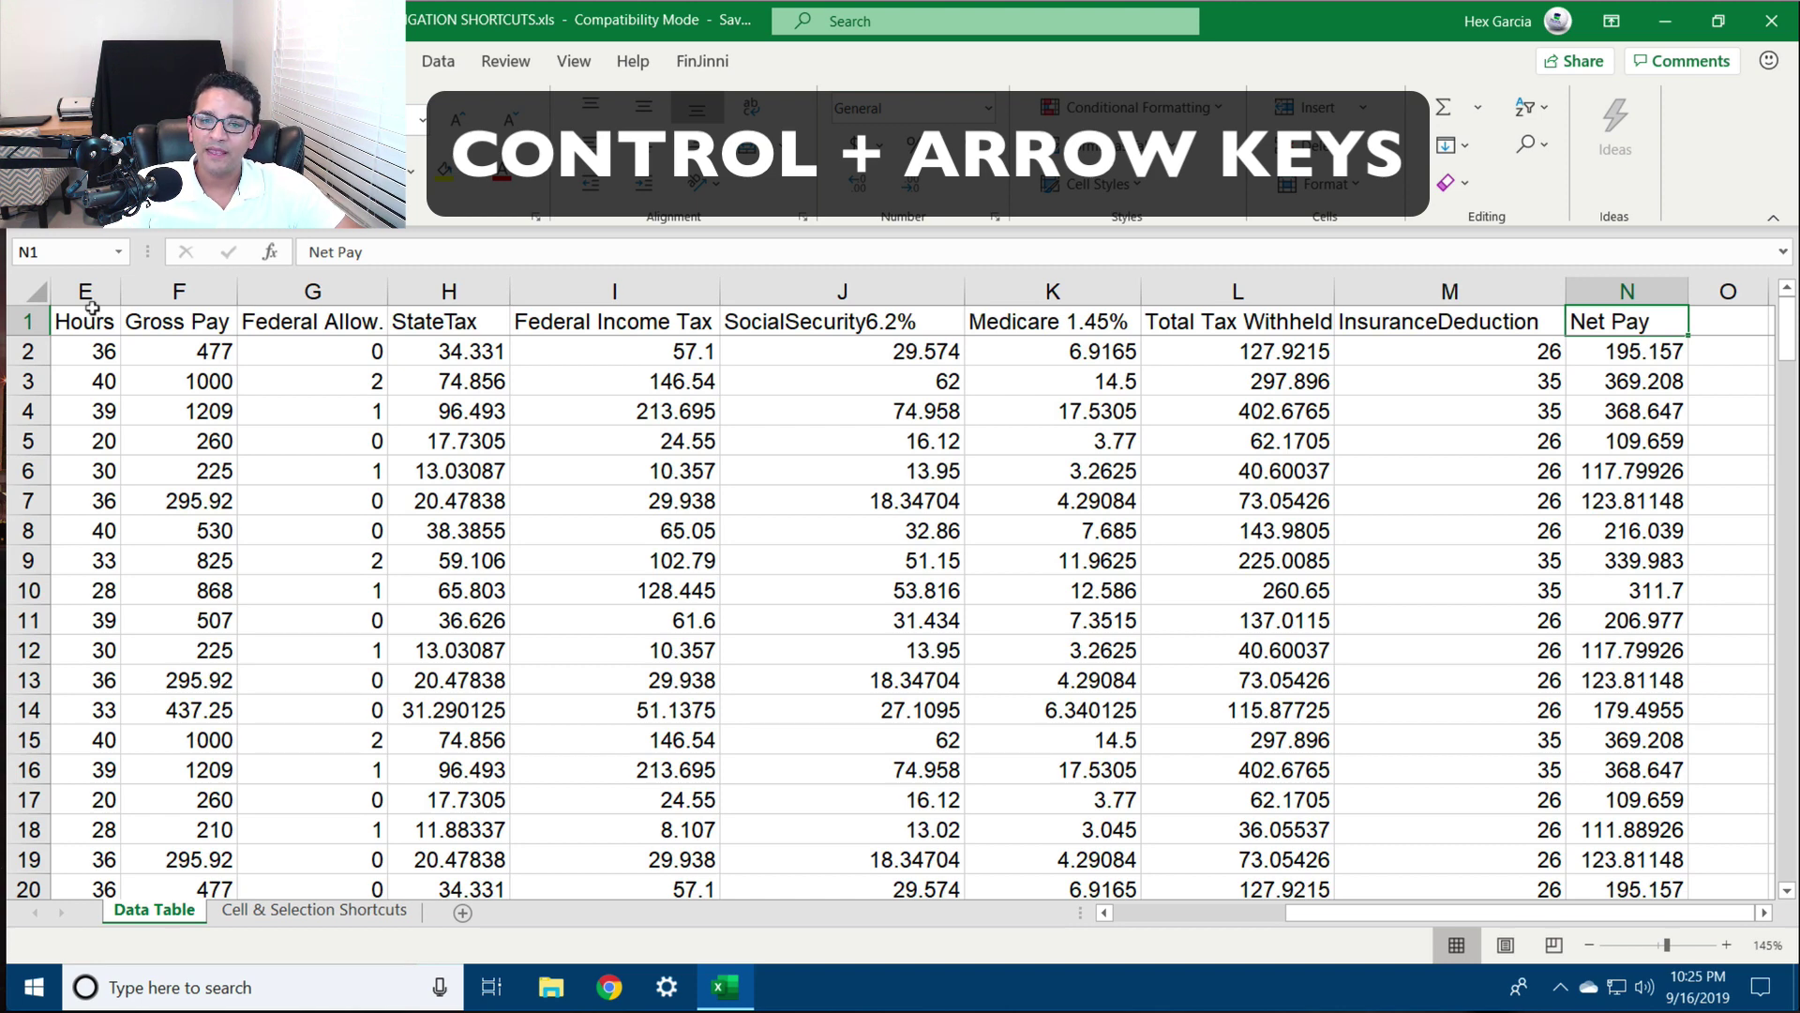
key("ctrl+Down")
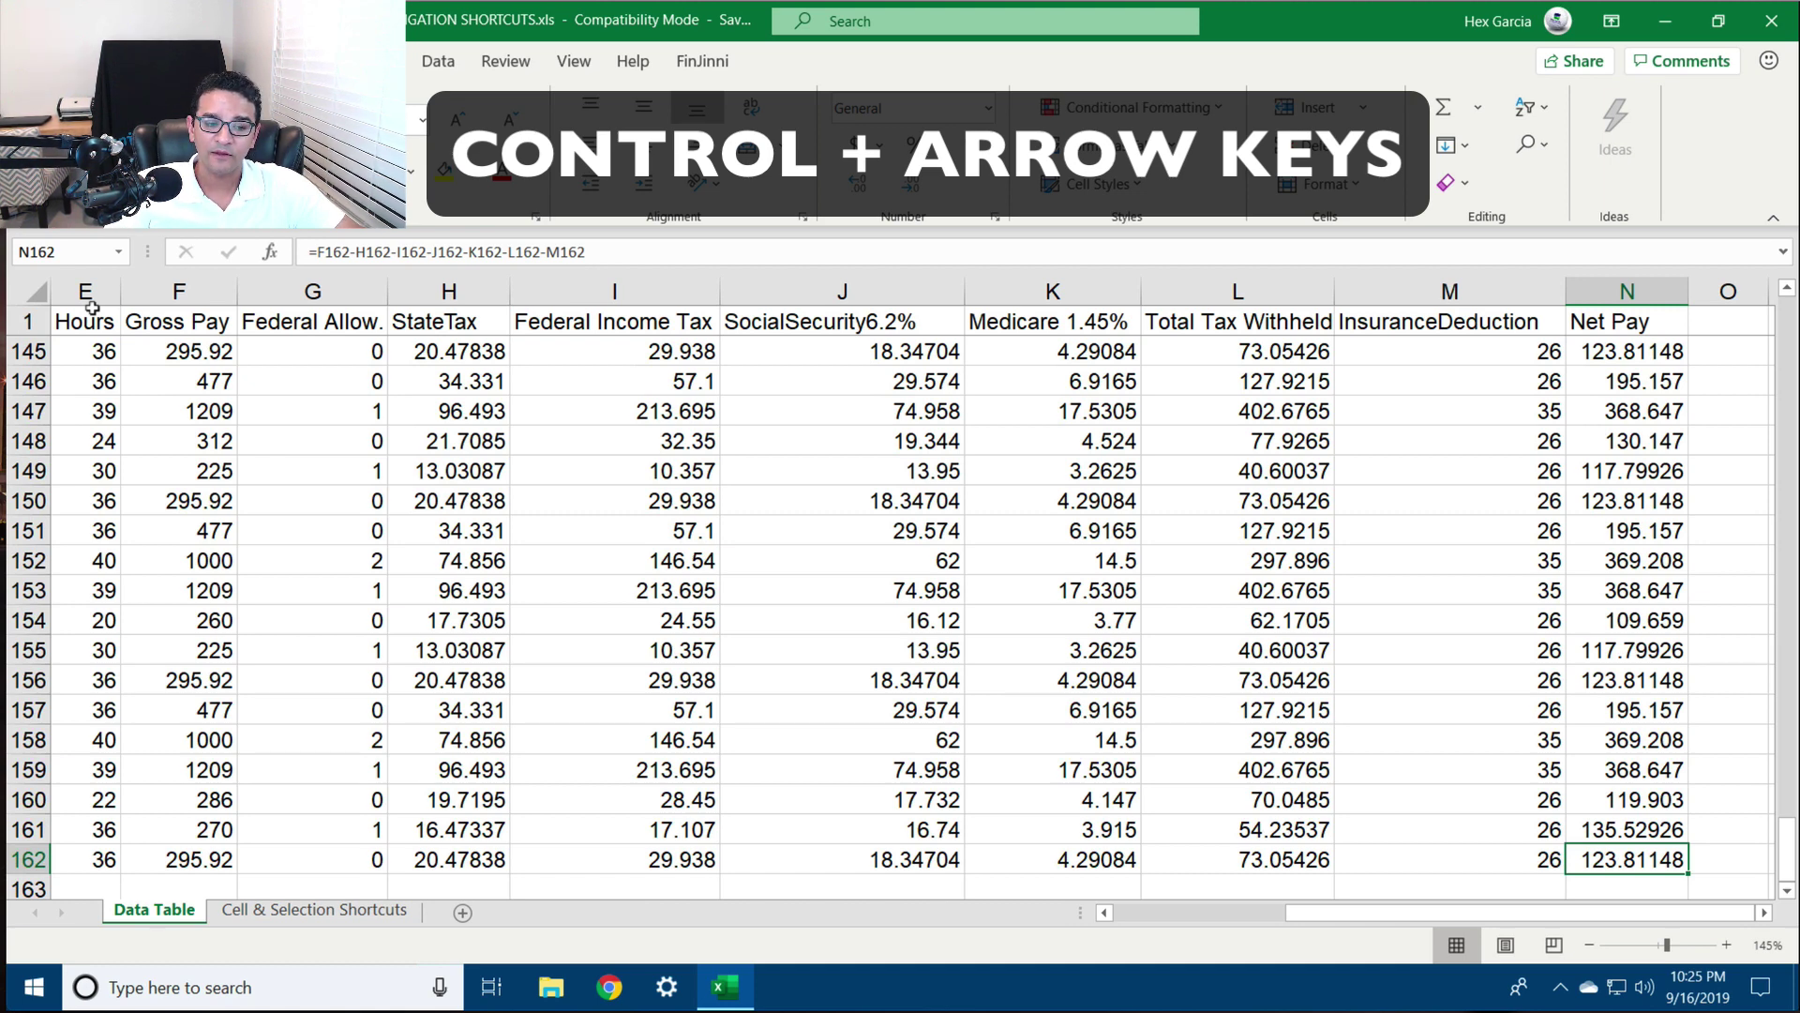
key("ctrl+Left")
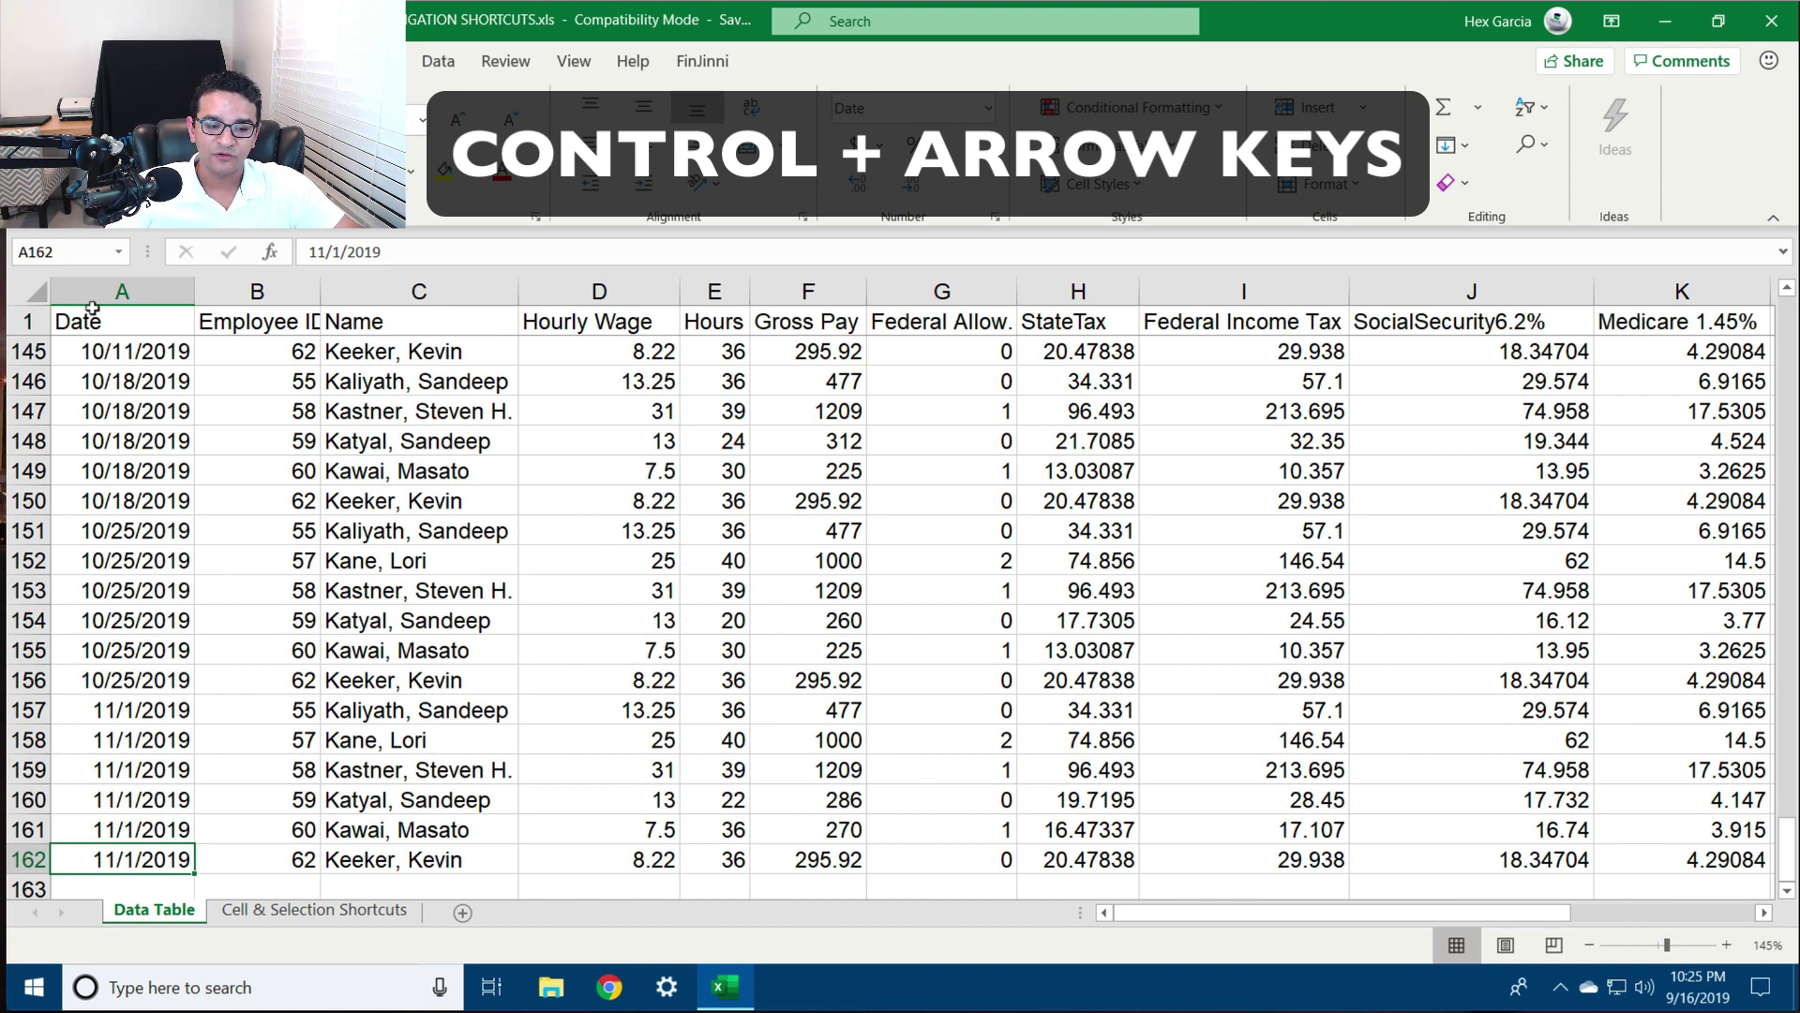
key("ctrl+Up")
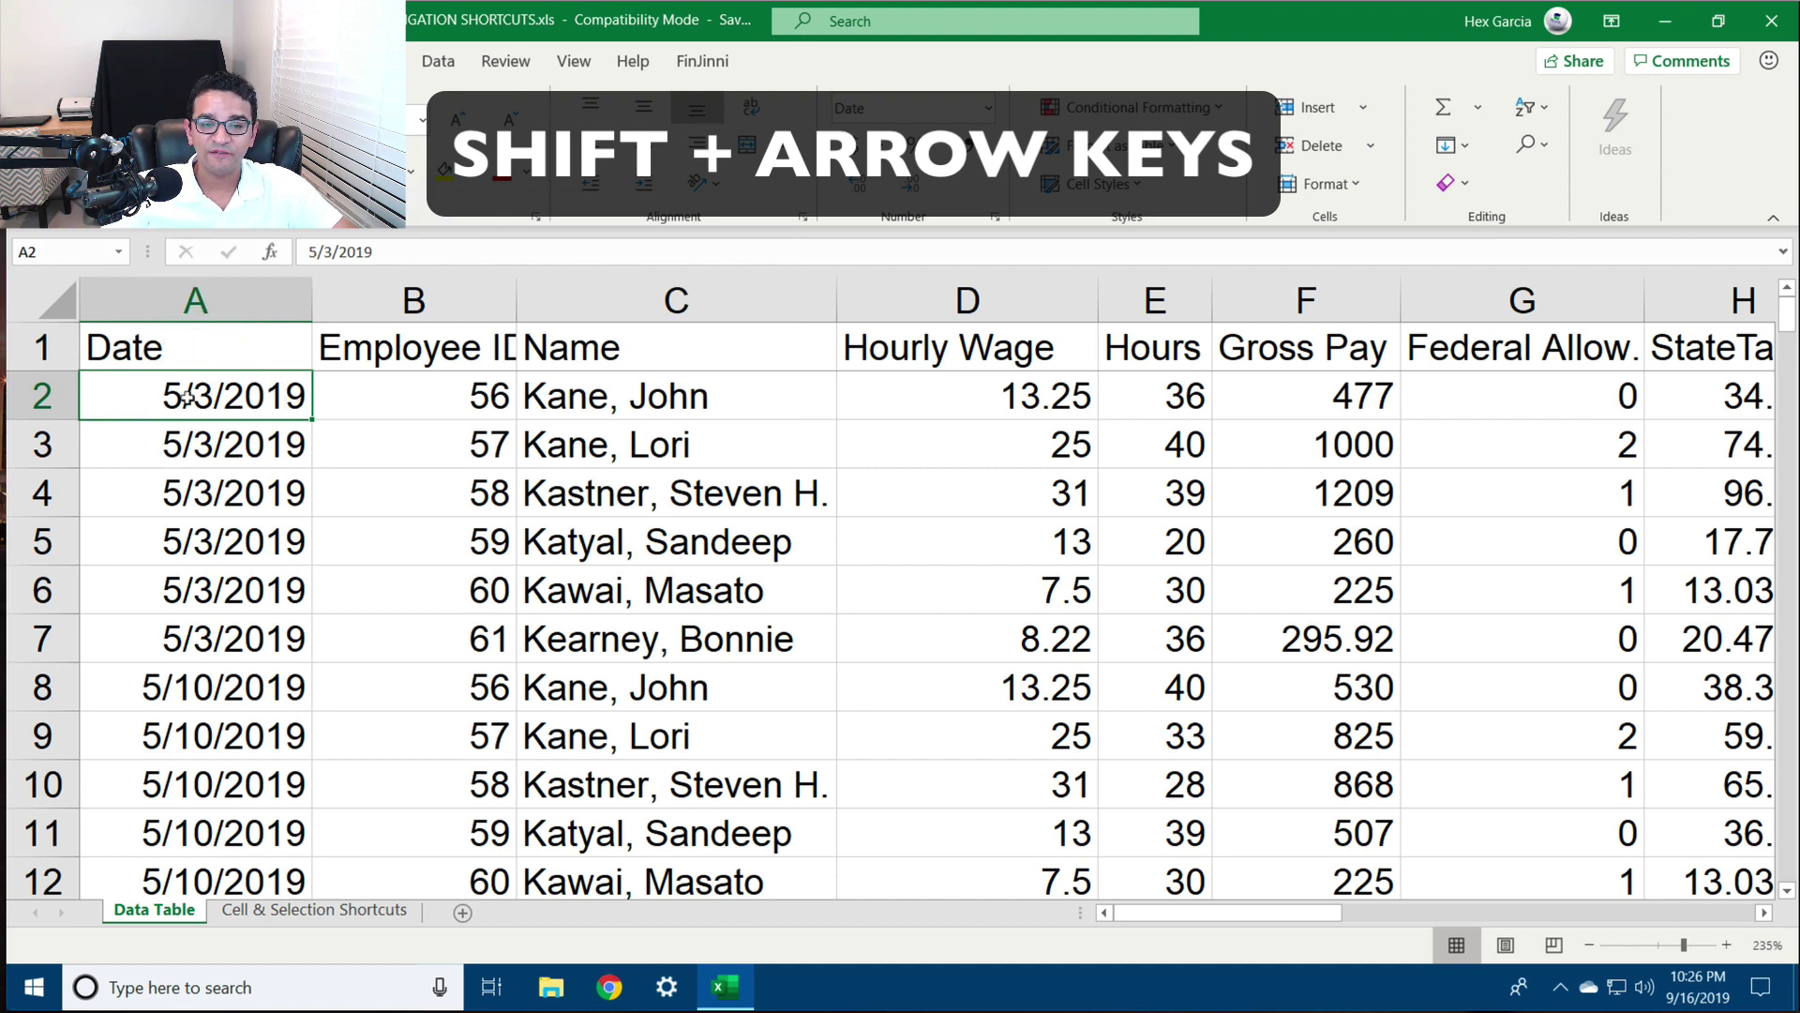
Extend the selection from A2 across to the Hours column and down to row 6, covering A2:E6
key("shift+Right")
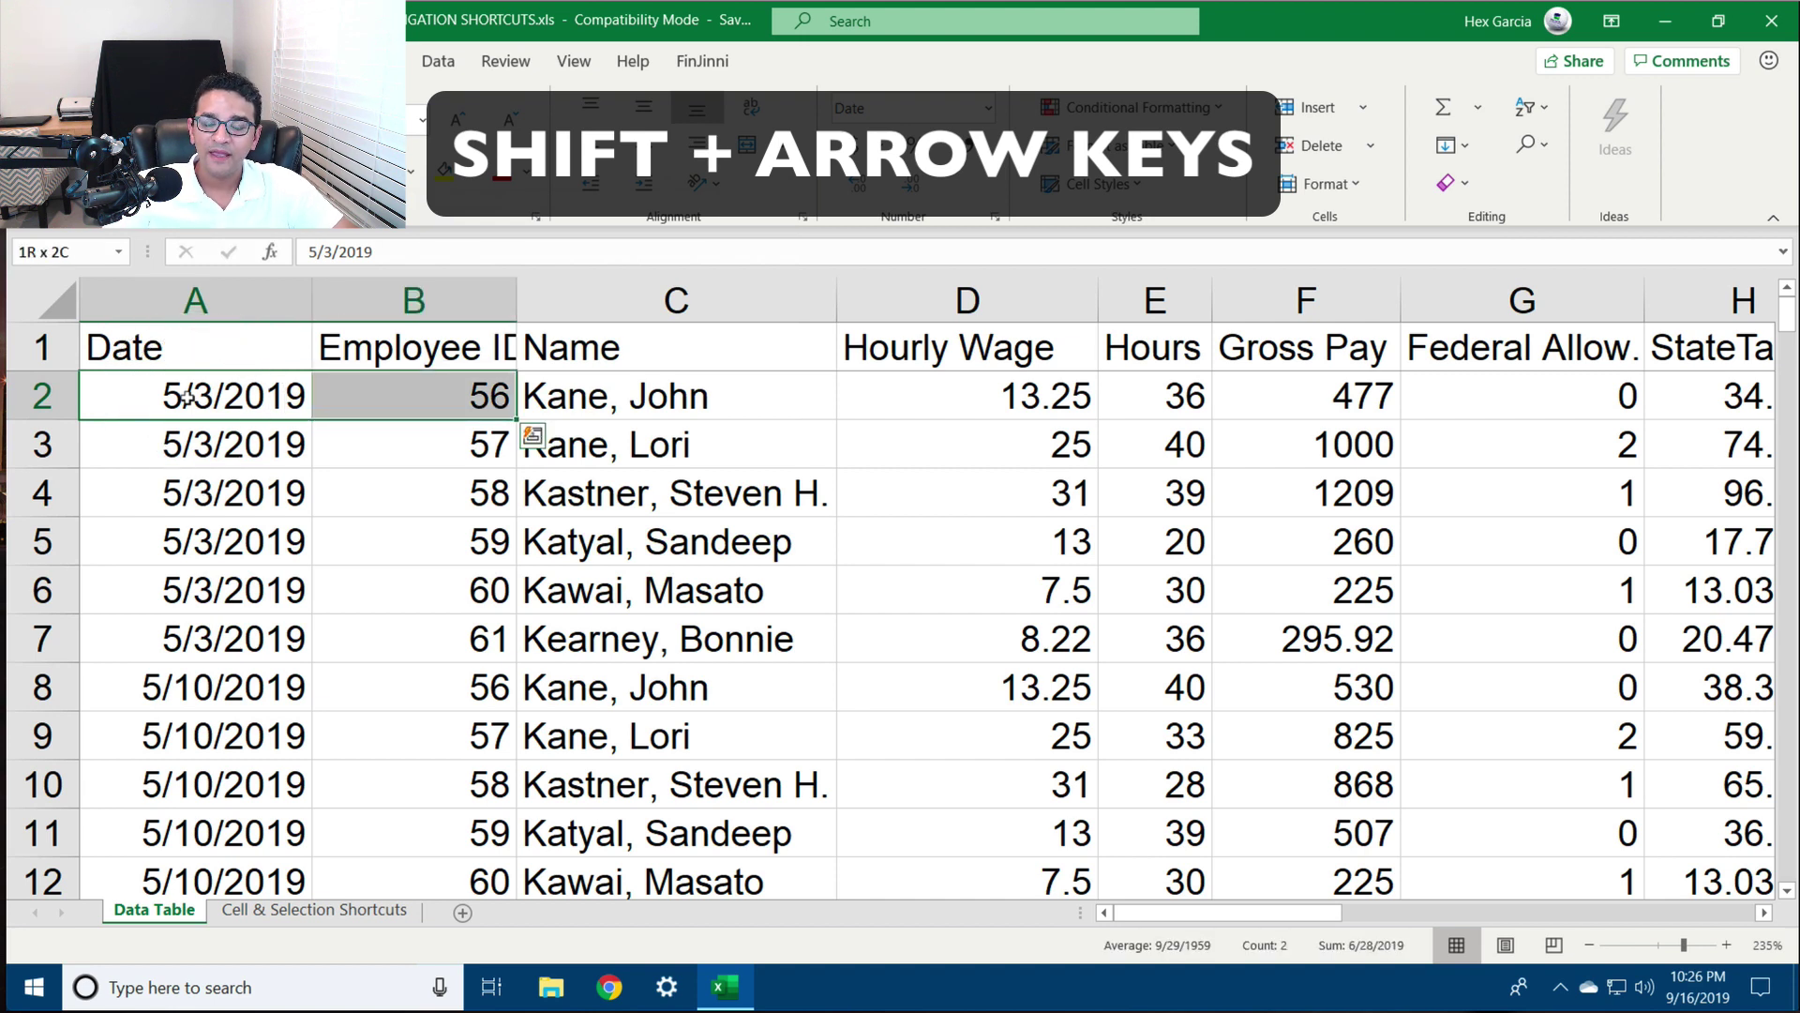
key("shift+Right")
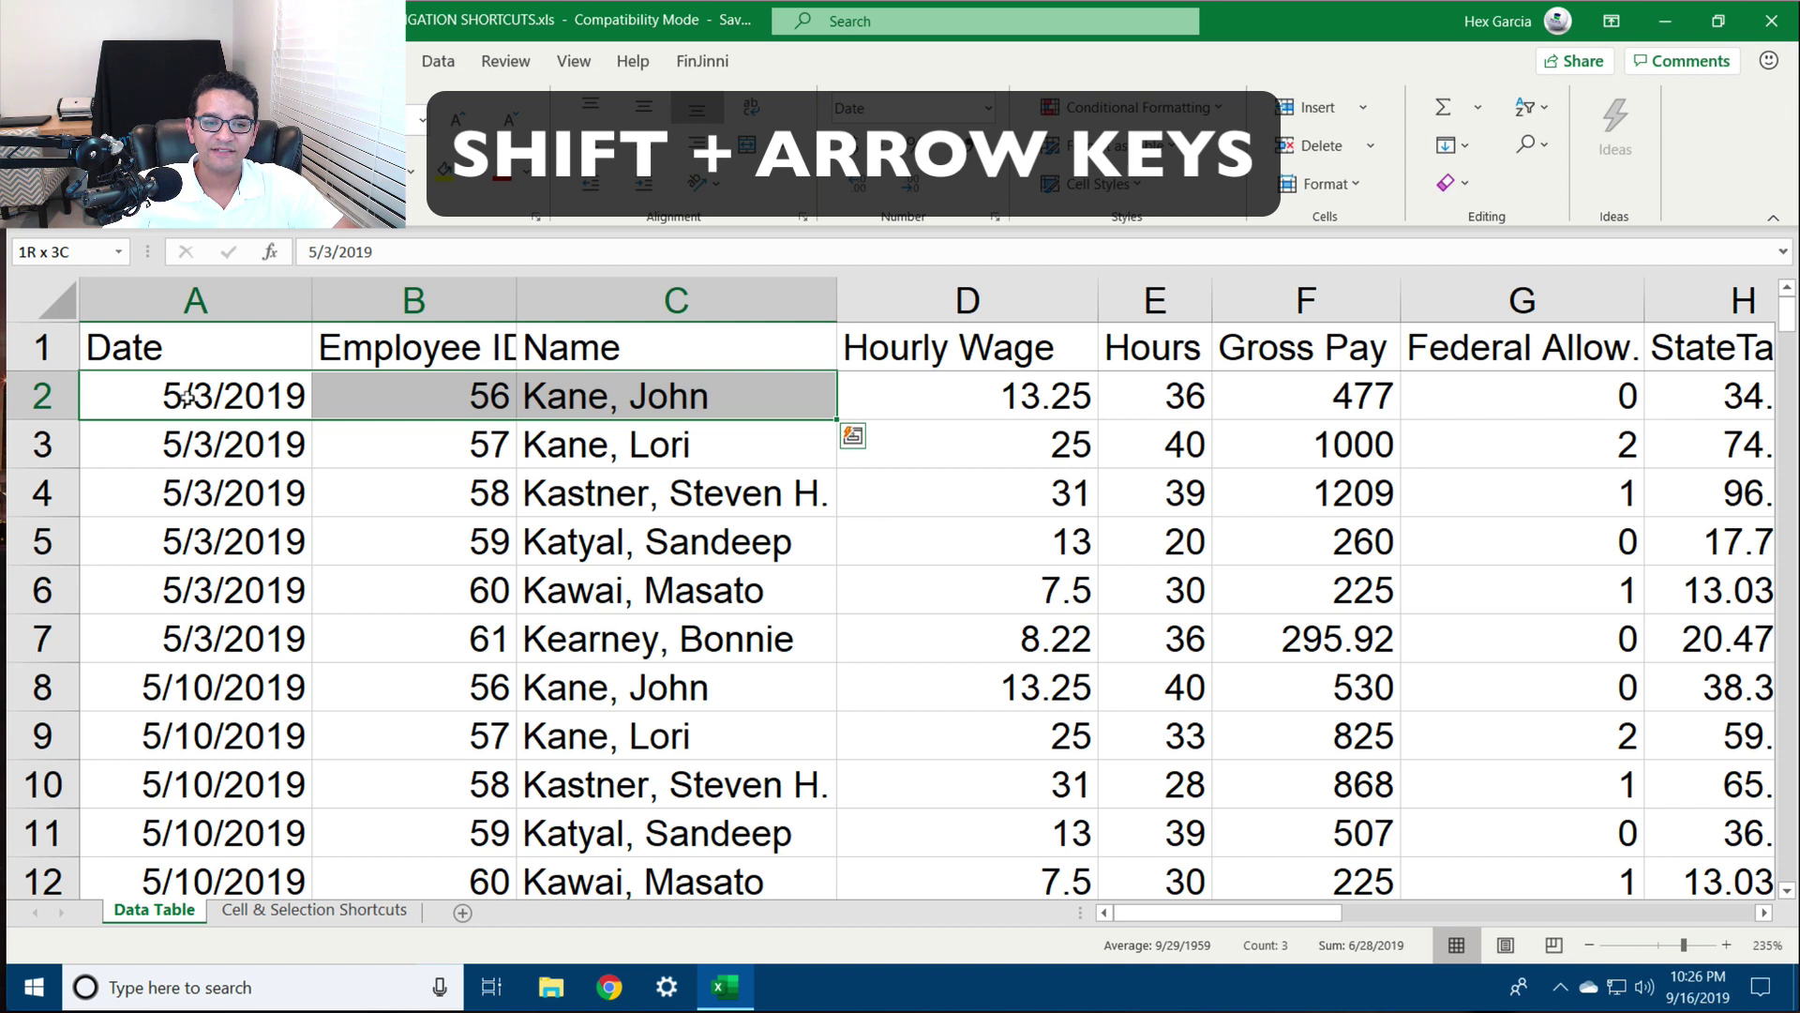
key("shift+Right")
key("shift+Right")
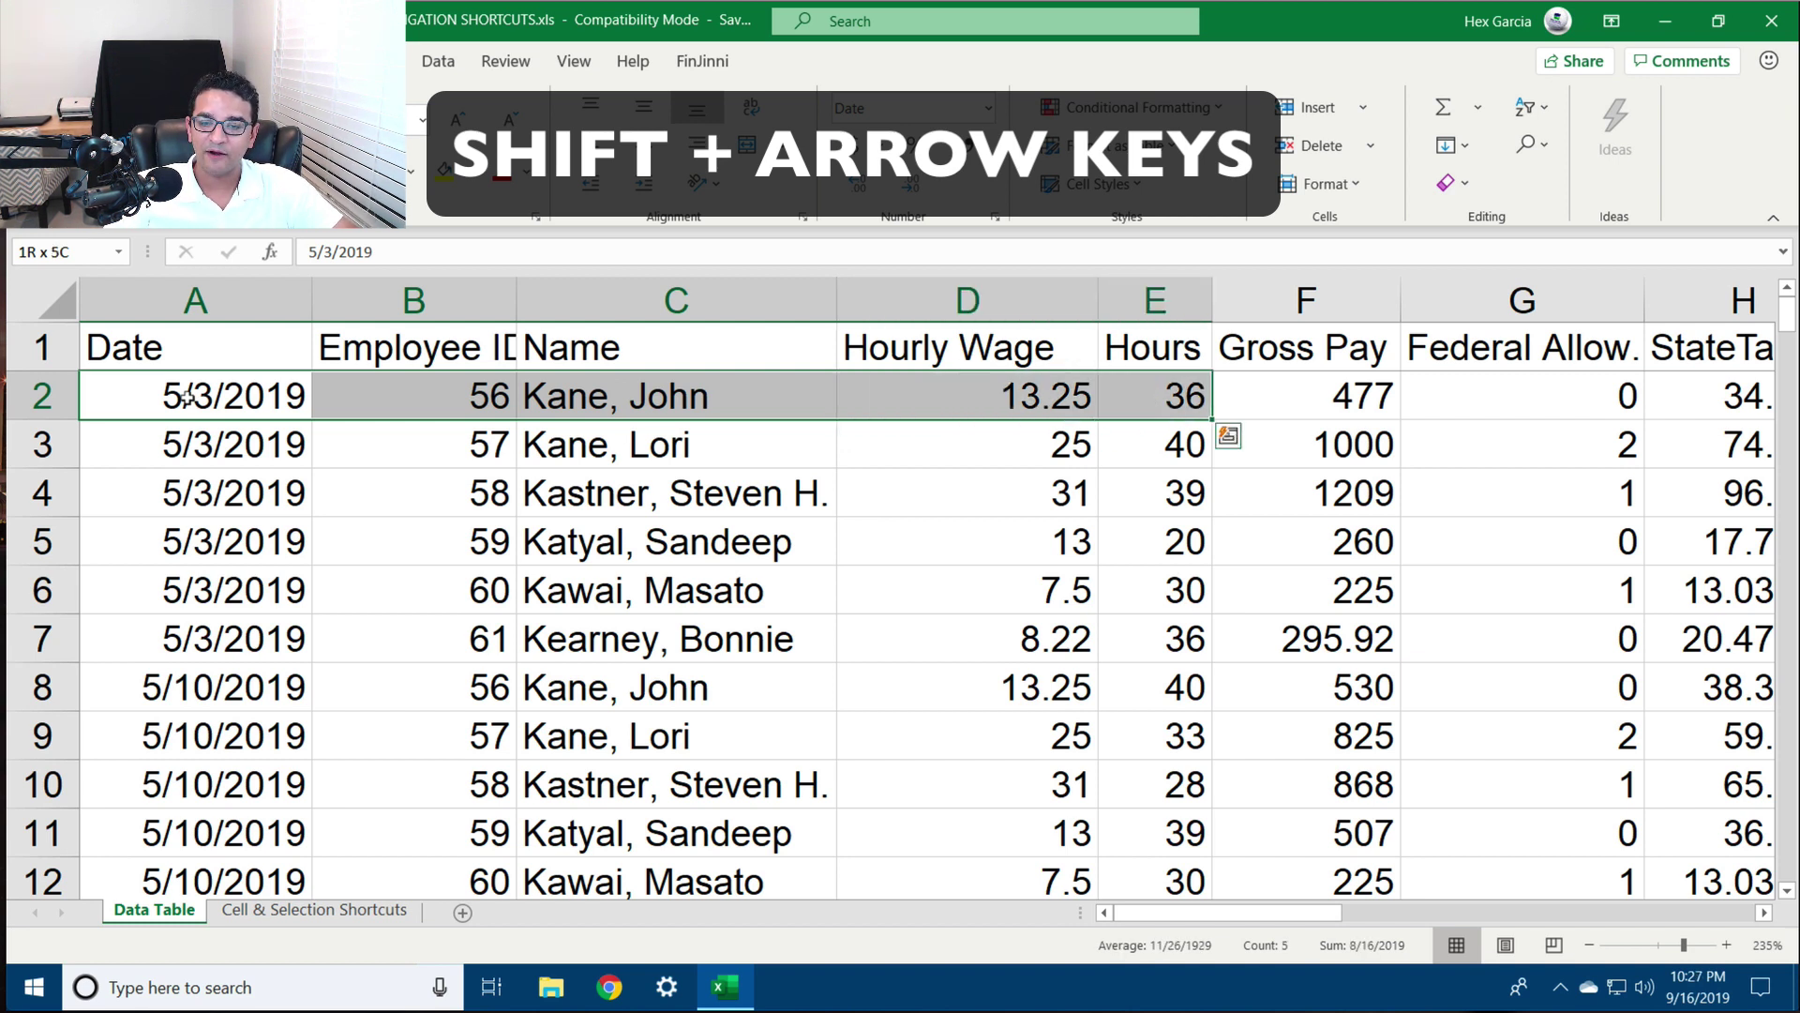
key("shift+Down")
key("shift+Down")
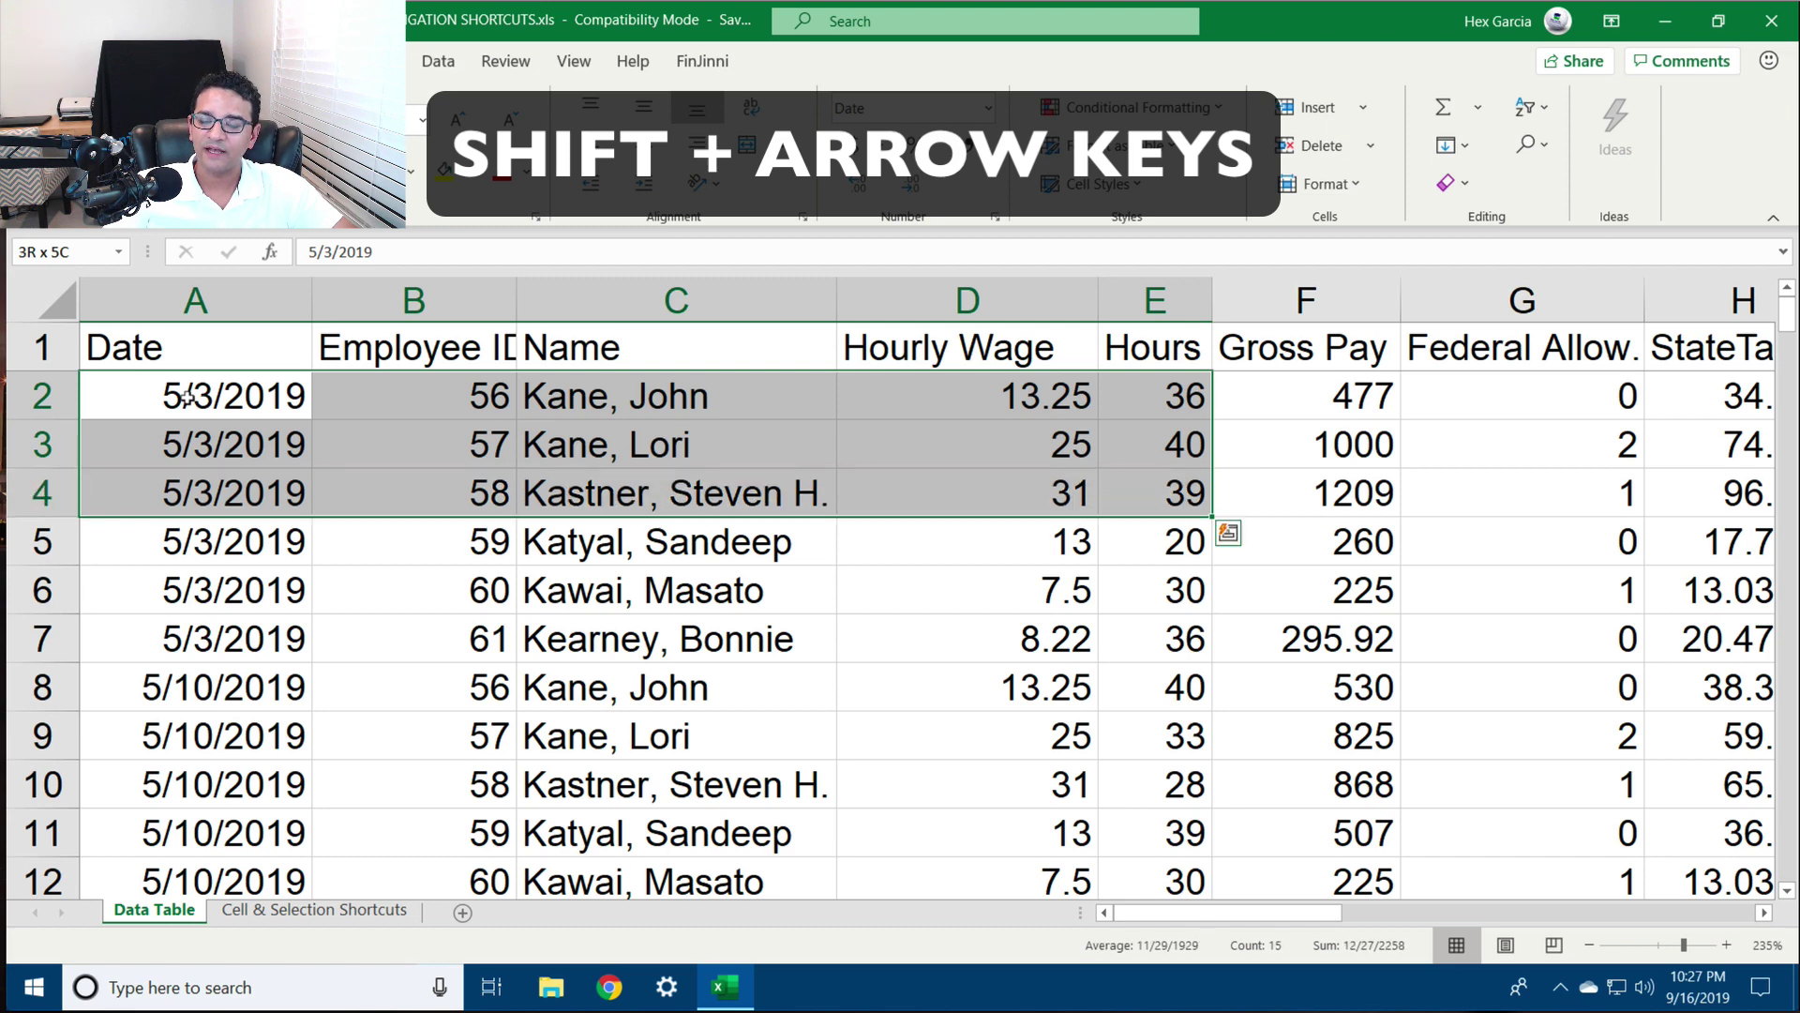
key("shift+Down")
key("shift+Down")
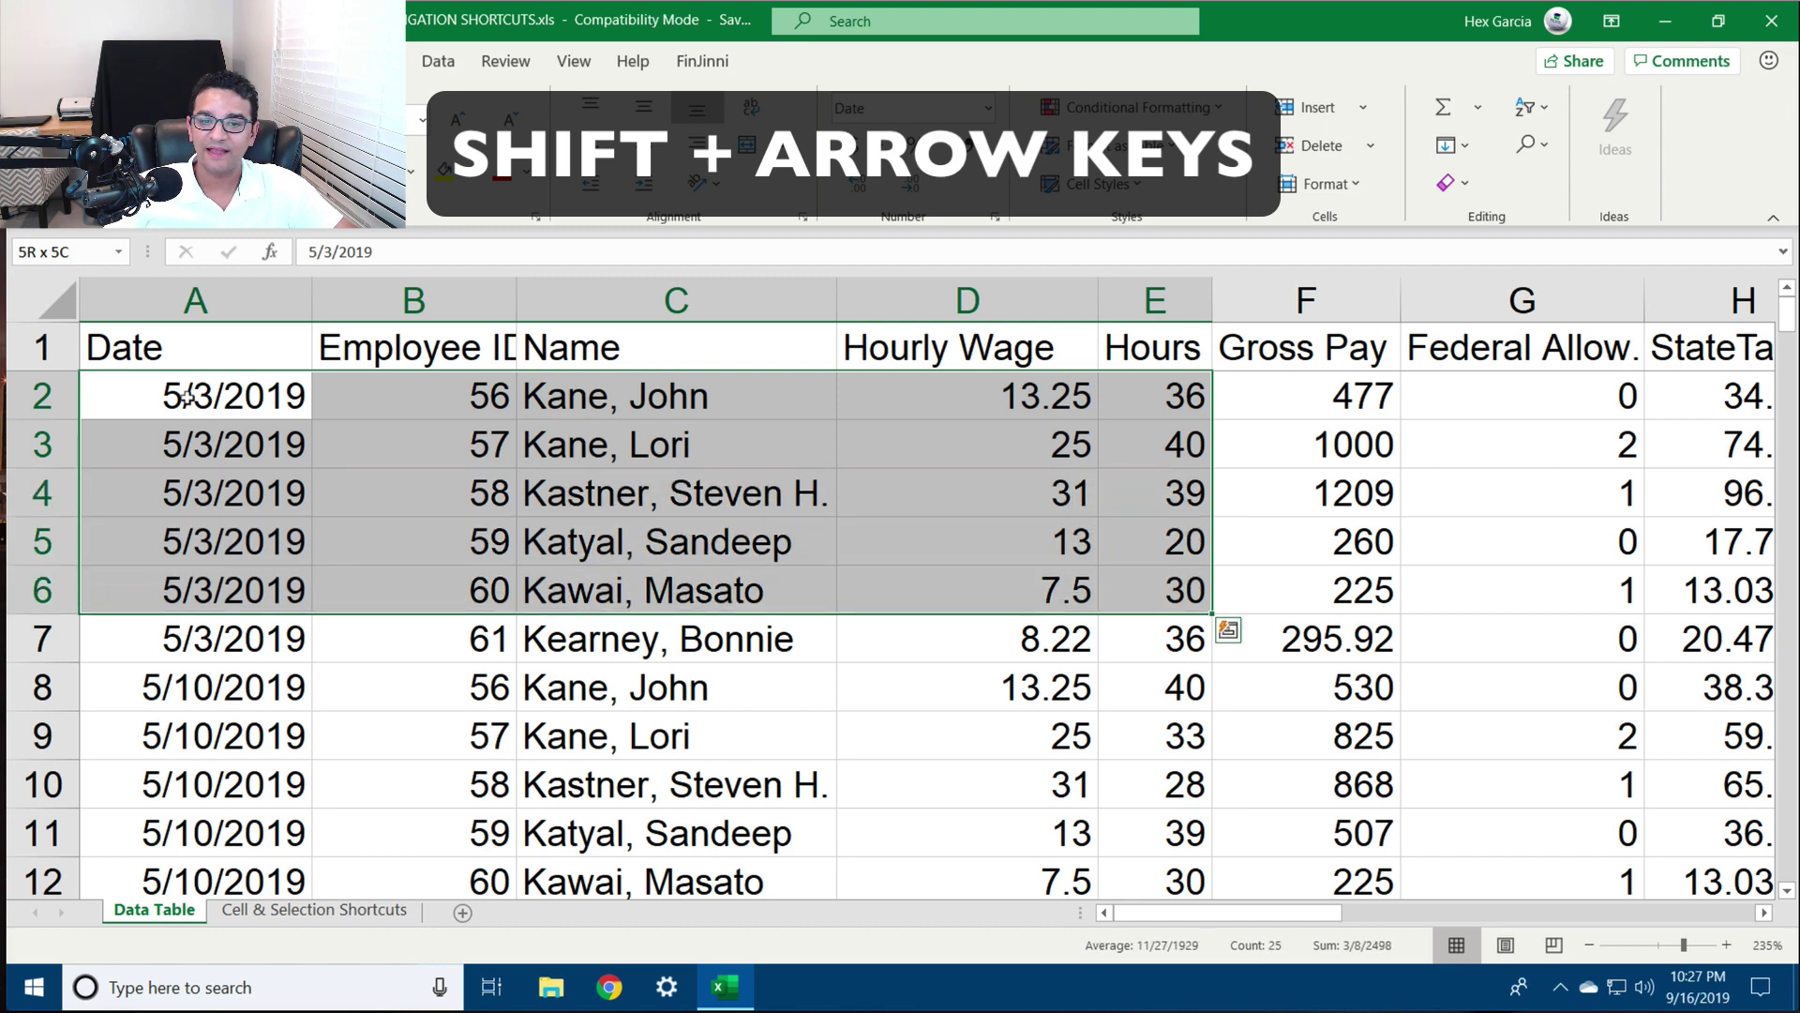
Select the range C3:F6, starting at C3 and extending down to row 6 and across to Gross Pay
left_click(611, 447)
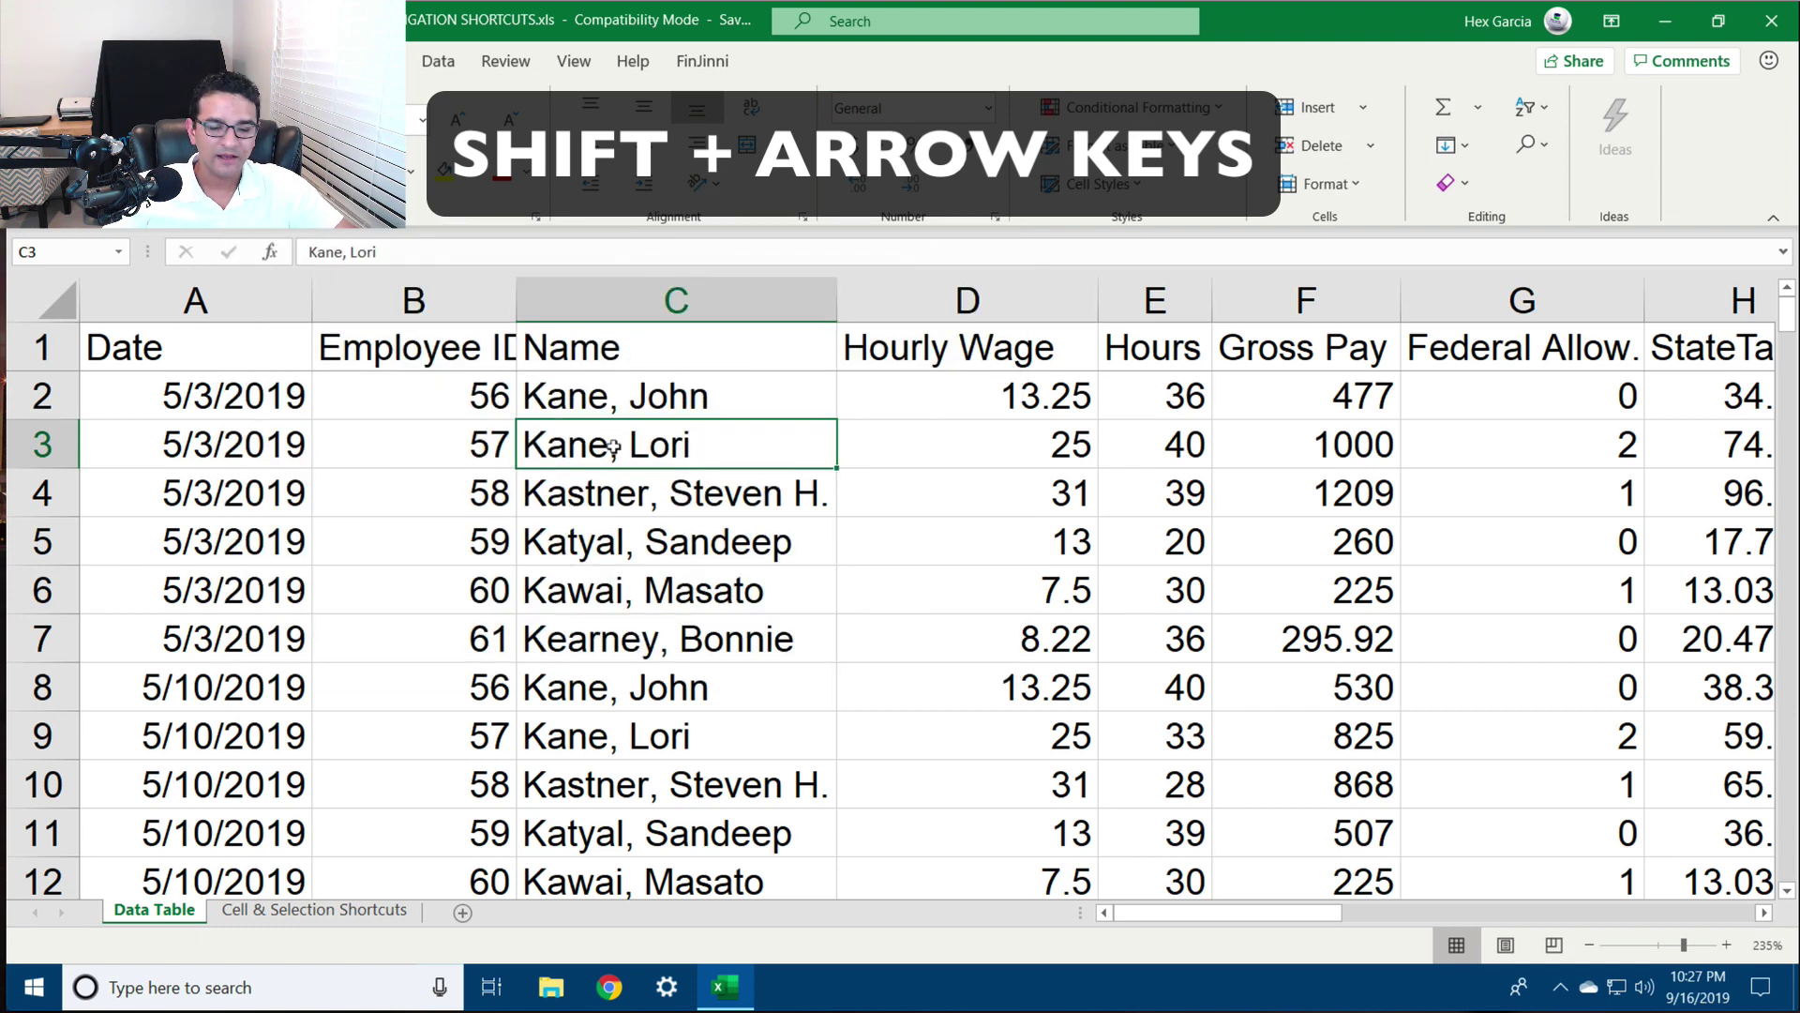
key("shift+Down")
key("shift+Down")
key("shift+Down")
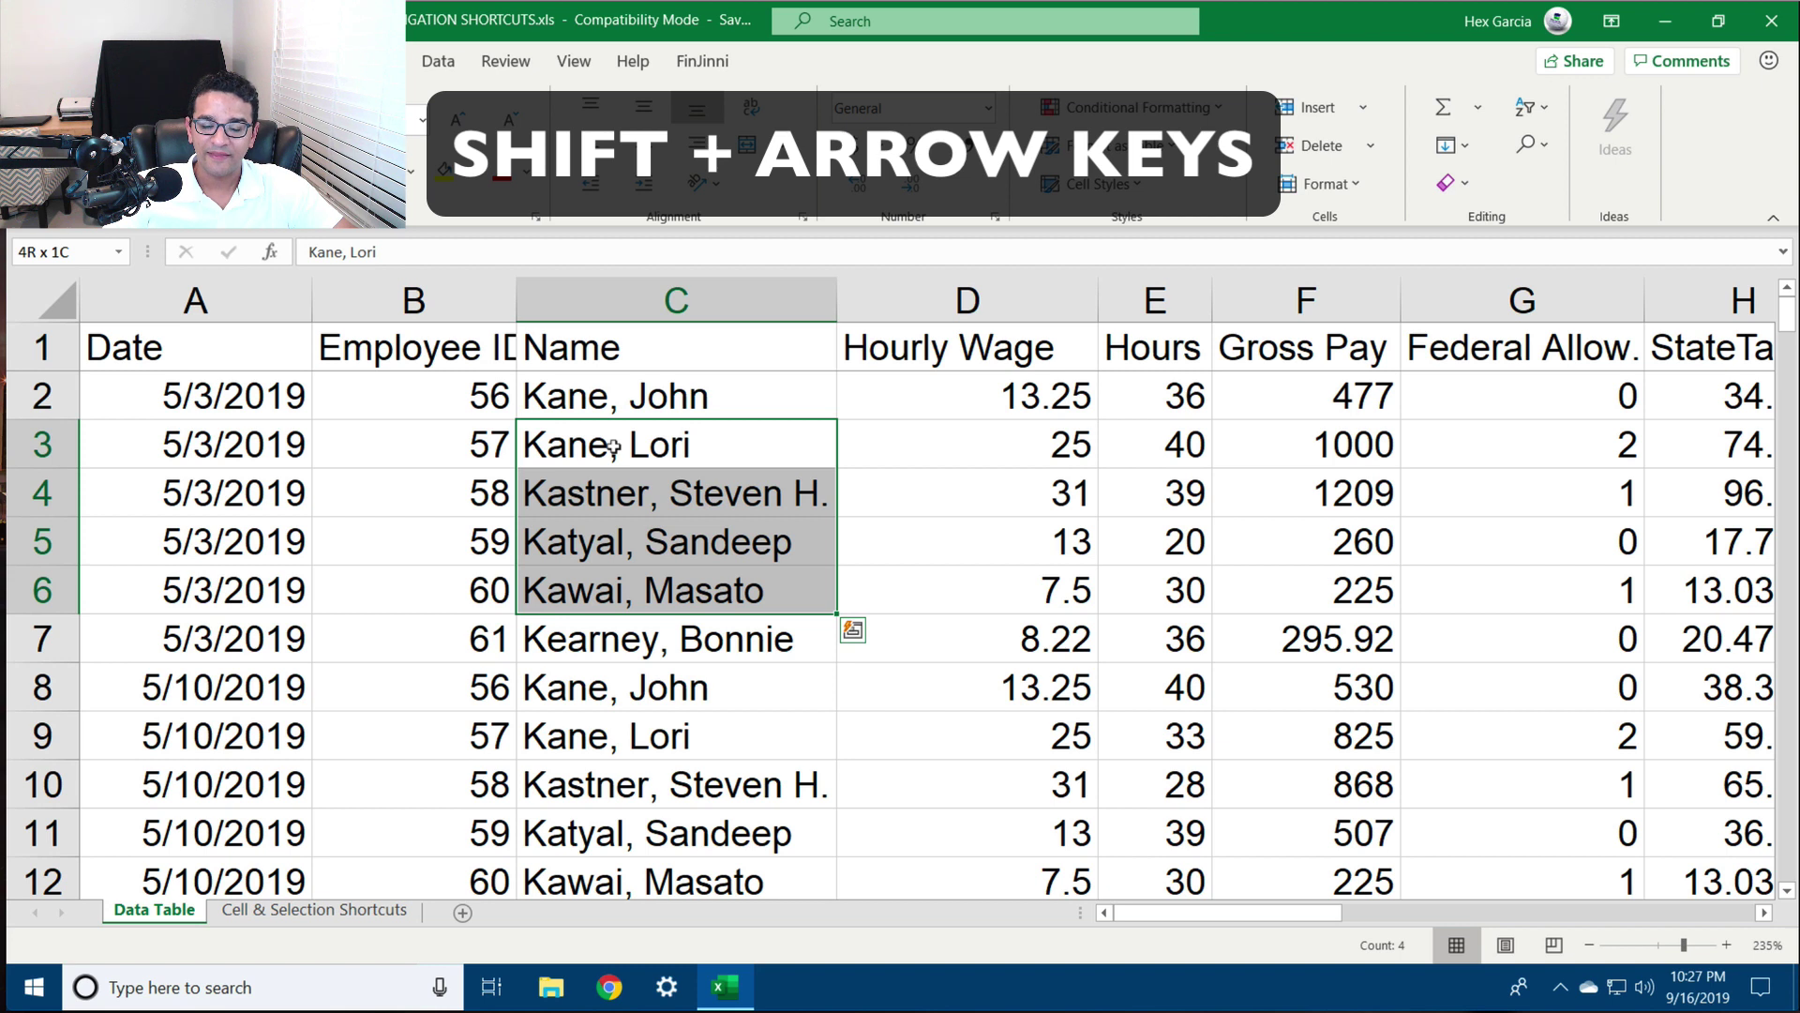
key("shift+Right")
key("shift+Right")
key("shift+Right")
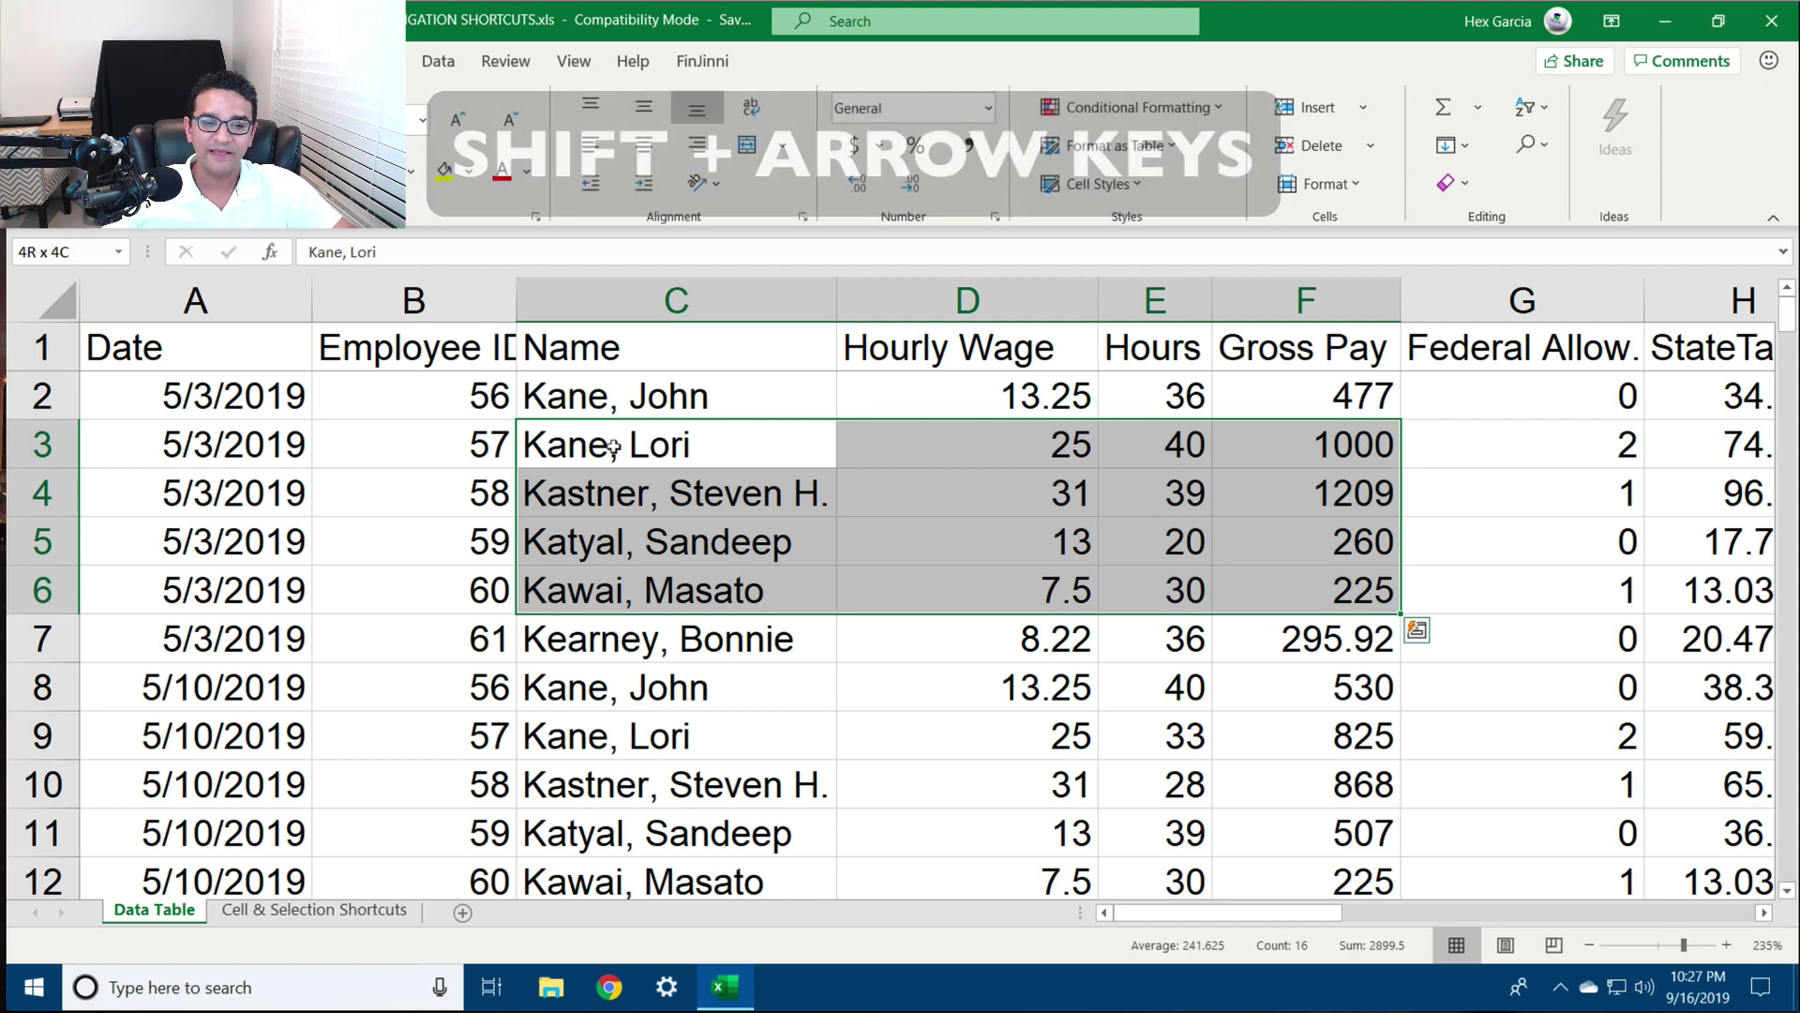
Select the entire row 4 from cell C4, and from the same cell select the entire column C
left_click(736, 487)
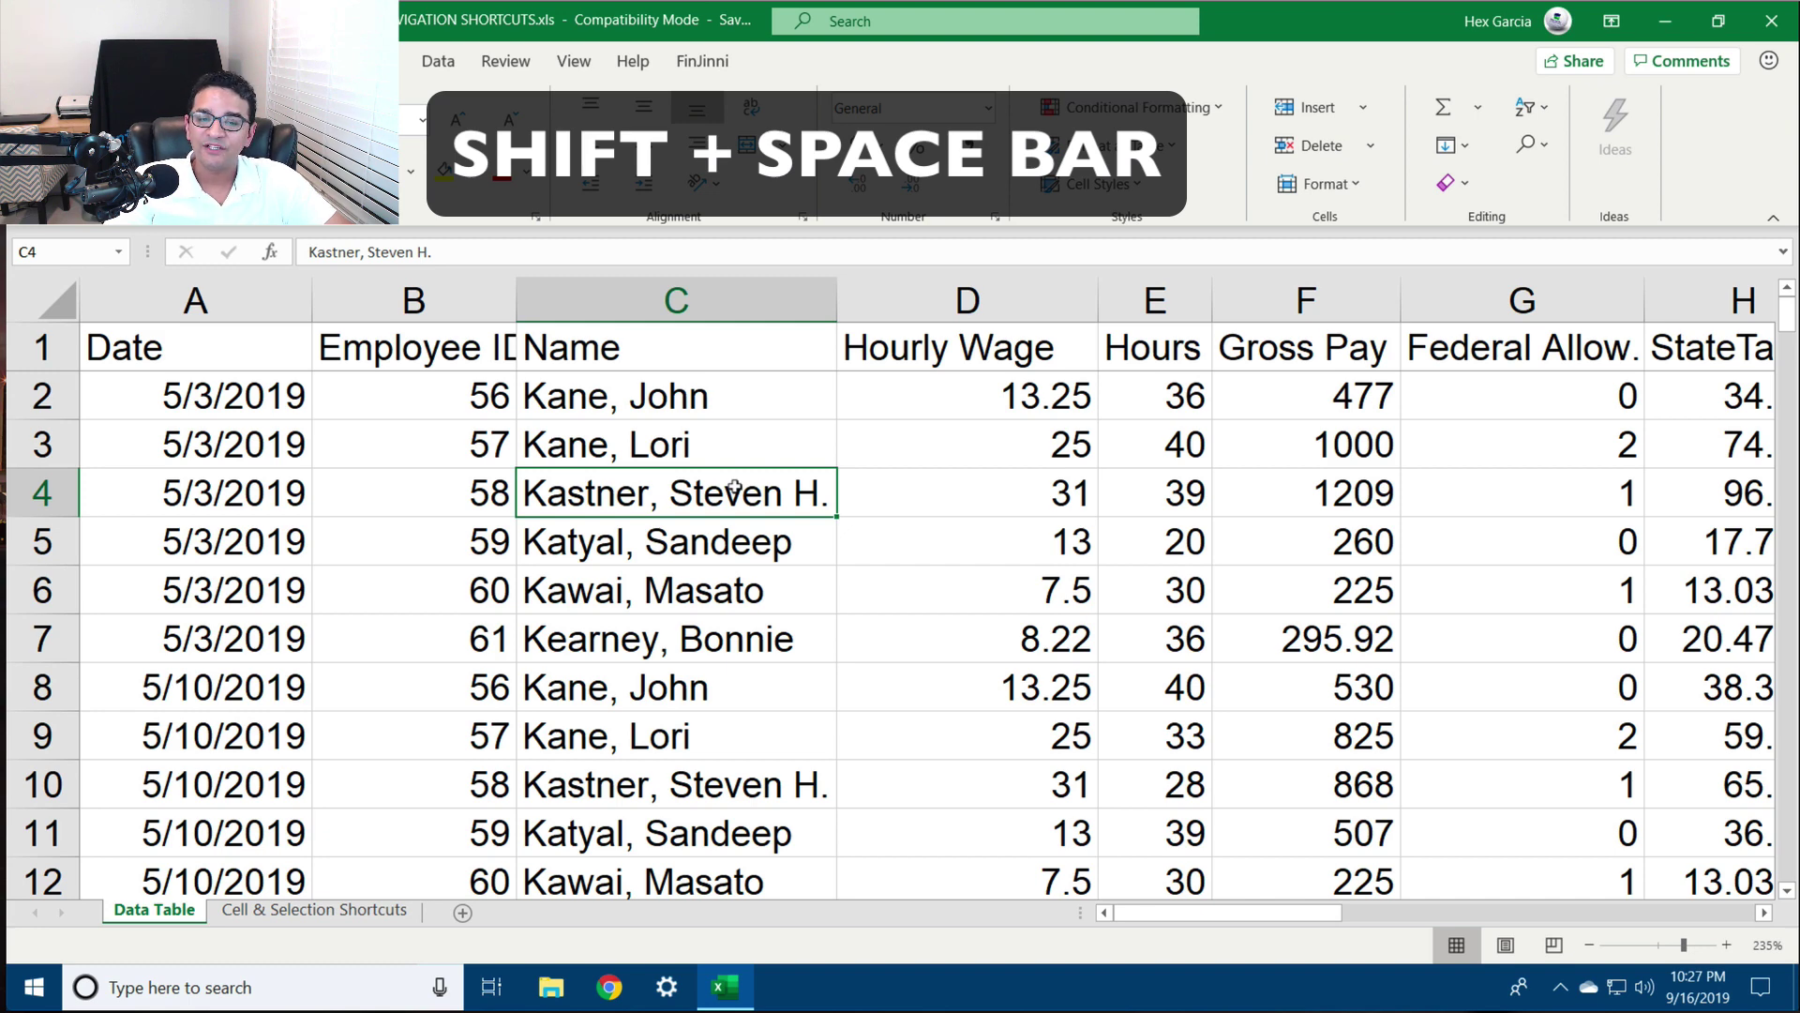
key("shift+space")
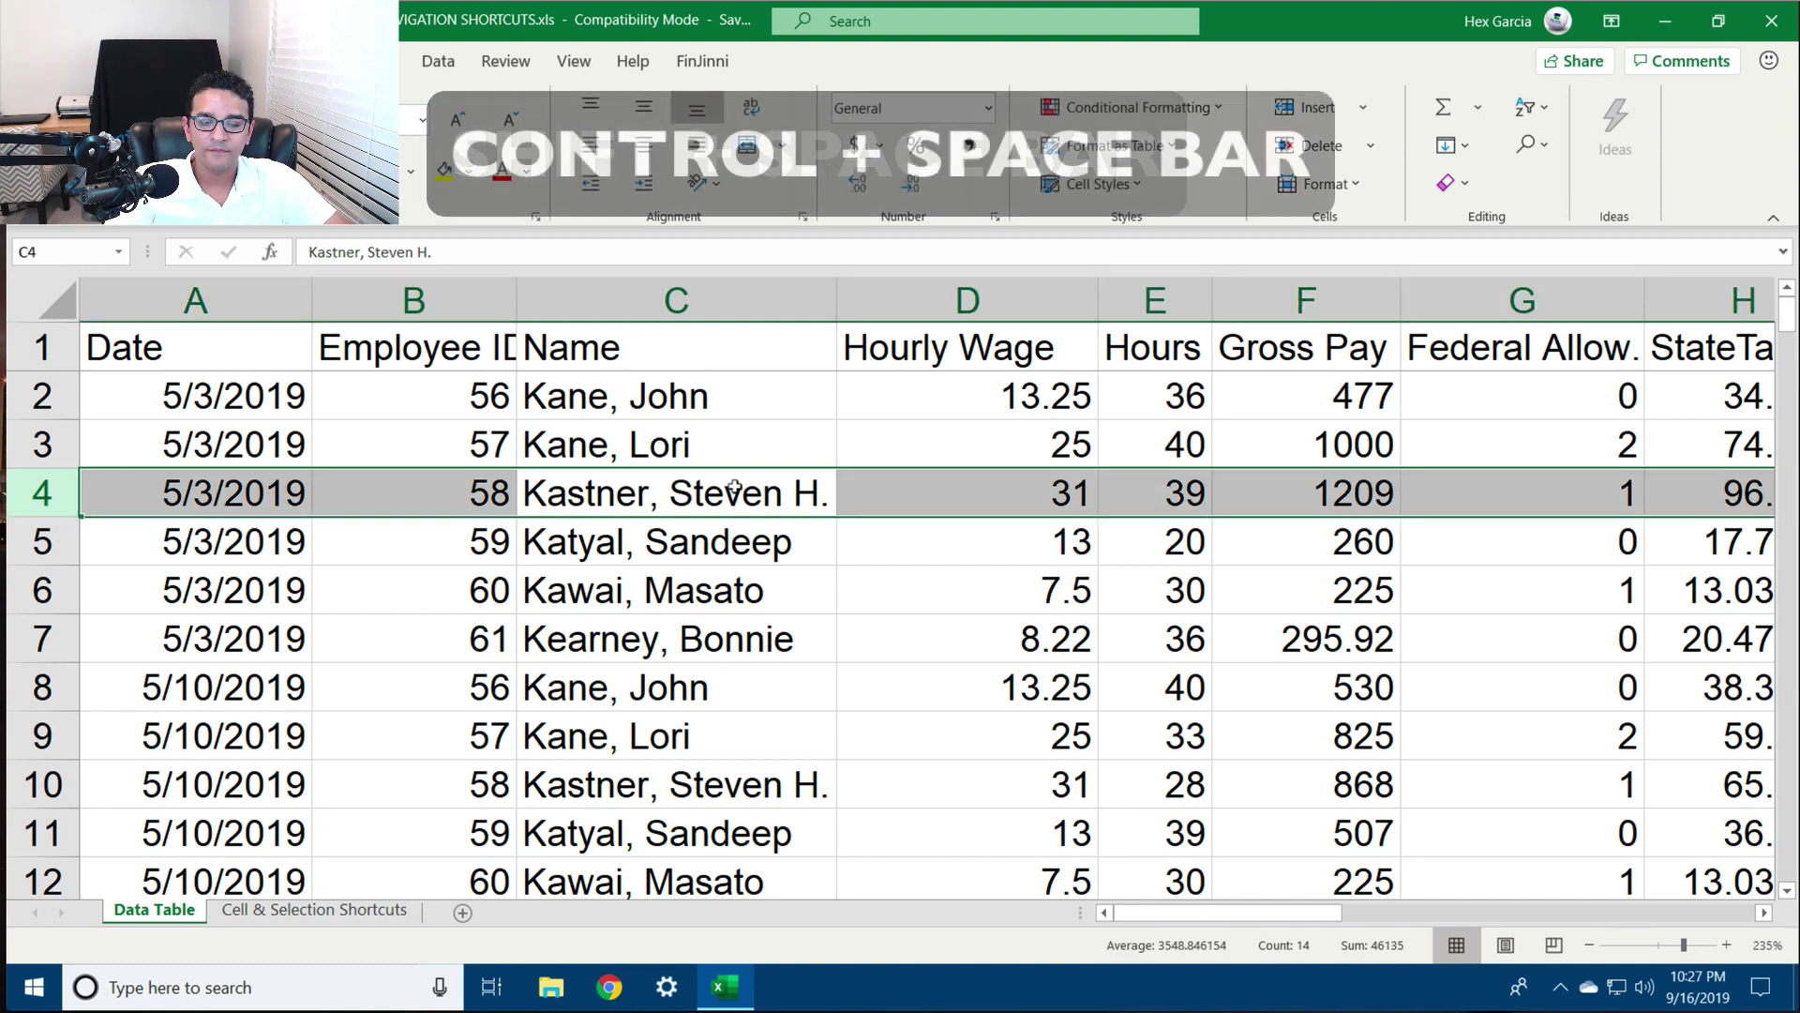
left_click(626, 483)
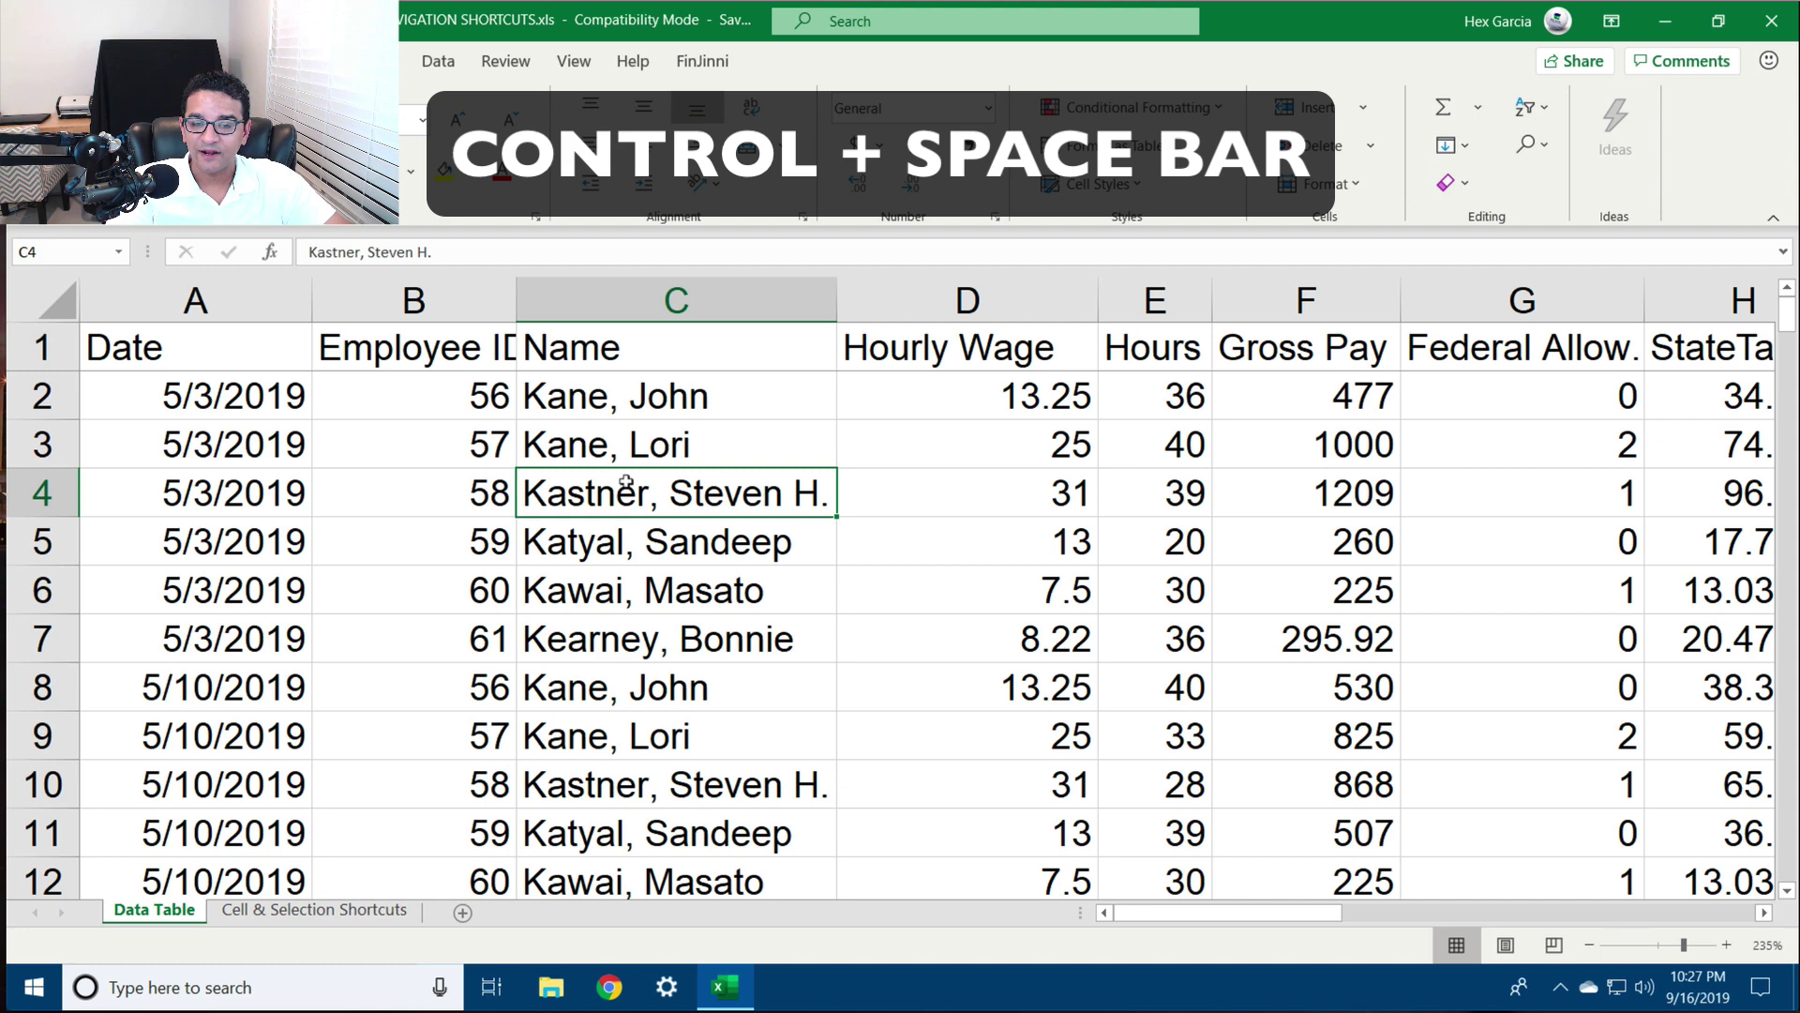
key("ctrl+space")
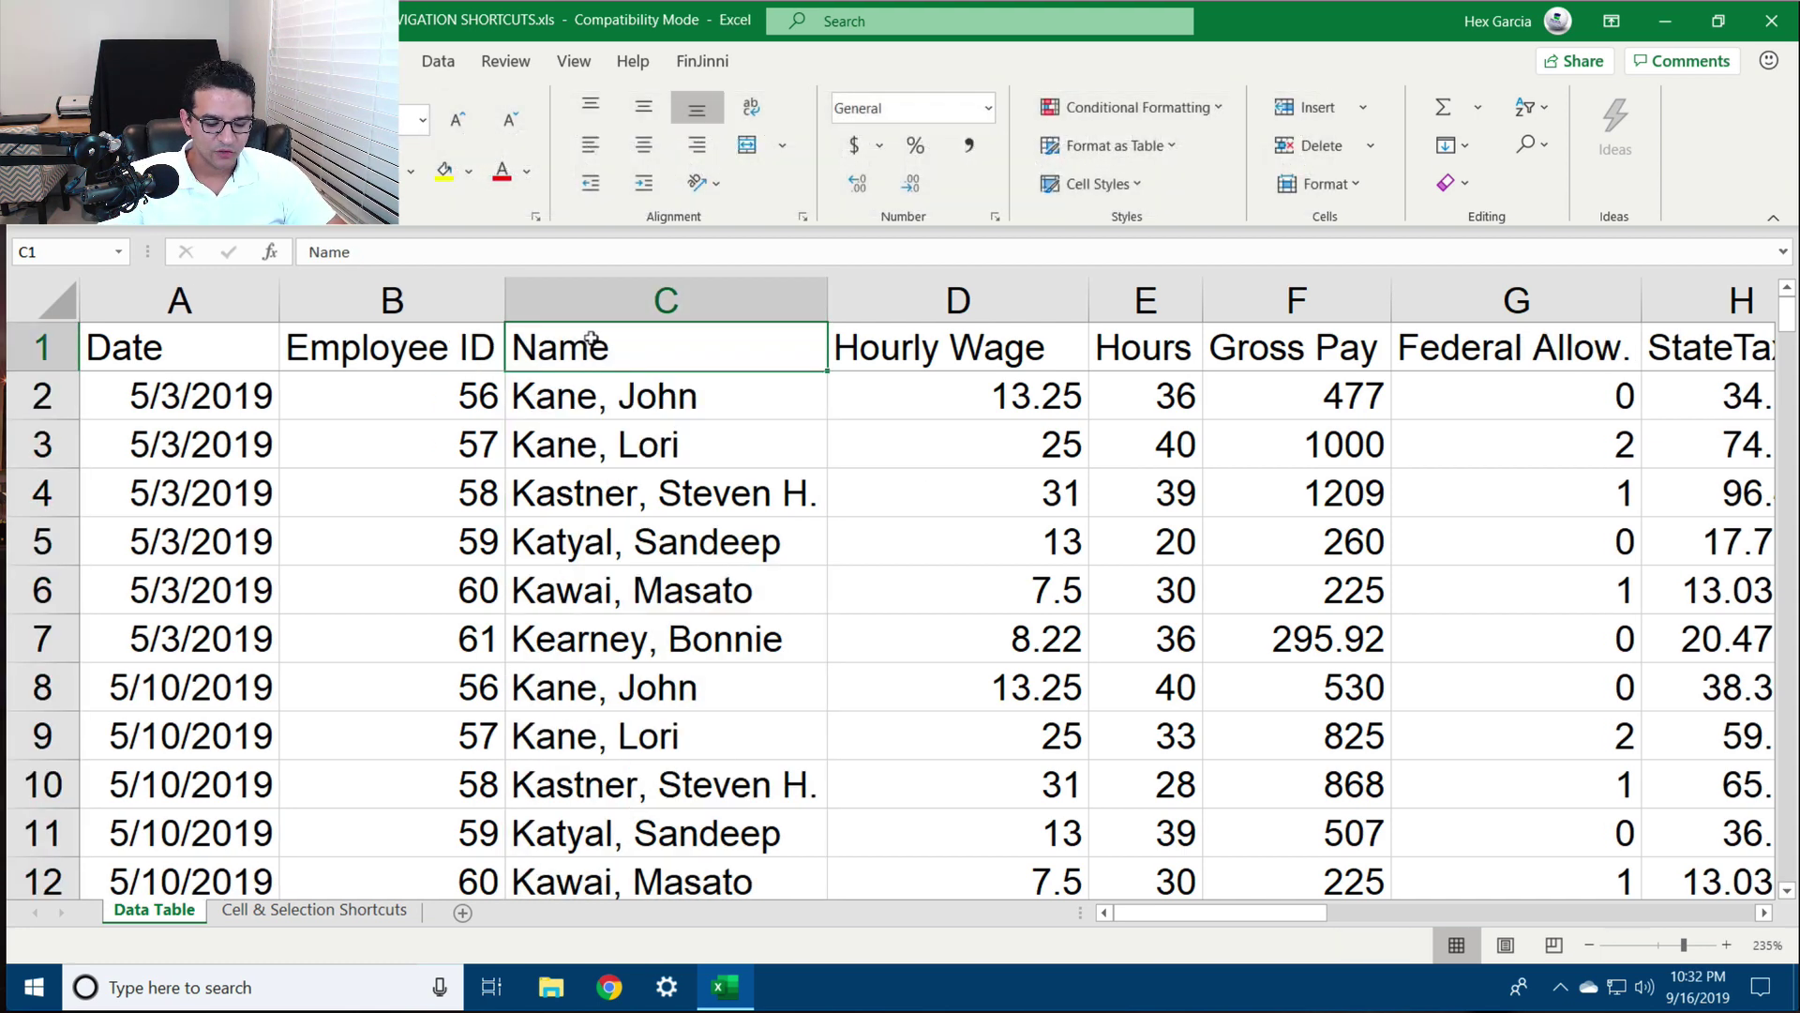
Insert a blank cell at C1 with the cells shifted down, and delete it again with the cells shifted up
key("ctrl+shift+plus")
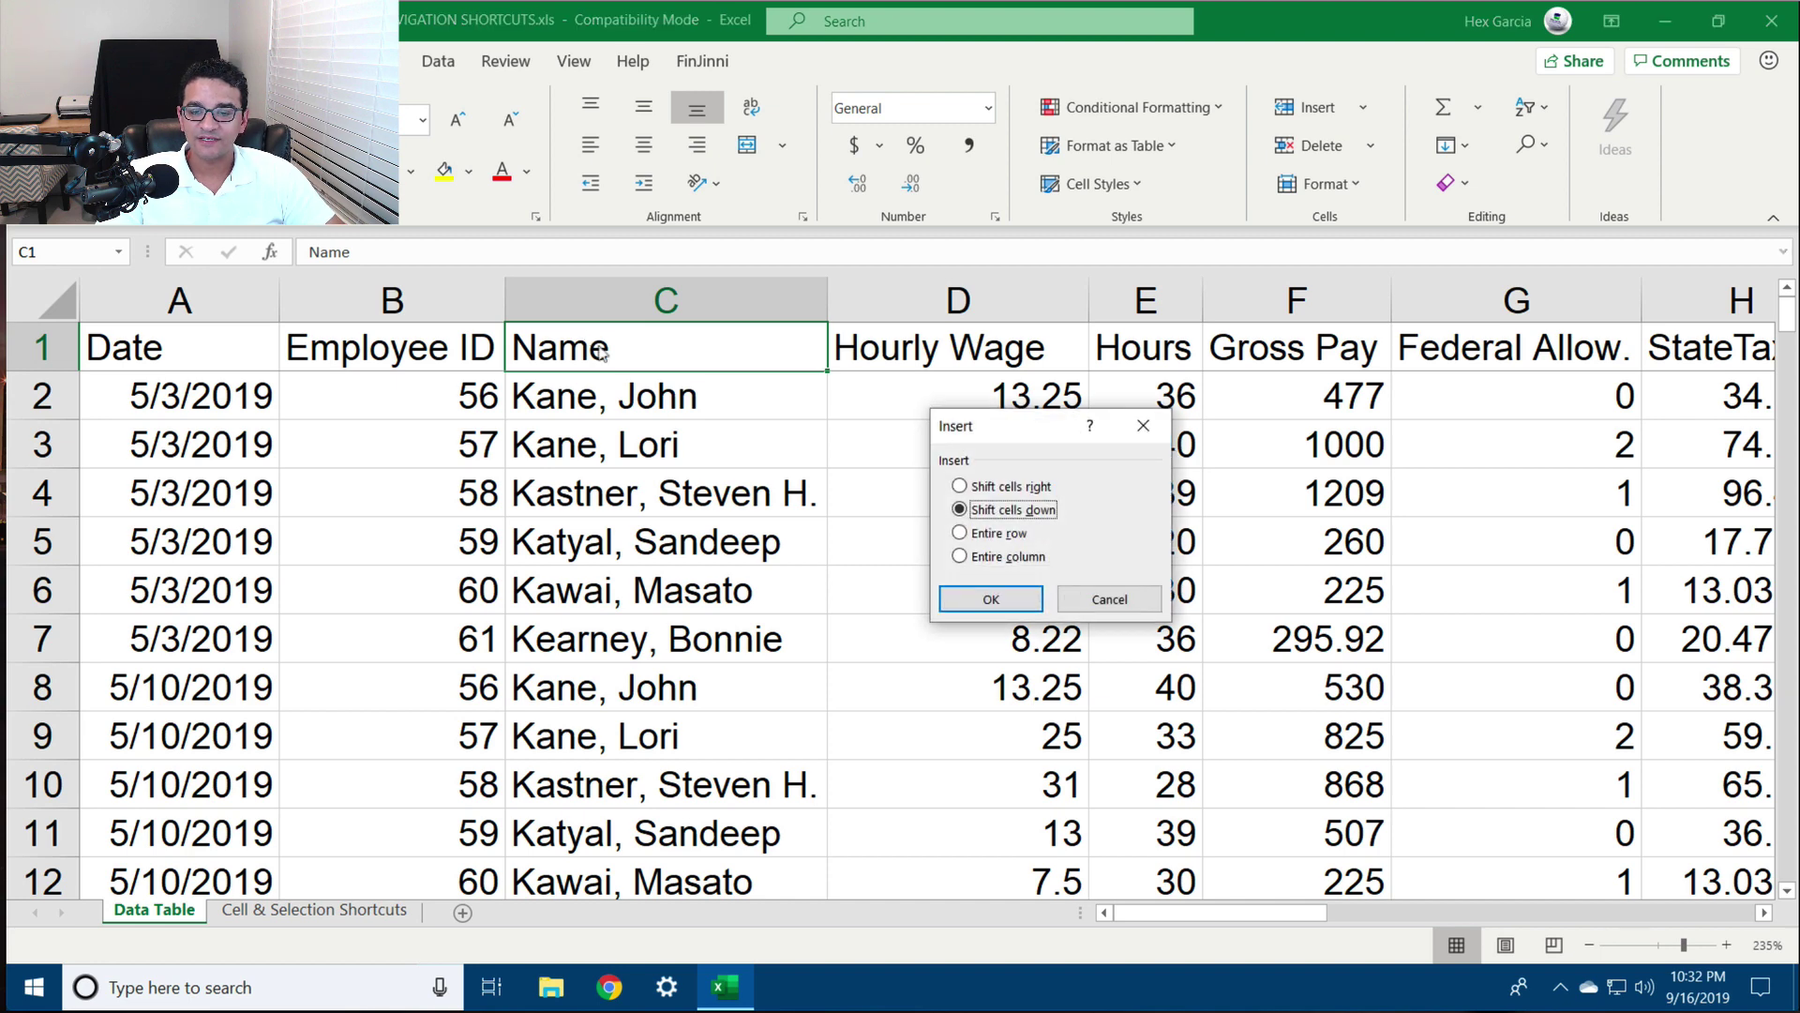
key("Return")
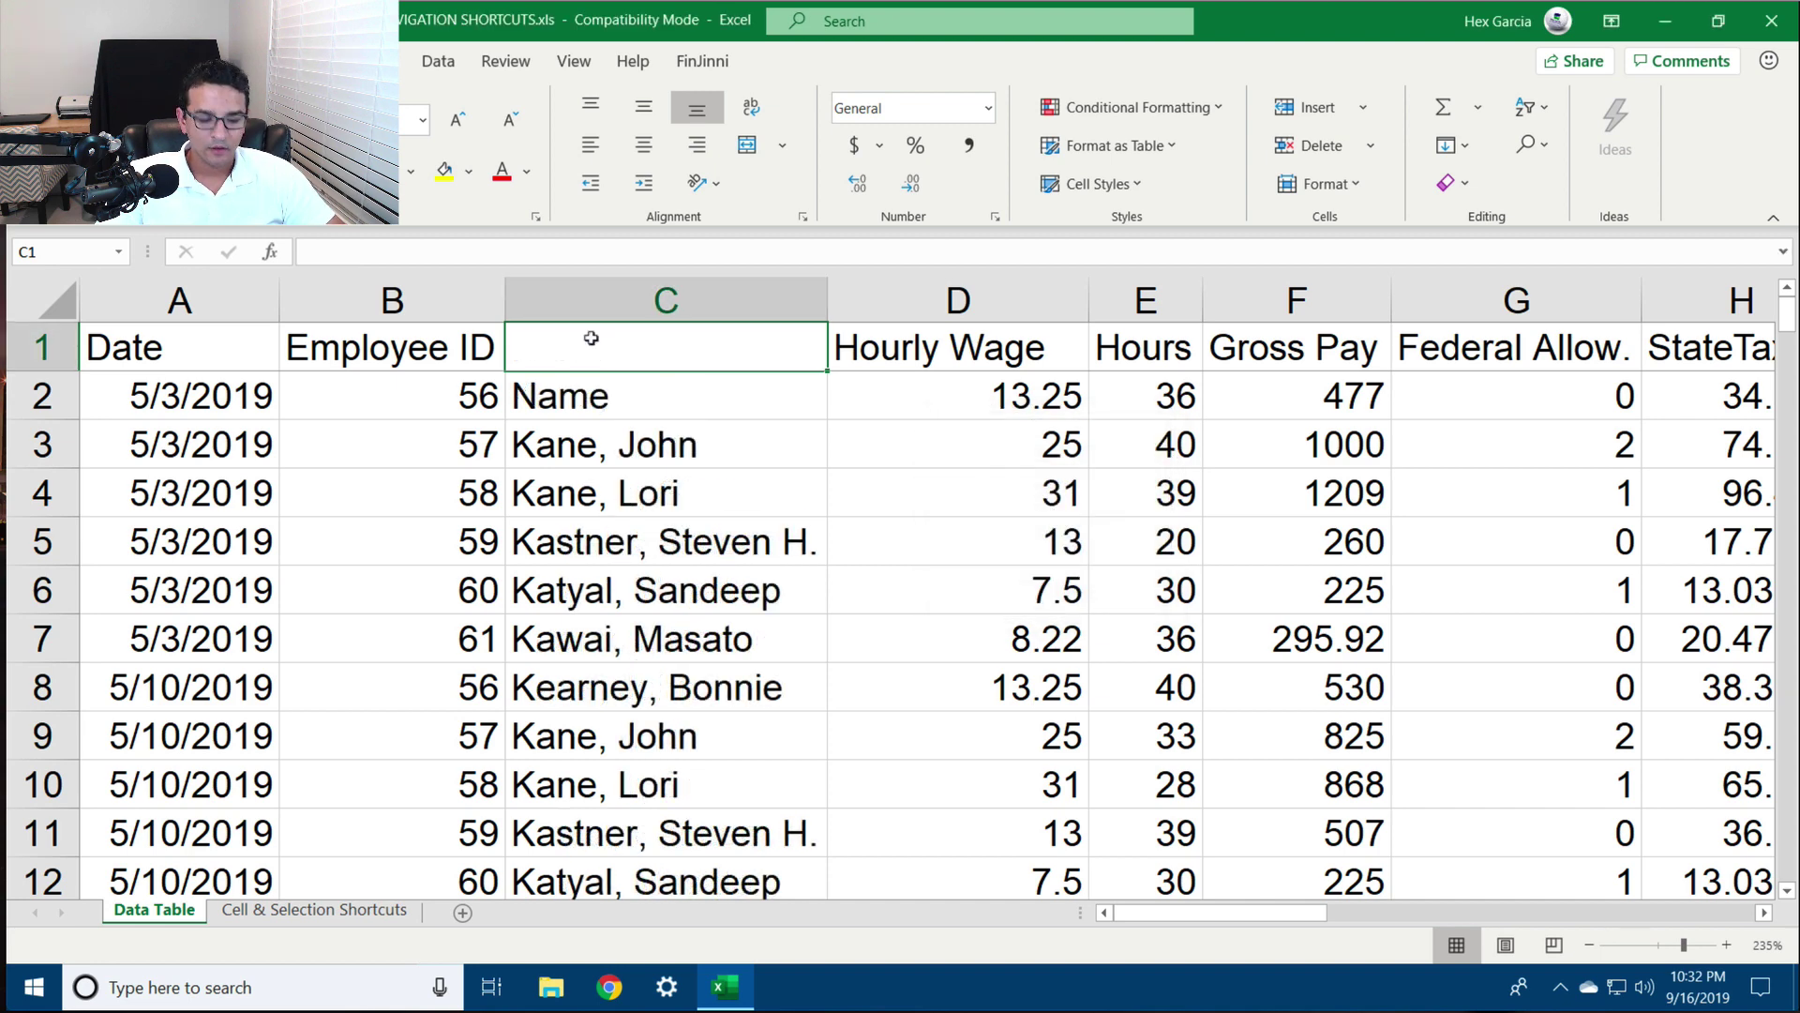
key("ctrl+minus")
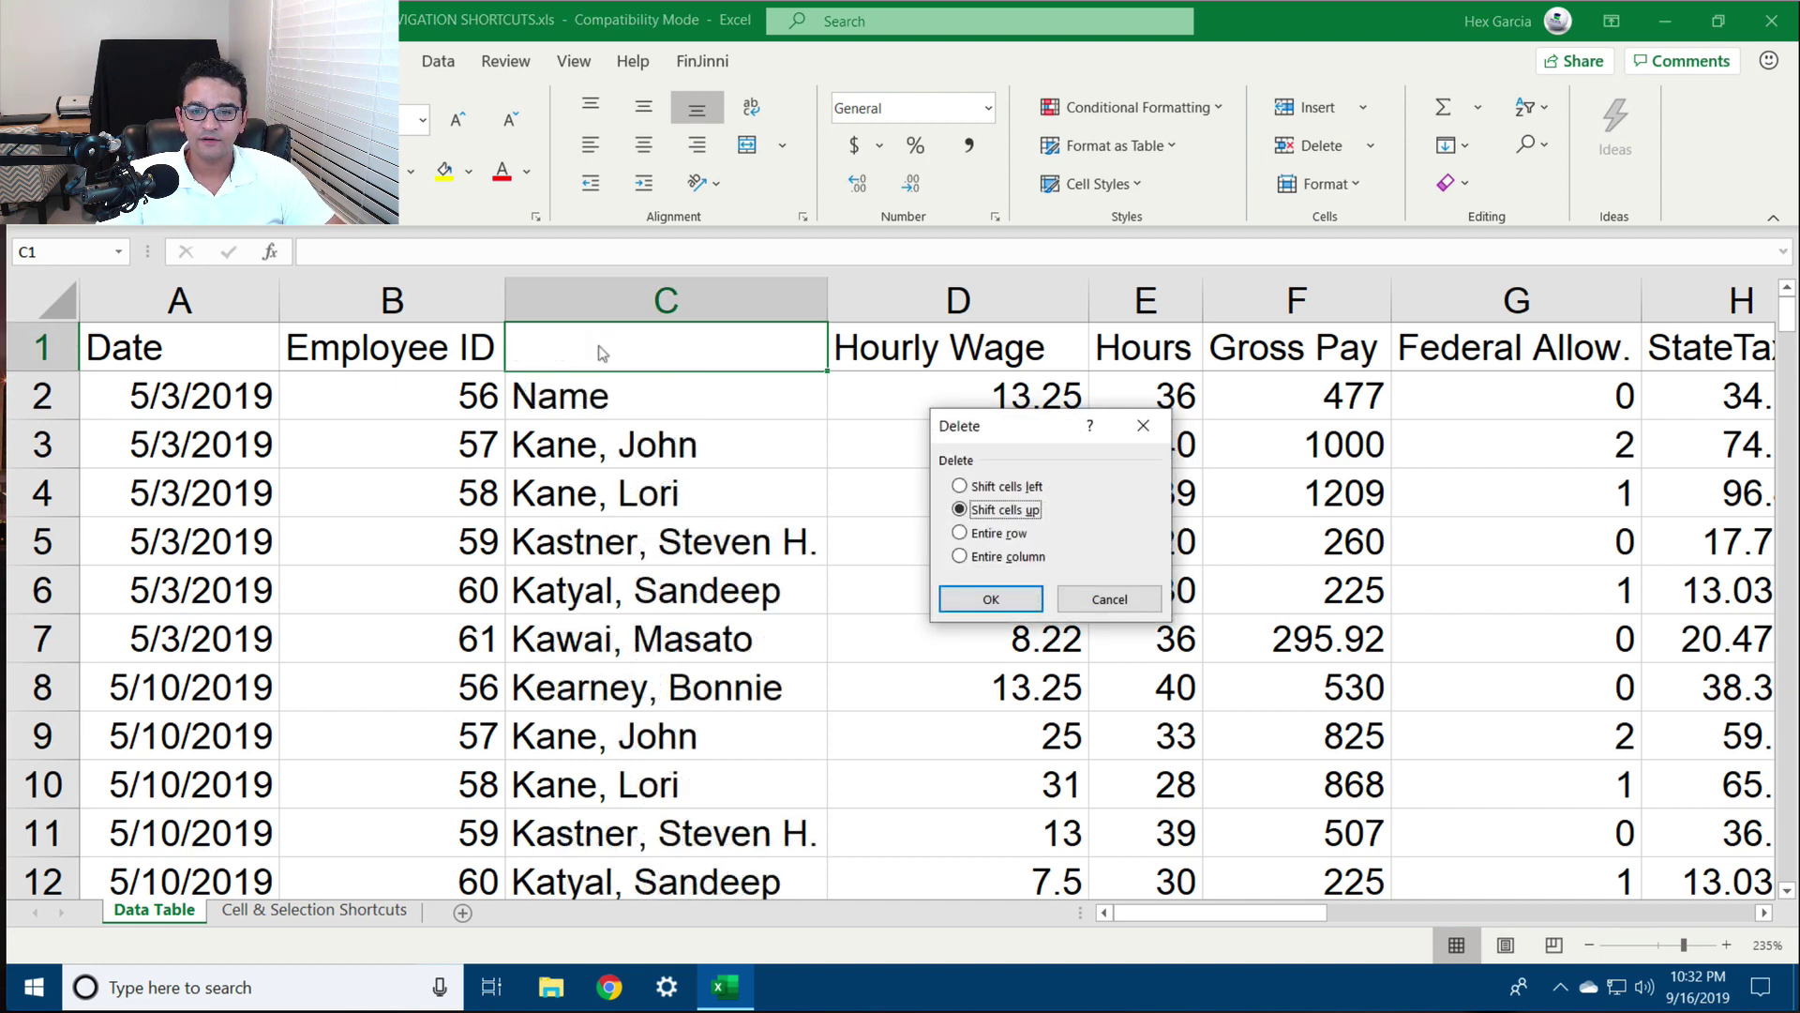
key("Return")
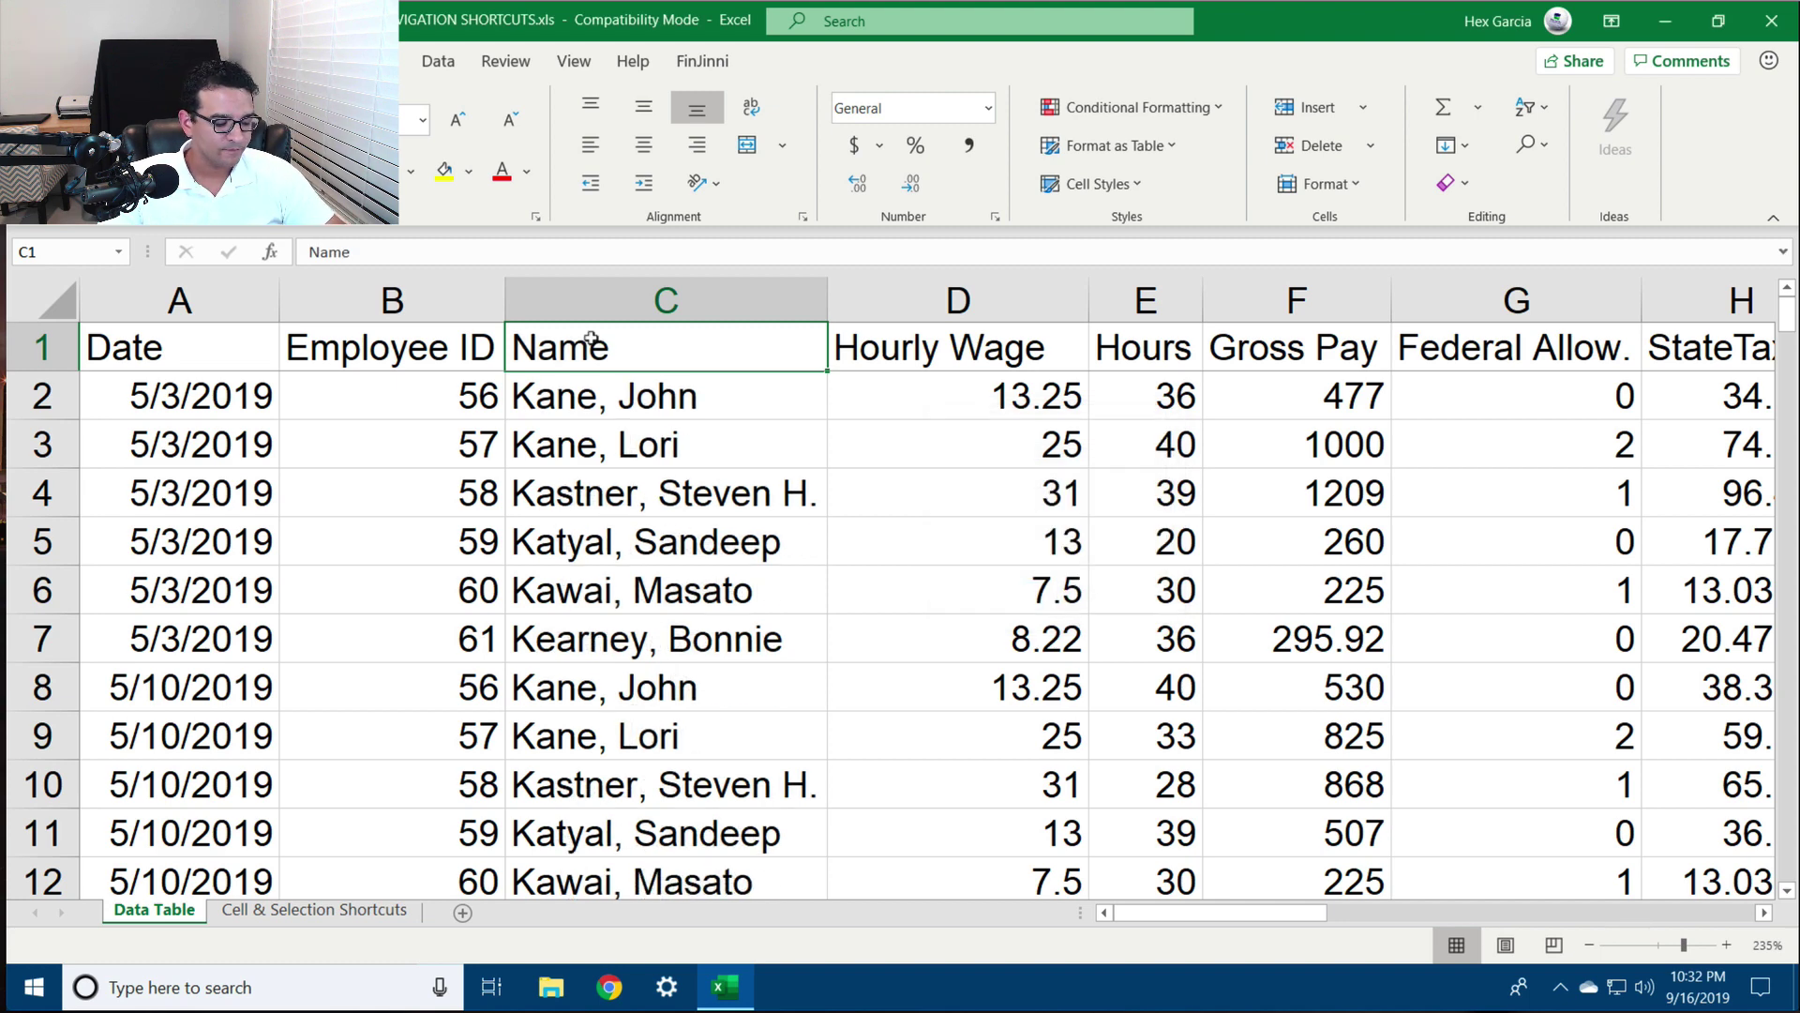
Select the entire Name column from C1 and insert a blank column in front of it
key("ctrl+shift+Down")
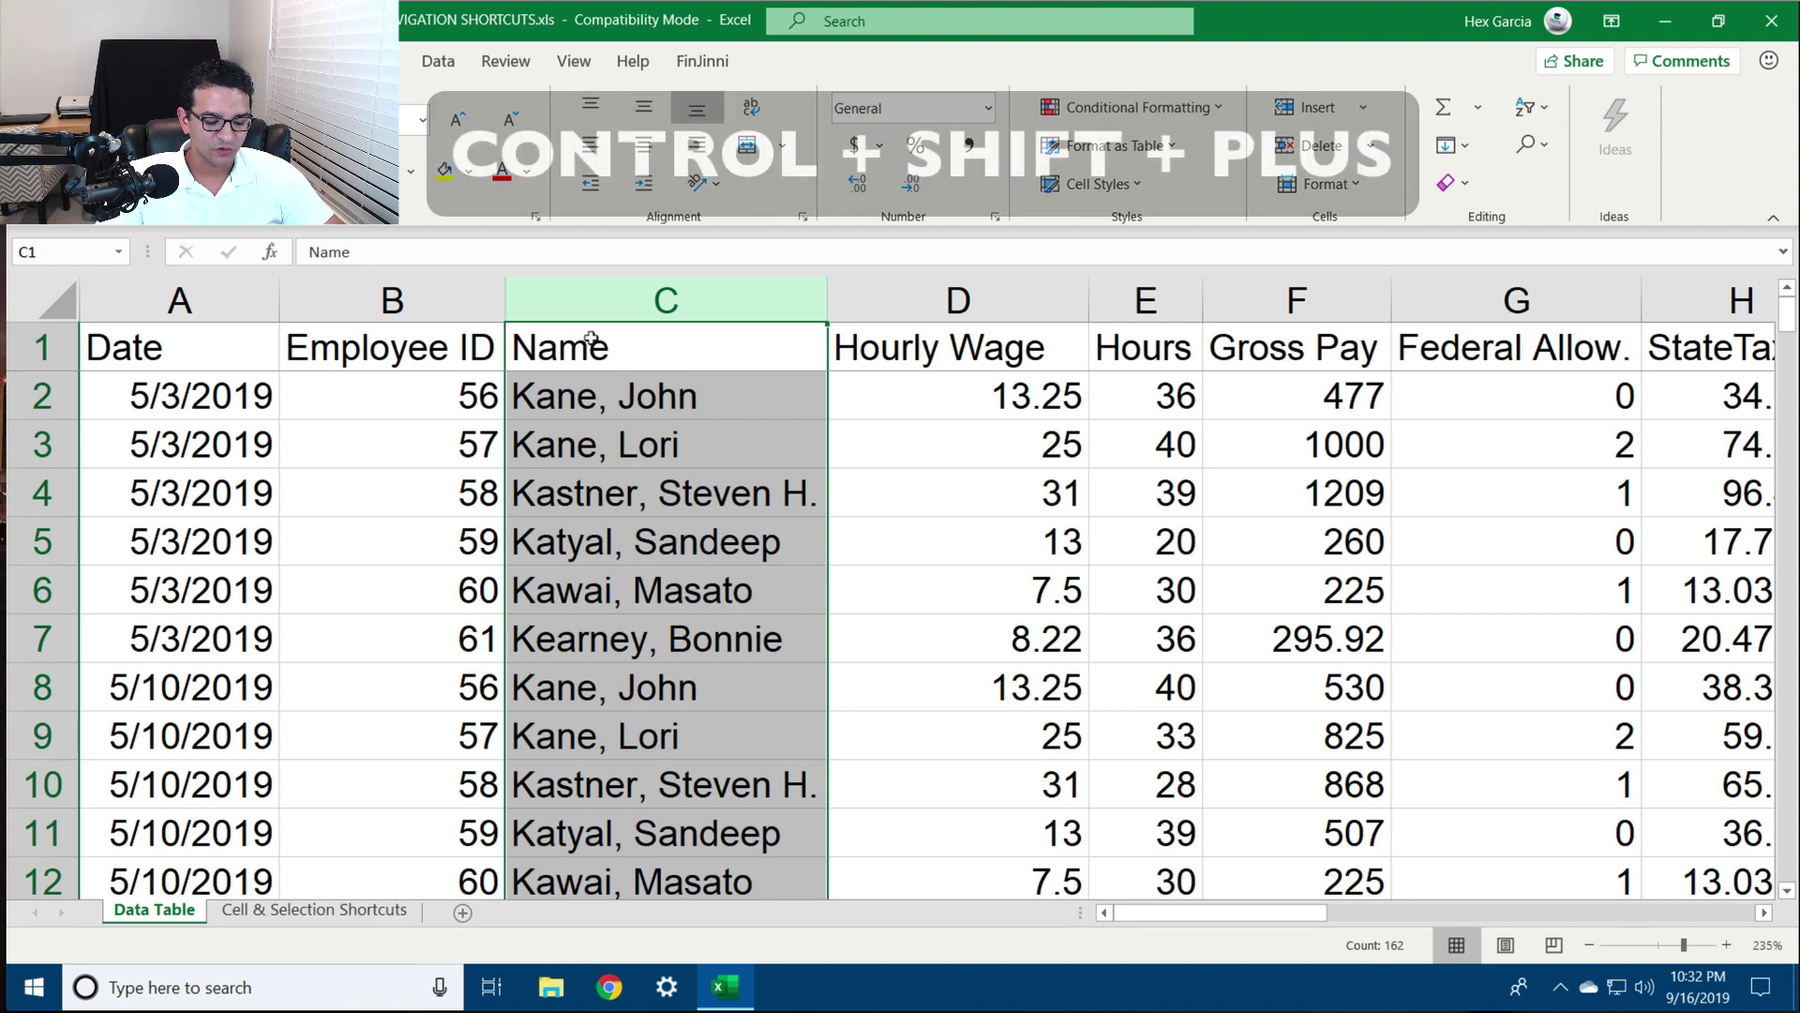
key("ctrl+shift+plus")
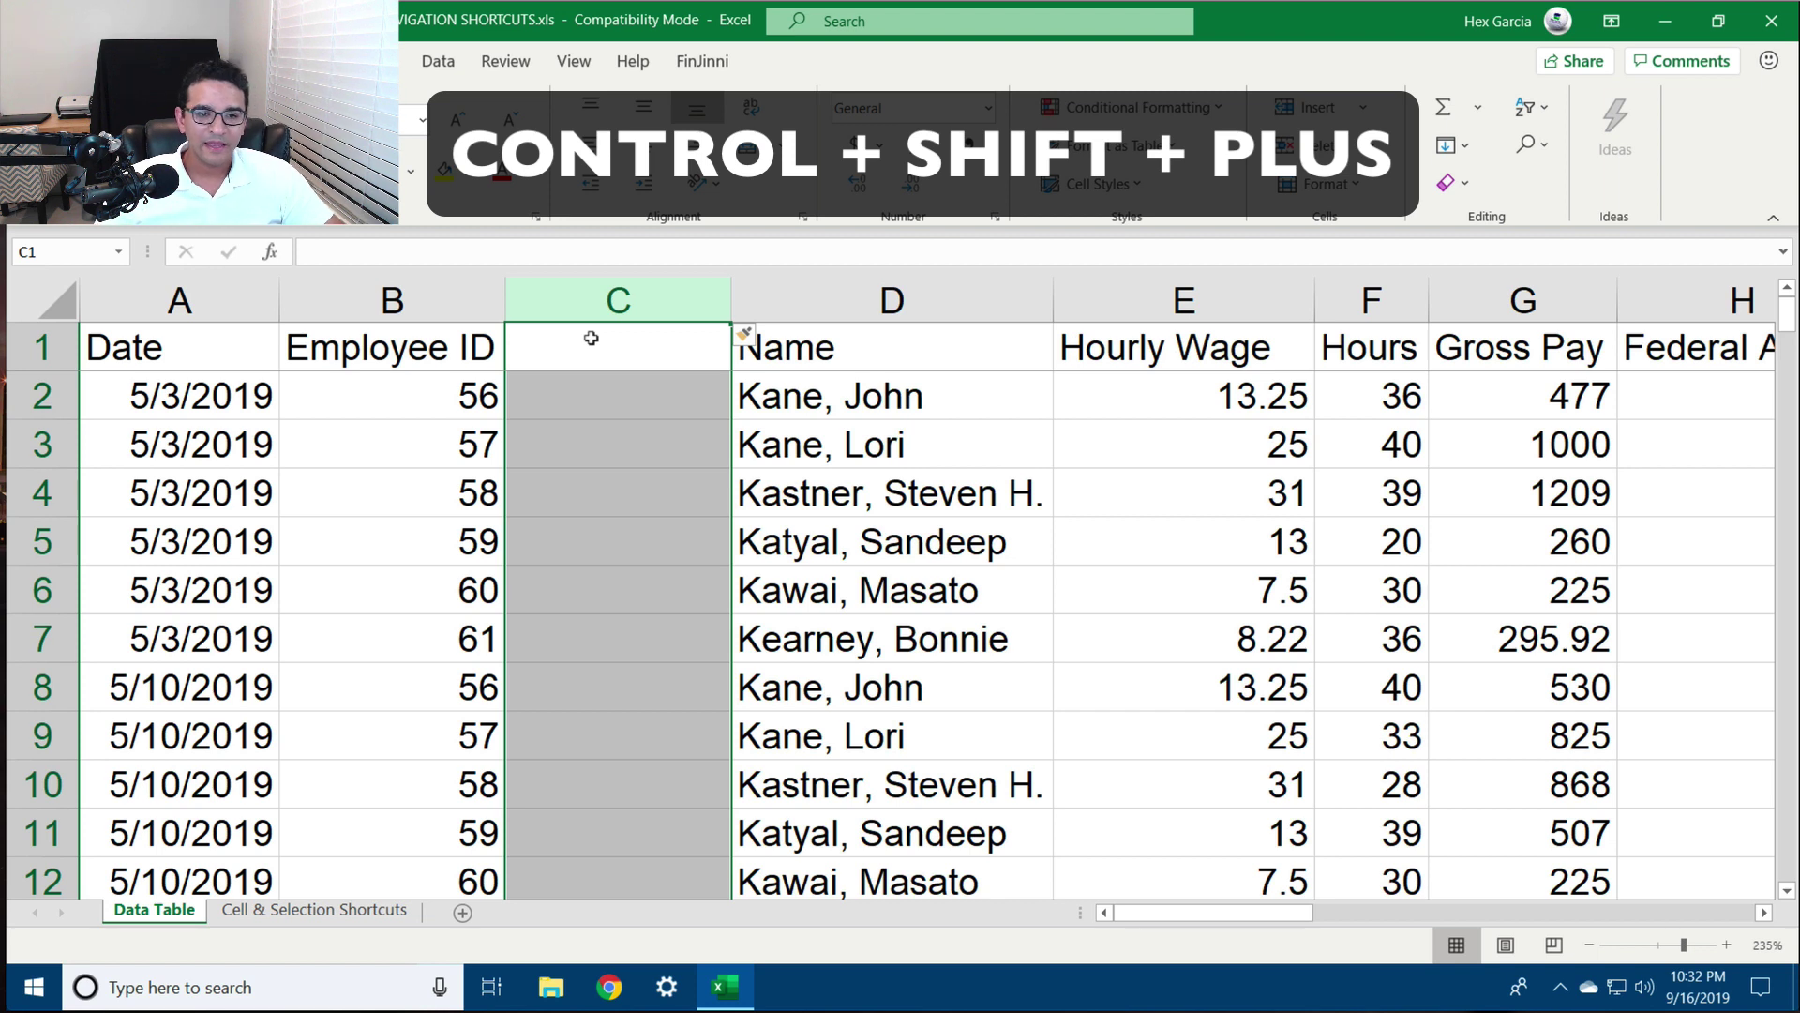
Select row 3 from cell C3, insert a blank row there, and delete that row again
left_click(596, 449)
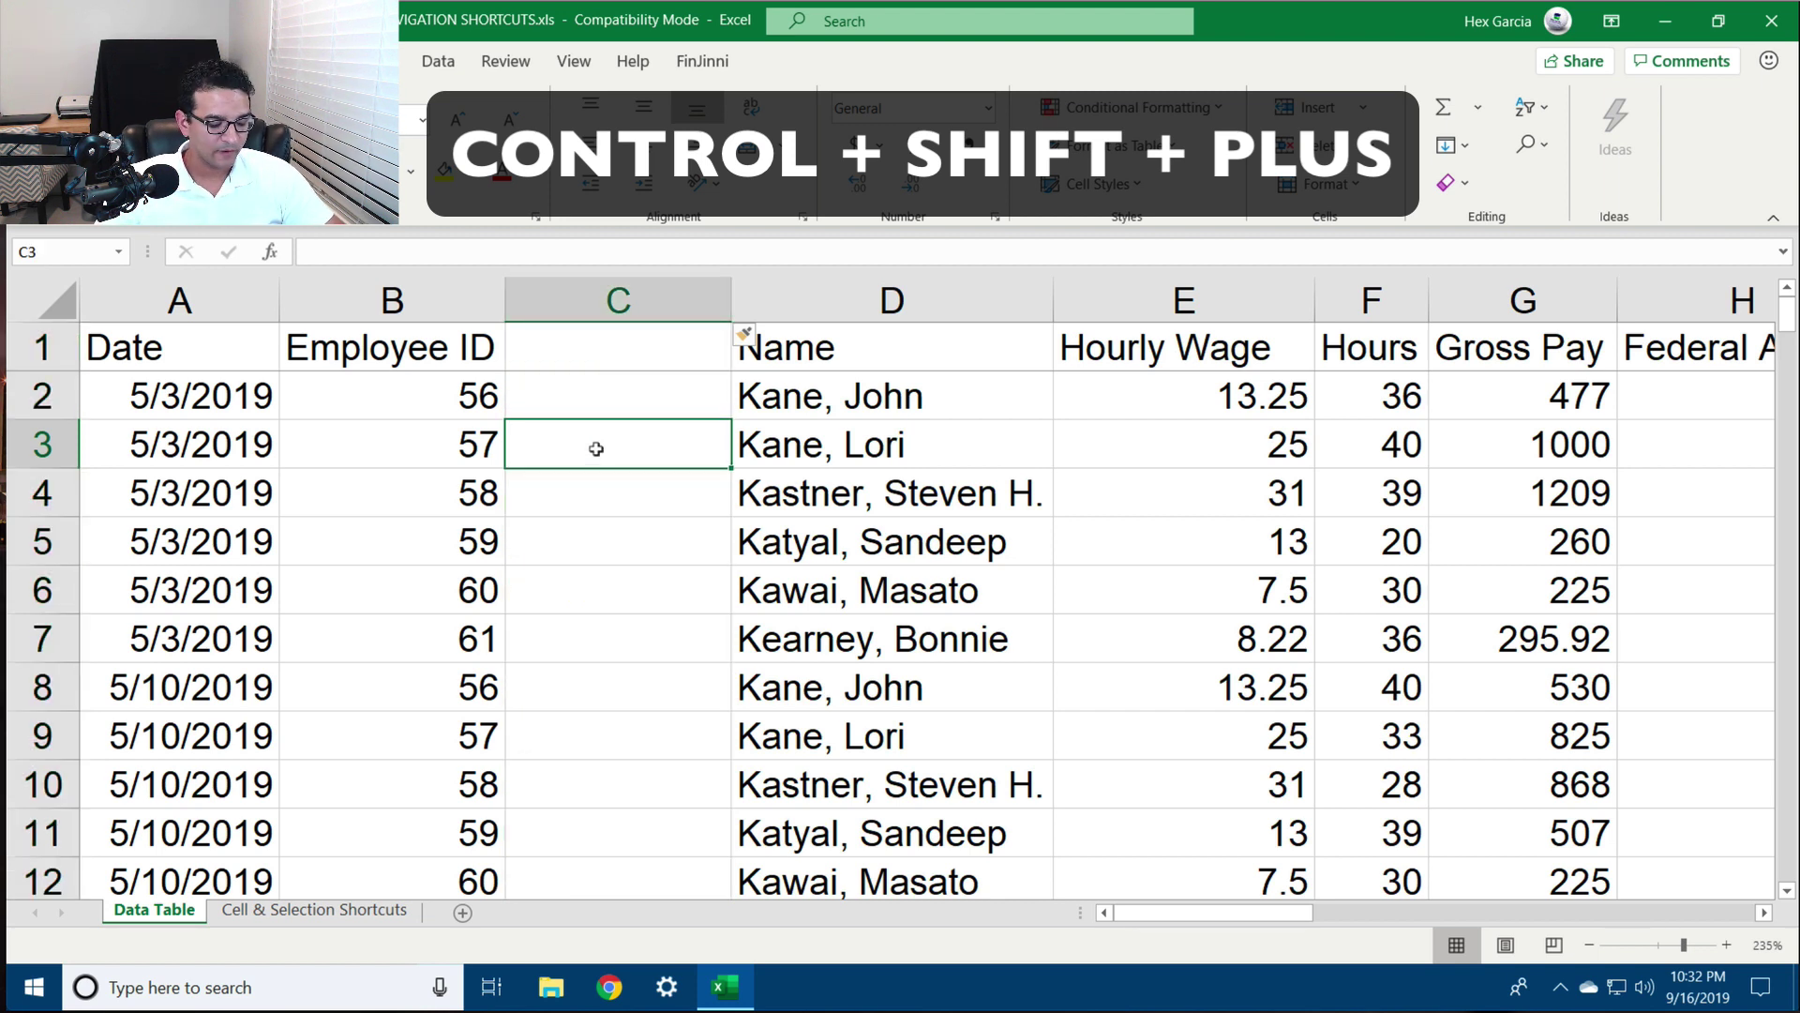
key("shift+space")
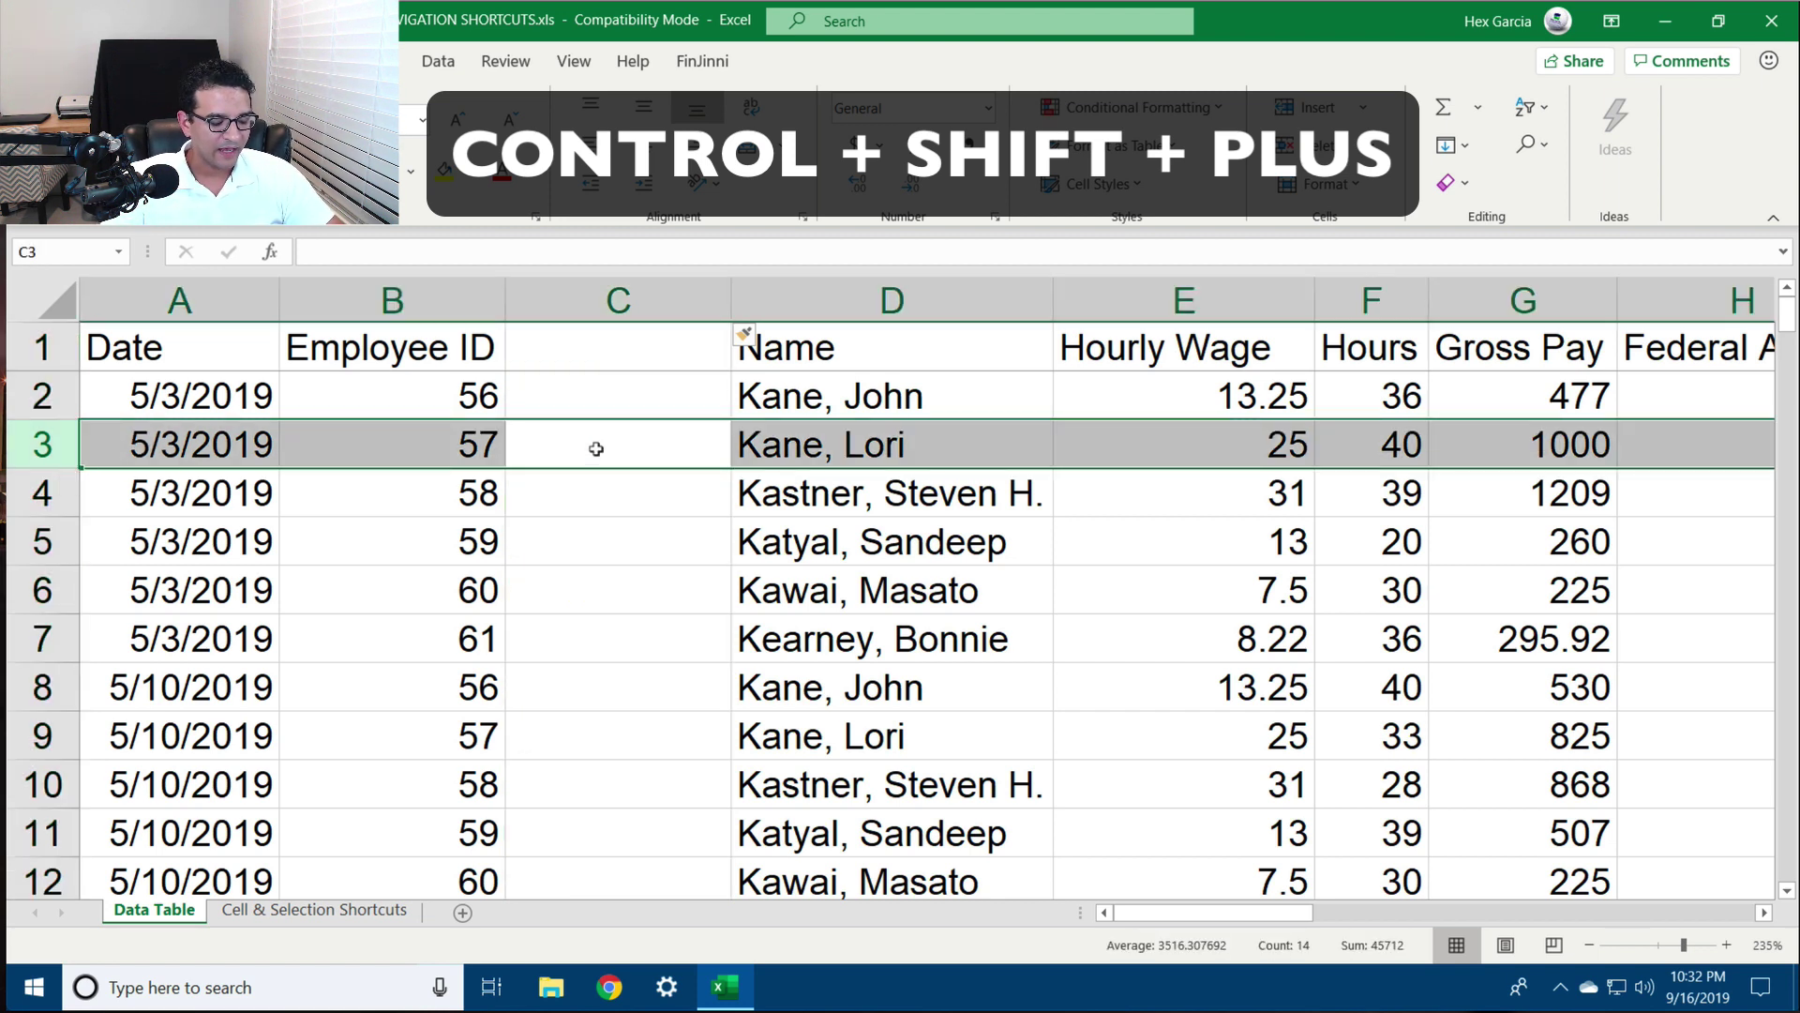
key("ctrl+shift+plus")
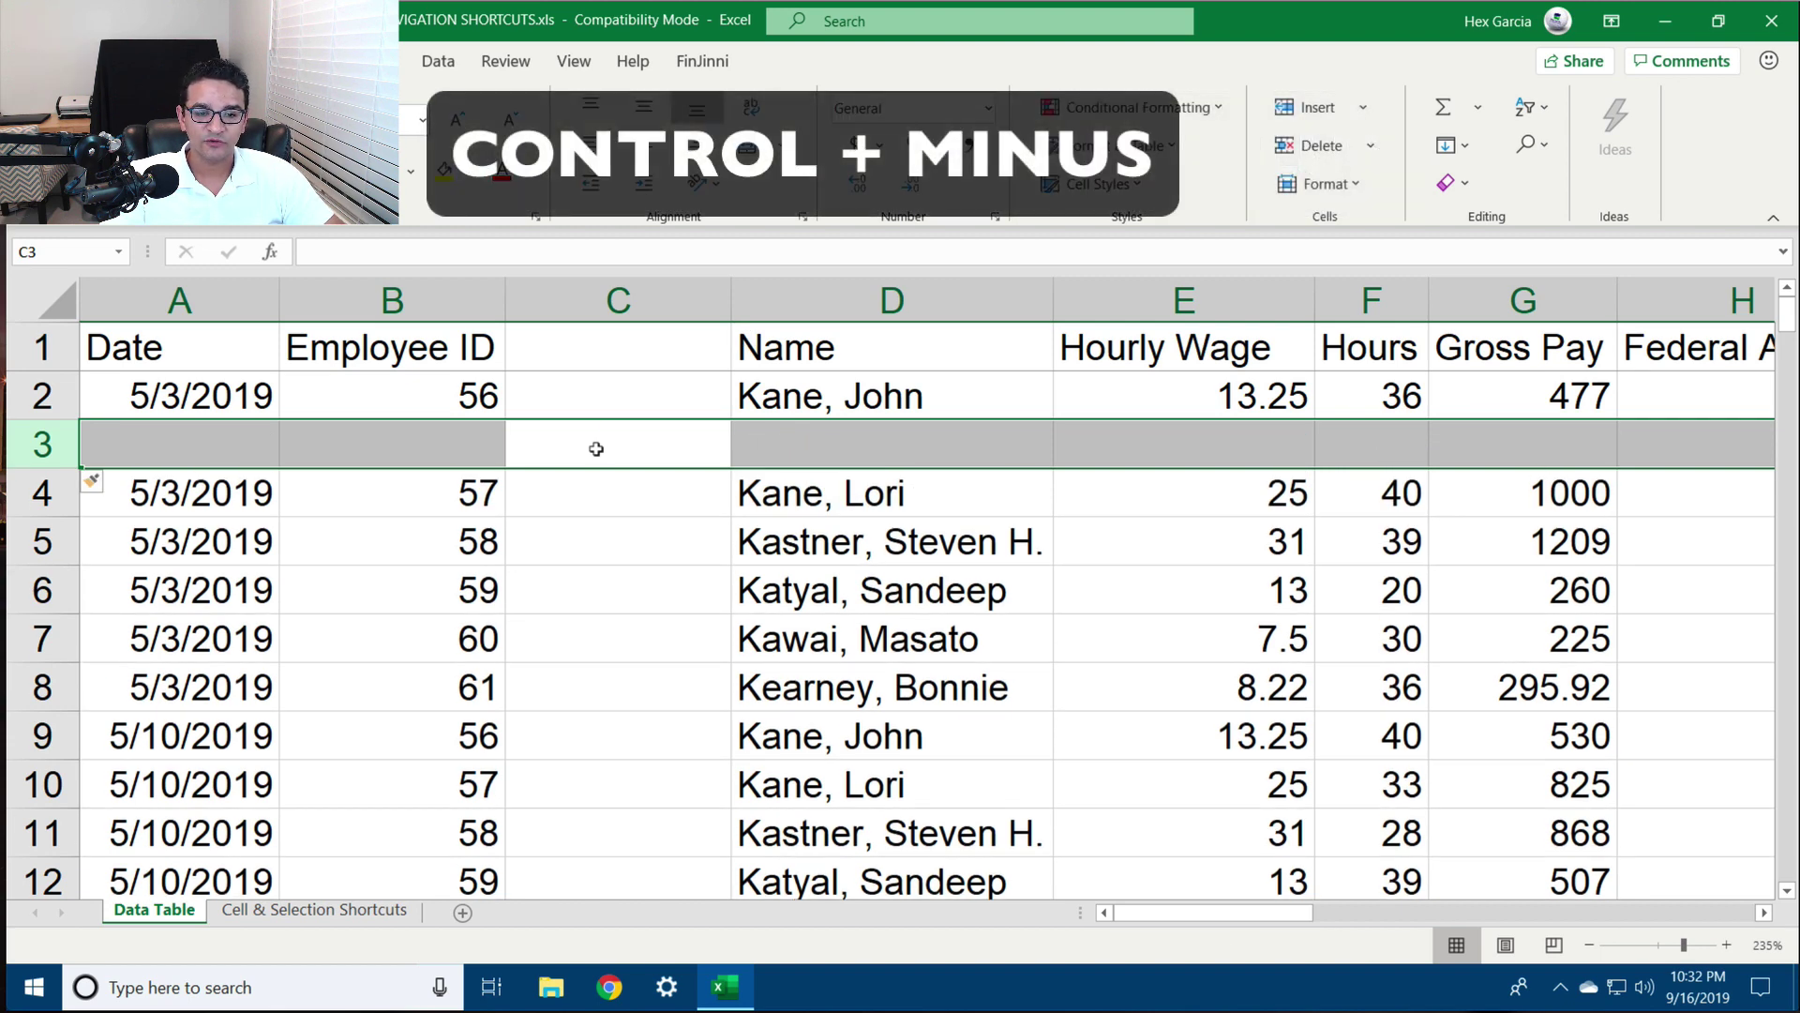
key("ctrl+minus")
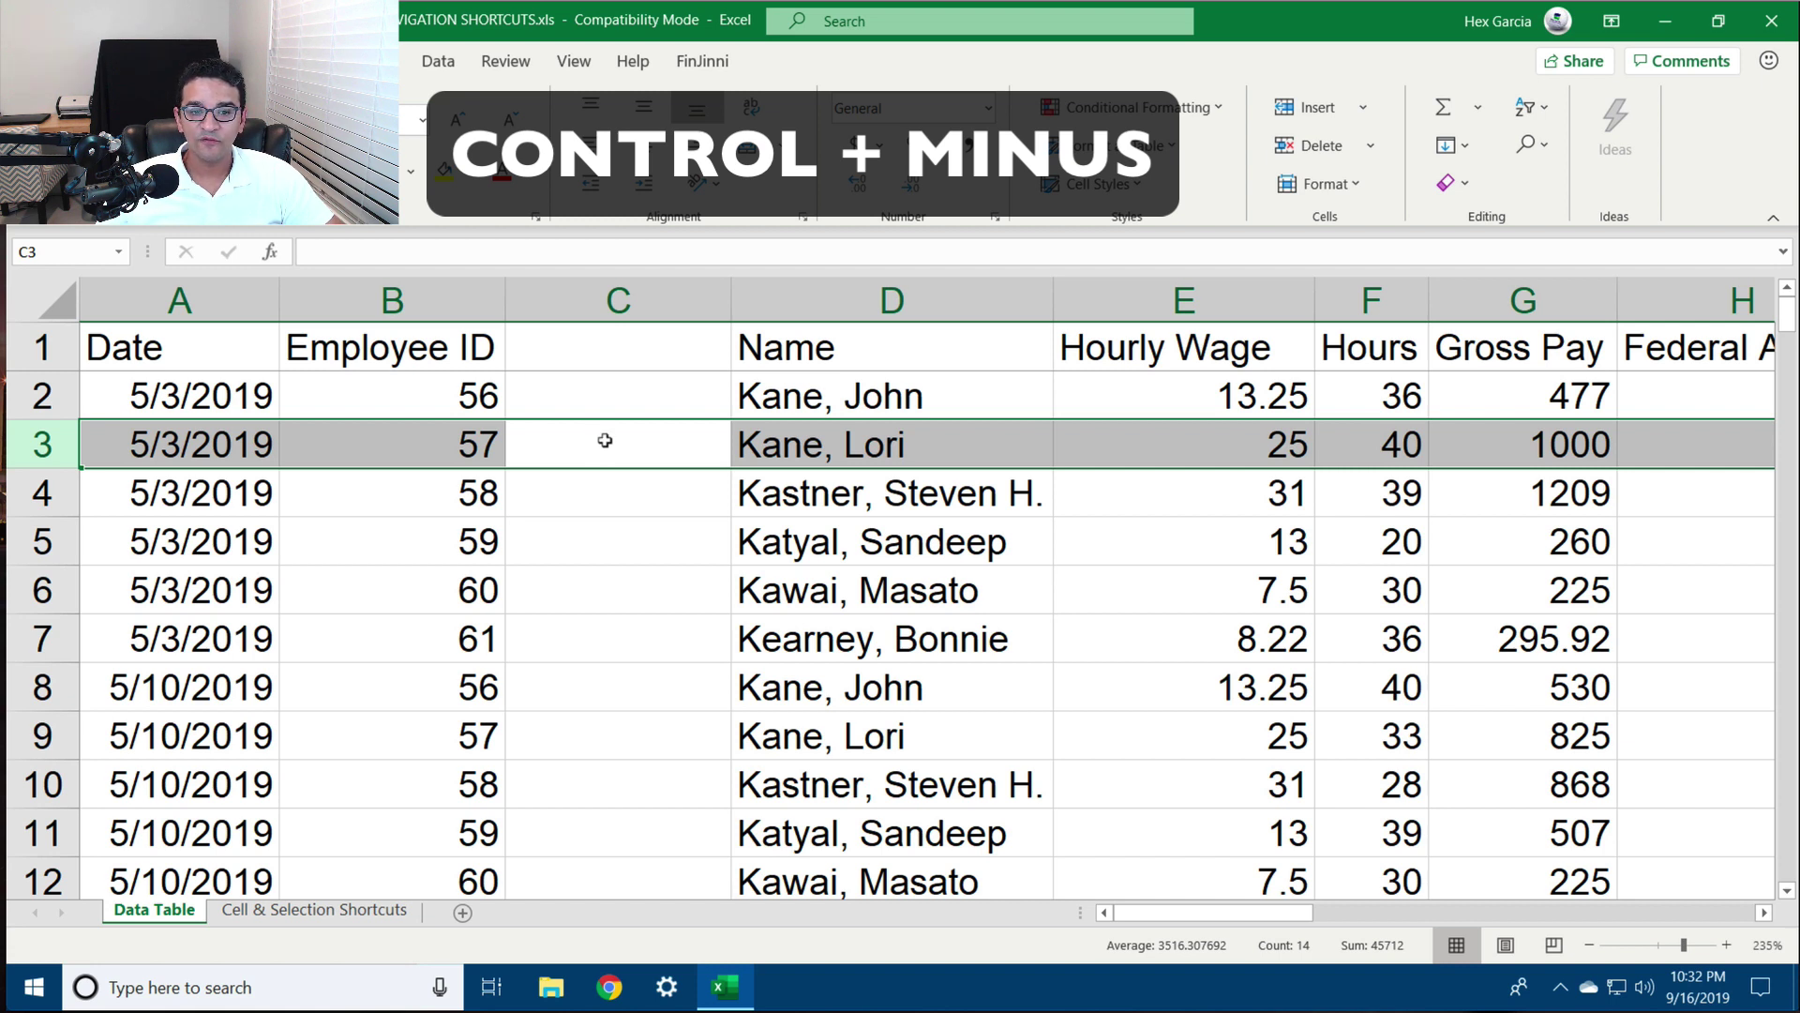
Select the entire blank column C from cell C3 and delete it
left_click(604, 440)
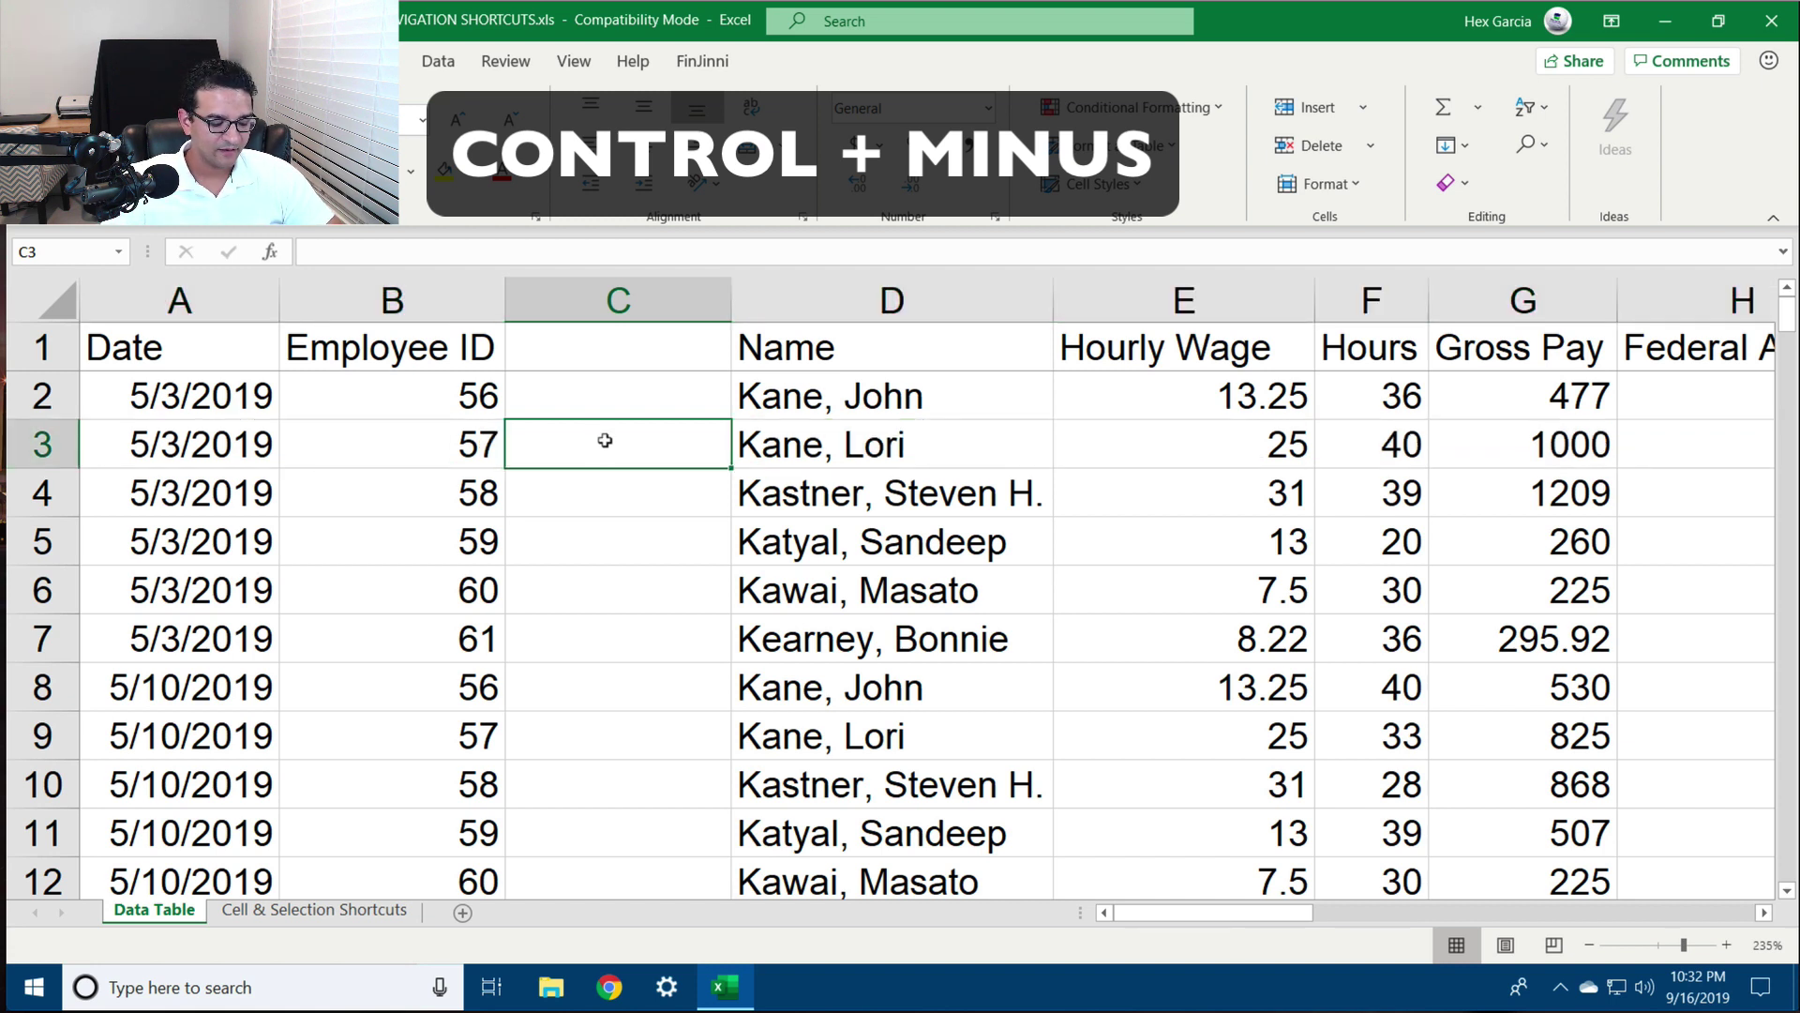
key("ctrl+space")
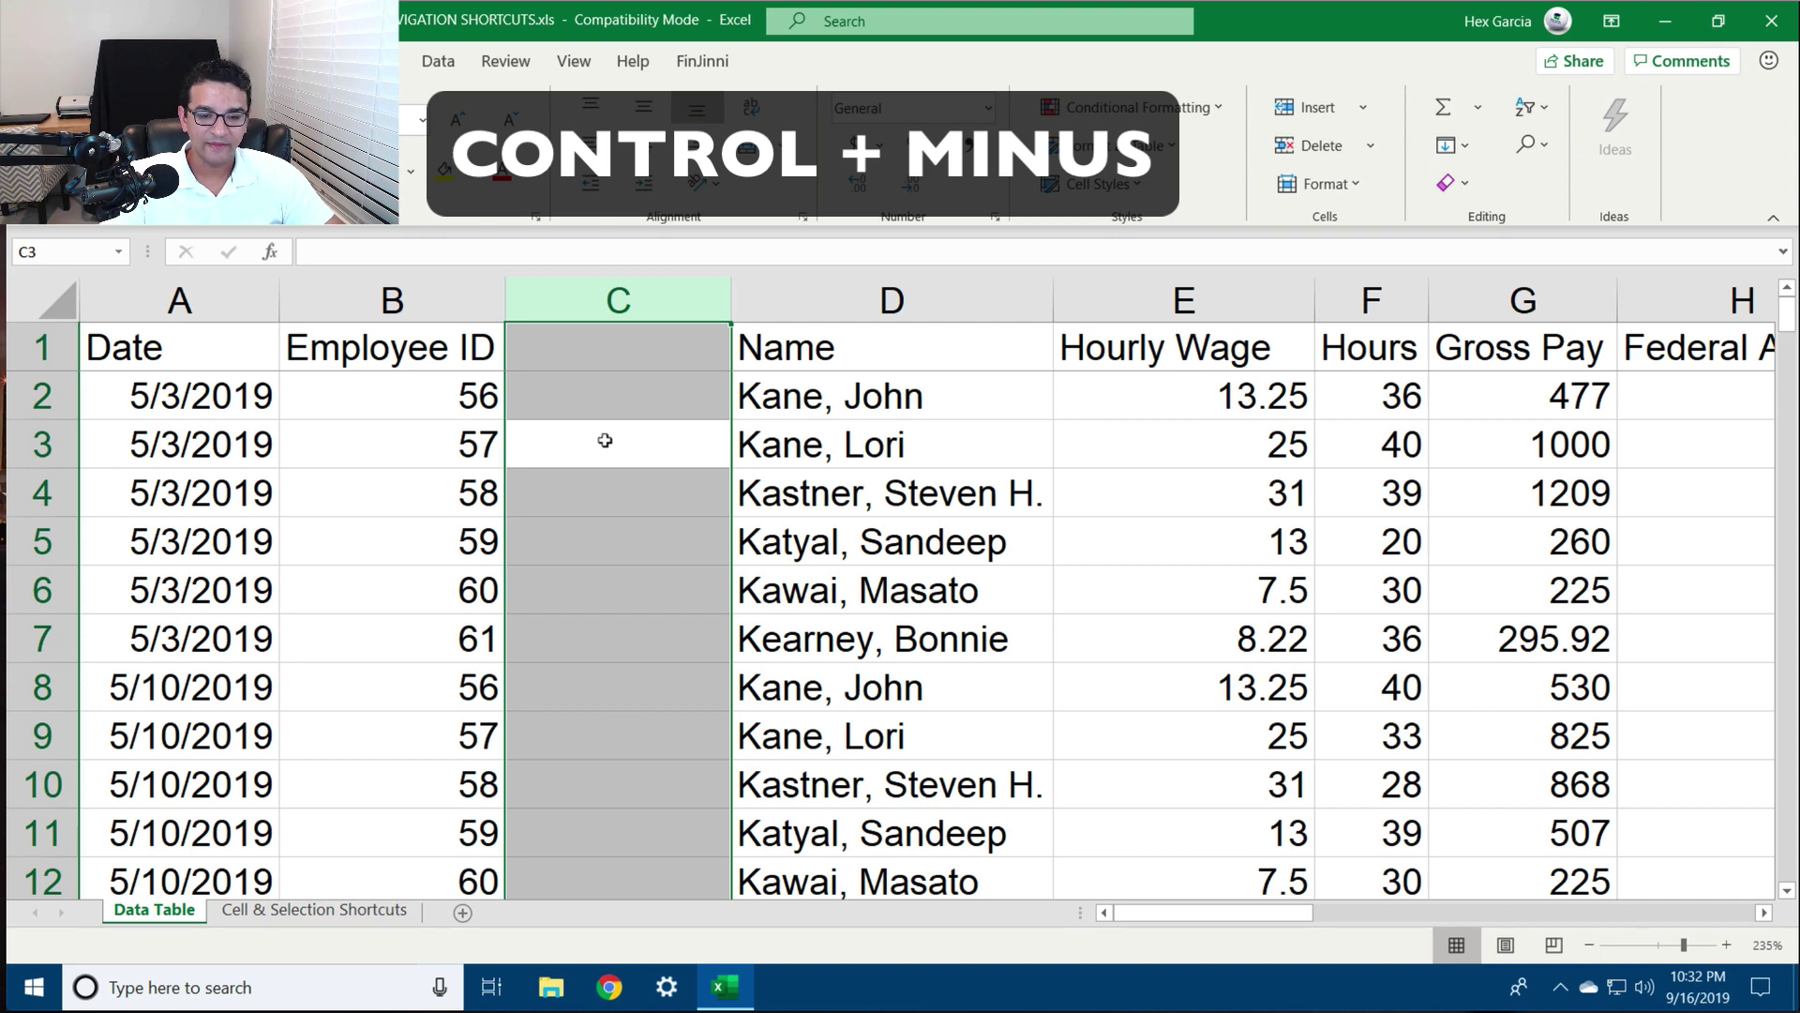
key("ctrl+minus")
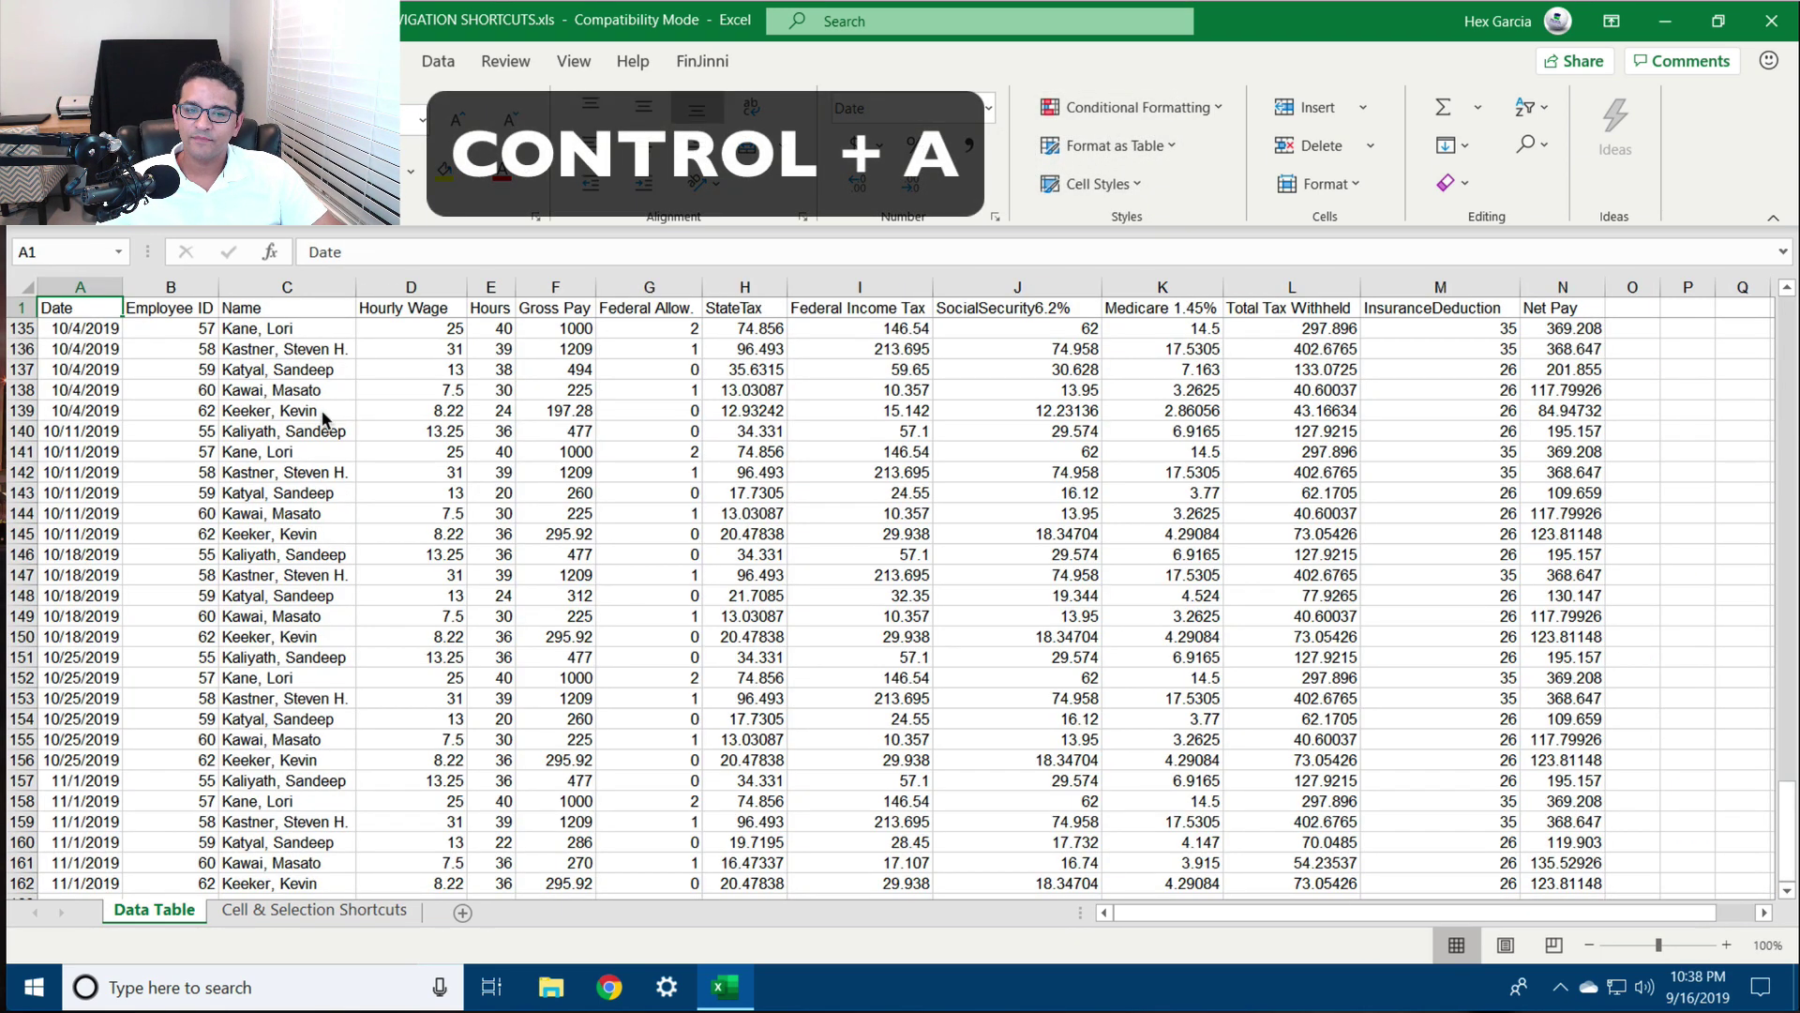
From cell F142, select the whole data table and extend the selection to the entire worksheet
left_click(561, 470)
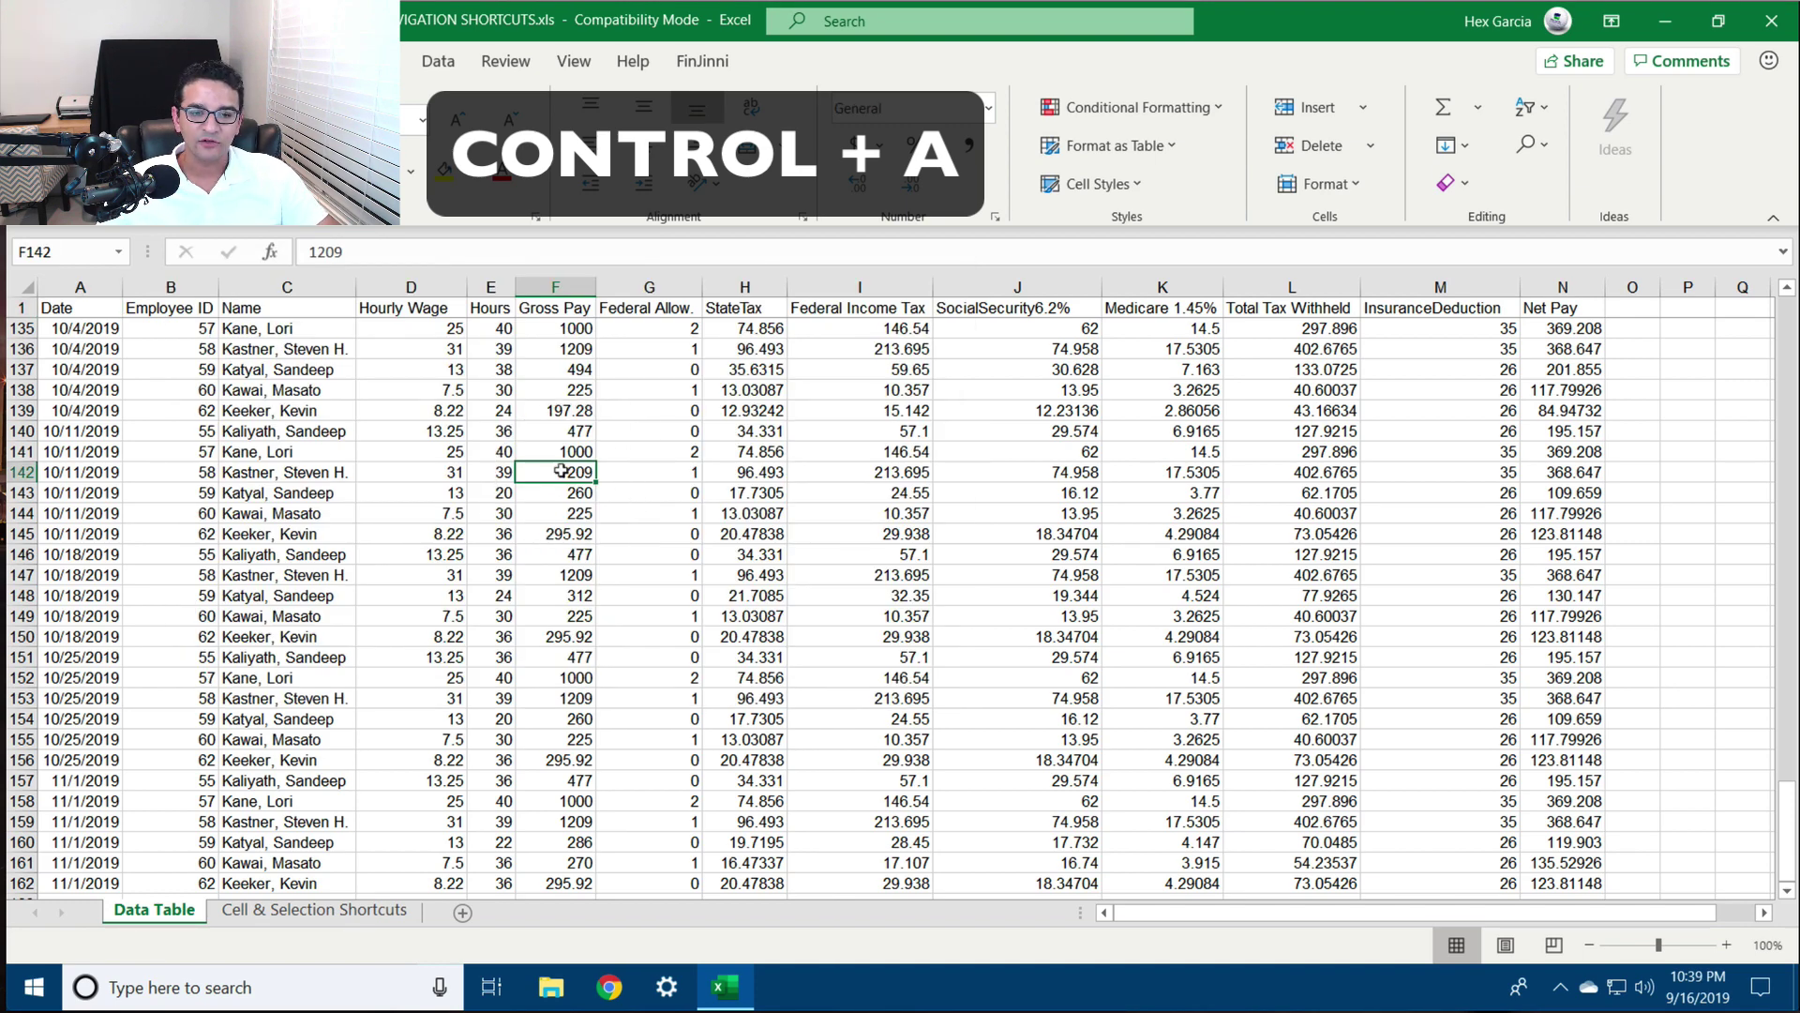
key("ctrl+a")
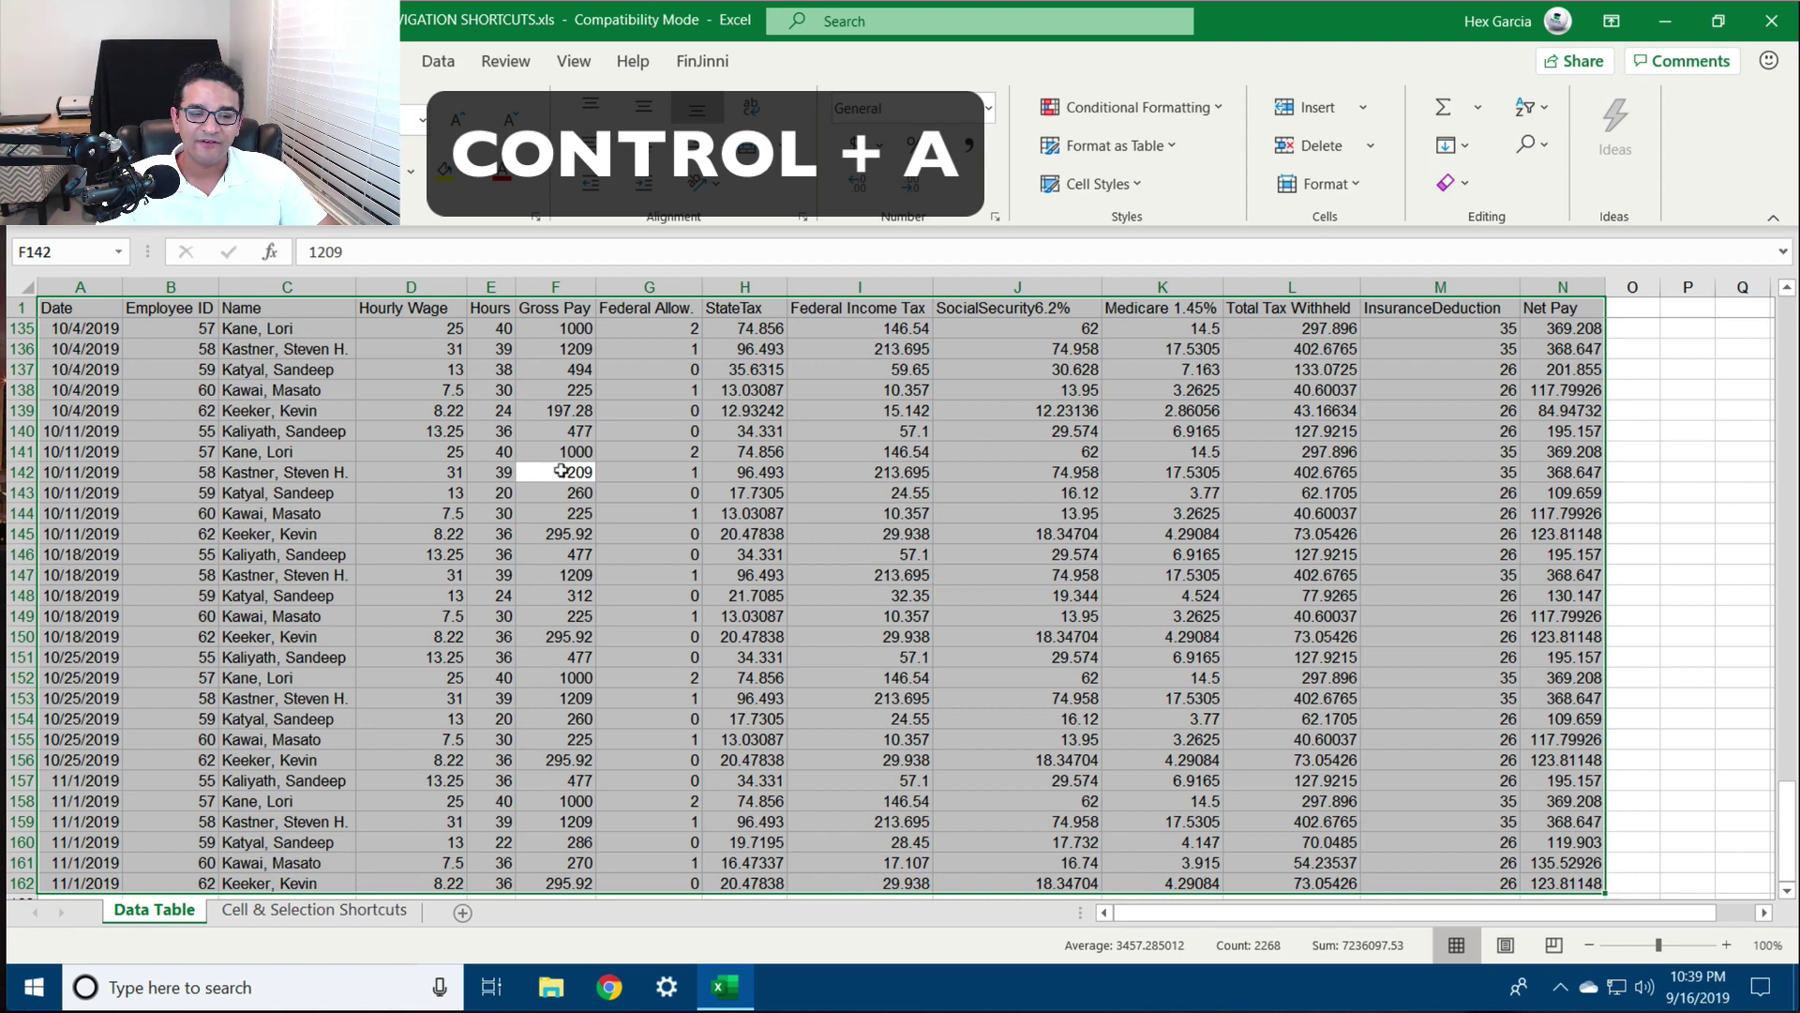
key("ctrl+a")
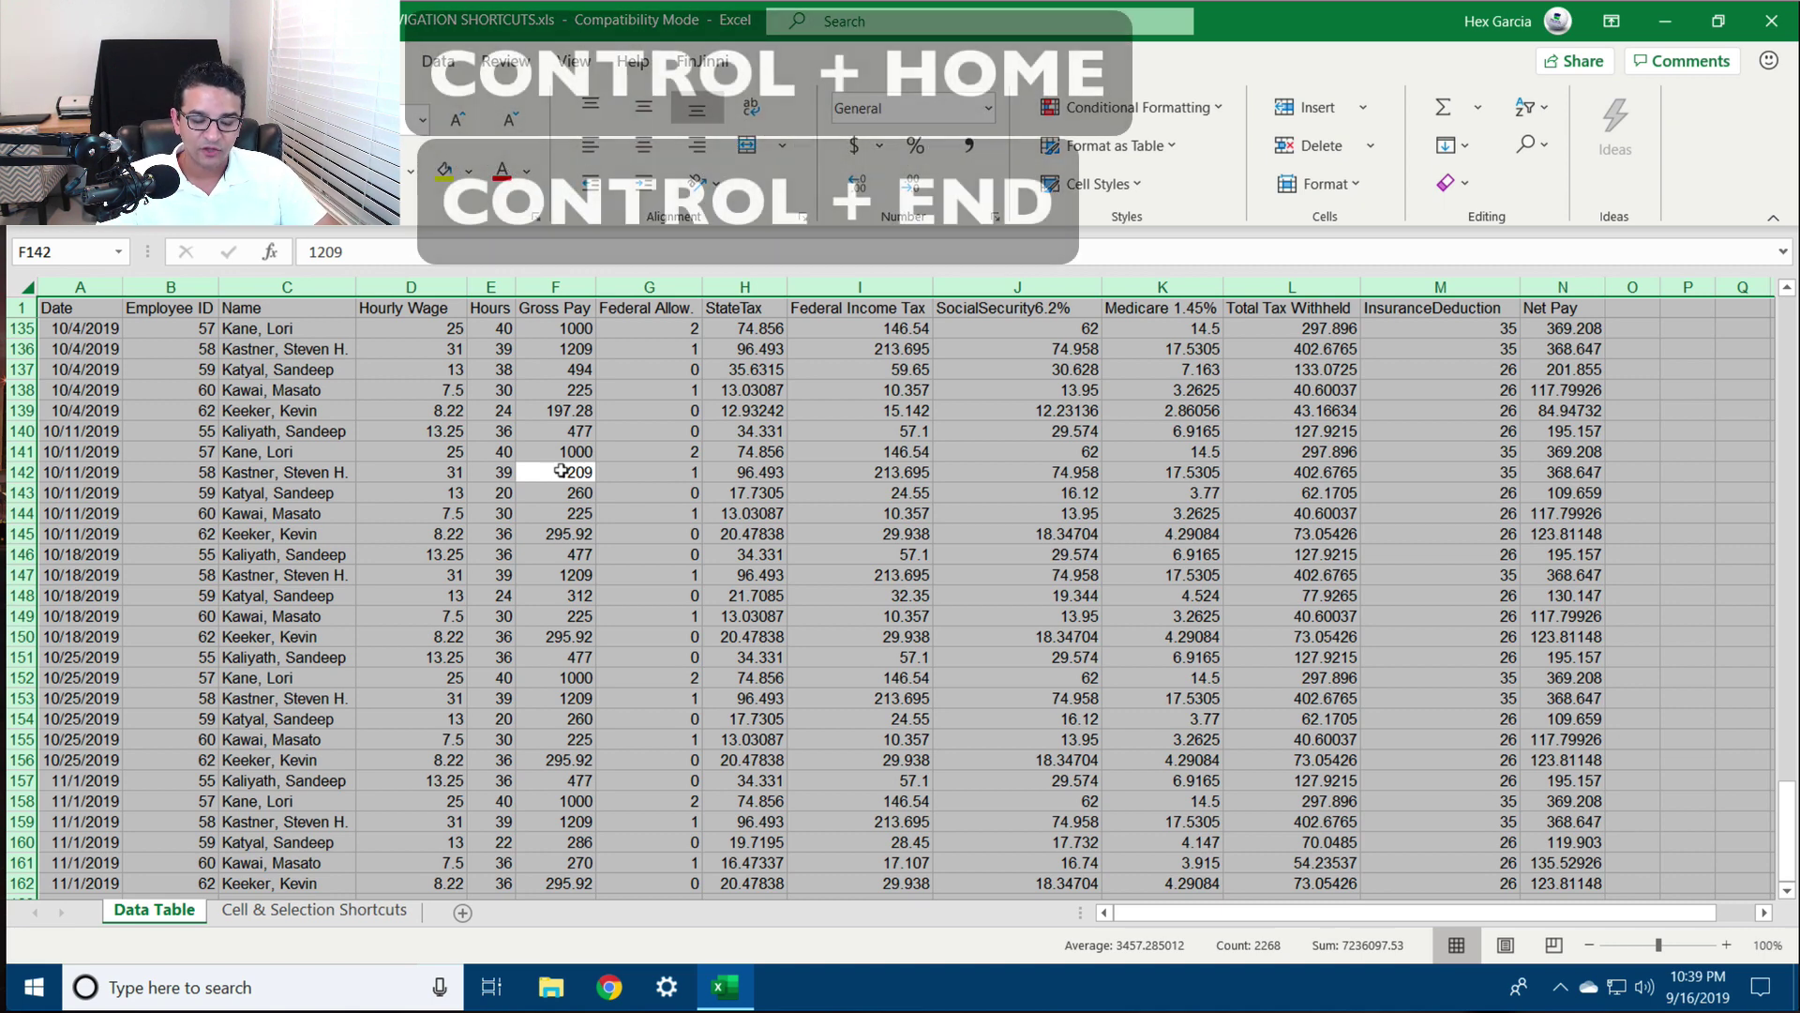
Jump the active cell to A2, on to the last used cell N162, and back to A2
key("ctrl+Home")
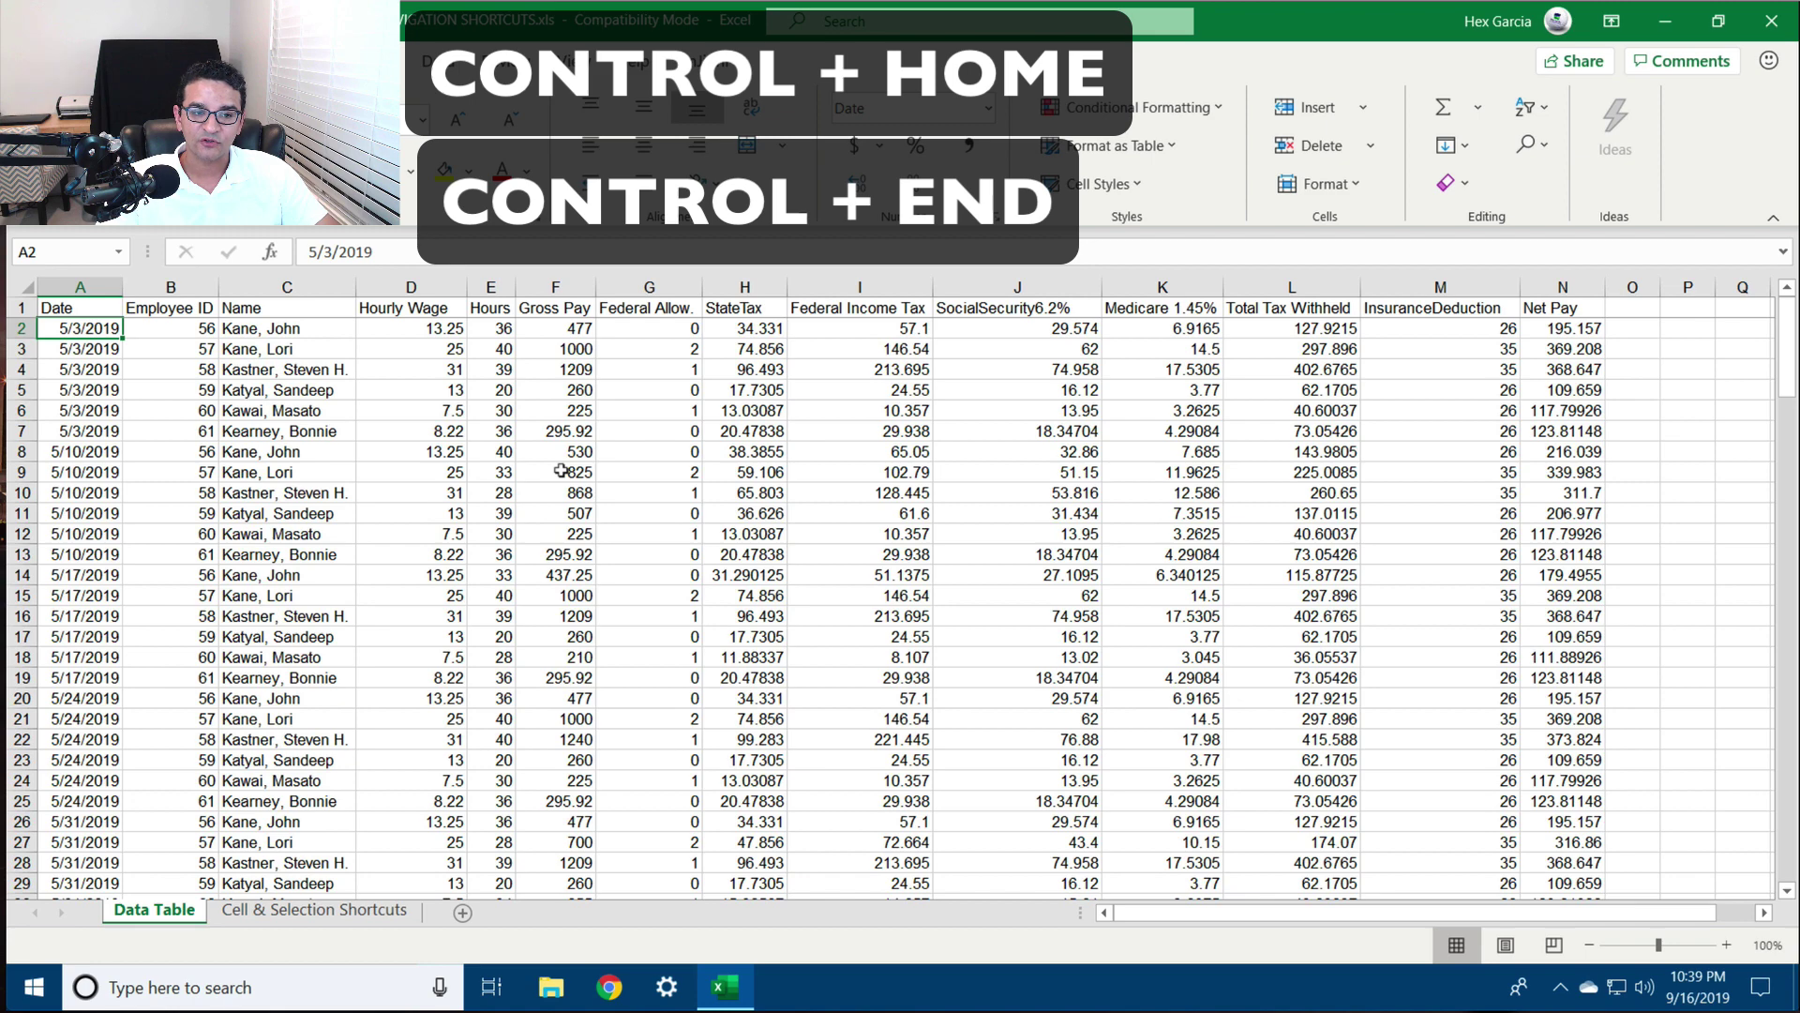
key("ctrl+End")
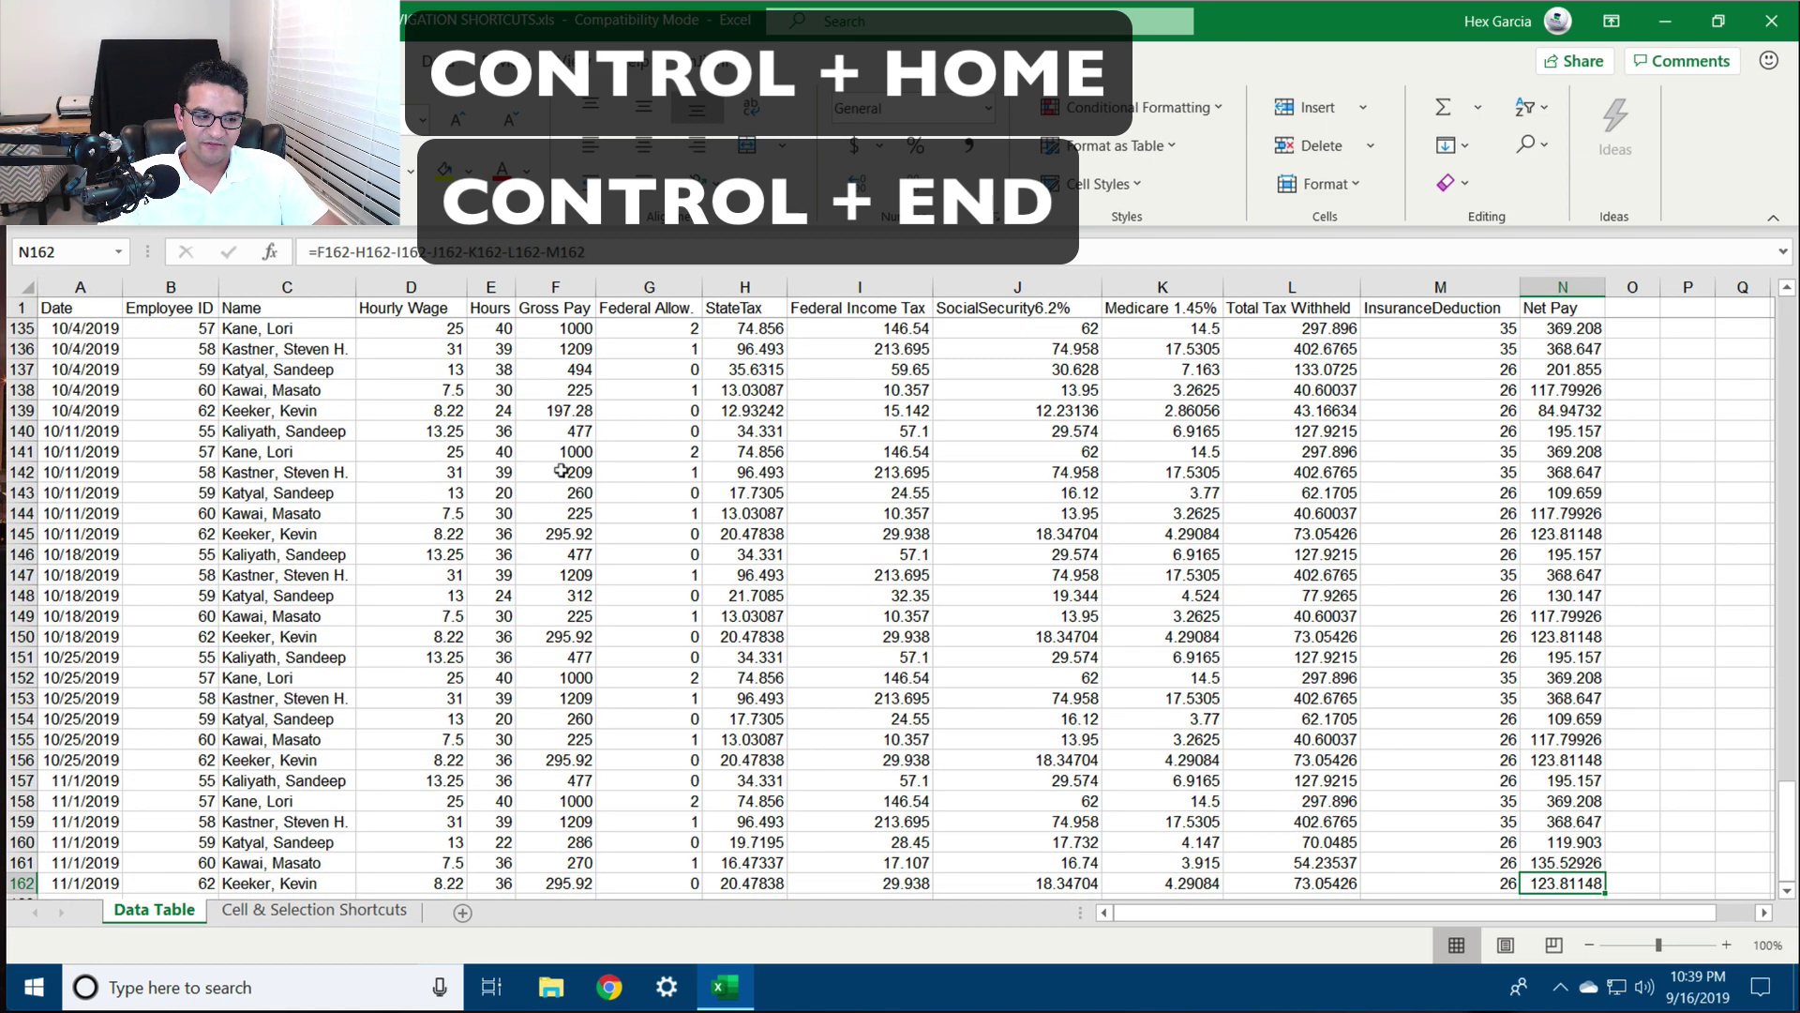
key("ctrl+Home")
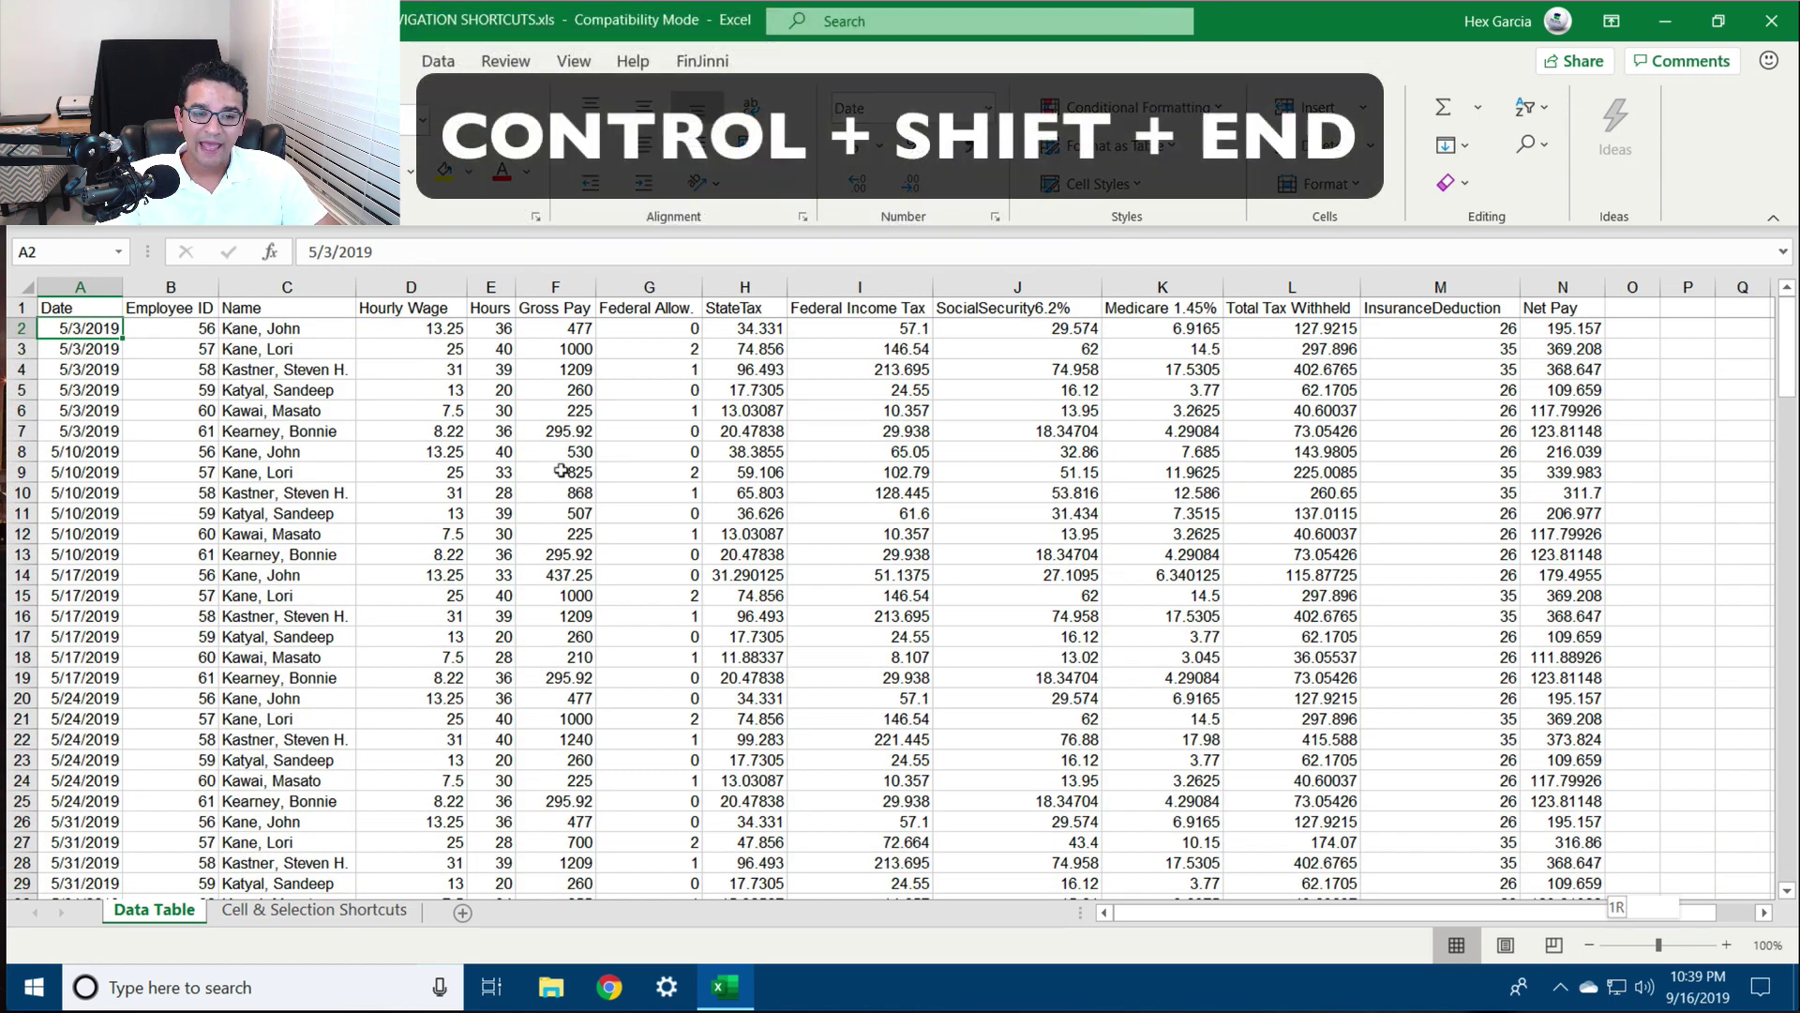
Select from A2 through the last used cell N162, and from N162 extend a selection back to the table's beginning
key("ctrl+shift+End")
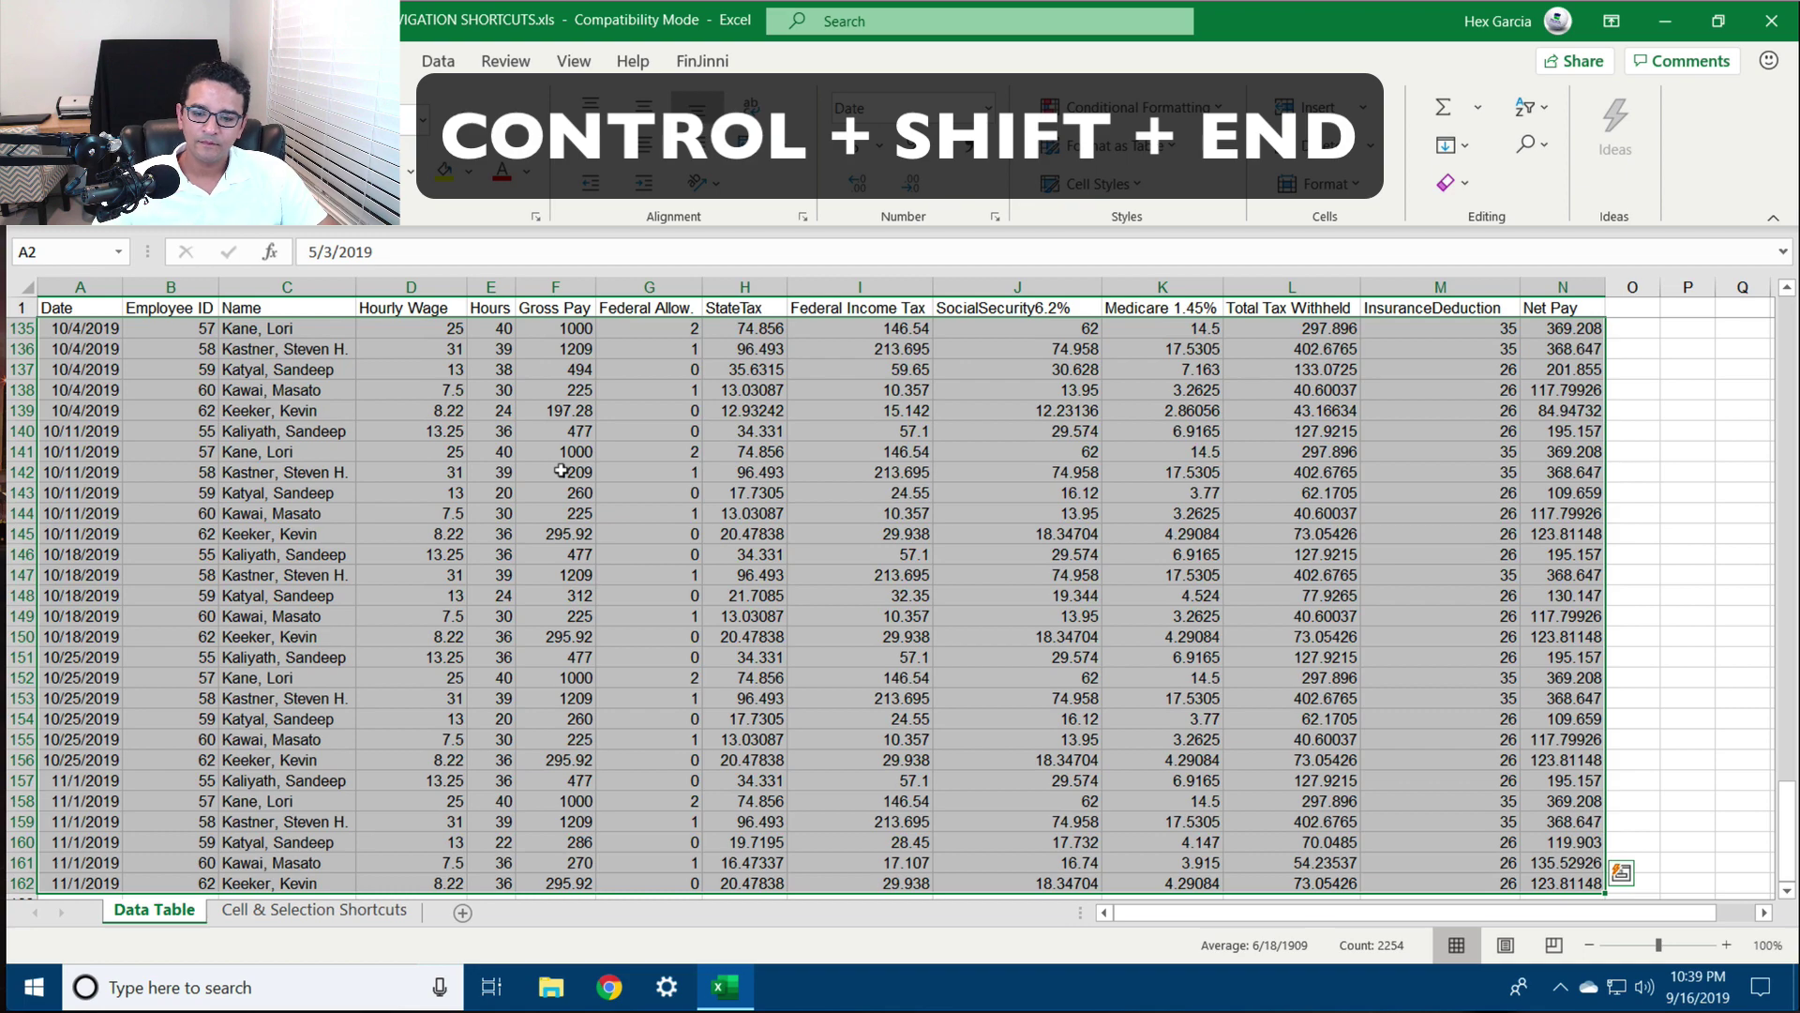
left_click(1564, 882)
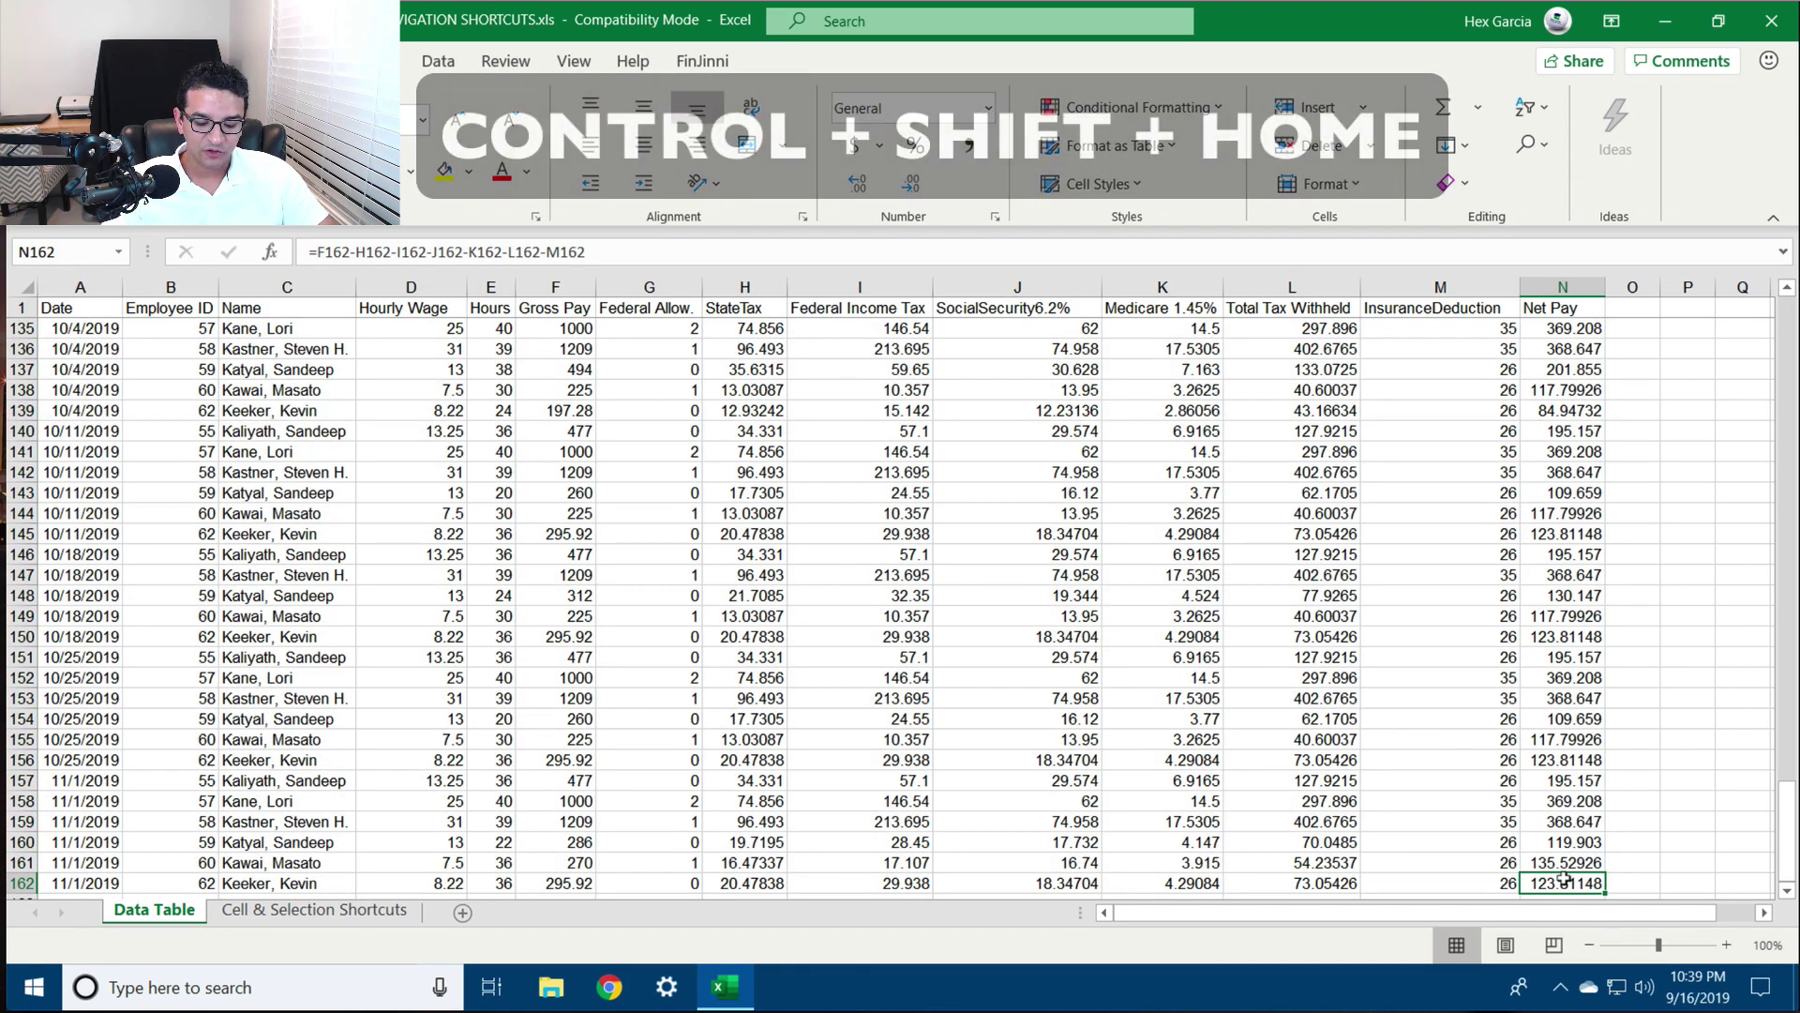
key("ctrl+shift+Home")
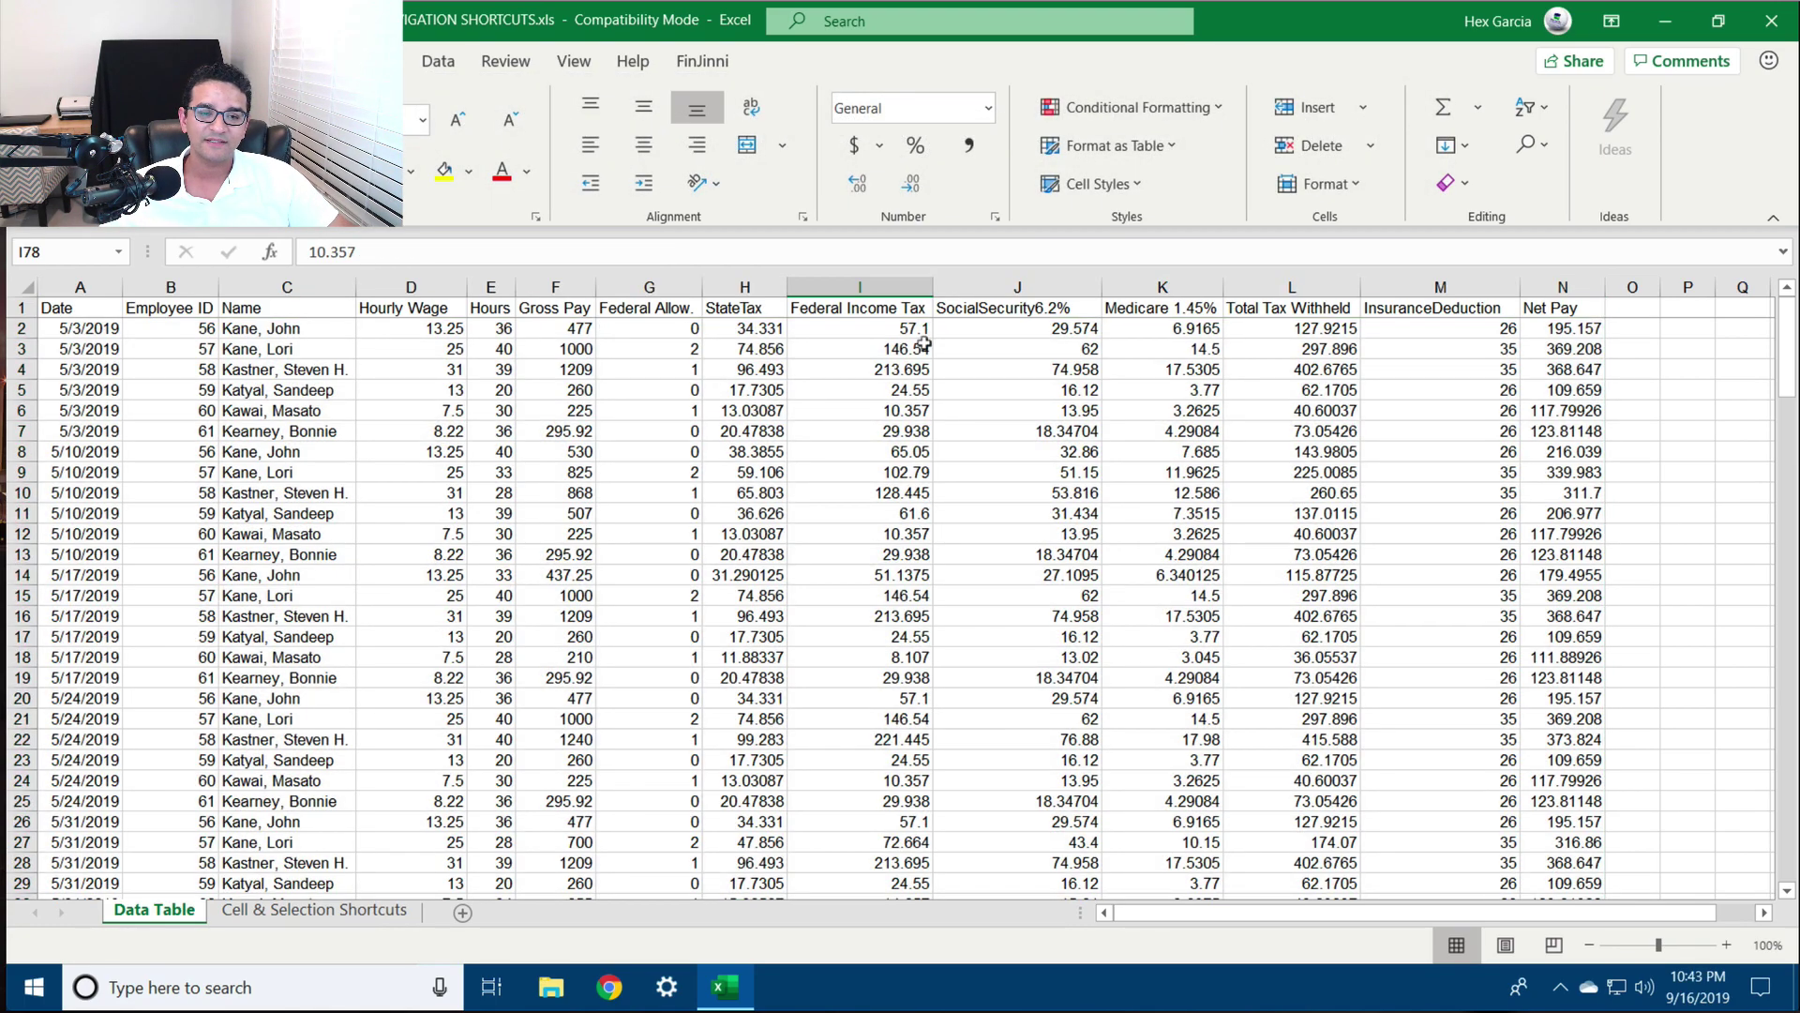
Starting from cell A2, move the active cell down column A one screen at a time to A114
scroll(1248, 348, "down", 20)
scroll(1248, 348, "up", 20)
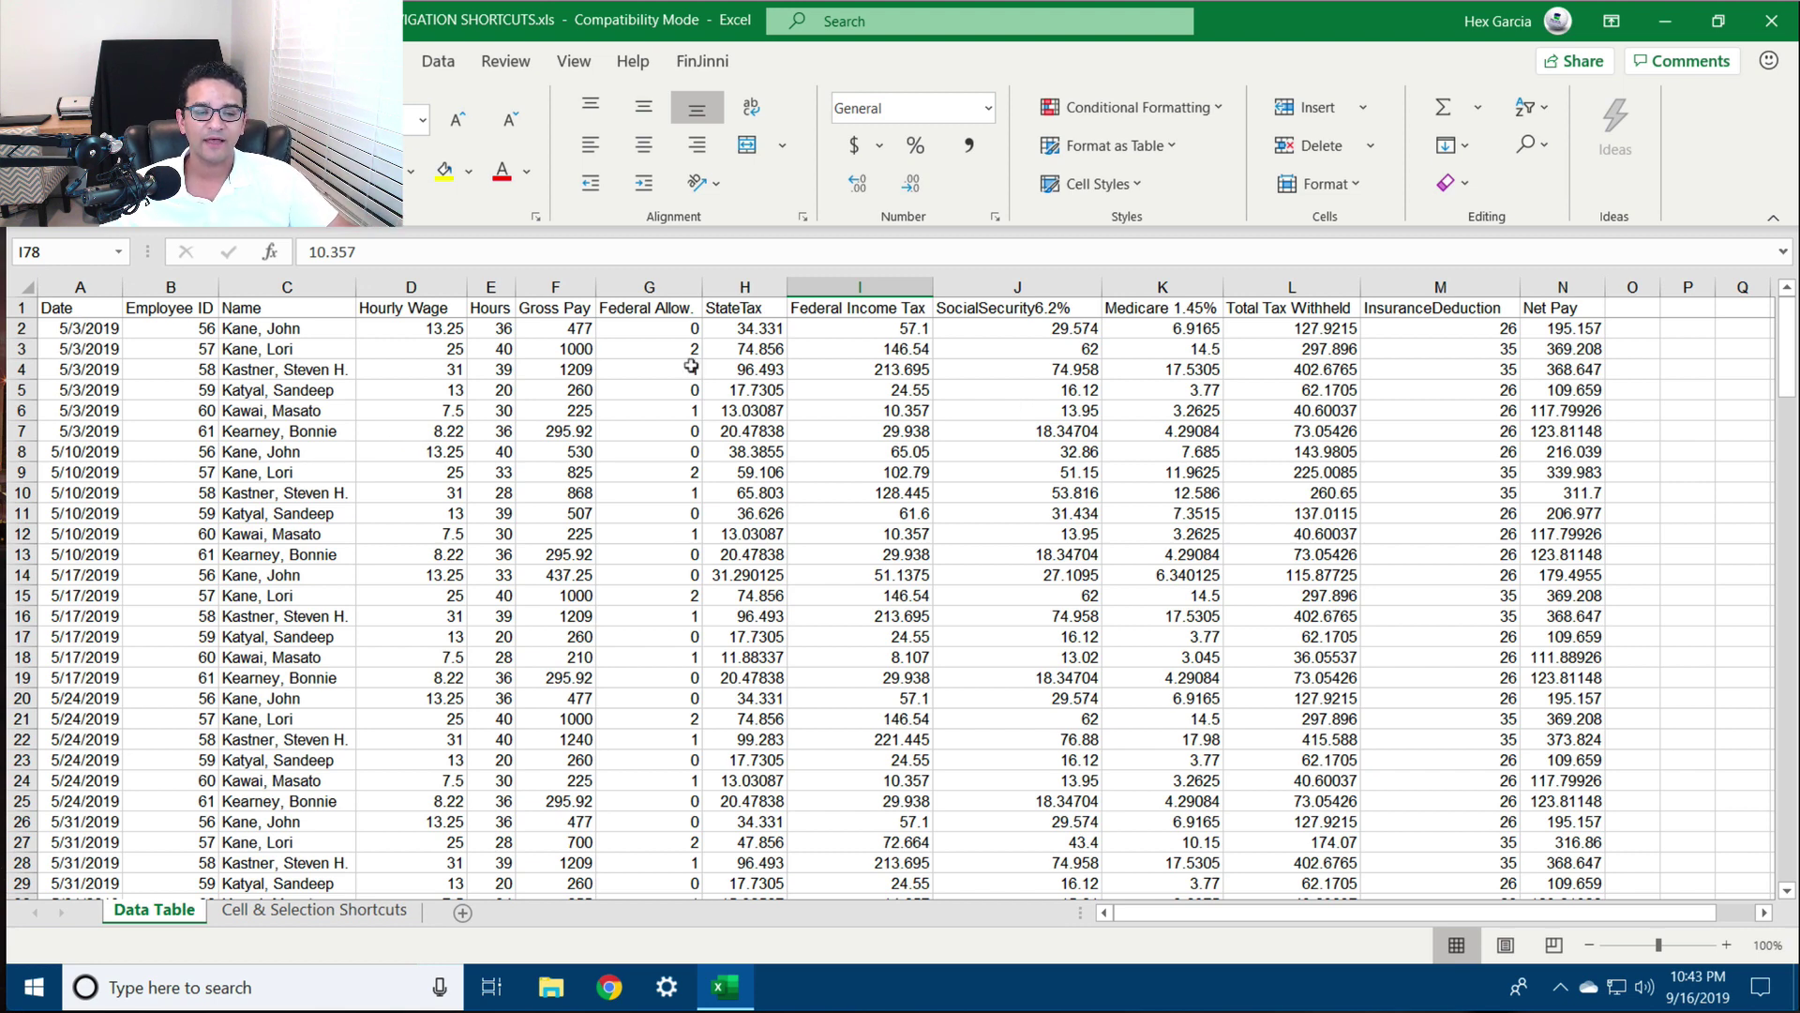
left_click(86, 327)
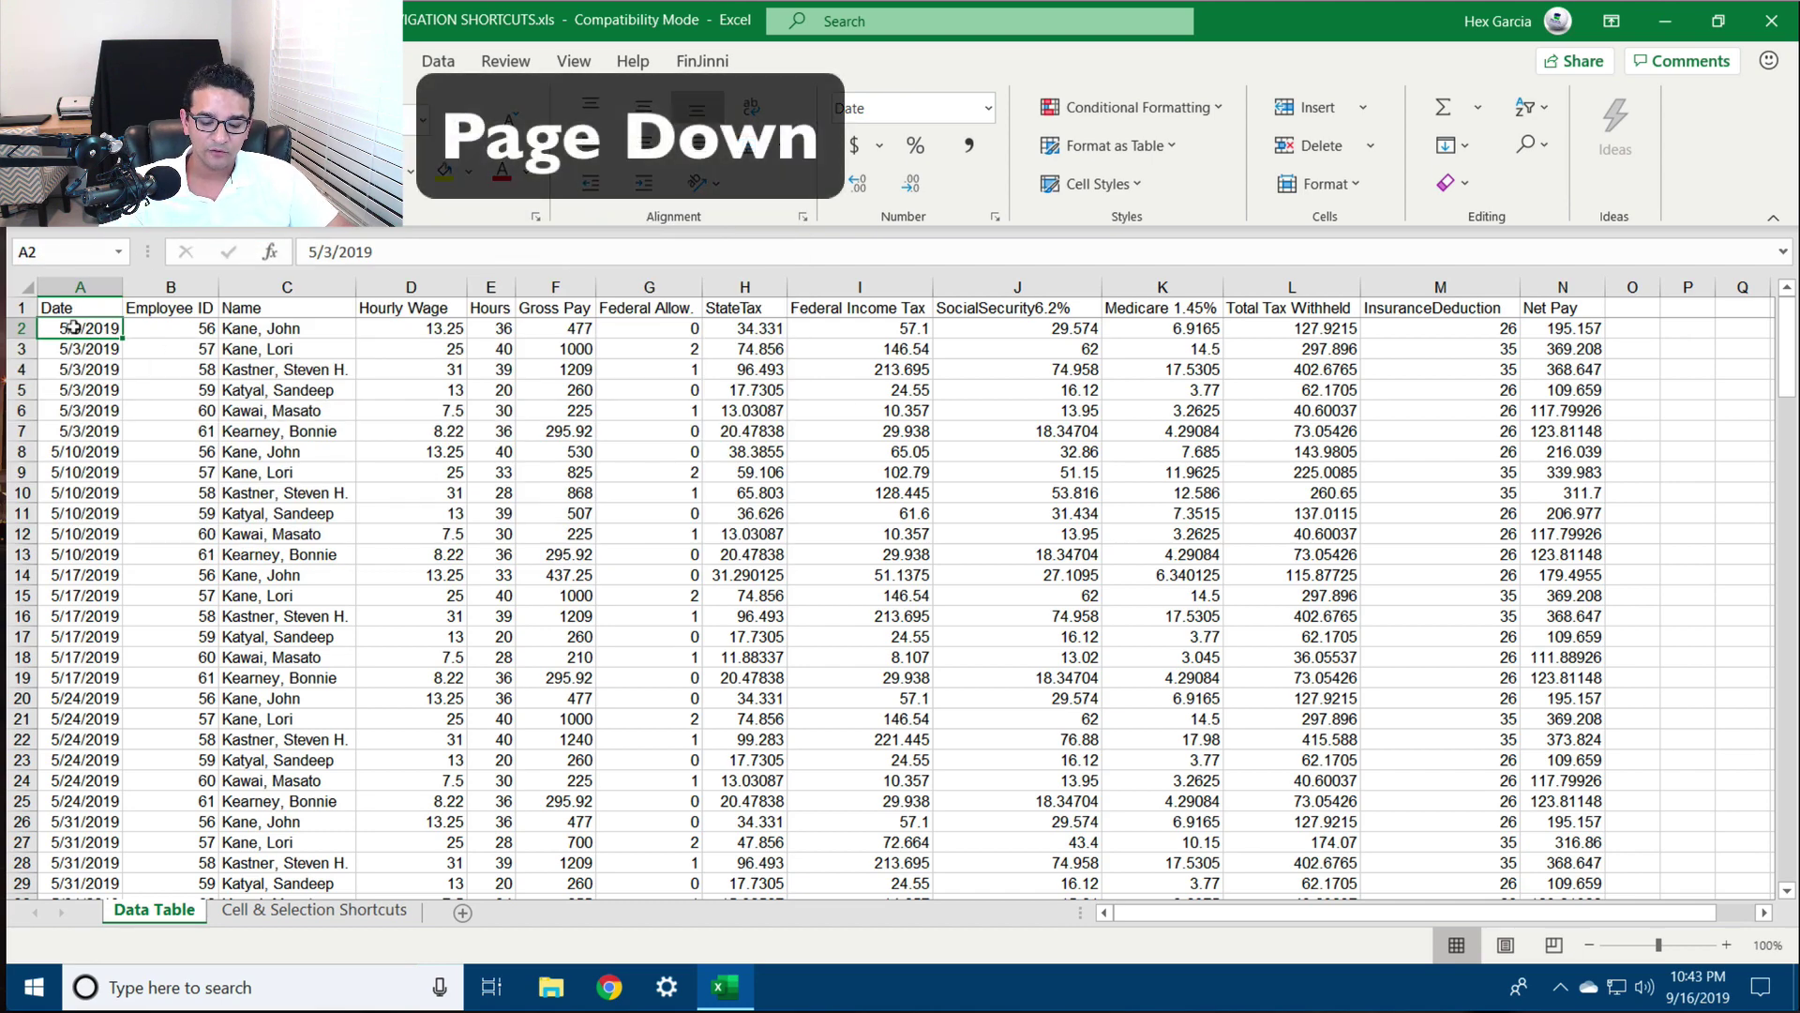
key("Page_Down")
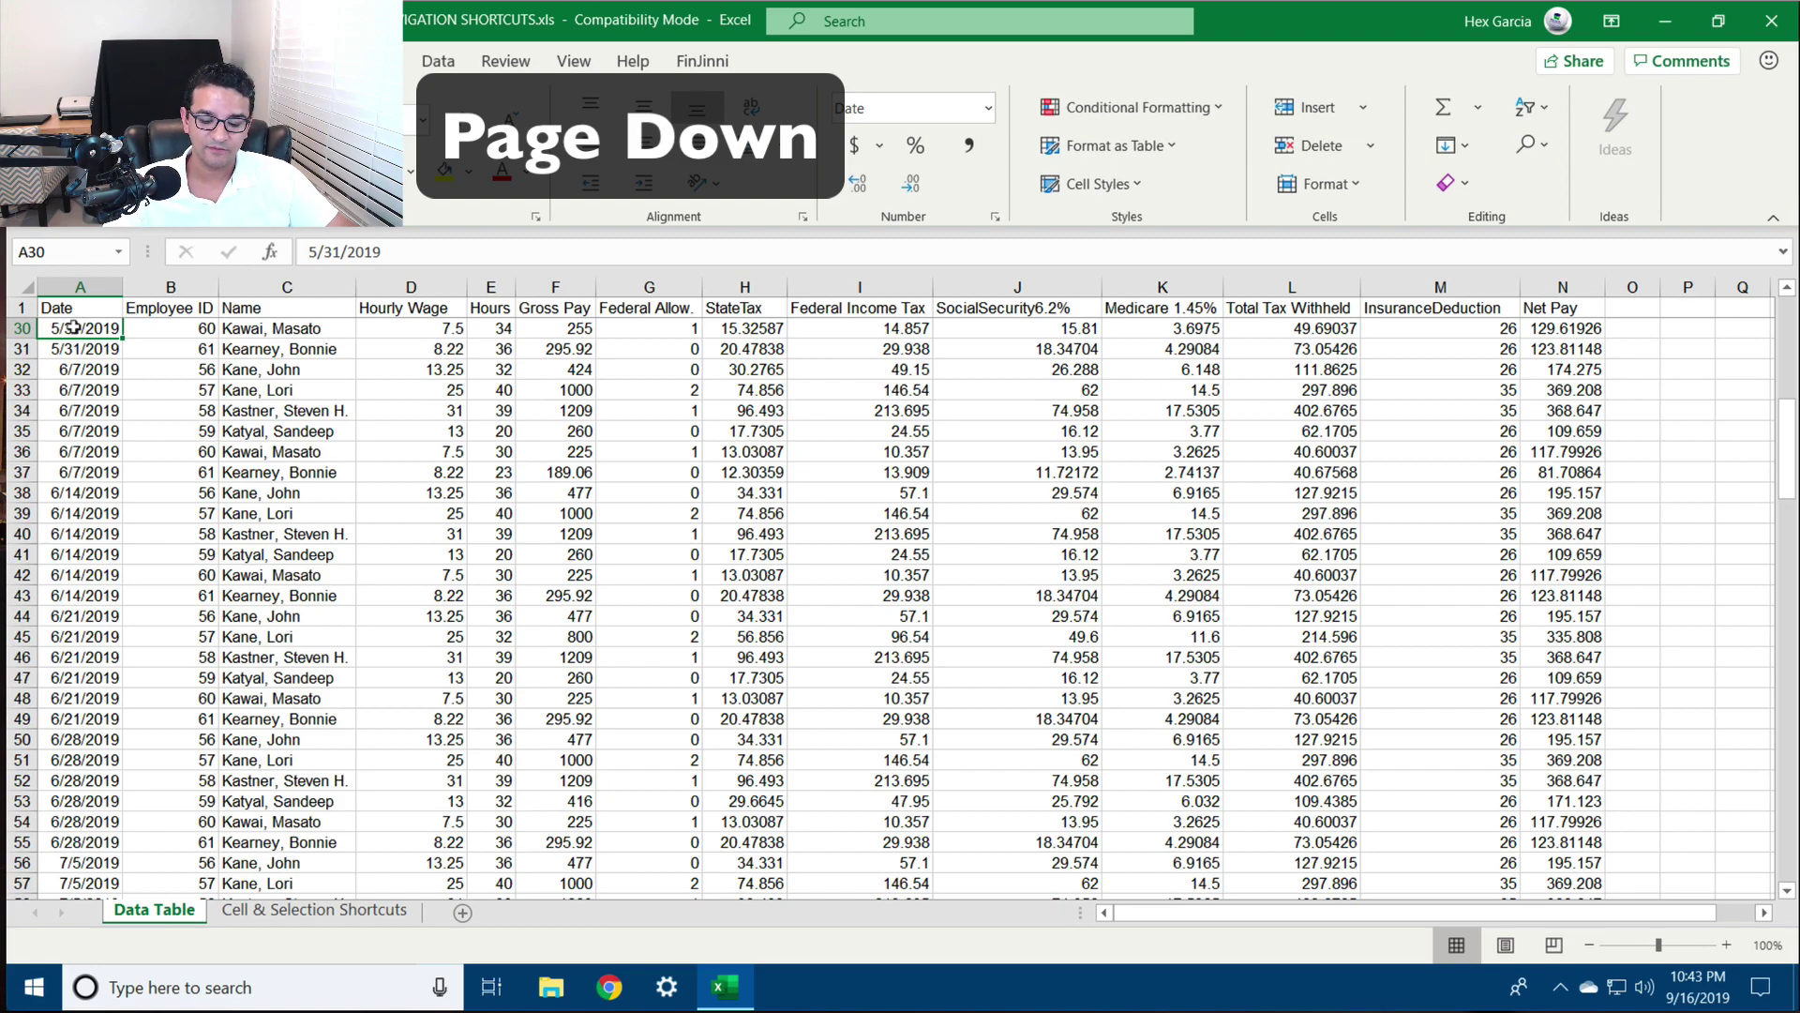
key("Page_Down")
key("Page_Down")
key("Page_Down")
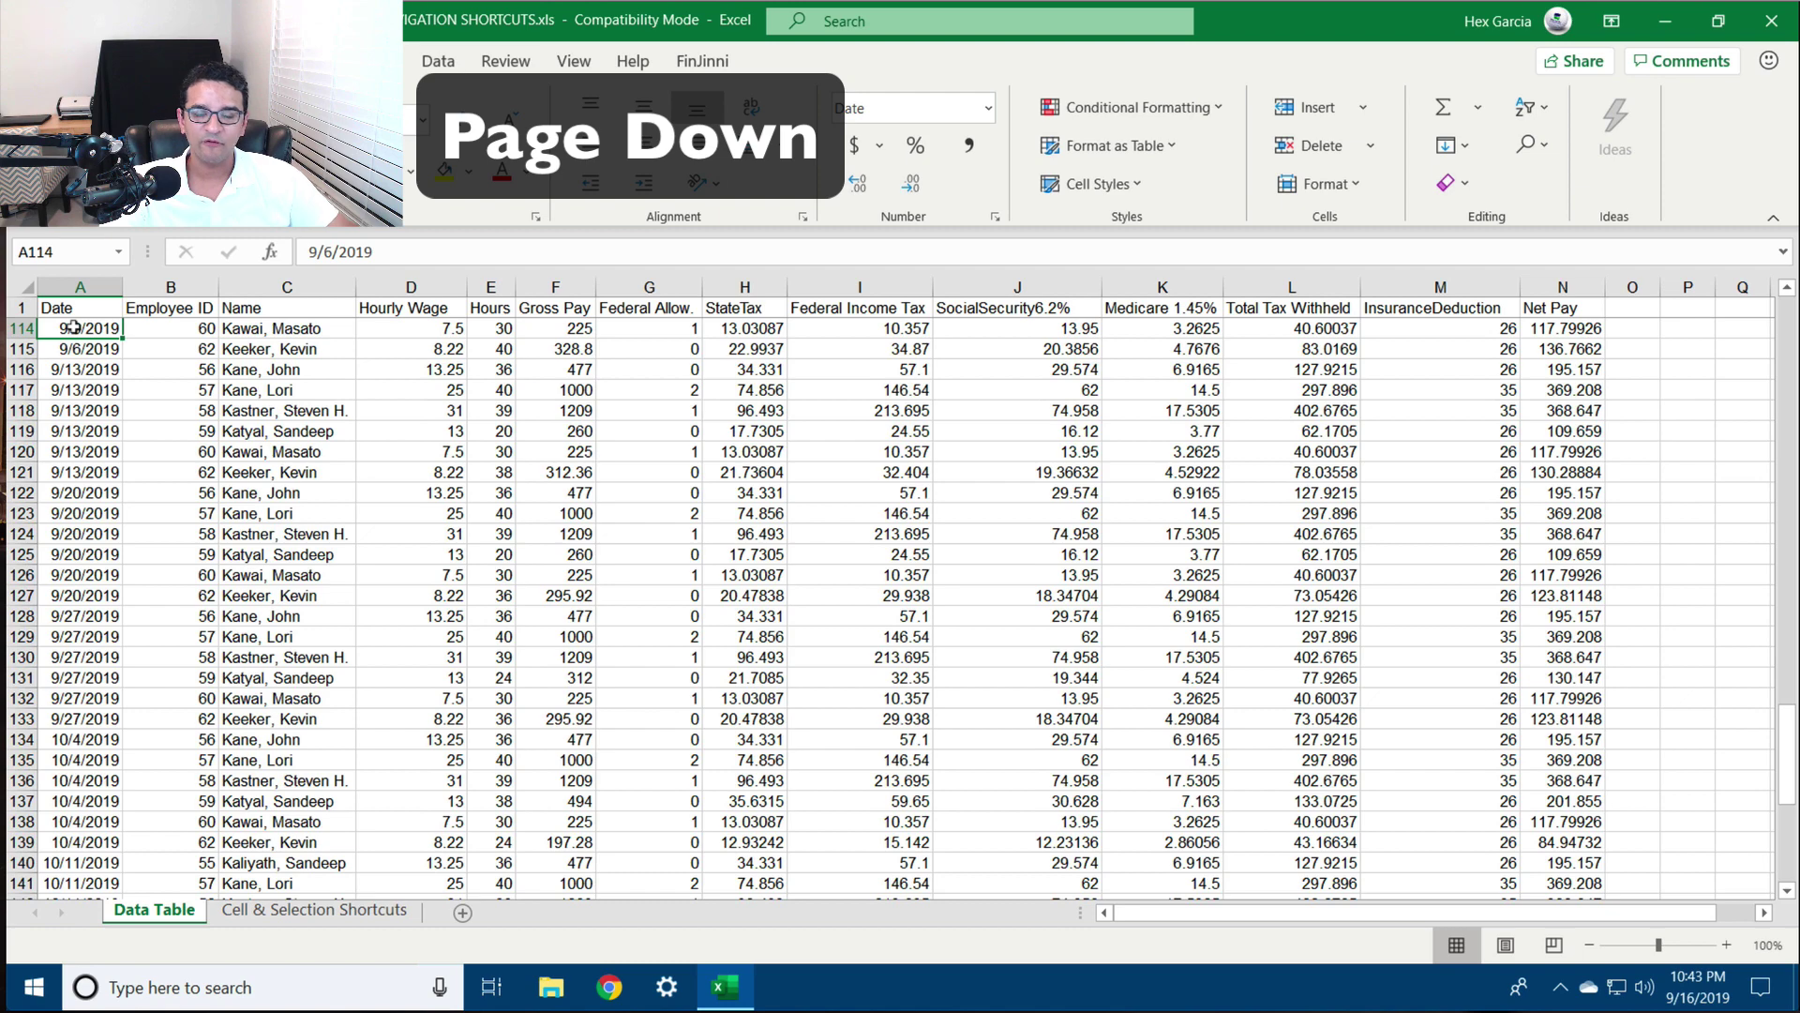
Move the active cell back up column A one screen at a time from A114 to A2
key("Page_Up")
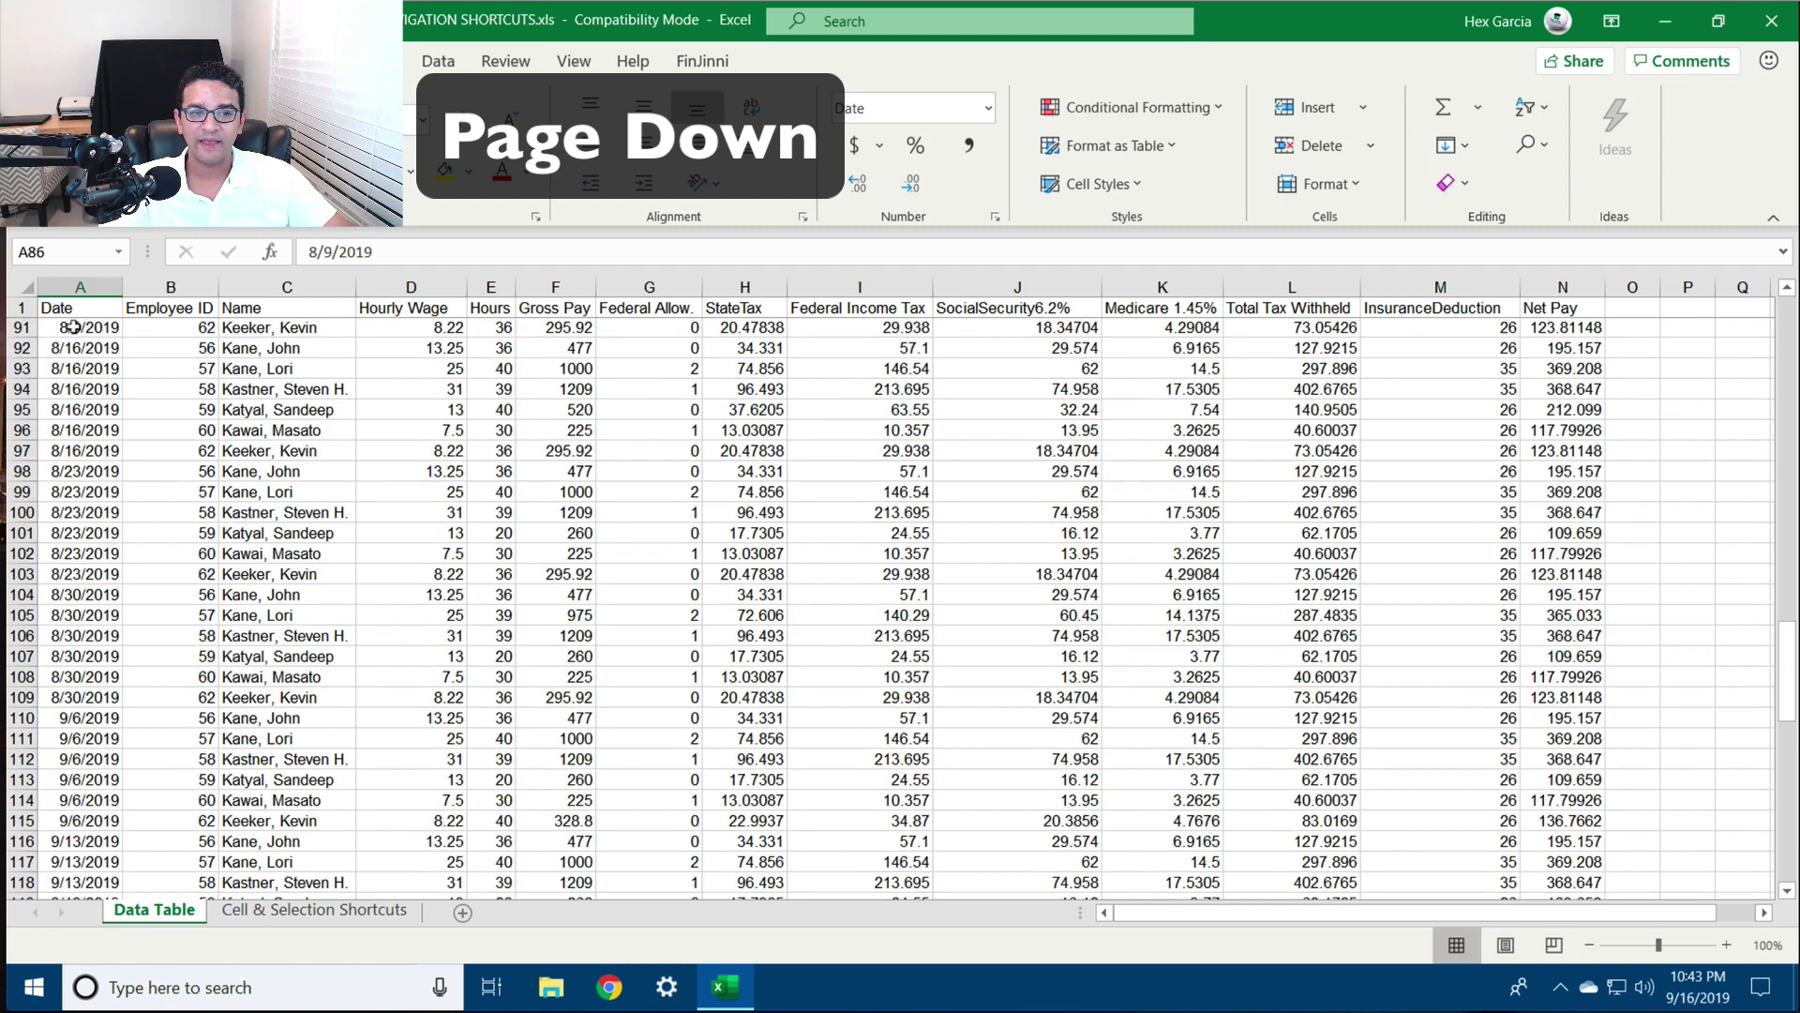
key("Page_Up")
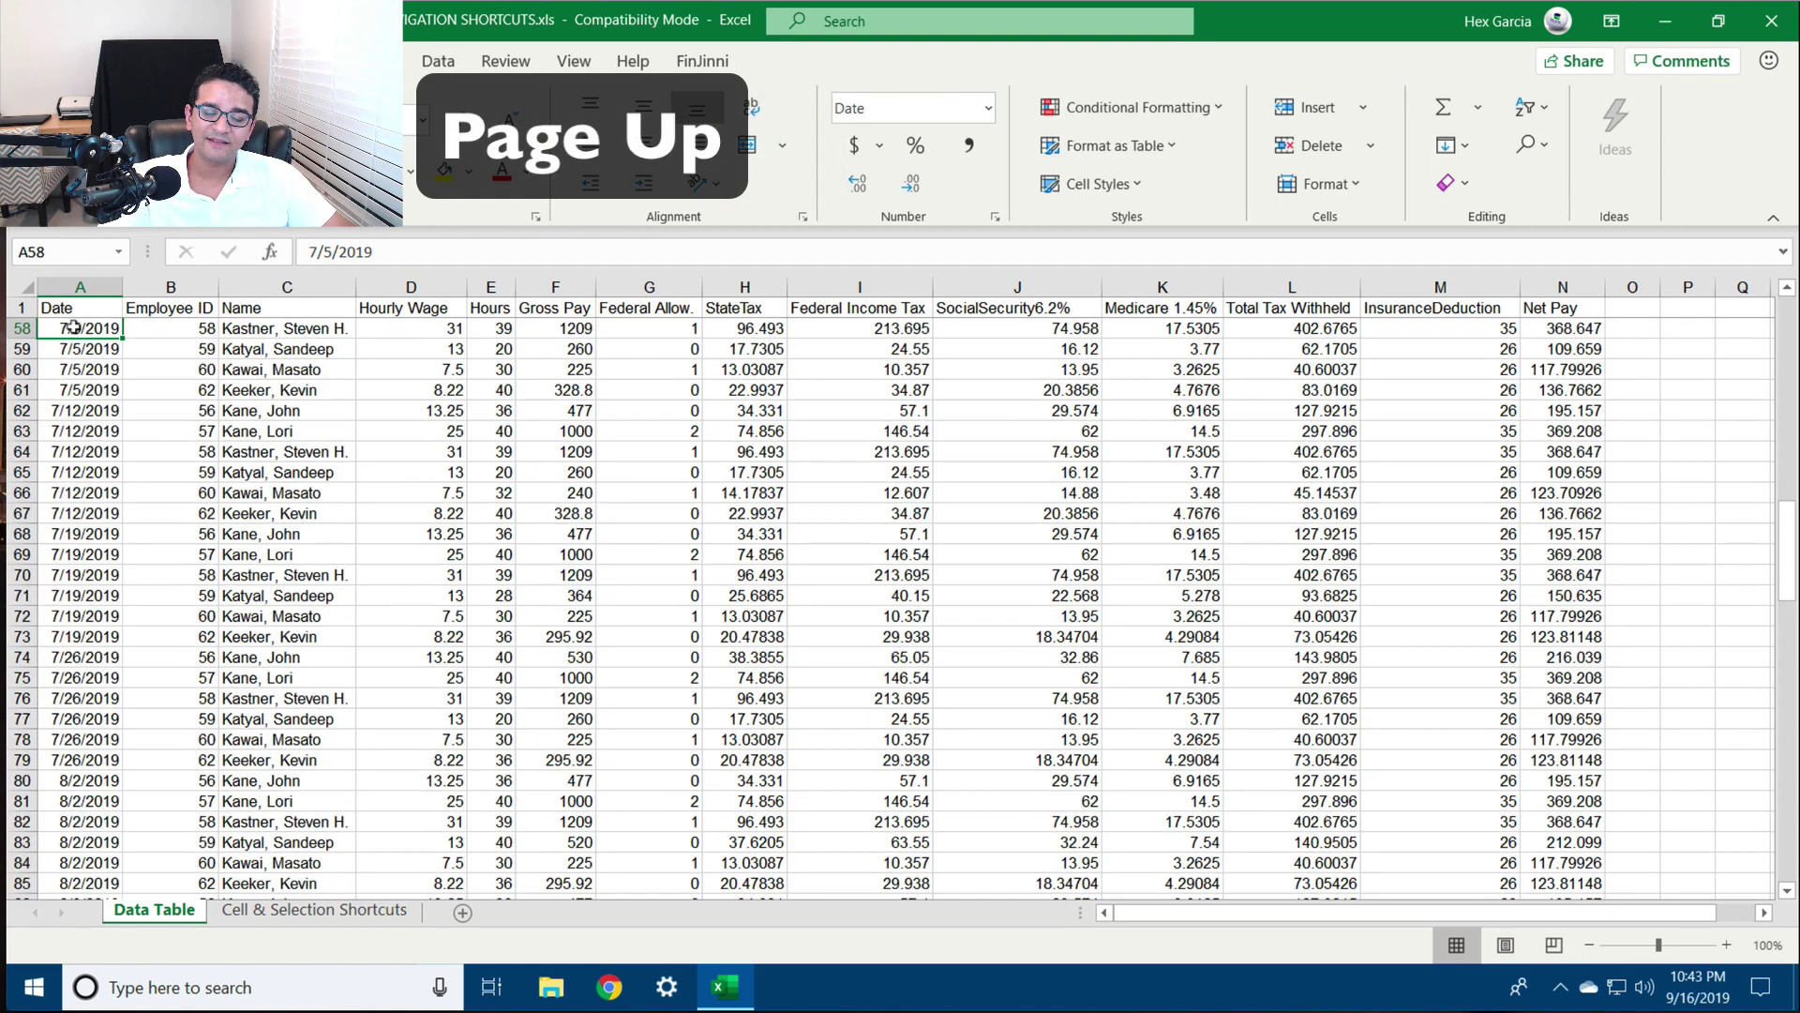
key("Page_Up")
key("Page_Up")
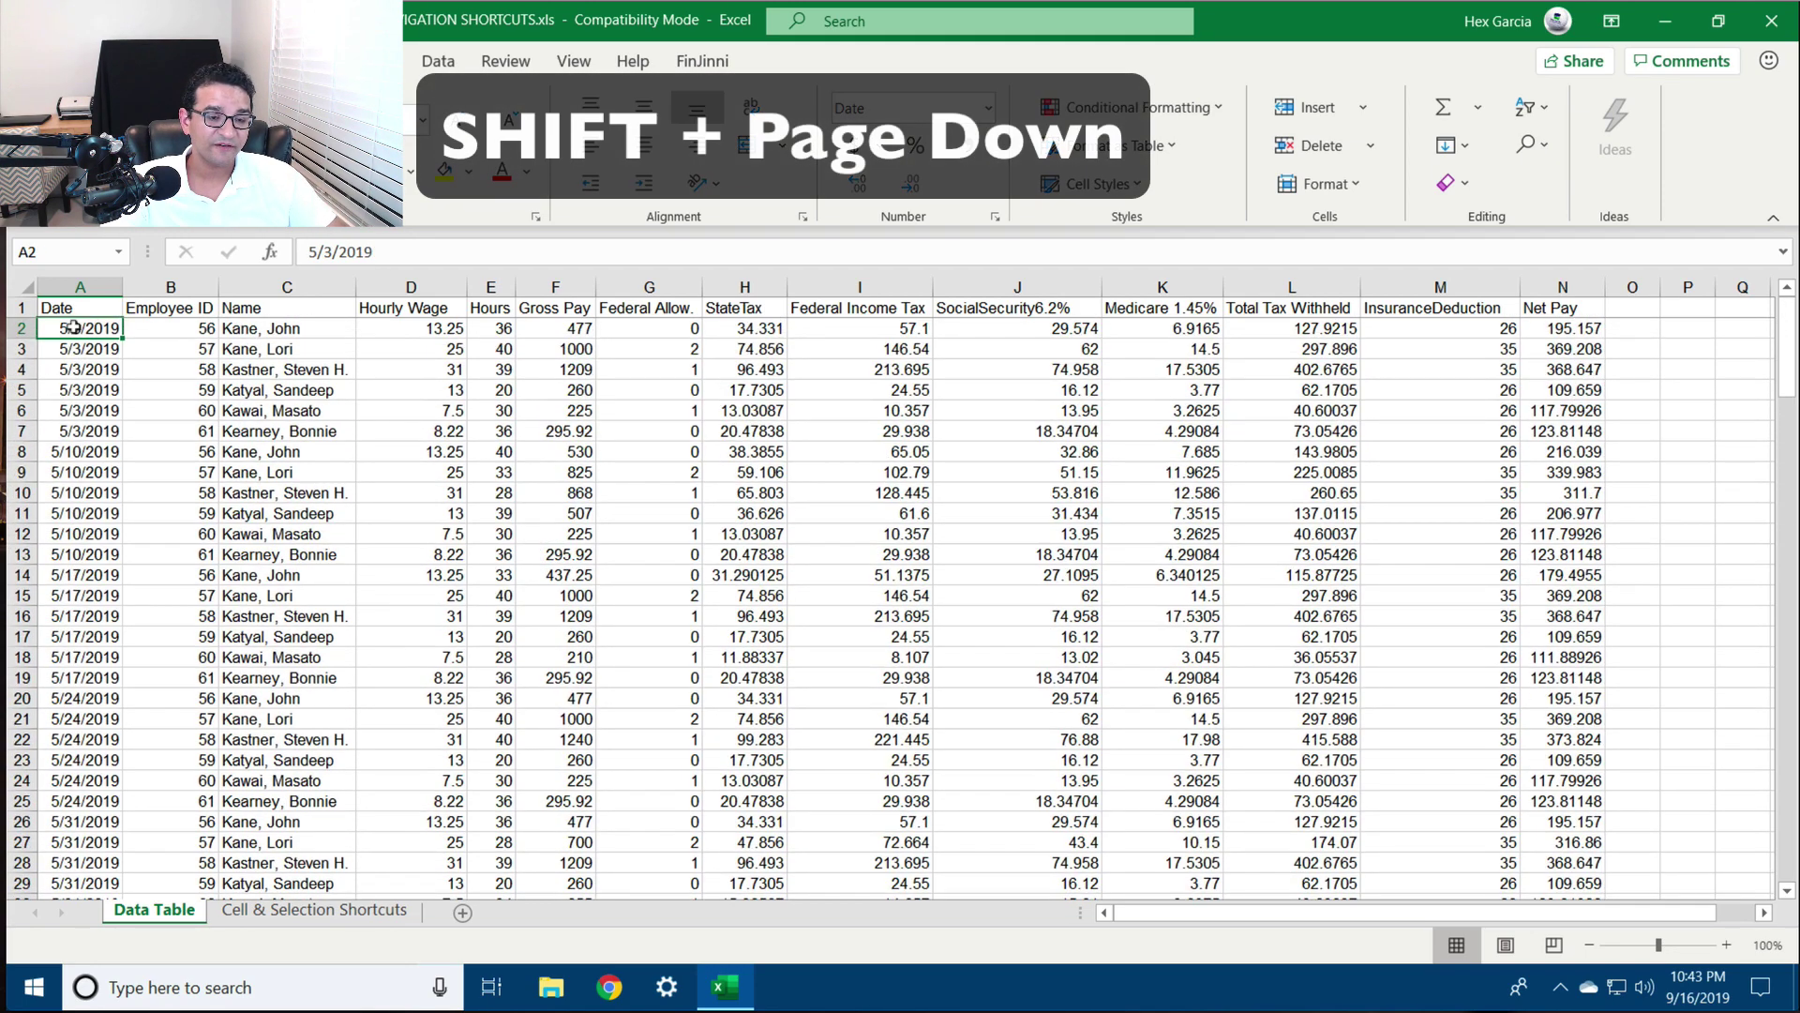
Extend the selection from A2 two screens down to A58, and shrink it back to A2 the same way
key("shift+Page_Down")
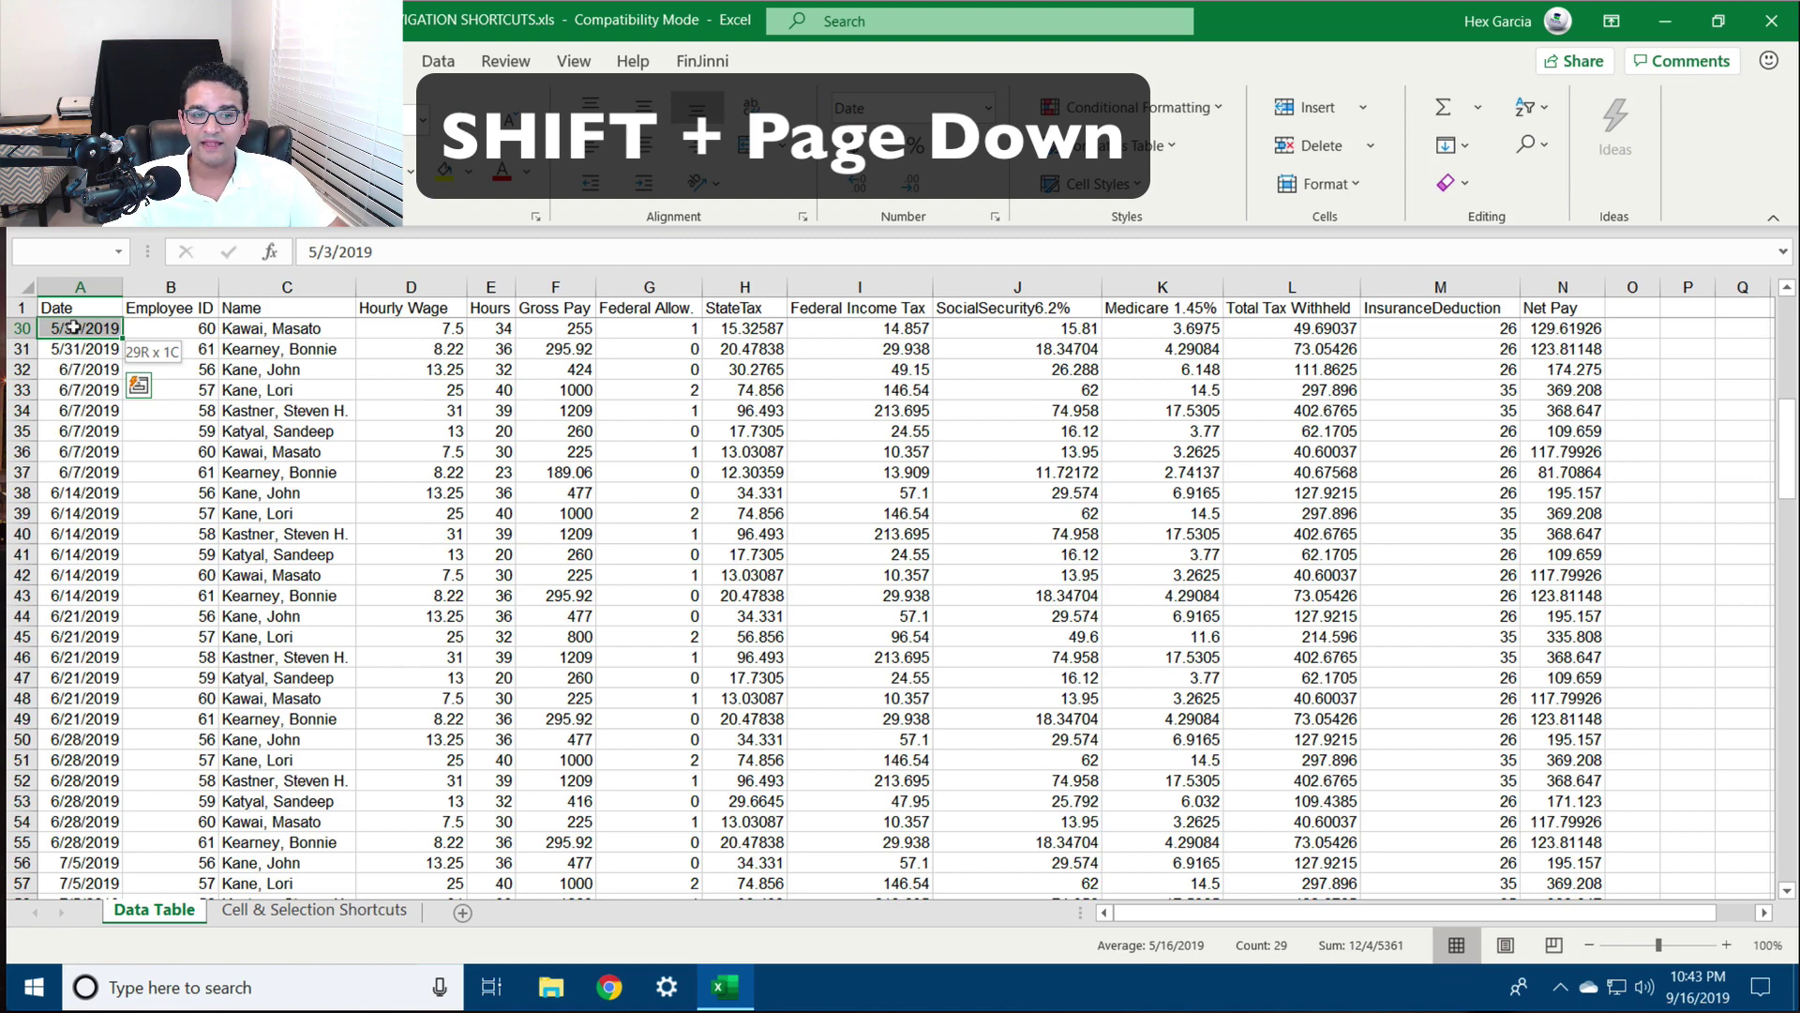
key("shift+Page_Down")
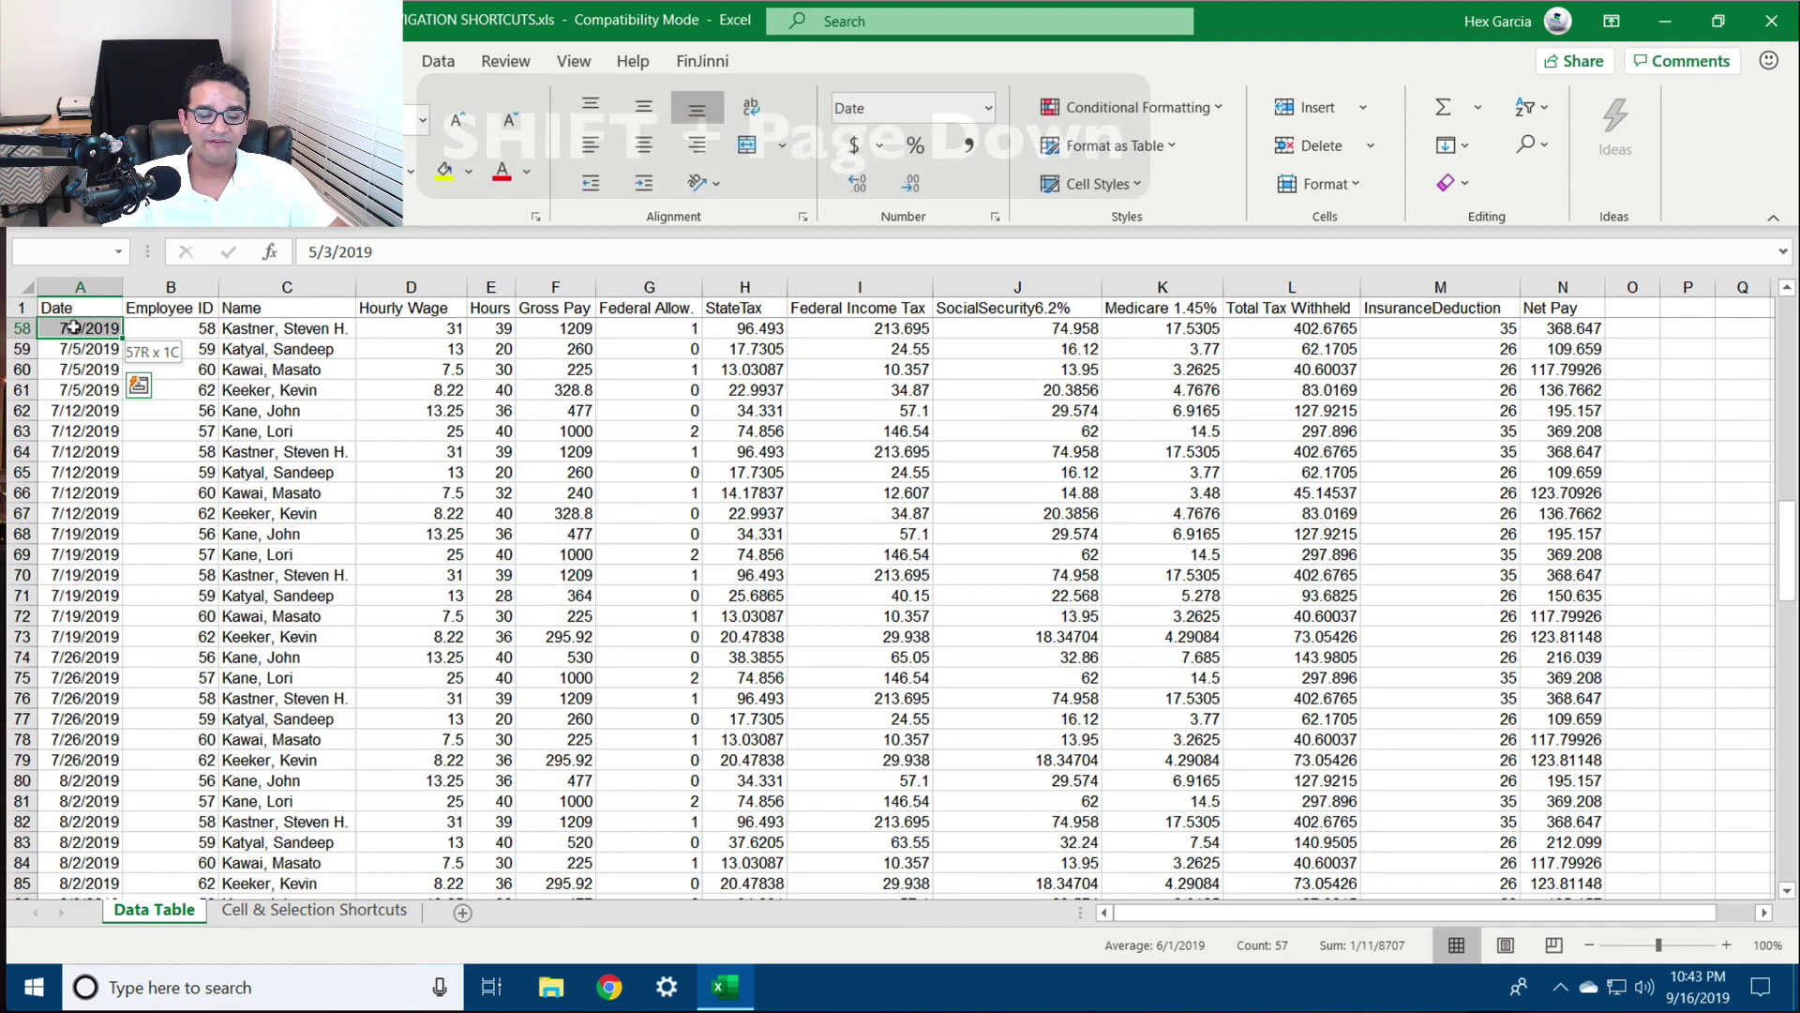
key("shift+Page_Up")
key("shift+Page_Up")
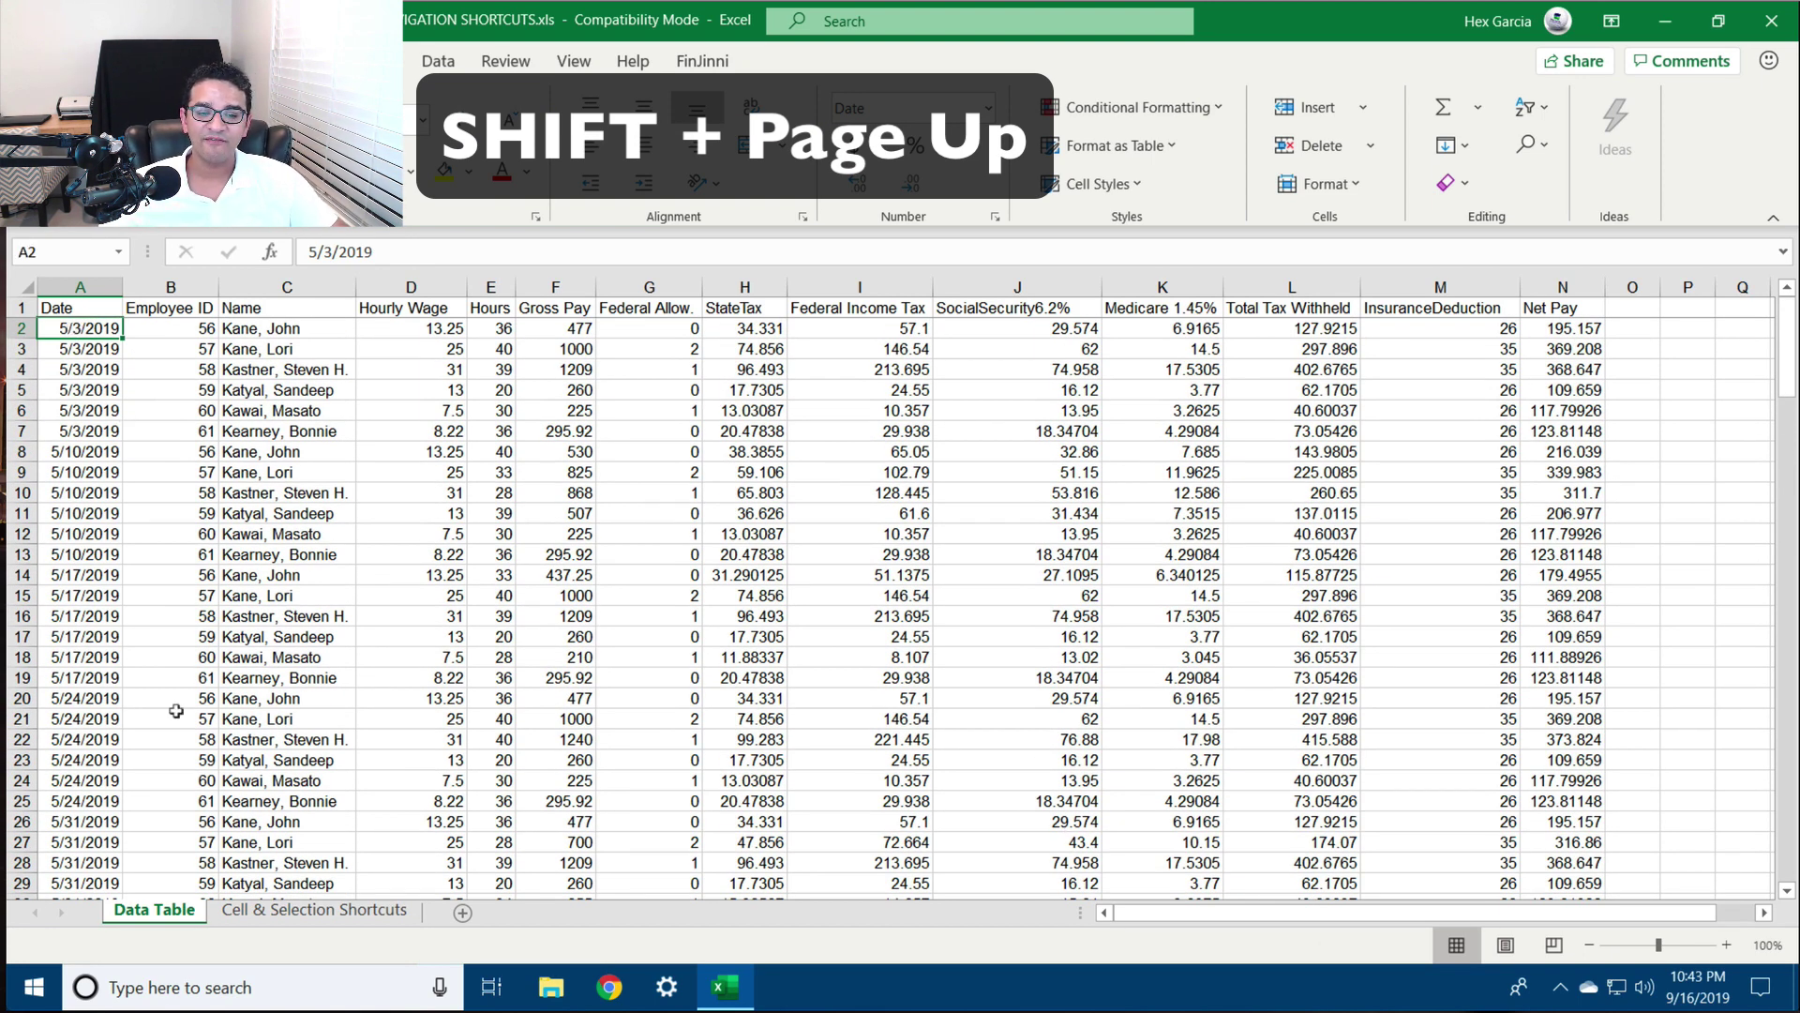
Select cell C67 in the Name column and extend the selection one screen up to C39
scroll(429, 762, "down", 9)
scroll(428, 762, "down", 6)
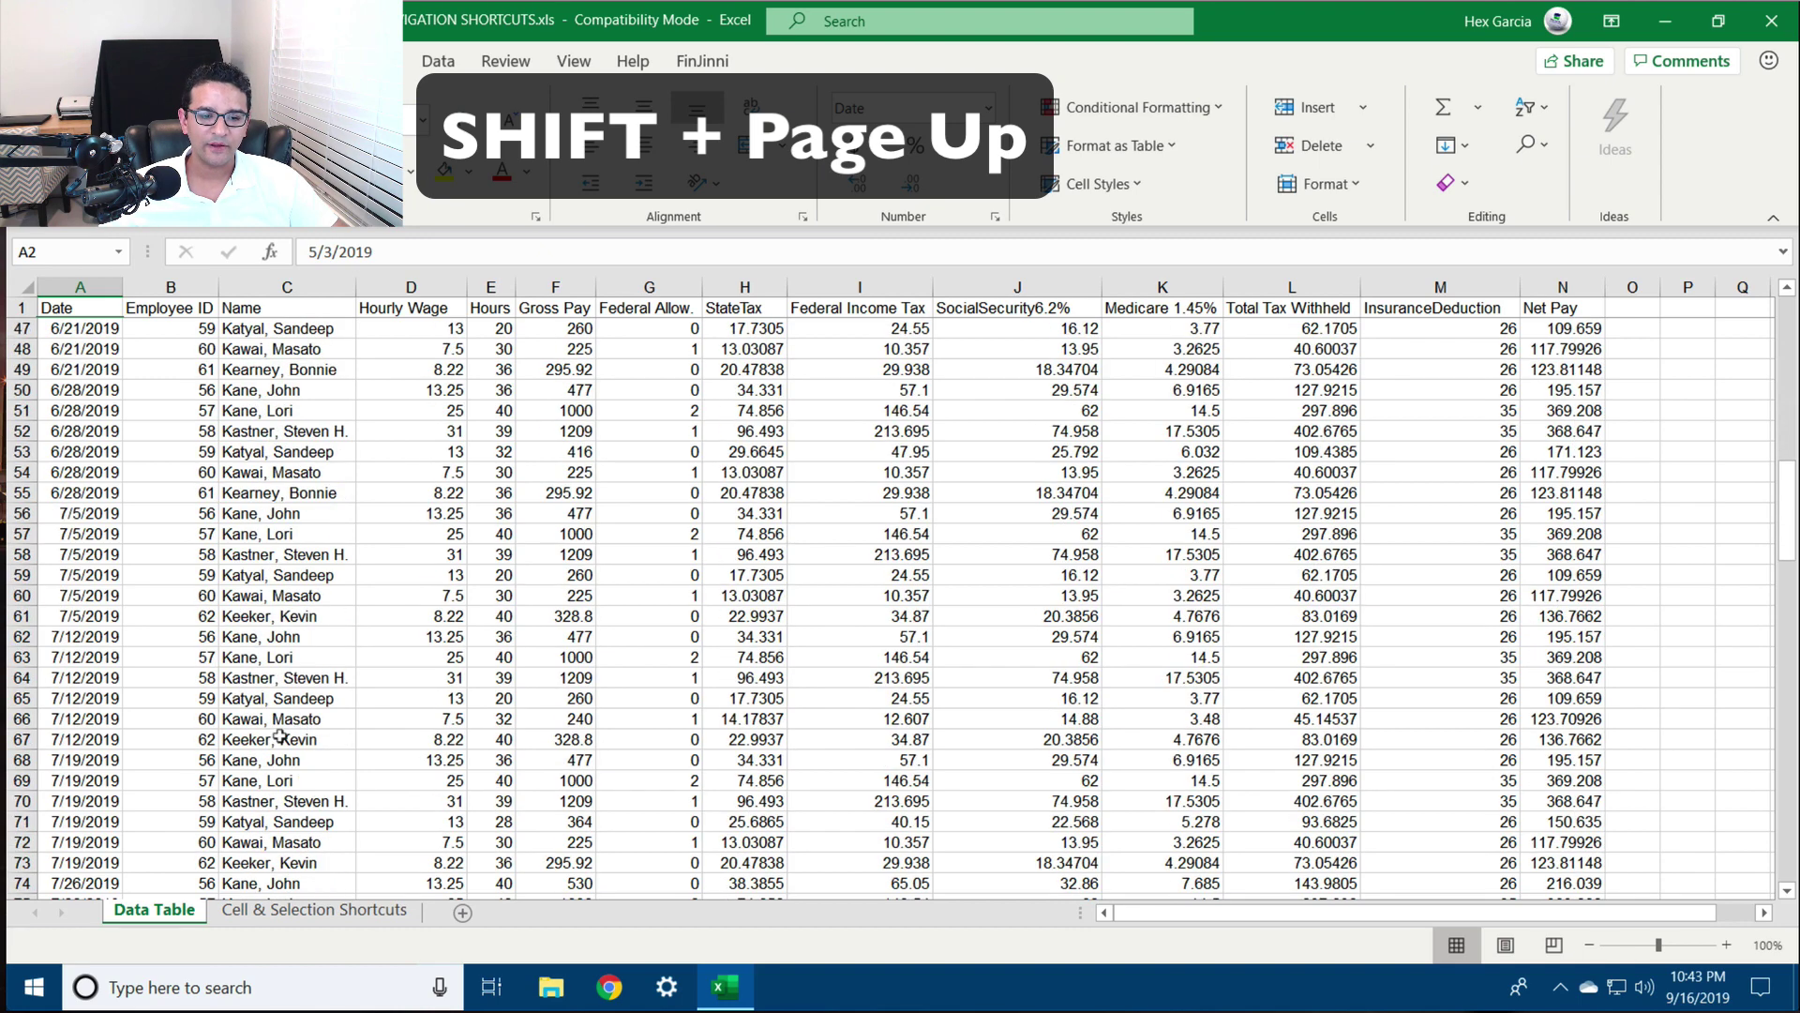
left_click(319, 741)
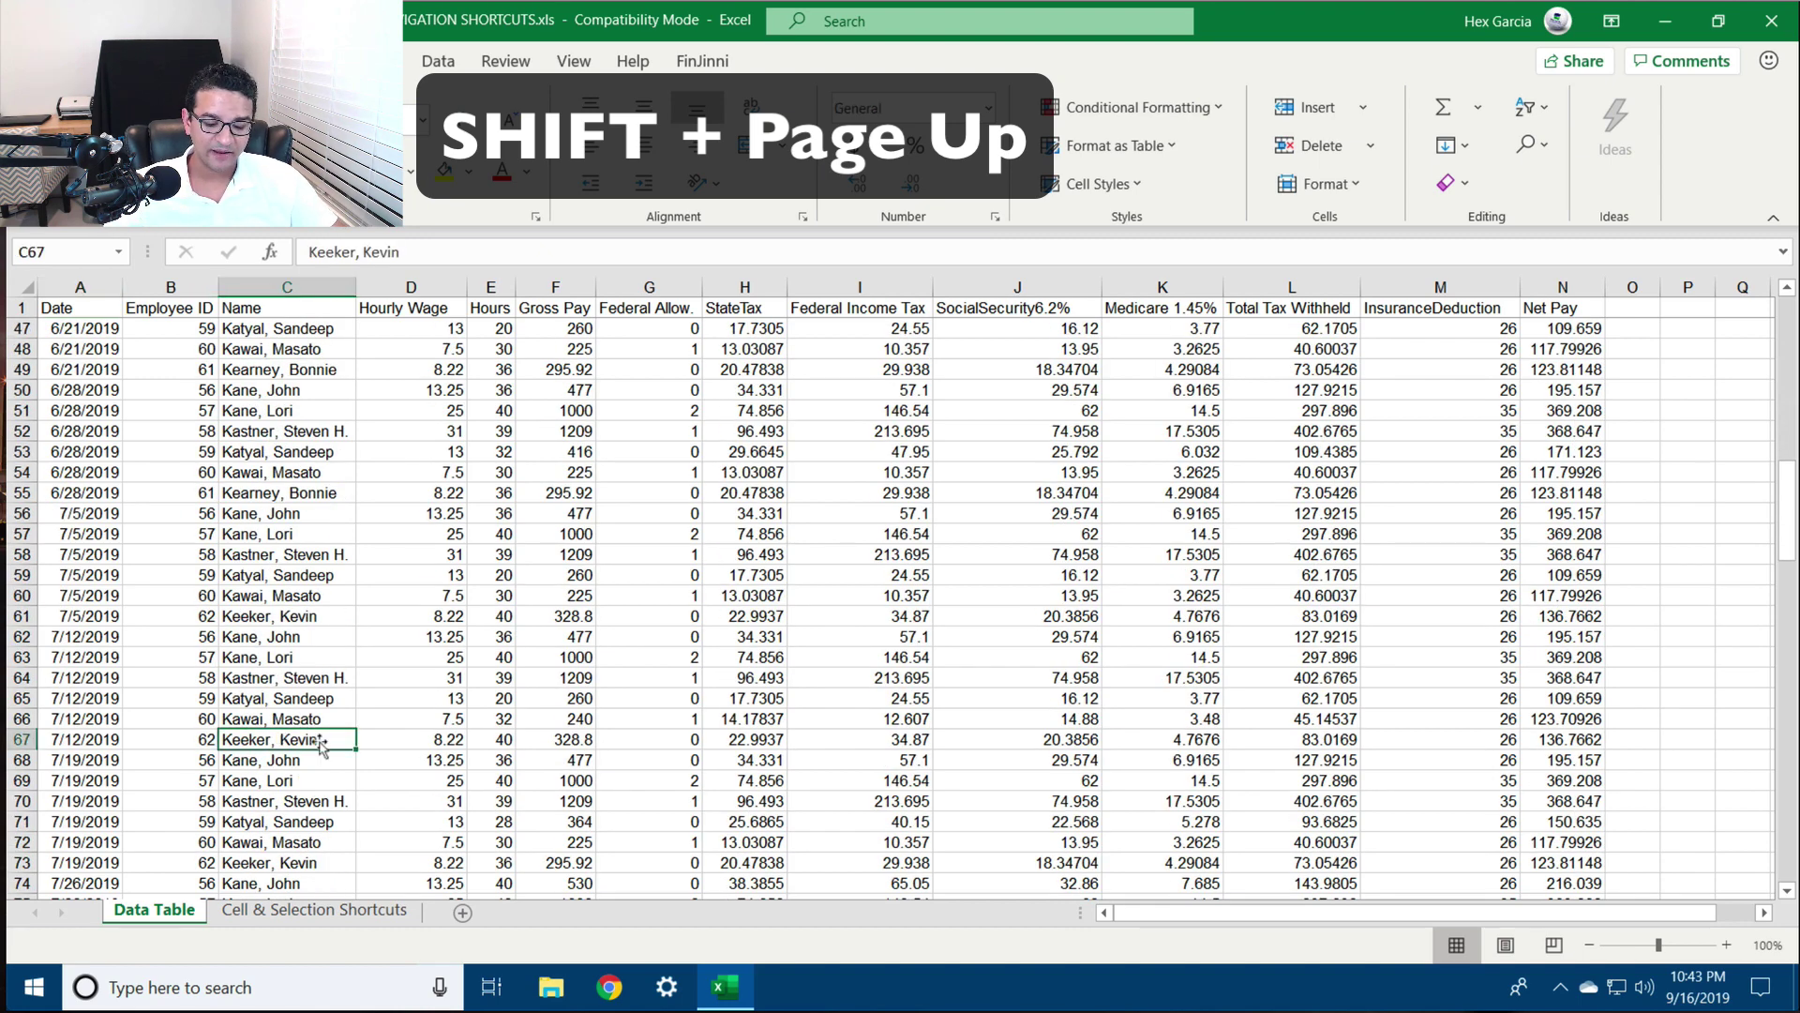
key("shift+Page_Up")
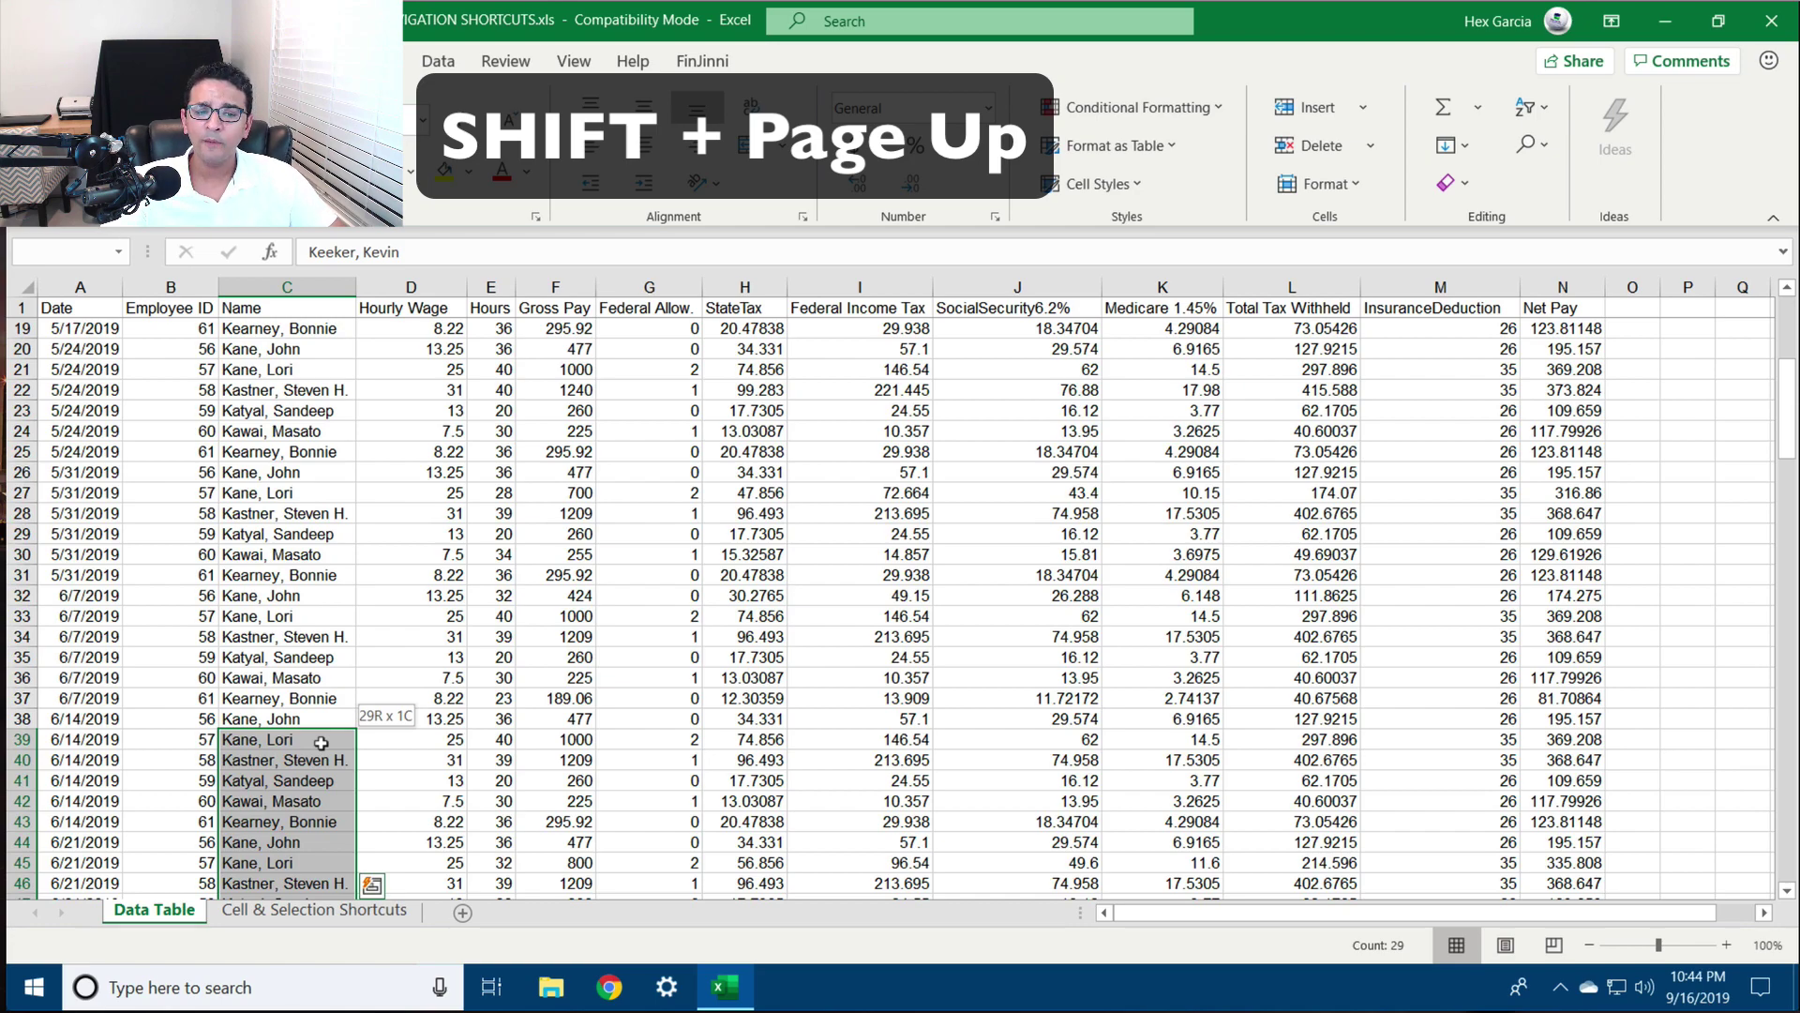
Extend the Name column selection another screen up, and return the active cell to A2
key("shift+Page_Up")
key("ctrl+Home")
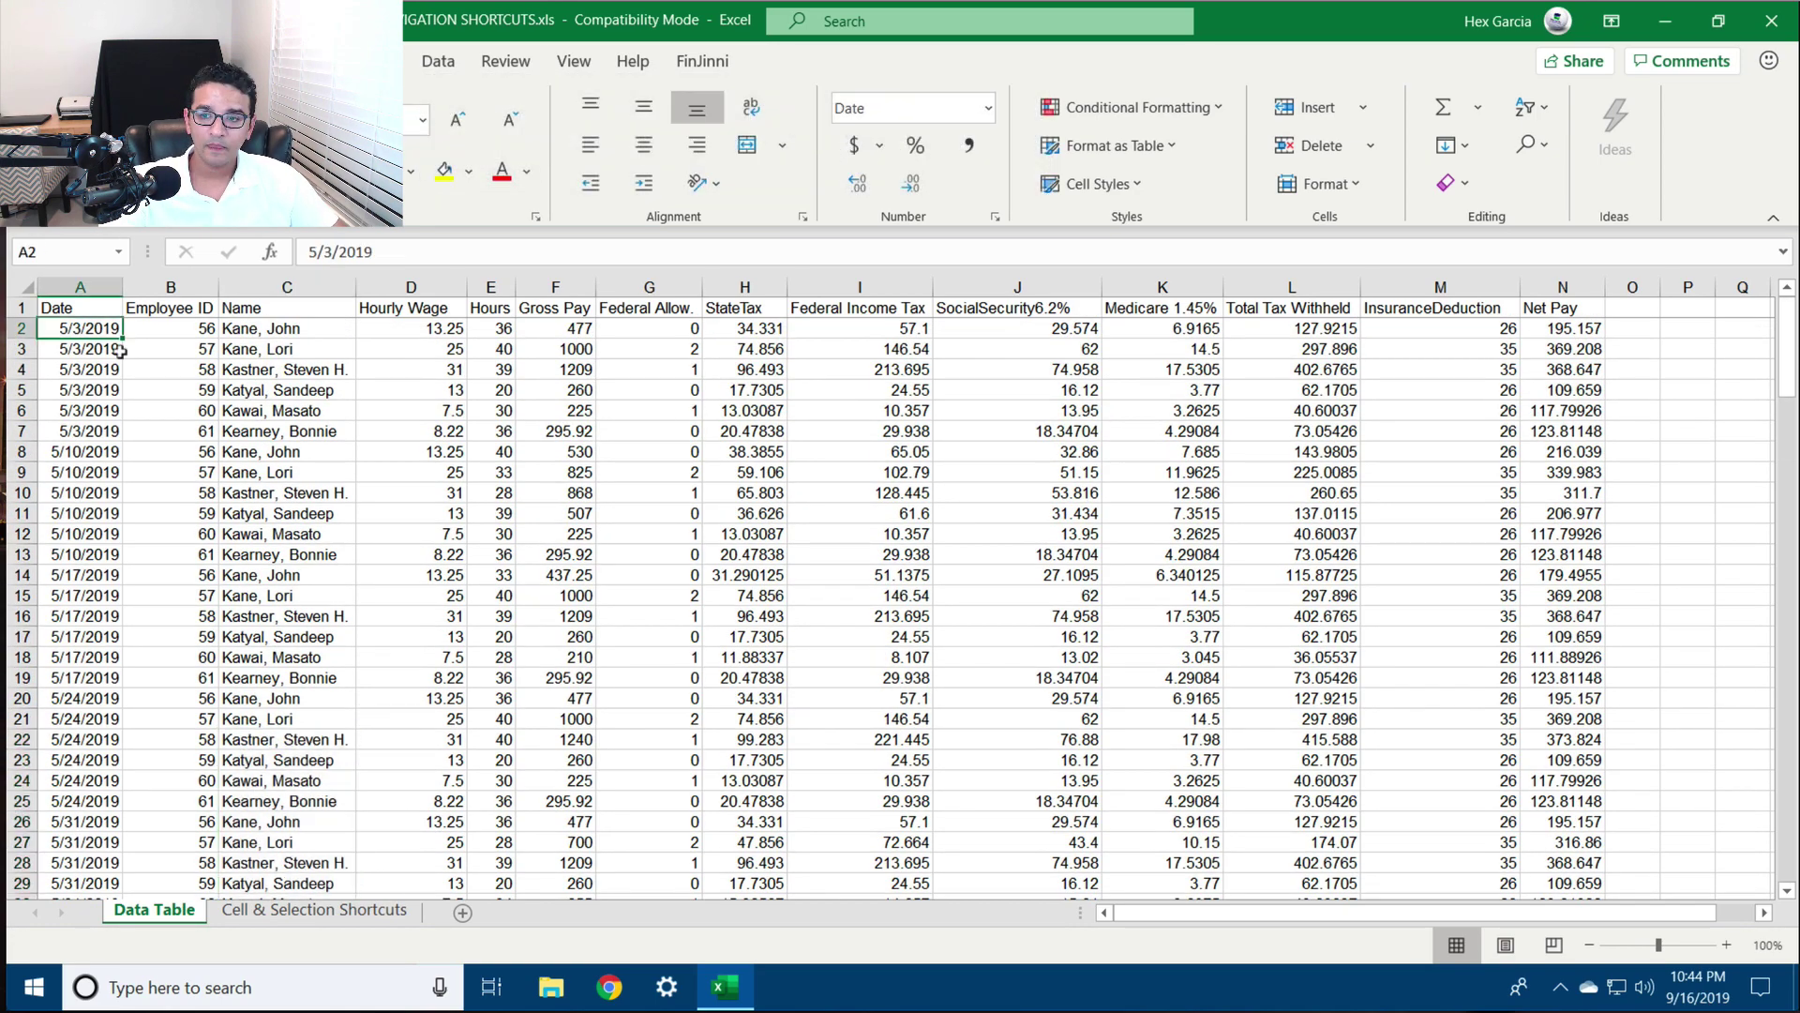
Zoom the sheet to 145% and move the active cell one screen right from A2 to L2 and back
scroll(120, 351, "up", 3, "ctrl")
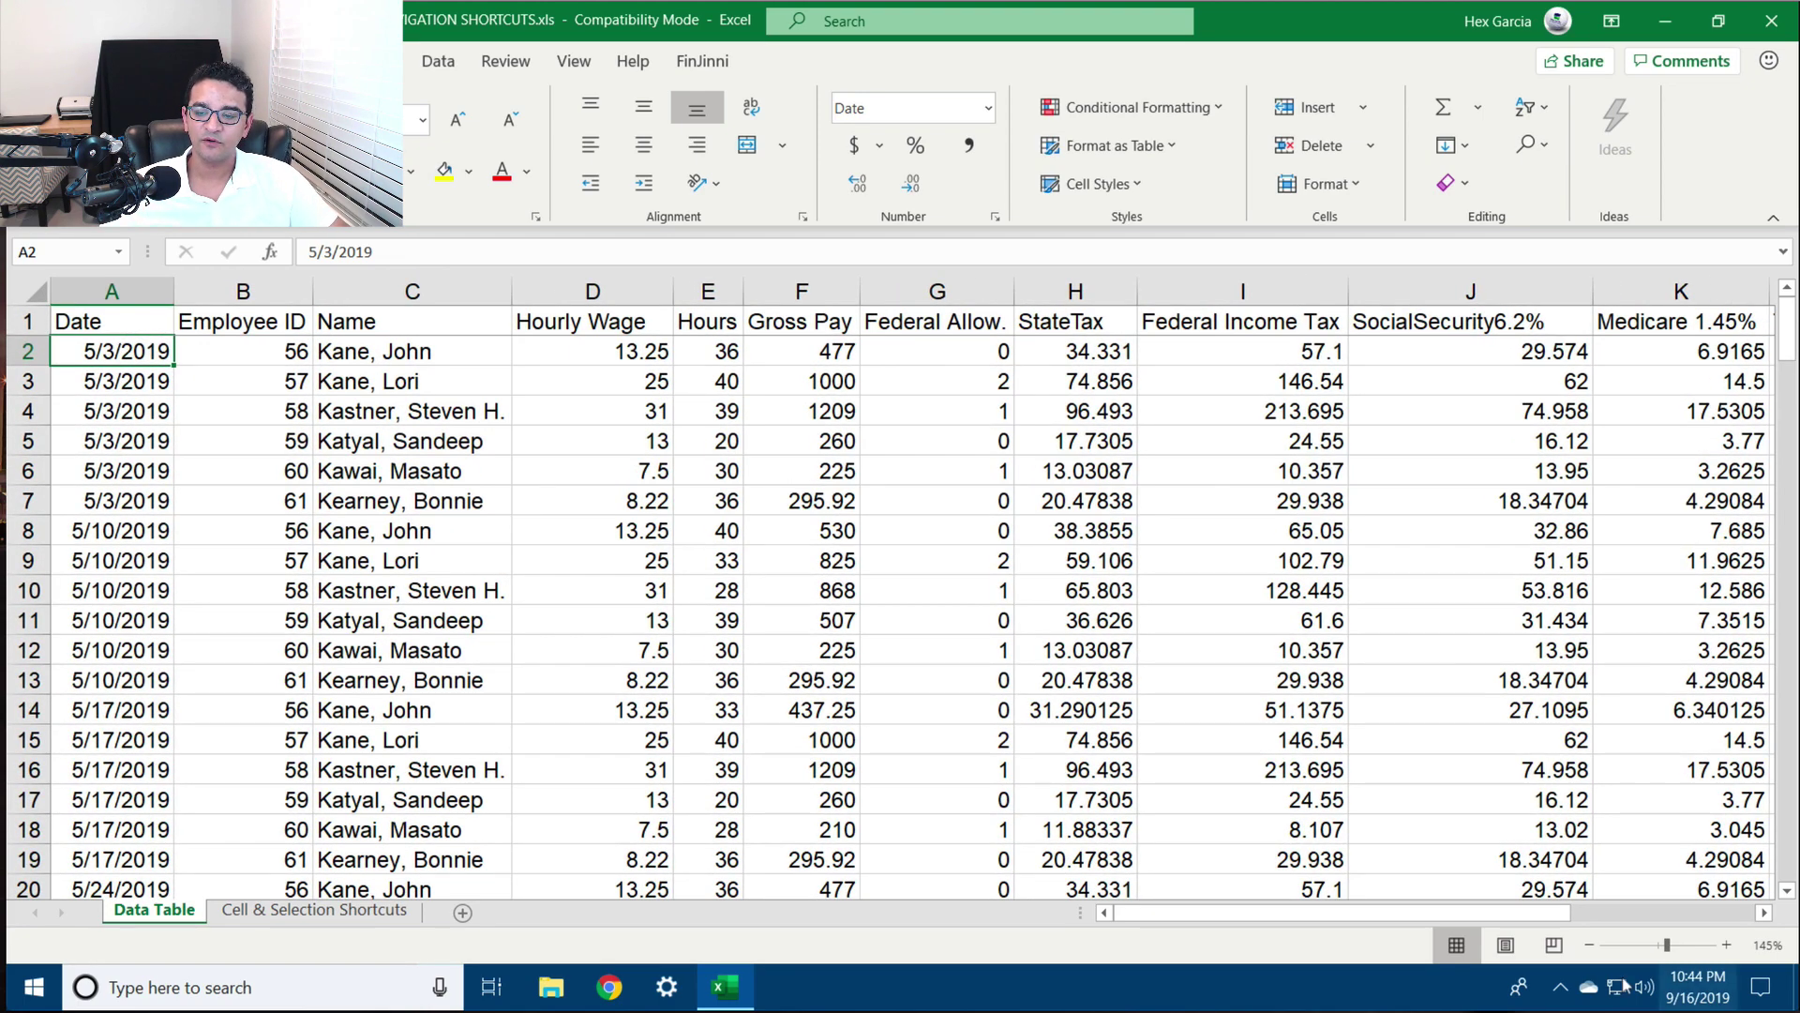
left_click_drag(1232, 915, 1455, 922)
left_click_drag(1617, 934, 1212, 921)
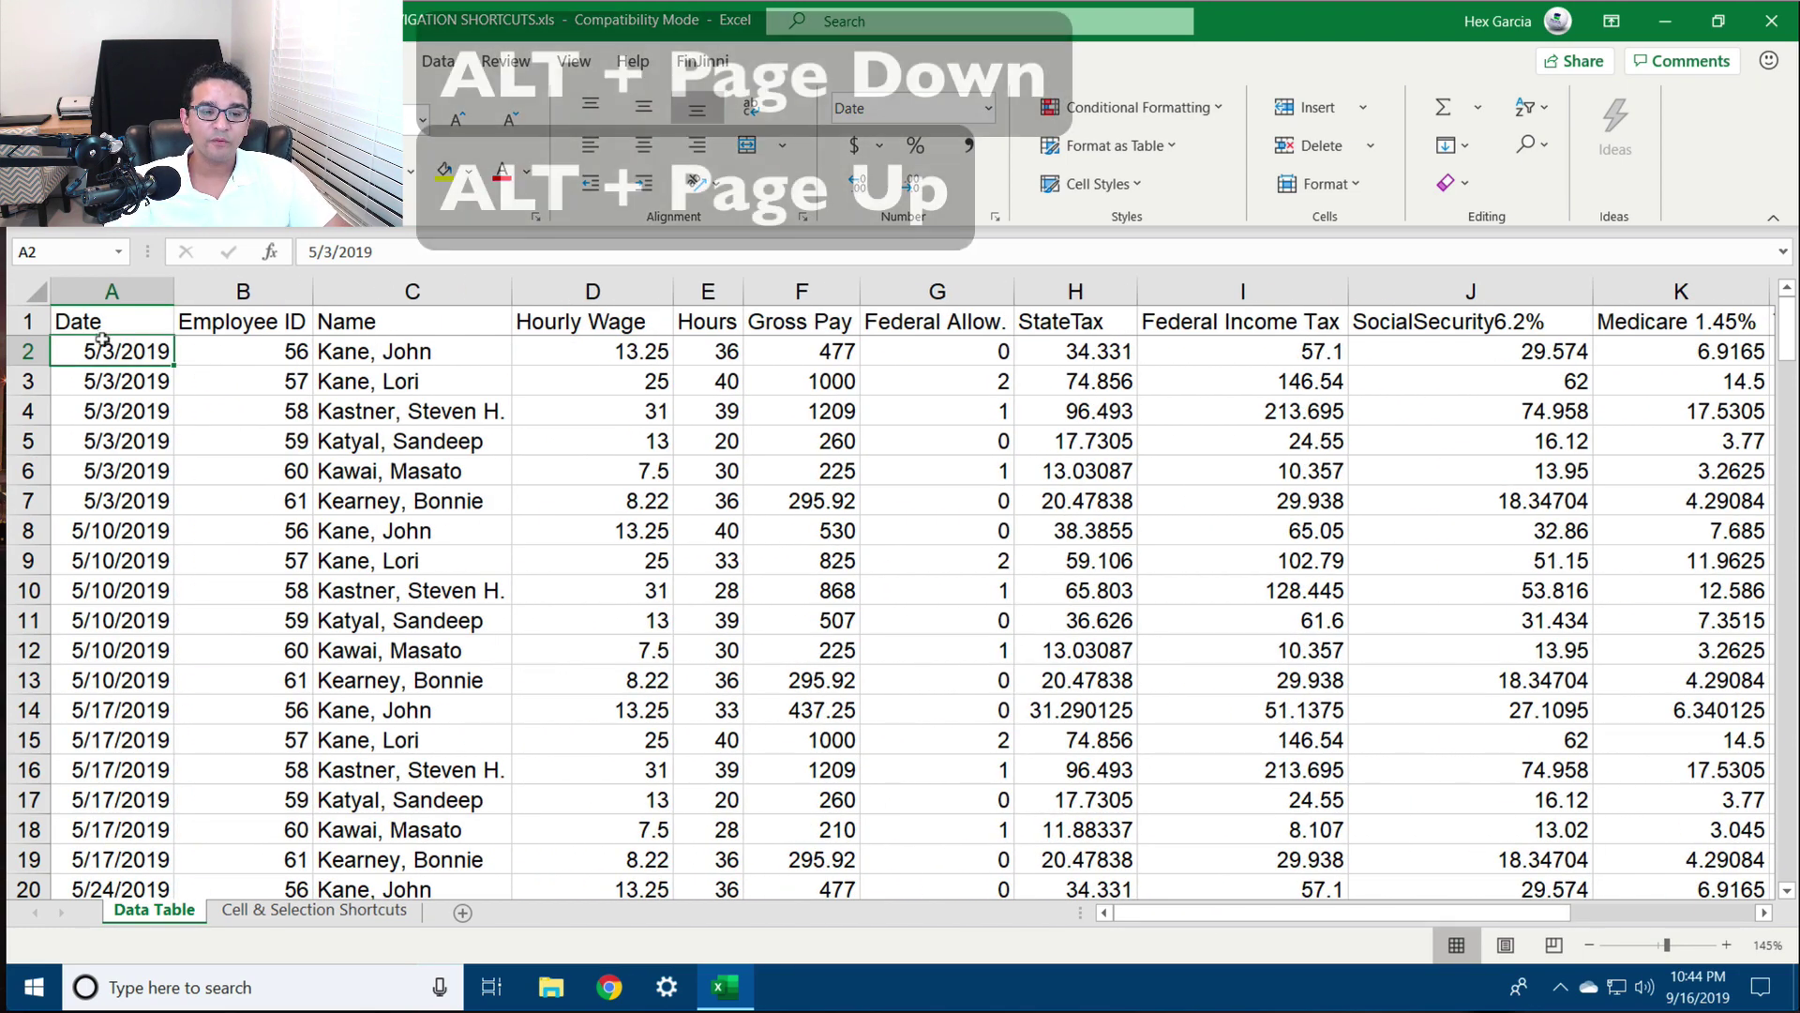
key("alt+Page_Down")
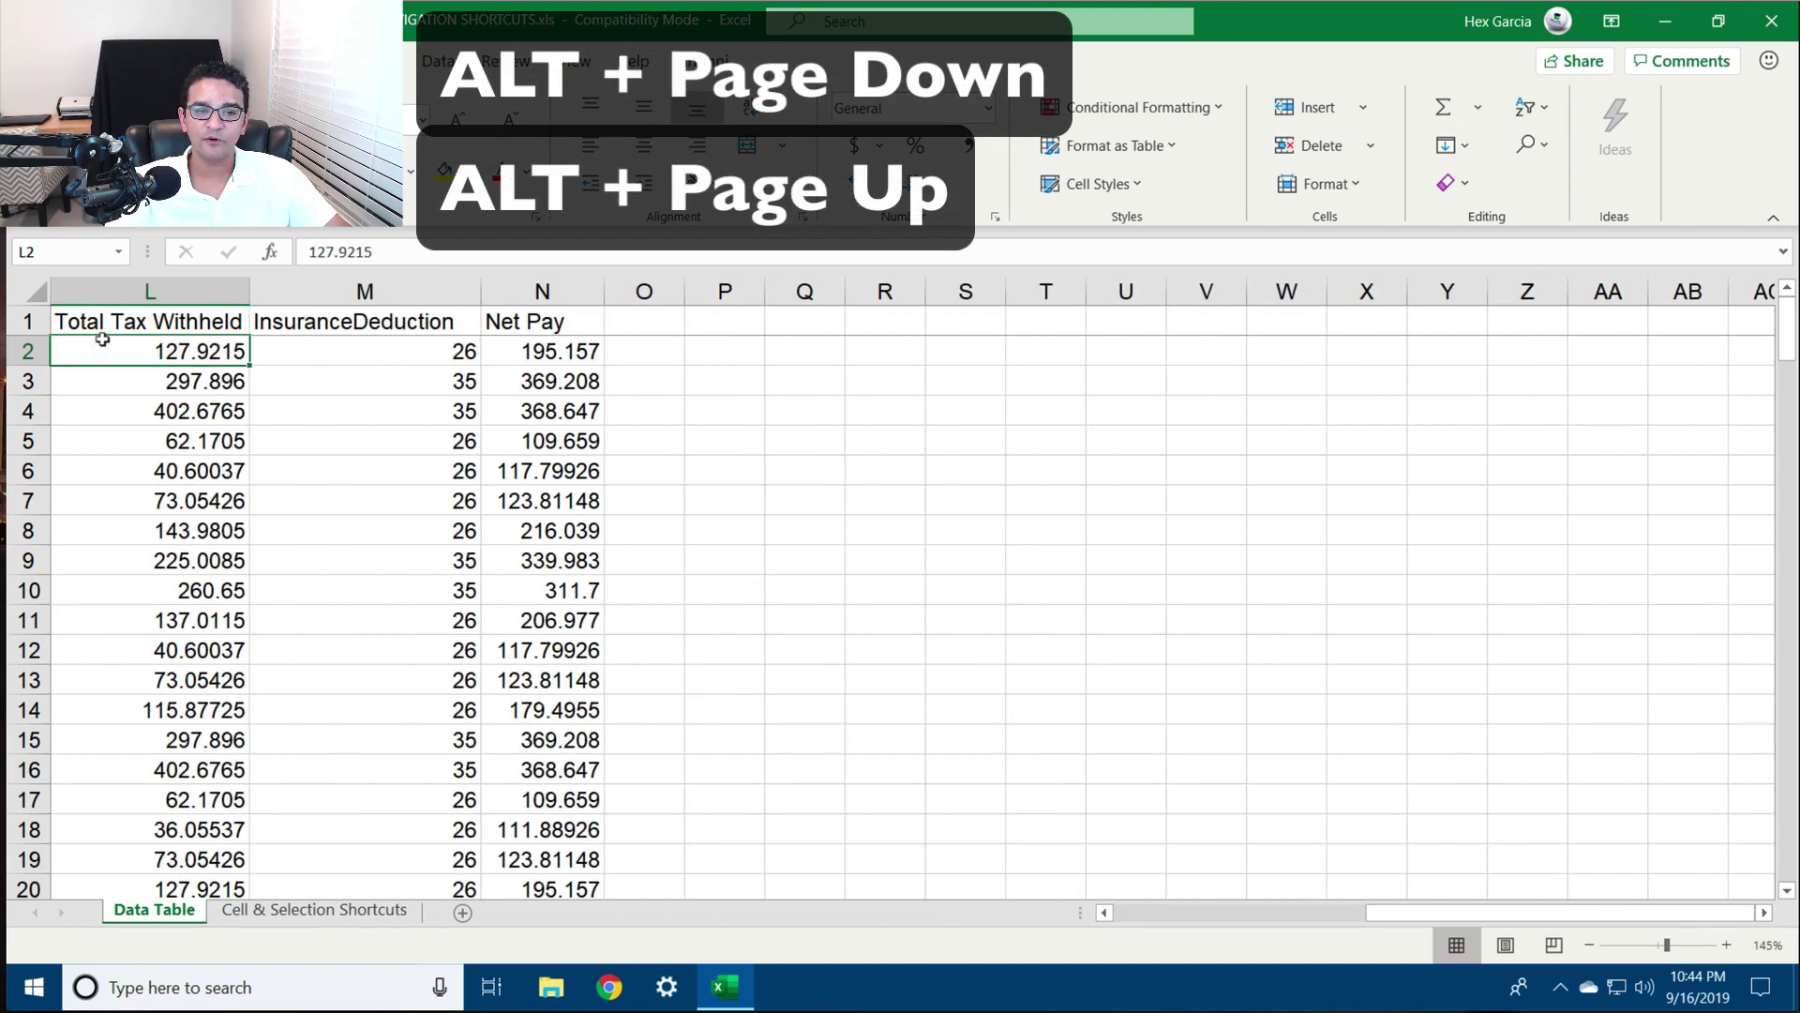
key("alt+Page_Up")
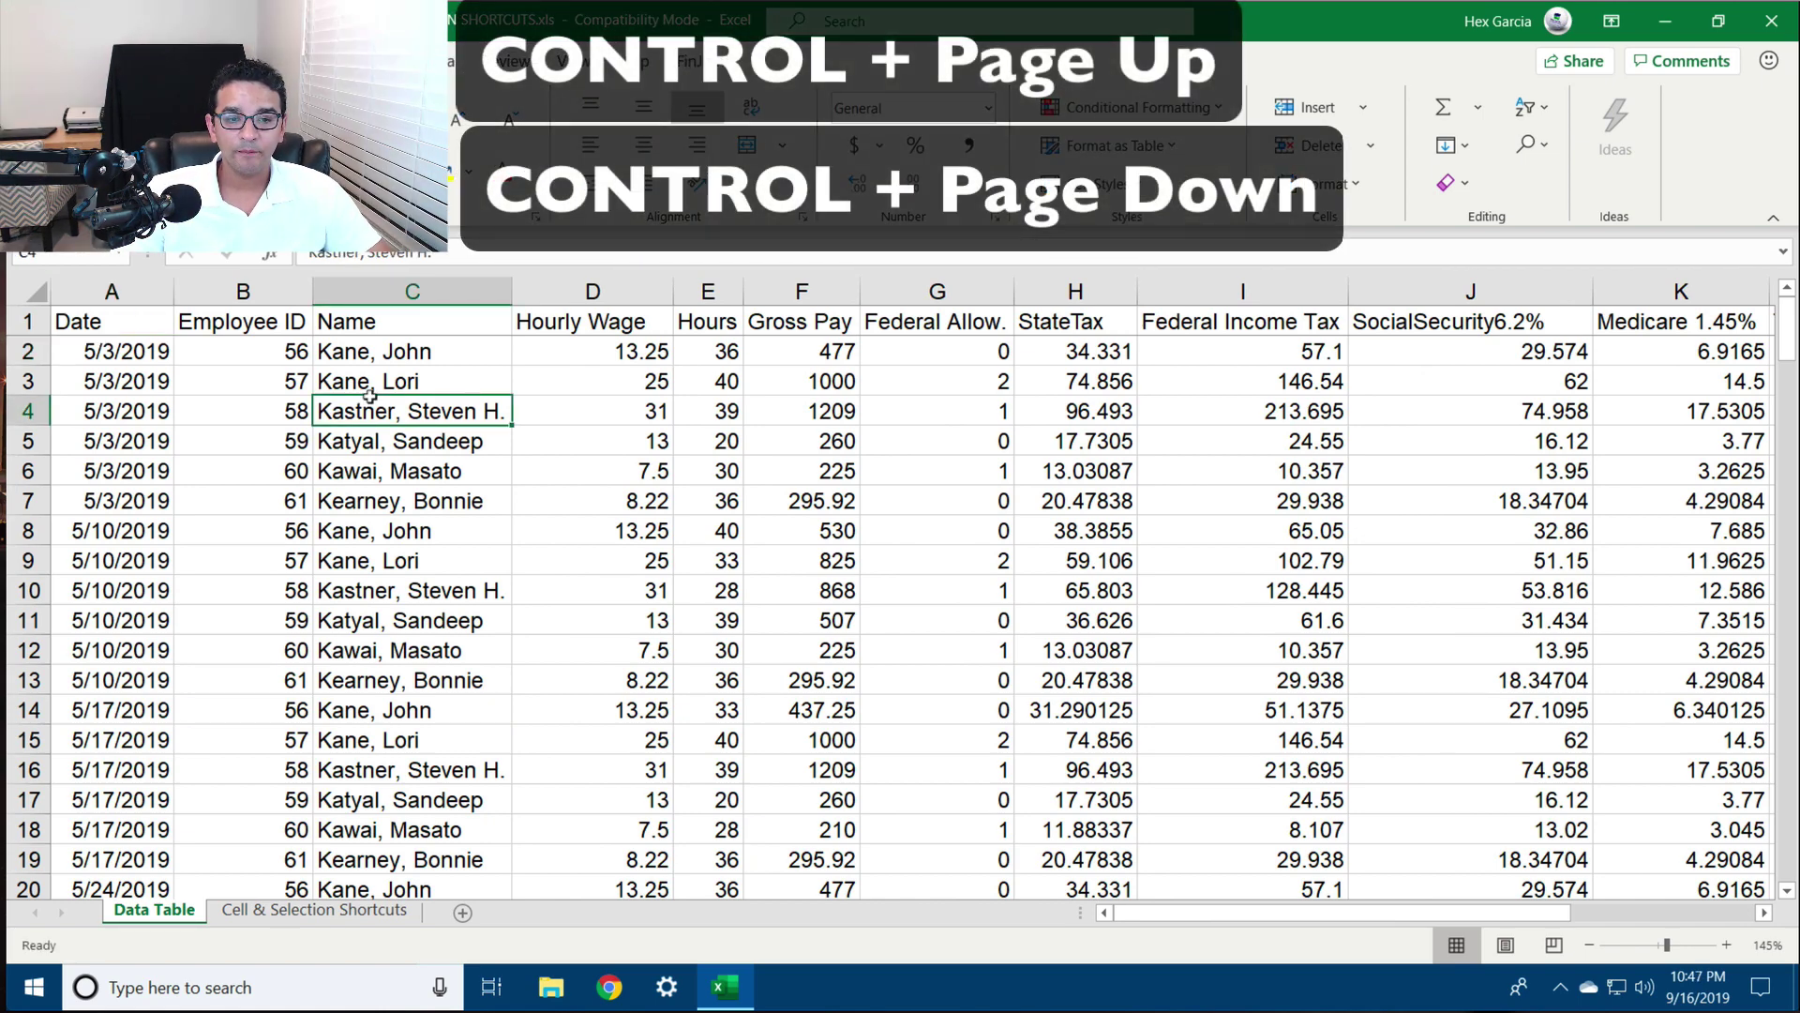
Switch from the Data Table sheet to the Cell & Selection Shortcuts sheet and back, twice
key("ctrl+Page_Down")
key("ctrl+Page_Up")
key("ctrl+Page_Down")
key("ctrl+Page_Up")
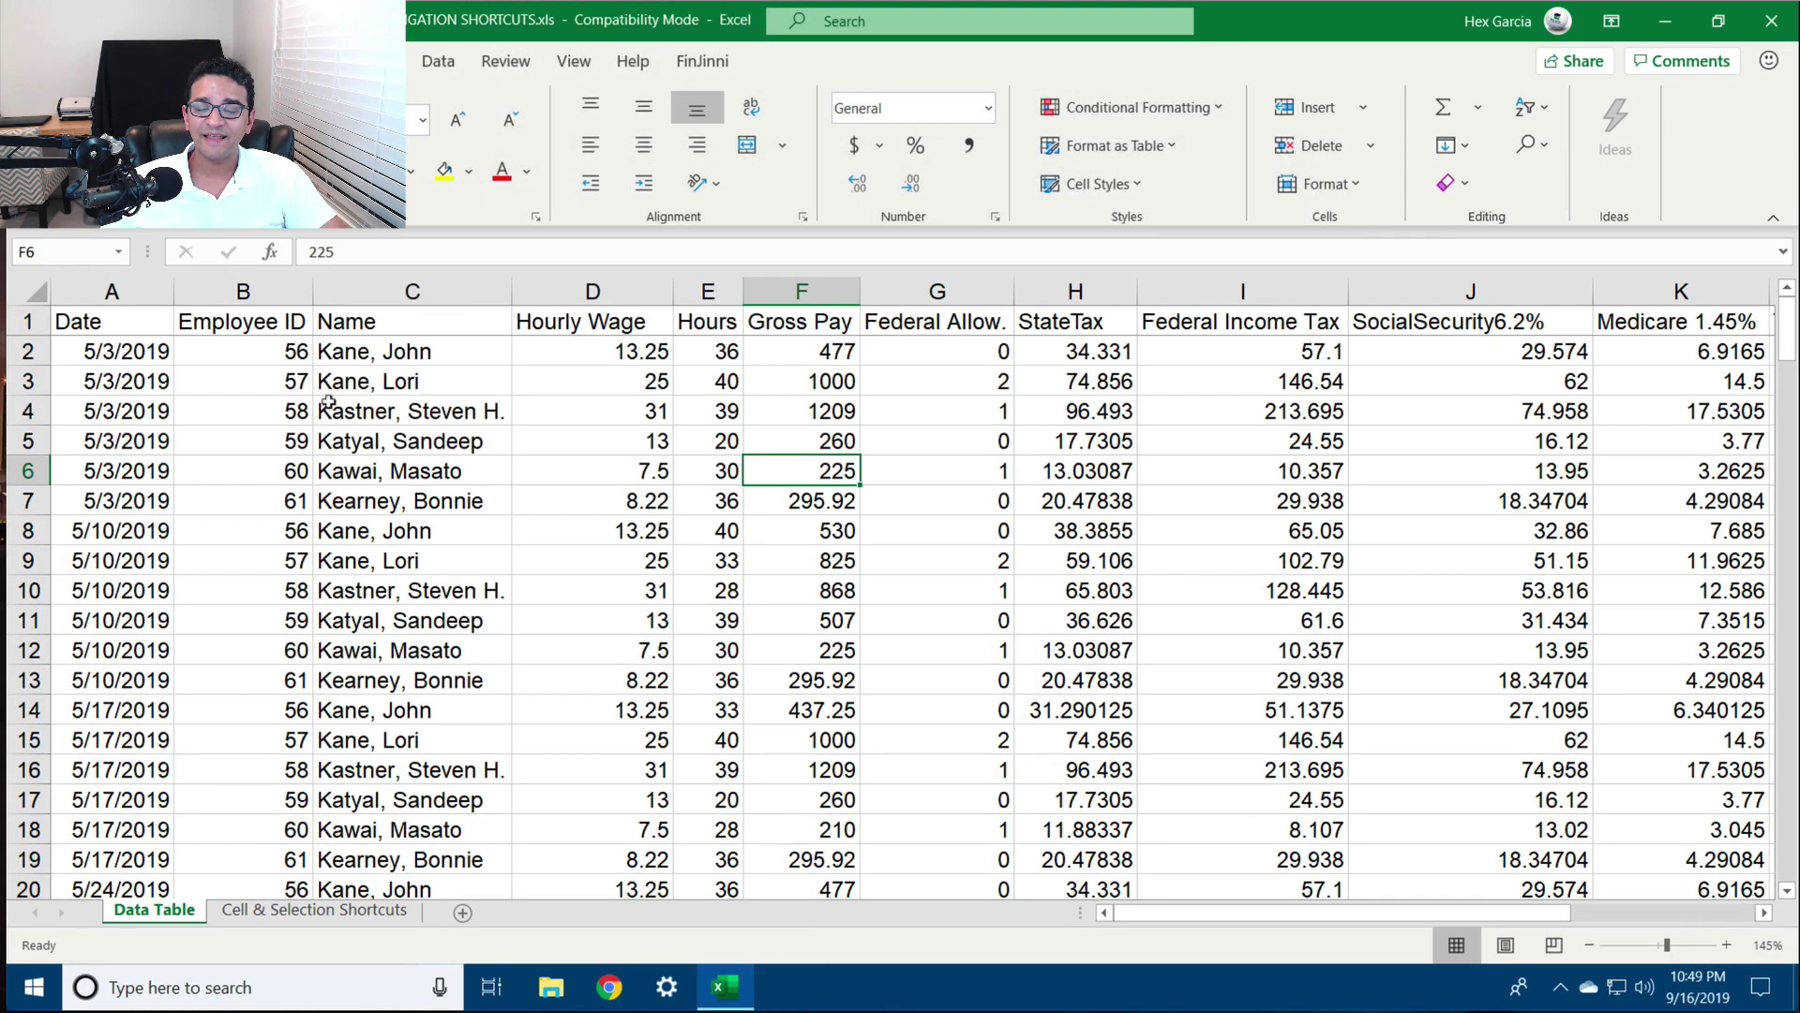
Select the range C4:I14 in the payroll table
left_click_drag(329, 403, 1266, 699)
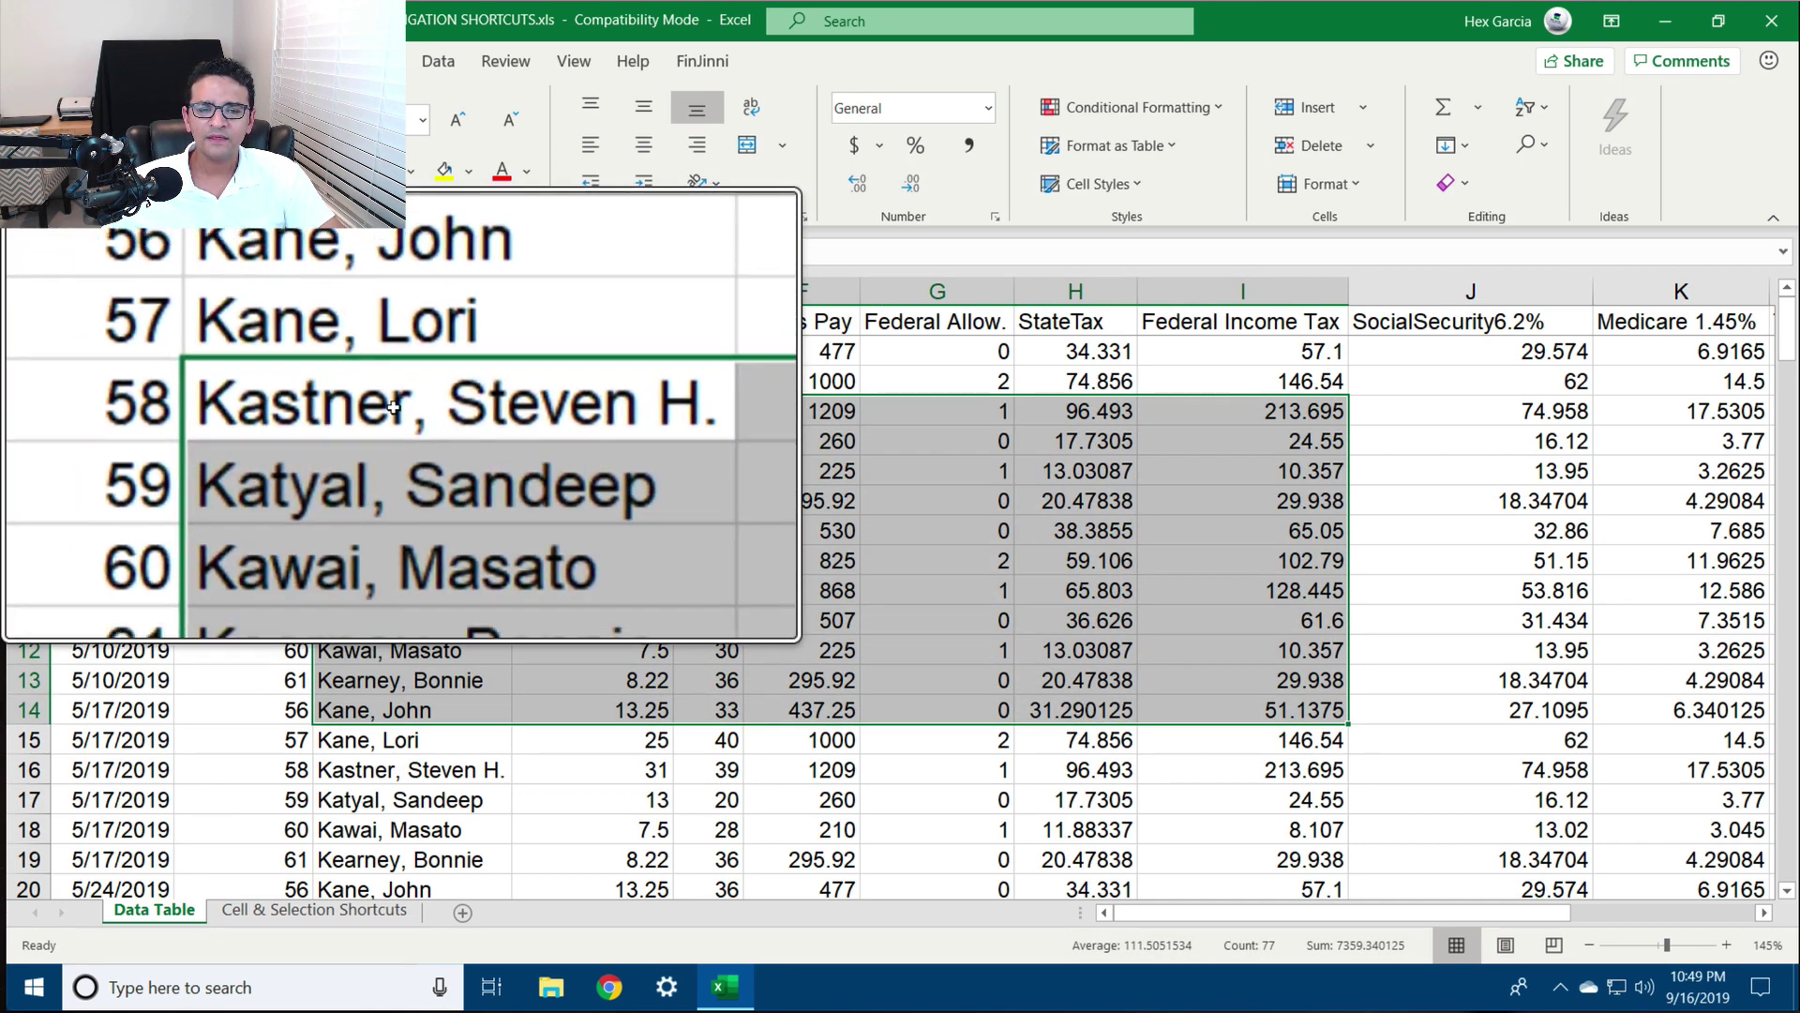
key("ctrl+q")
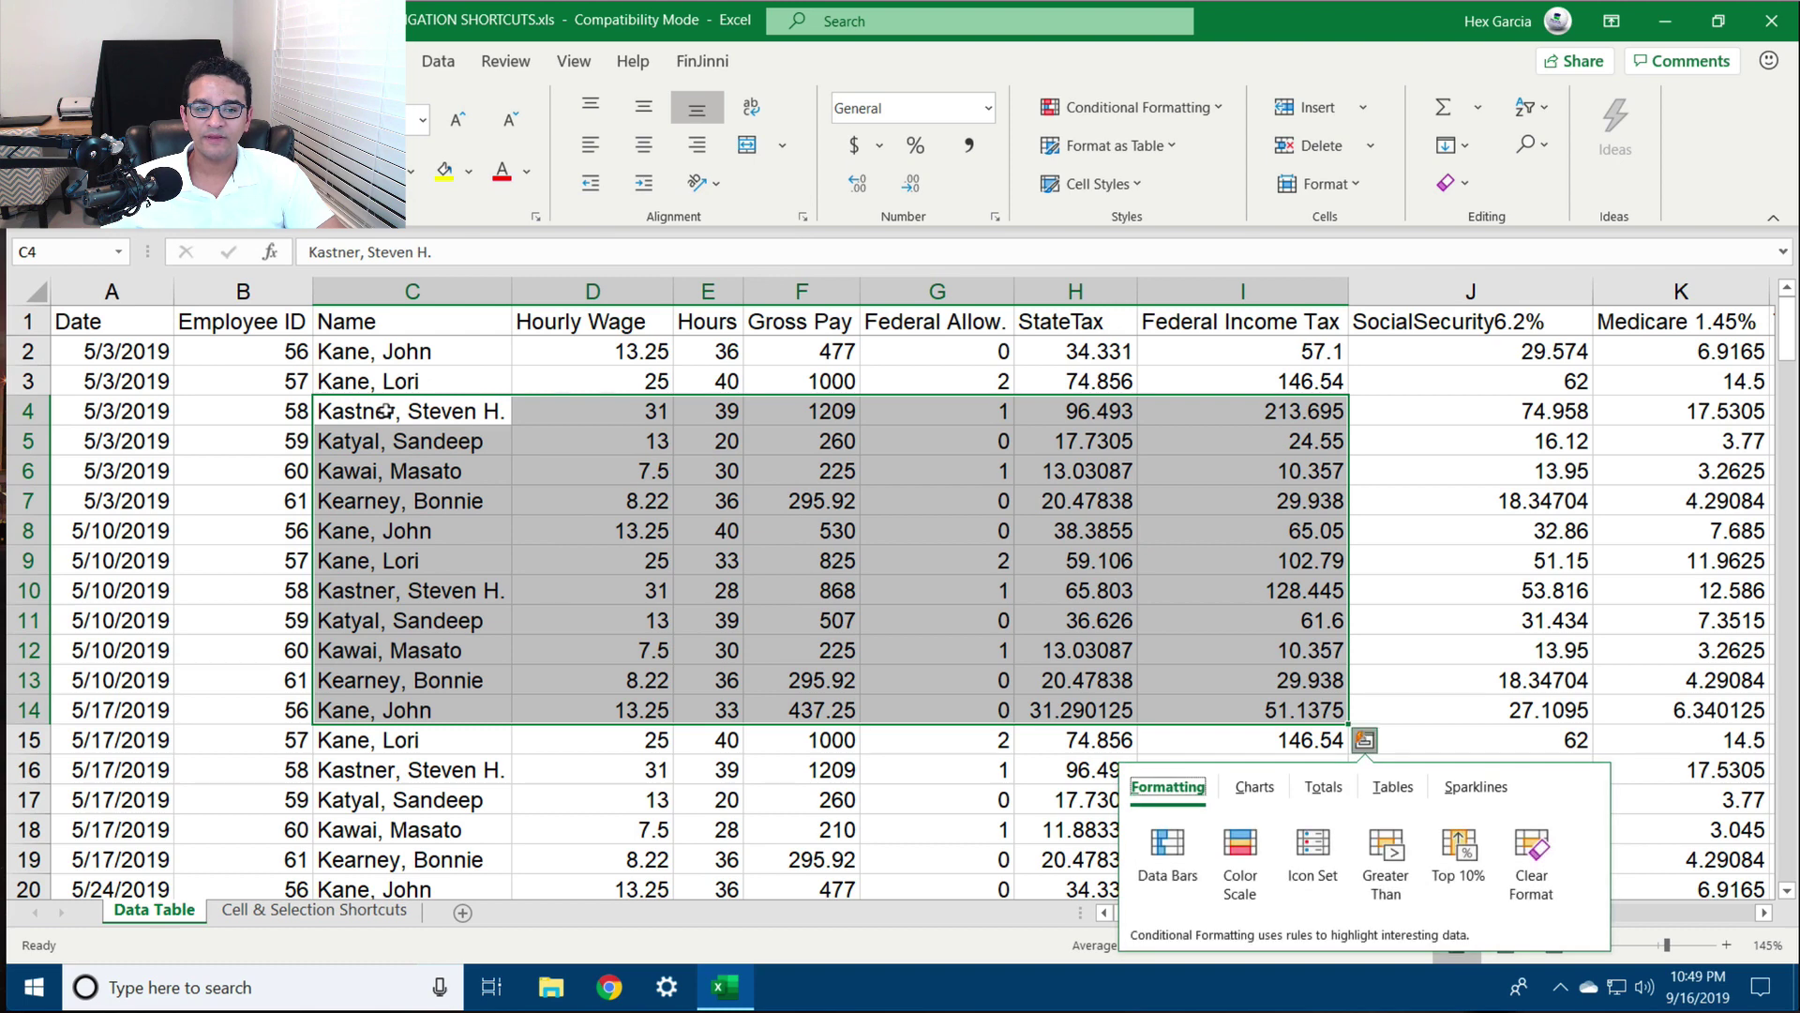
left_click_drag(385, 410, 1299, 712)
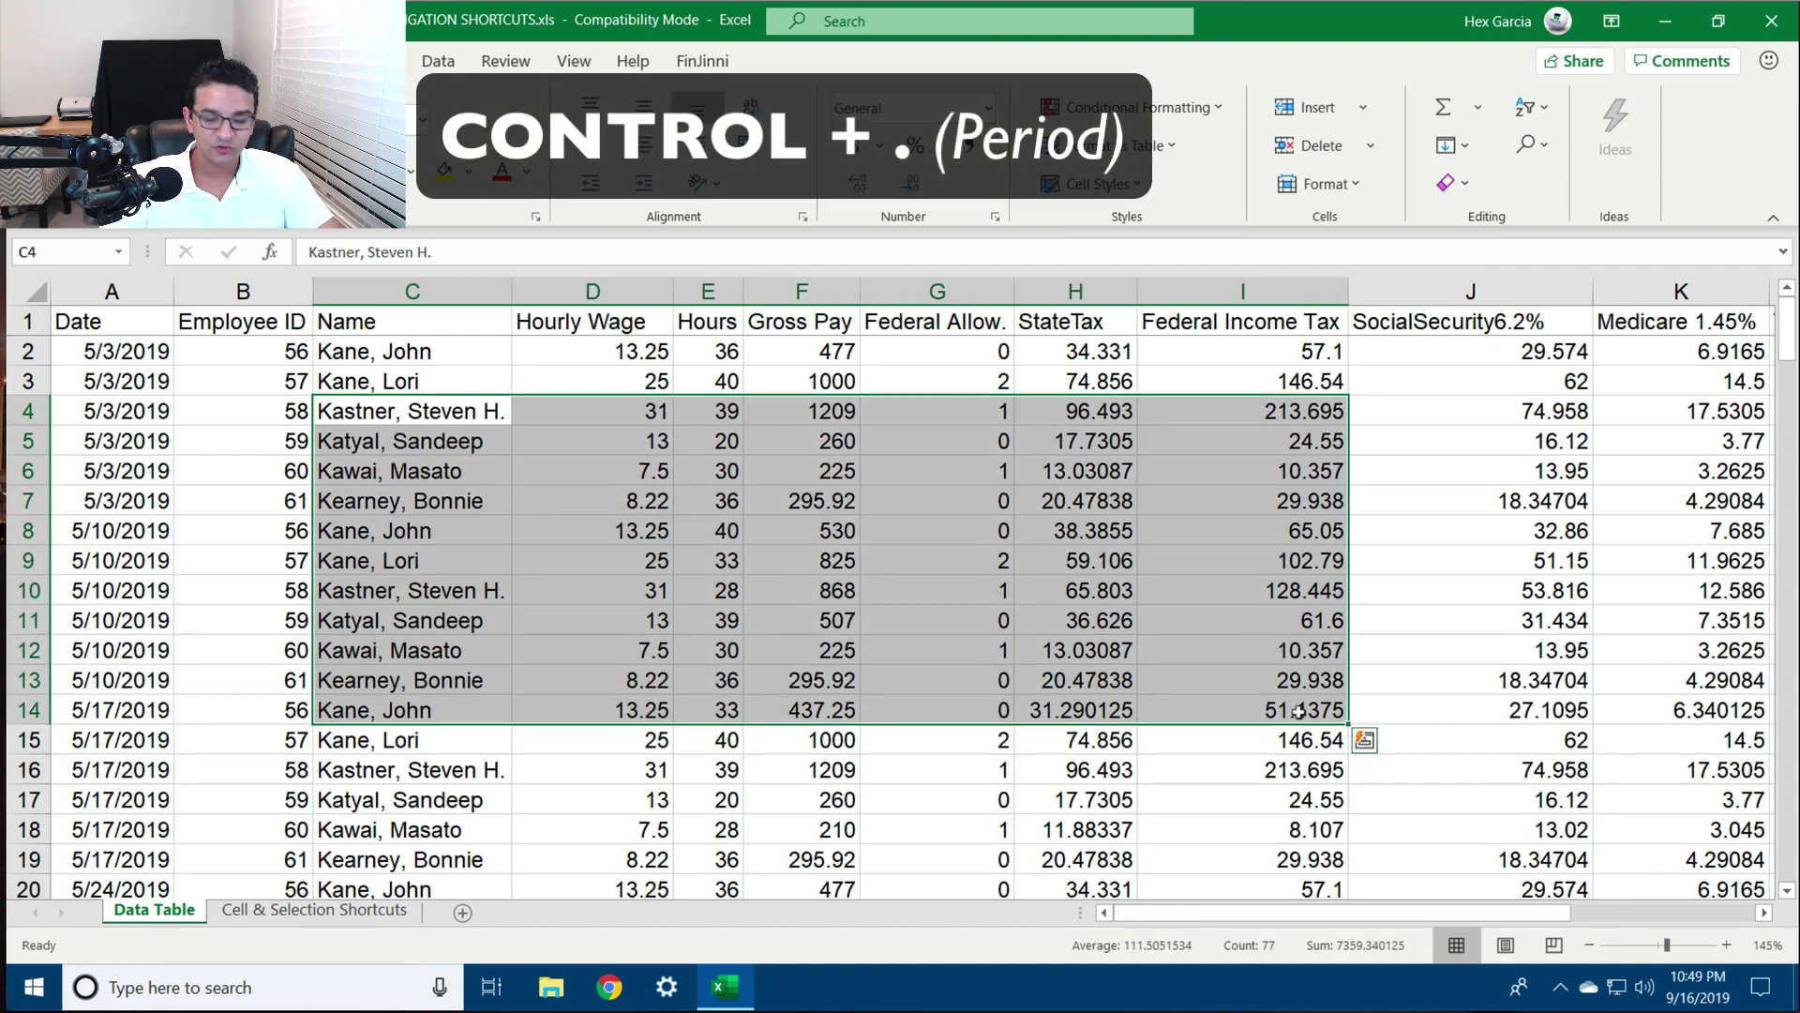
Cycle the active cell repeatedly through the corners of the selected range C4:I14
key("ctrl+period")
key("ctrl+period")
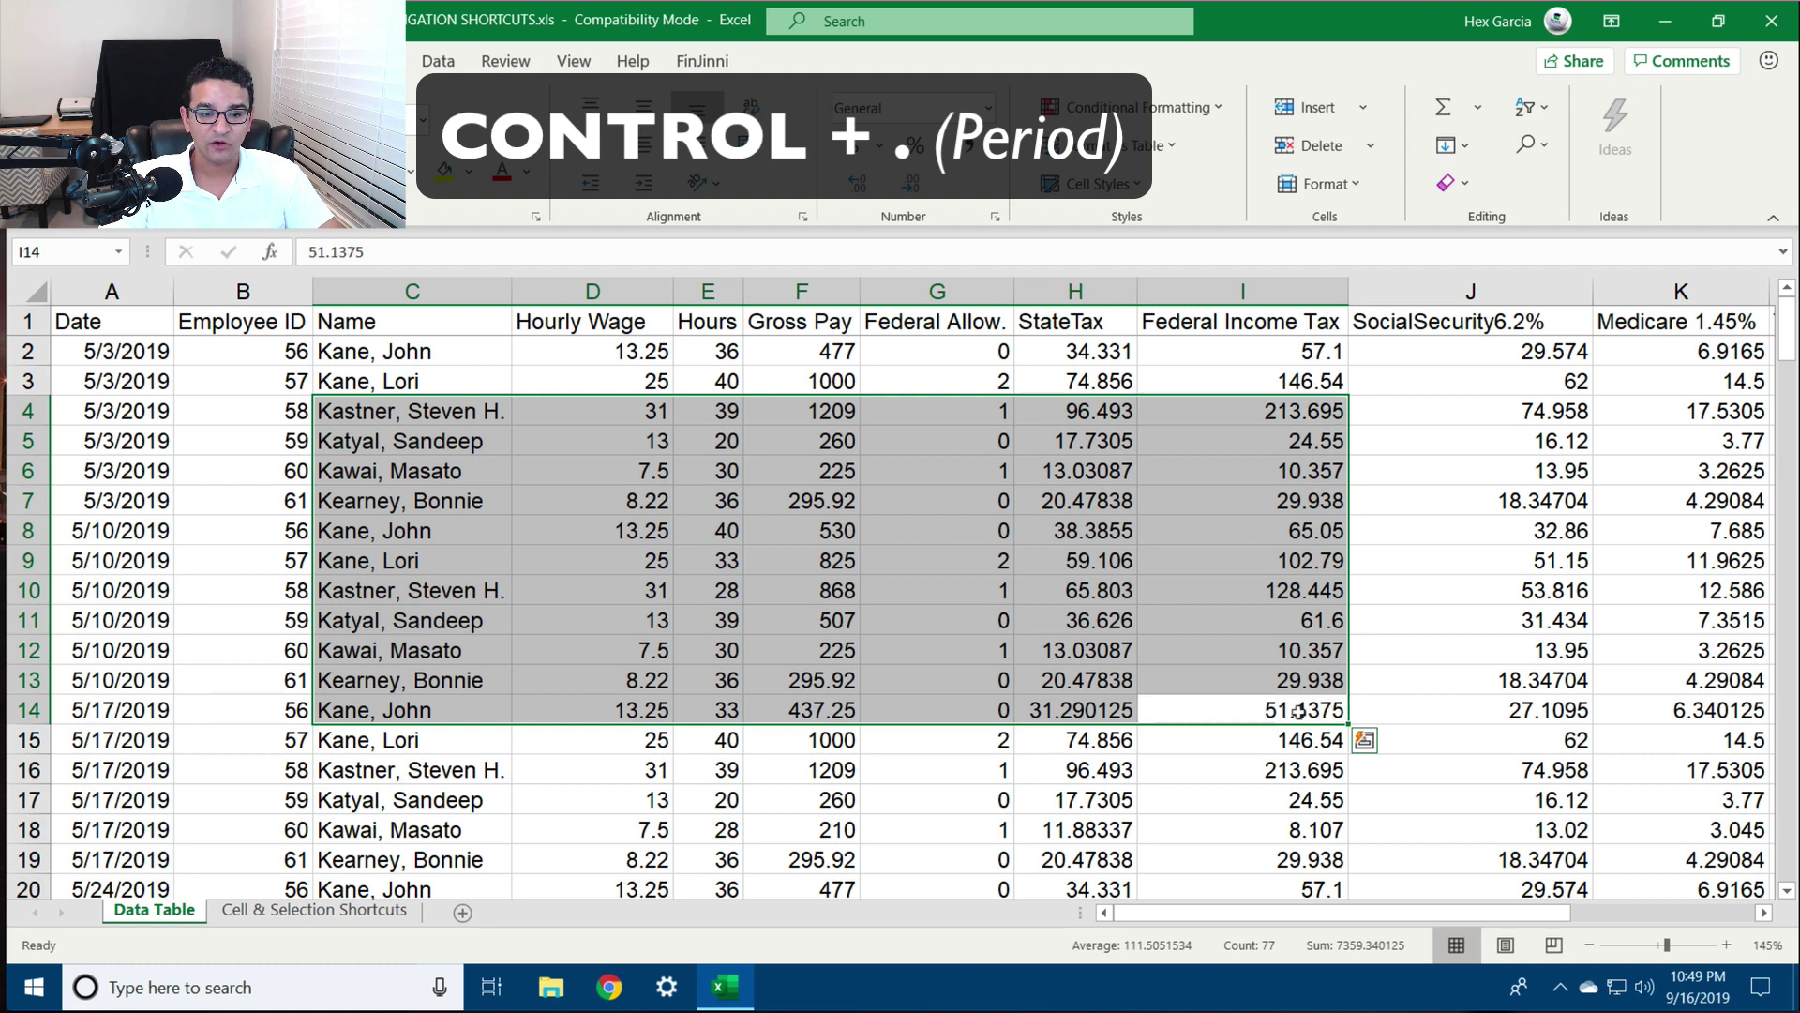
key("ctrl+period")
key("ctrl+period")
key("ctrl+period")
key("ctrl+period")
key("ctrl+period")
key("ctrl+period")
key("ctrl+period")
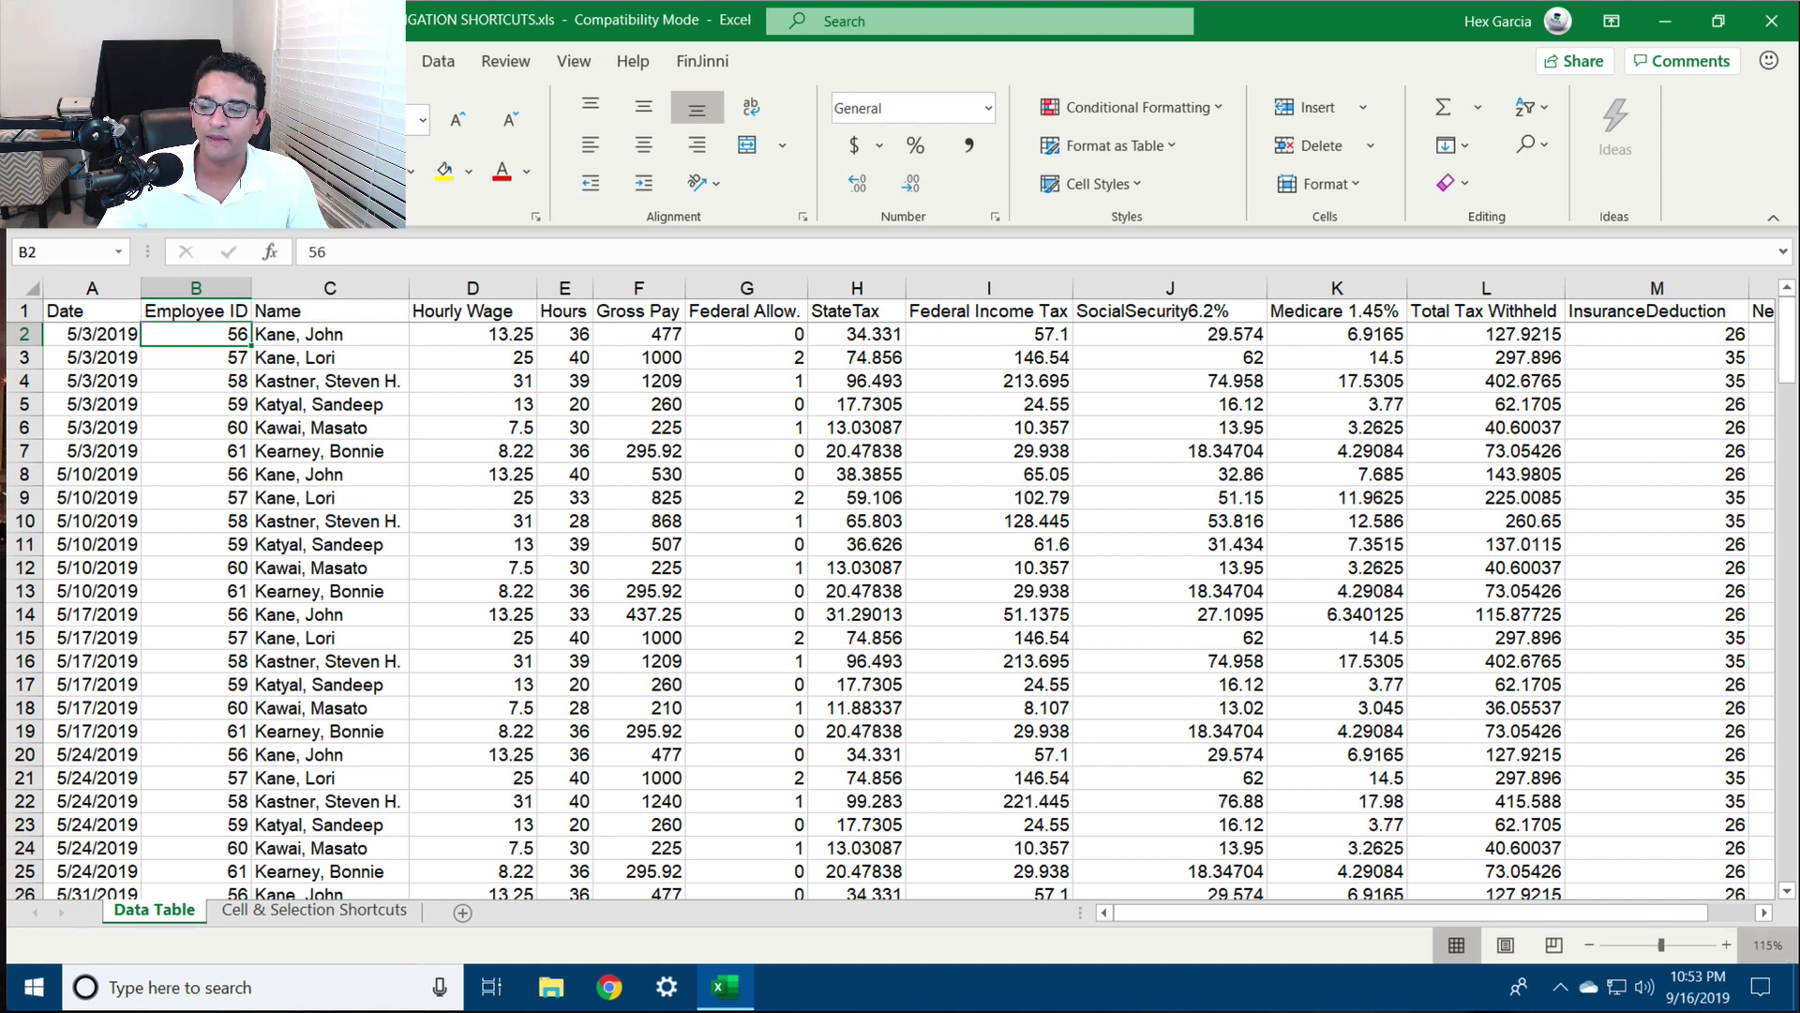
Select the entire Net Pay column N, starting from cell N12
left_click(1762, 913)
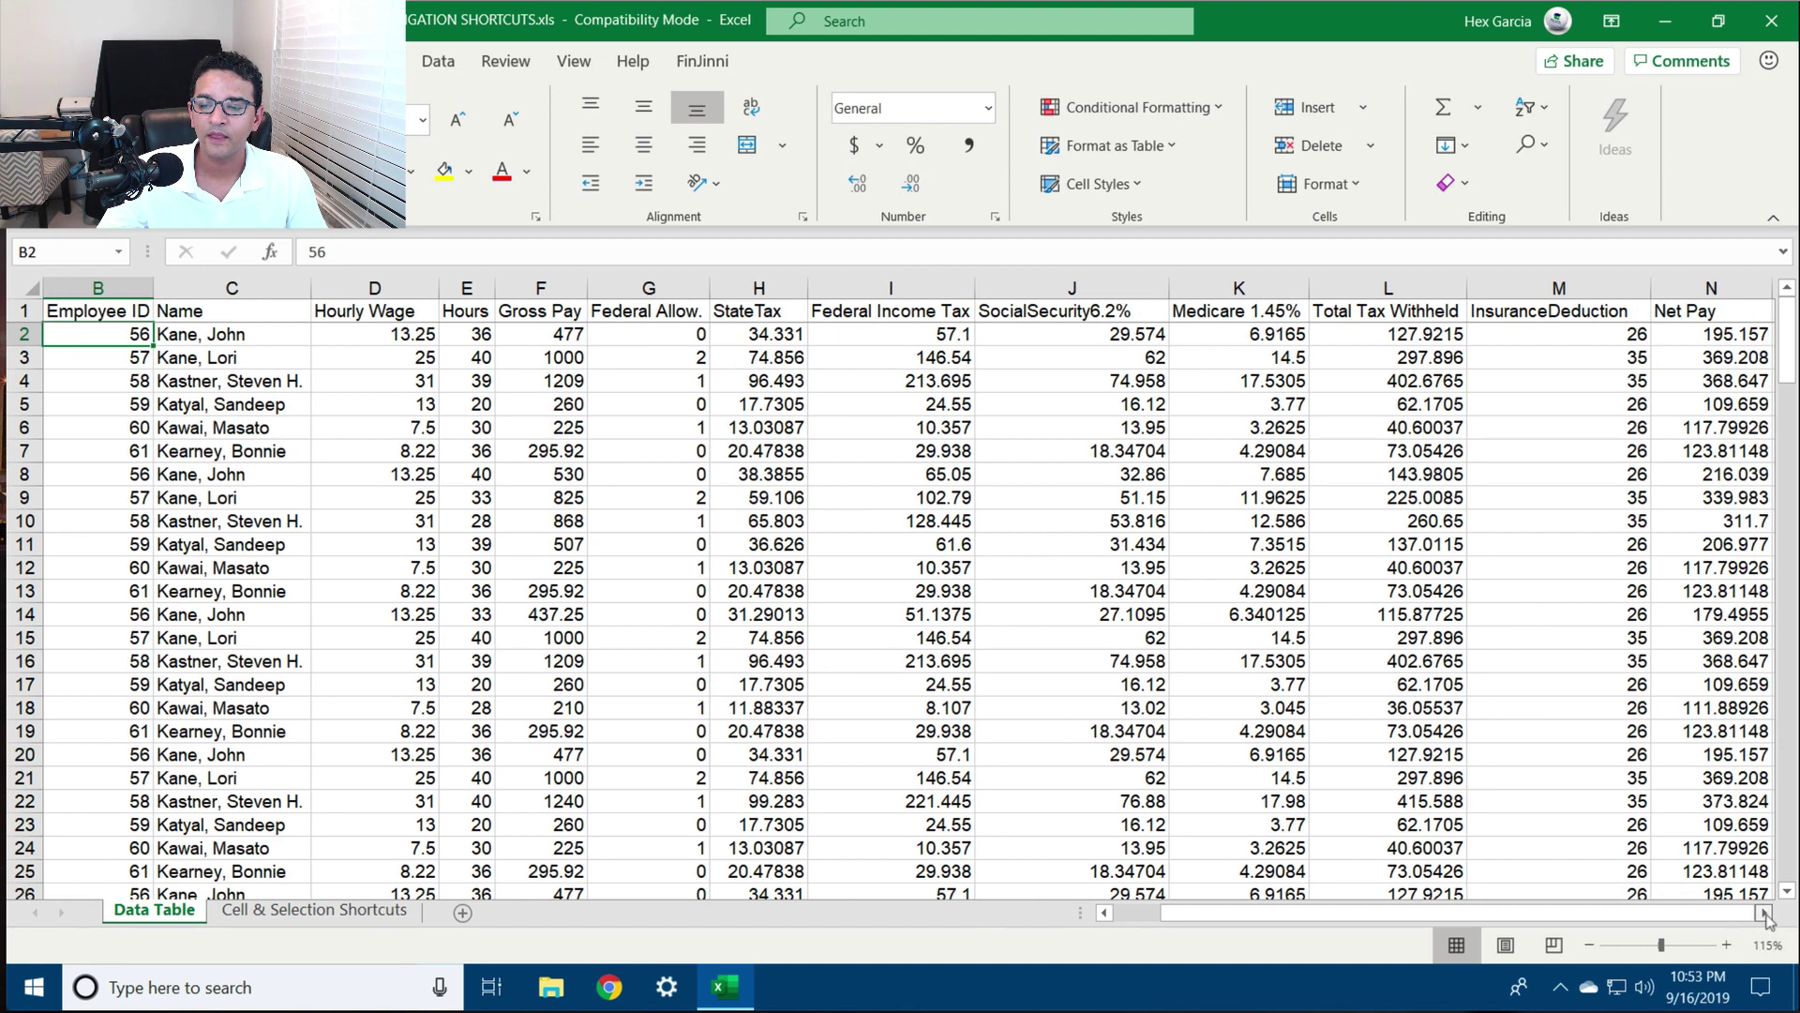
scroll(1764, 912, "right", 4)
left_click(1239, 276)
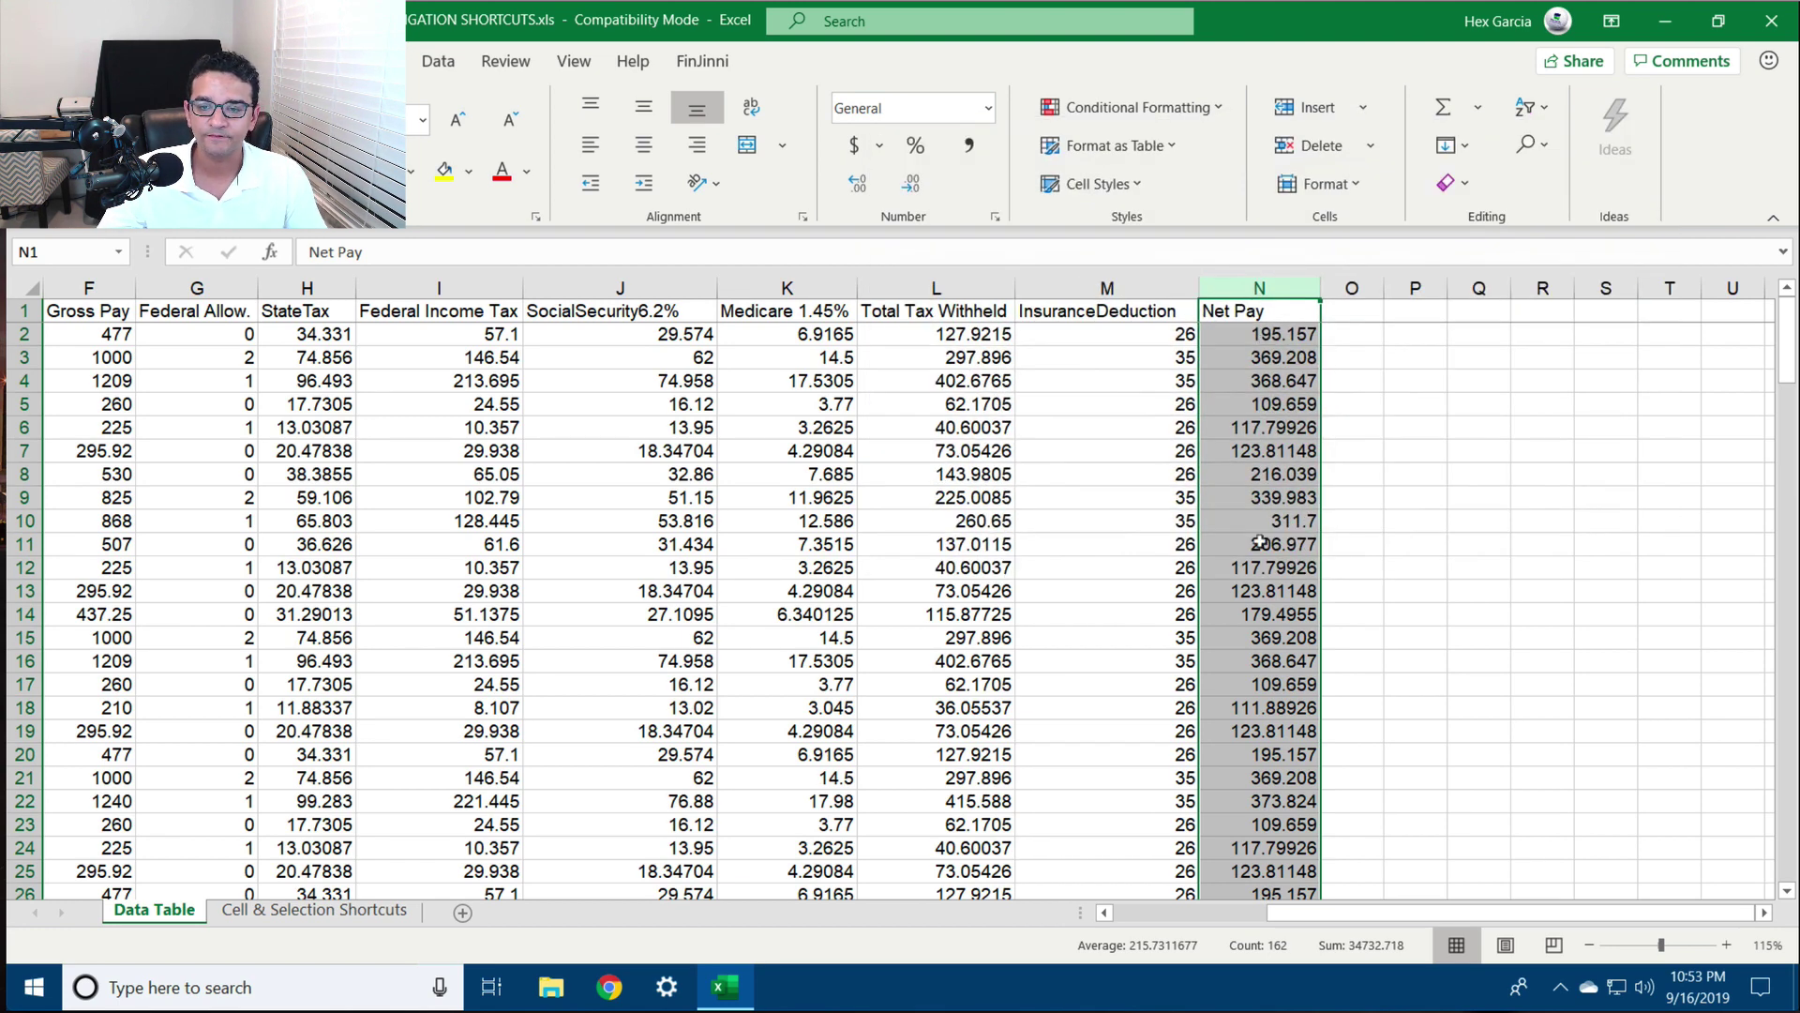
left_click(1247, 567)
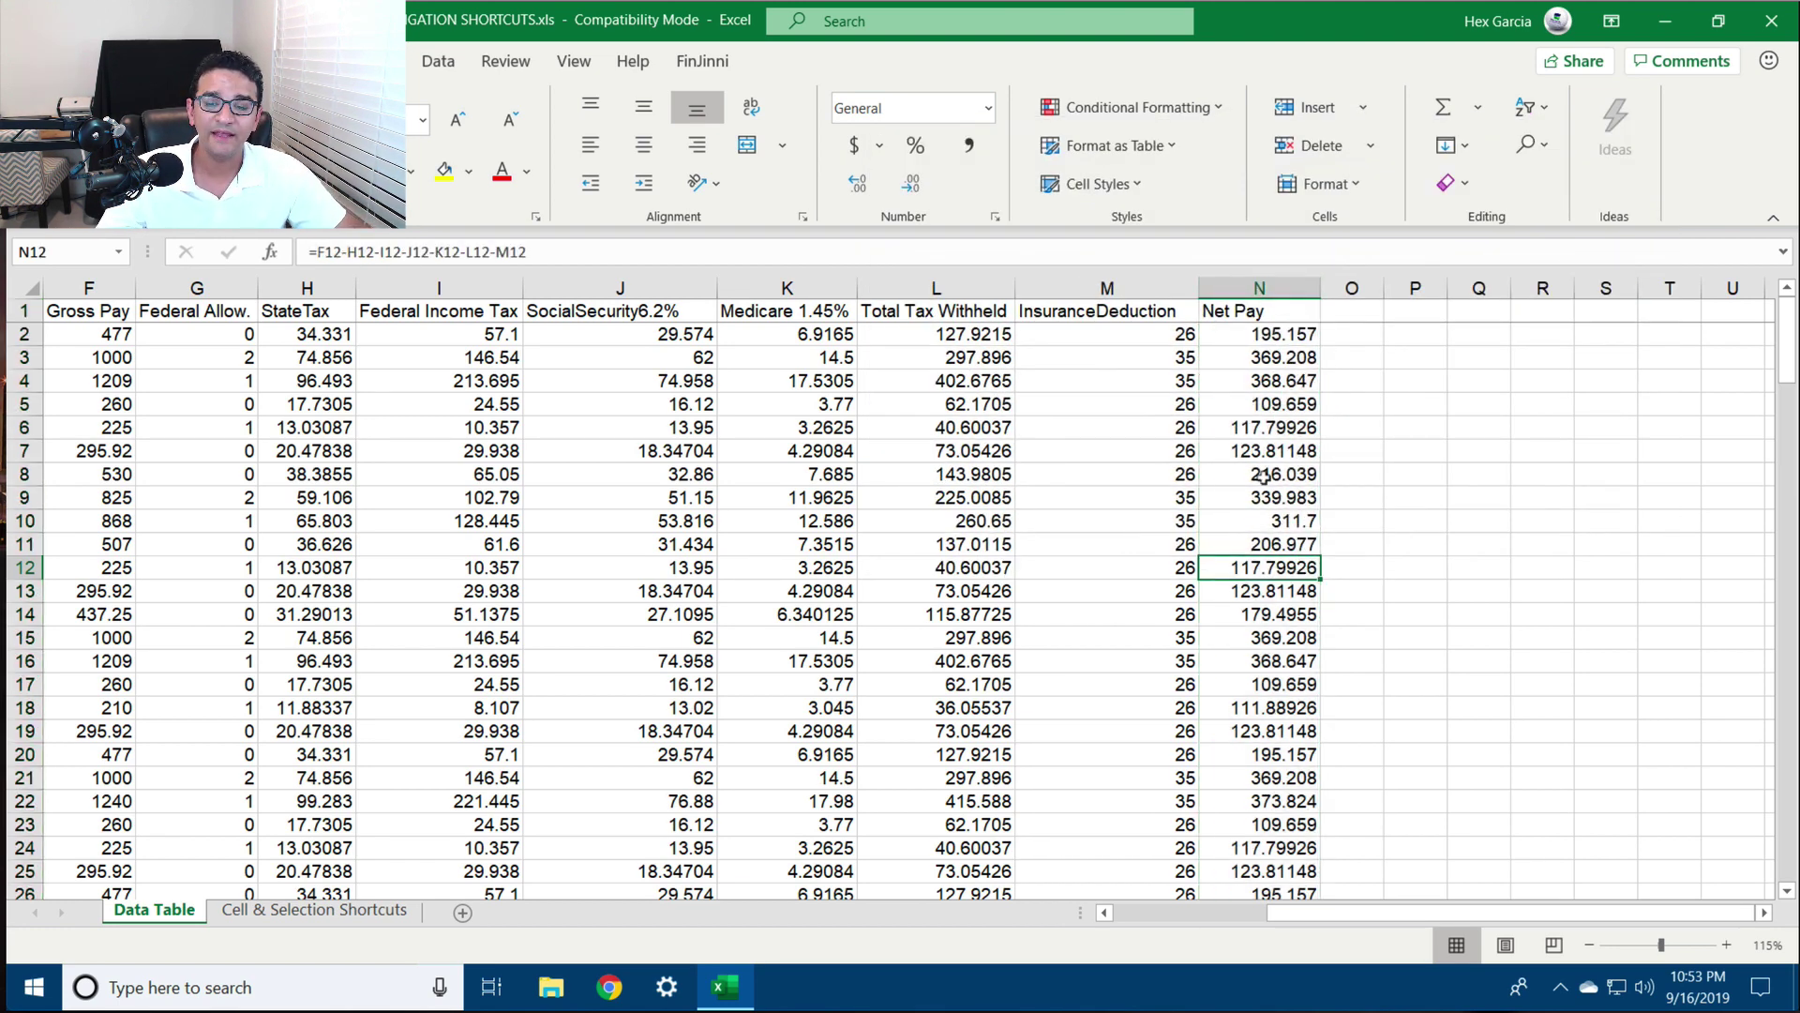
key("ctrl+space")
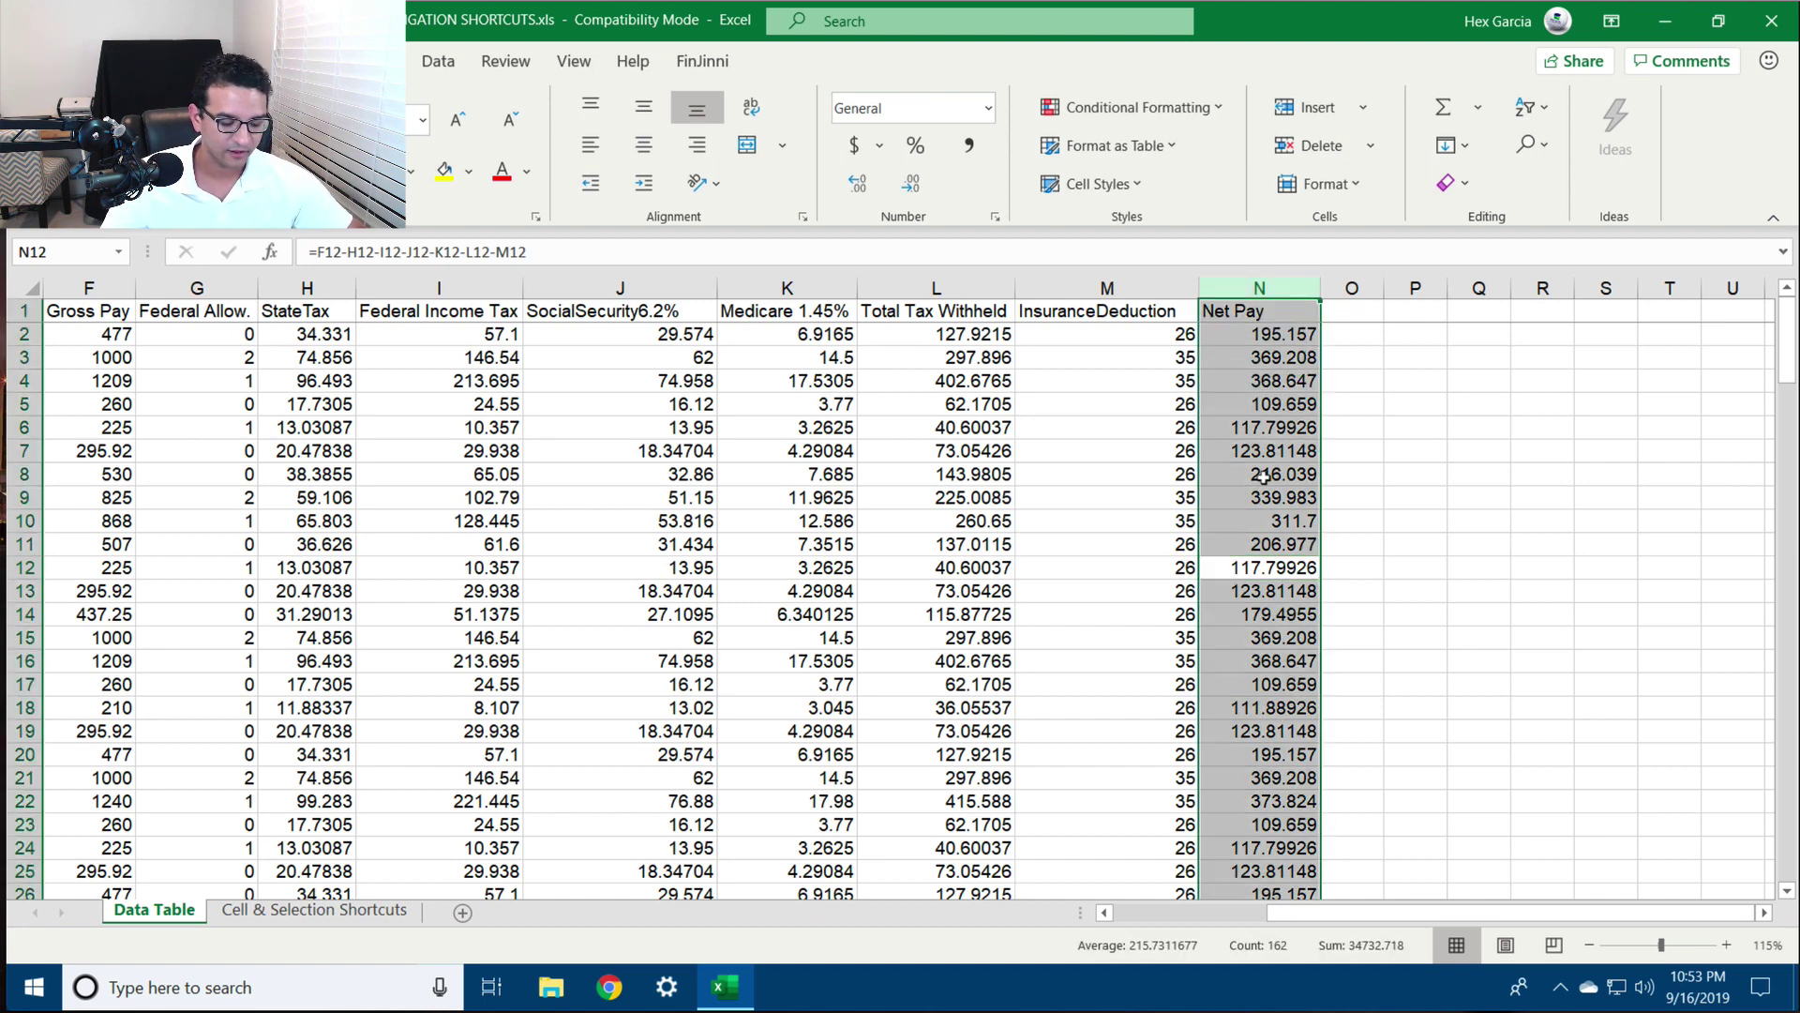
Copy the selected Net Pay column and paste it with its formulas at P1
key("ctrl+c")
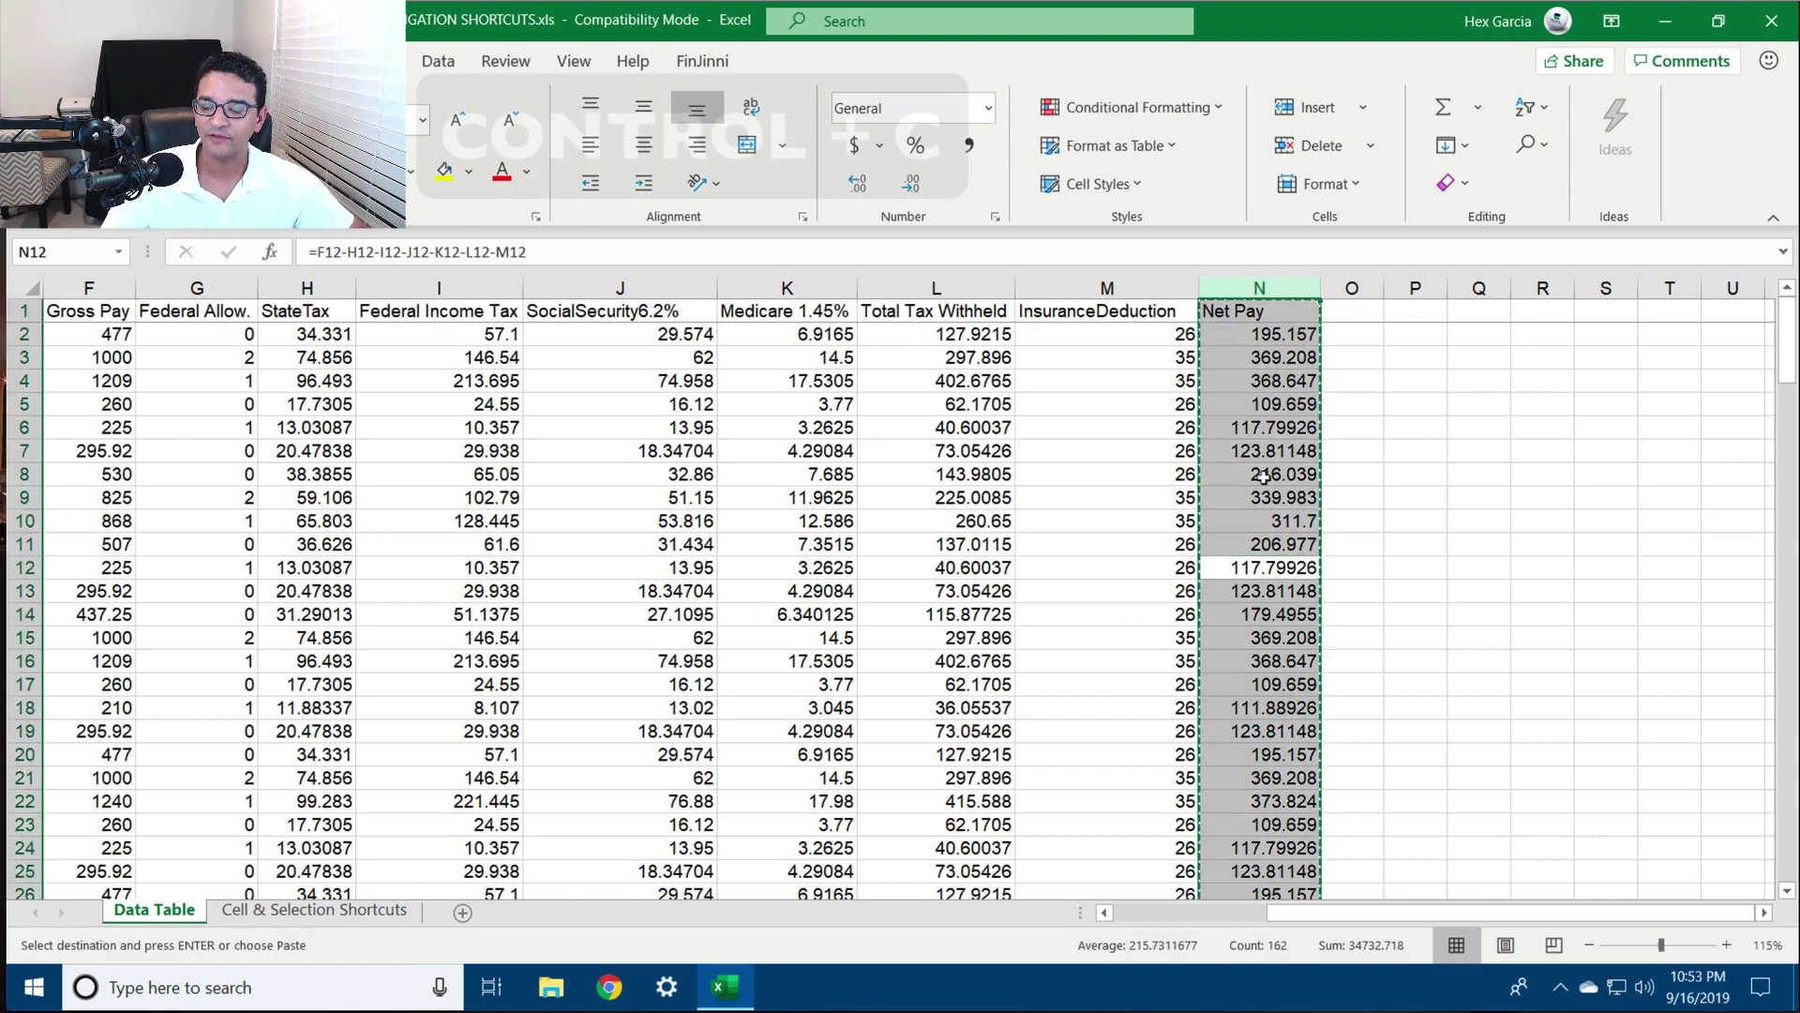
left_click(1422, 306)
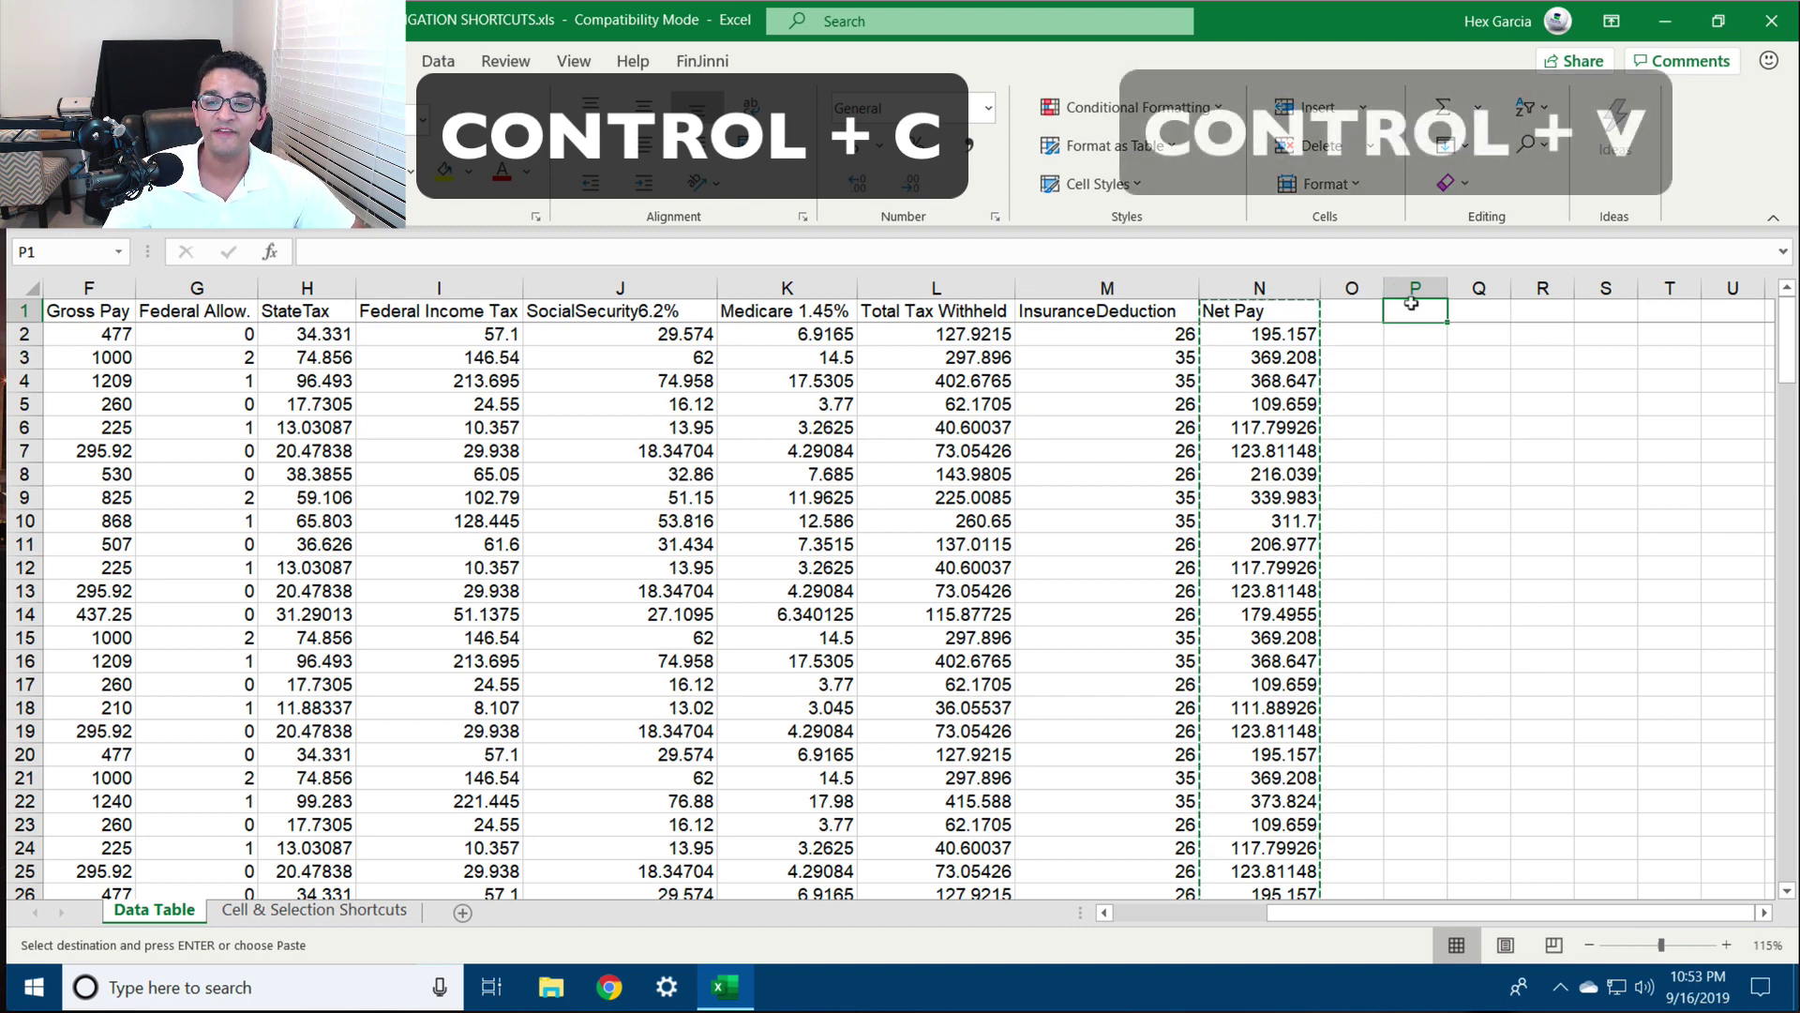
key("ctrl+v")
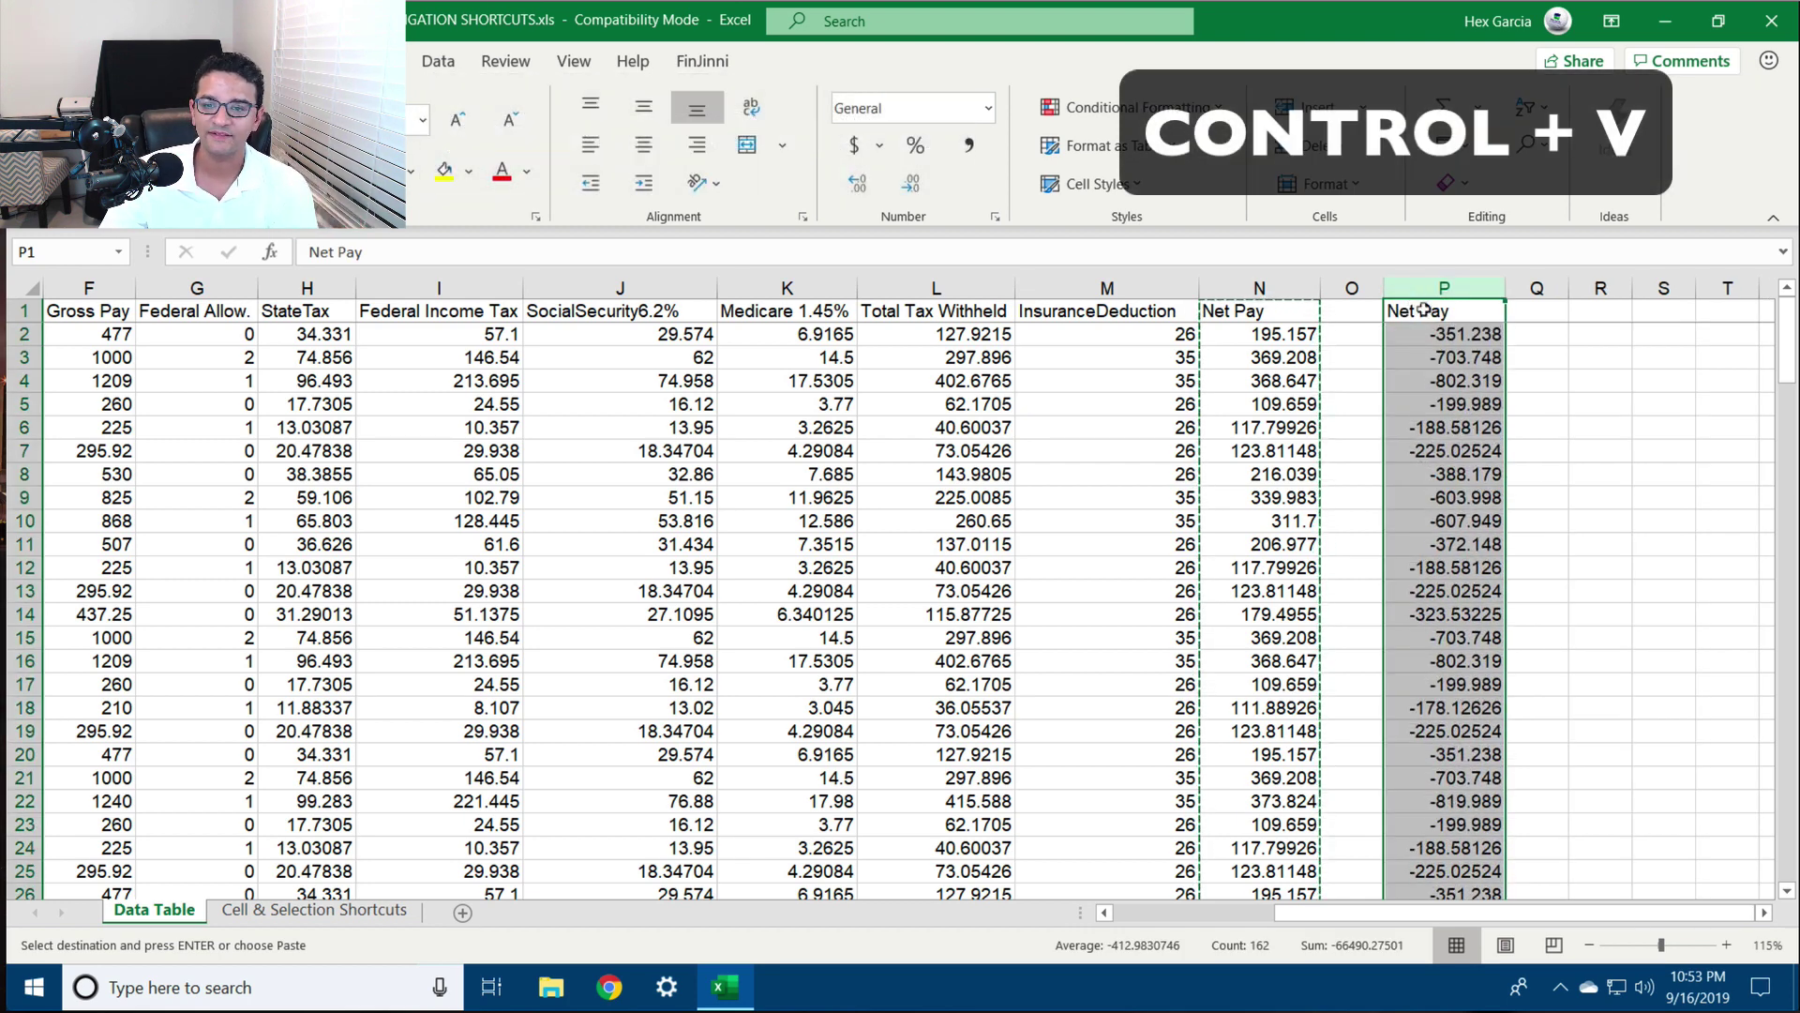
Compare the pasted formula in P2 with the original Net Pay formula in N2
key("Down")
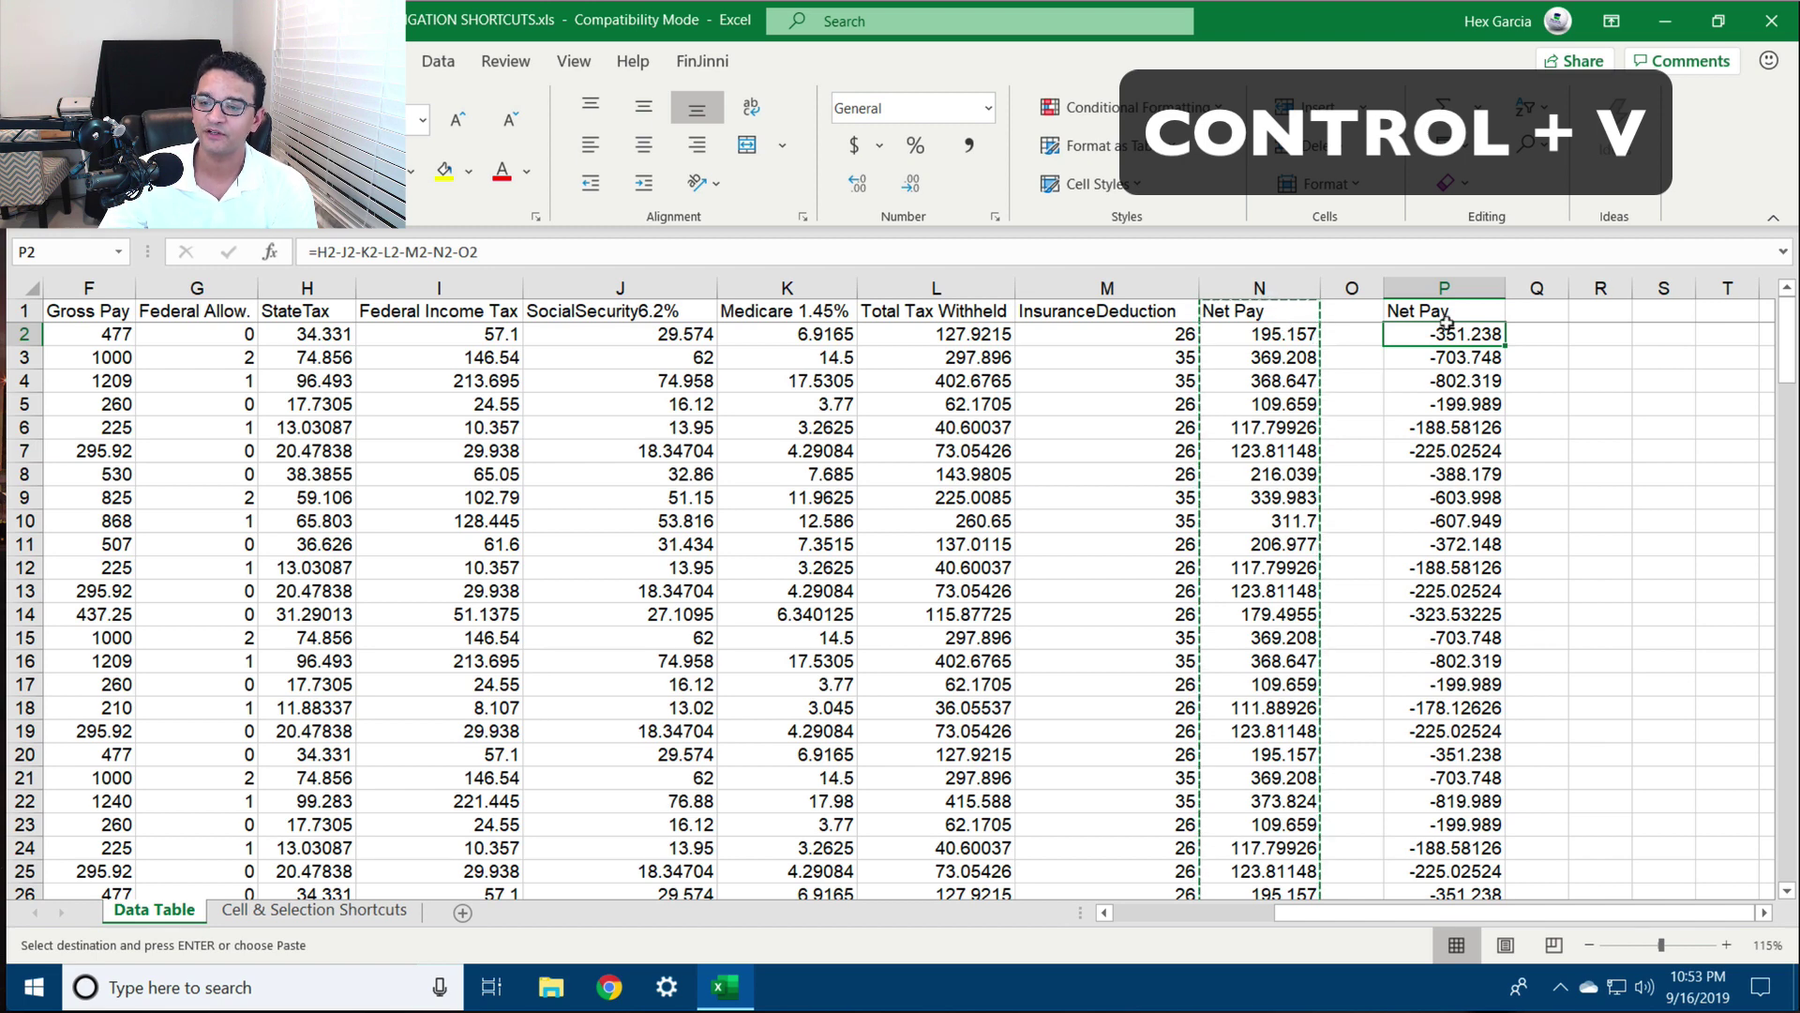
left_click(1276, 334)
left_click(413, 252)
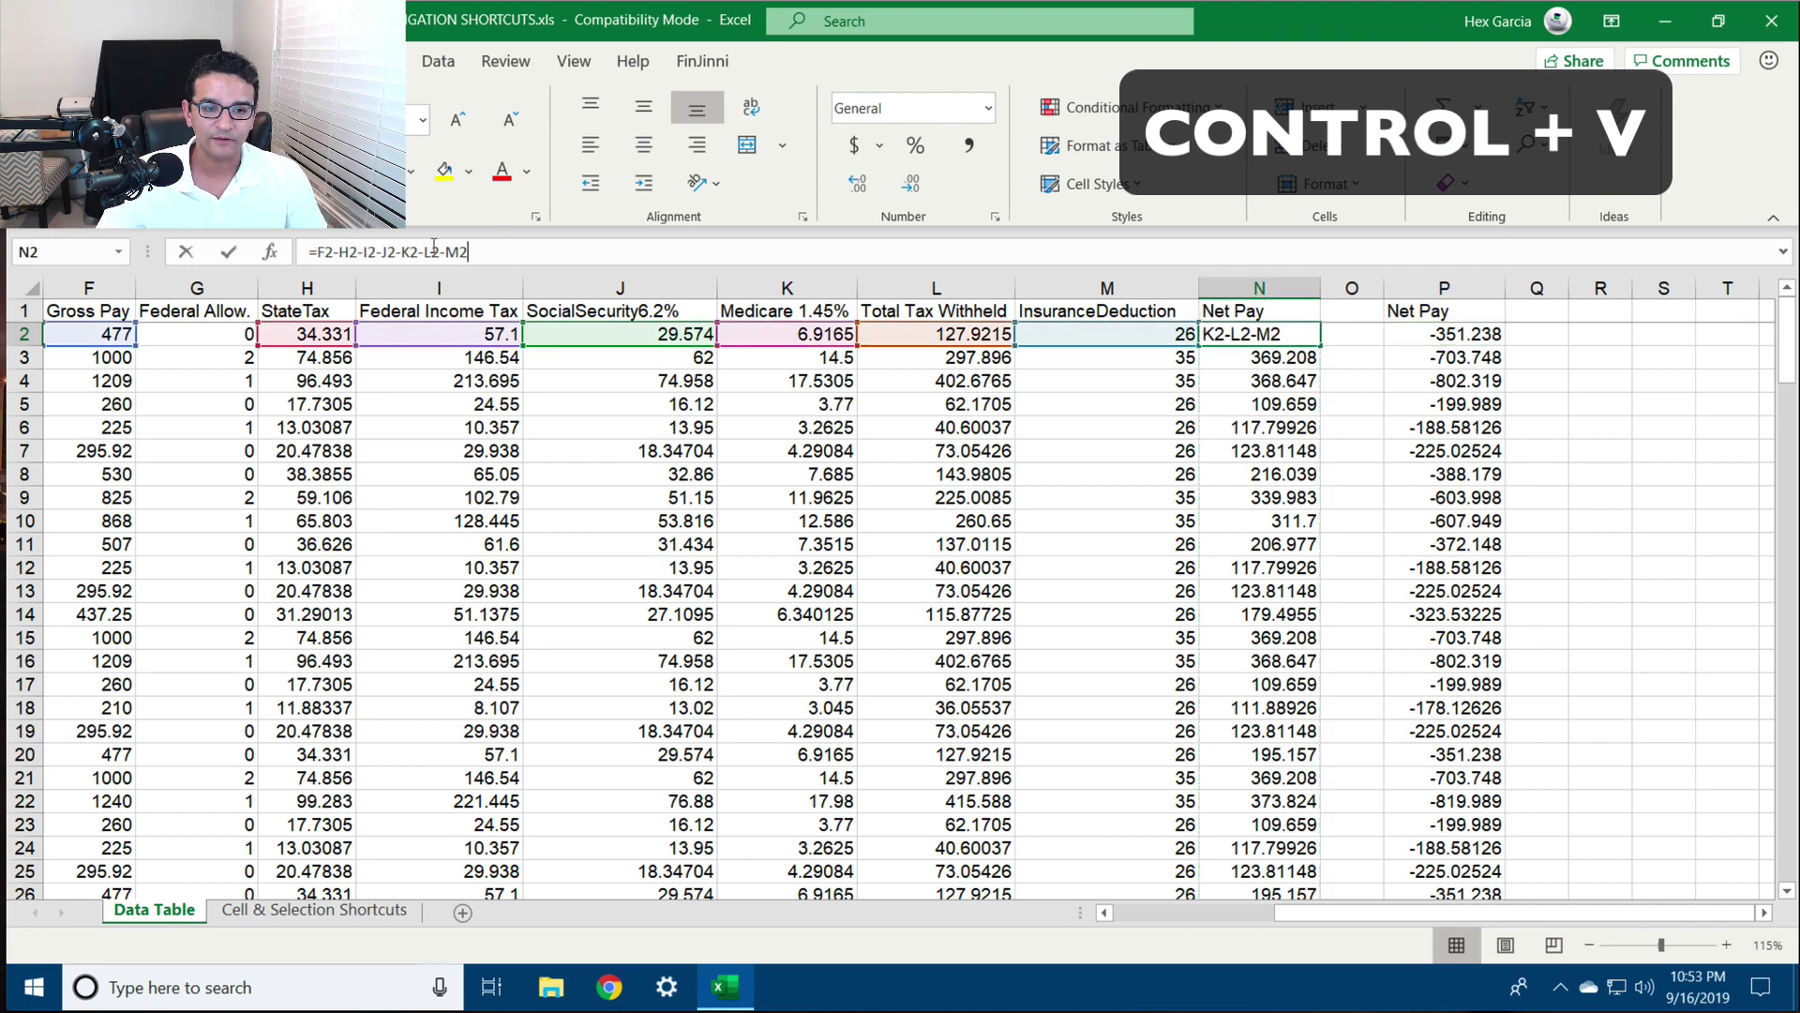
key("ctrl+a")
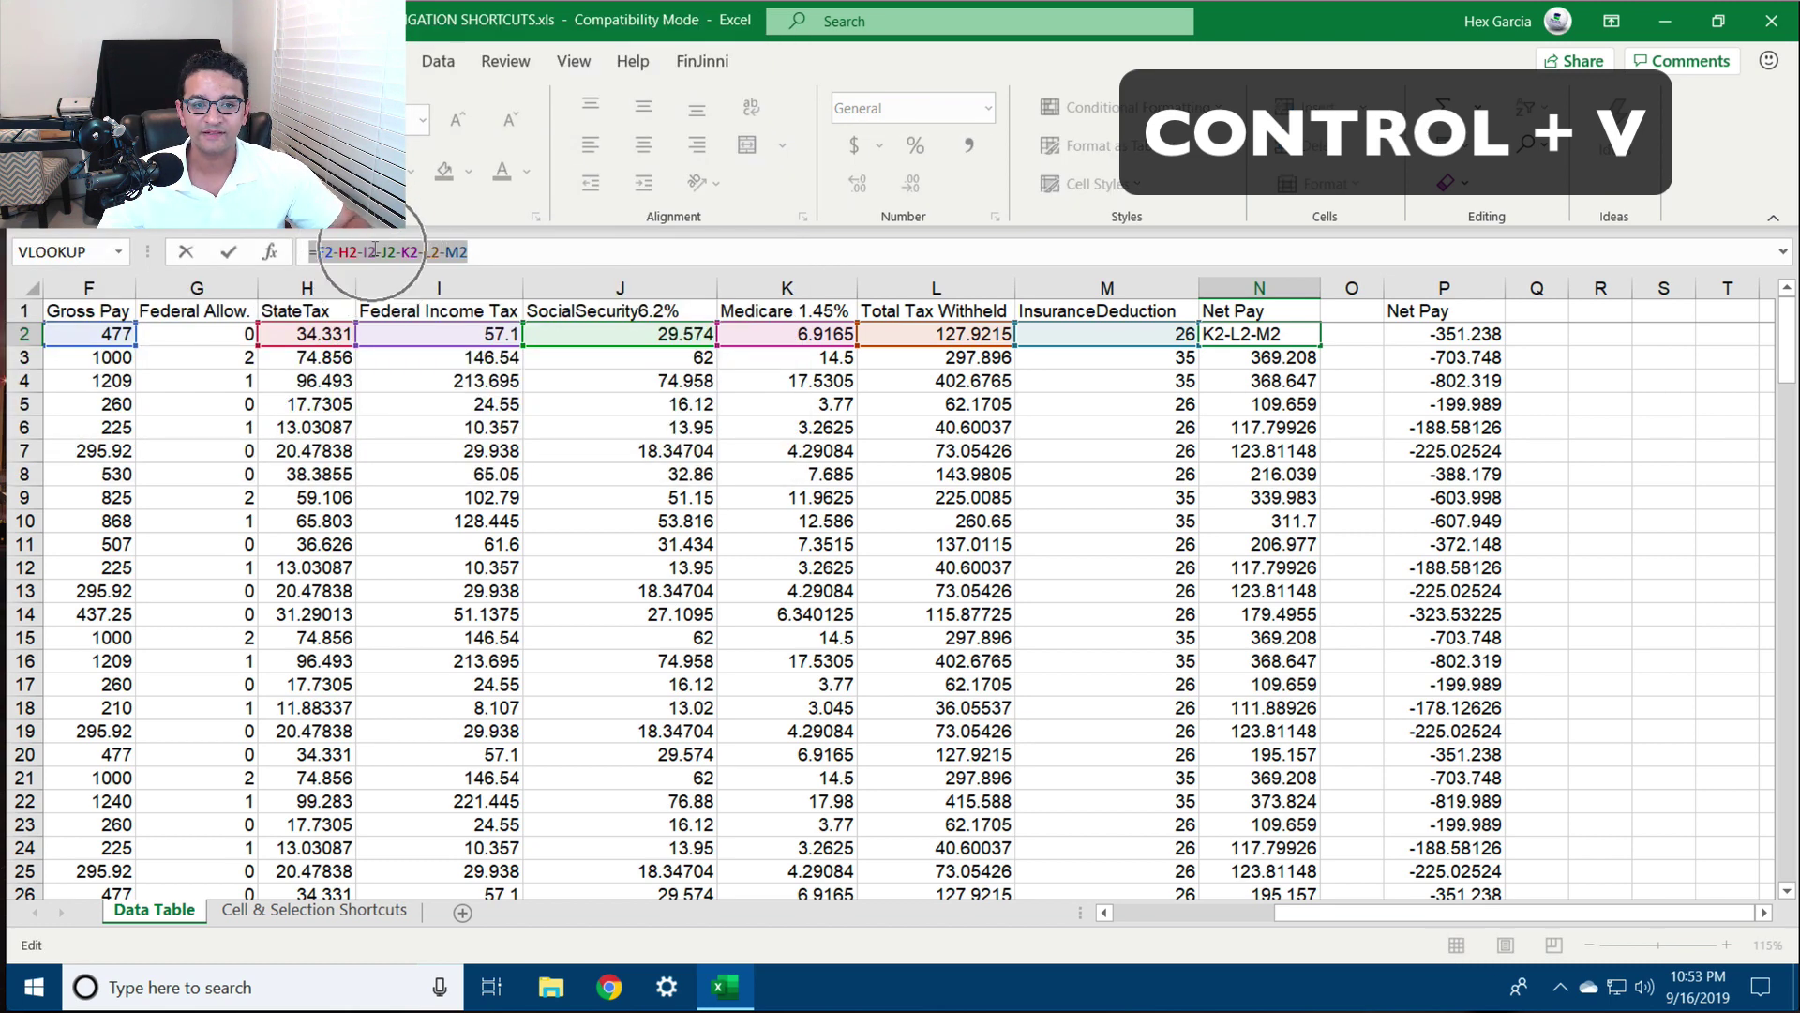
key("Escape")
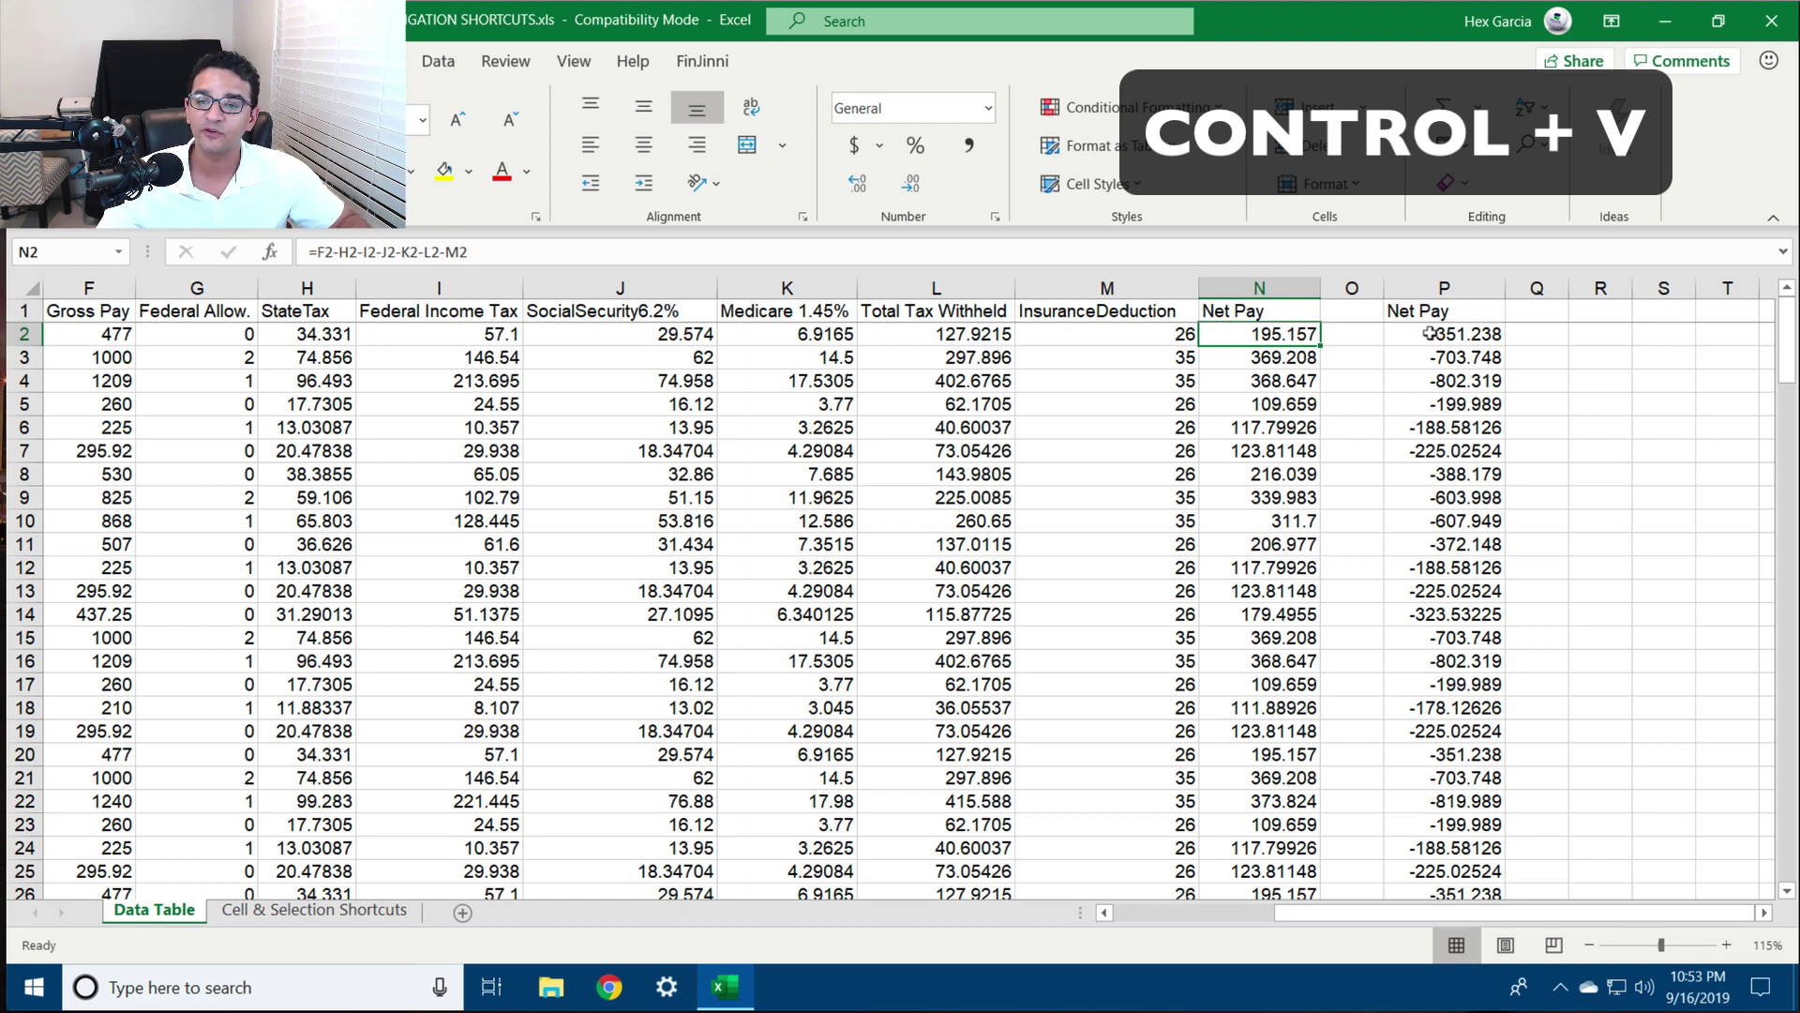
Delete the pasted Net Pay column P
left_click(1444, 288)
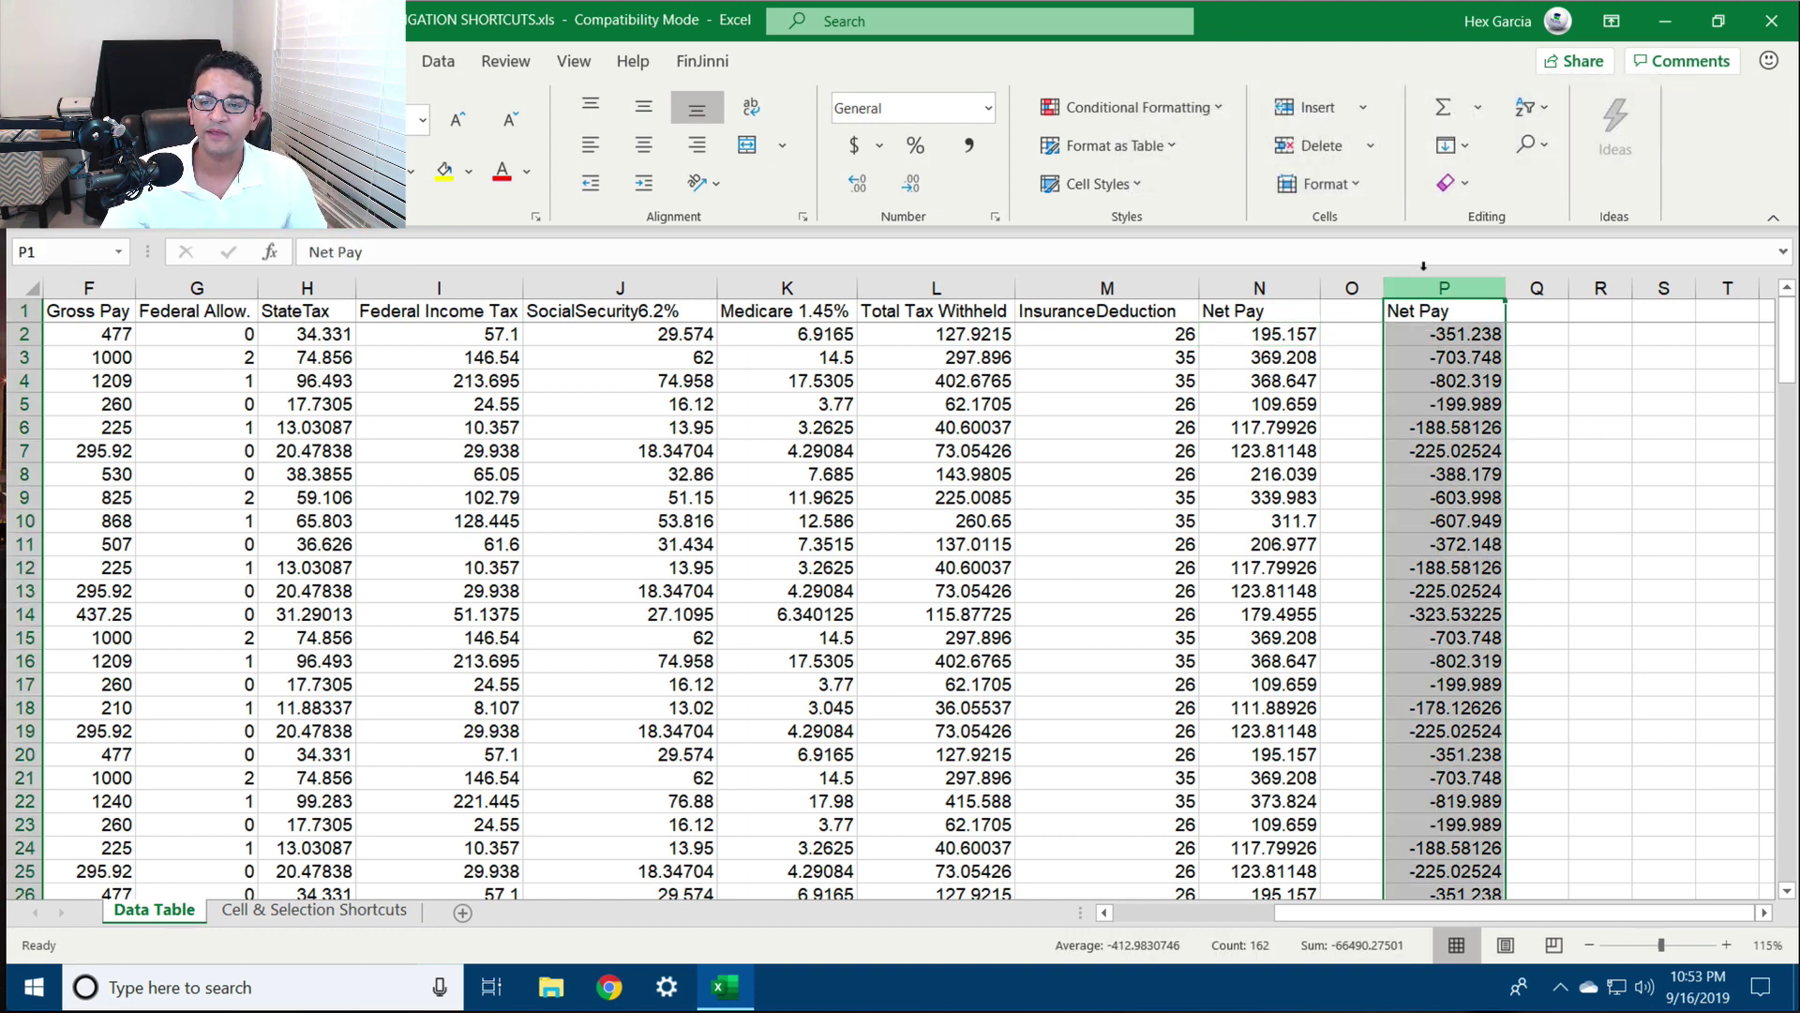
right_click(1446, 290)
left_click(1512, 526)
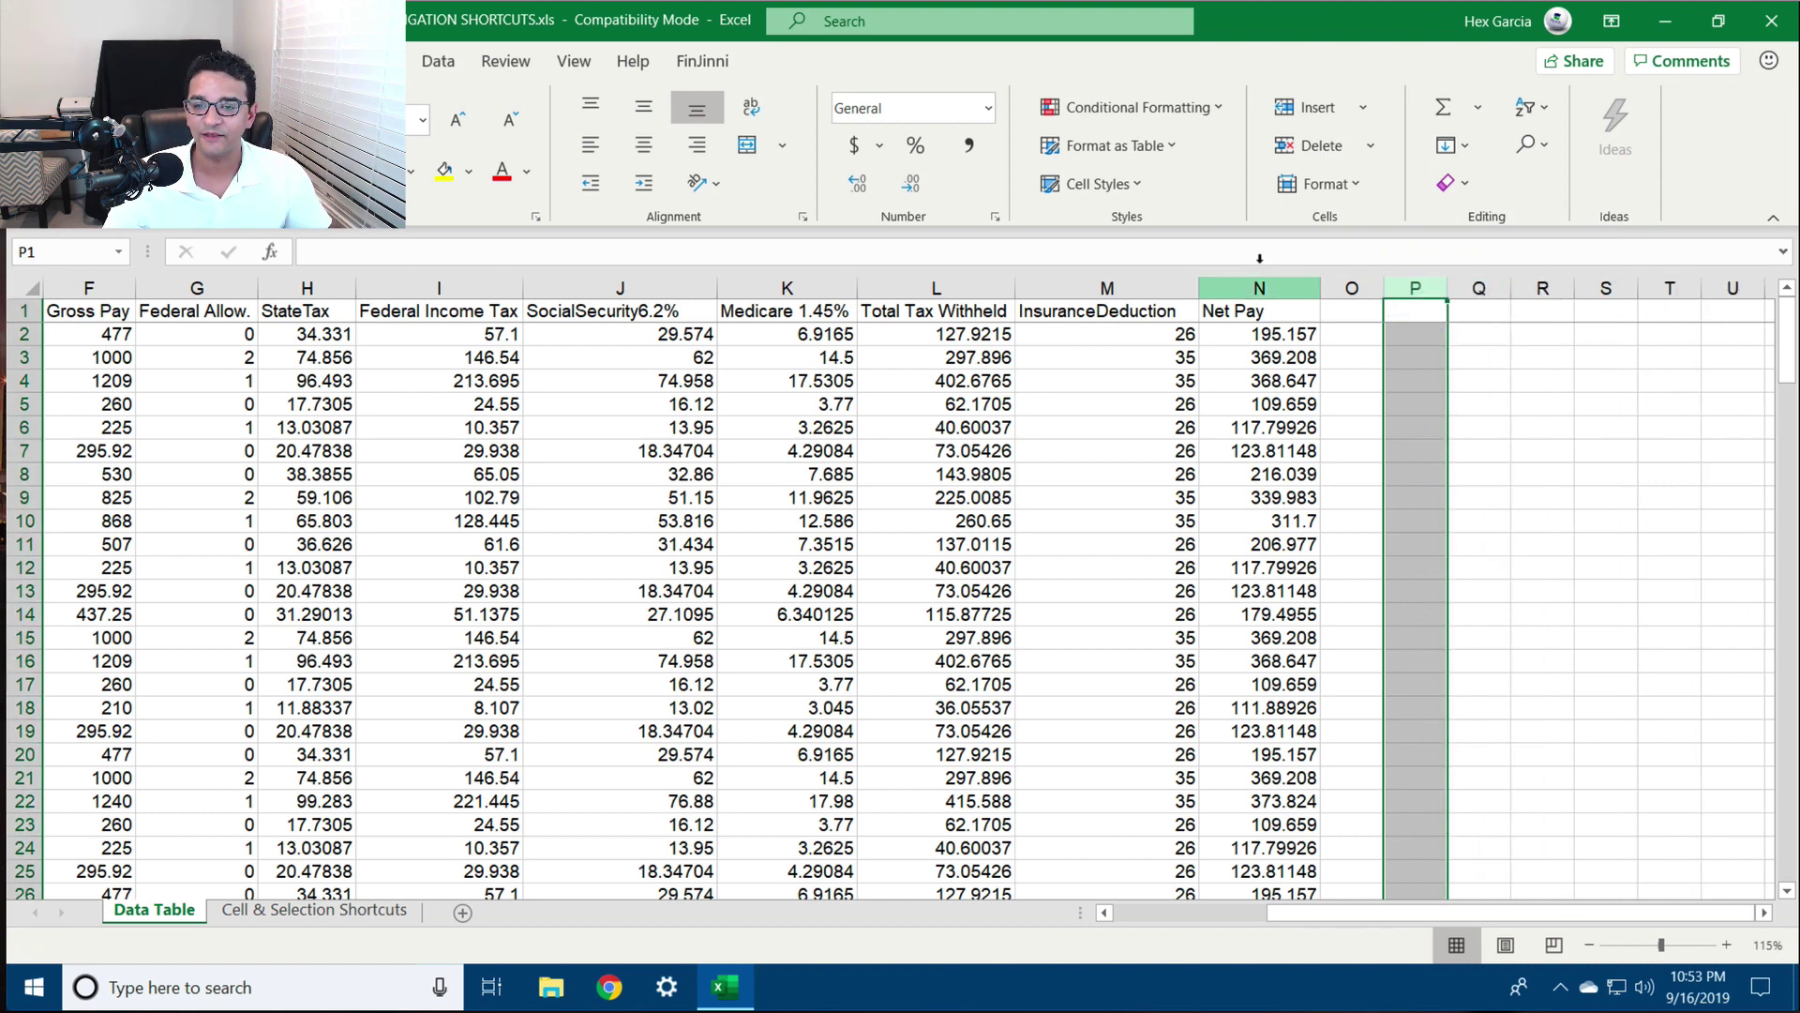
Copy the entire Net Pay column N, paste only its values at P1, and widen column P to about 9.89
left_click(1251, 429)
key("ctrl+space")
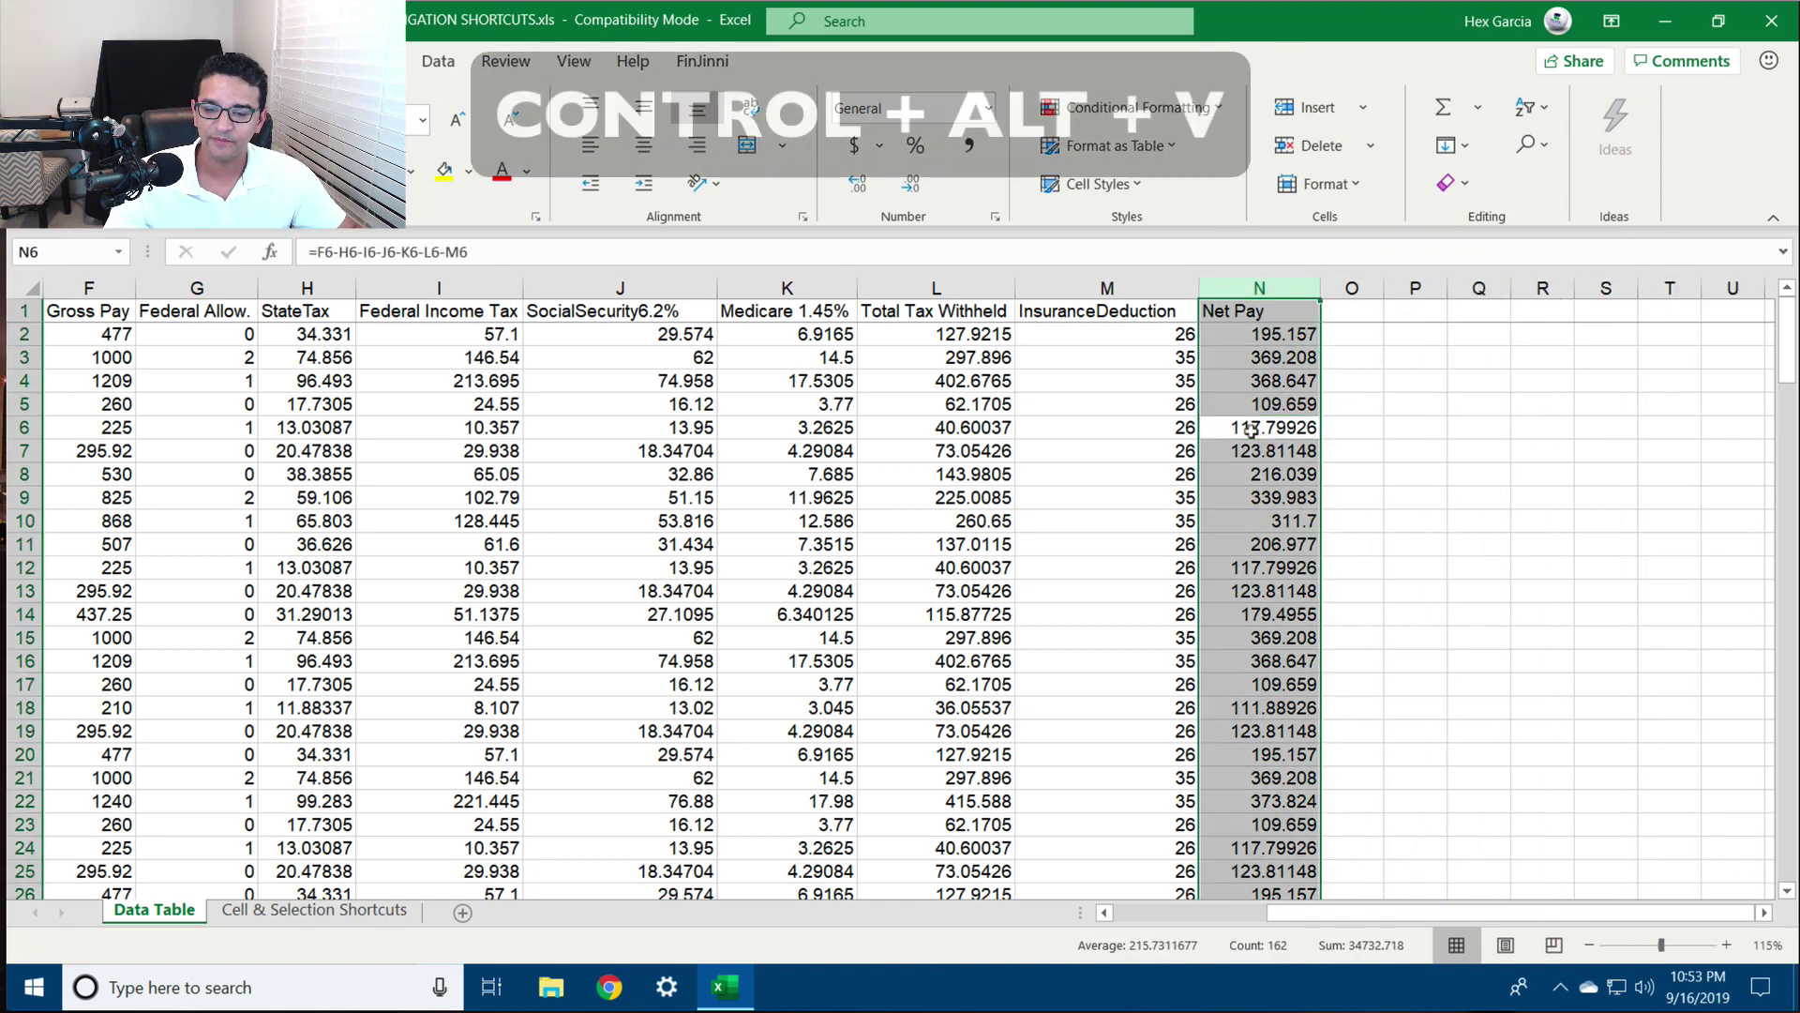
key("ctrl+c")
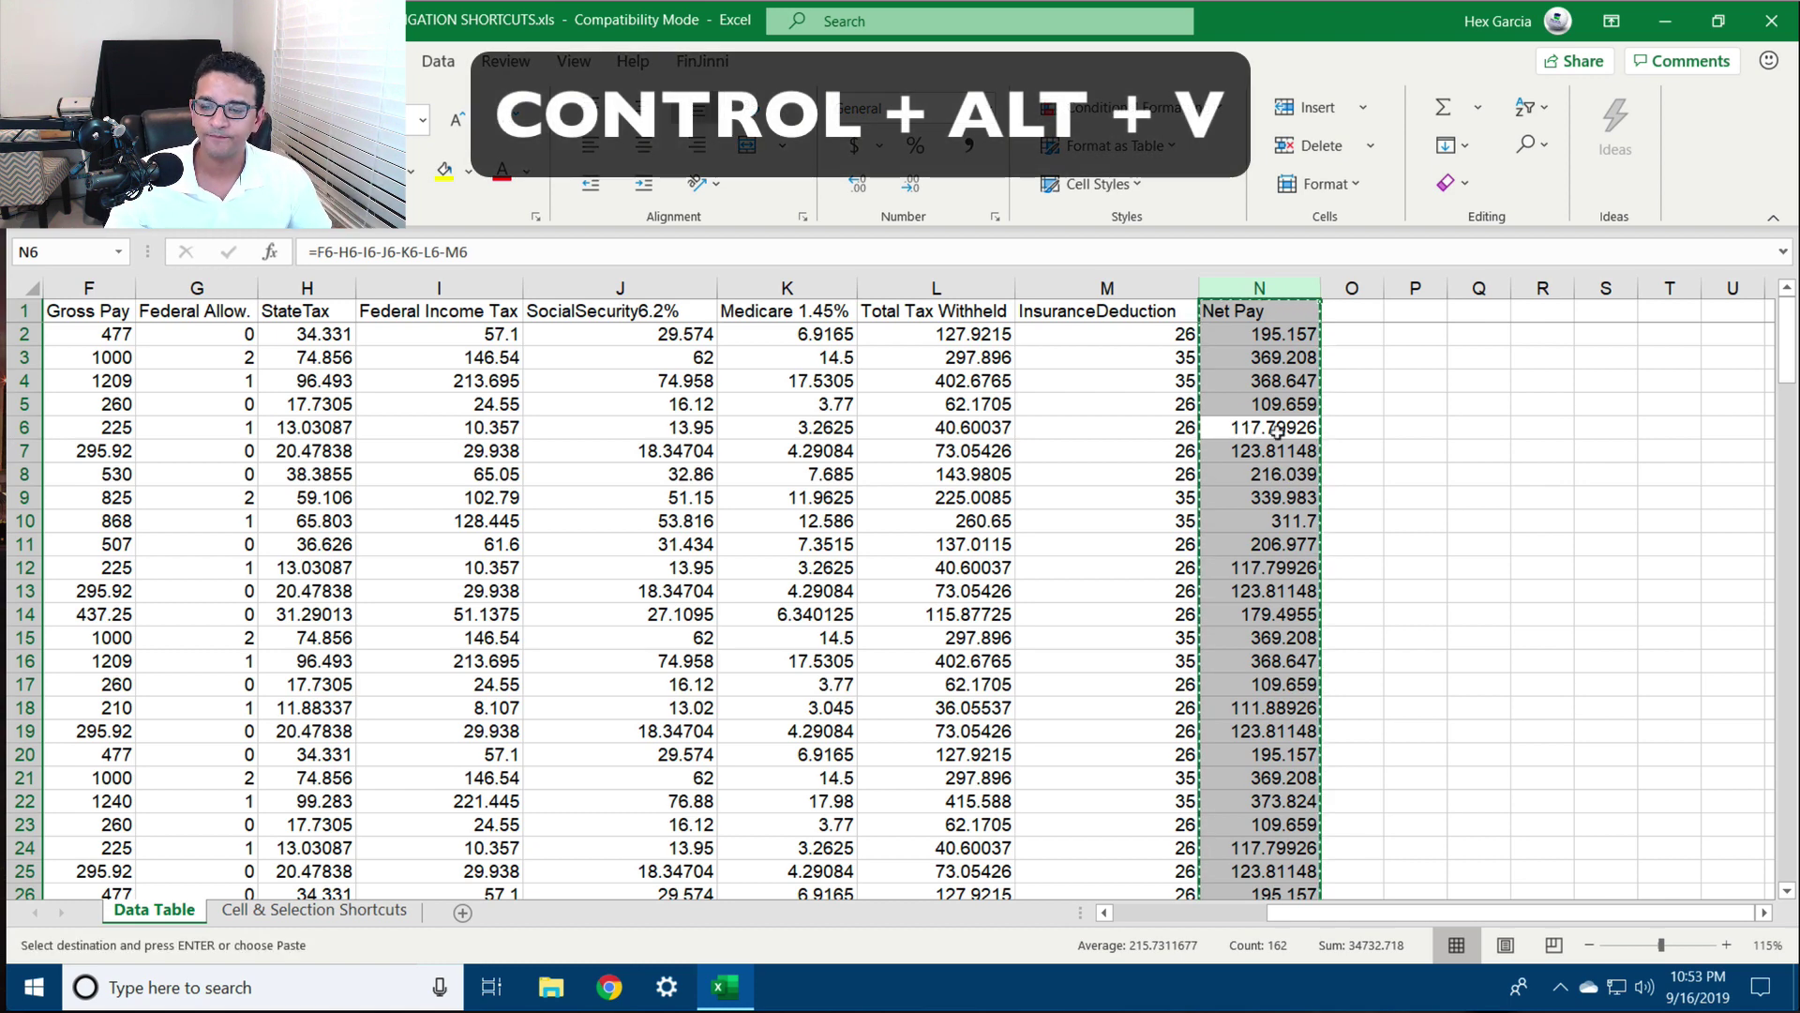
left_click(1421, 309)
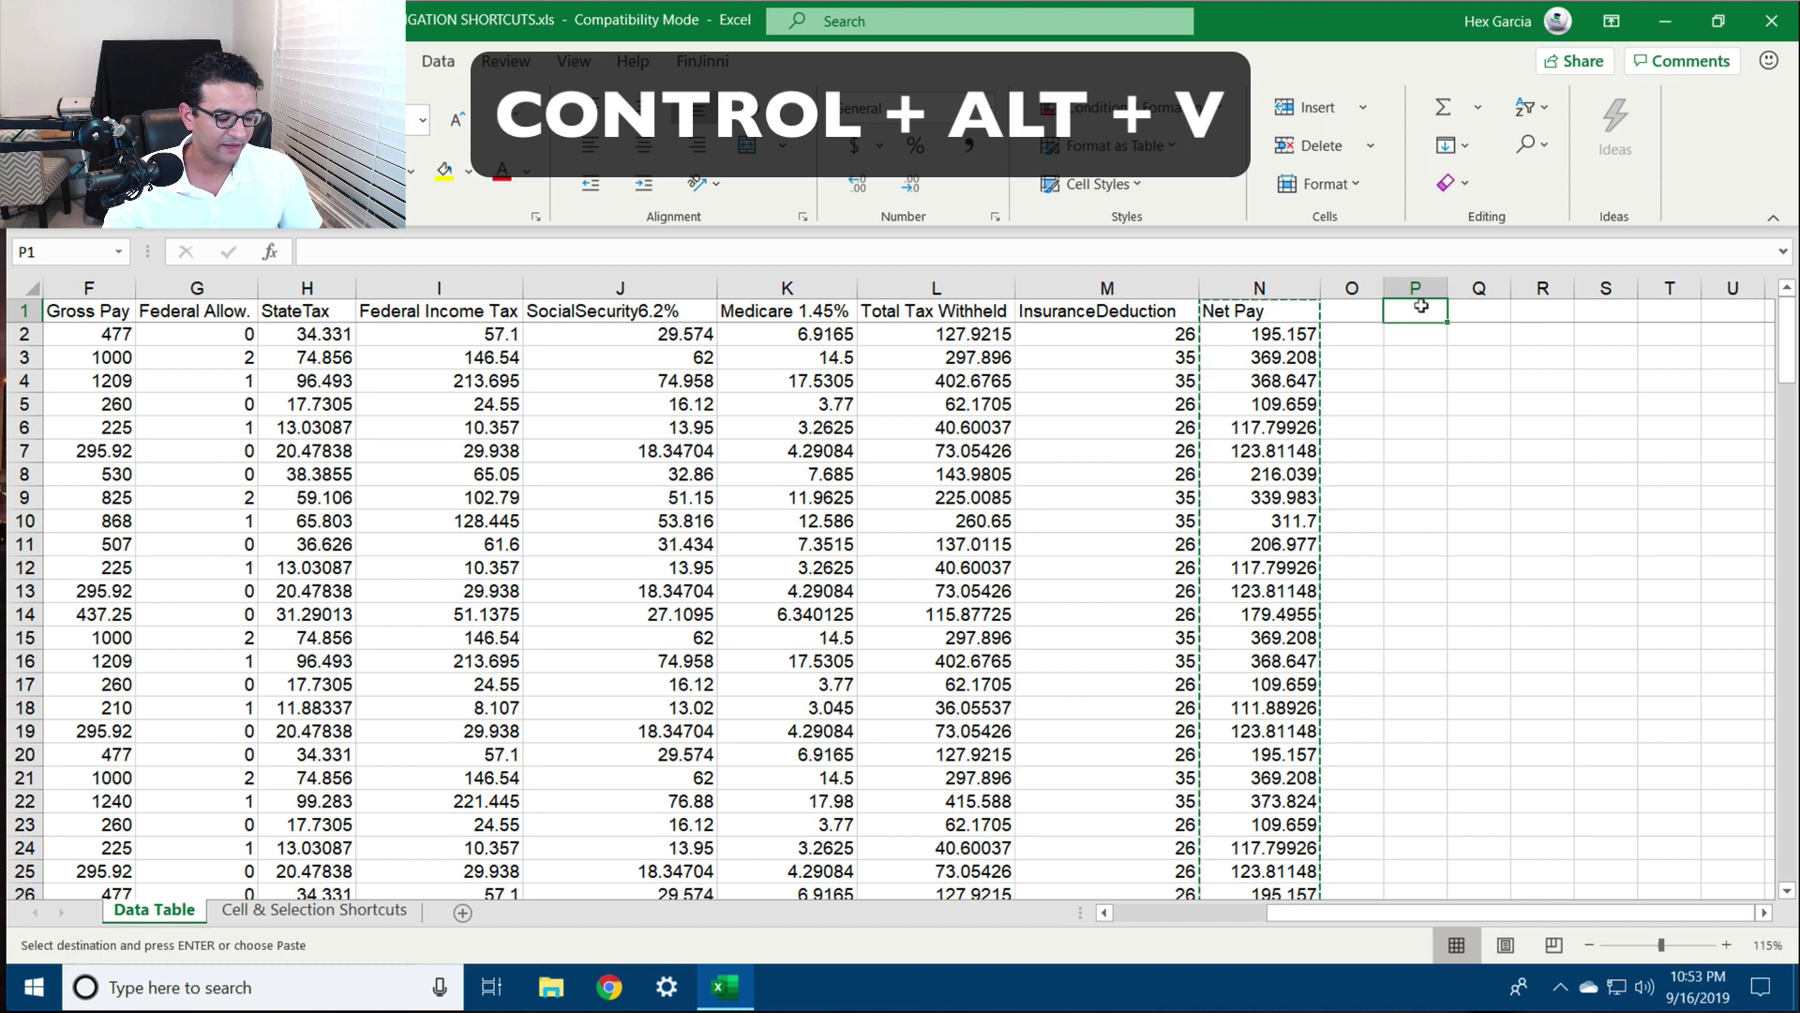
key("ctrl+alt+v")
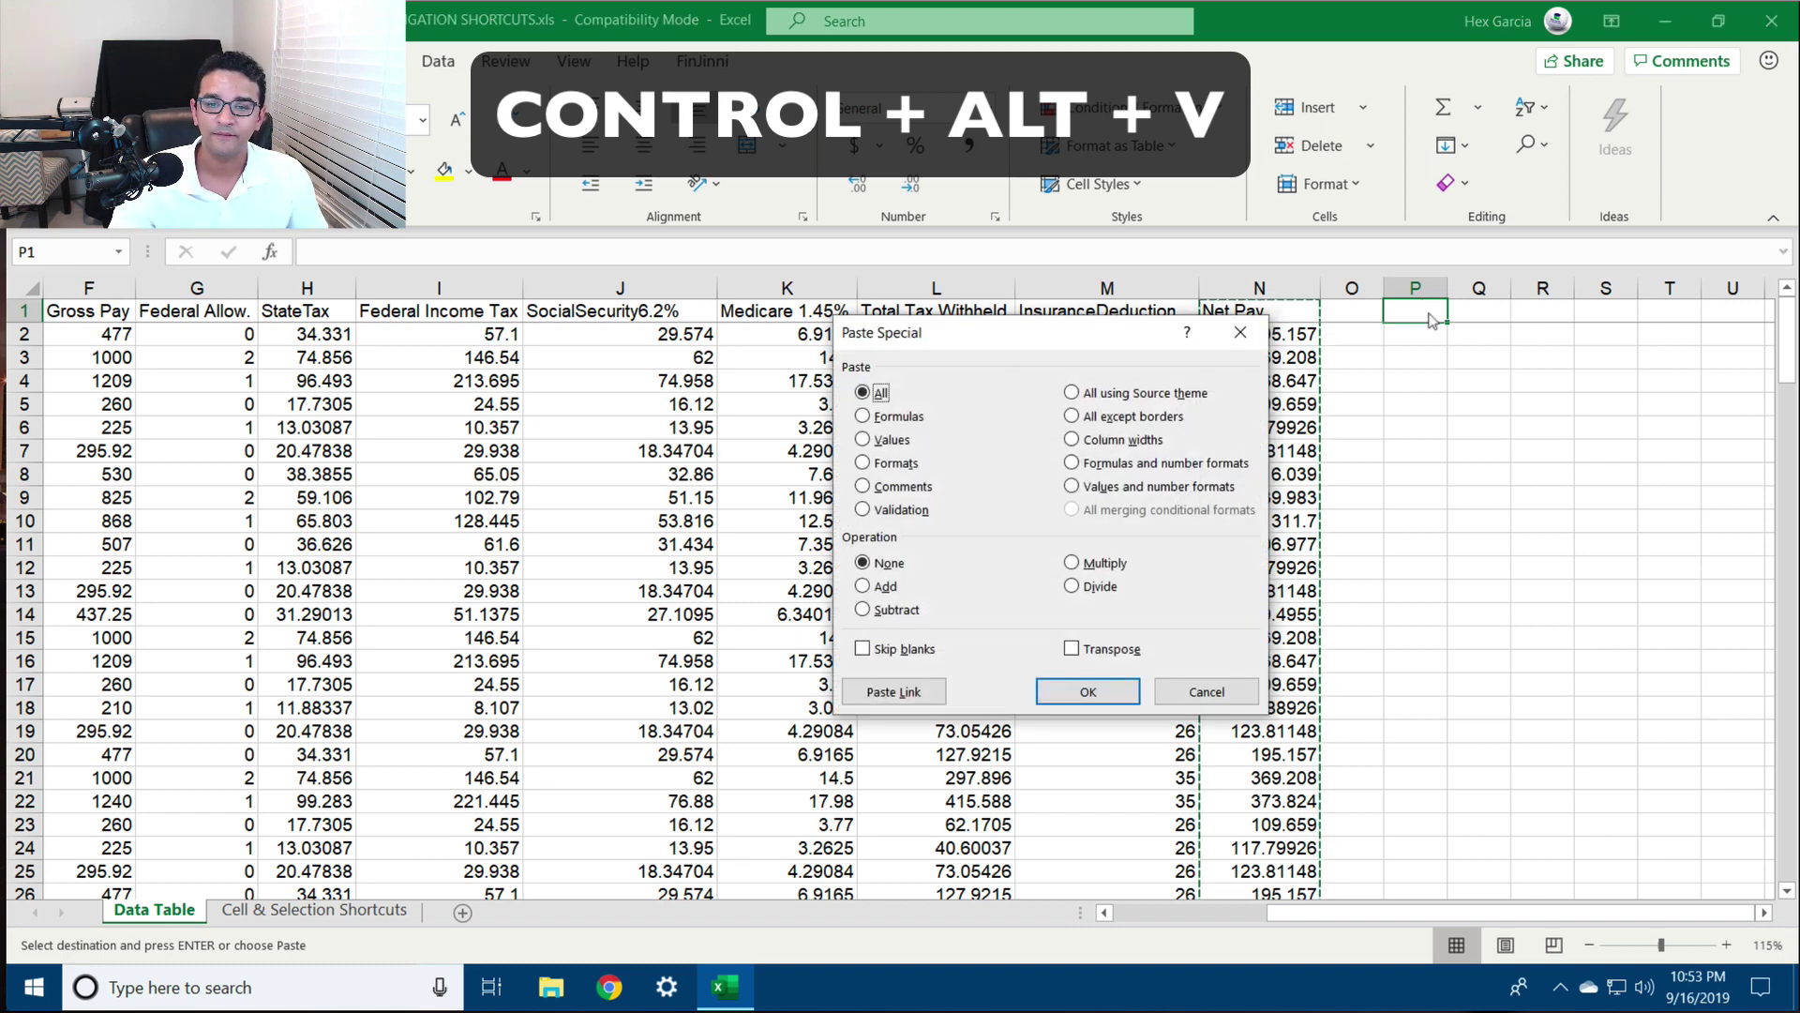
left_click(880, 448)
key("Return")
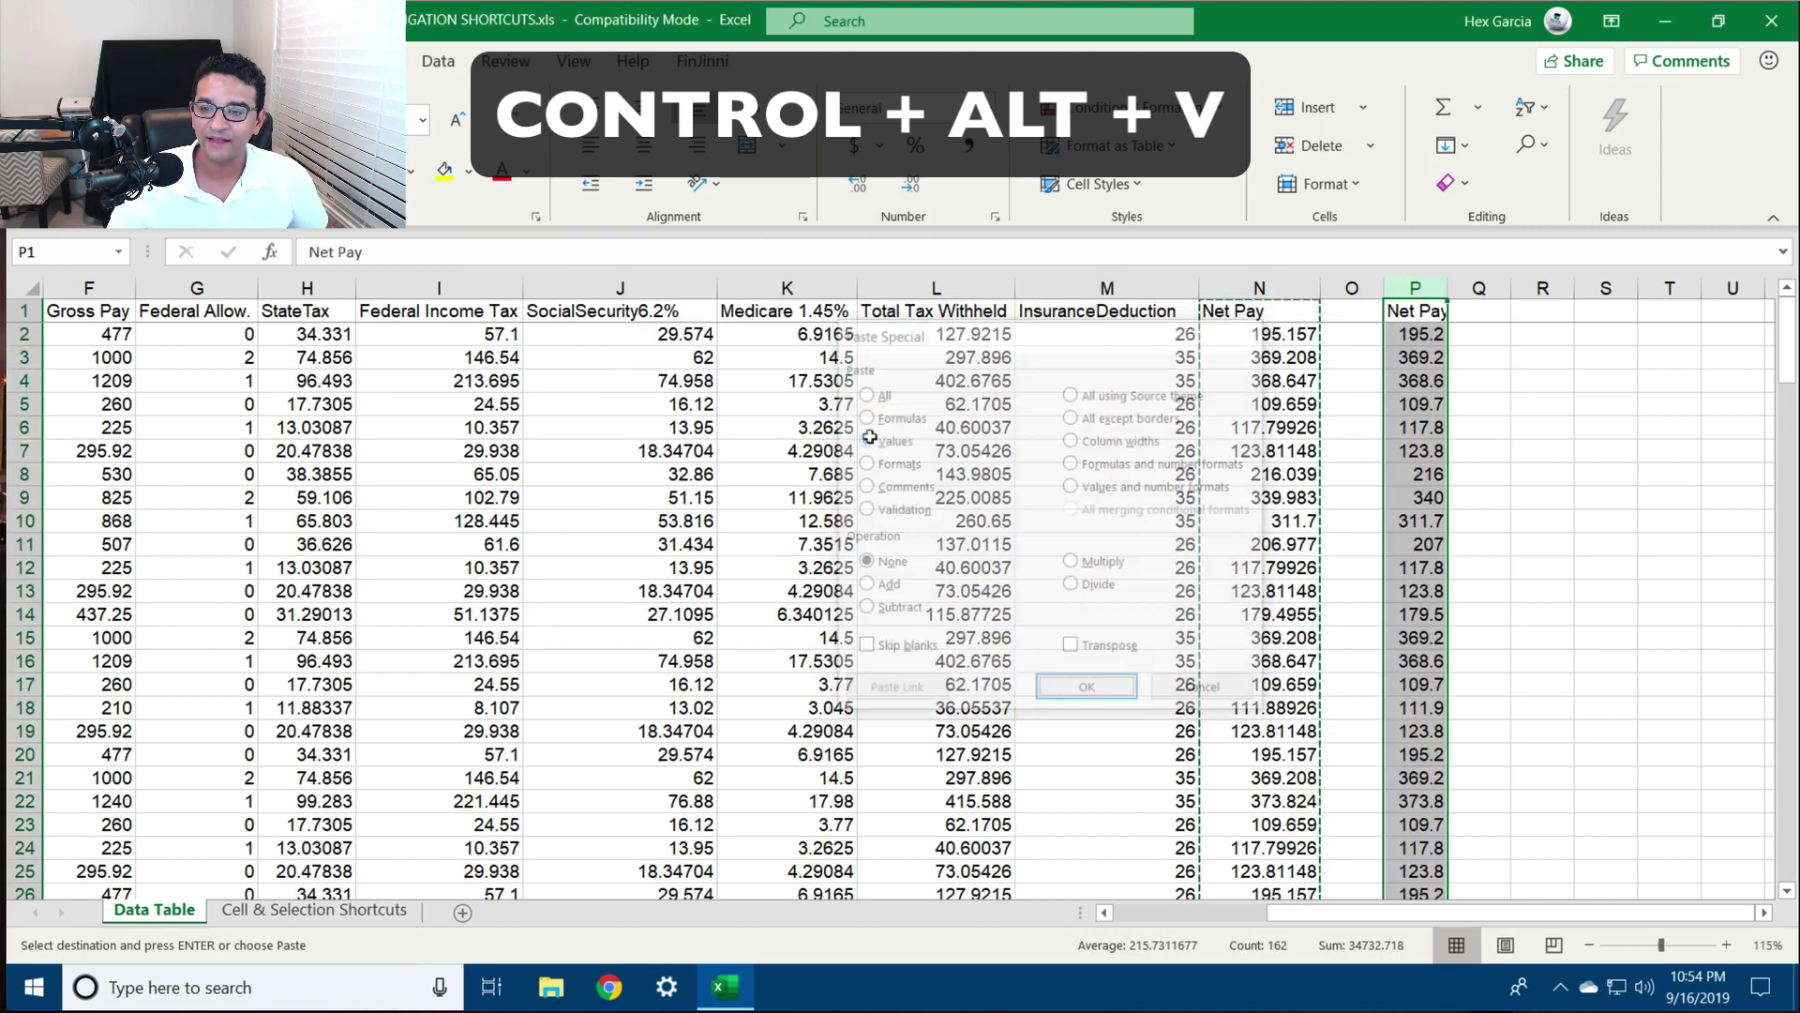
double_click(1447, 287)
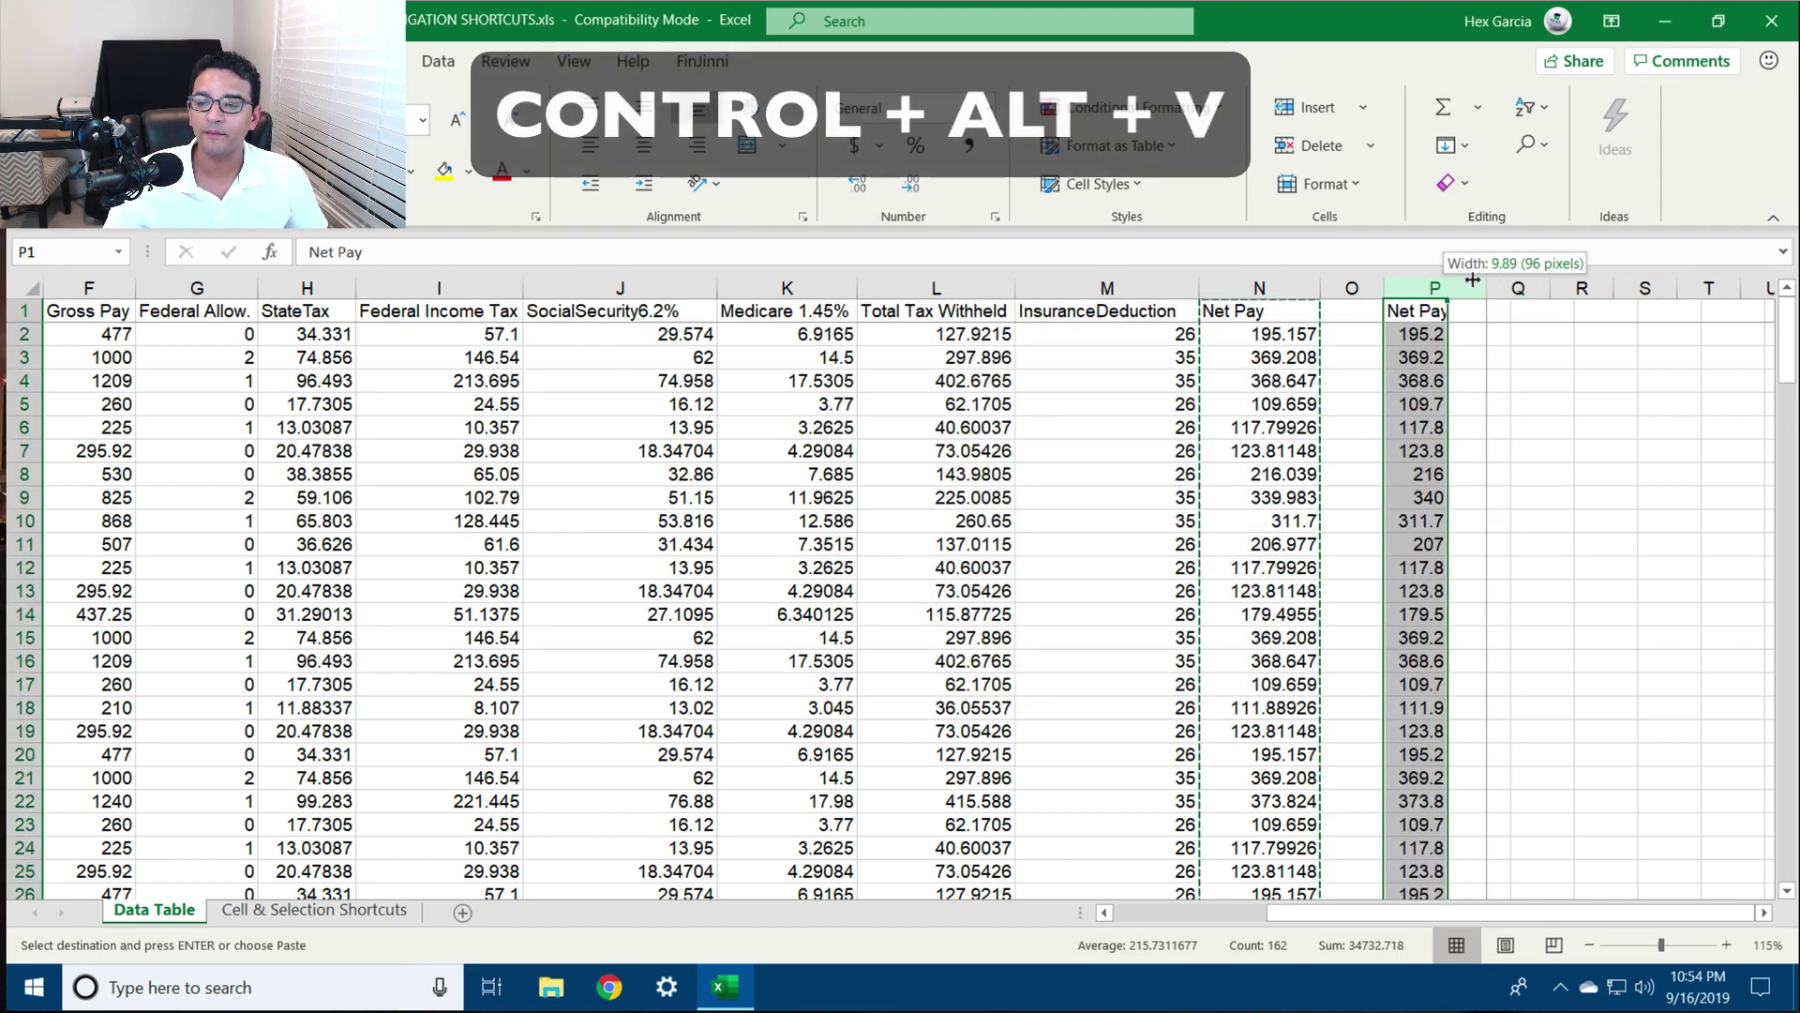
Compare the contents of P2 and N2, and select the pasted Net Pay data in column P
left_click(1434, 334)
left_click(1260, 333)
left_click(1406, 311)
key("ctrl+shift+Down")
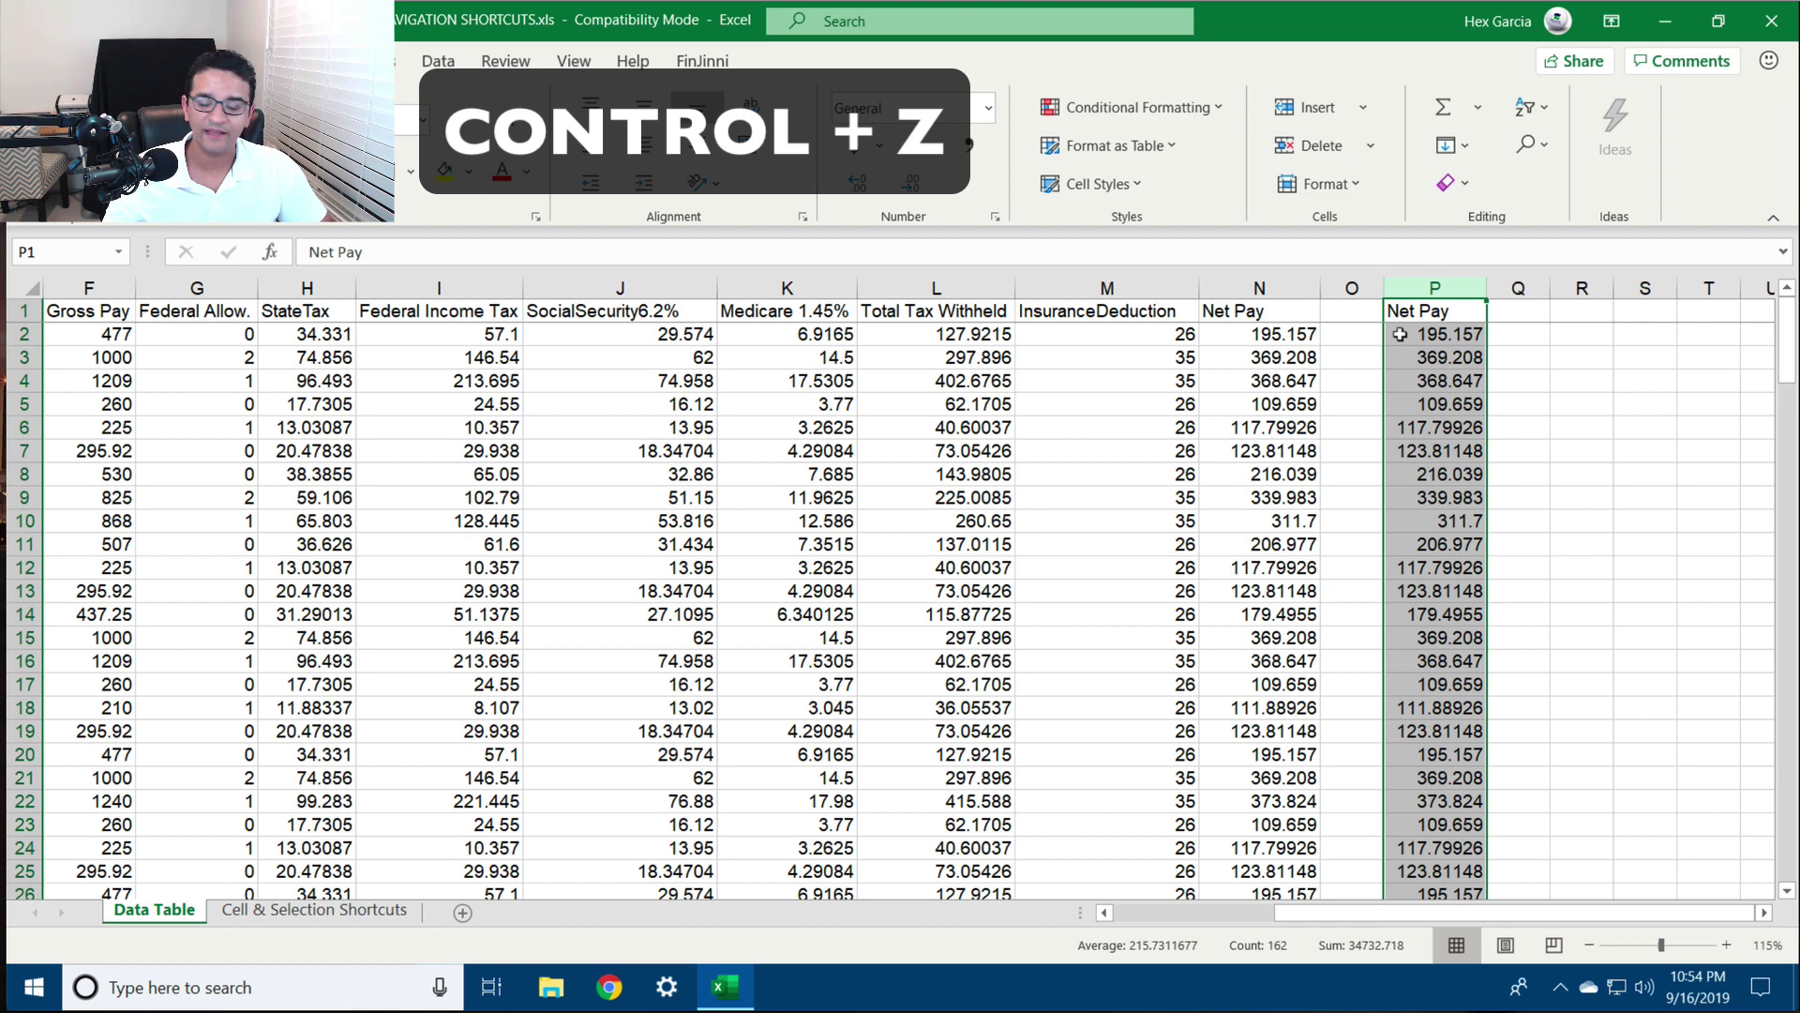
Undo the widening and values paste in column P, and redo them
key("ctrl+z")
key("ctrl+z")
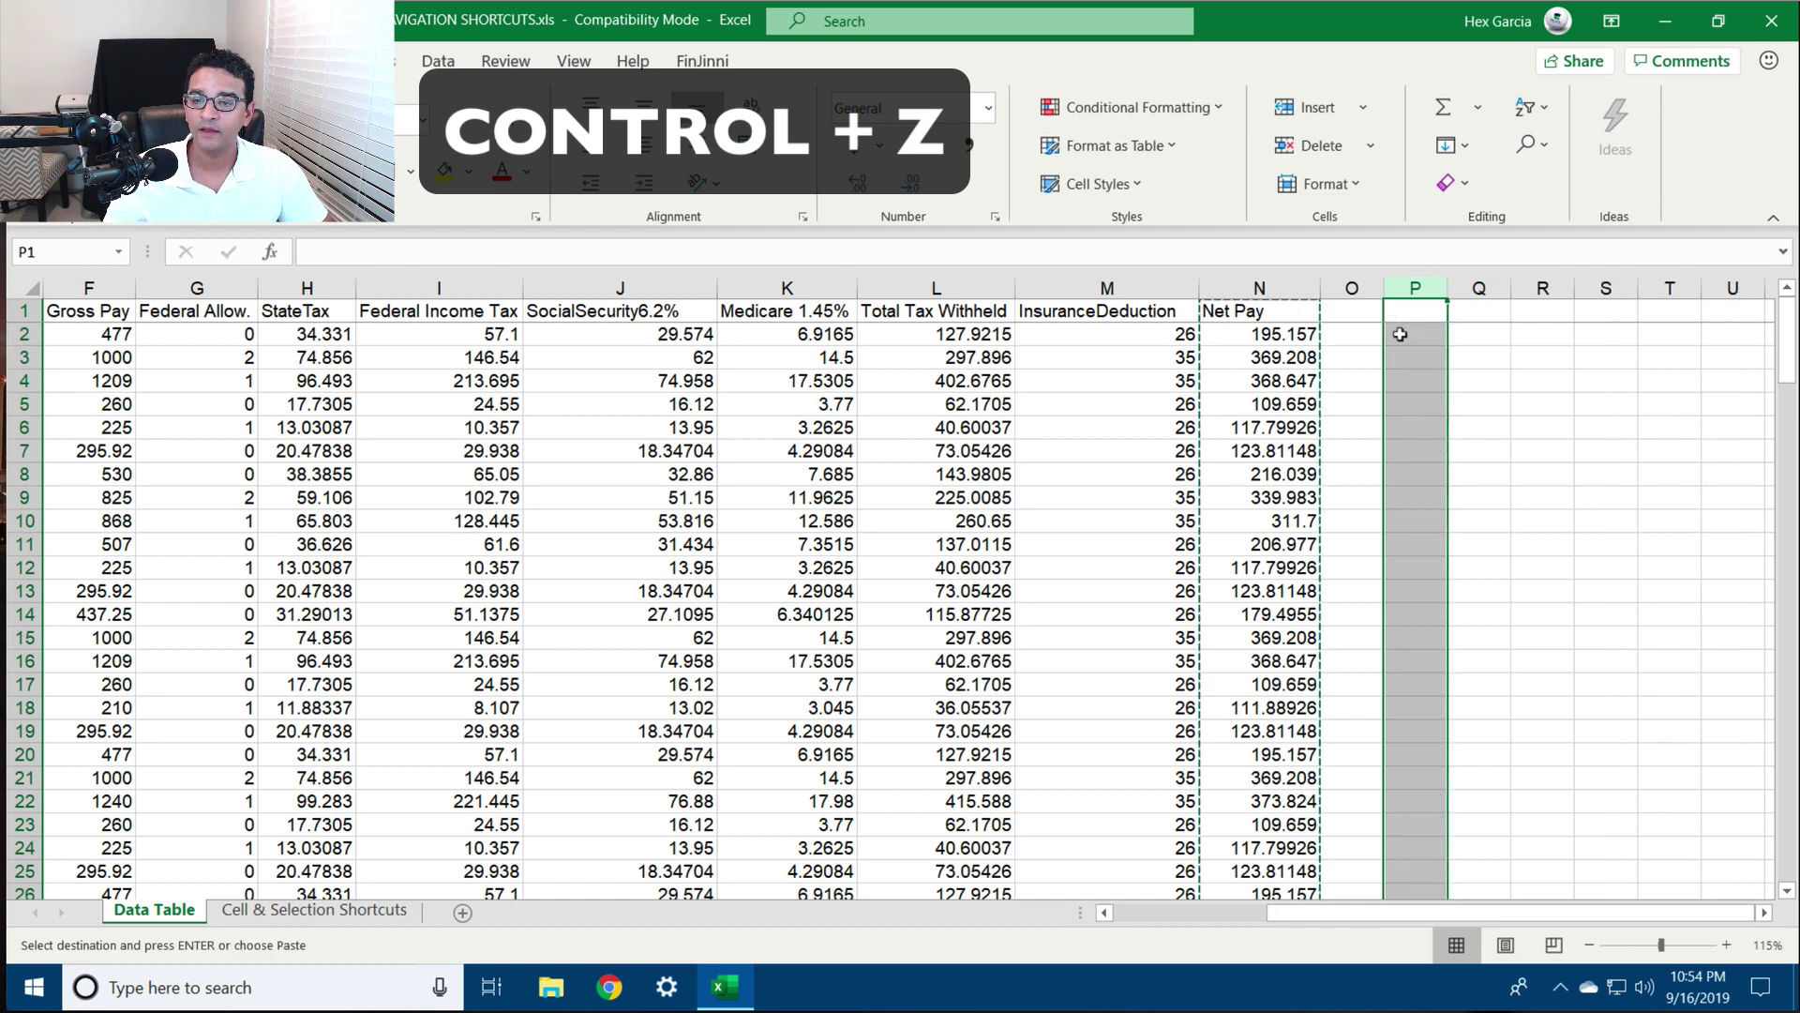
key("ctrl+v")
key("ctrl+z")
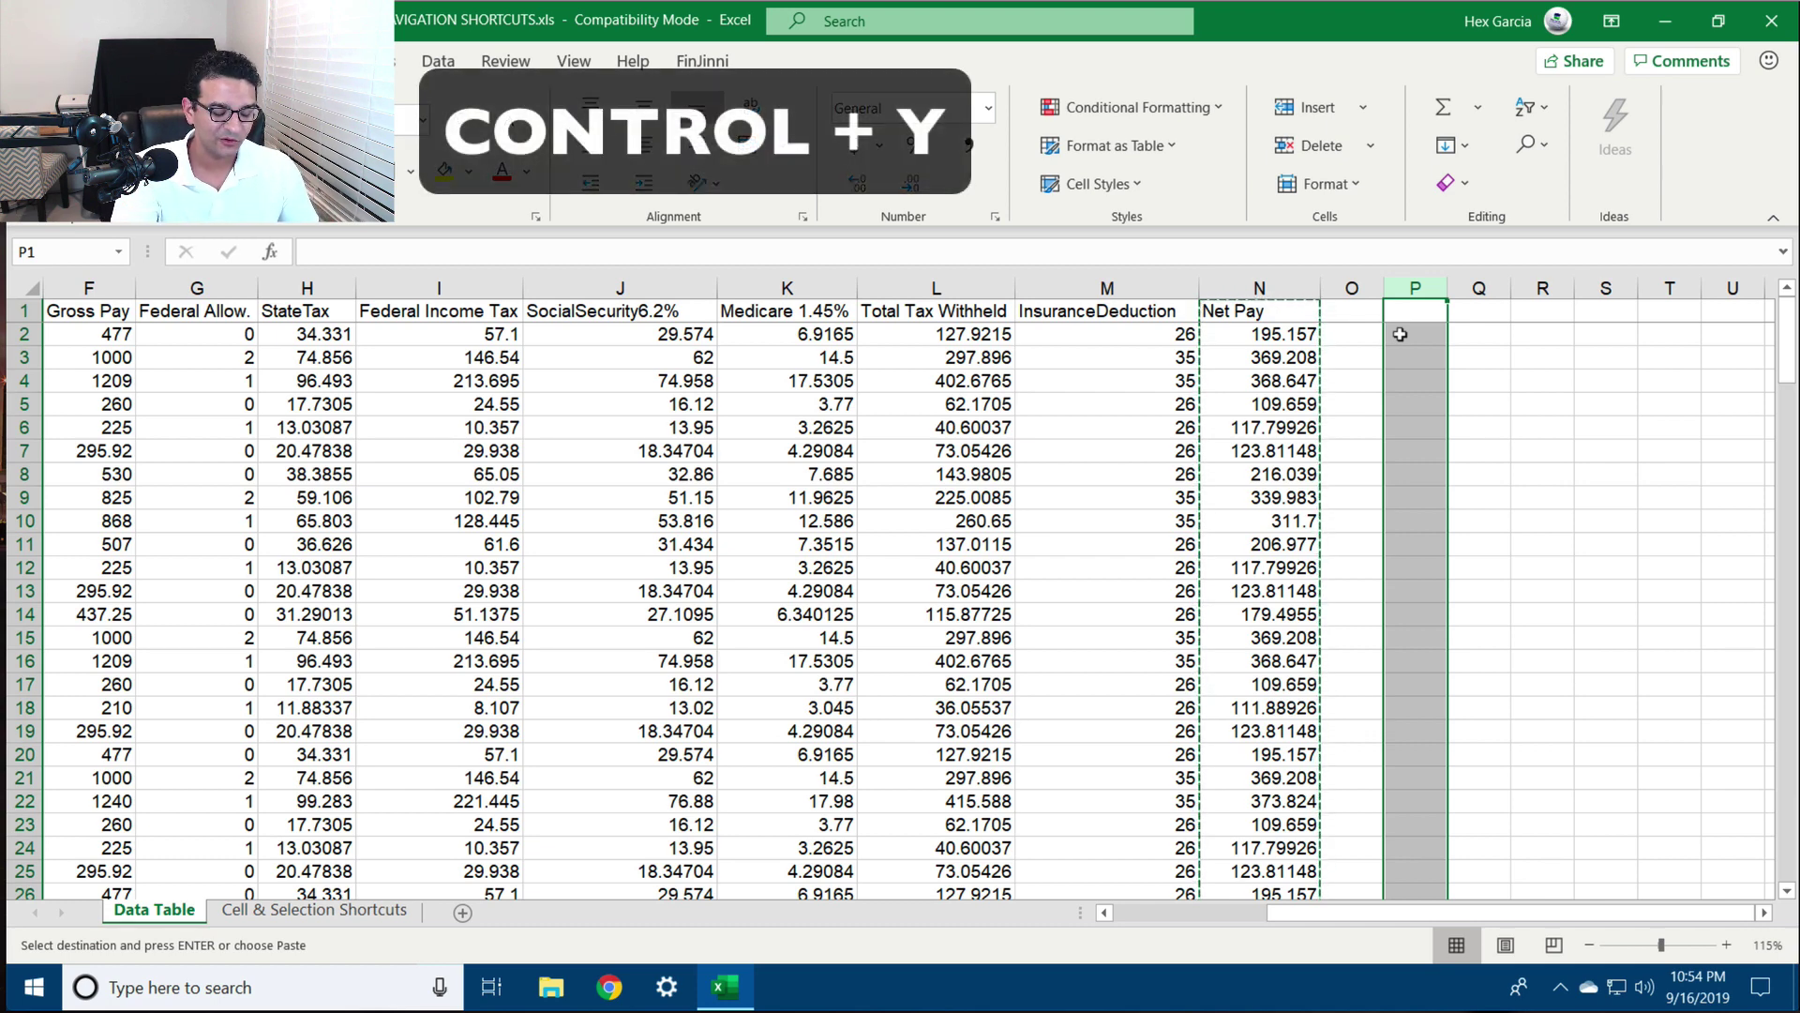
key("ctrl+y")
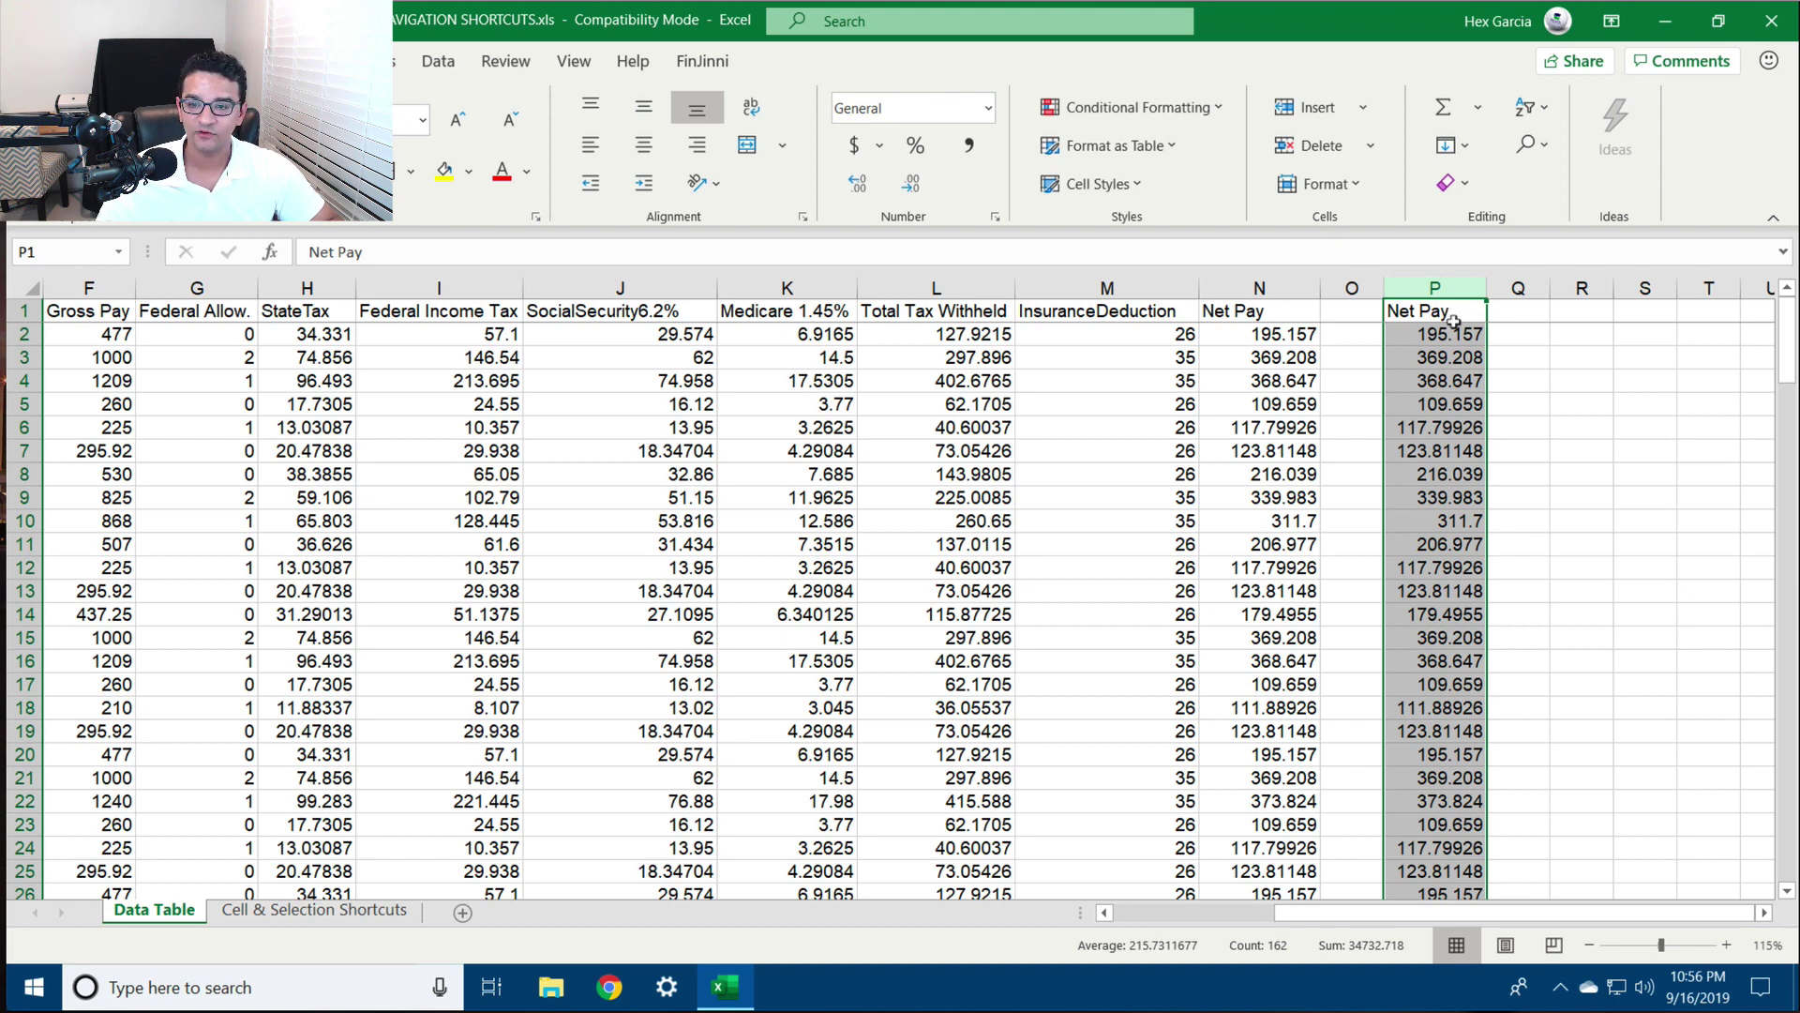
Copy the selected Net Pay data in column P and paste only its values starting at R1
key("ctrl+c")
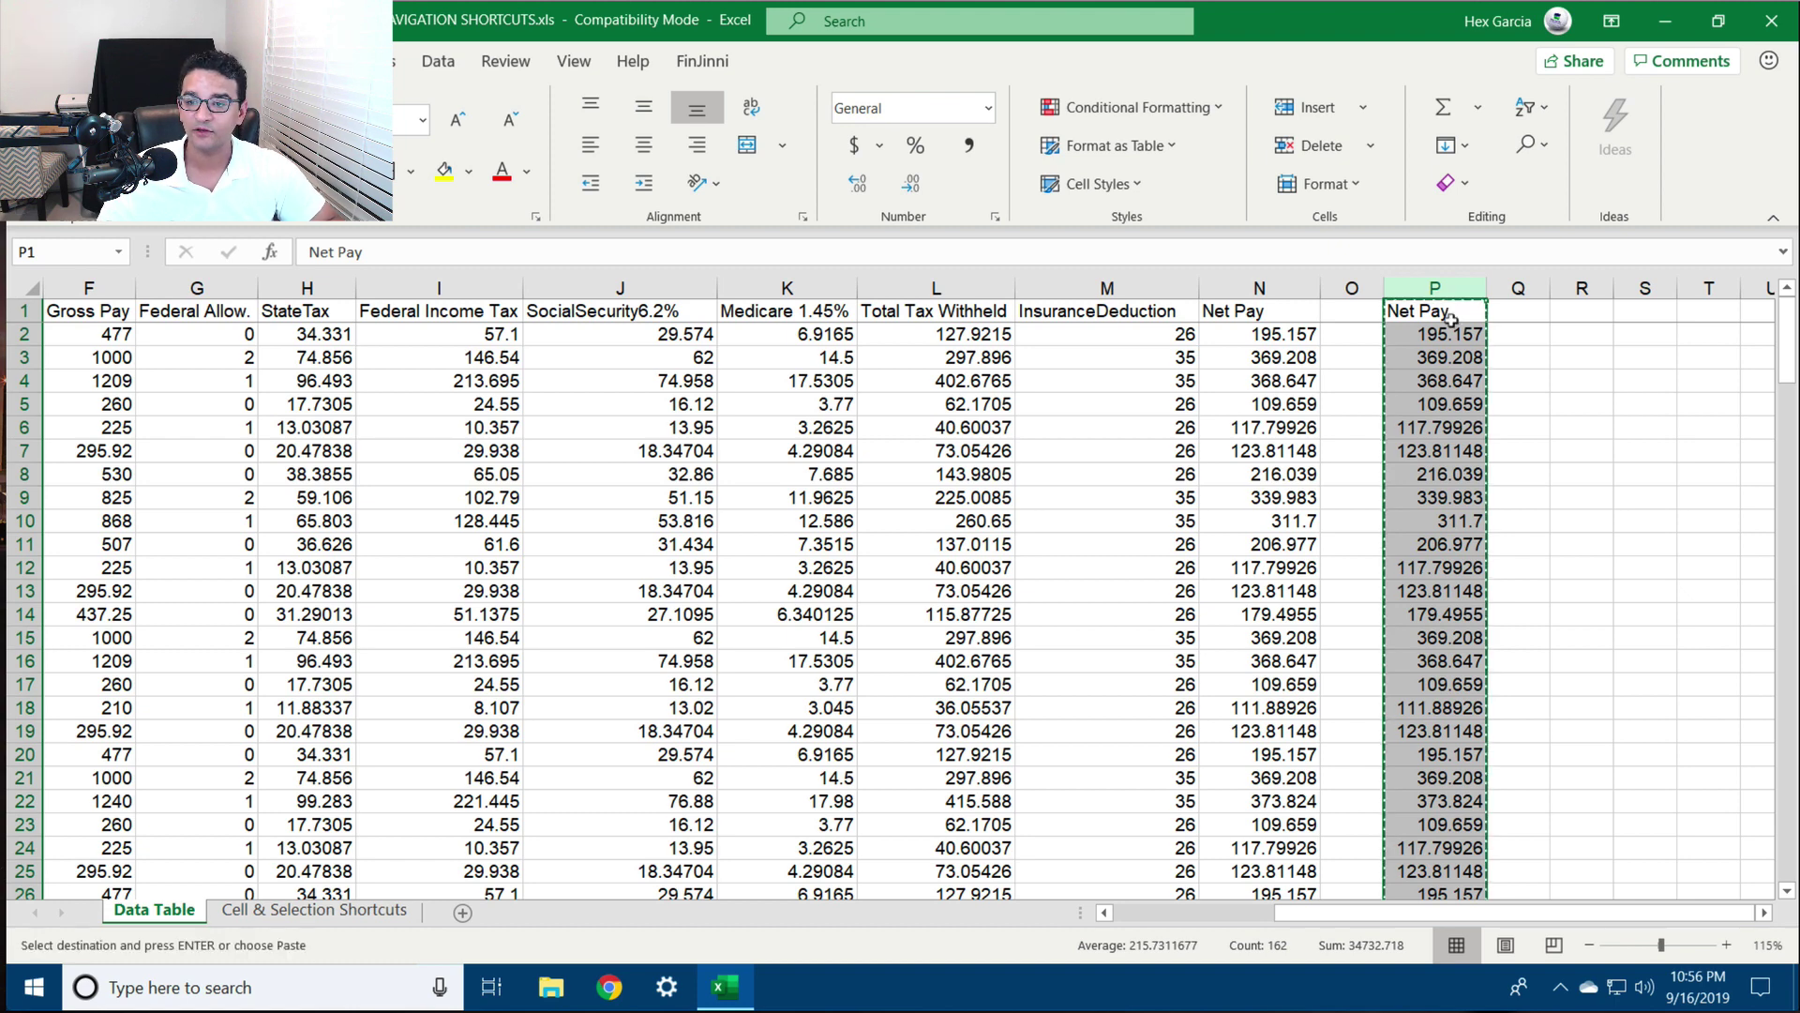
left_click(1581, 301)
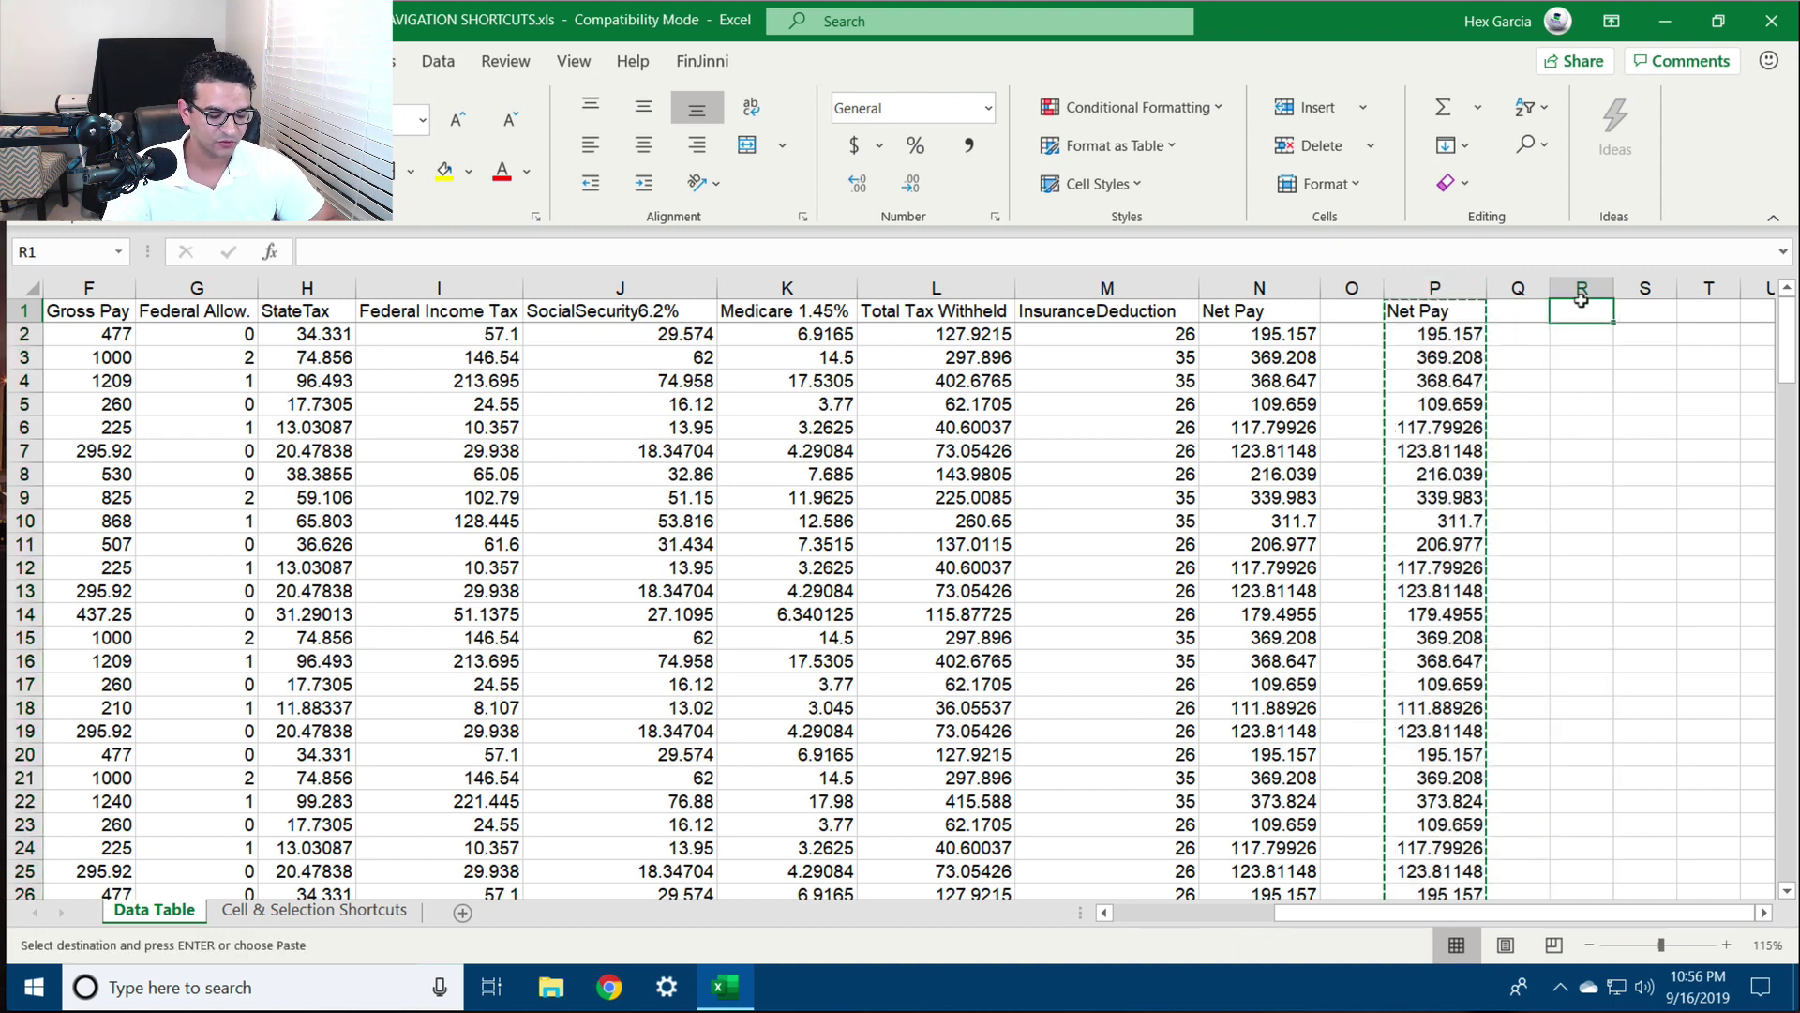
key("alt")
key("e")
key("s")
key("v")
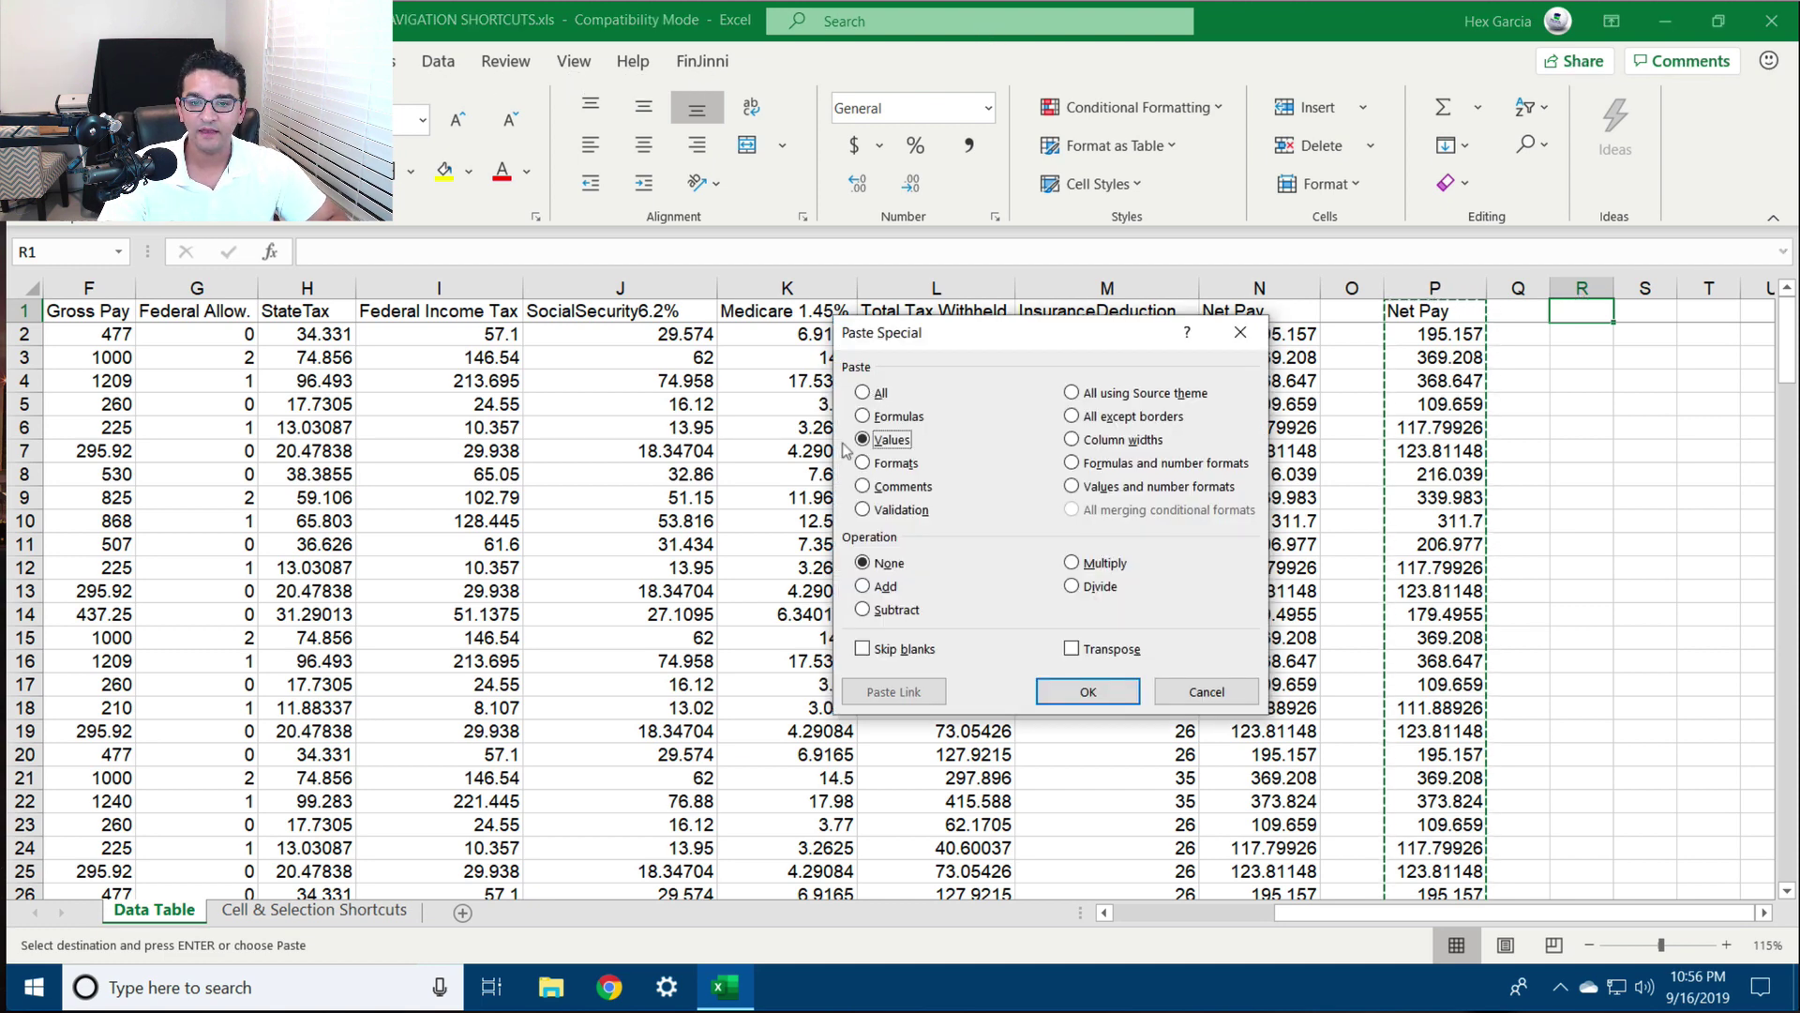
key("Return")
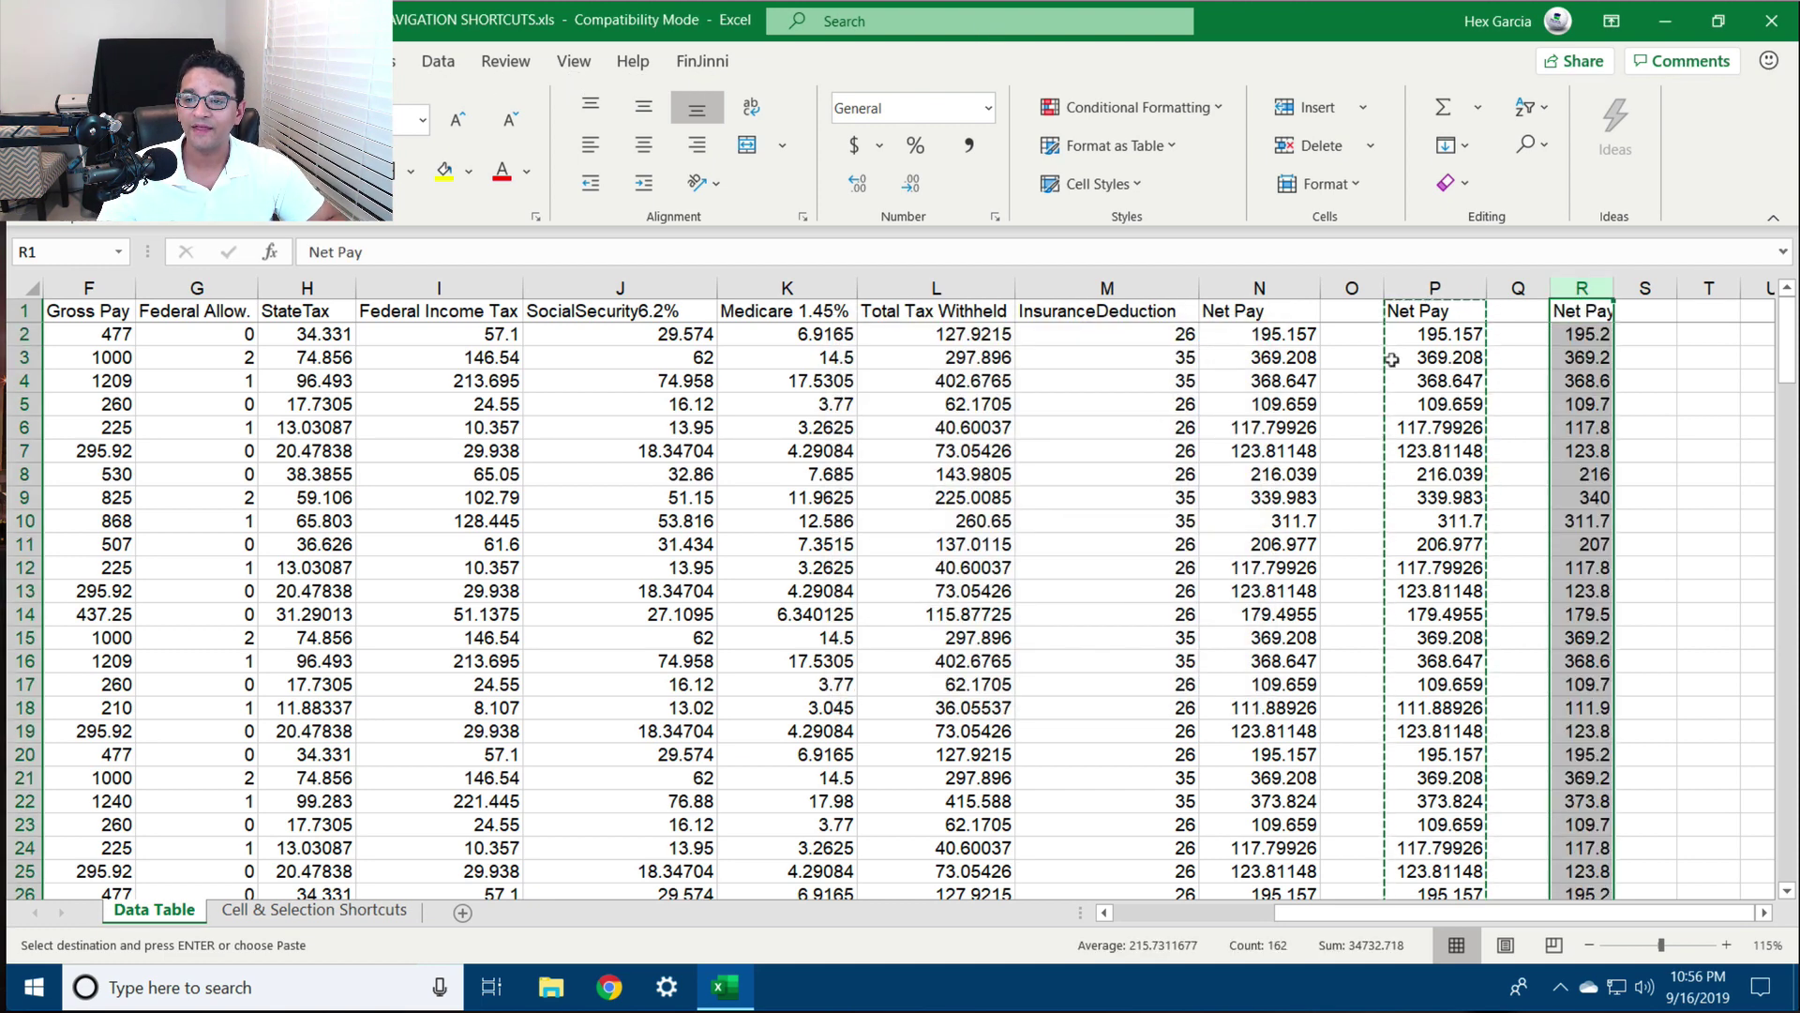
Repeat the last values-only paste of the Net Pay data at T1 and end copy mode
left_click(1707, 293)
left_click(1705, 303)
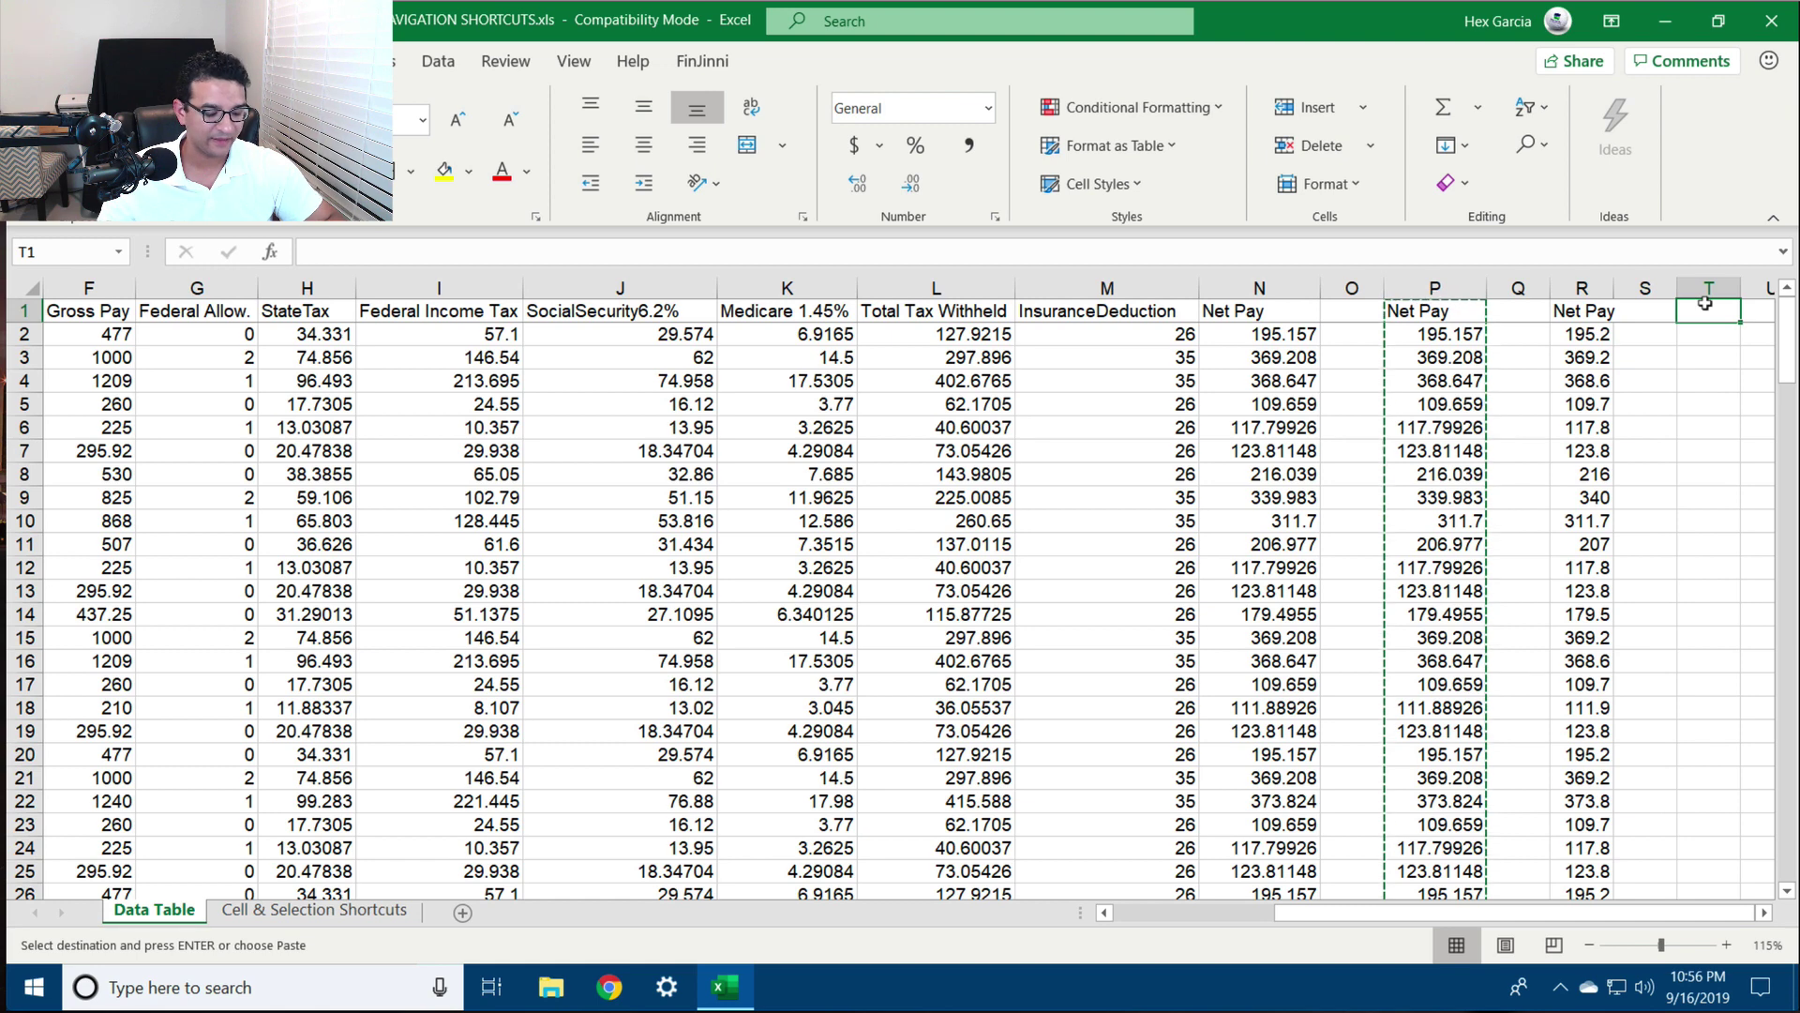
key("F4")
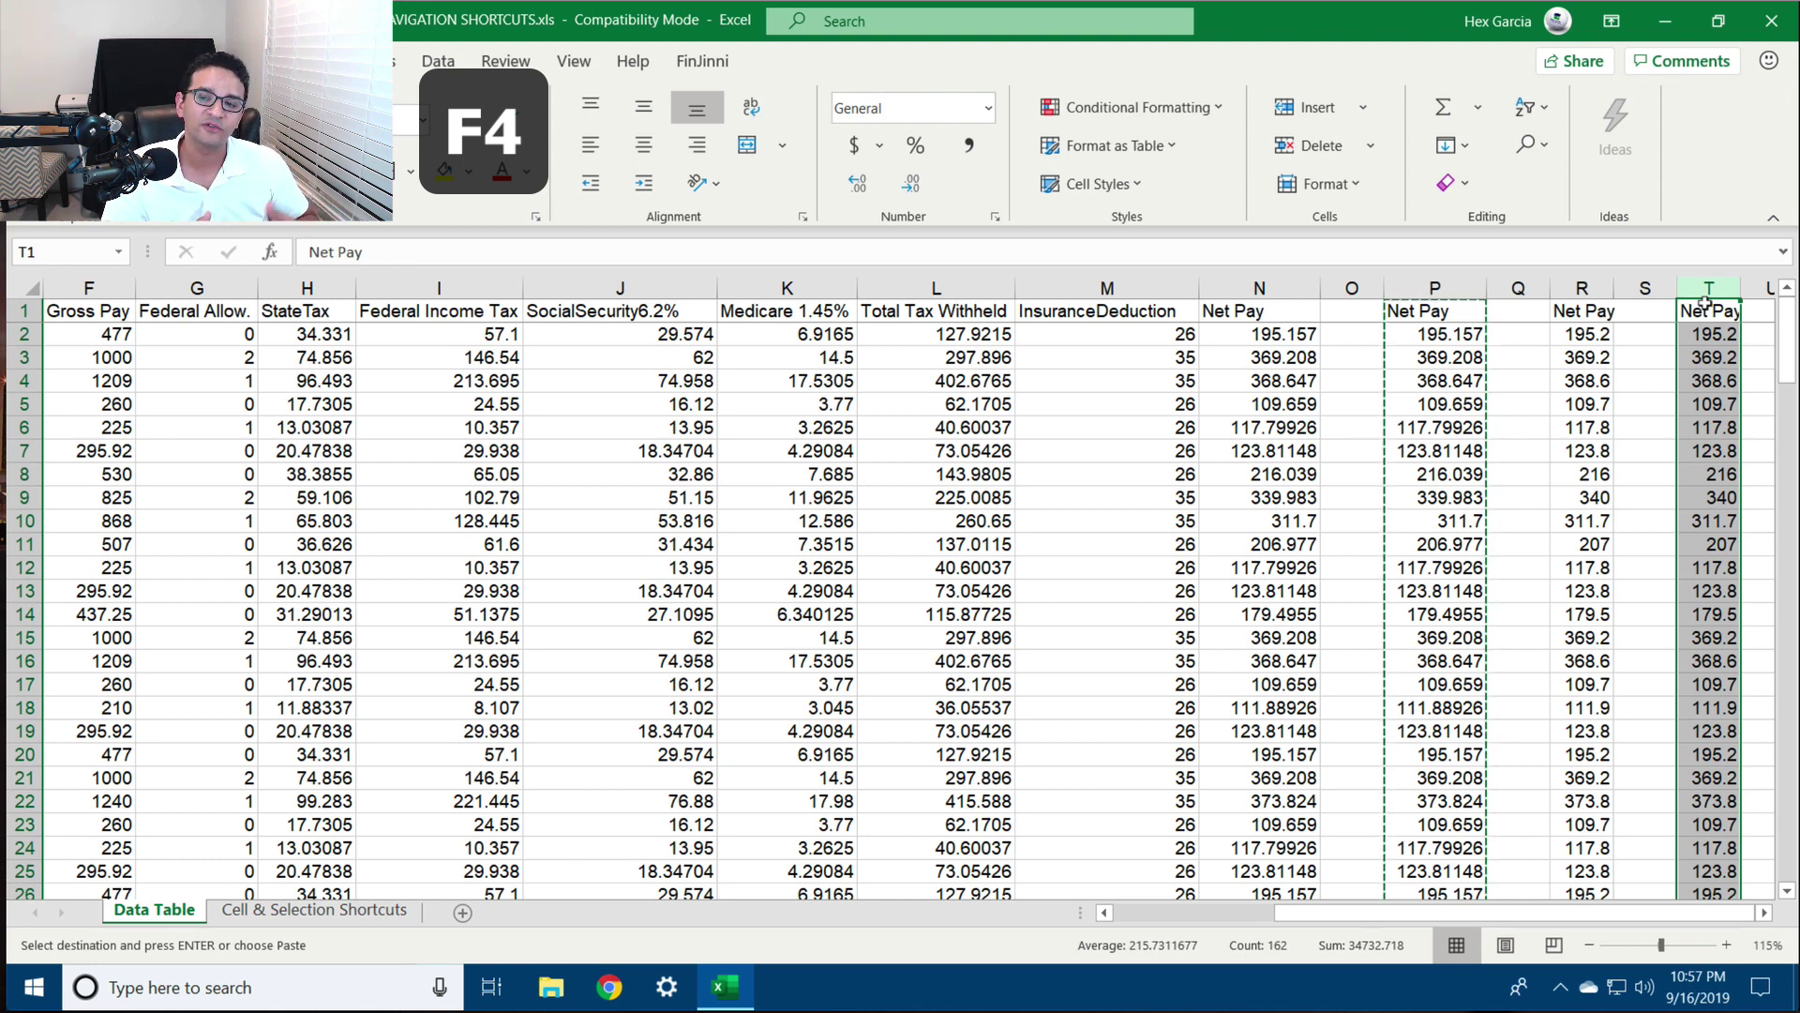
key("Escape")
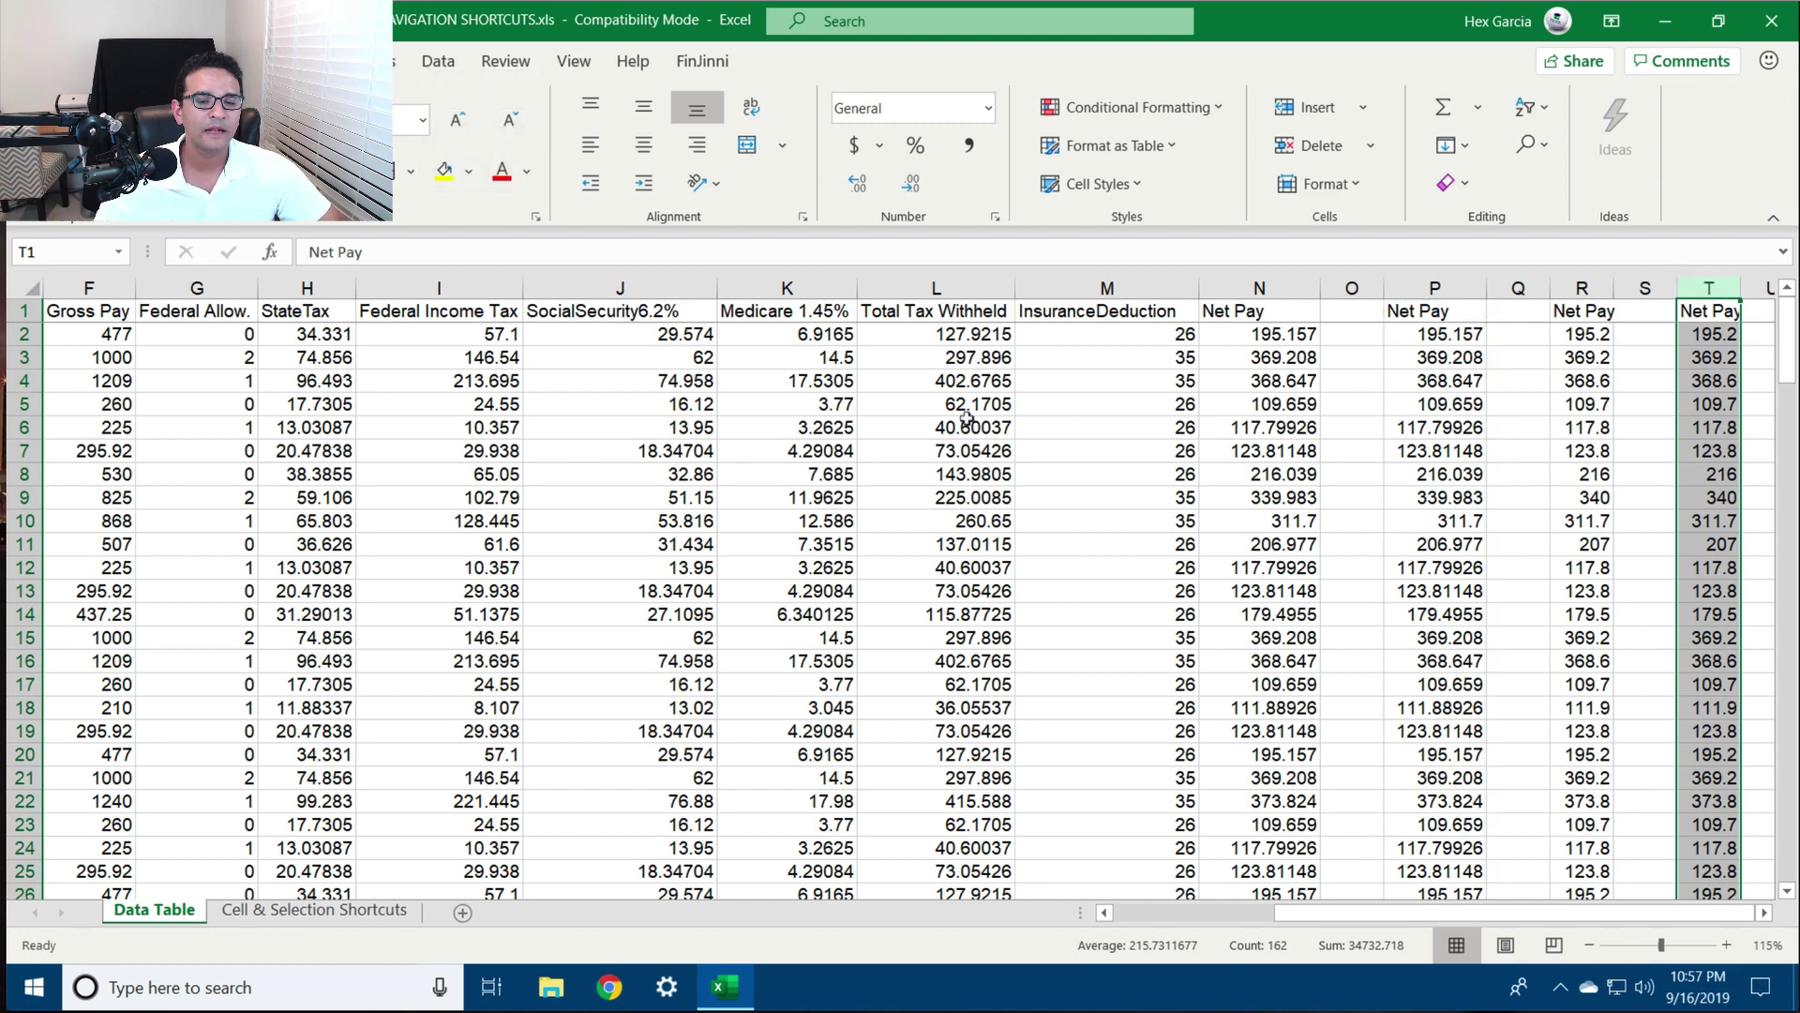
Open SocialSecurity cell J6 for in-cell editing, select its content, and cancel; reopen its edit mode and cancel again
left_click(659, 424)
key("F2")
left_click_drag(669, 427, 725, 423)
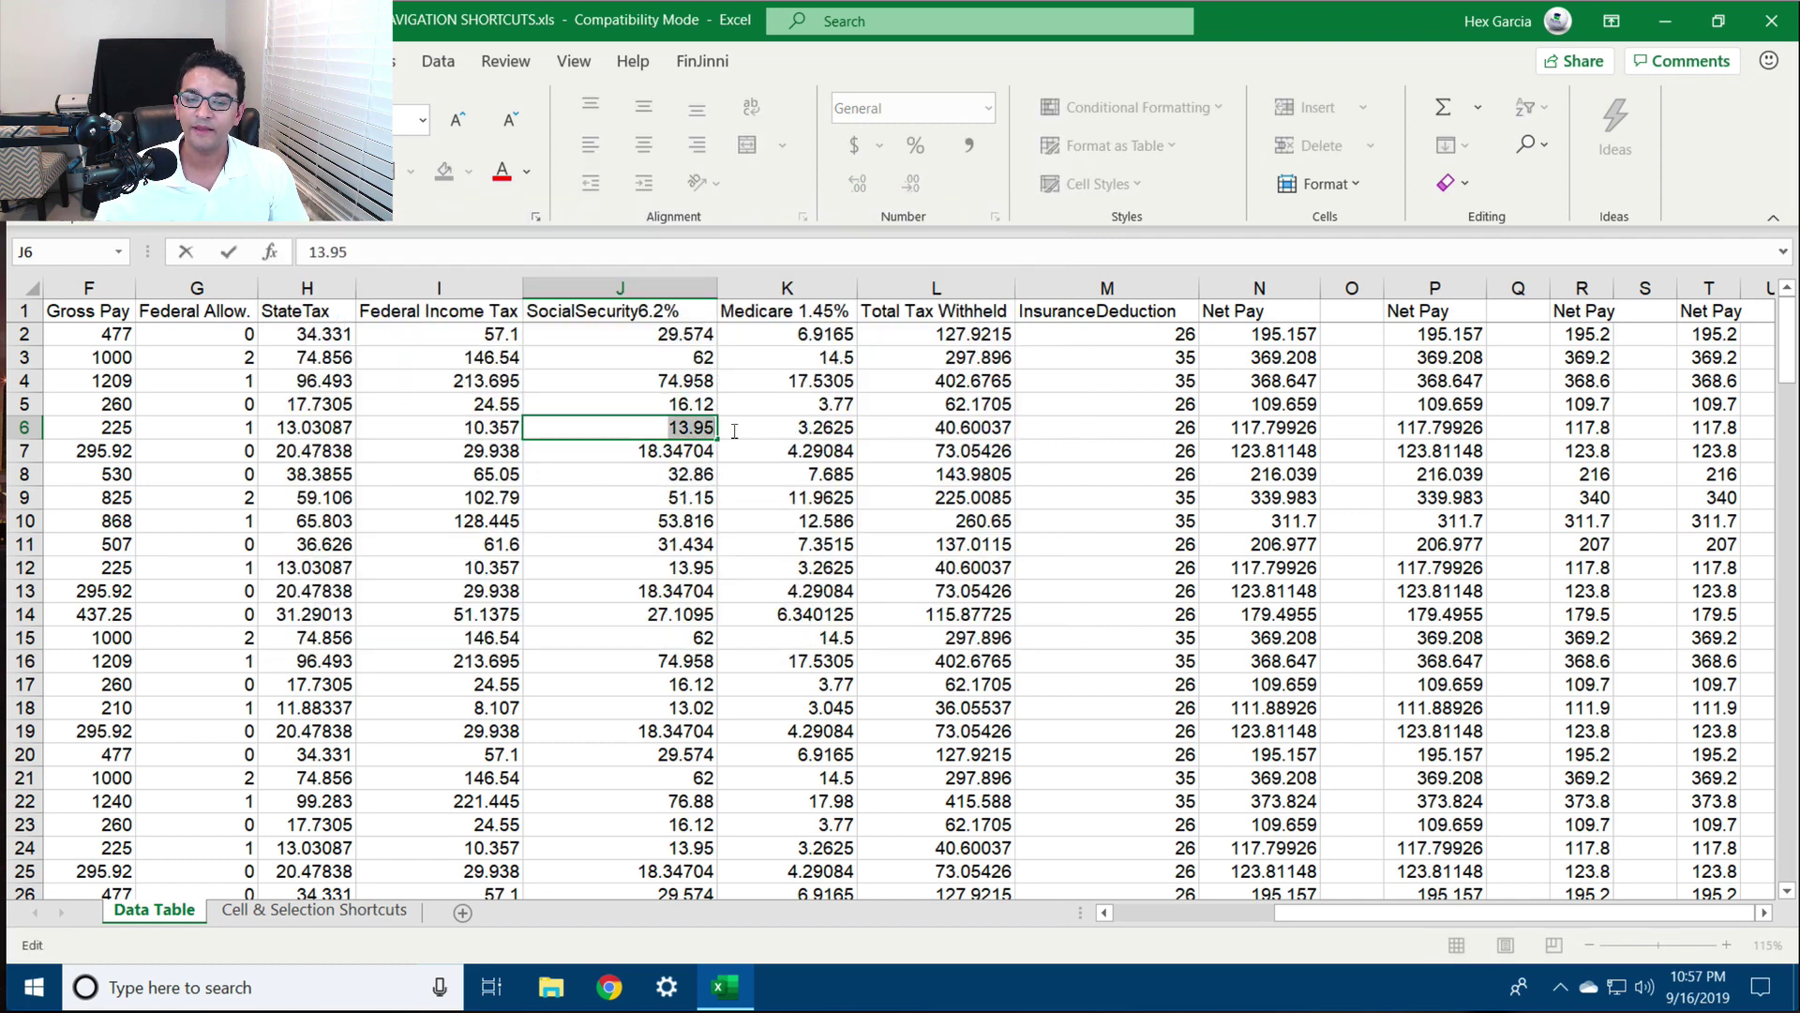
key("Escape")
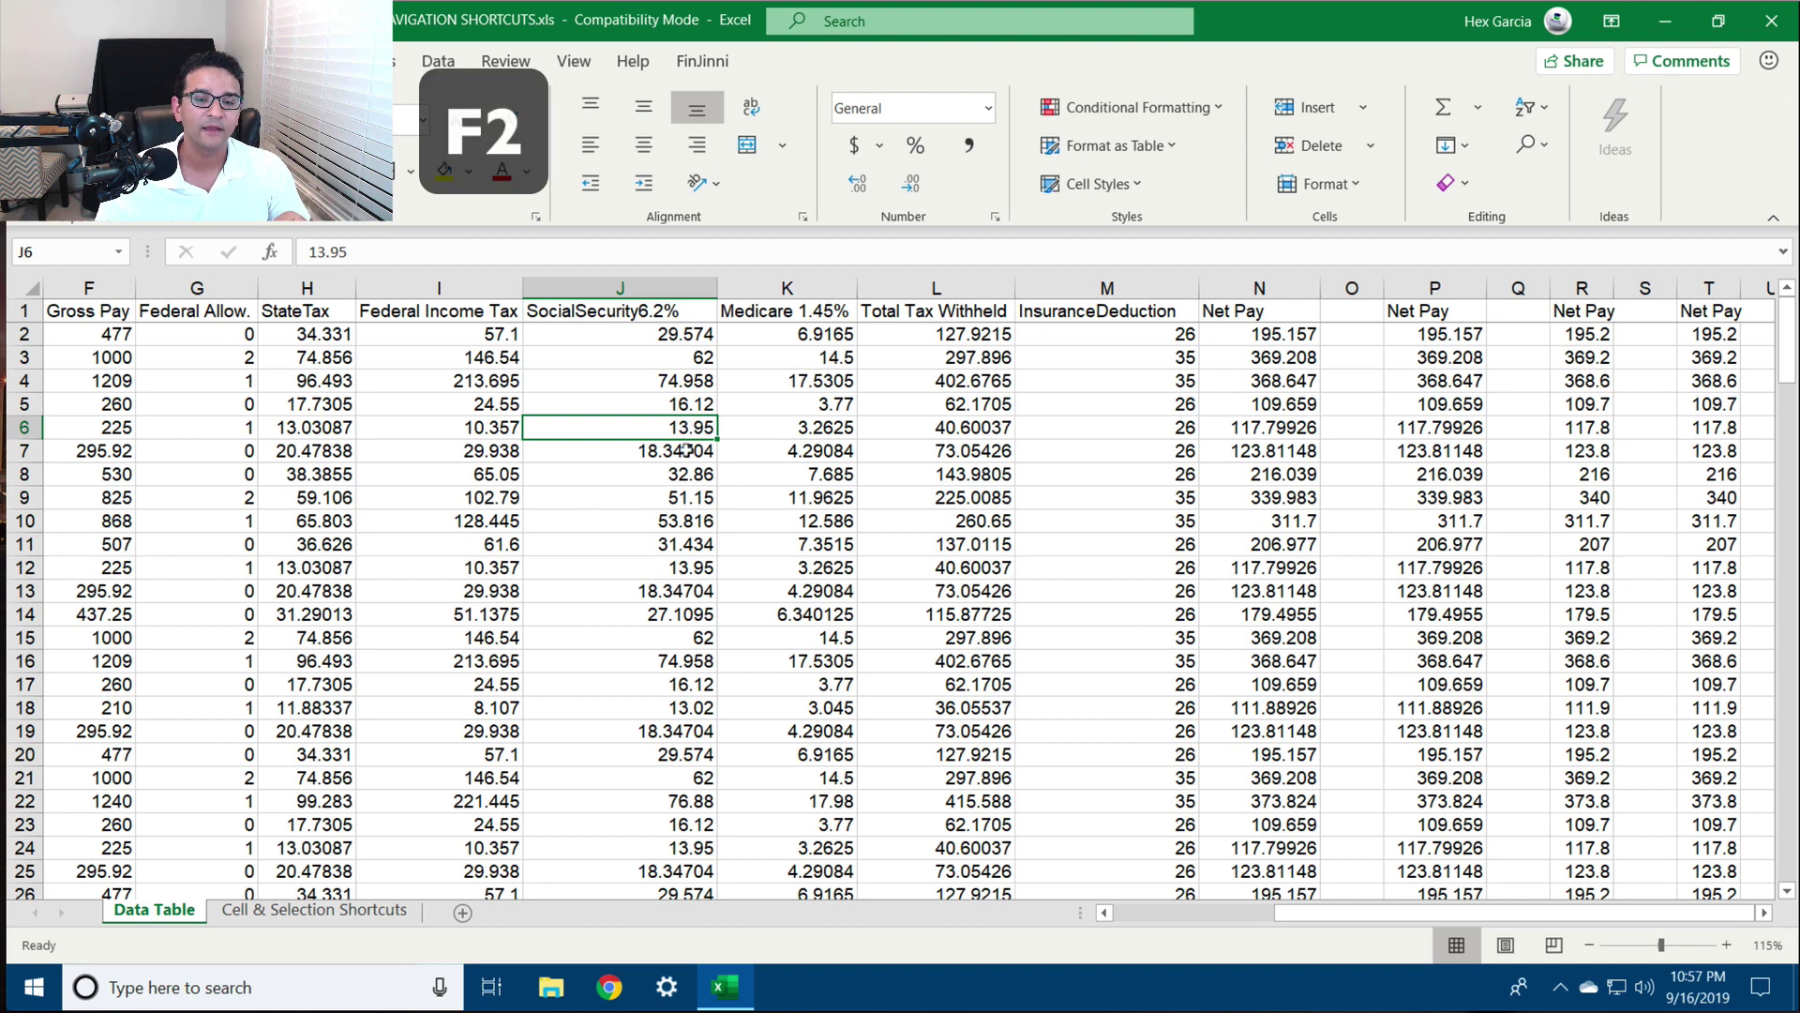
key("F2")
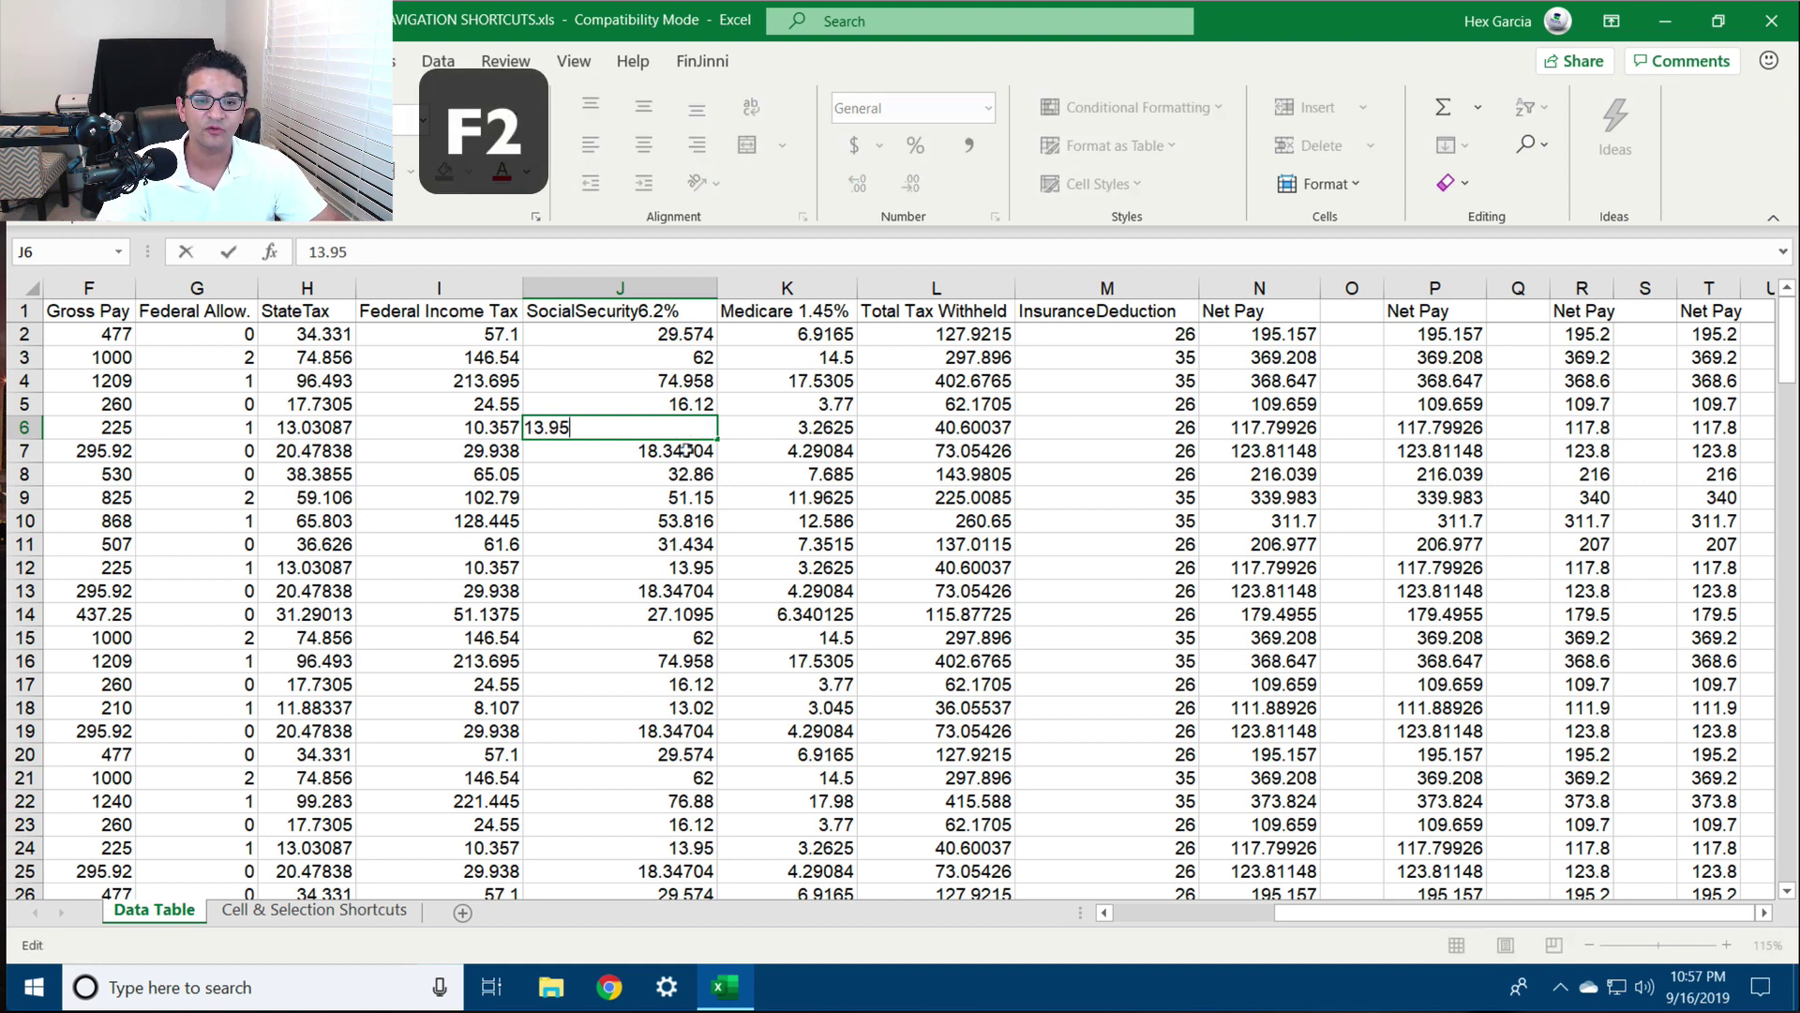
key("Escape")
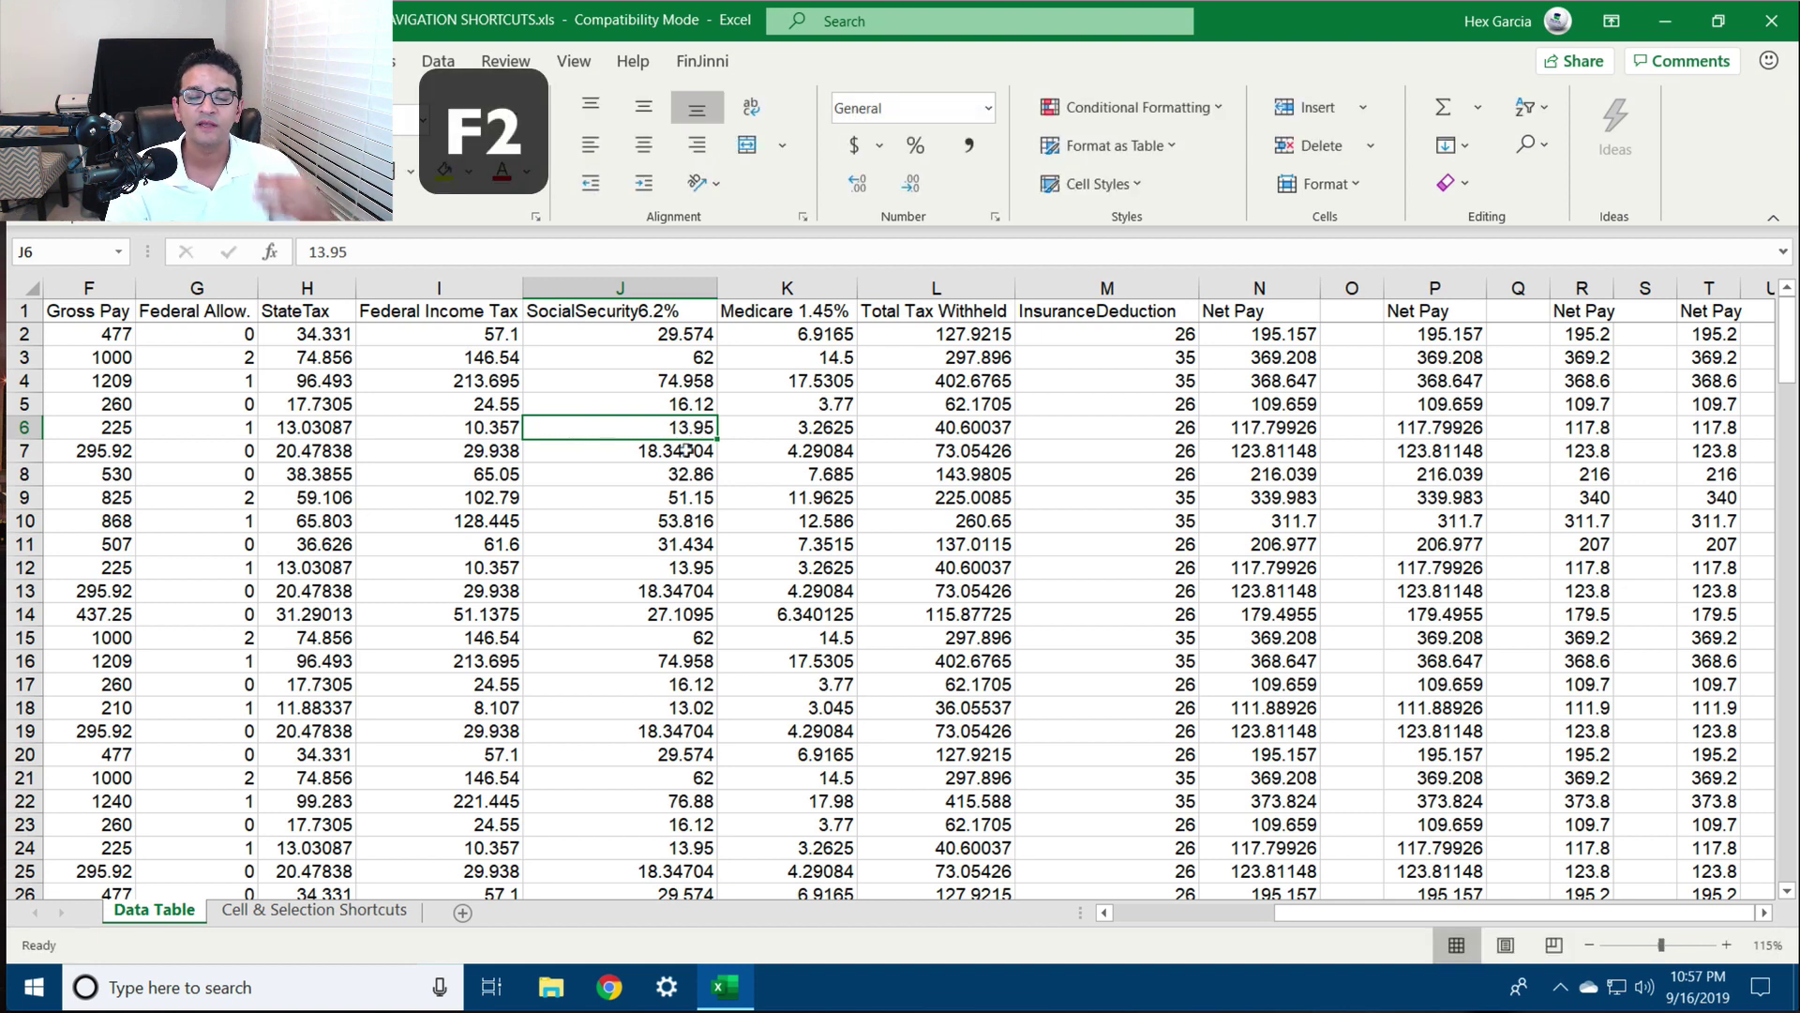
Go to StateTax cell H17 and replace its value with 18 using in-cell editing
key("Down")
key("Down")
key("Down")
key("Down")
key("Down")
key("Down")
key("Down")
key("Left")
key("Left")
key("Left")
key("Left")
key("Right")
key("Right")
key("Down")
key("Down")
key("Down")
key("Down")
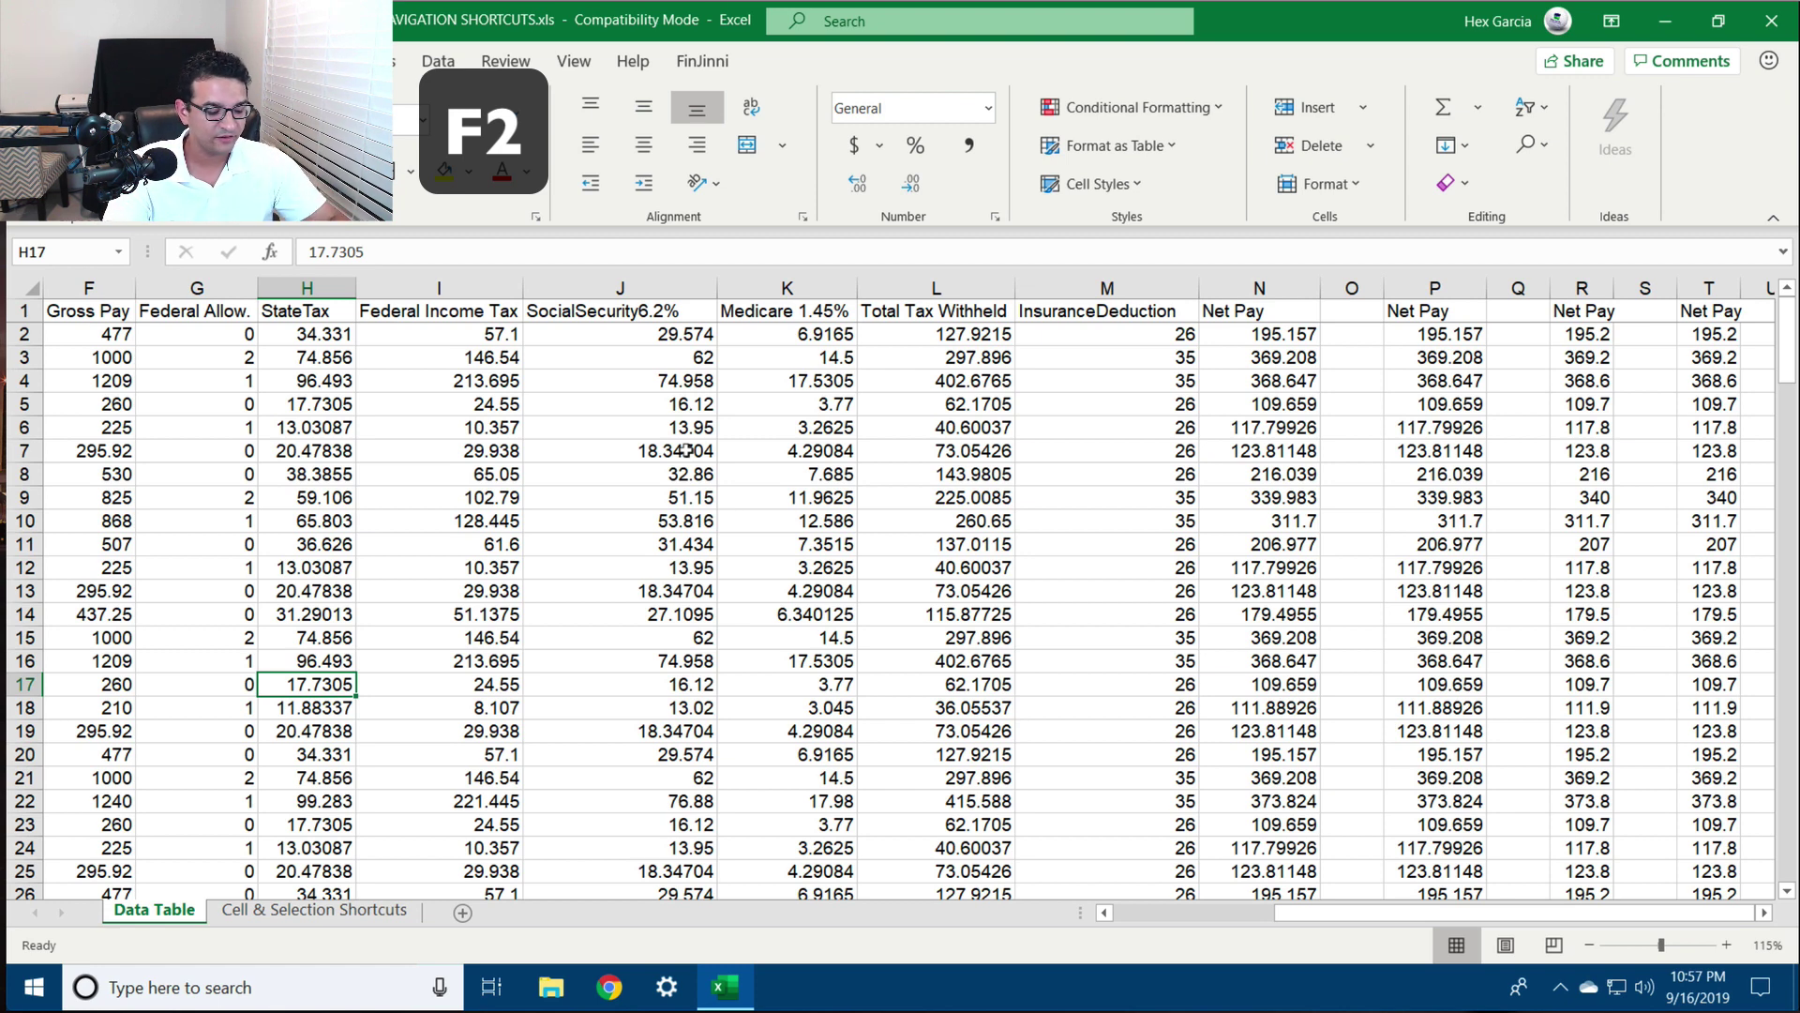
key("F2")
key("BackSpace")
key("BackSpace")
key("BackSpace")
key("BackSpace")
key("BackSpace")
key("BackSpace")
key("BackSpace")
type("18")
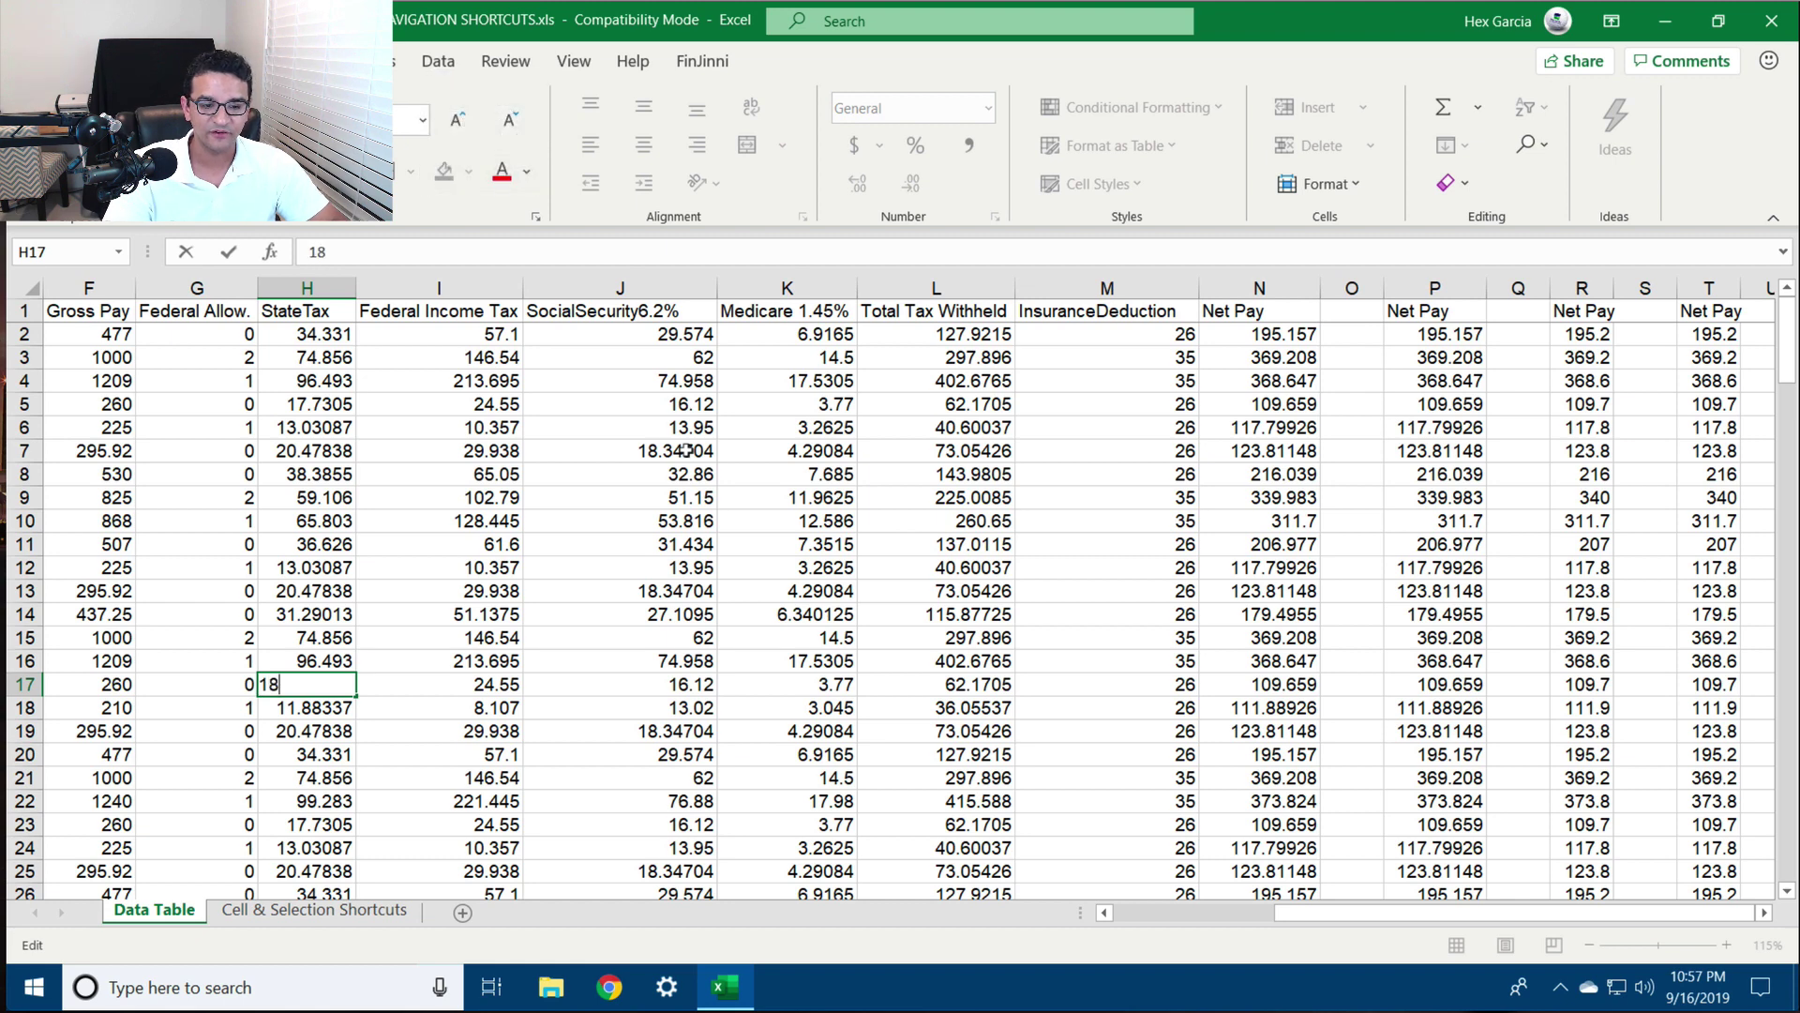
key("Return")
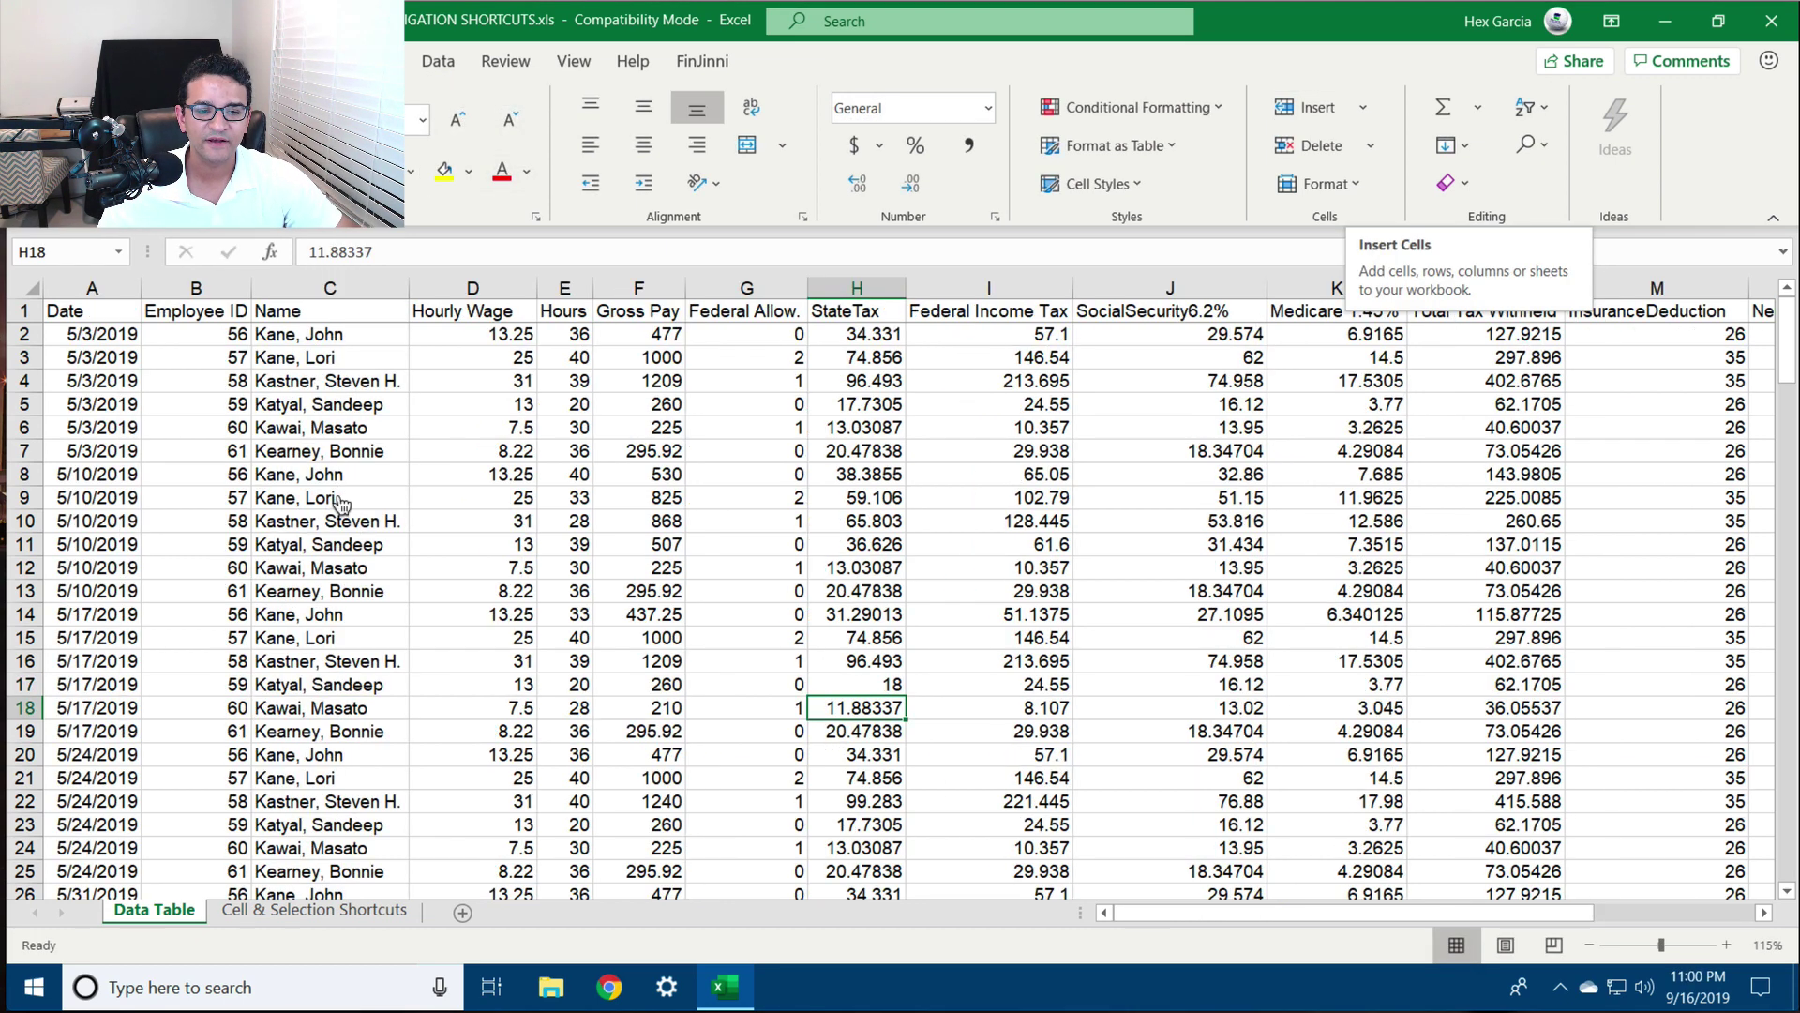
Insert a line break after the employee name in C9 and enter the street address on the second line
left_click(340, 505)
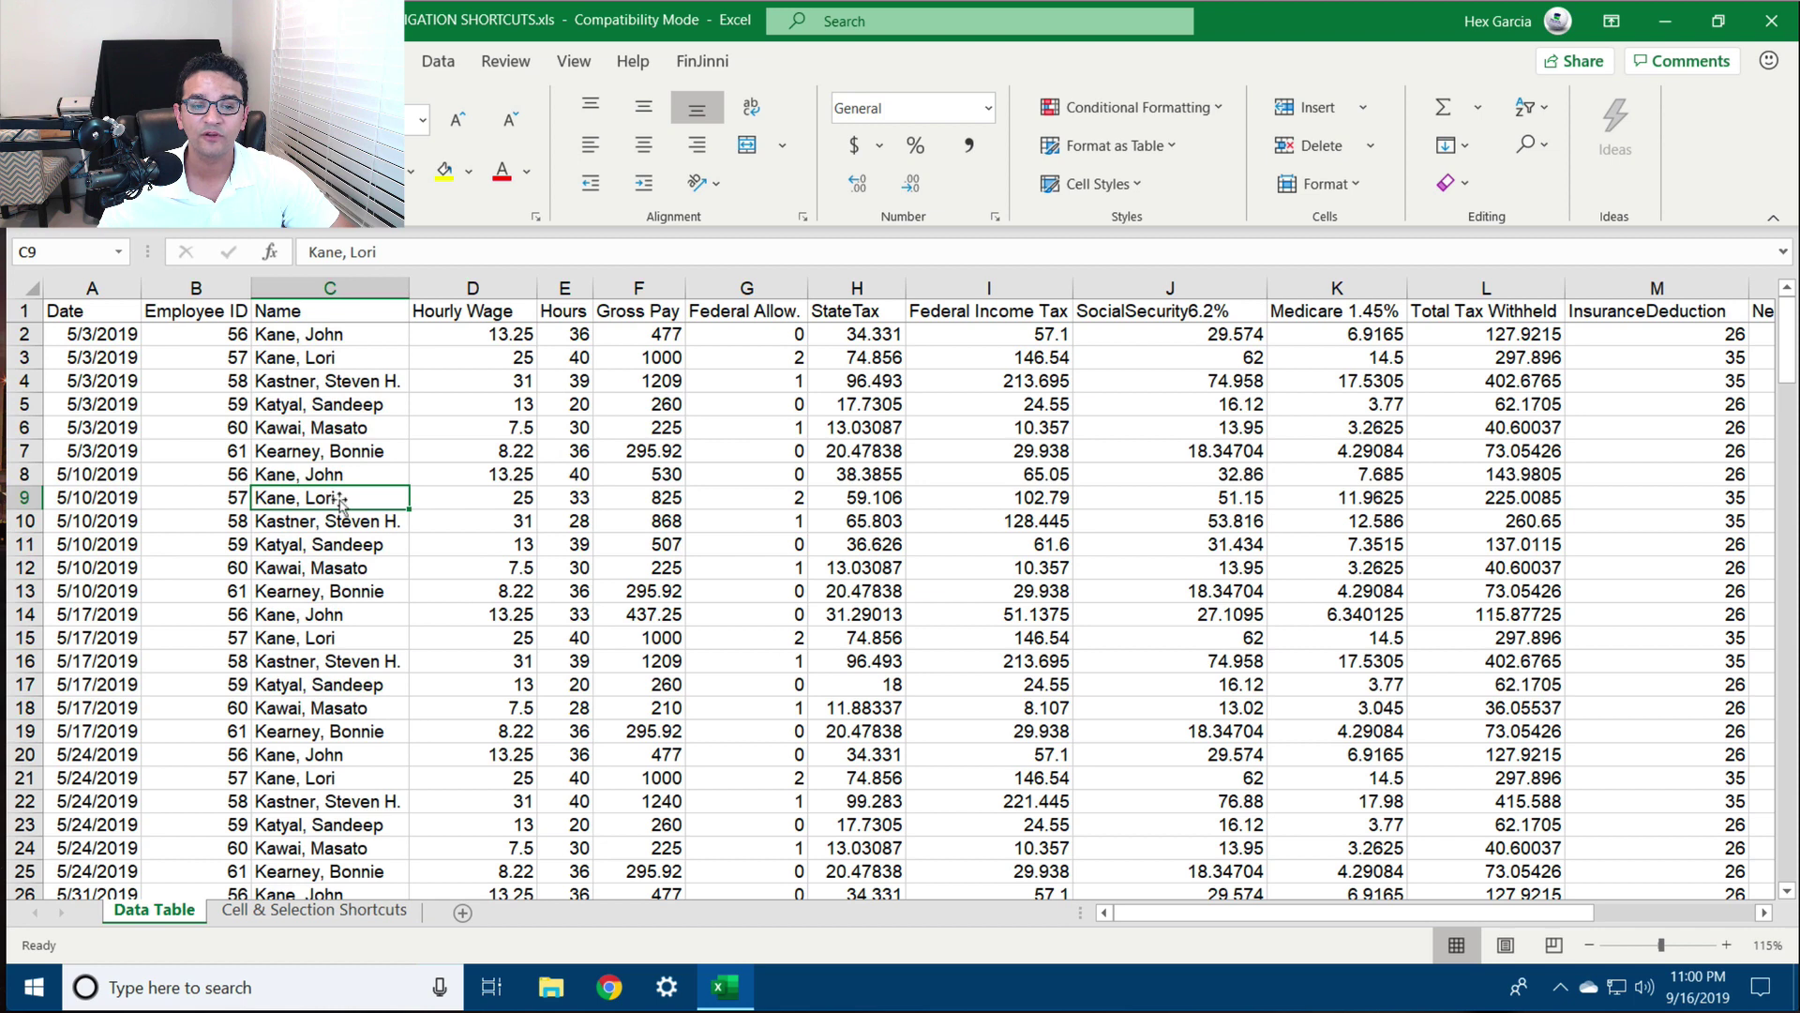
key("F2")
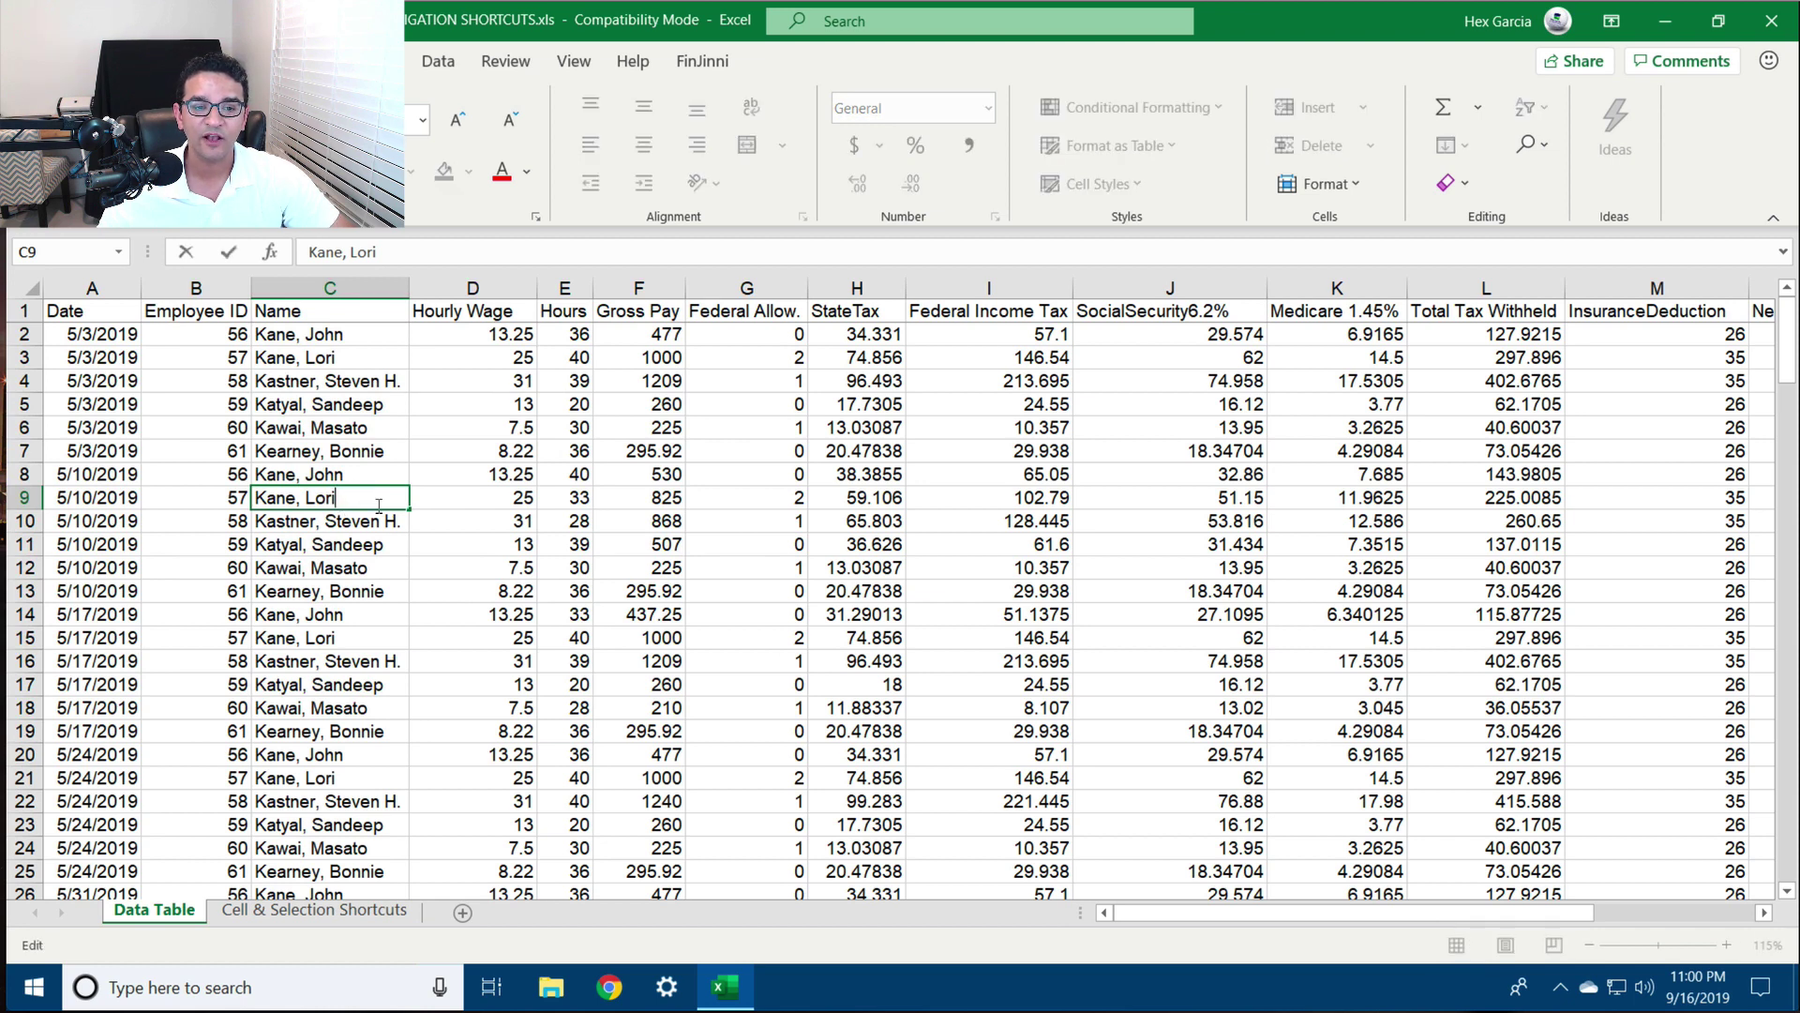
key("Return")
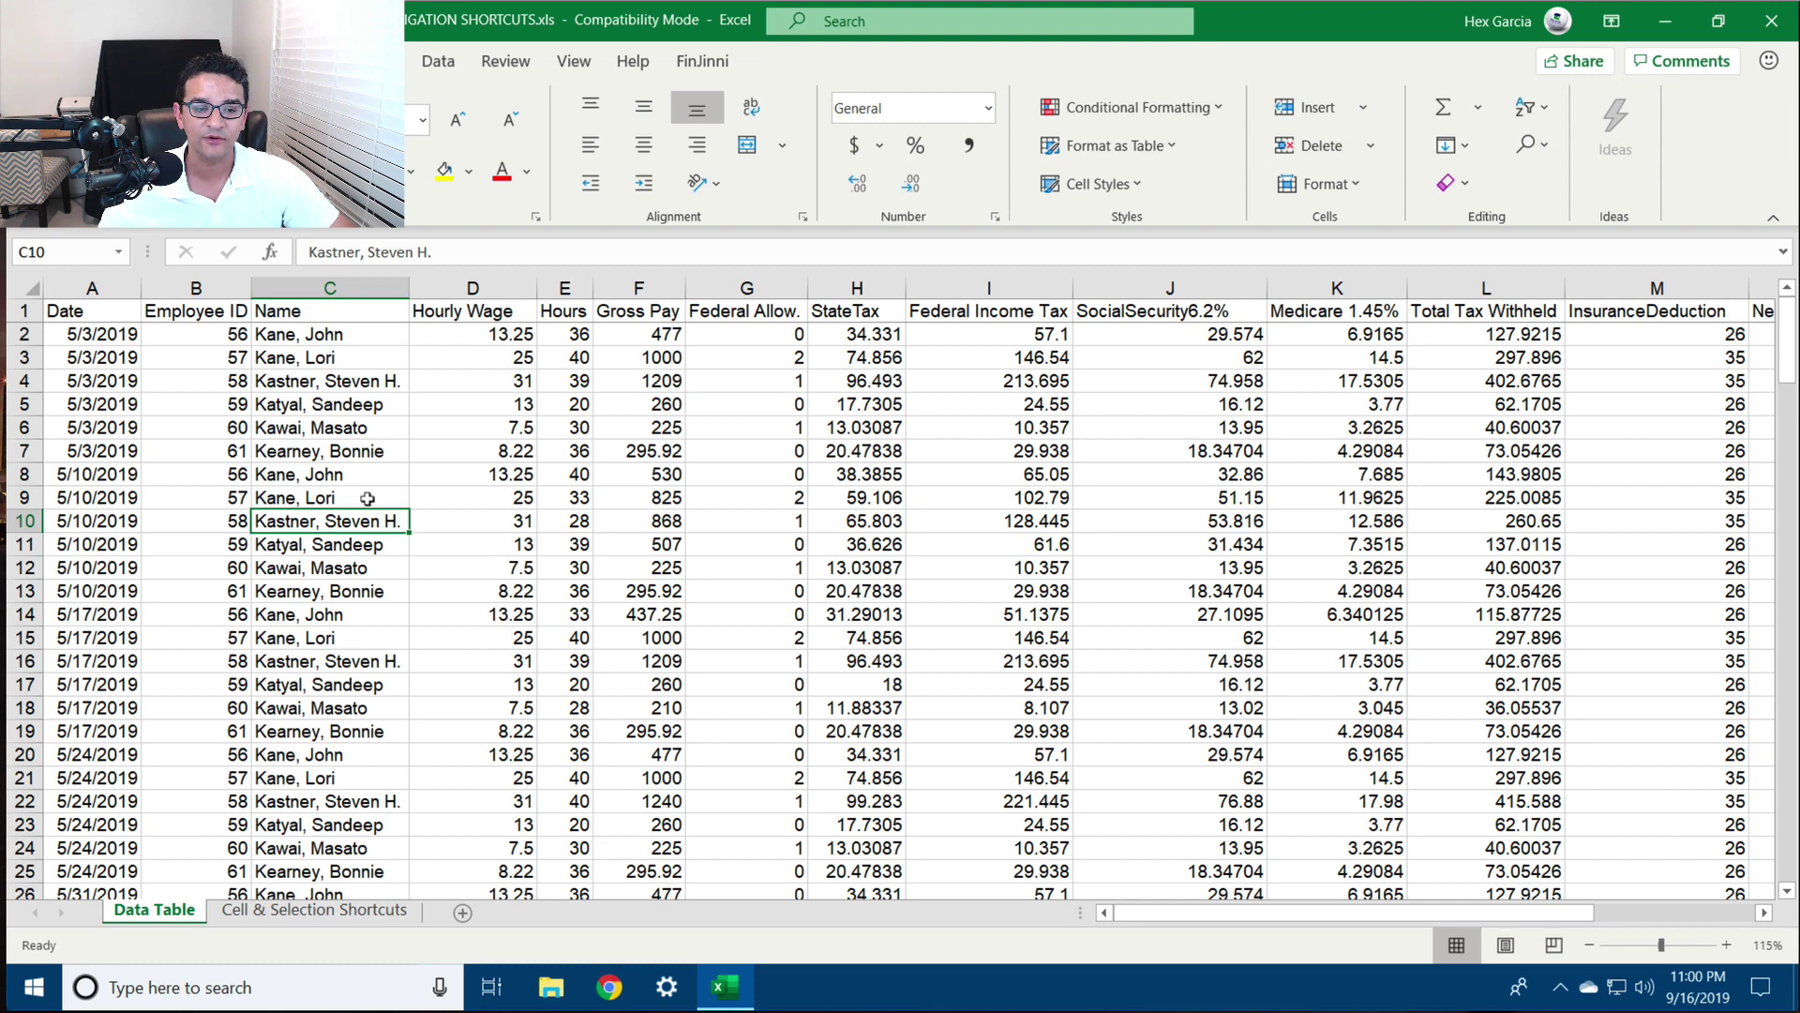
double_click(367, 498)
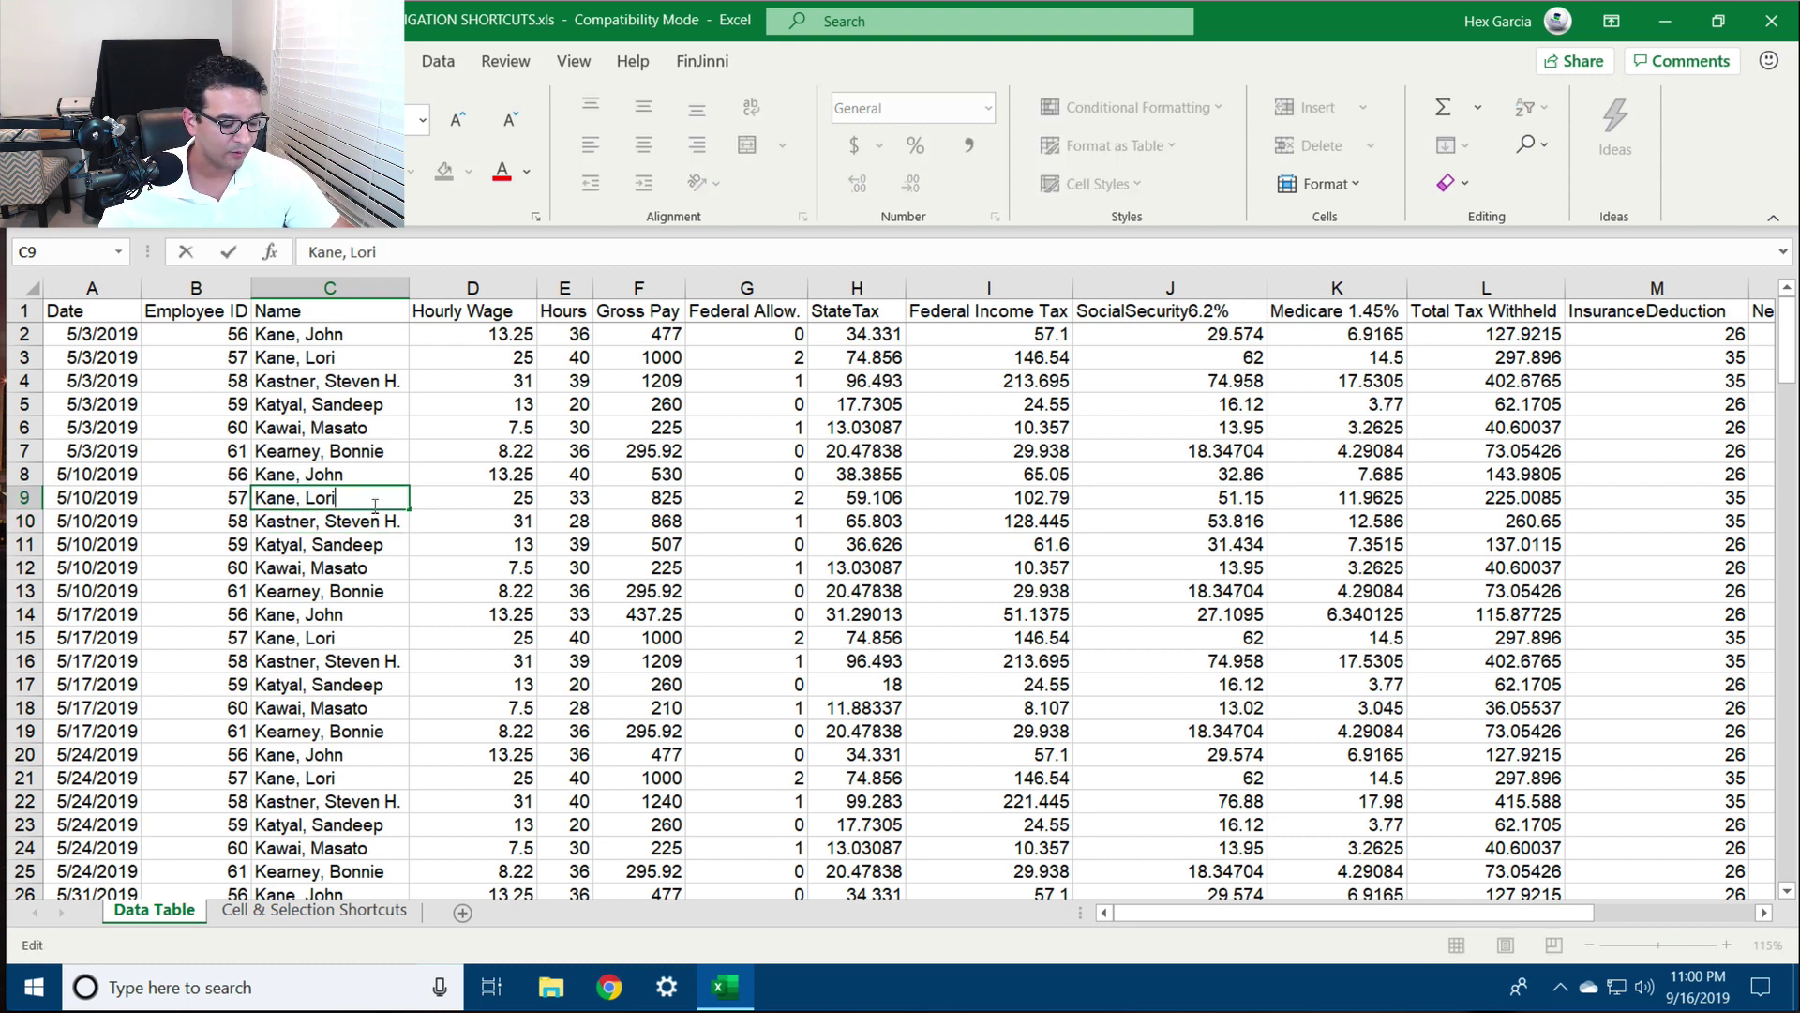
key("alt+Return")
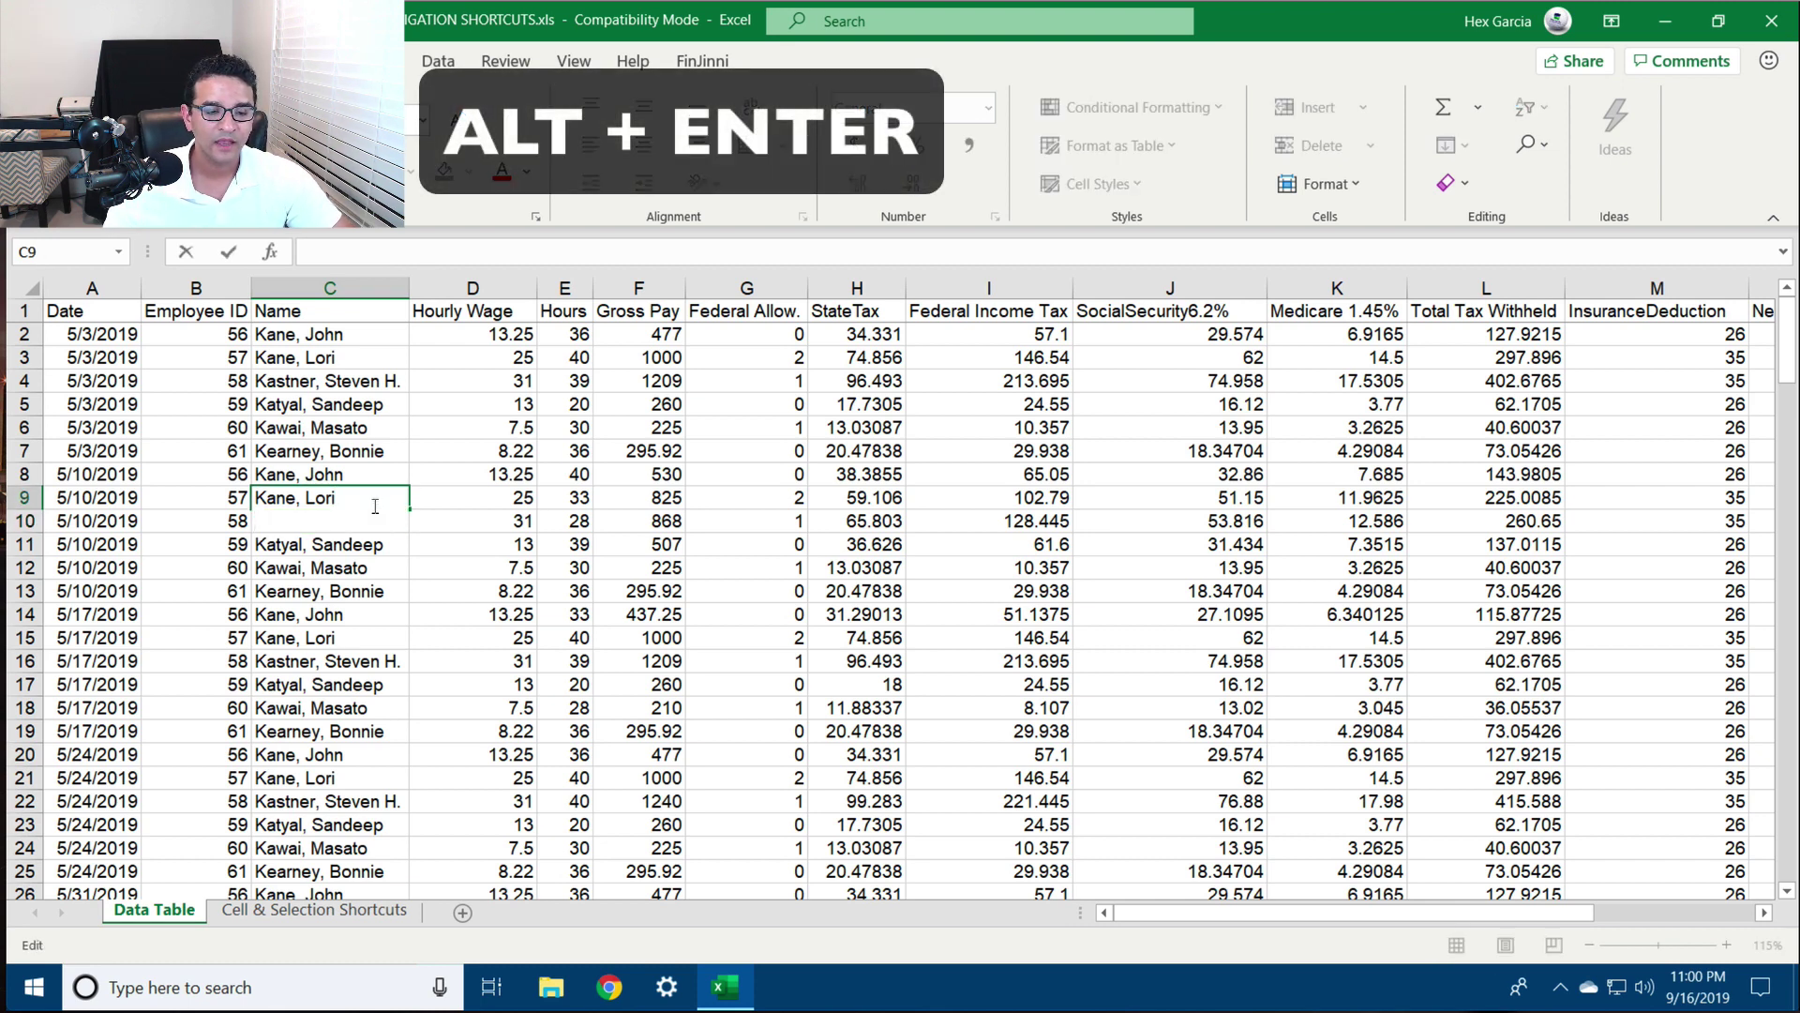
type("123 Mai")
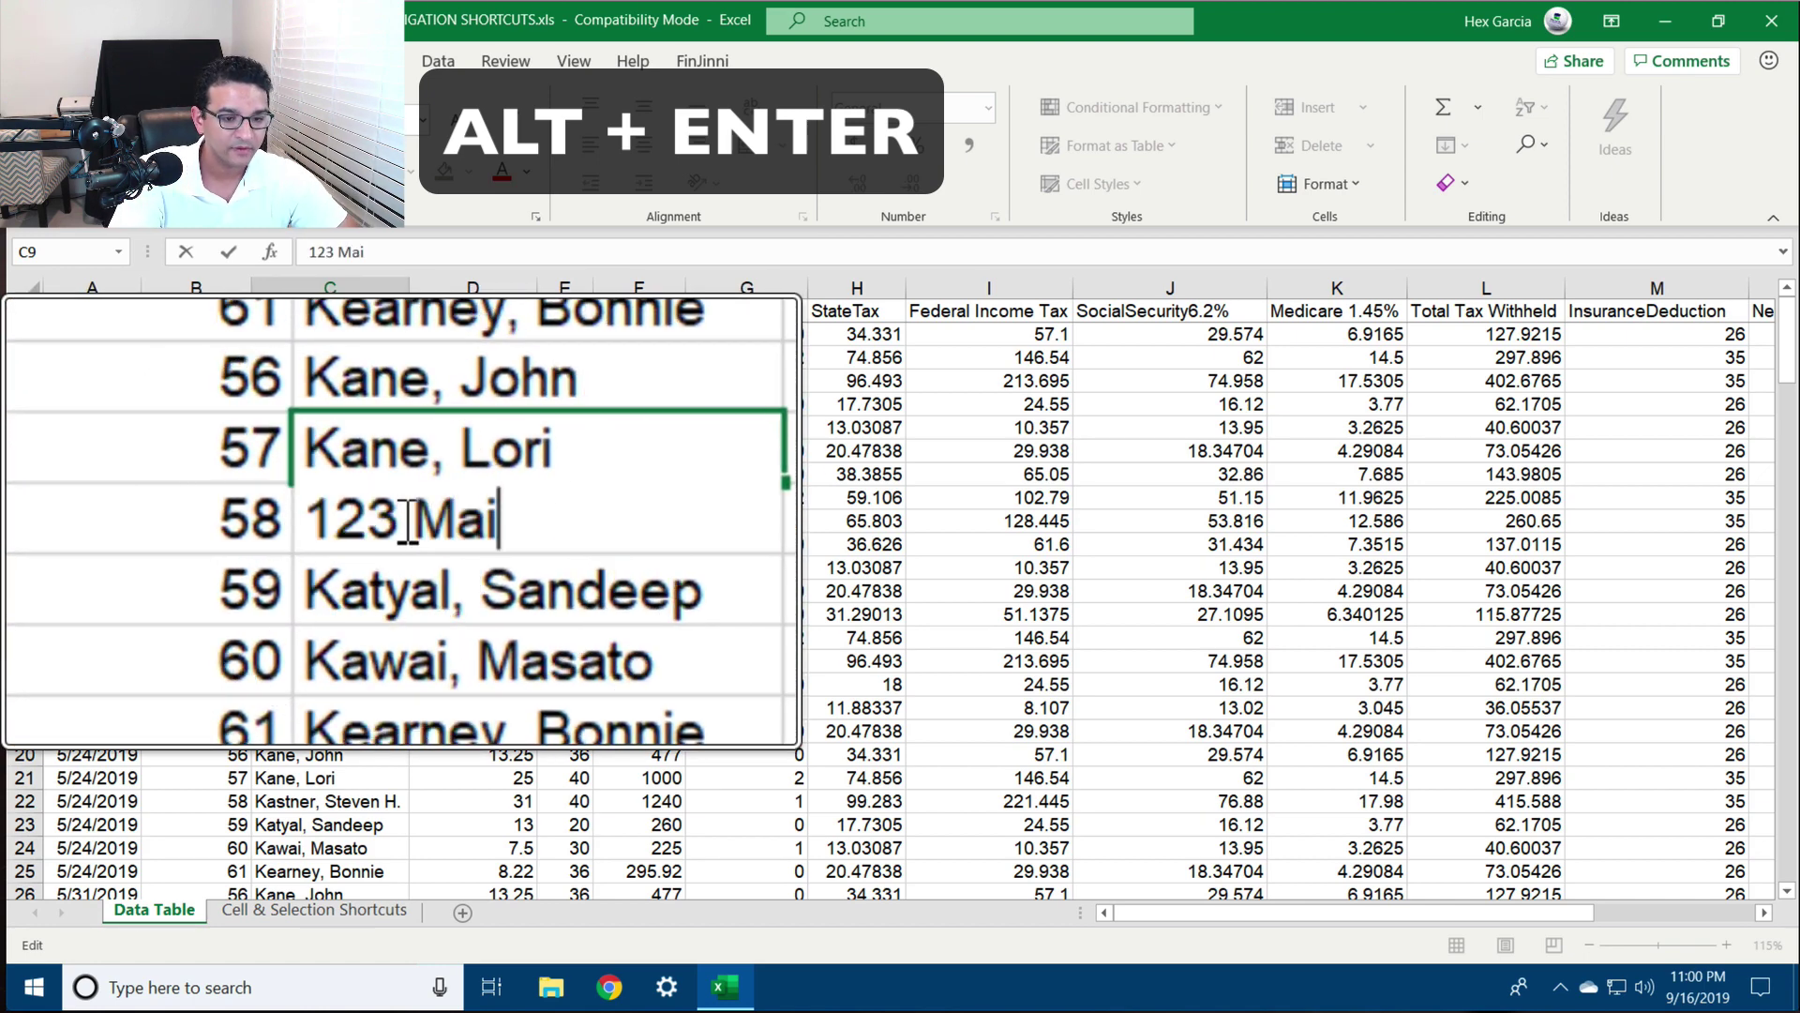
type("n Street")
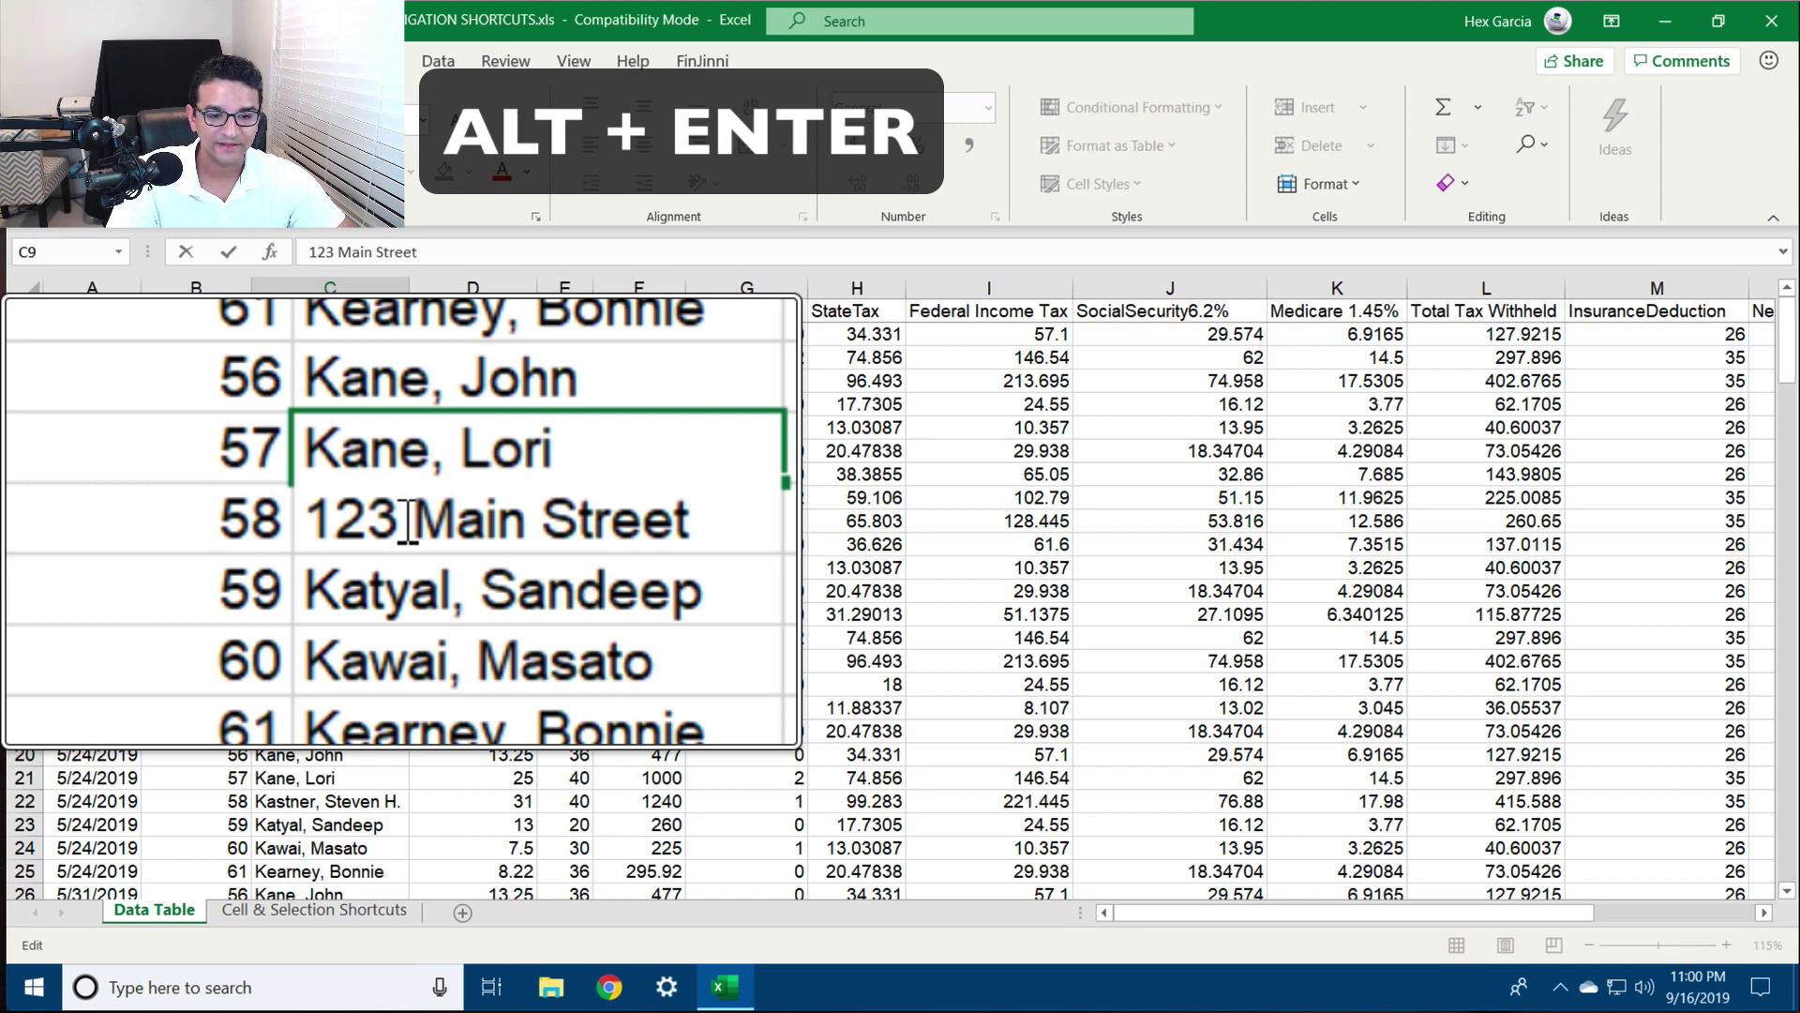
key("Return")
left_click(392, 514)
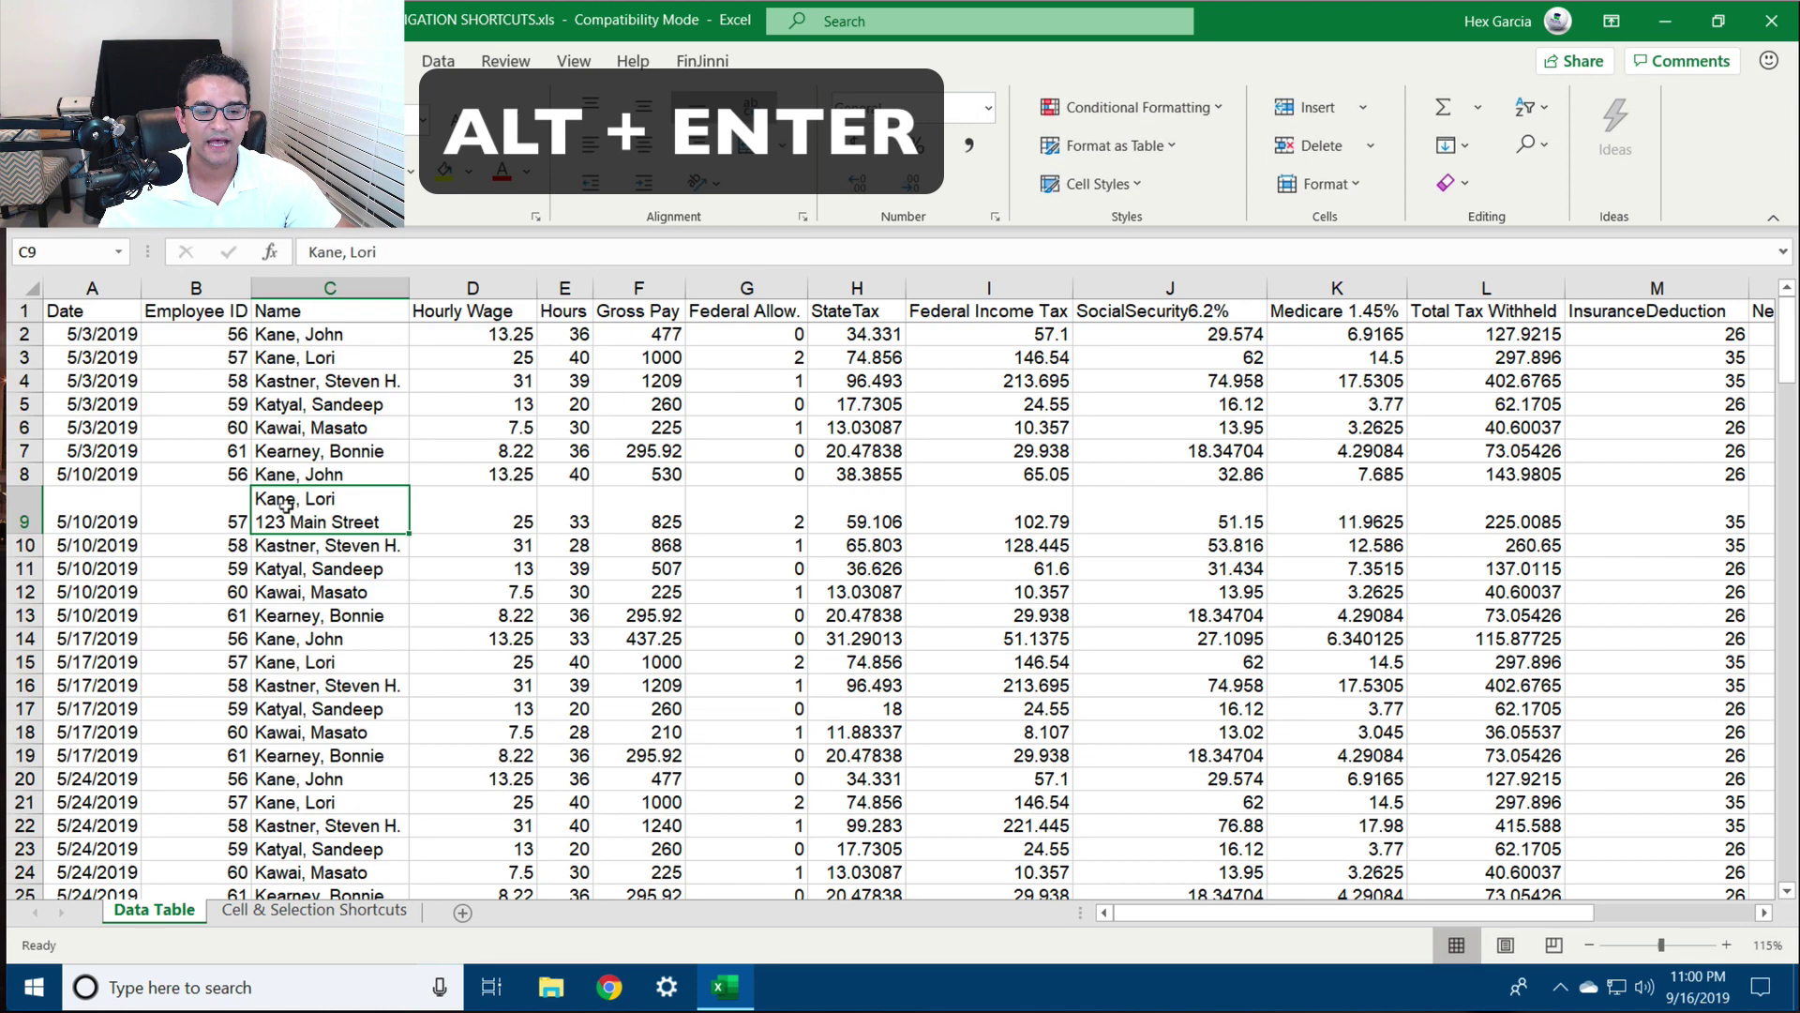
Expand the formula bar to read both lines of C9, compare with C8, and collapse the formula bar
left_click(25, 511)
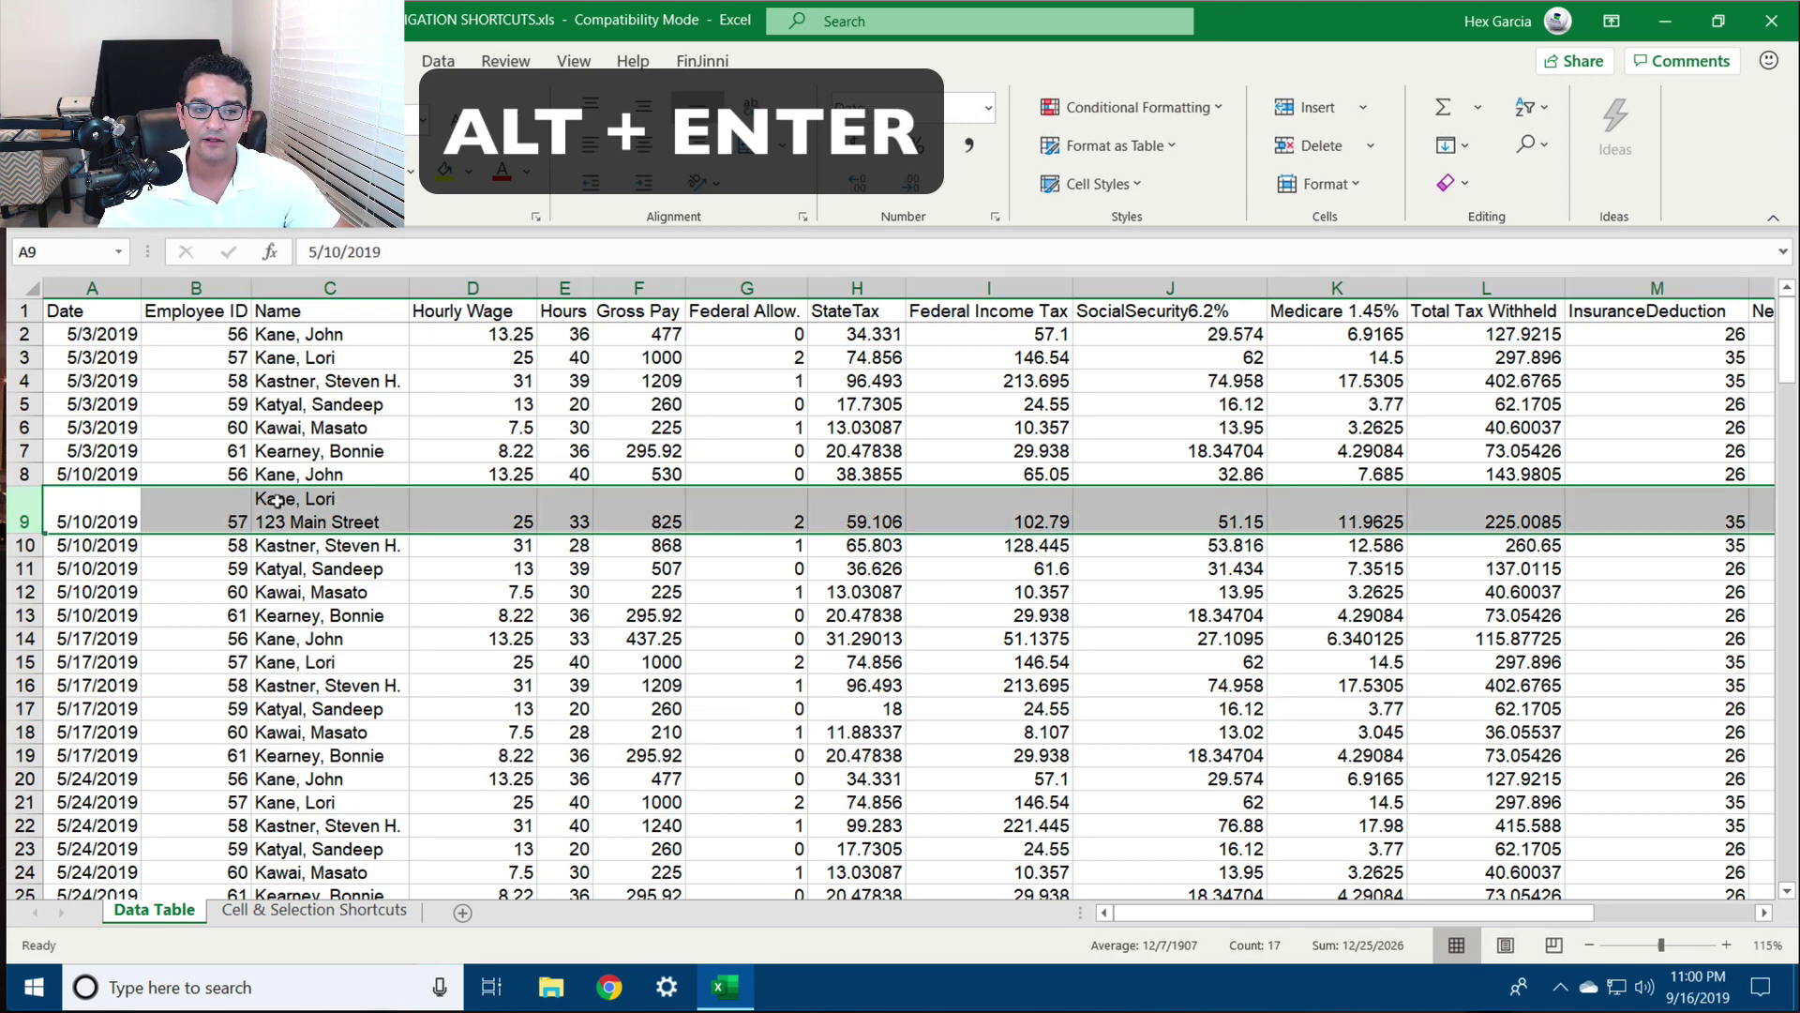
left_click(292, 500)
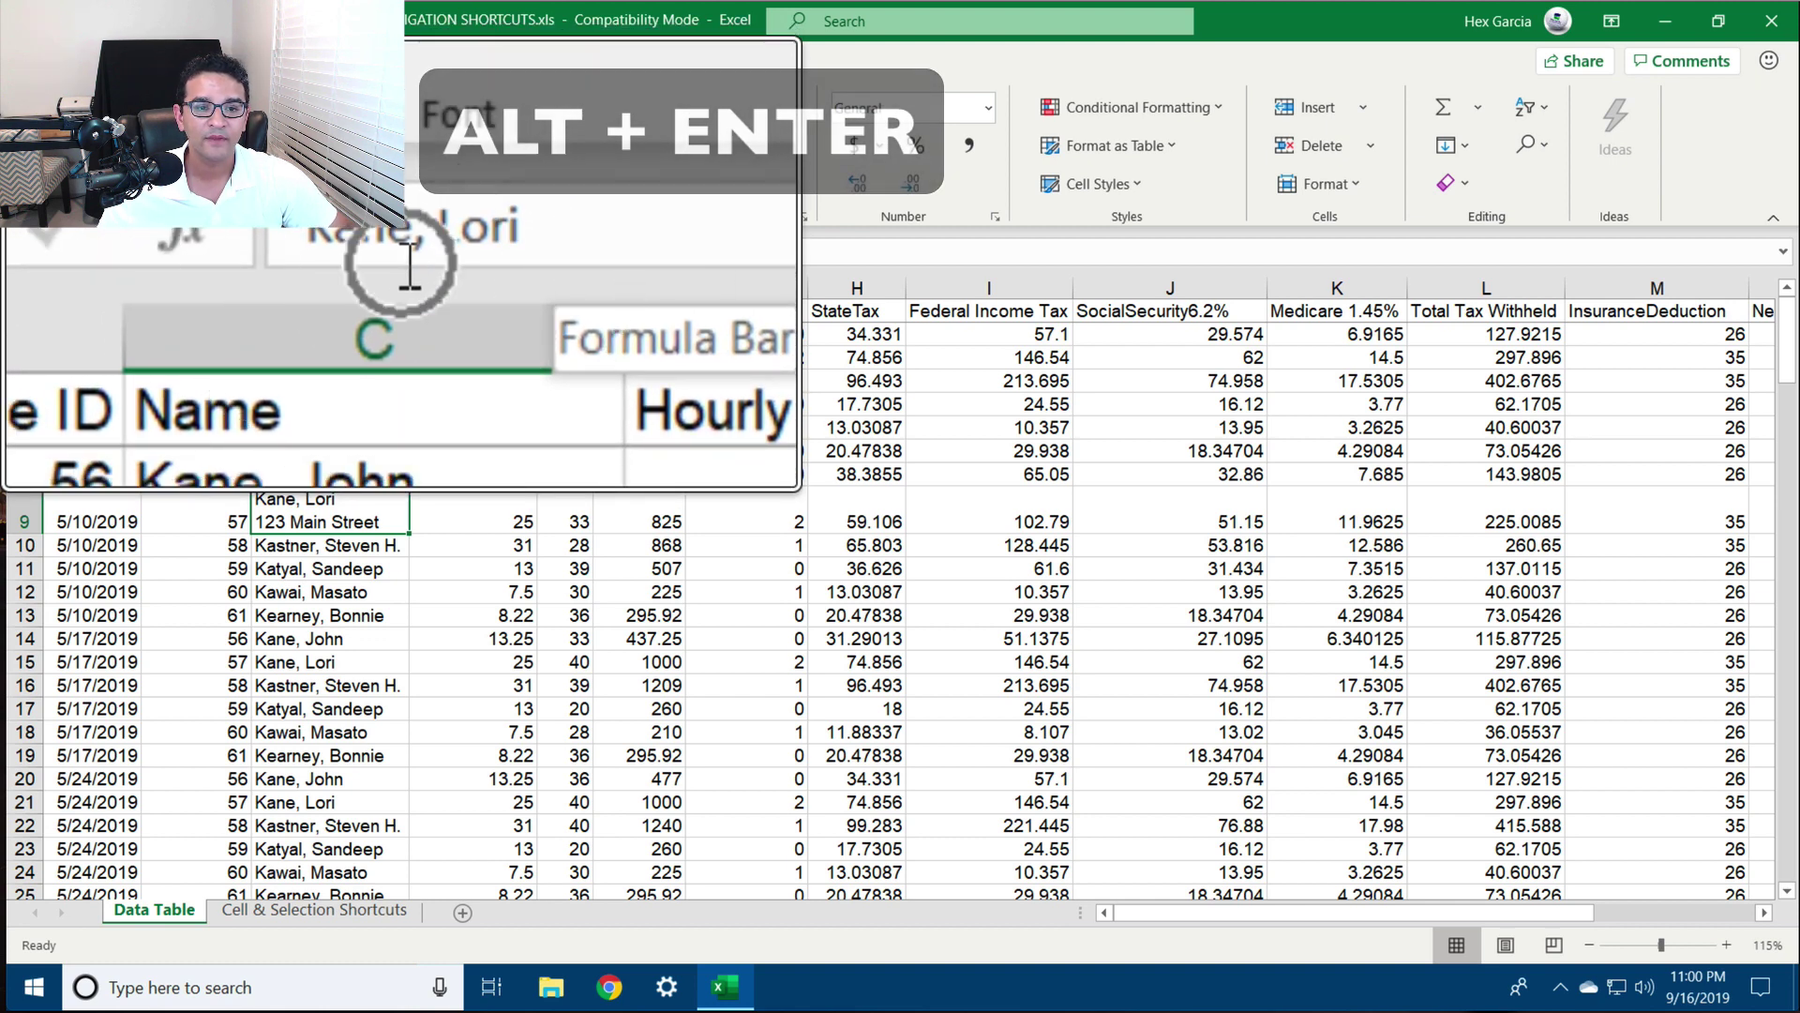
left_click_drag(328, 274, 327, 331)
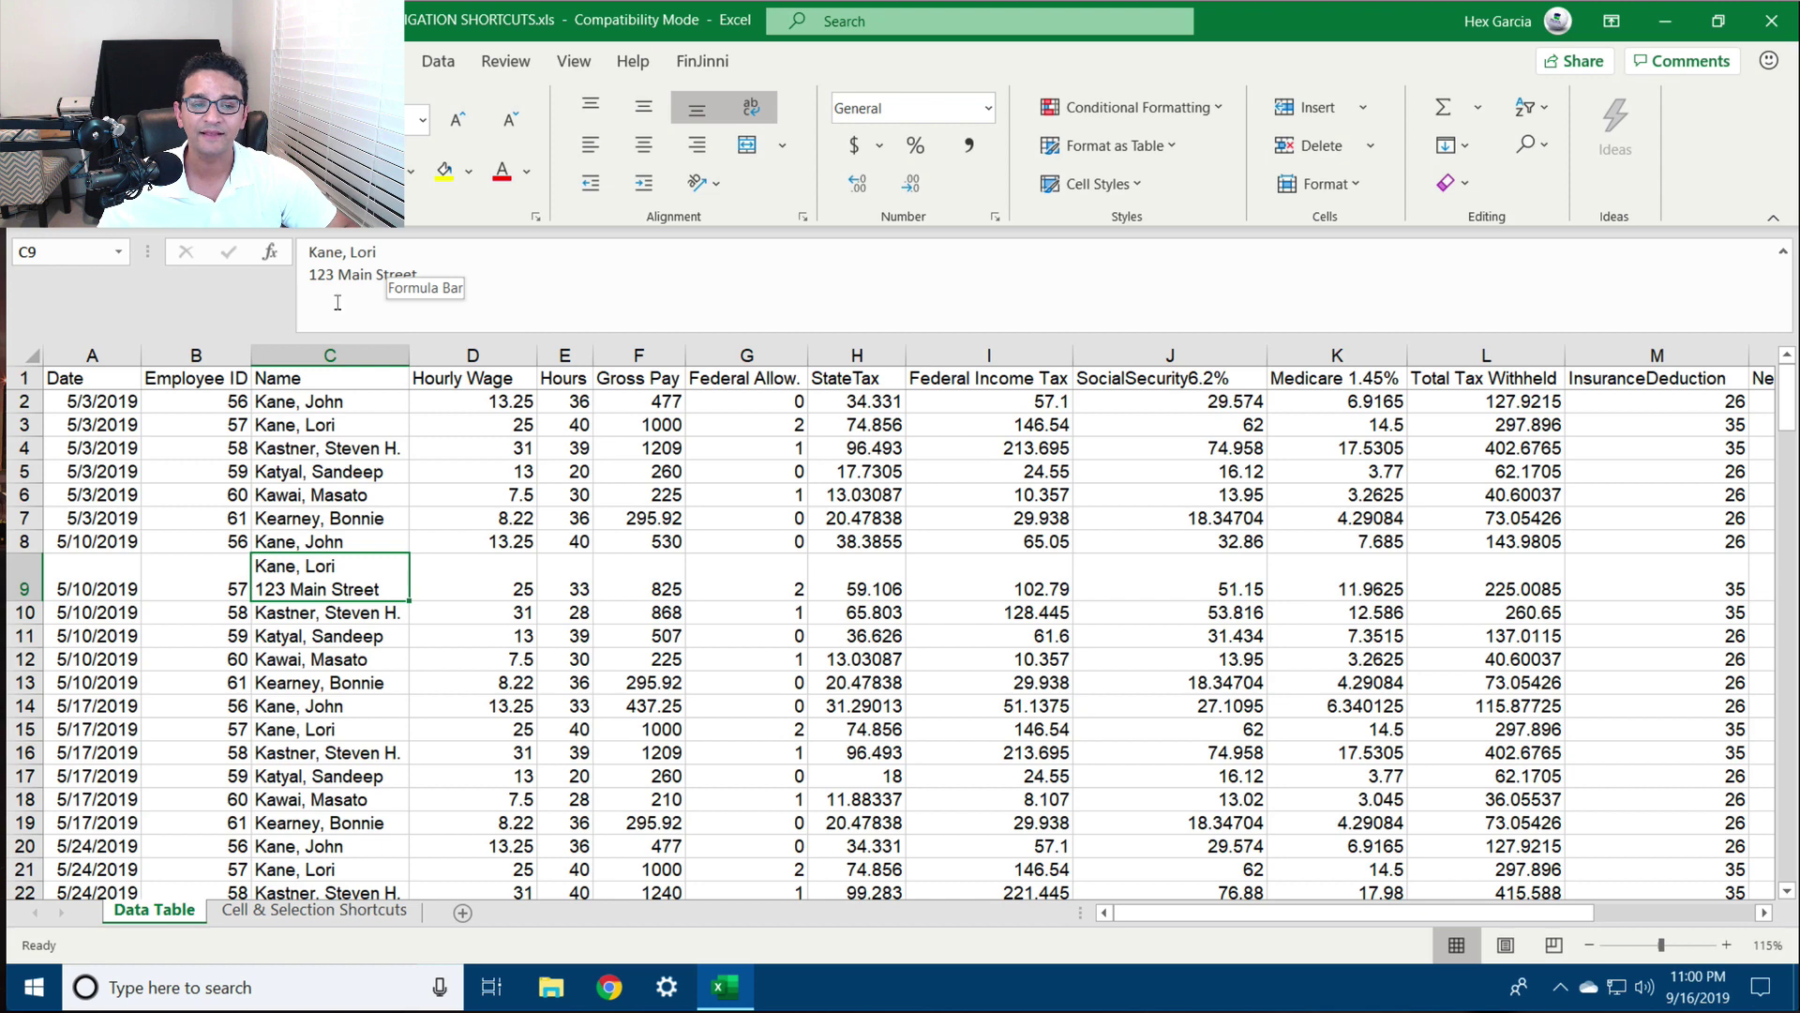
left_click(328, 531)
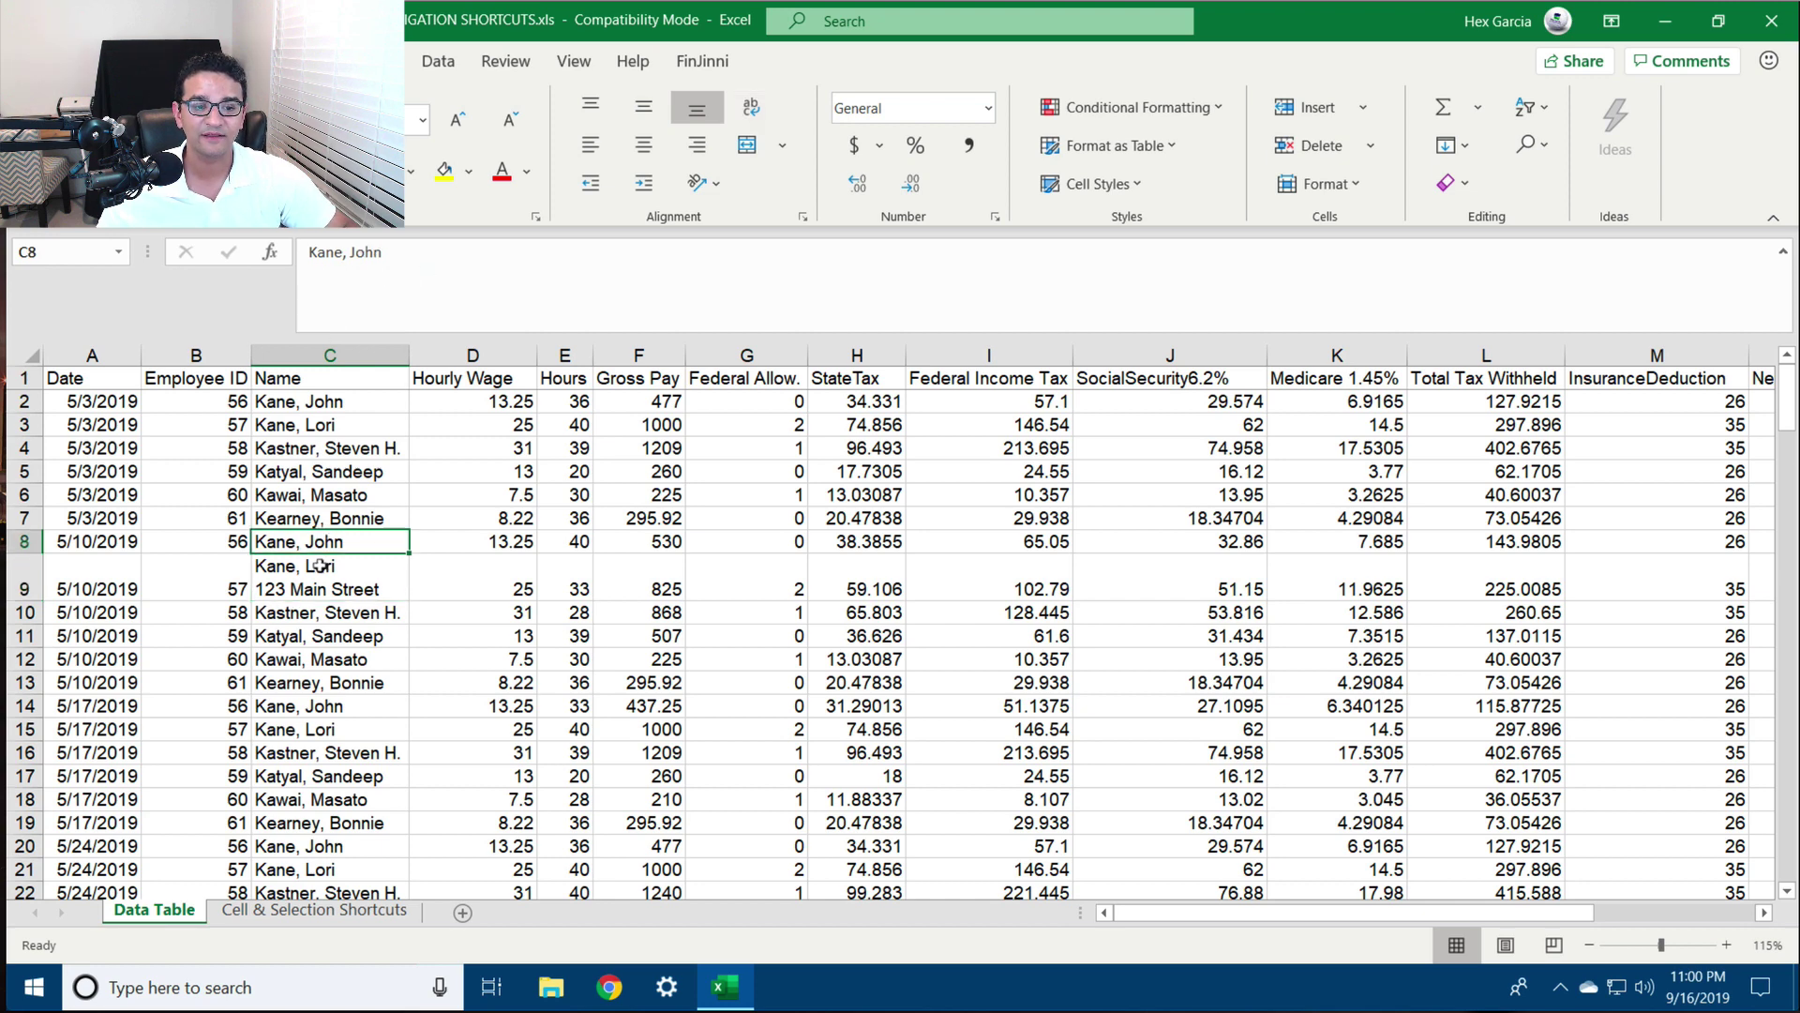
left_click(319, 565)
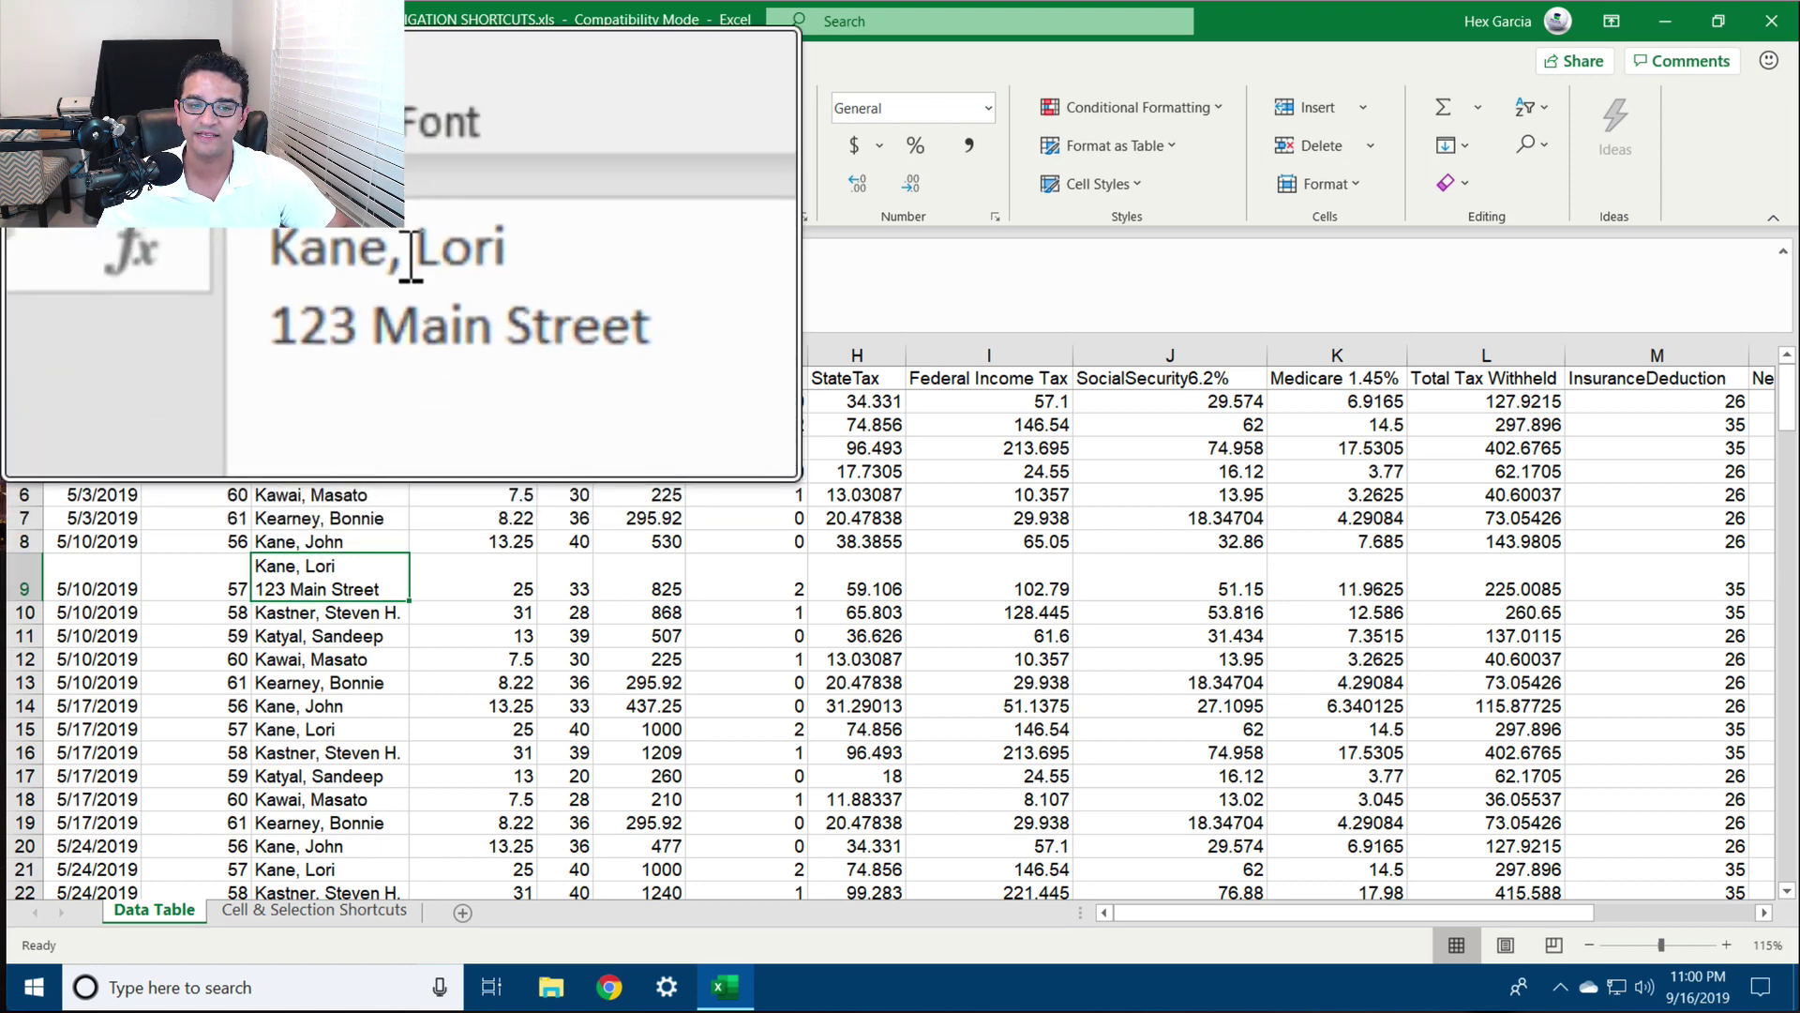
left_click_drag(338, 329, 333, 253)
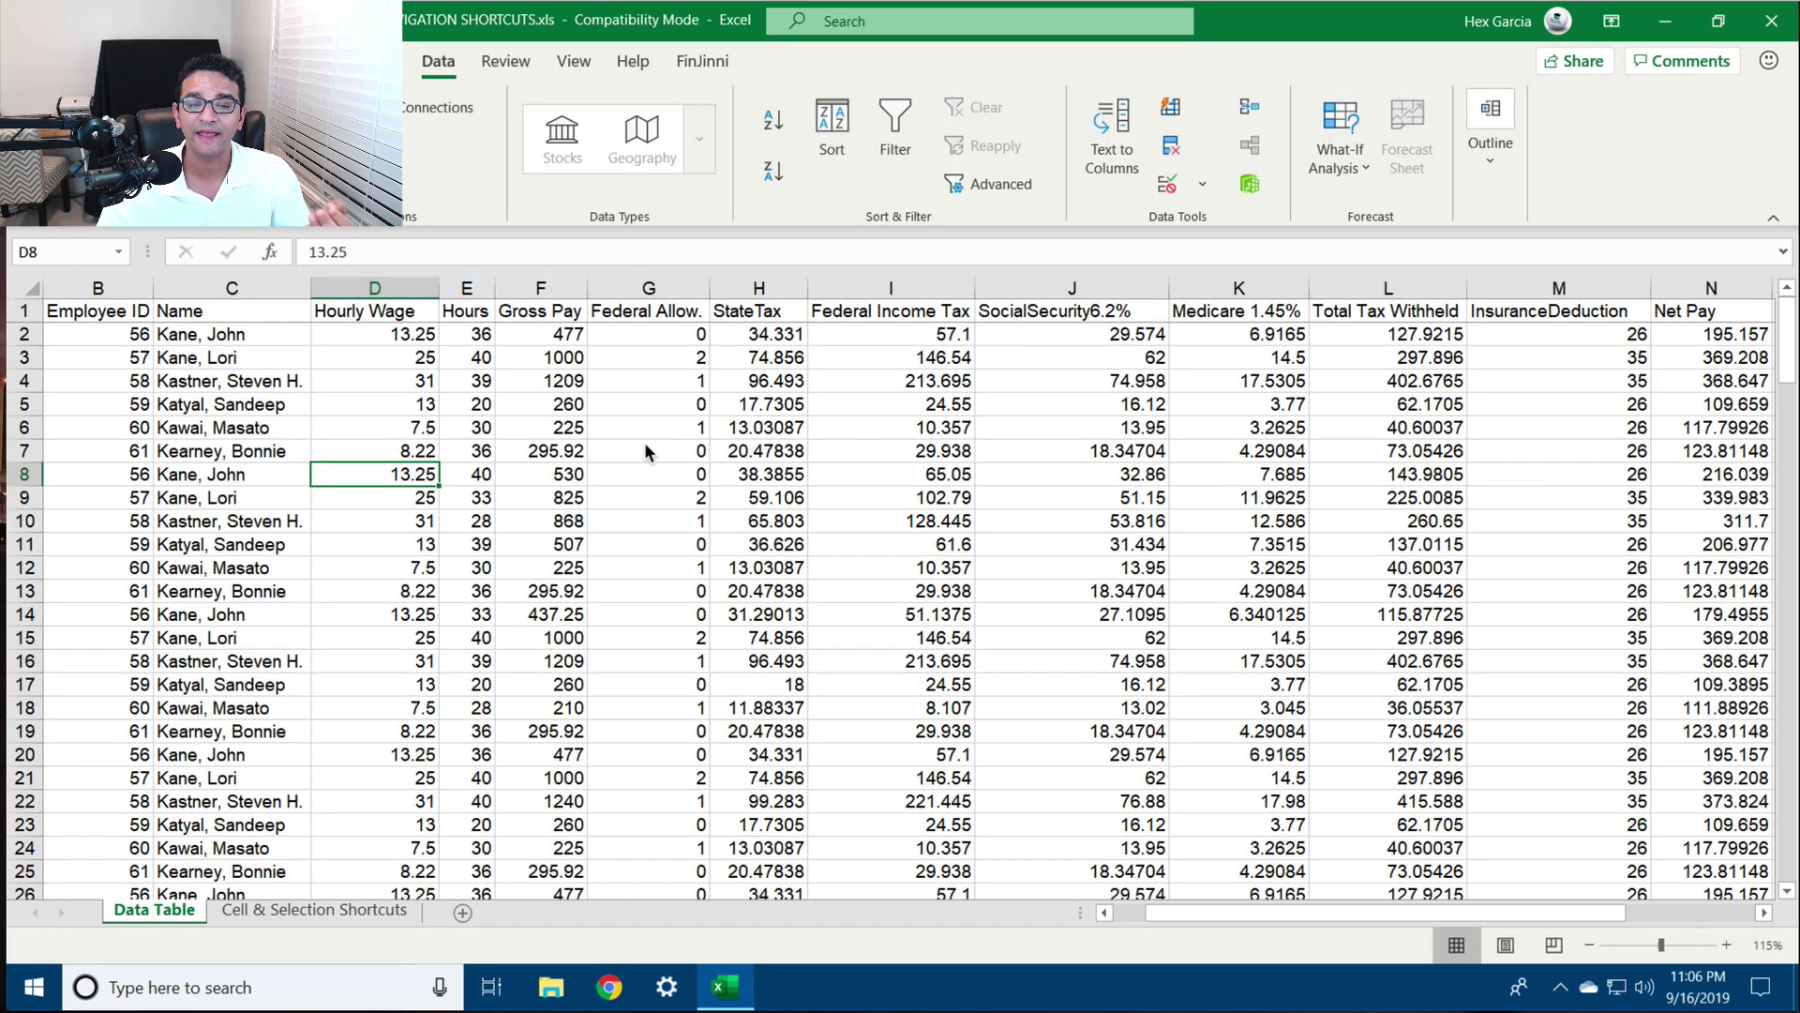
Turn on filtering for the payroll table and filter the Name column to only the fifth and sixth listed employees
left_click(759, 521)
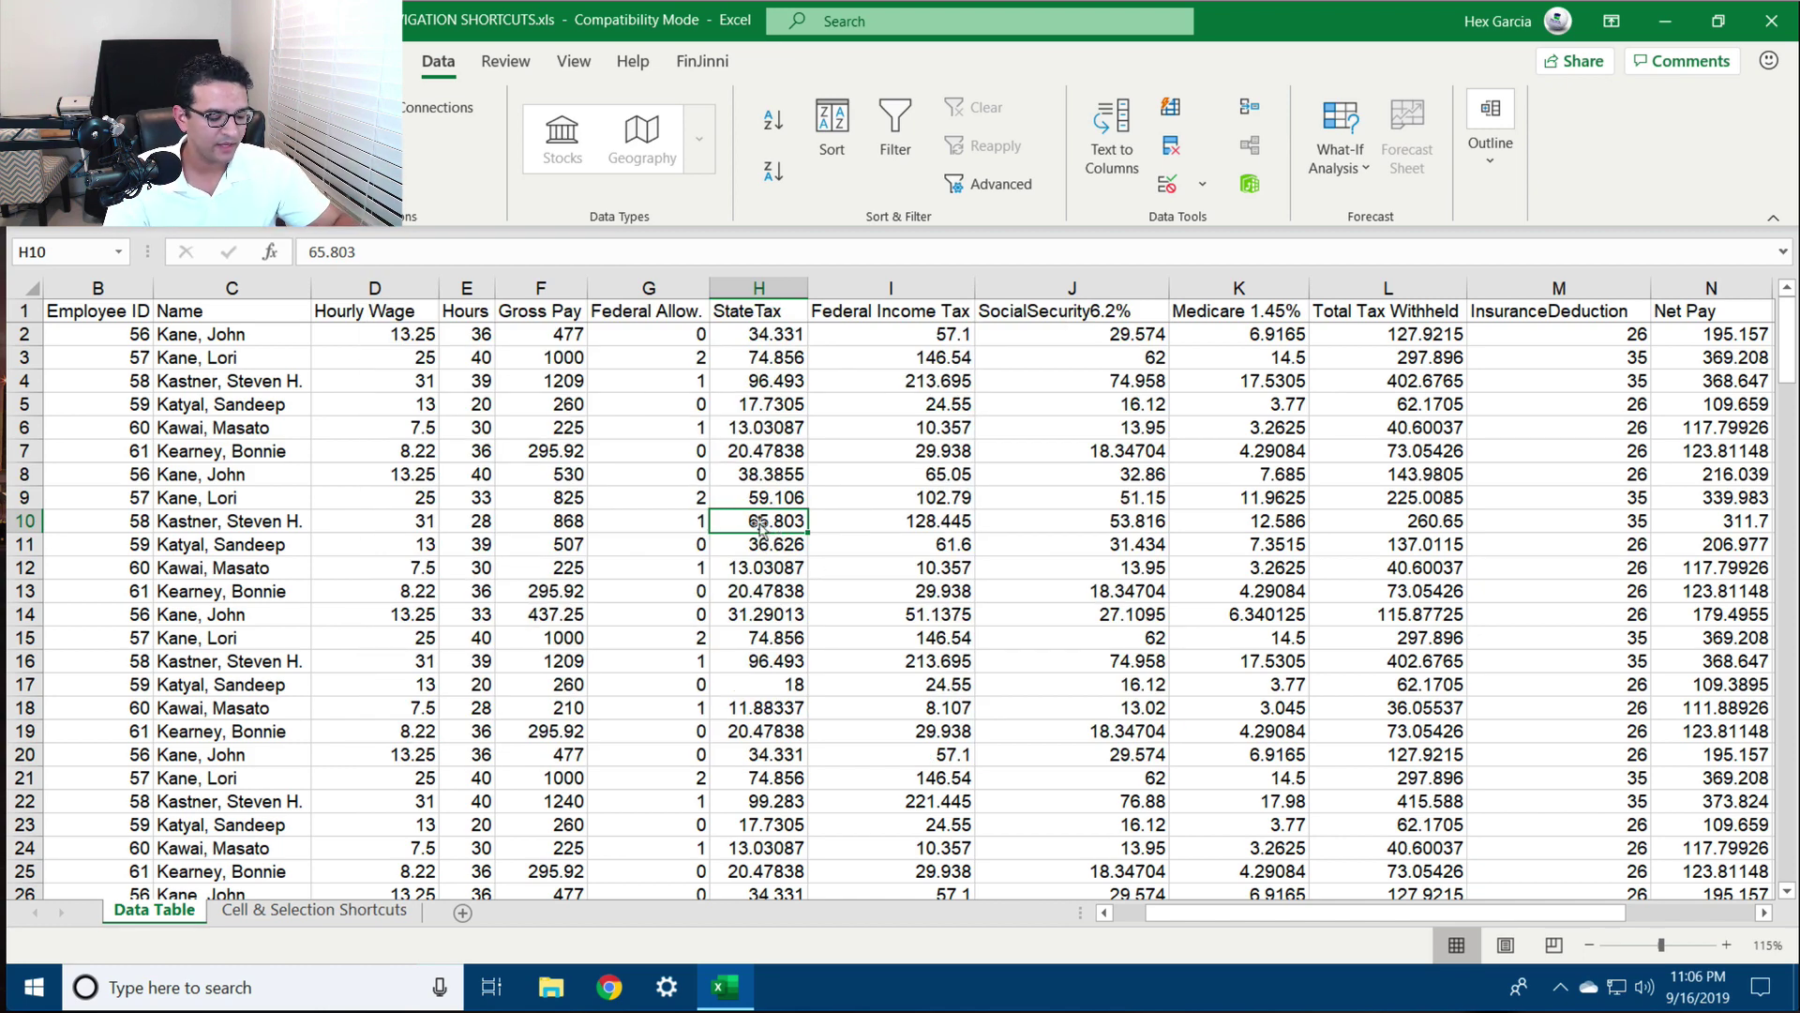
key("ctrl+shift+l")
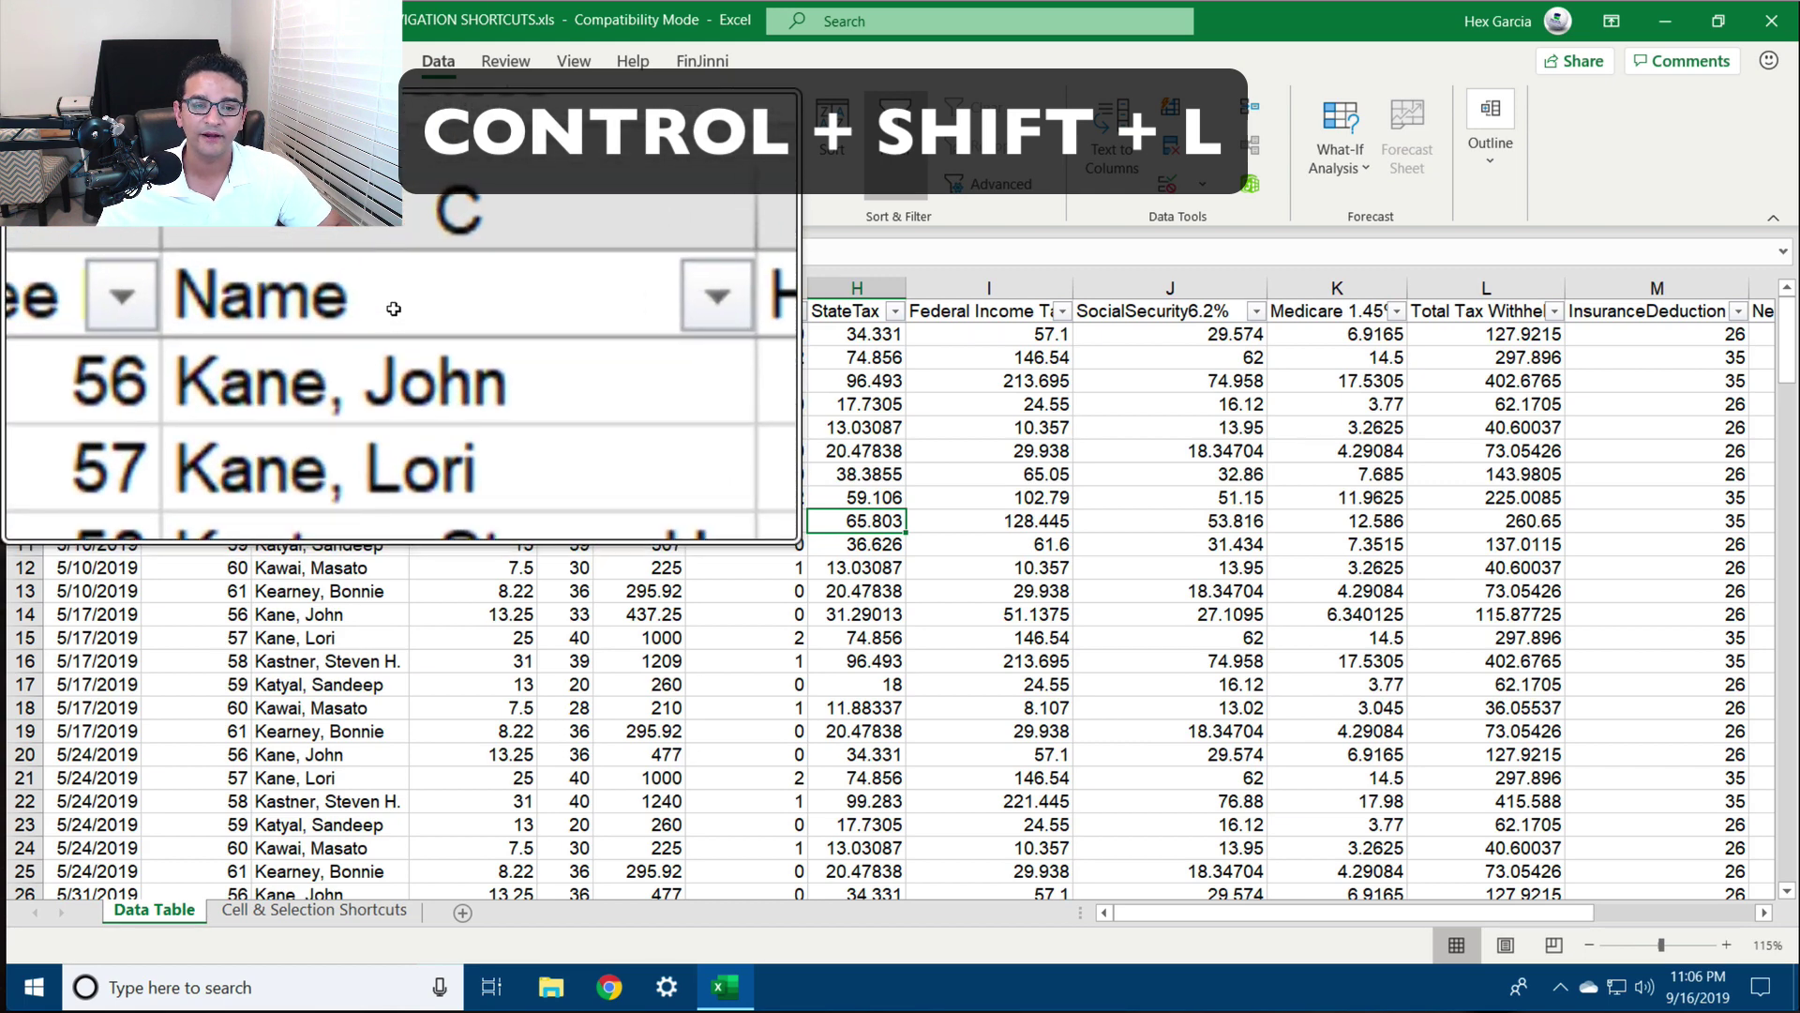
left_click(398, 311)
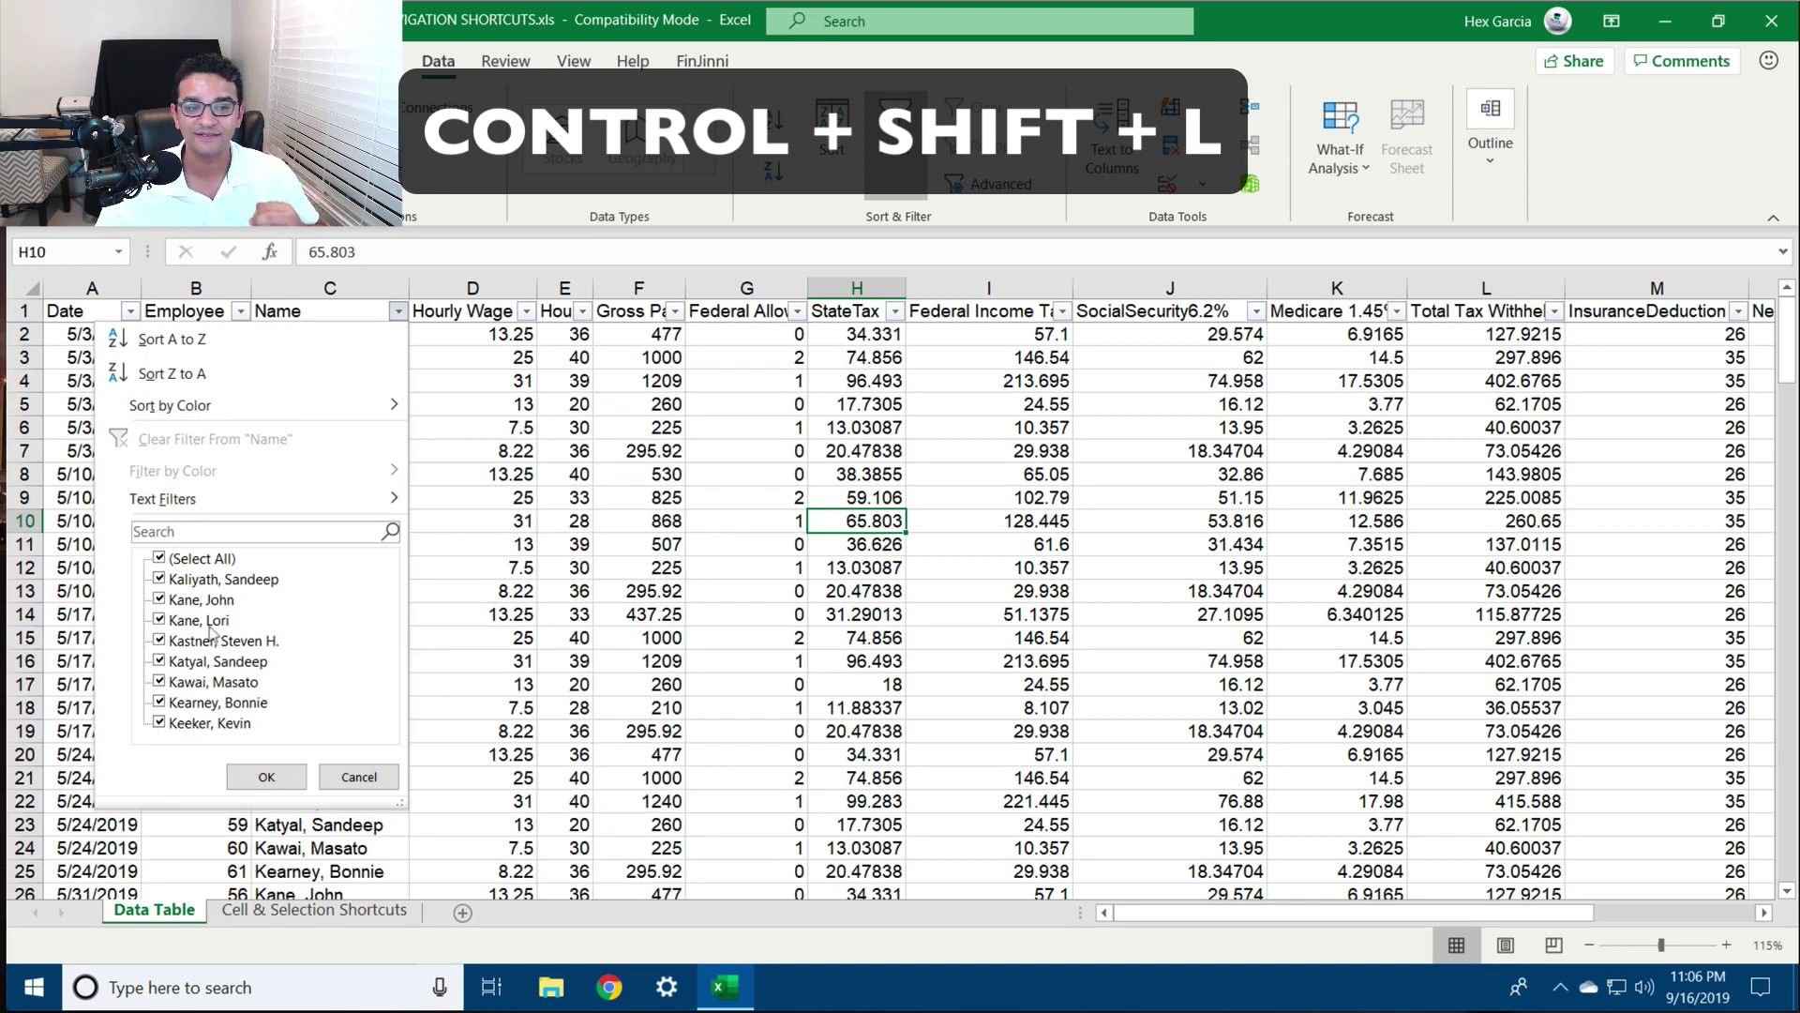
left_click(158, 559)
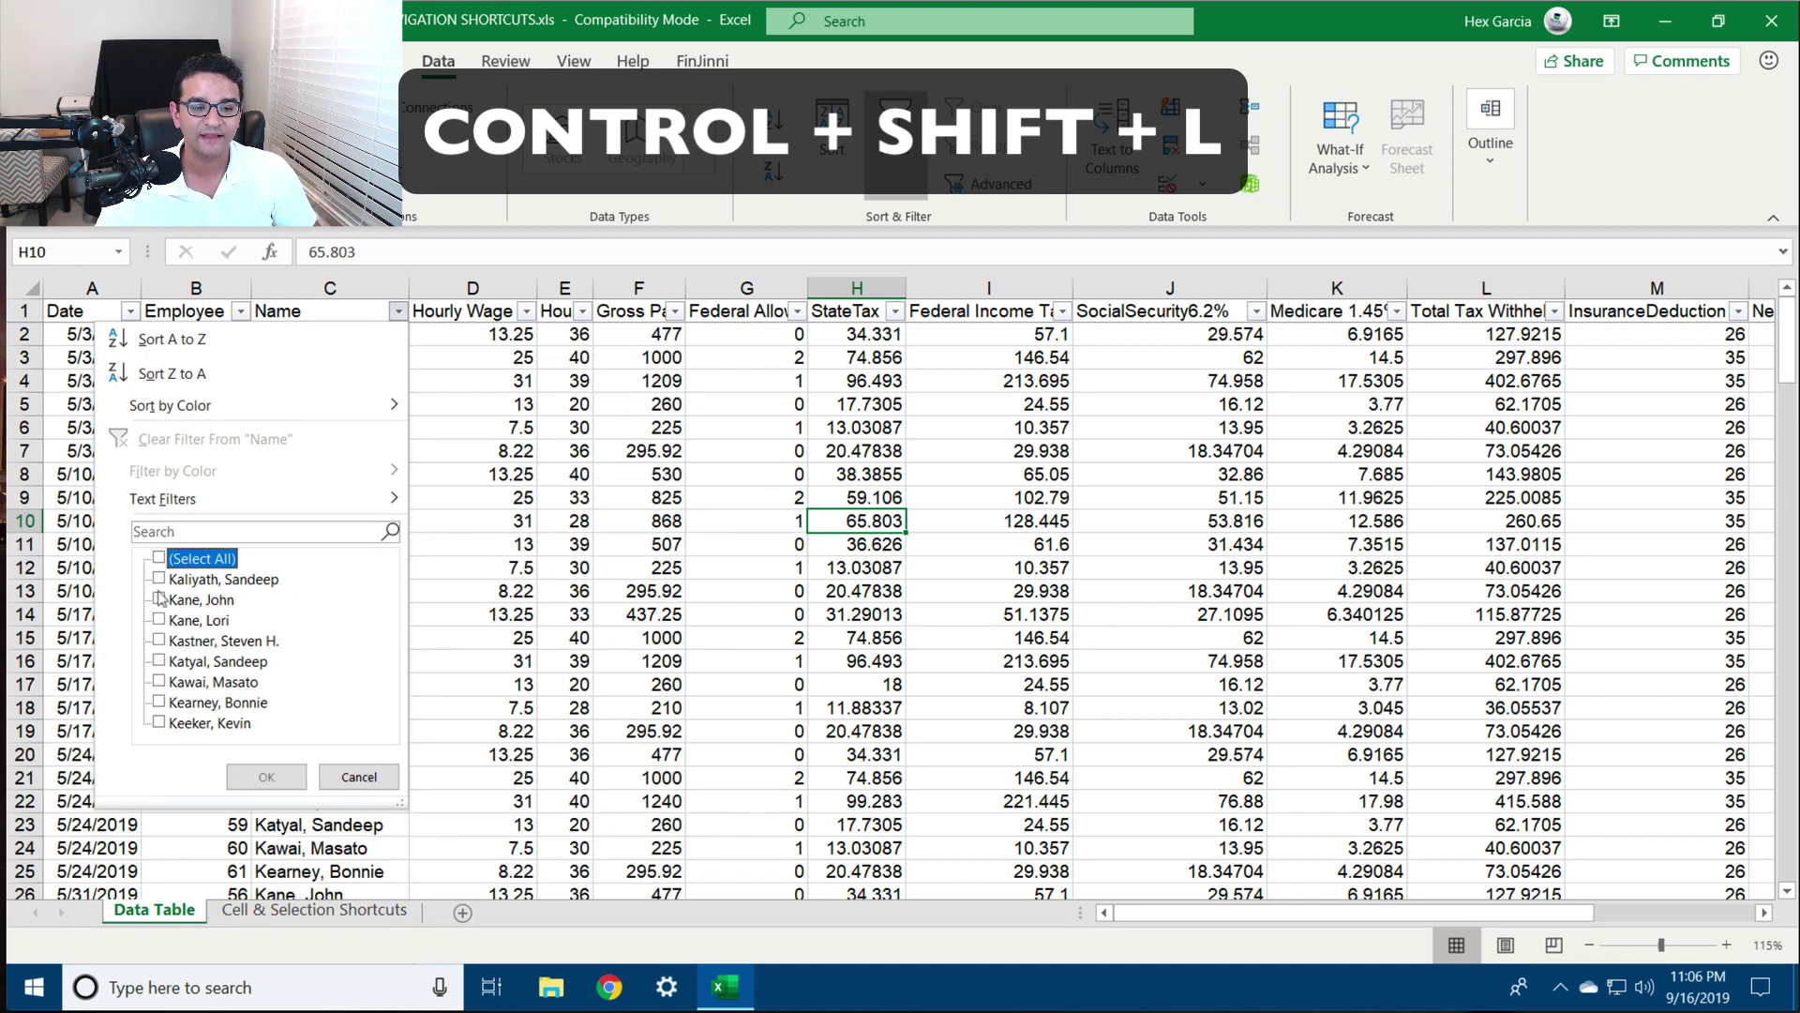
left_click(159, 661)
left_click(160, 683)
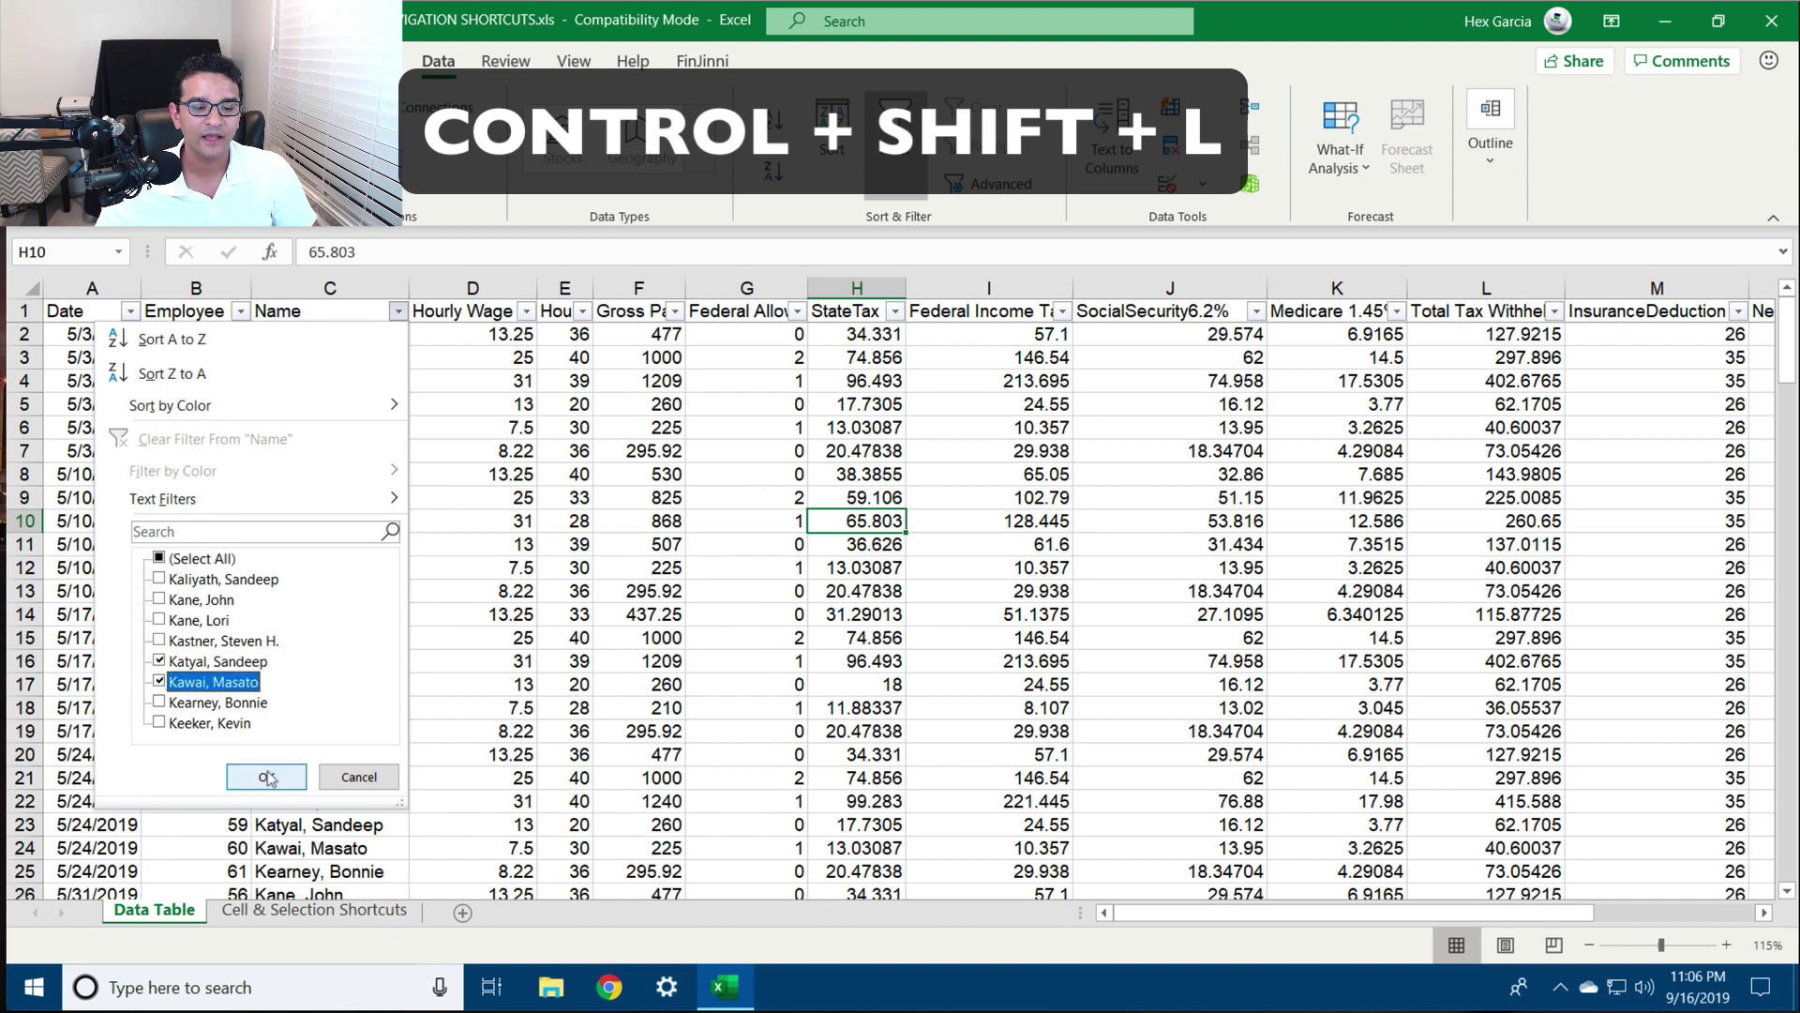
left_click(267, 778)
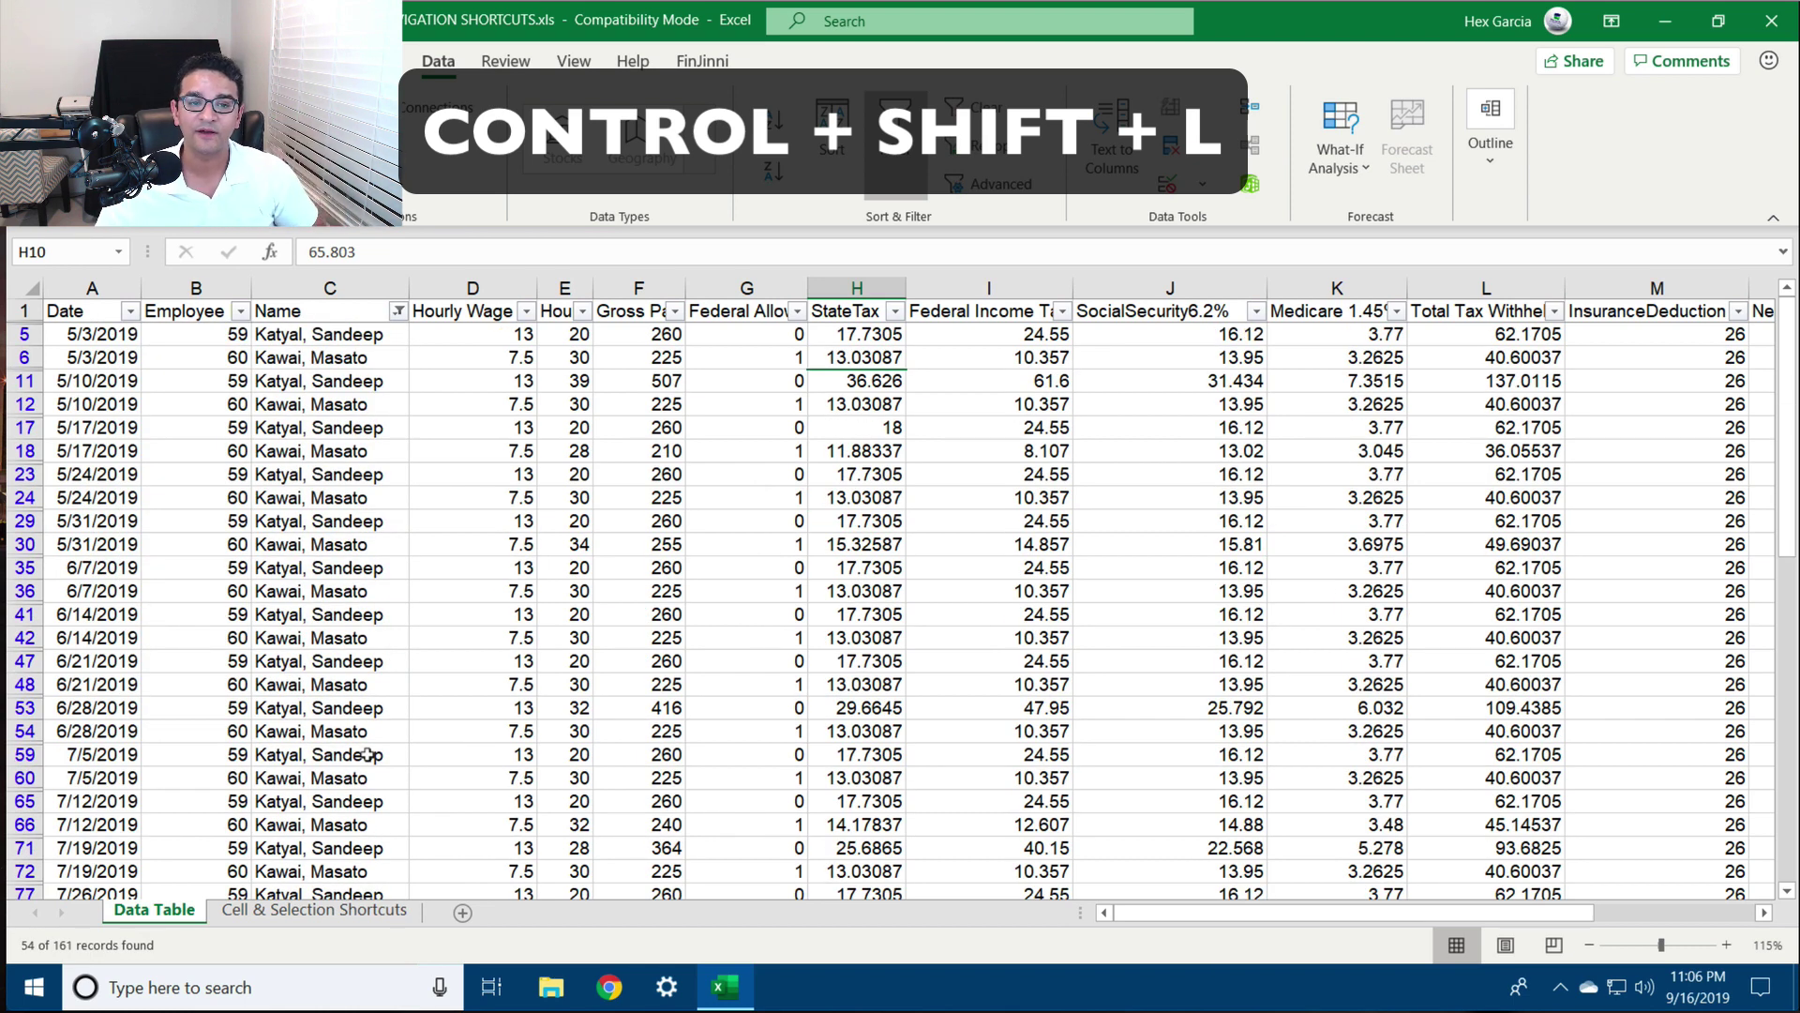
Clear the filter from the Name column
left_click(396, 315)
left_click(231, 447)
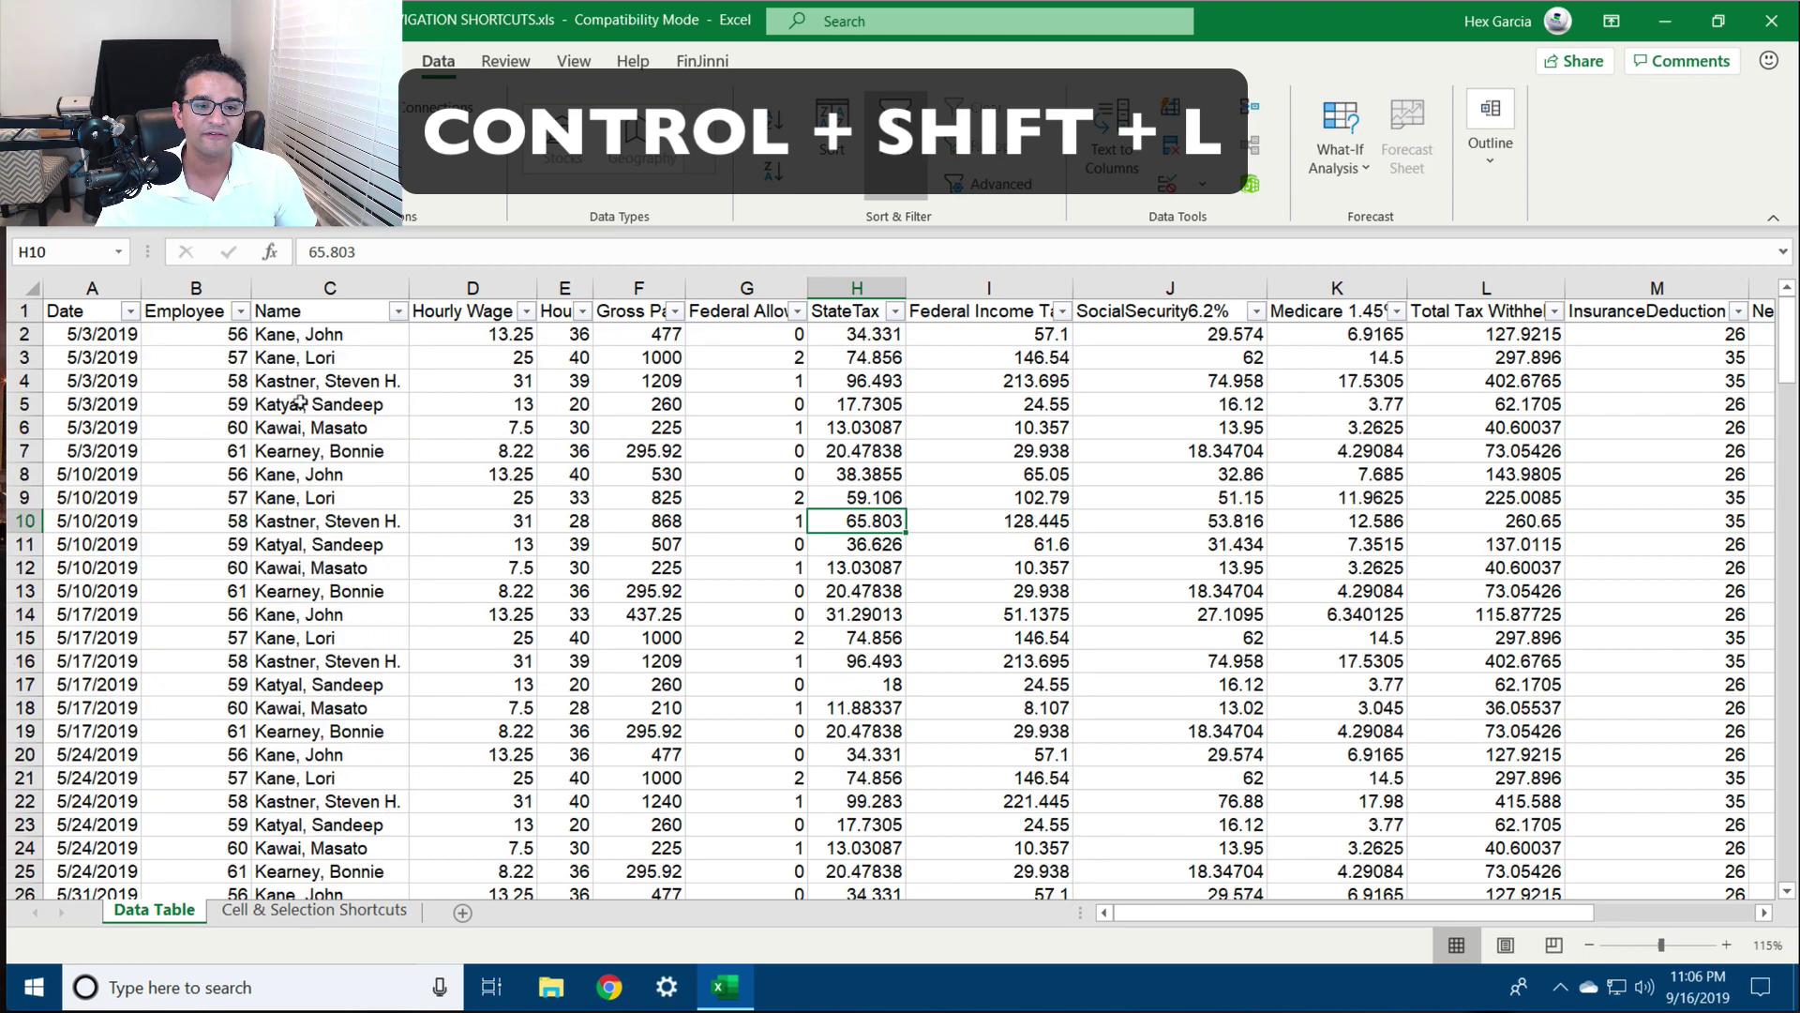
Sort the payroll table by the Name column from Z to A
left_click(398, 312)
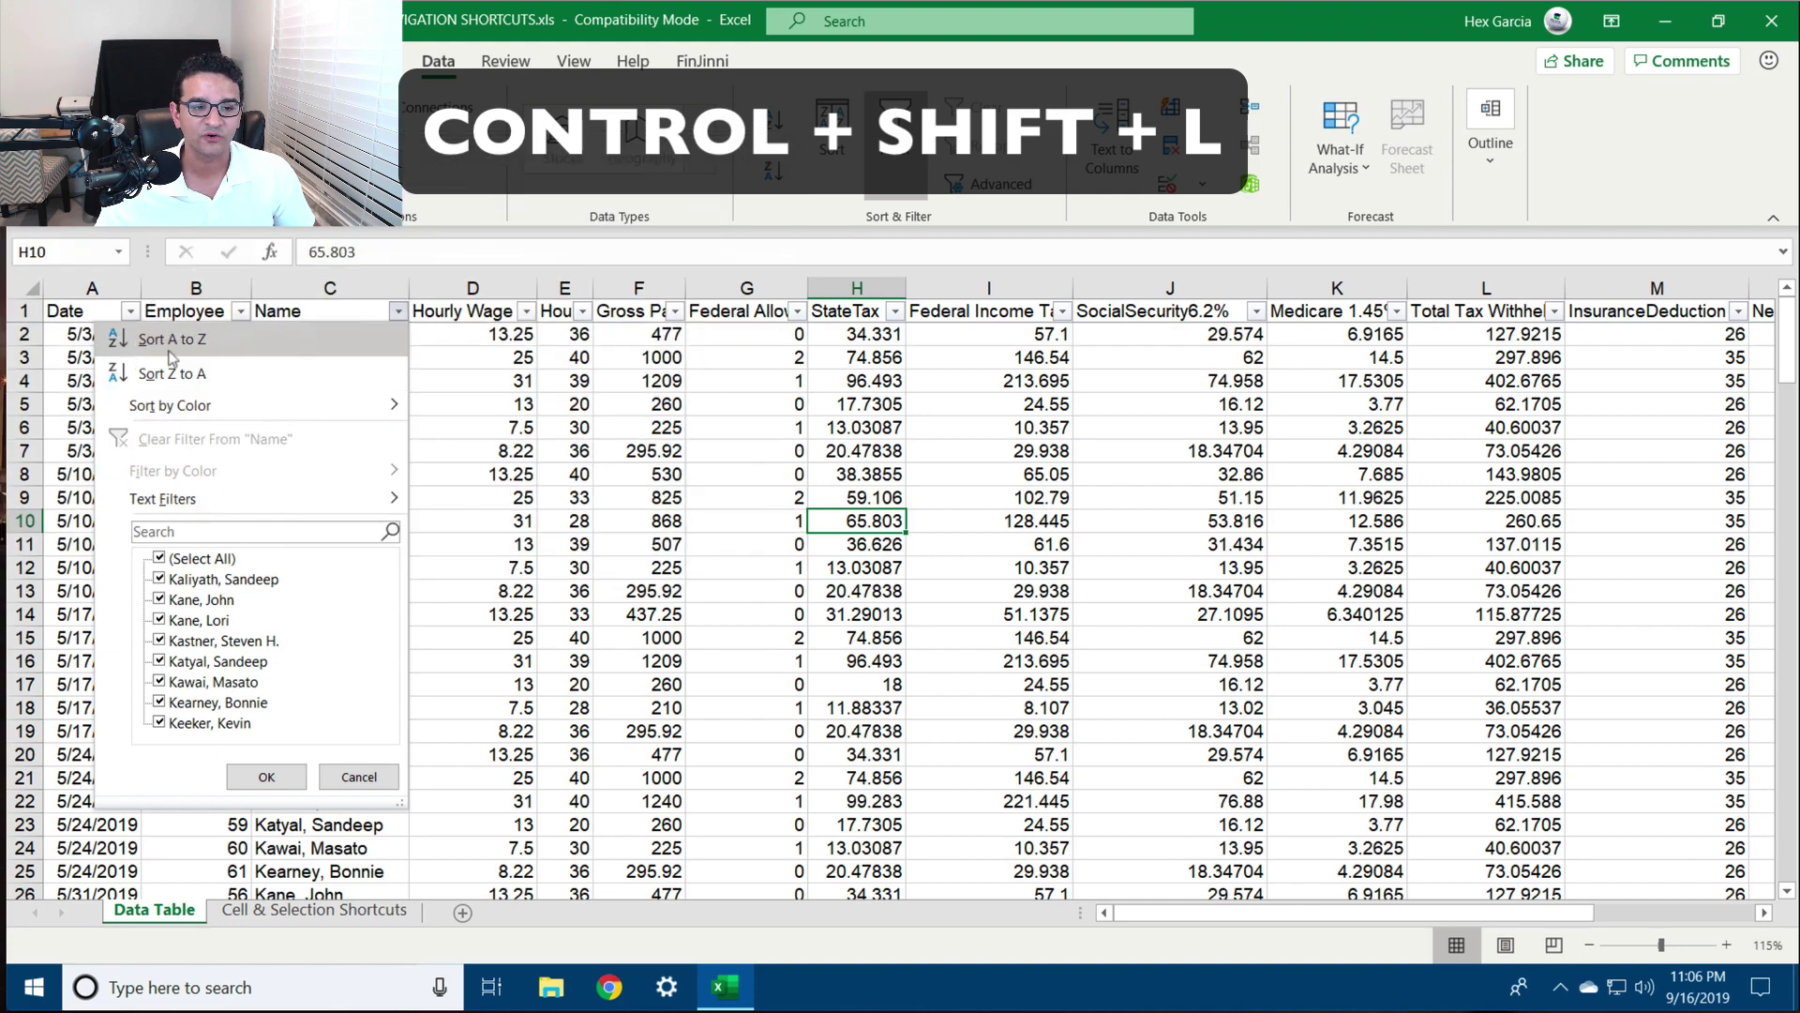
left_click(172, 361)
left_click(397, 312)
left_click(218, 374)
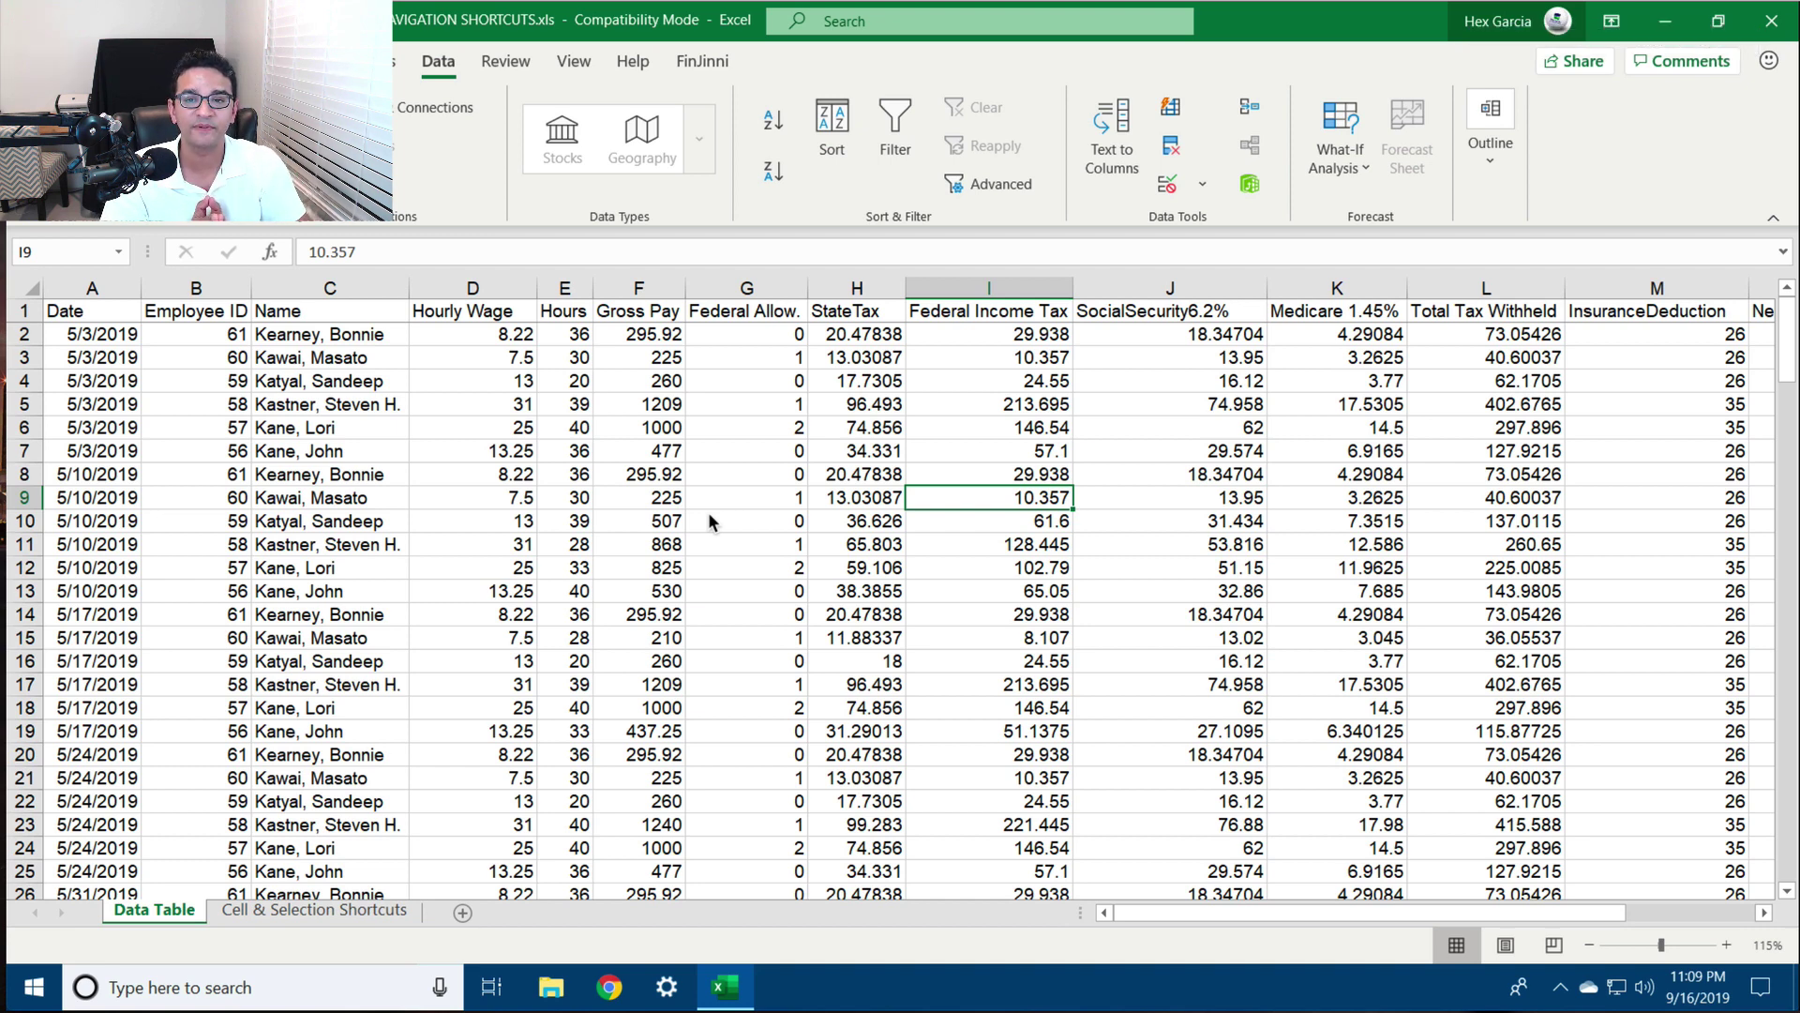
Go to the end of the data, total the Net Pay column in N163 with AutoSum, and delete that total
key("ctrl+End")
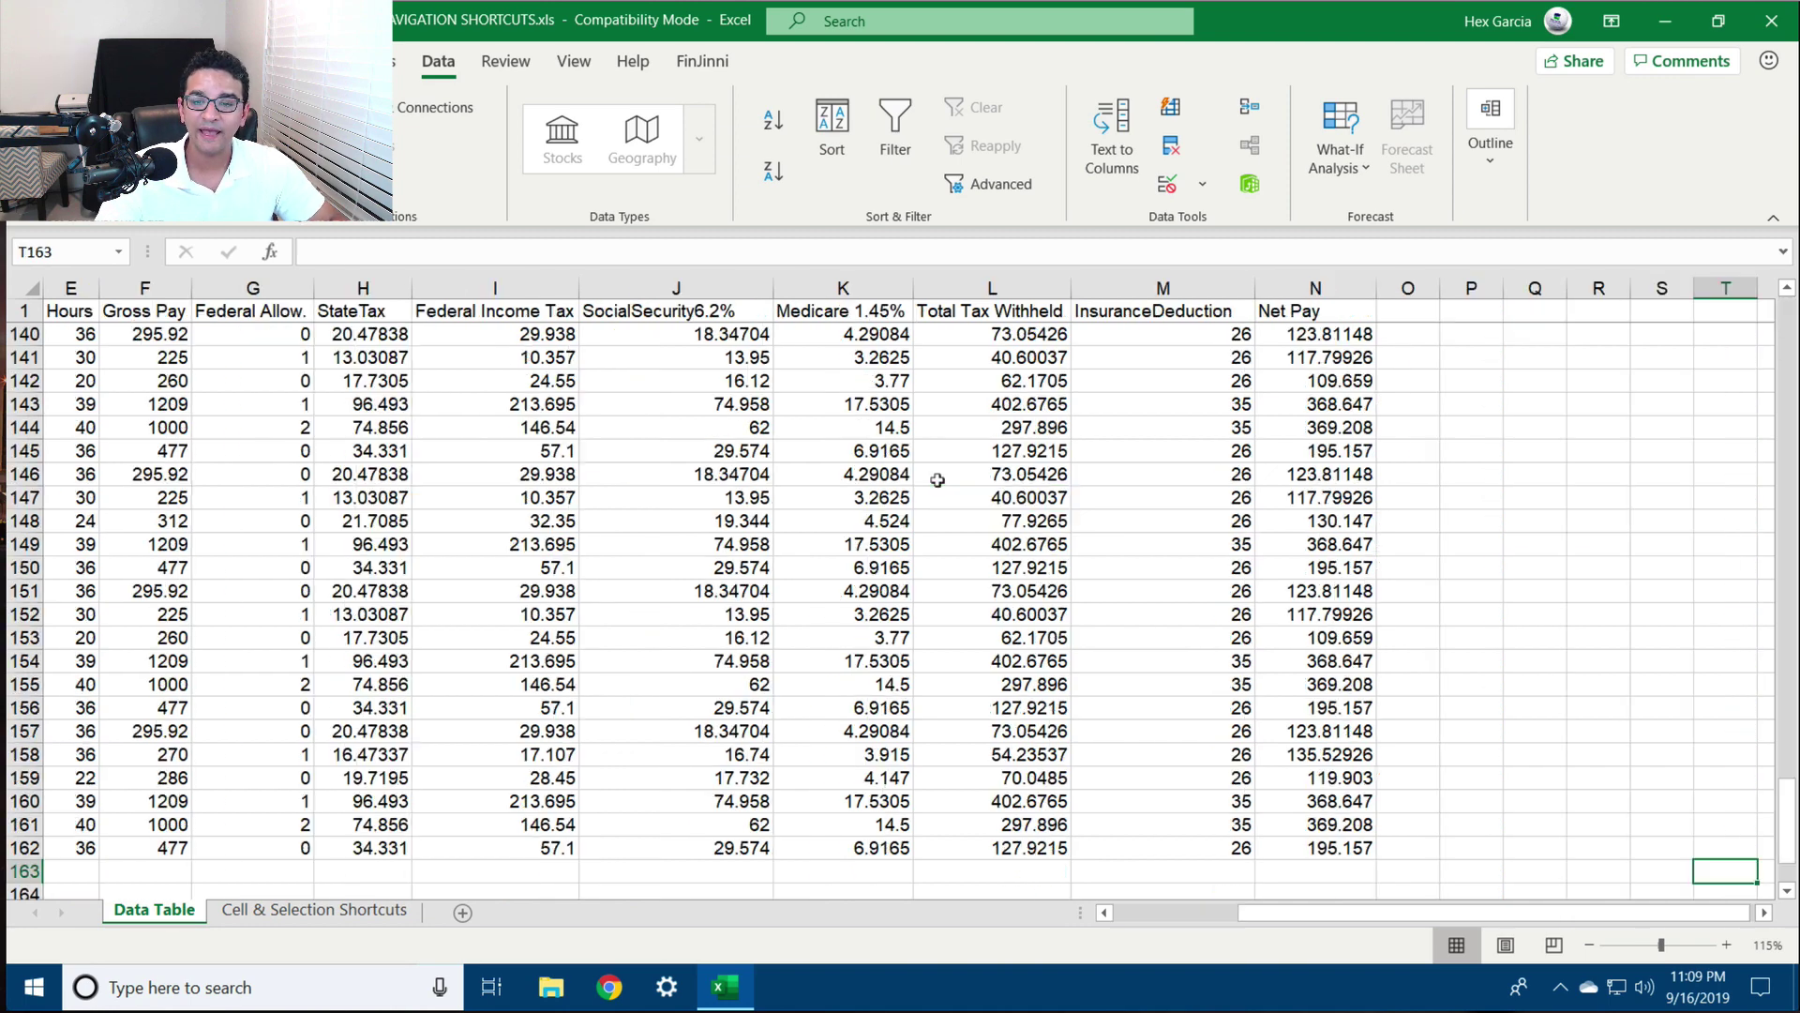
left_click(1322, 839)
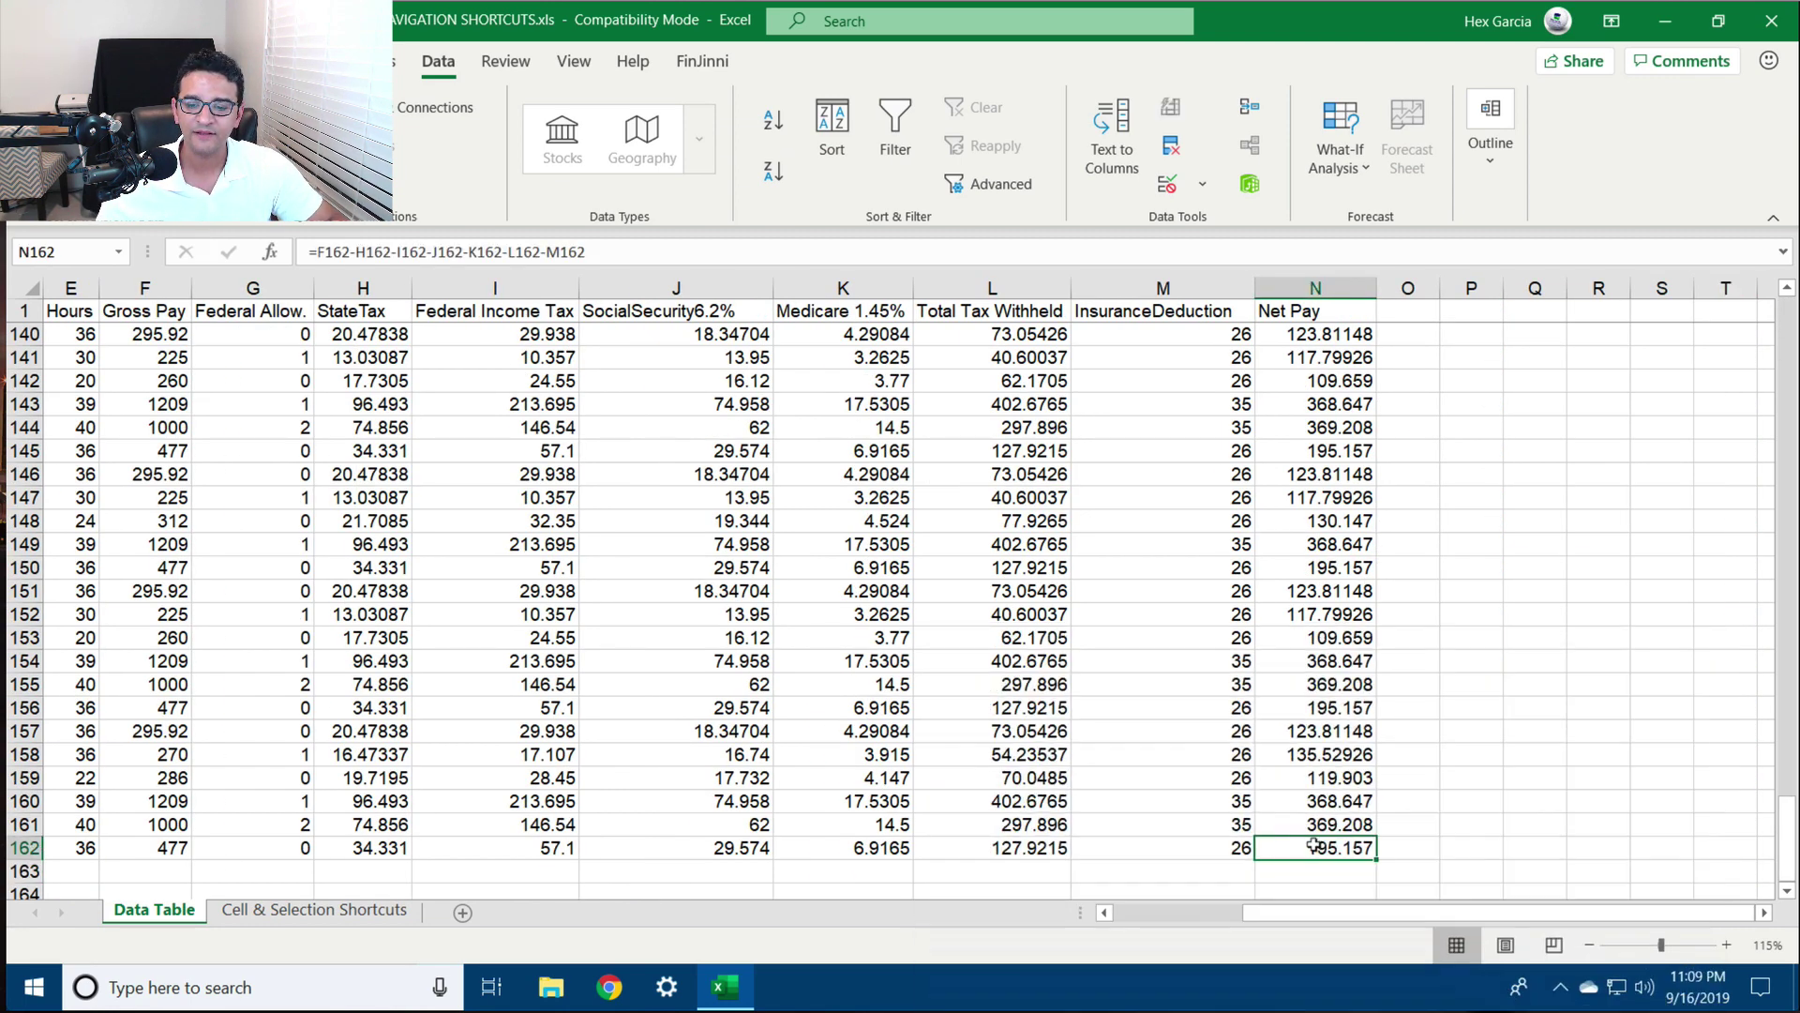
left_click(1335, 873)
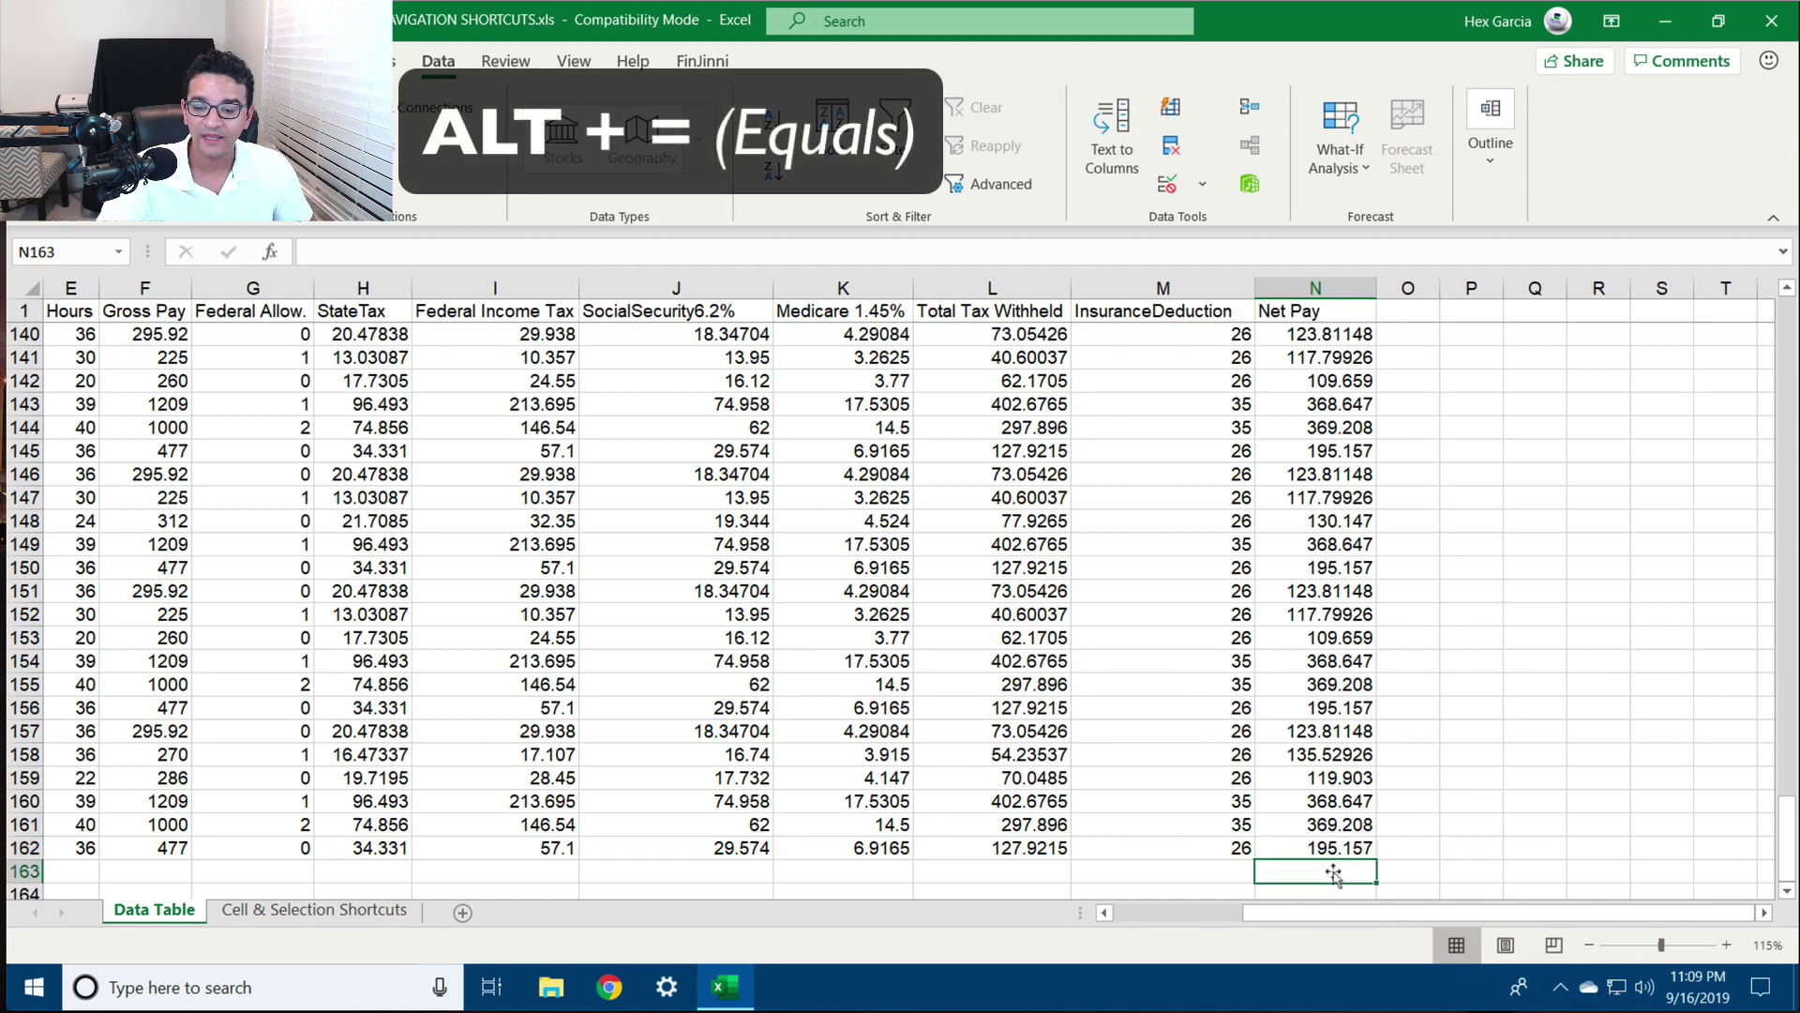
key("alt+equal")
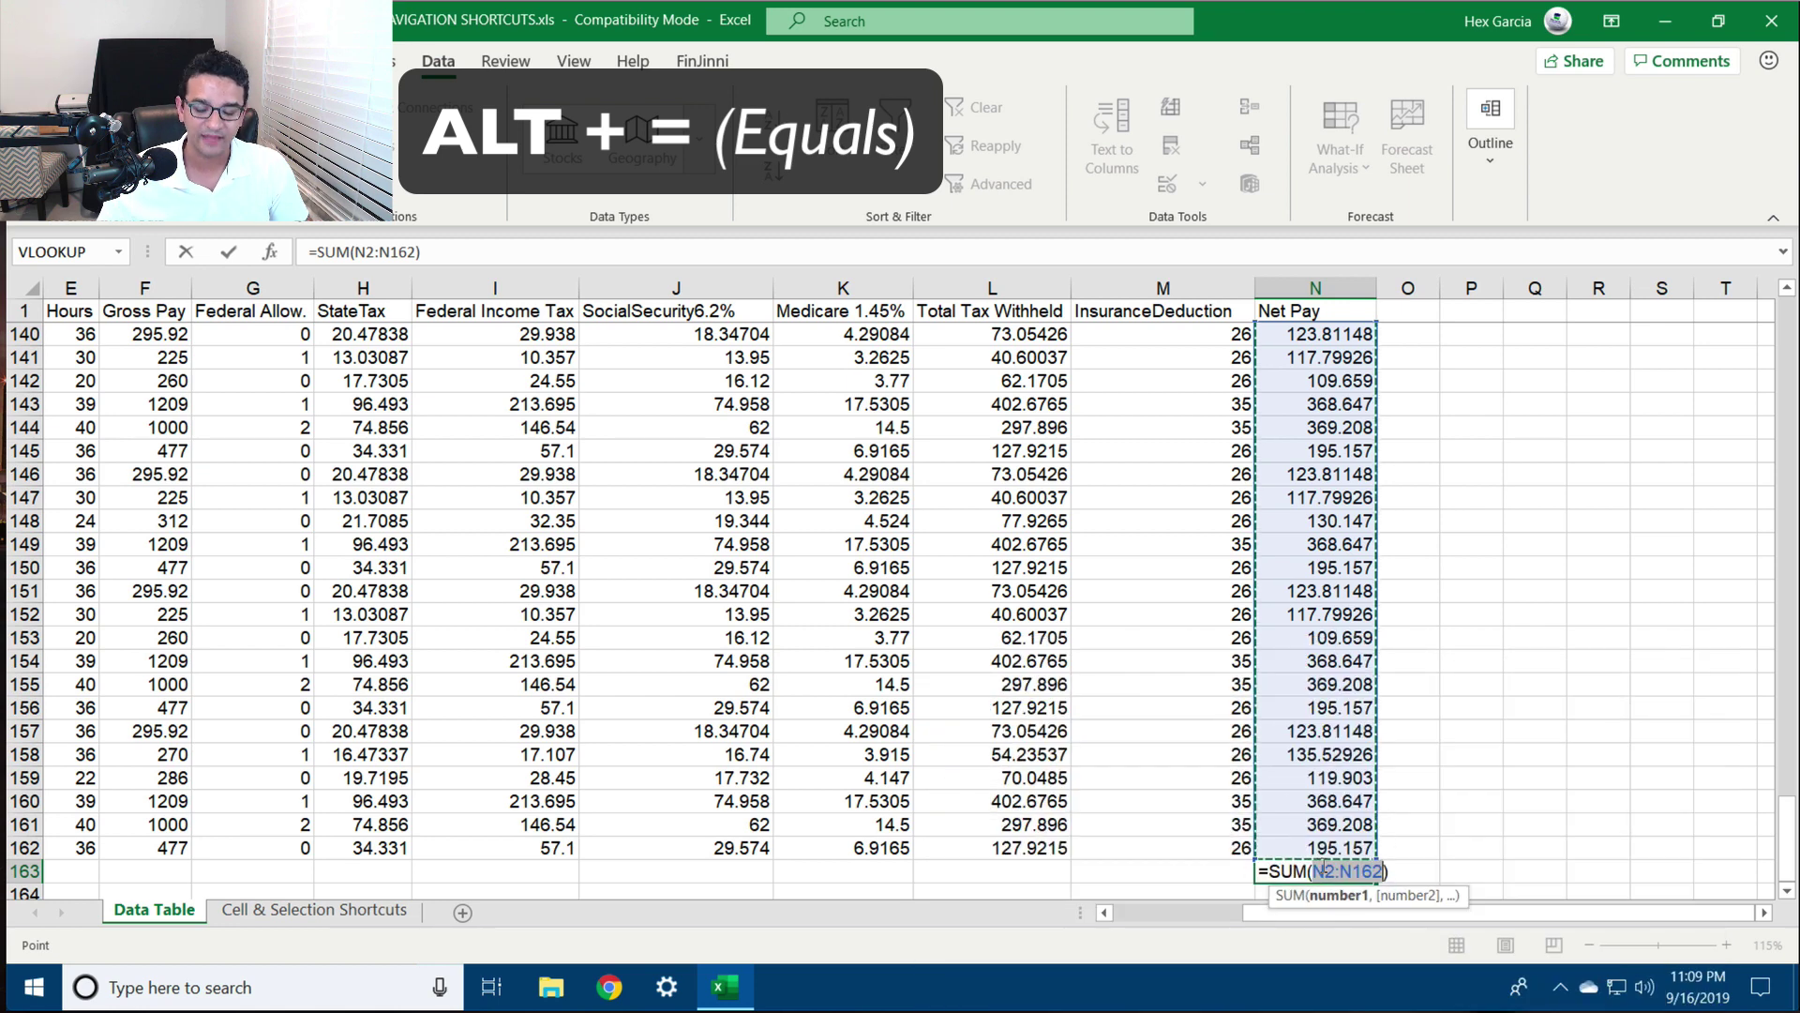
key("Return")
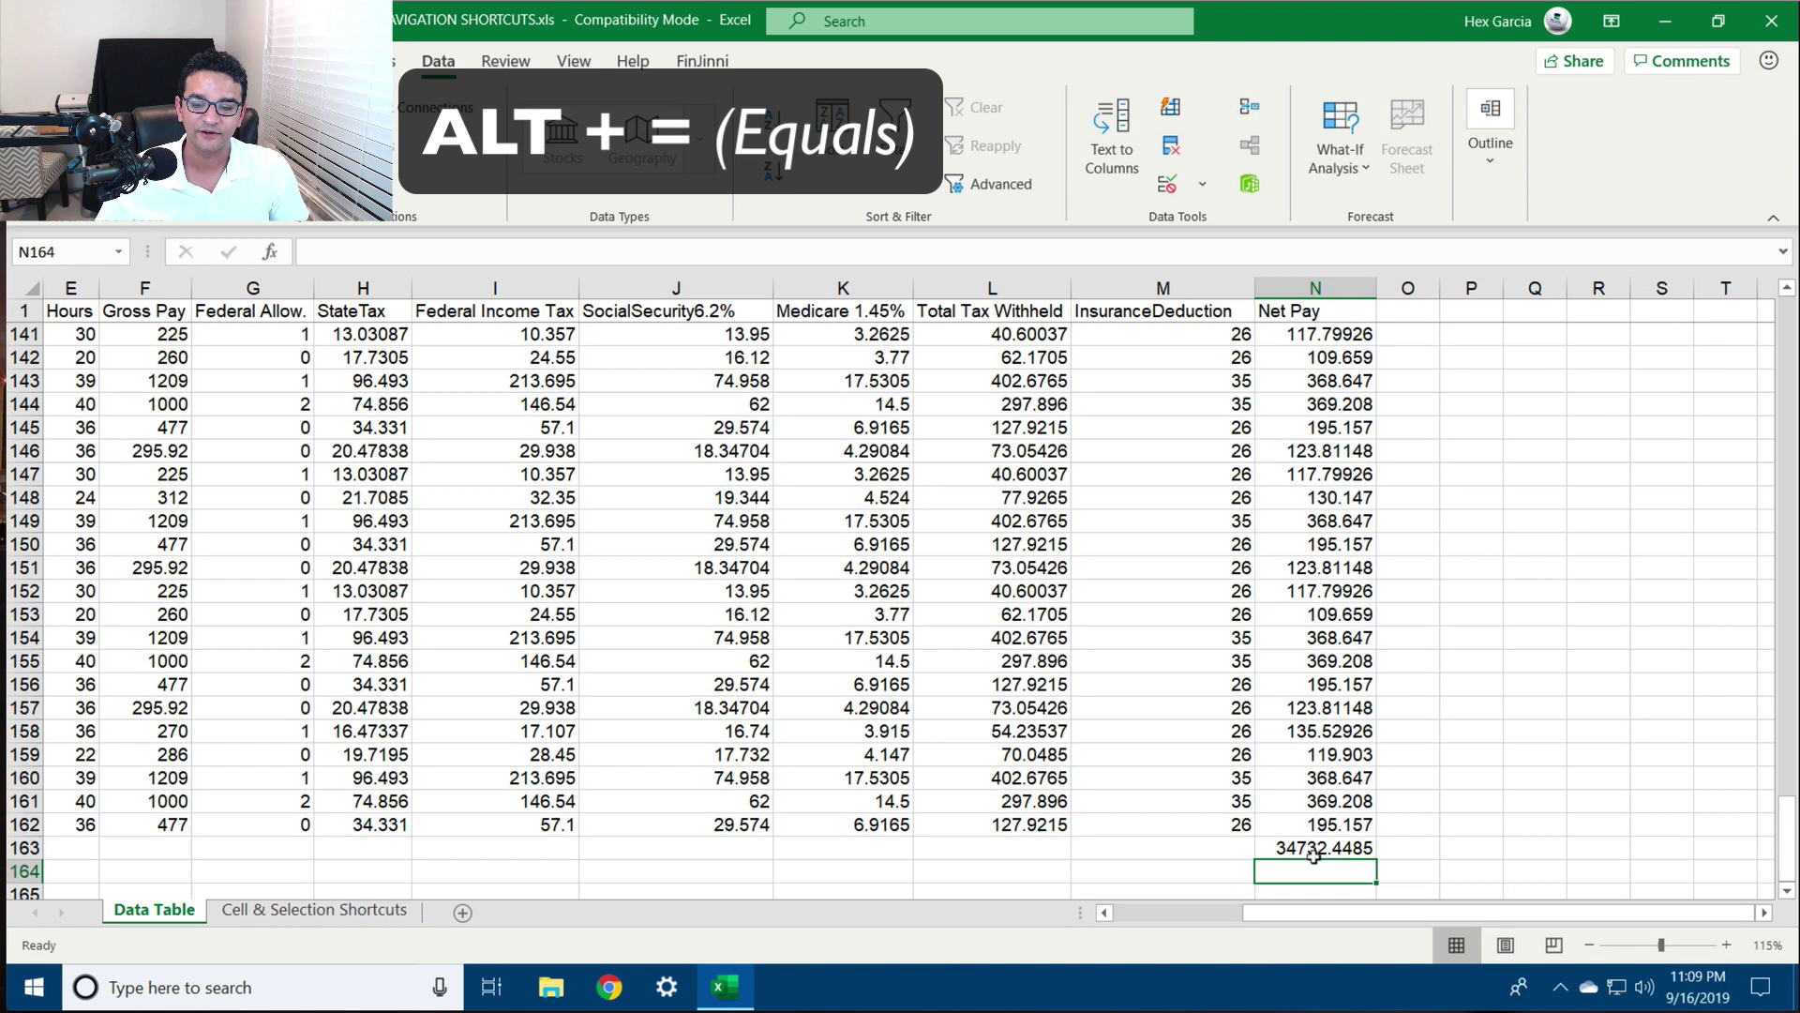
left_click(1313, 856)
key("Delete")
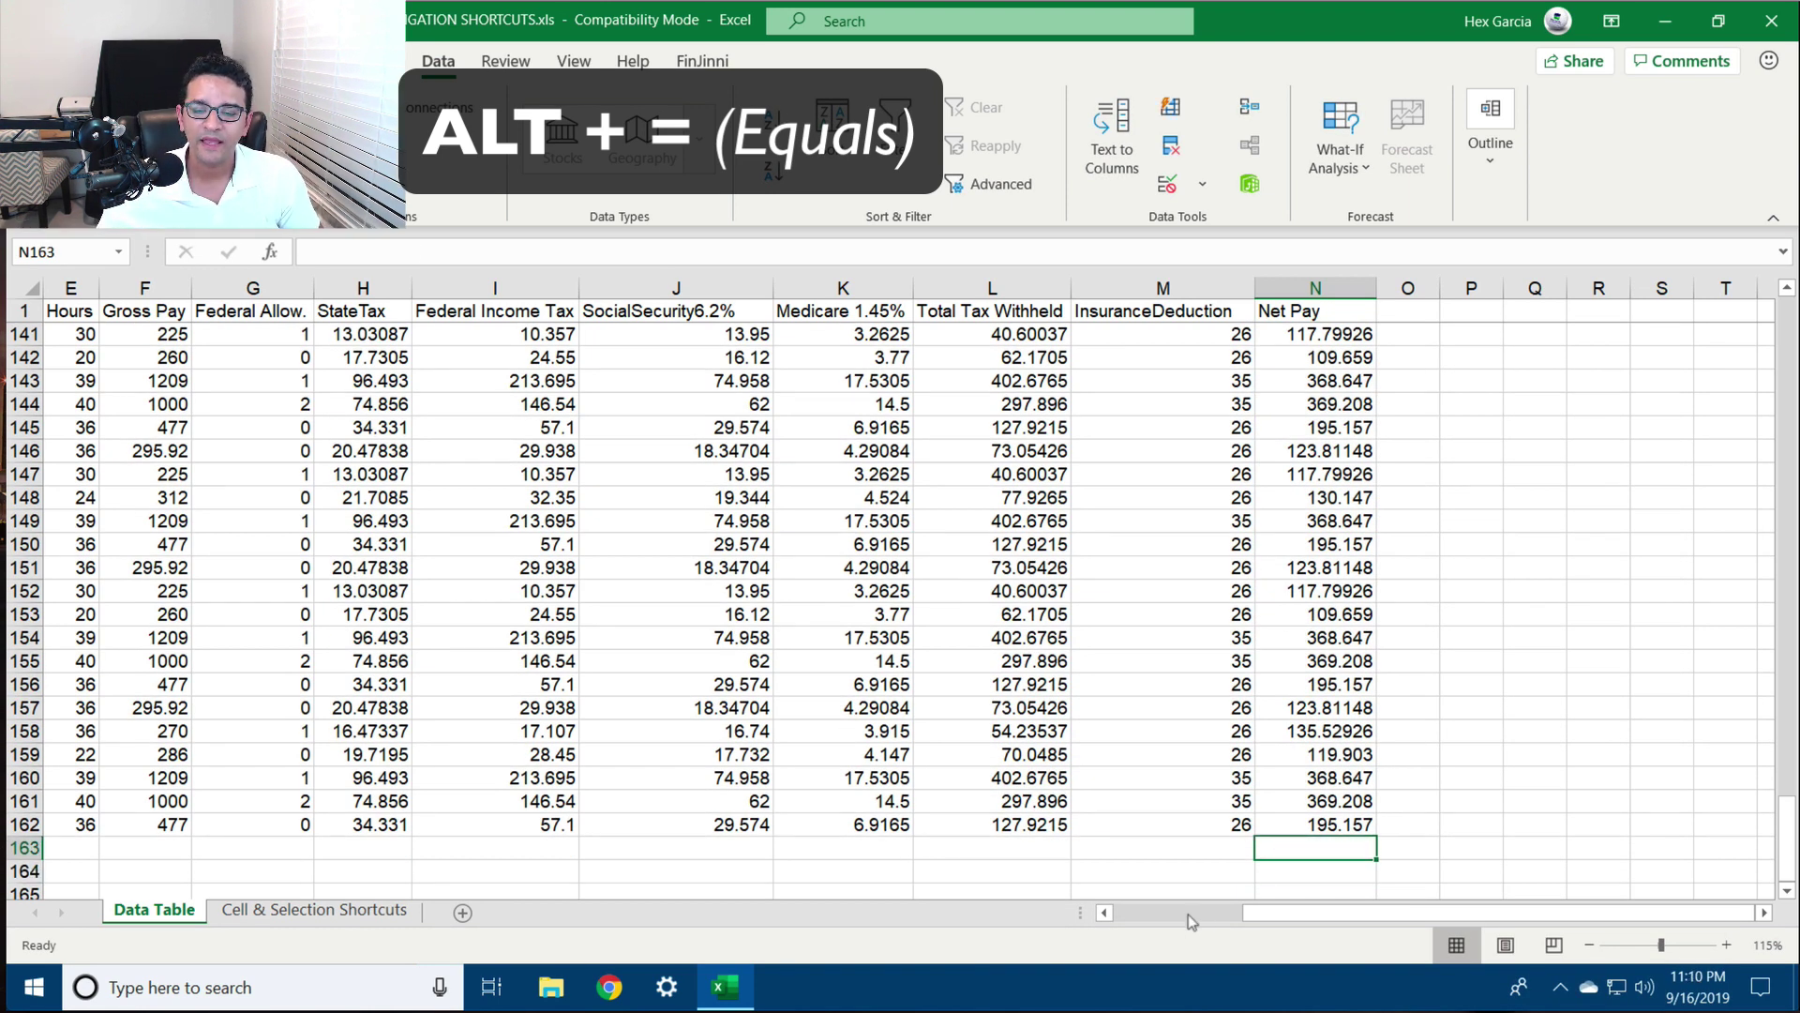
Total the Hourly Wage column in D163 with AutoSum, using =SUM(D2:D162)
scroll(1162, 921, "left", 3)
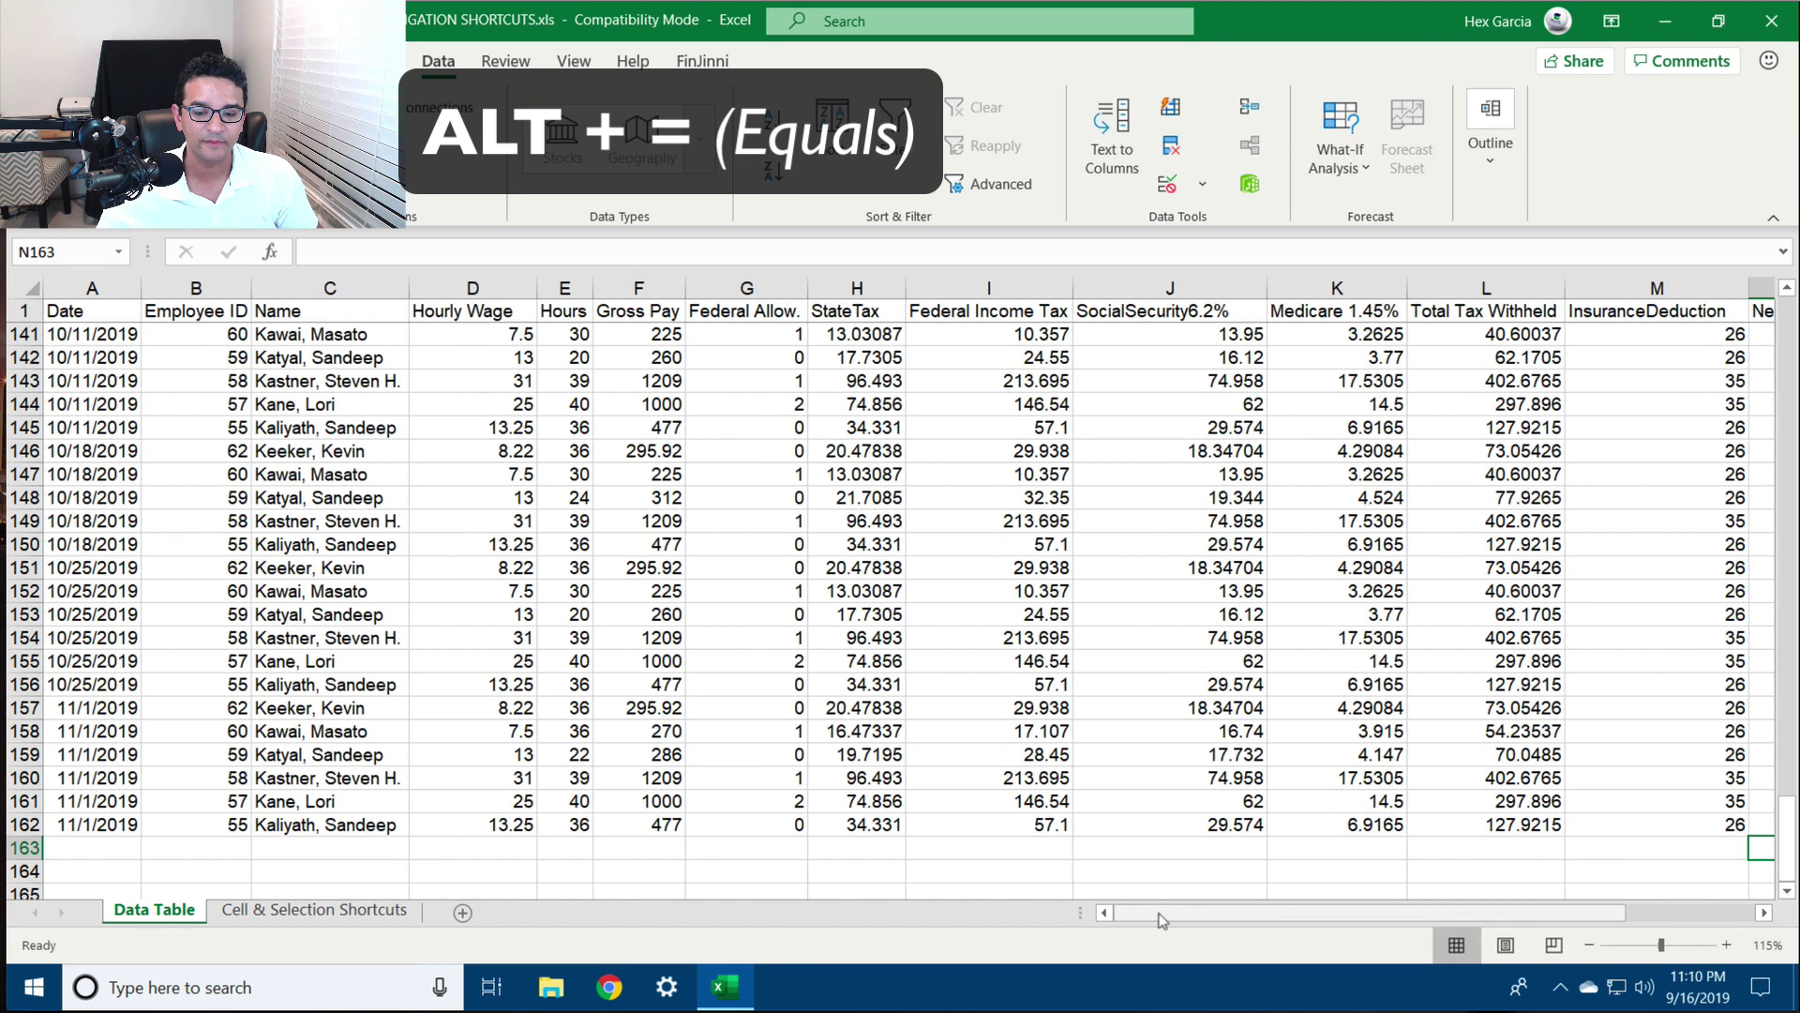
left_click(495, 847)
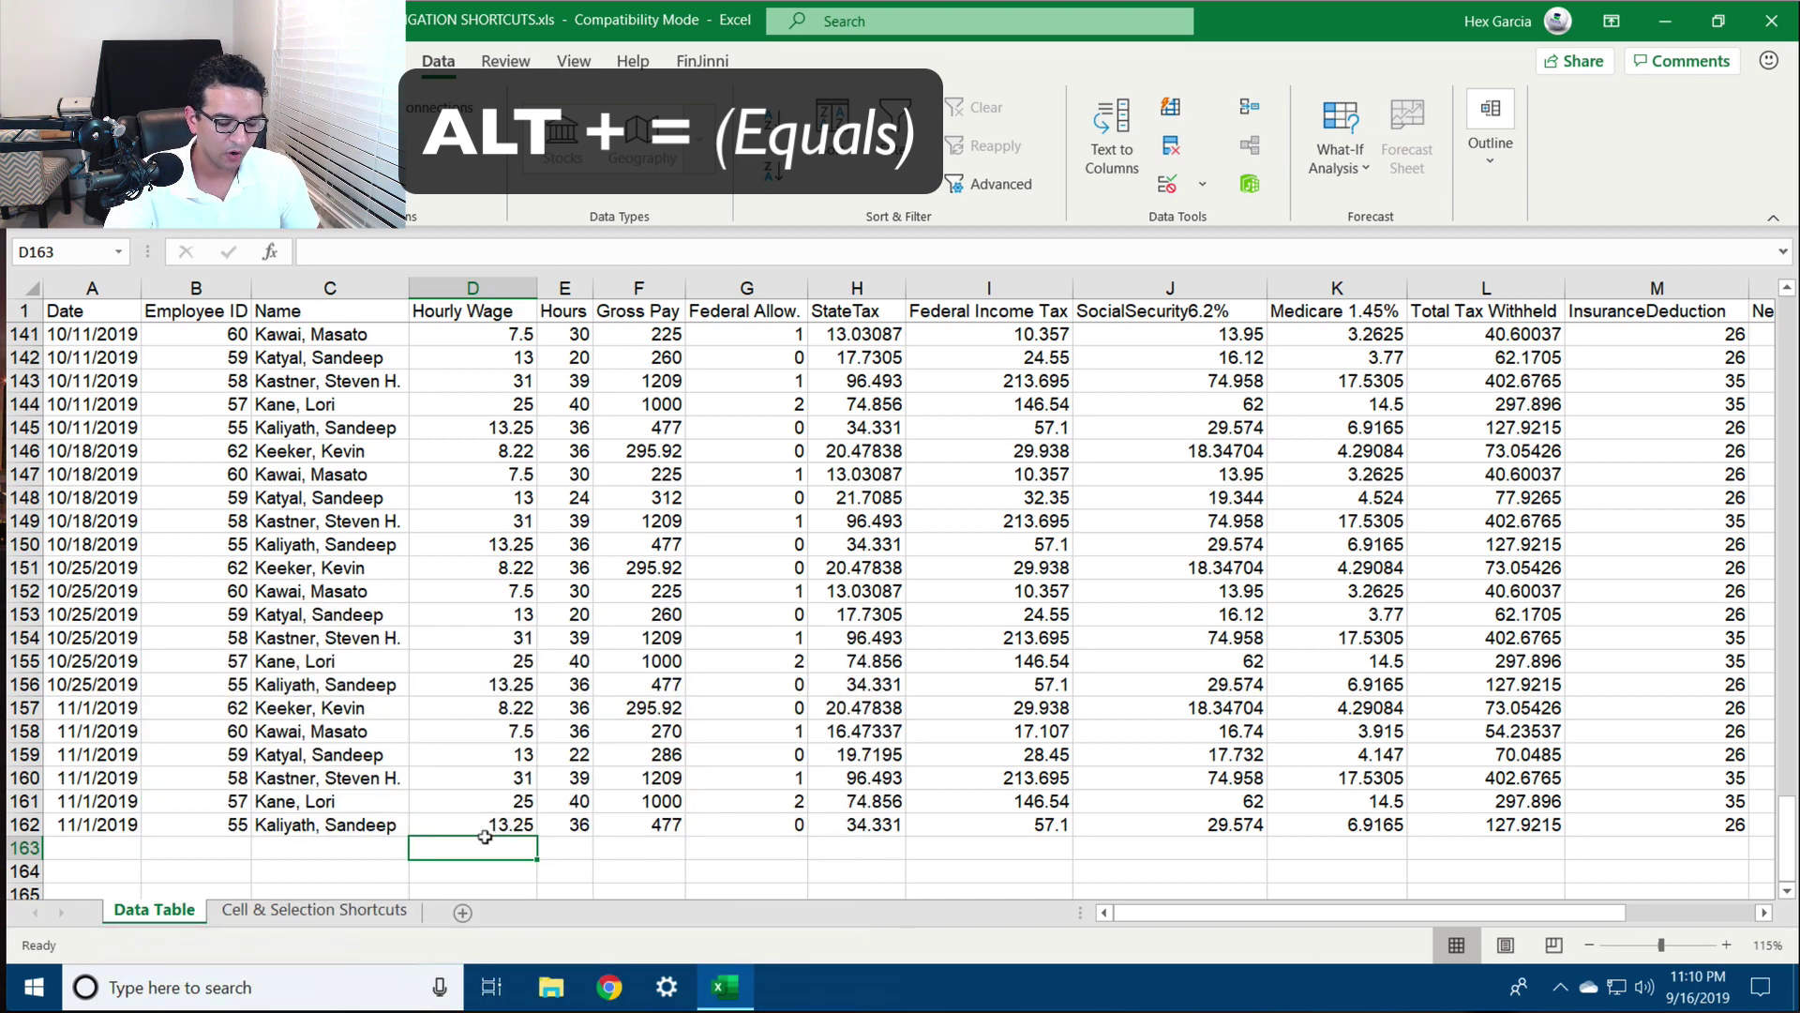
key("alt+equal")
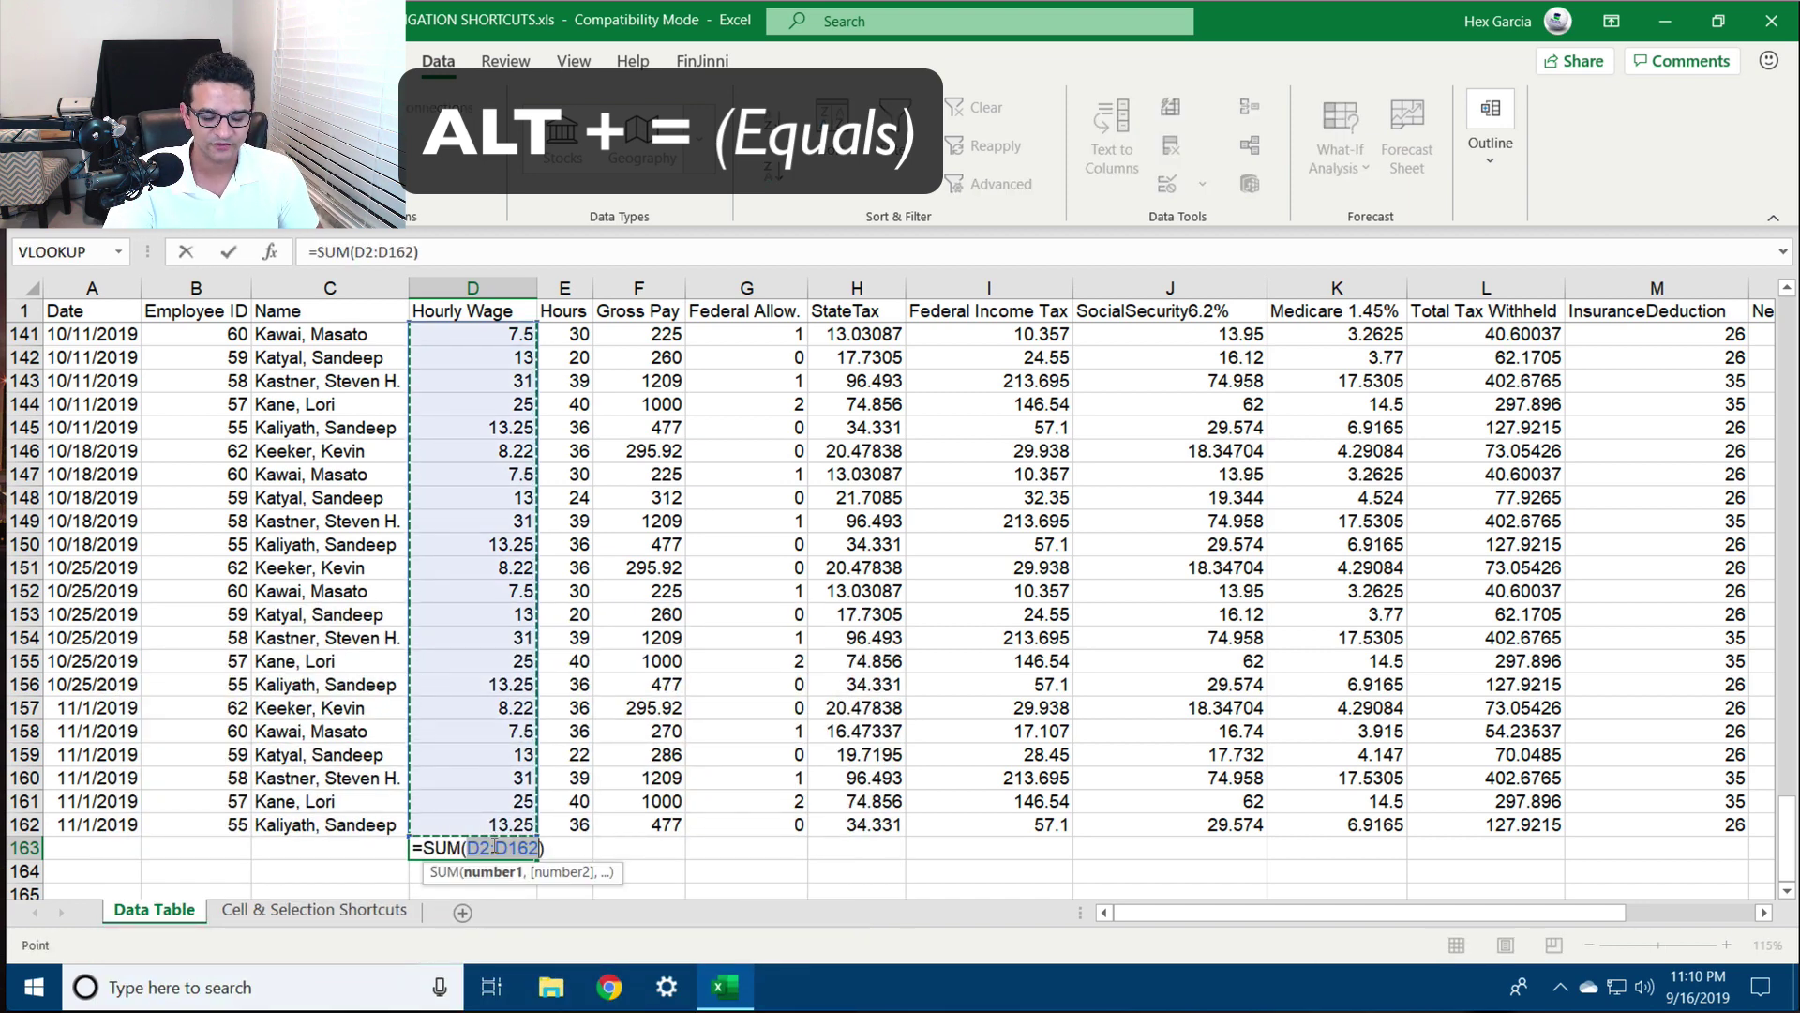
key("Return")
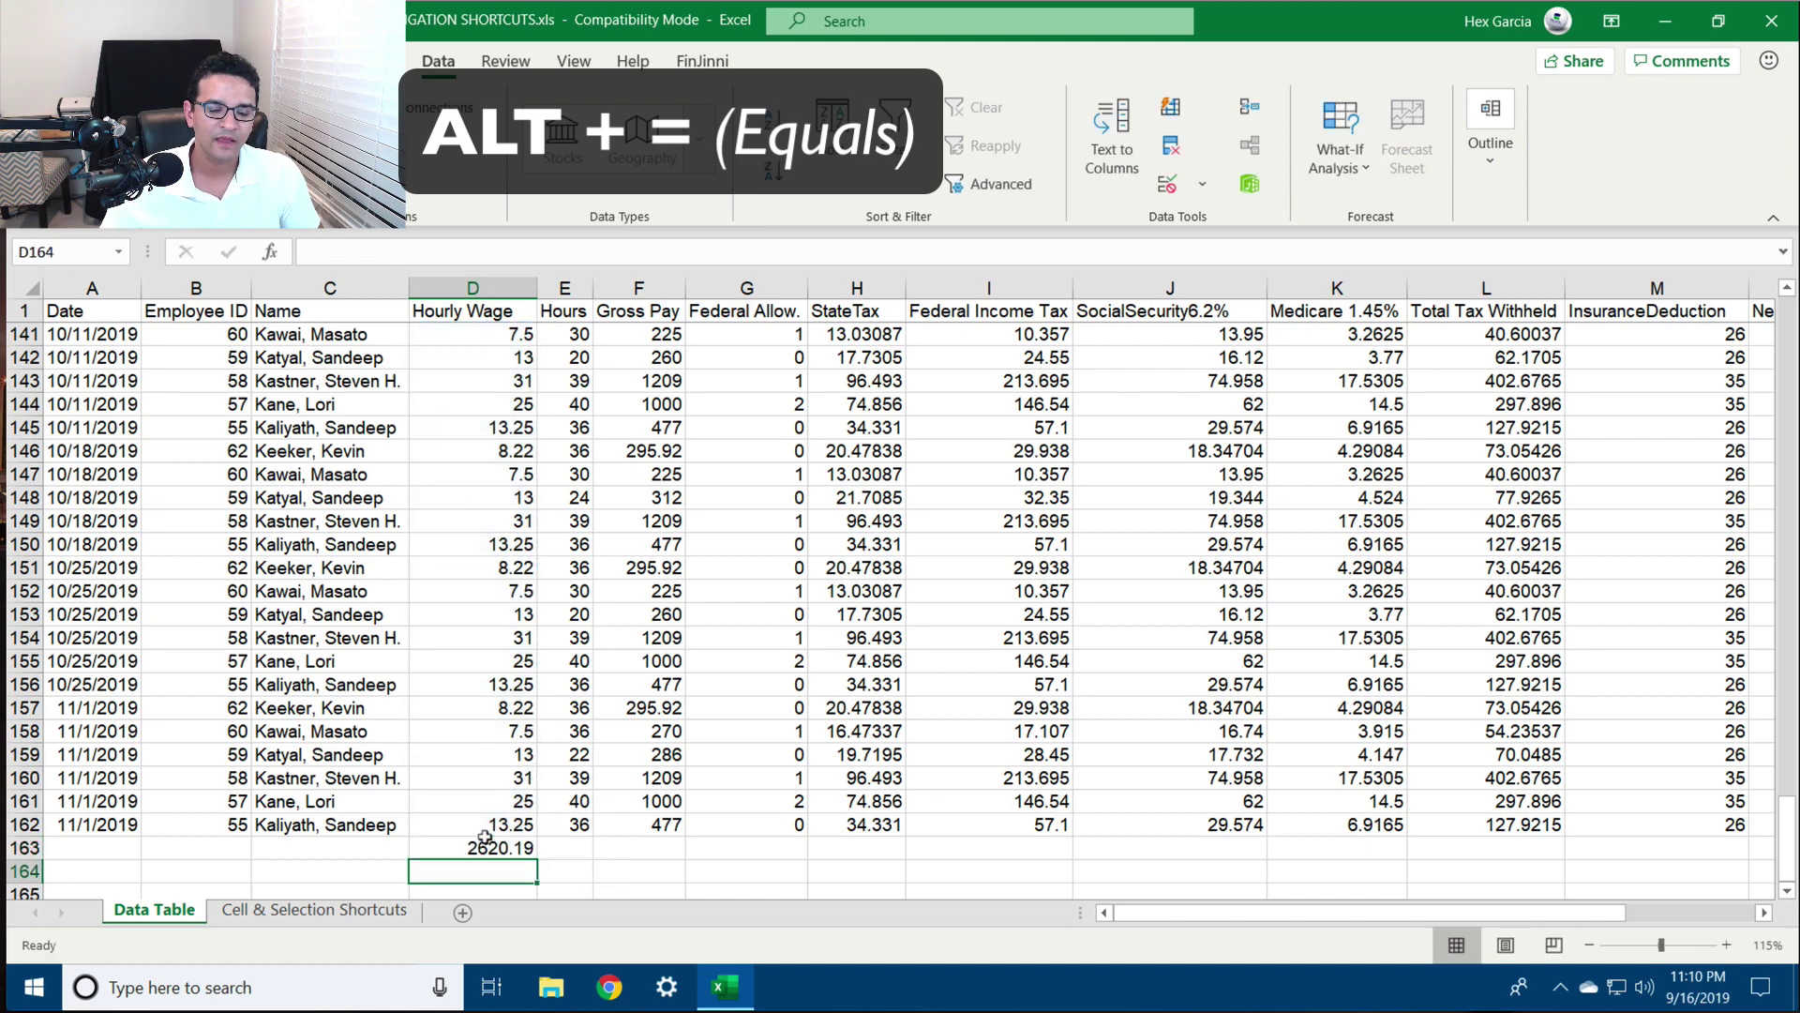
Select D163 through N163 and fill the Hourly Wage total formula across to the Net Pay column
left_click(484, 844)
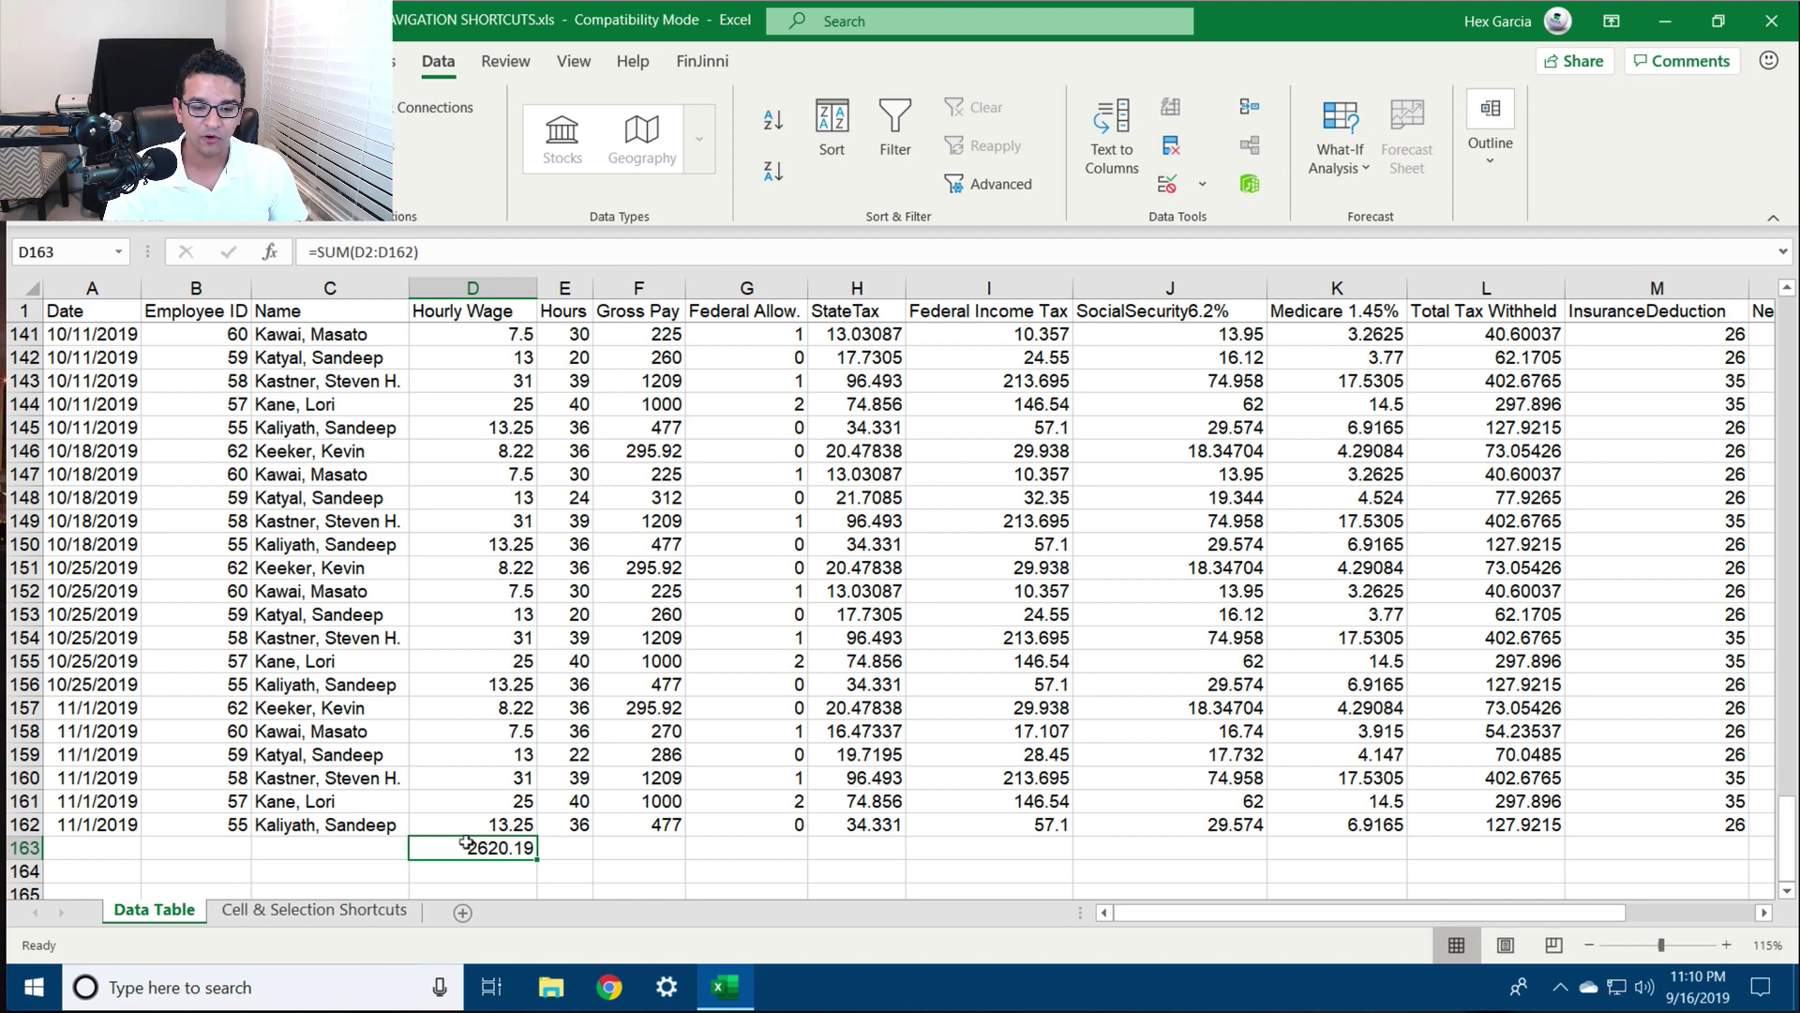
key("shift+Right")
key("shift+Right")
key("shift+Right")
key("shift+Right")
key("shift+Right")
key("shift+Right")
key("shift+Right")
key("shift+Right")
key("shift+Right")
key("shift+Right")
key("shift+Right")
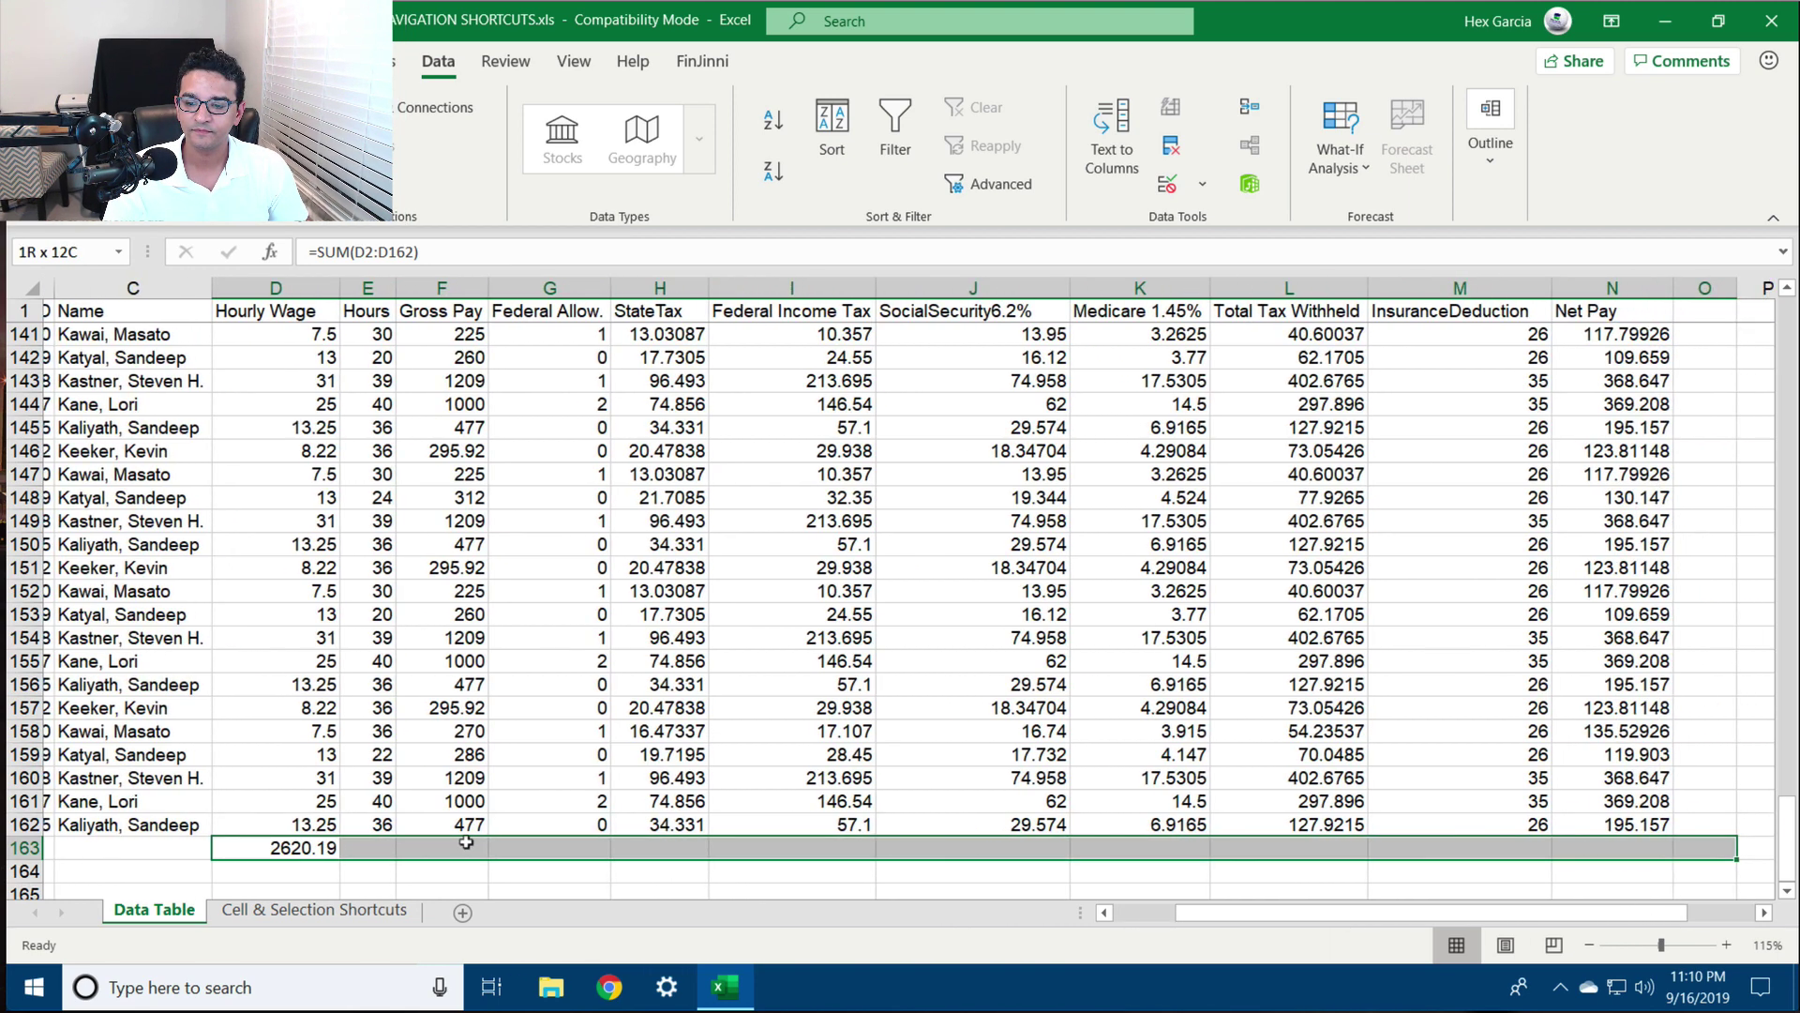
key("shift+Right")
key("shift+Right")
key("shift+Left")
key("shift+Left")
key("shift+Left")
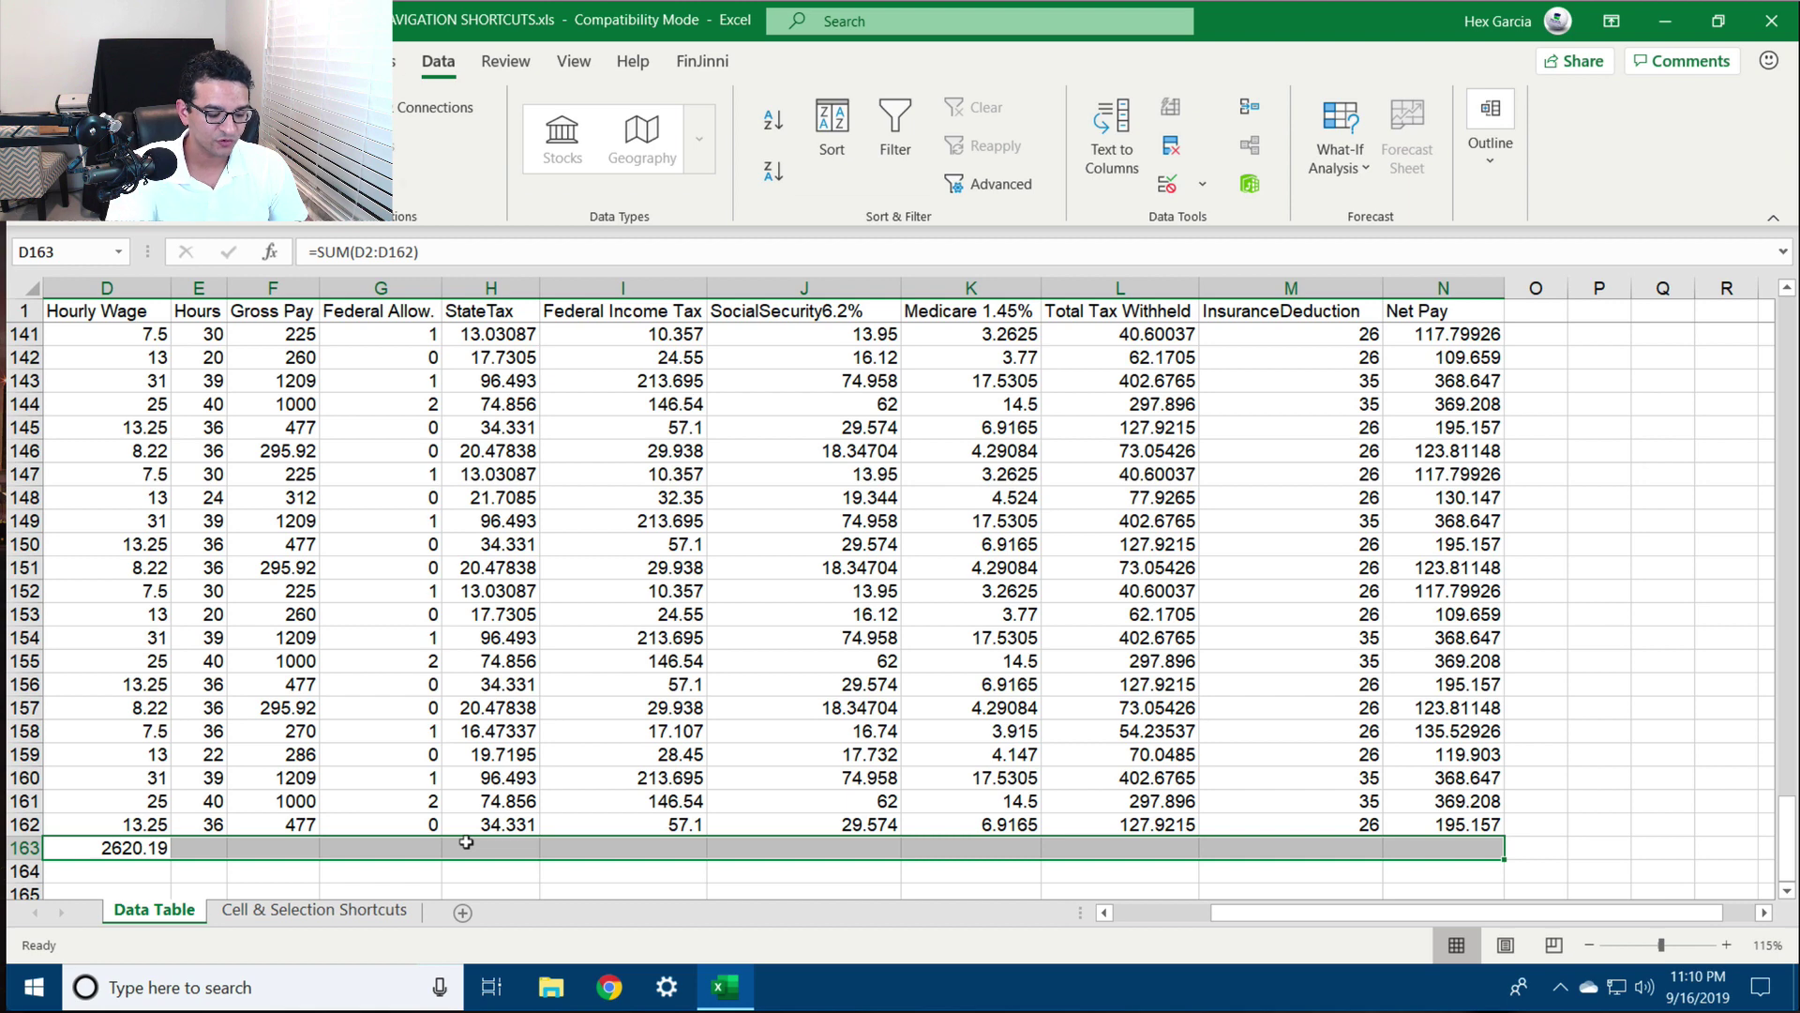
key("ctrl+r")
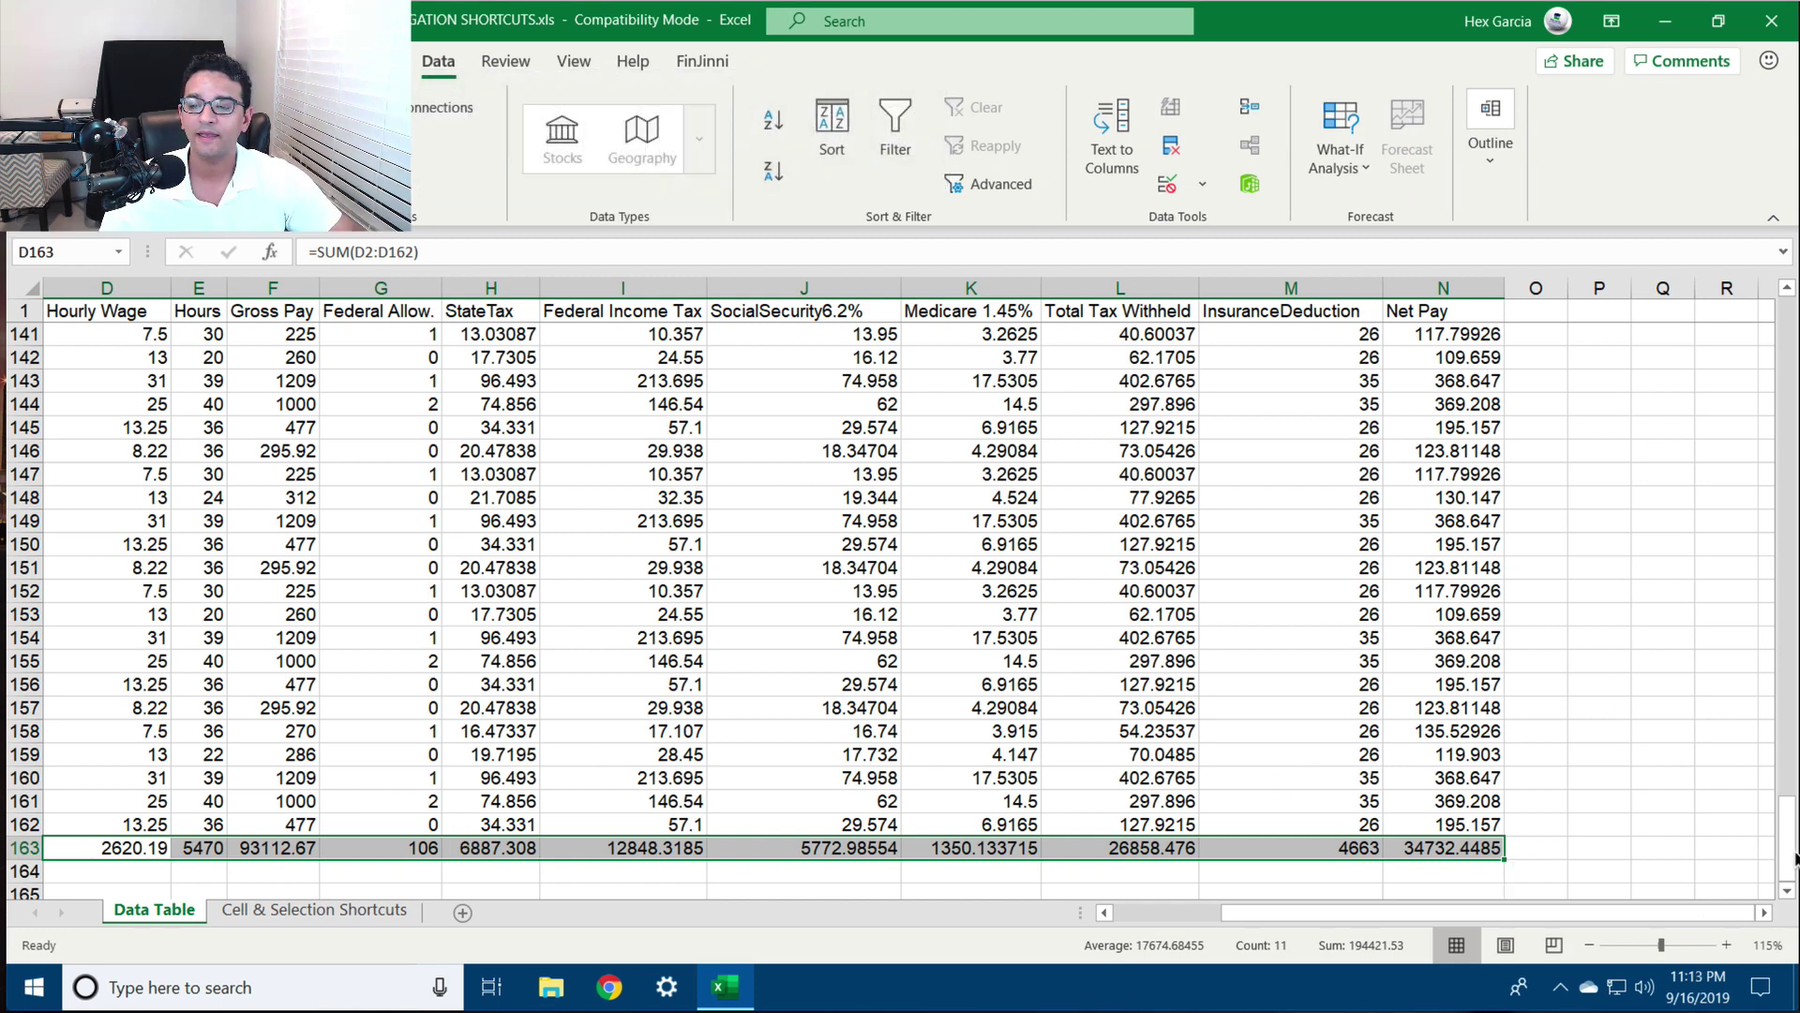
Return to the top of the table and widen the empty column O beside Net Pay
left_click_drag(1785, 859, 1761, 343)
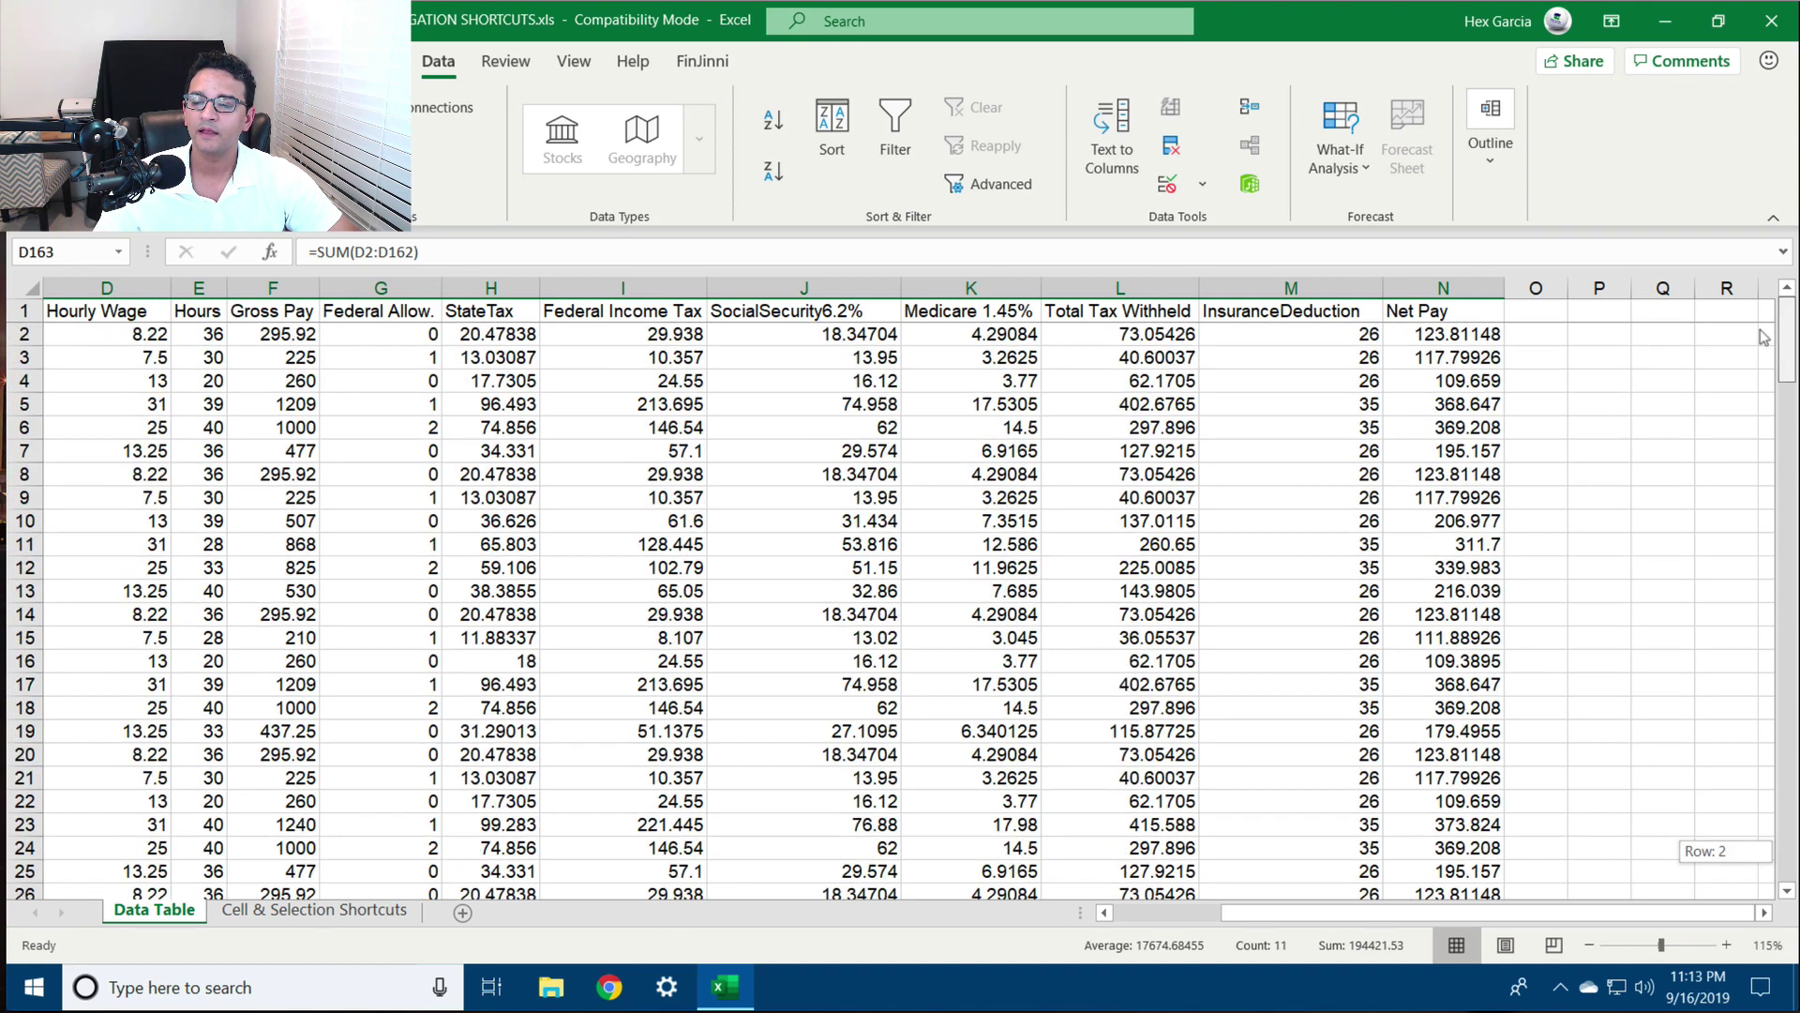
left_click(1538, 334)
left_click_drag(1564, 285, 1636, 285)
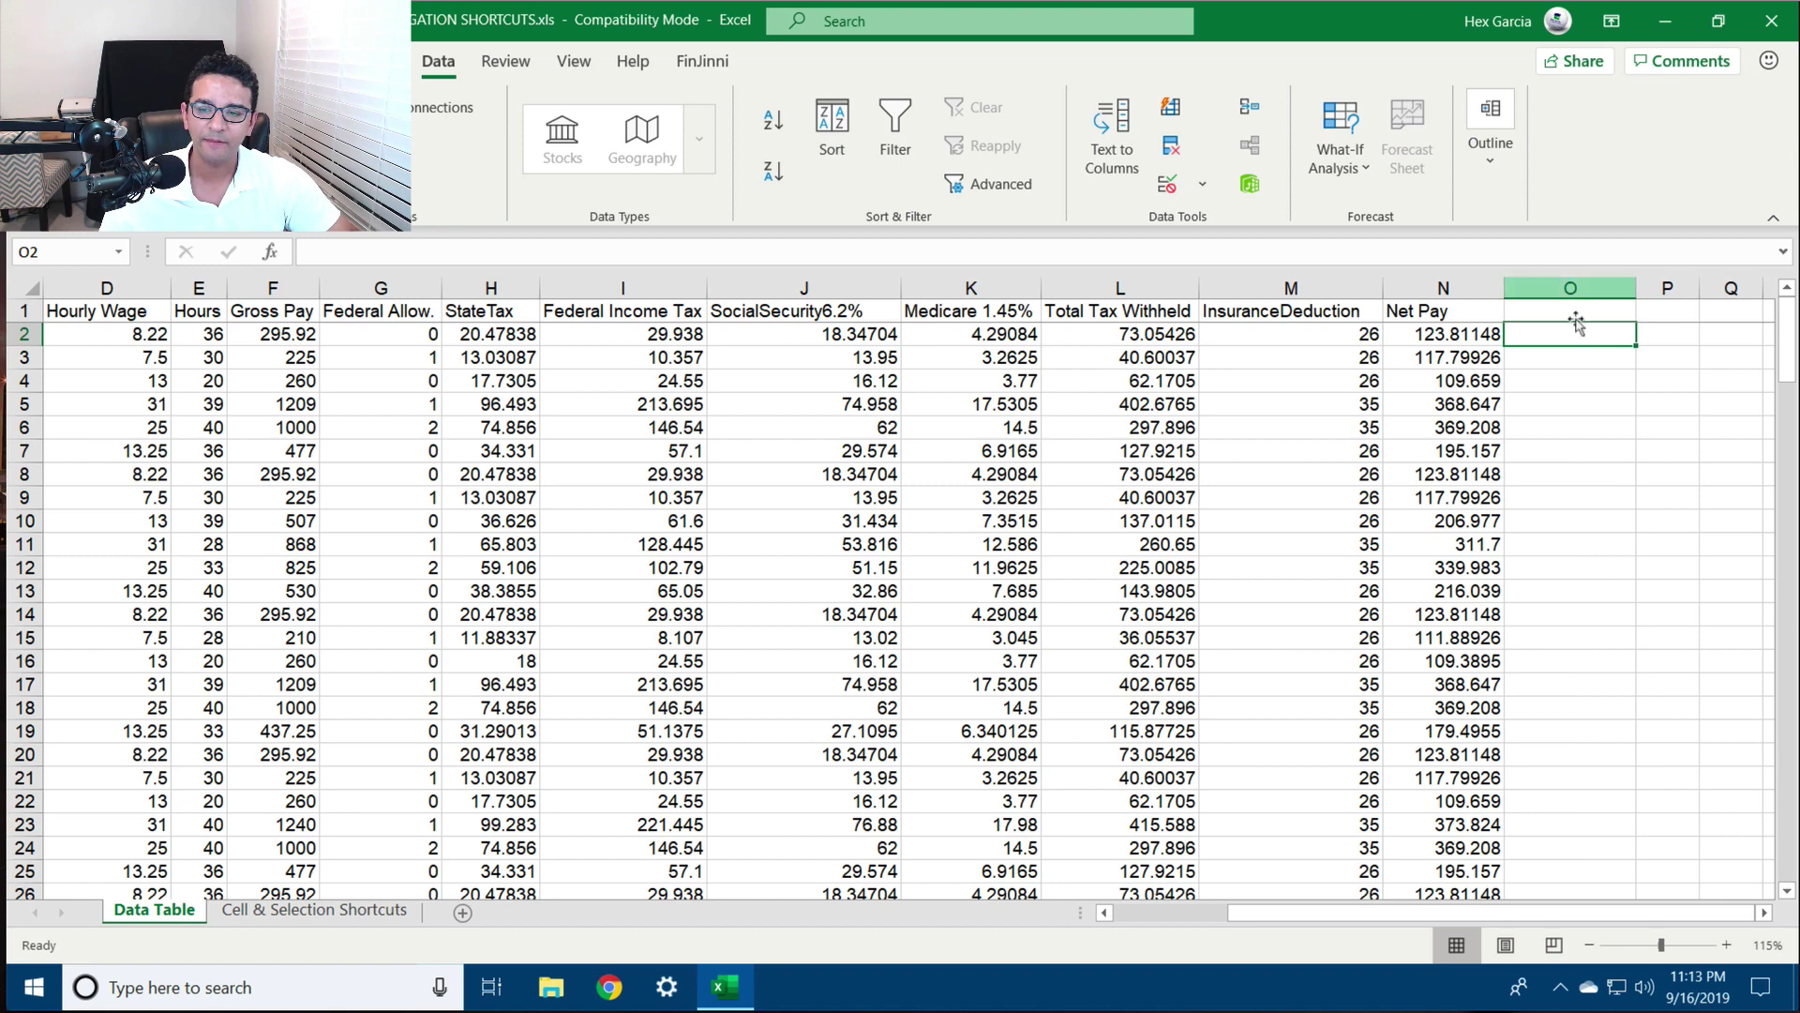
Enter the formula =N2/2 in O2 to halve the first Net Pay amount
left_click(1447, 341)
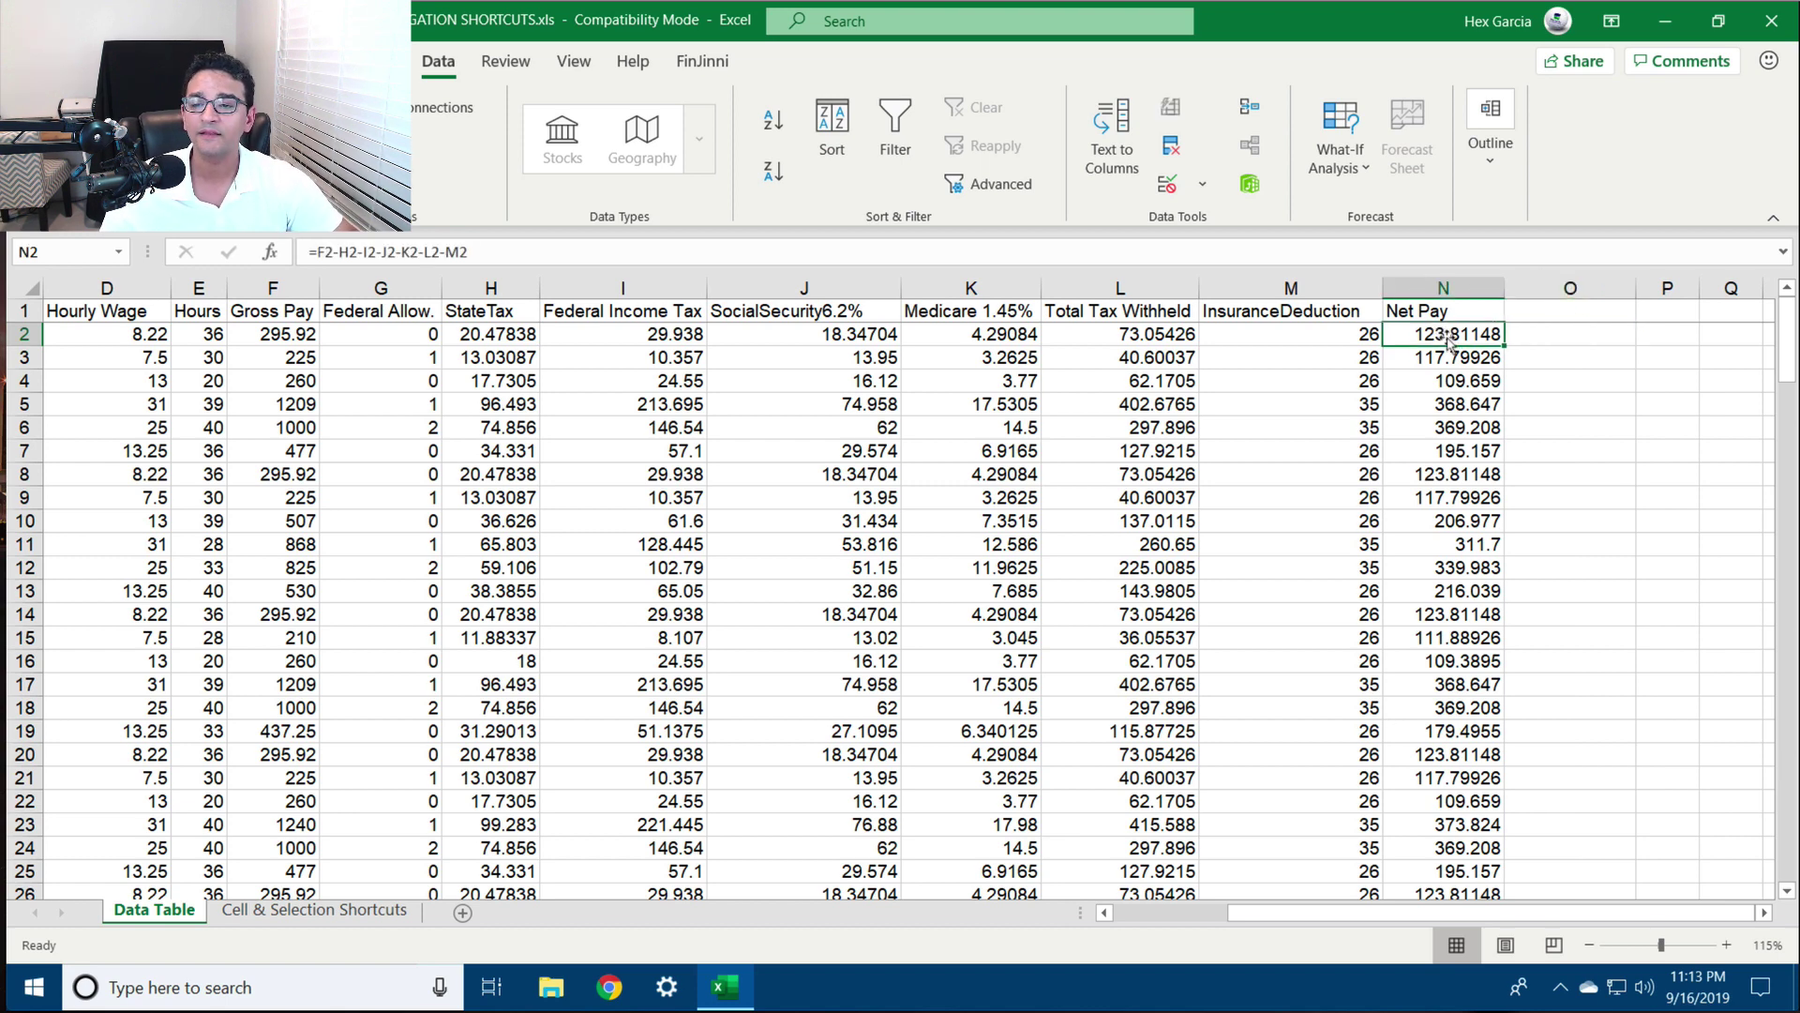
left_click(1546, 332)
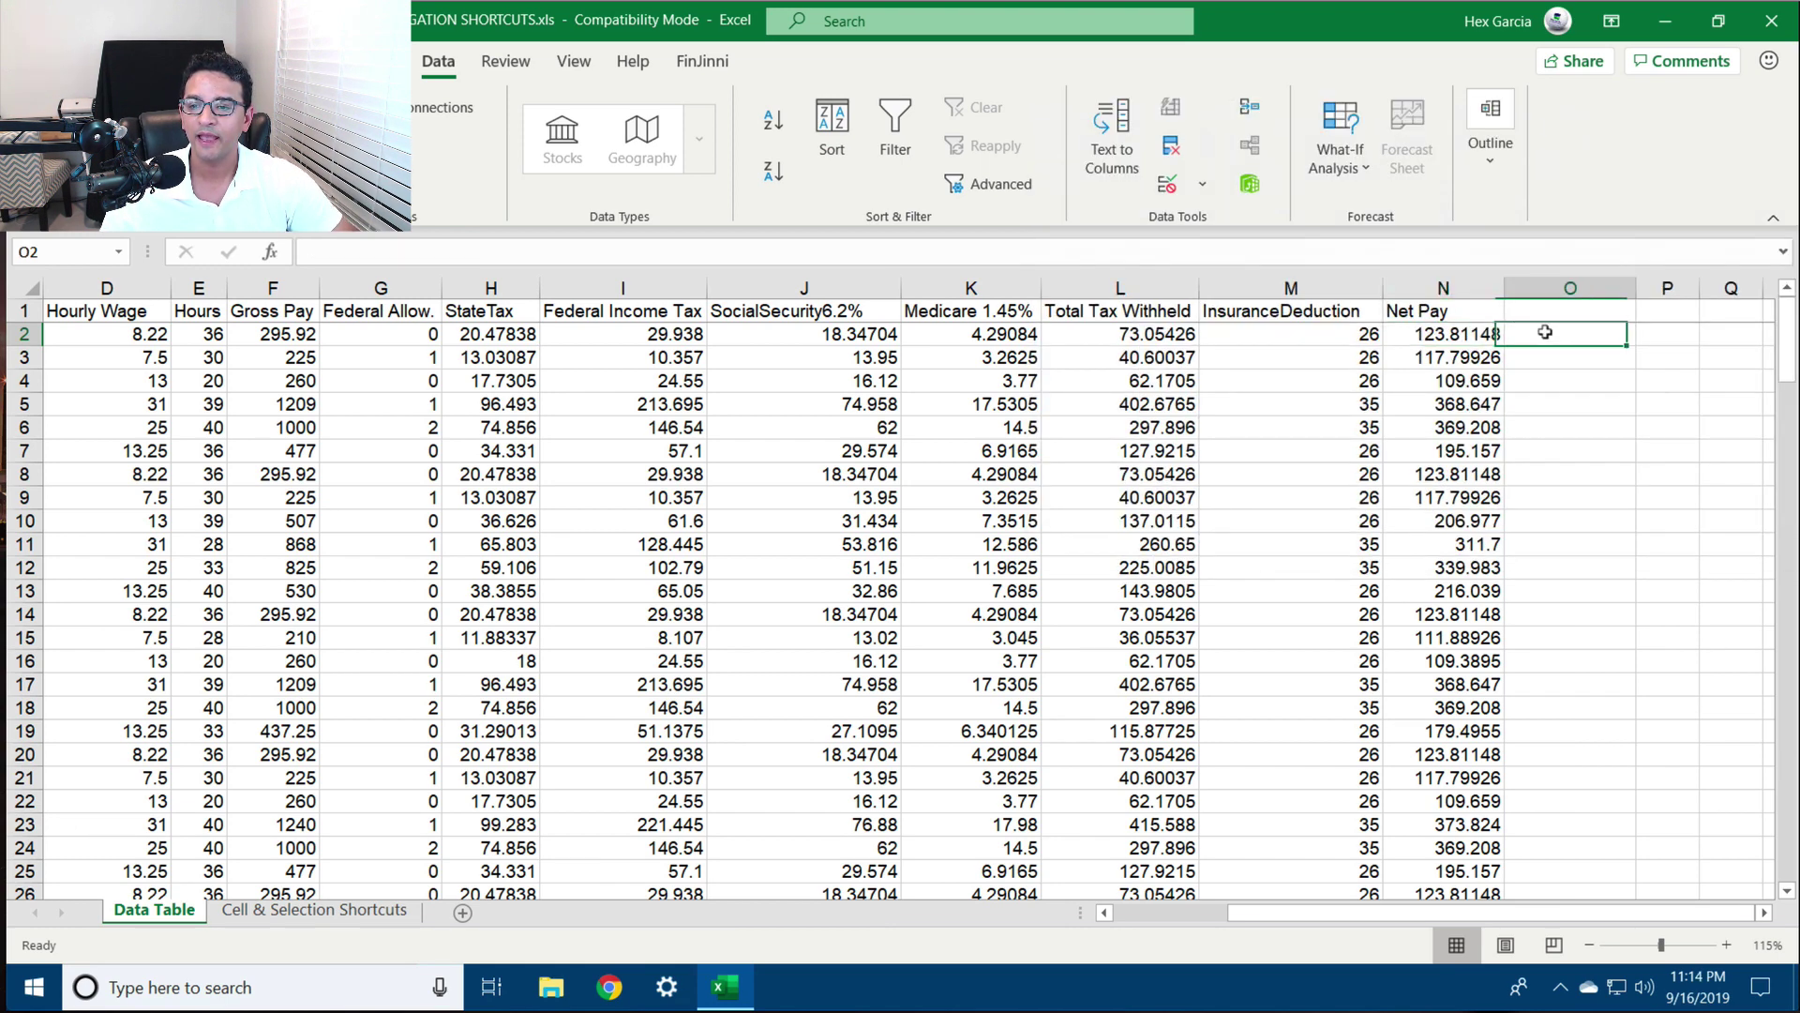
type("=")
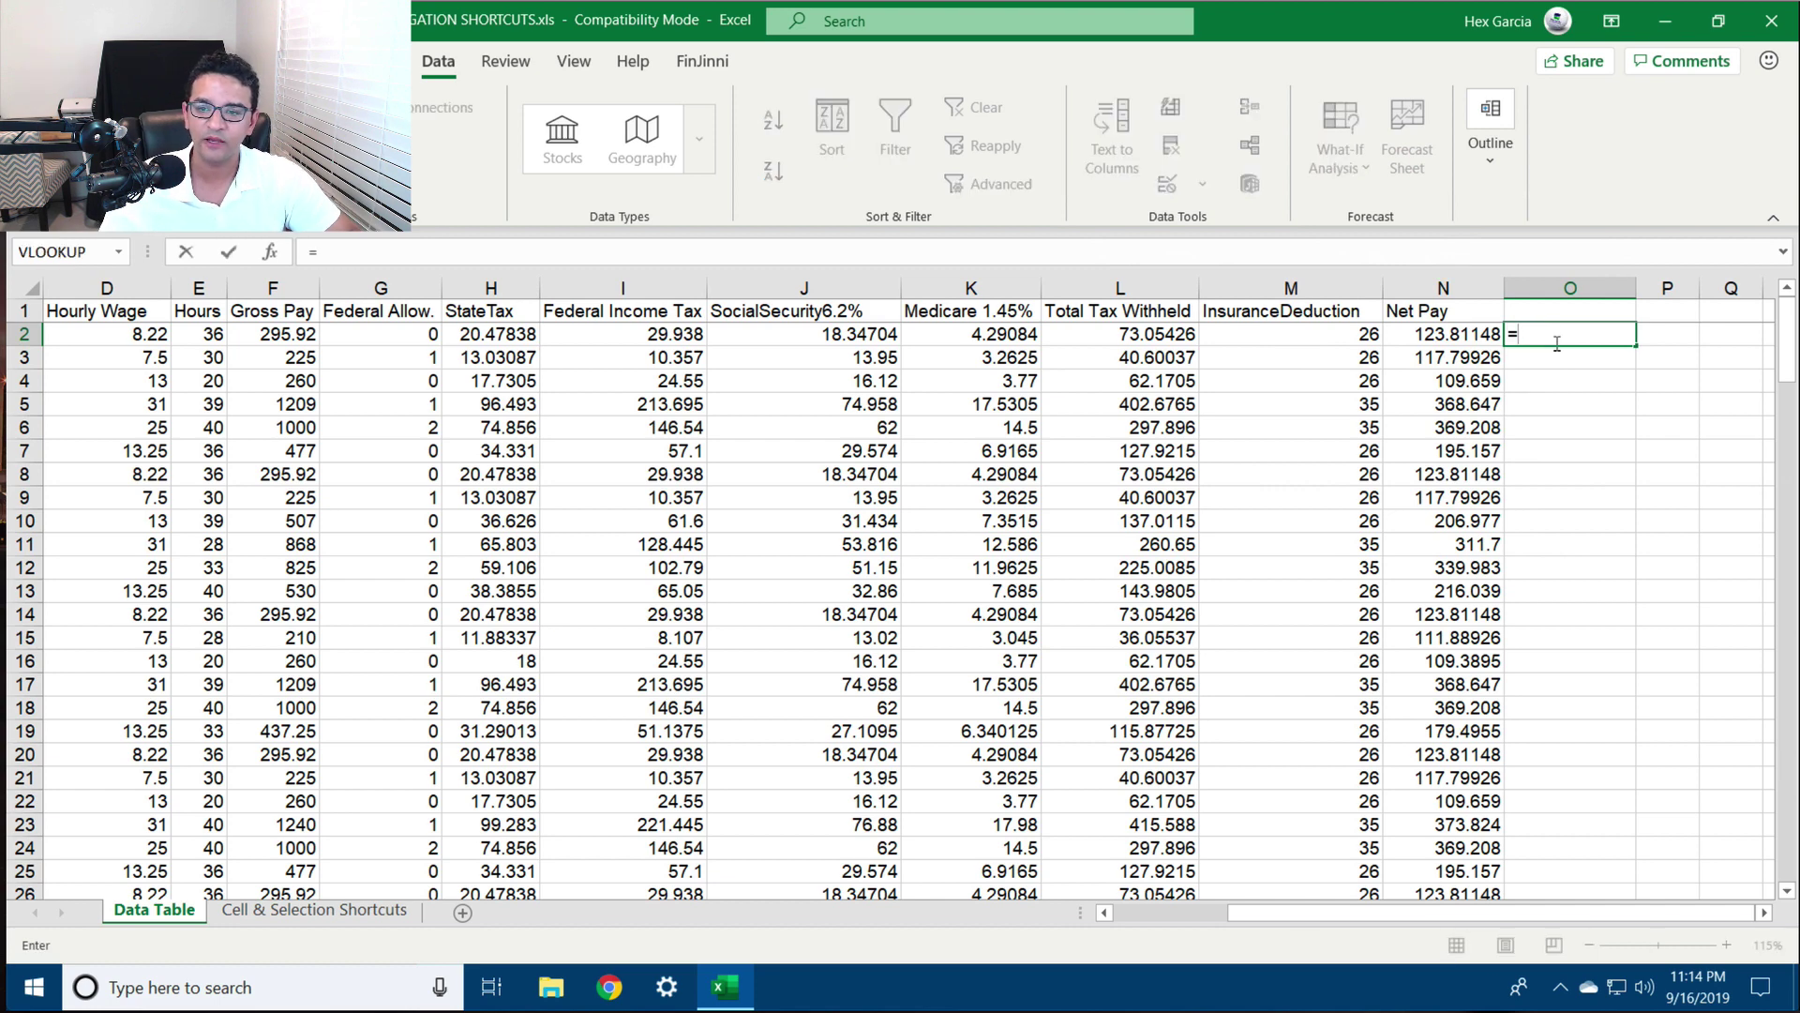
left_click(1442, 333)
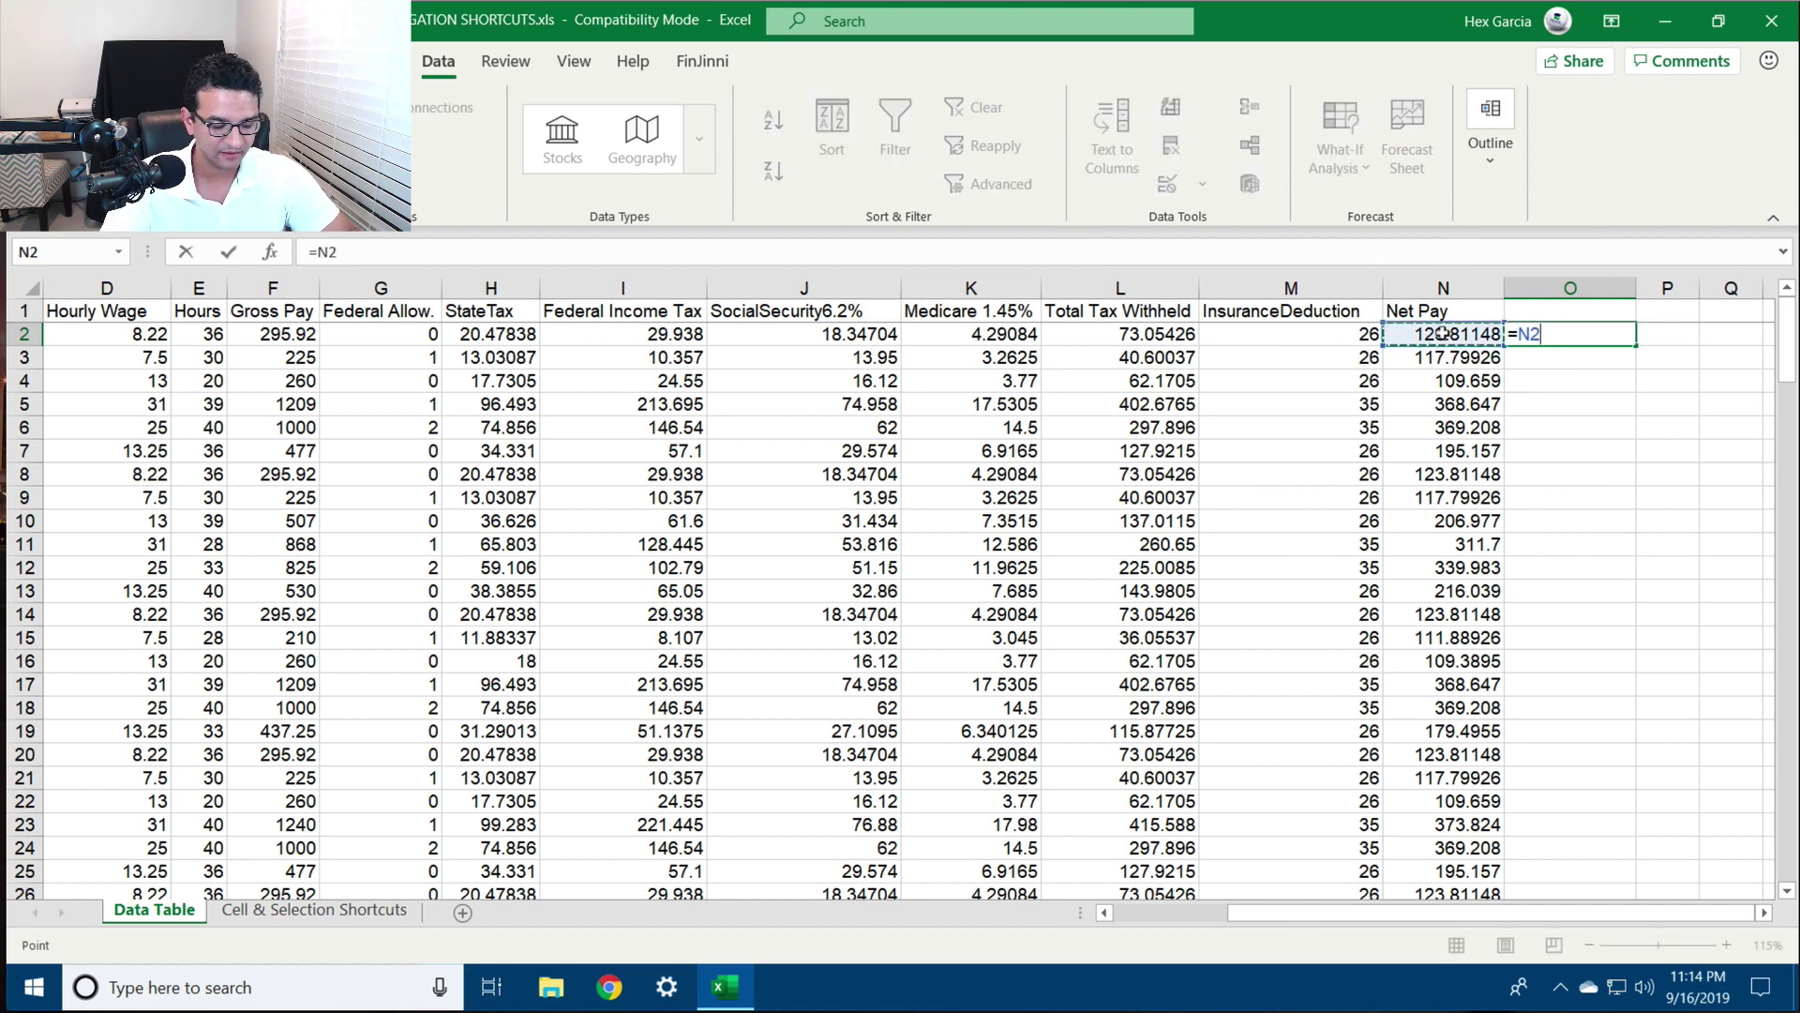
type("/2")
key("Return")
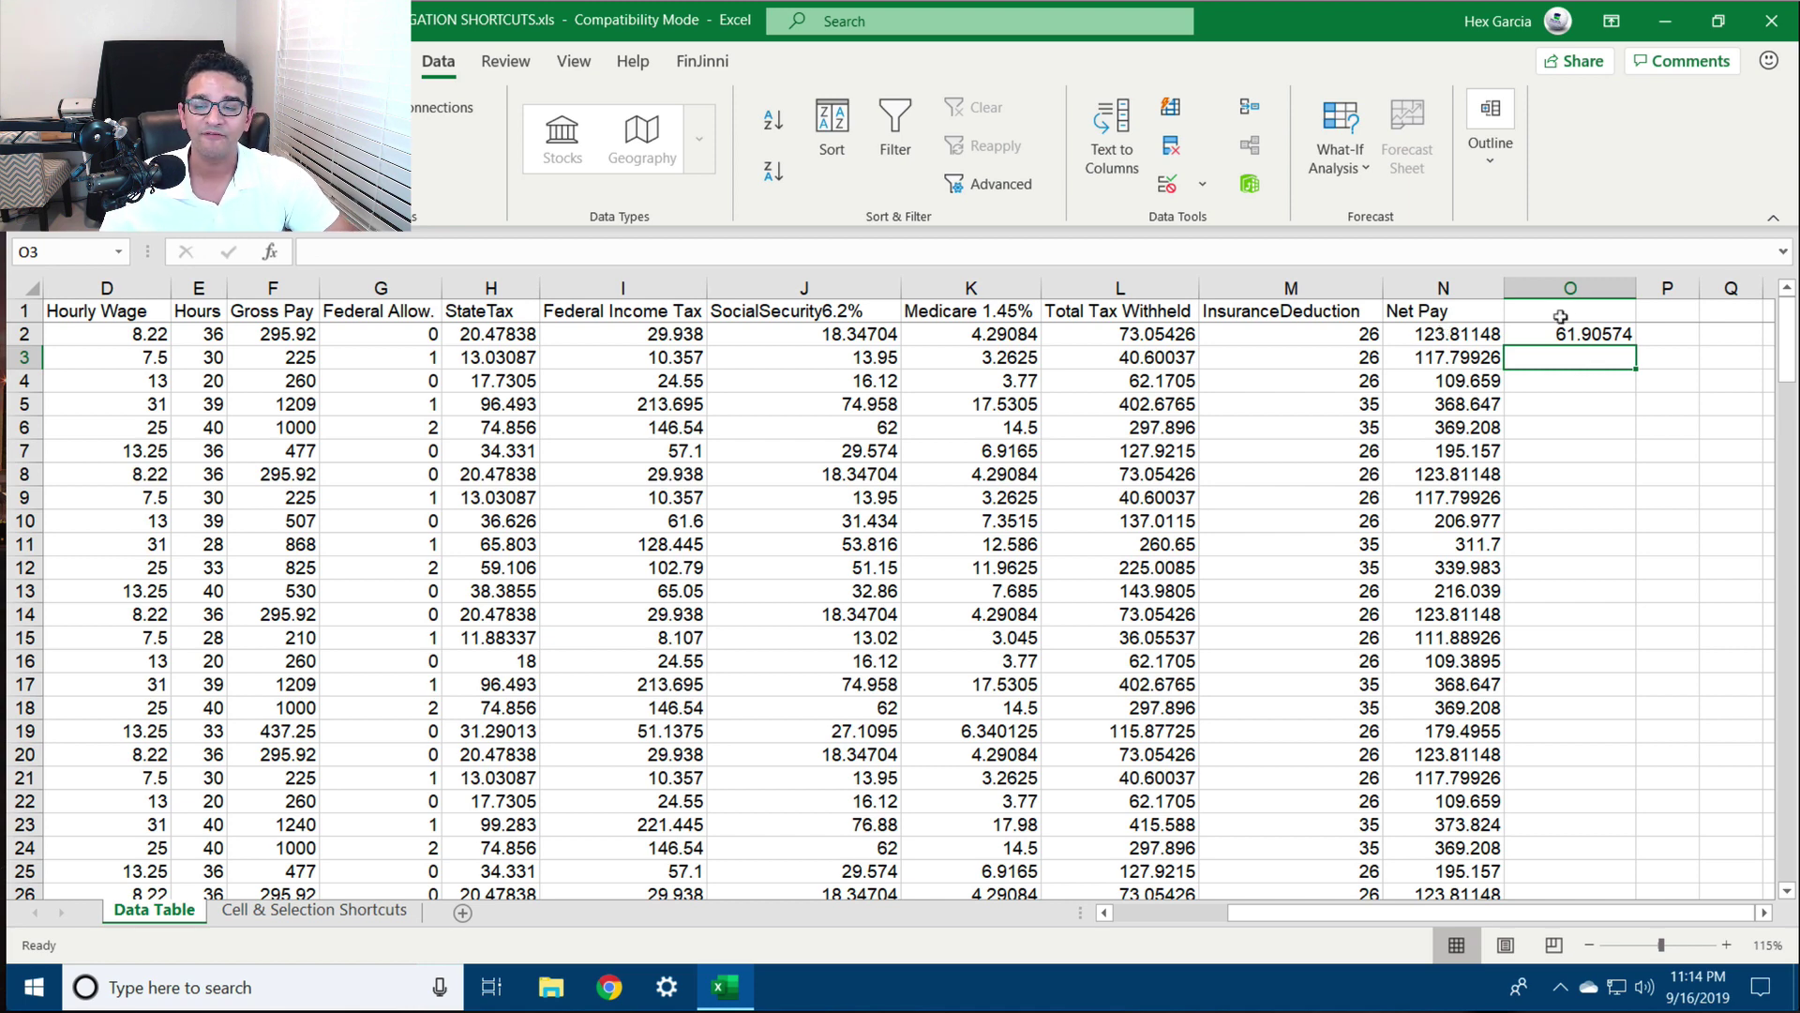
Select column O from O2 to the last data row and fill the =N2/2 formula down
left_click(1589, 330)
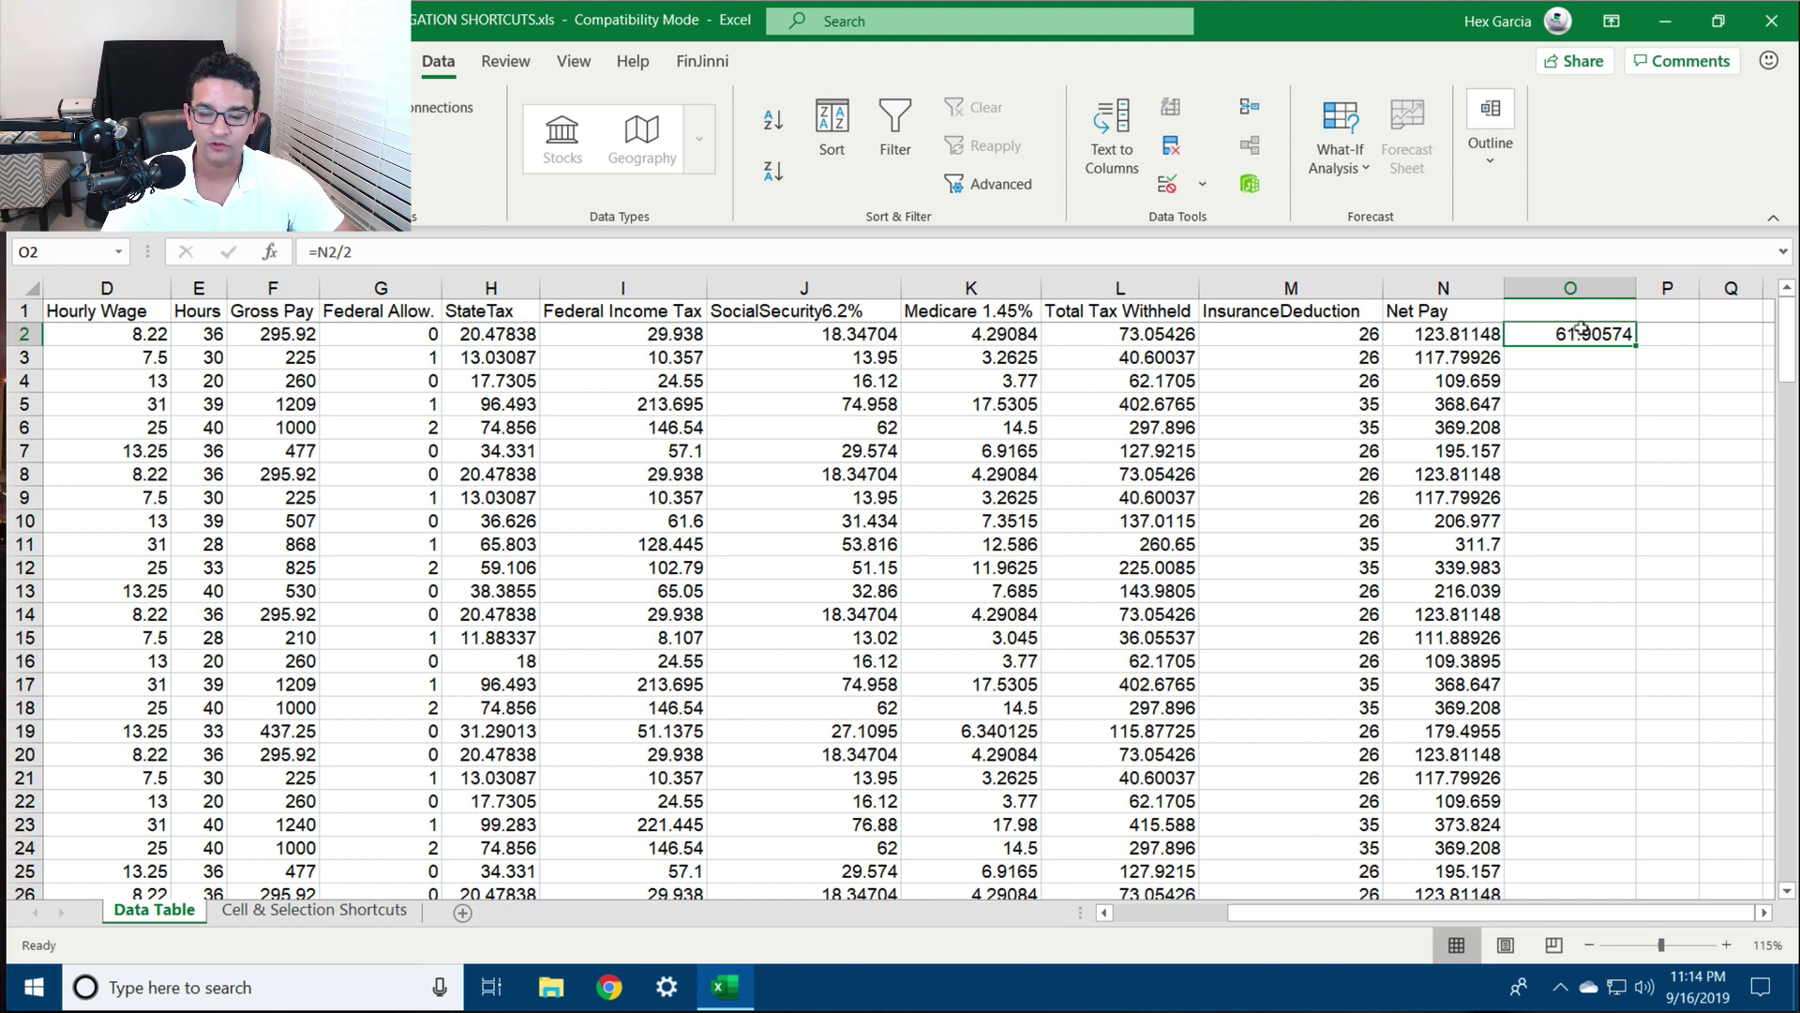
key("ctrl+shift+End")
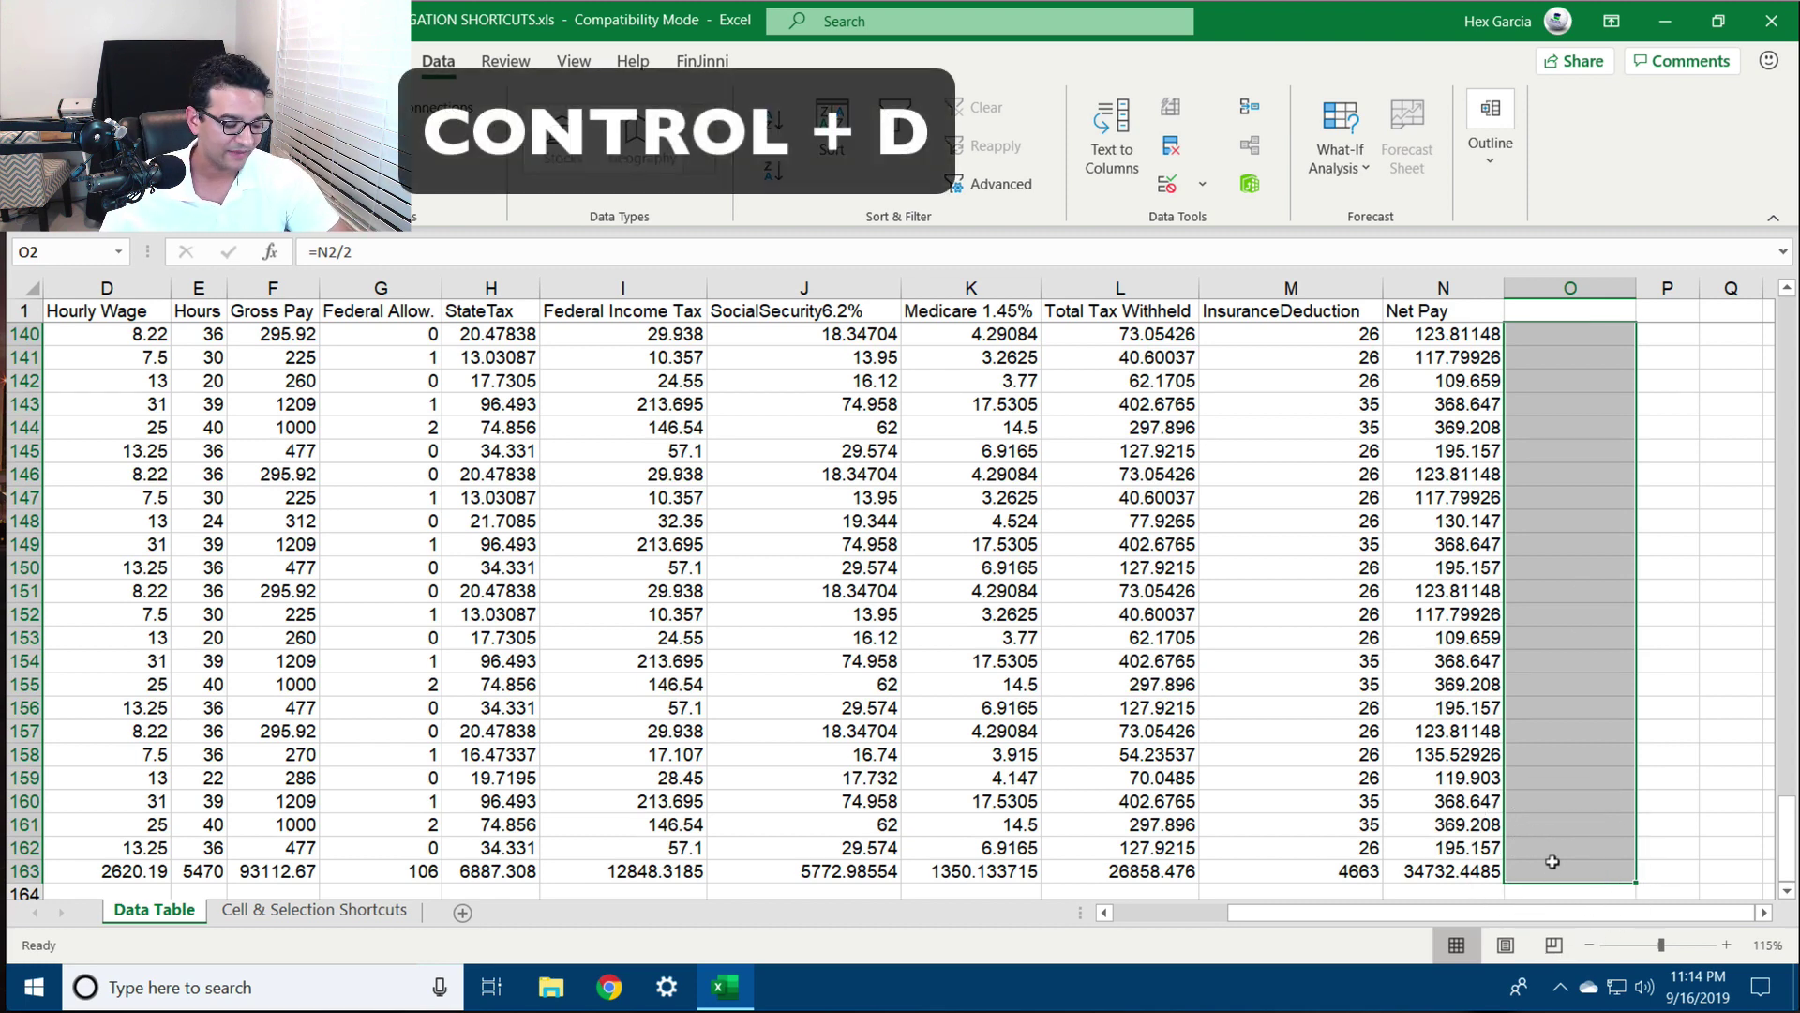
key("ctrl+d")
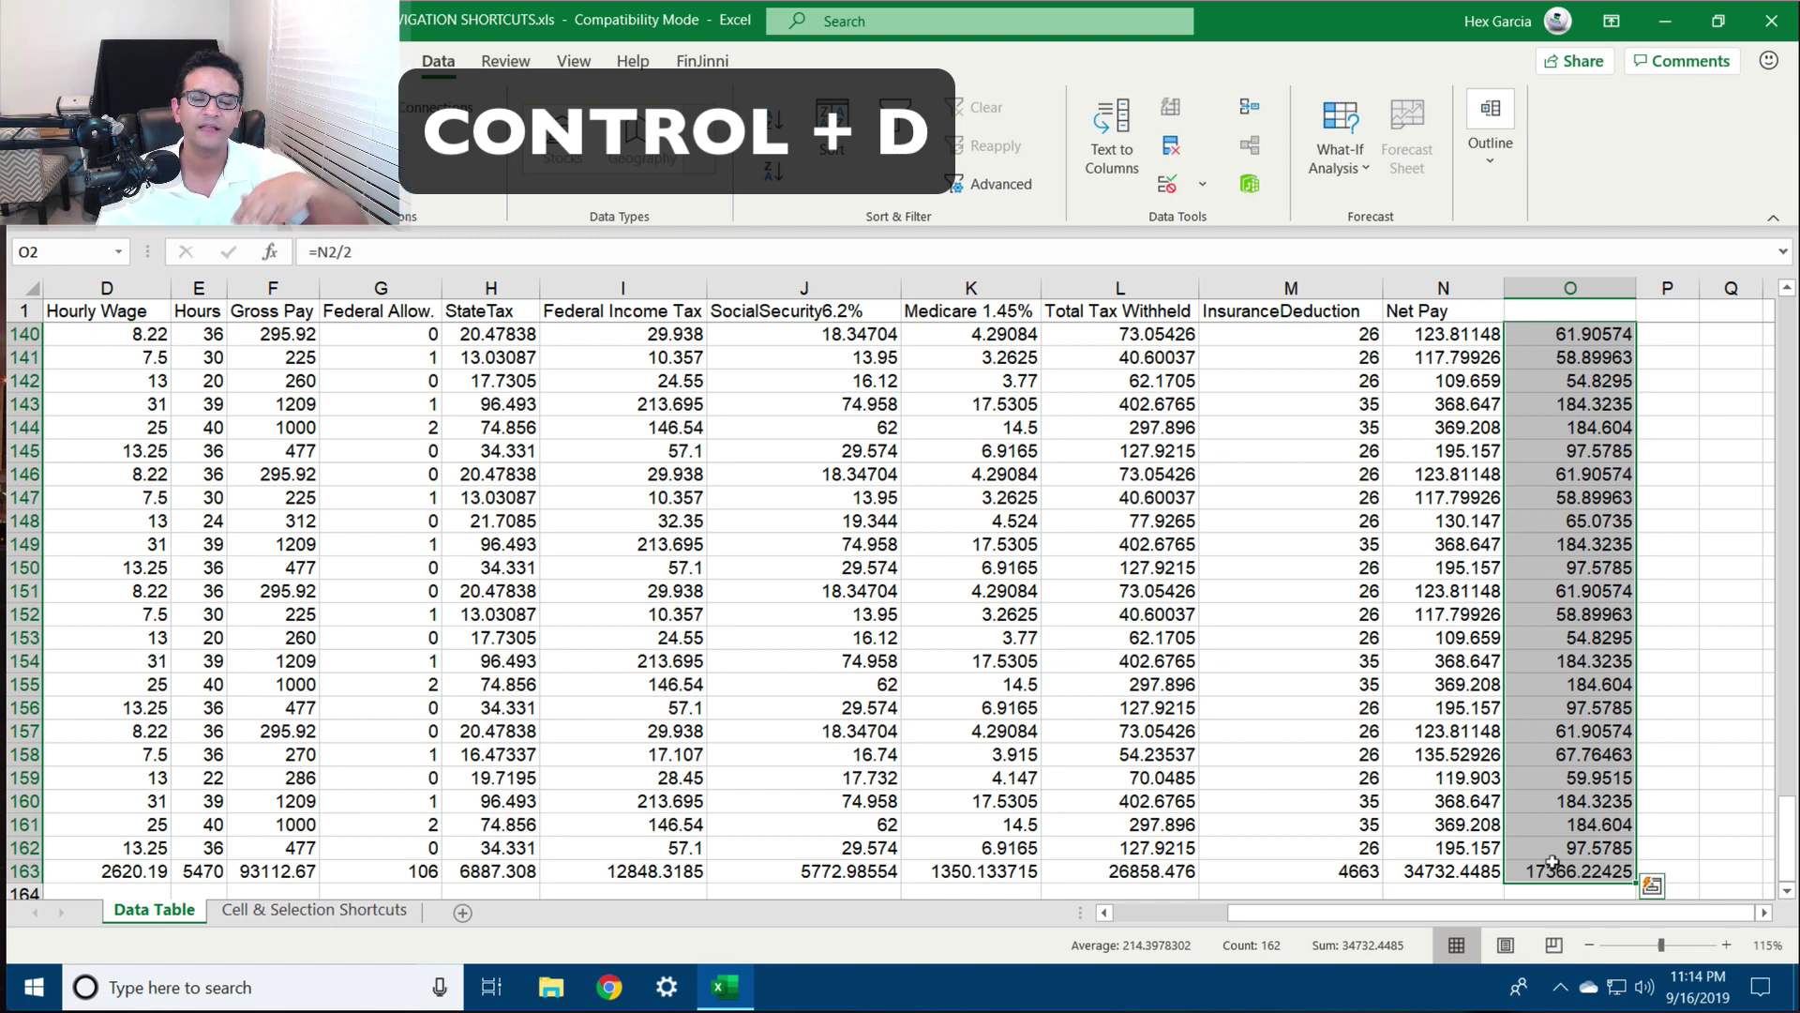
Enter =N2/2 into all selected cells of column O at once, starting from O2
left_click_drag(1788, 834, 1788, 338)
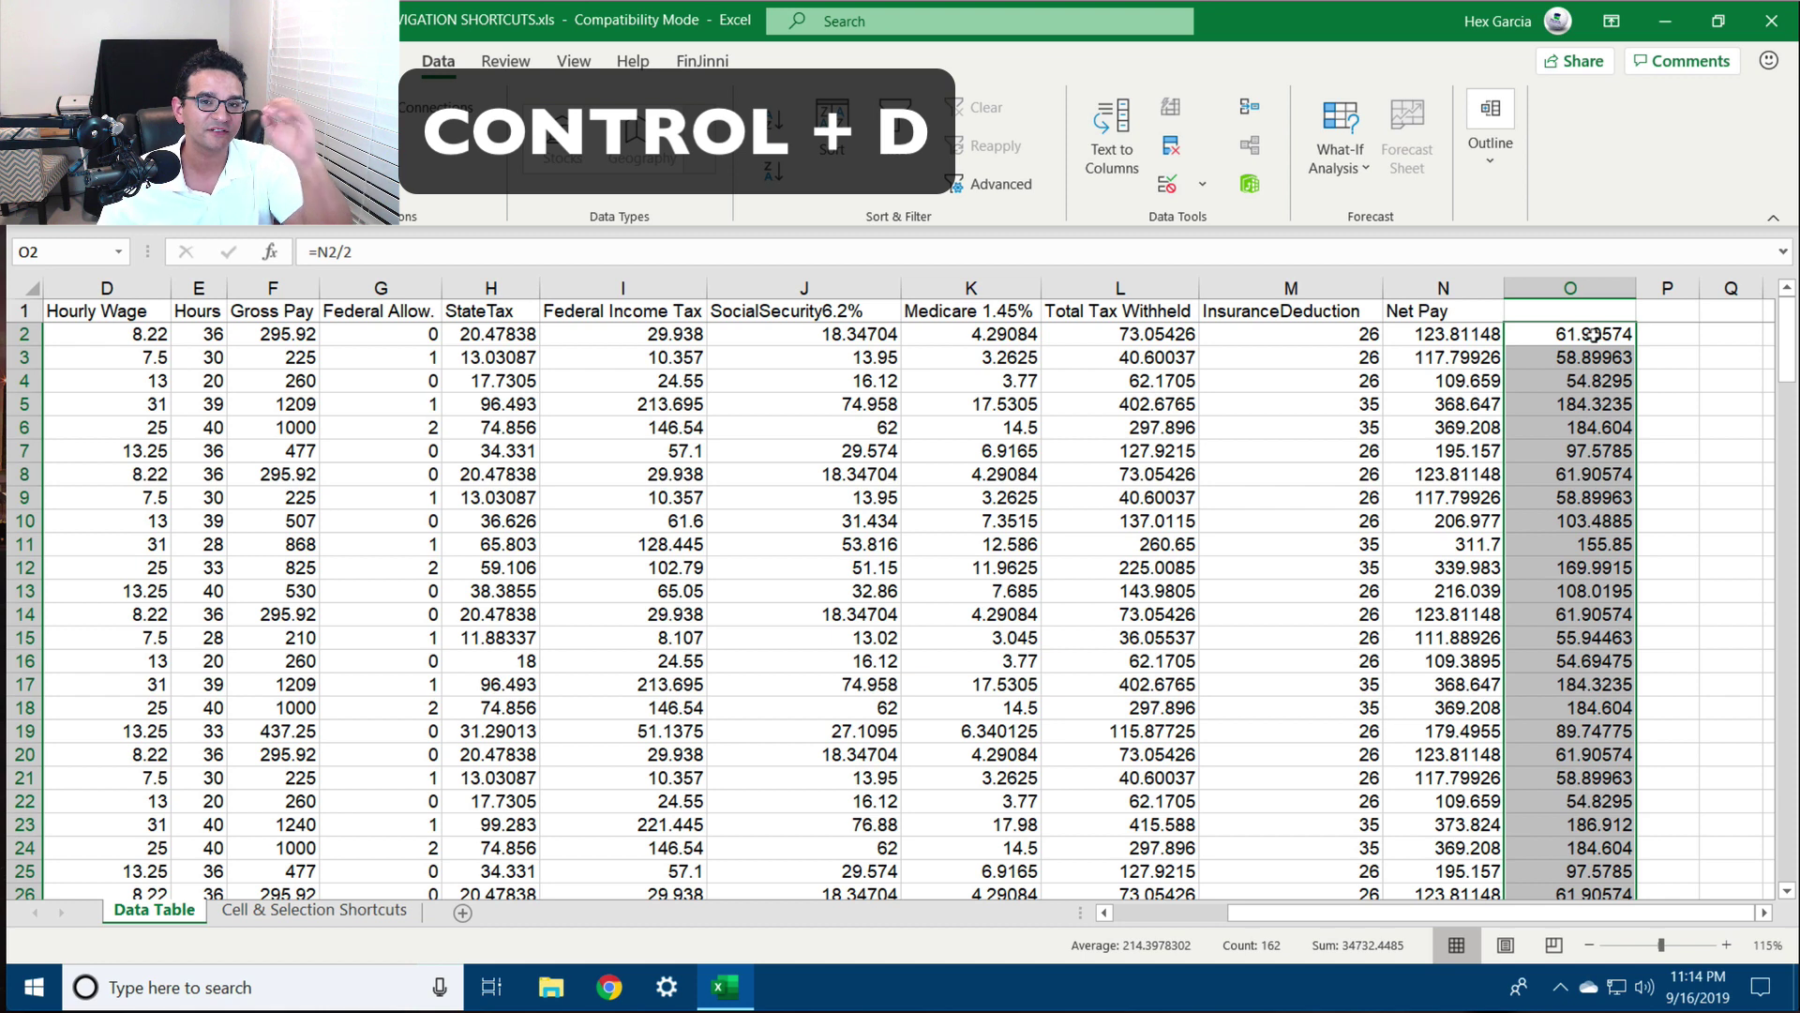
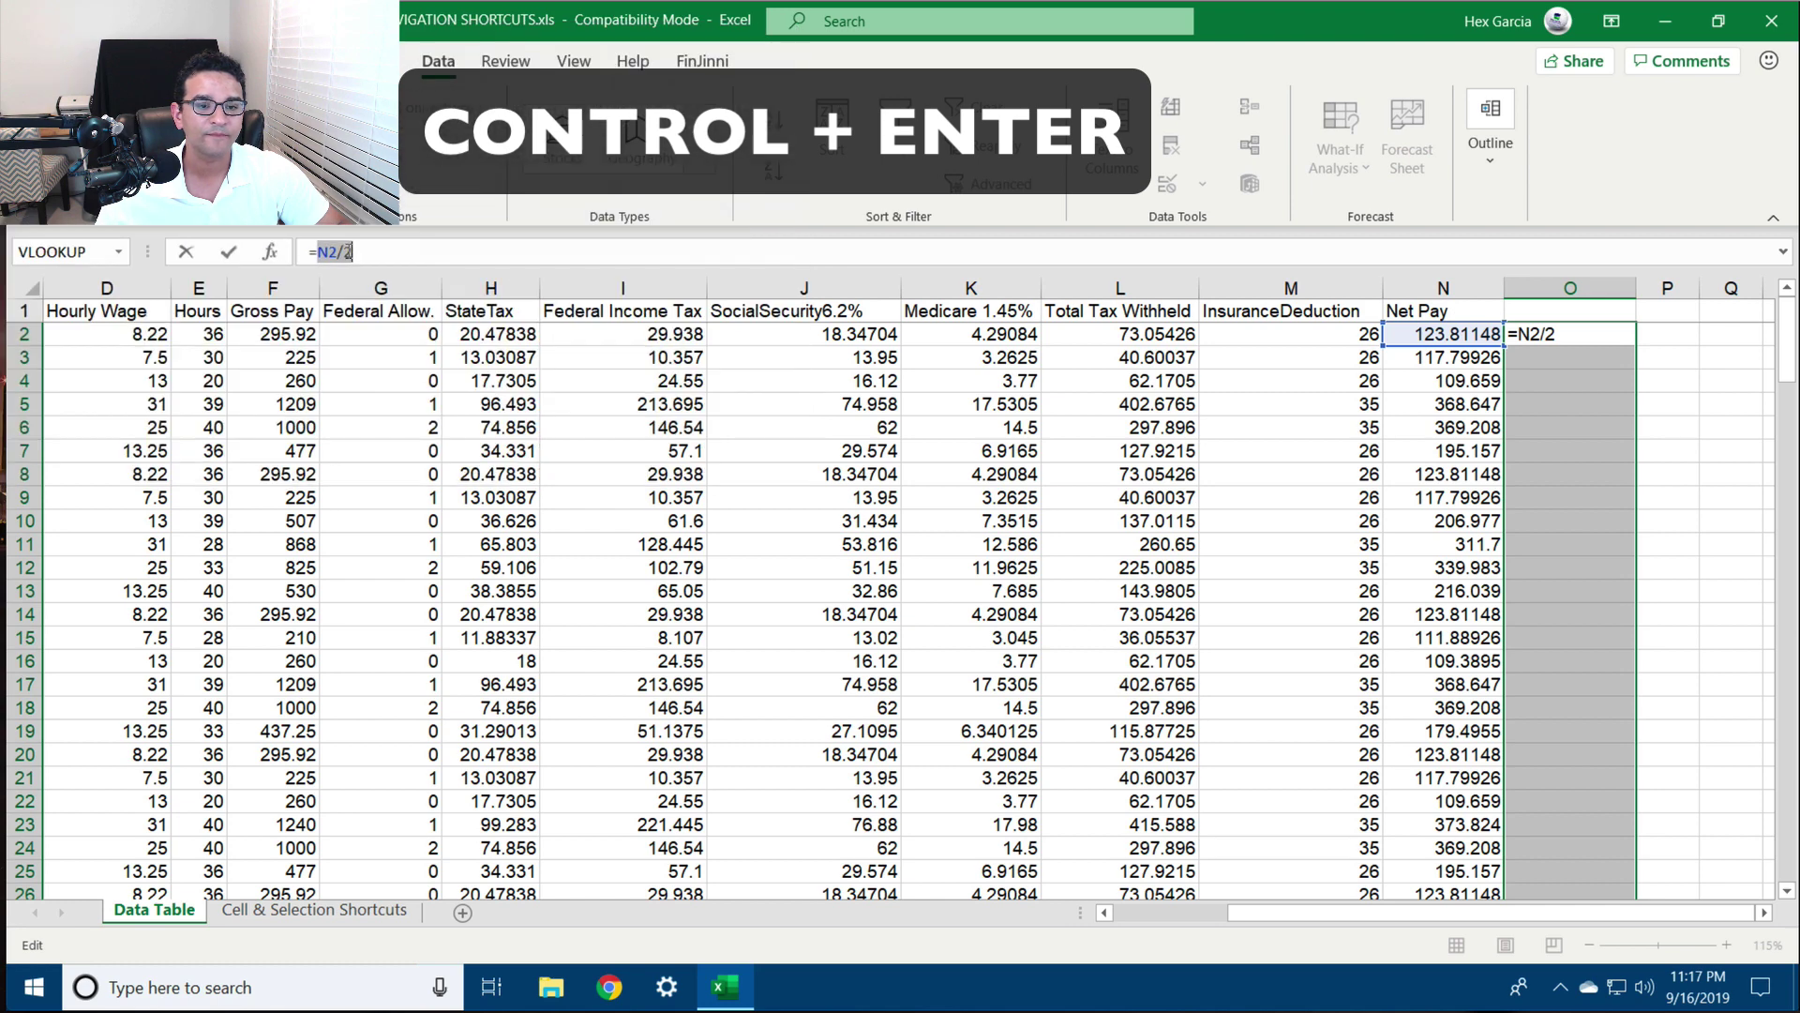
key("ctrl+Return")
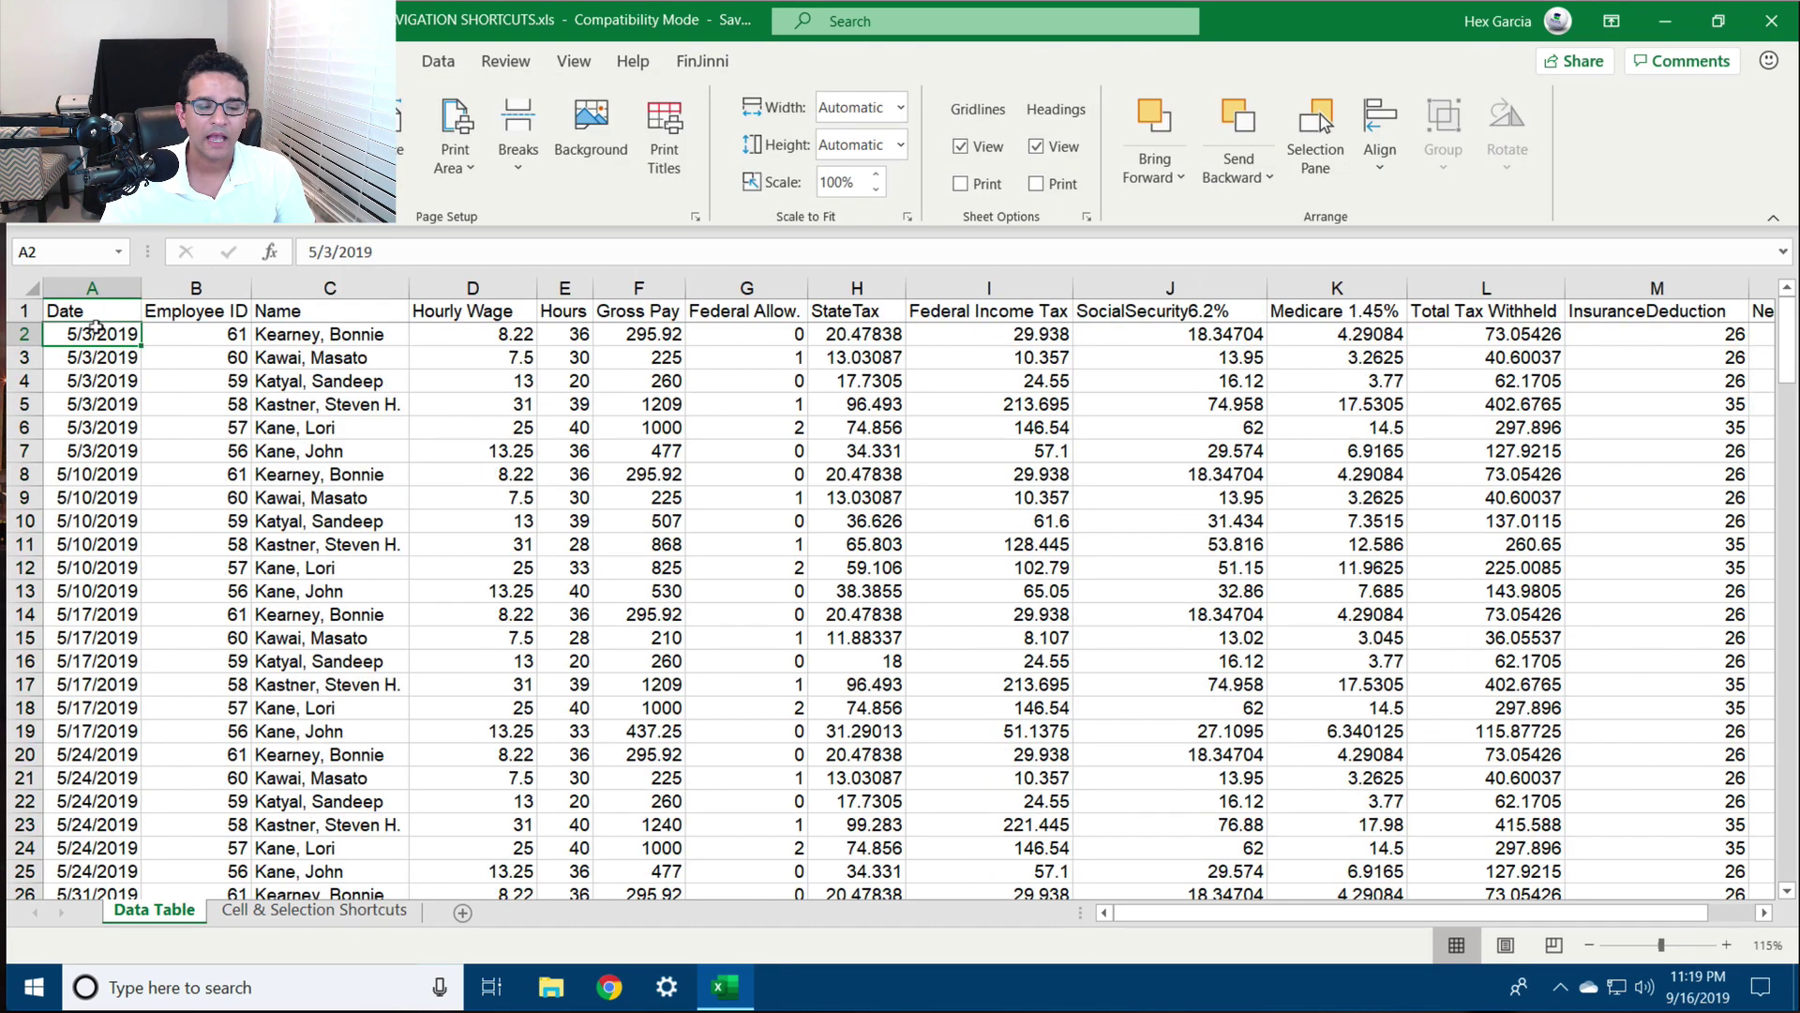
Go to the first empty row below the Date column and insert the current date, 9/16/2019, in A163
key("ctrl+Down")
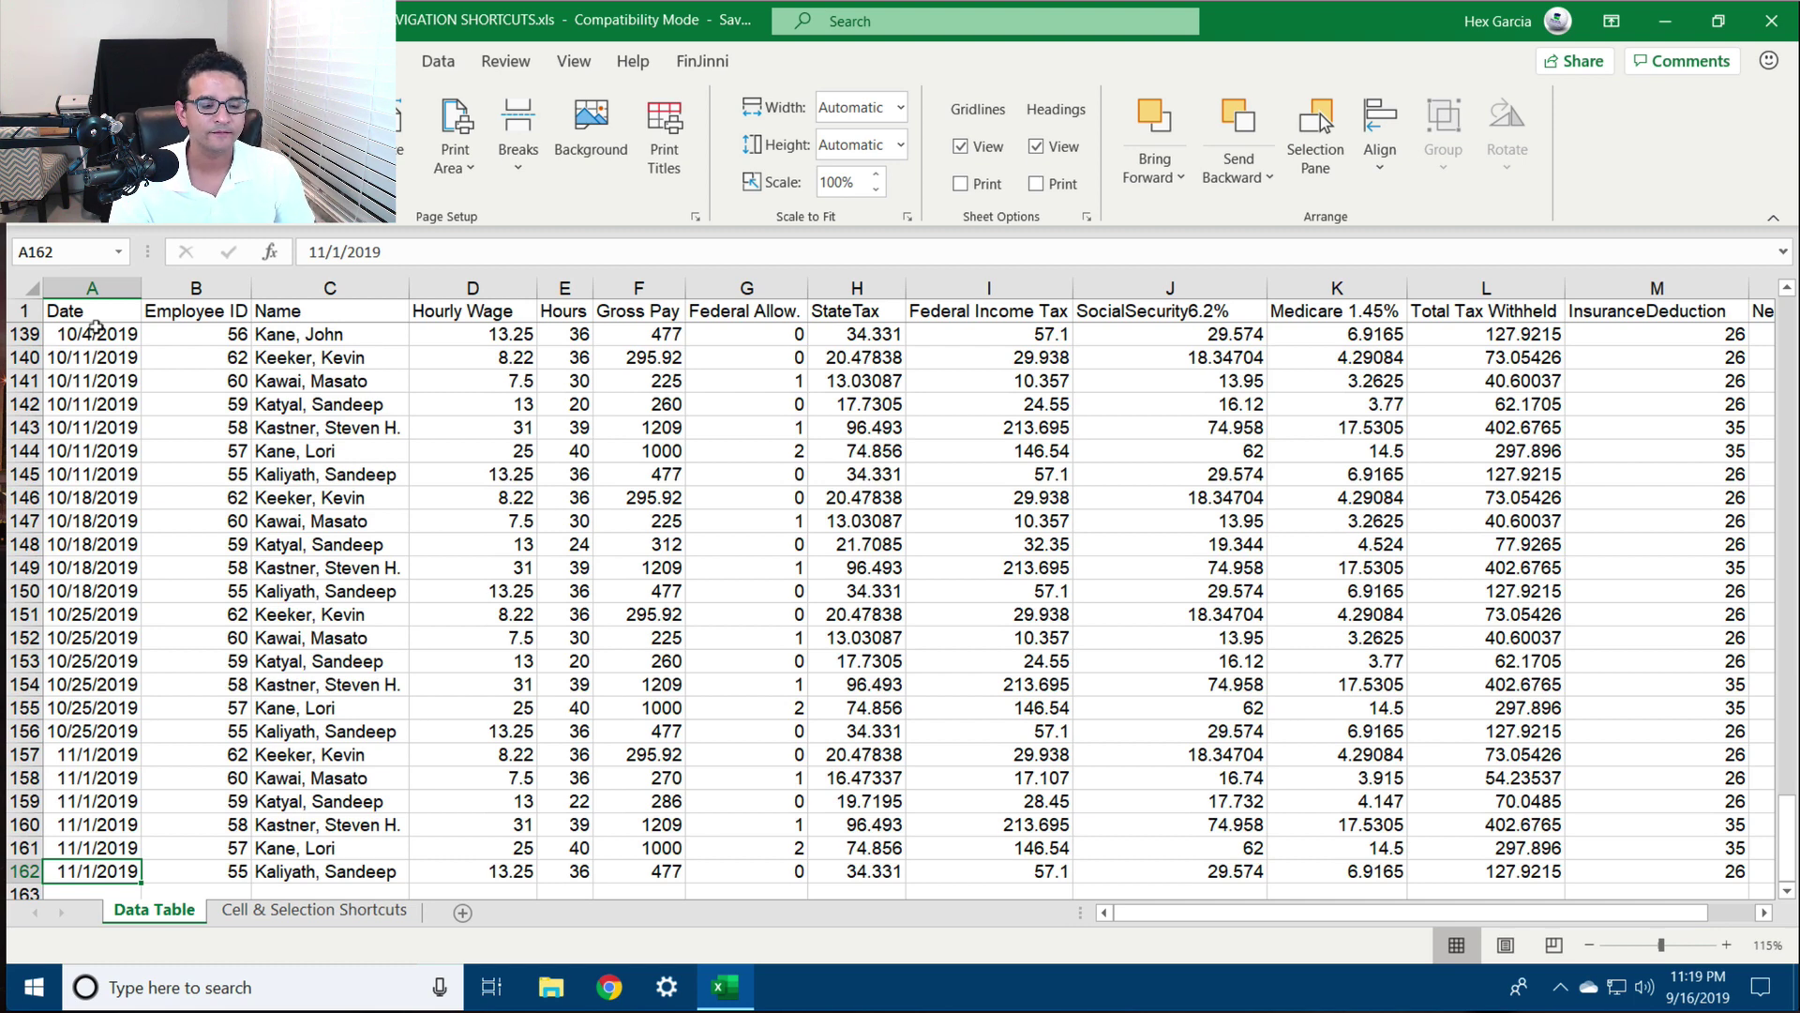
key("Down")
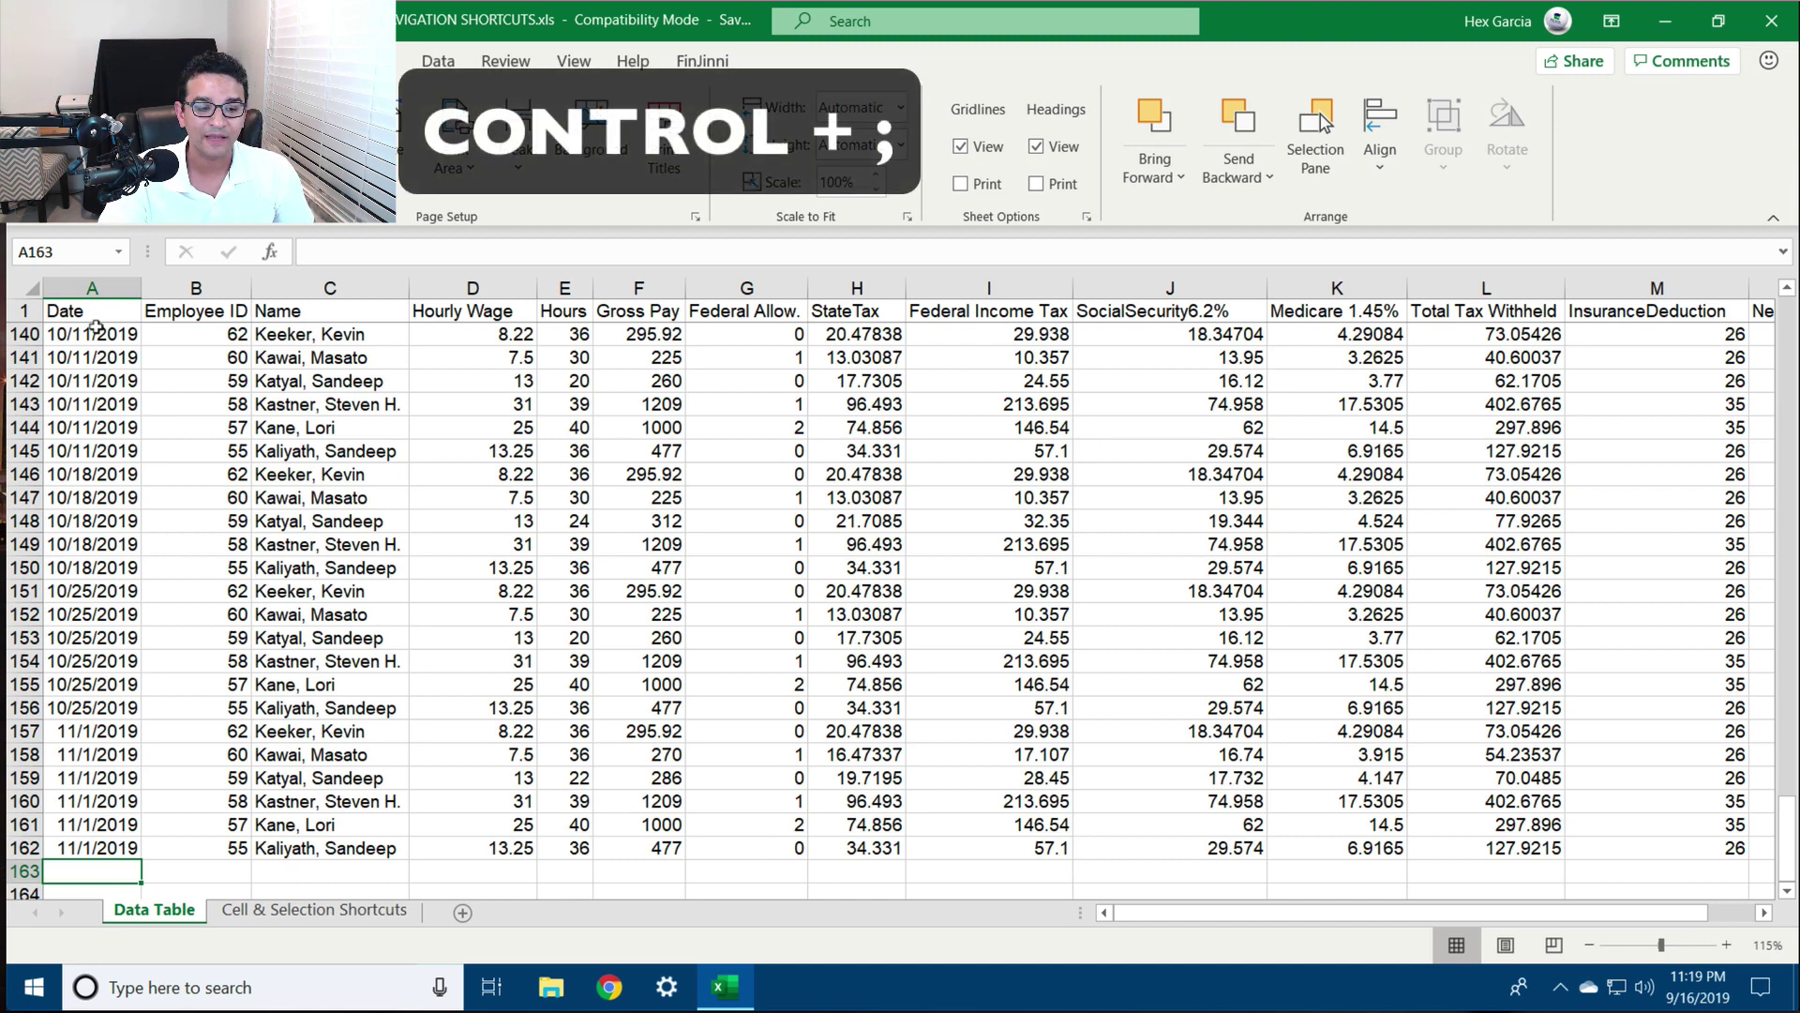
key("ctrl+semicolon")
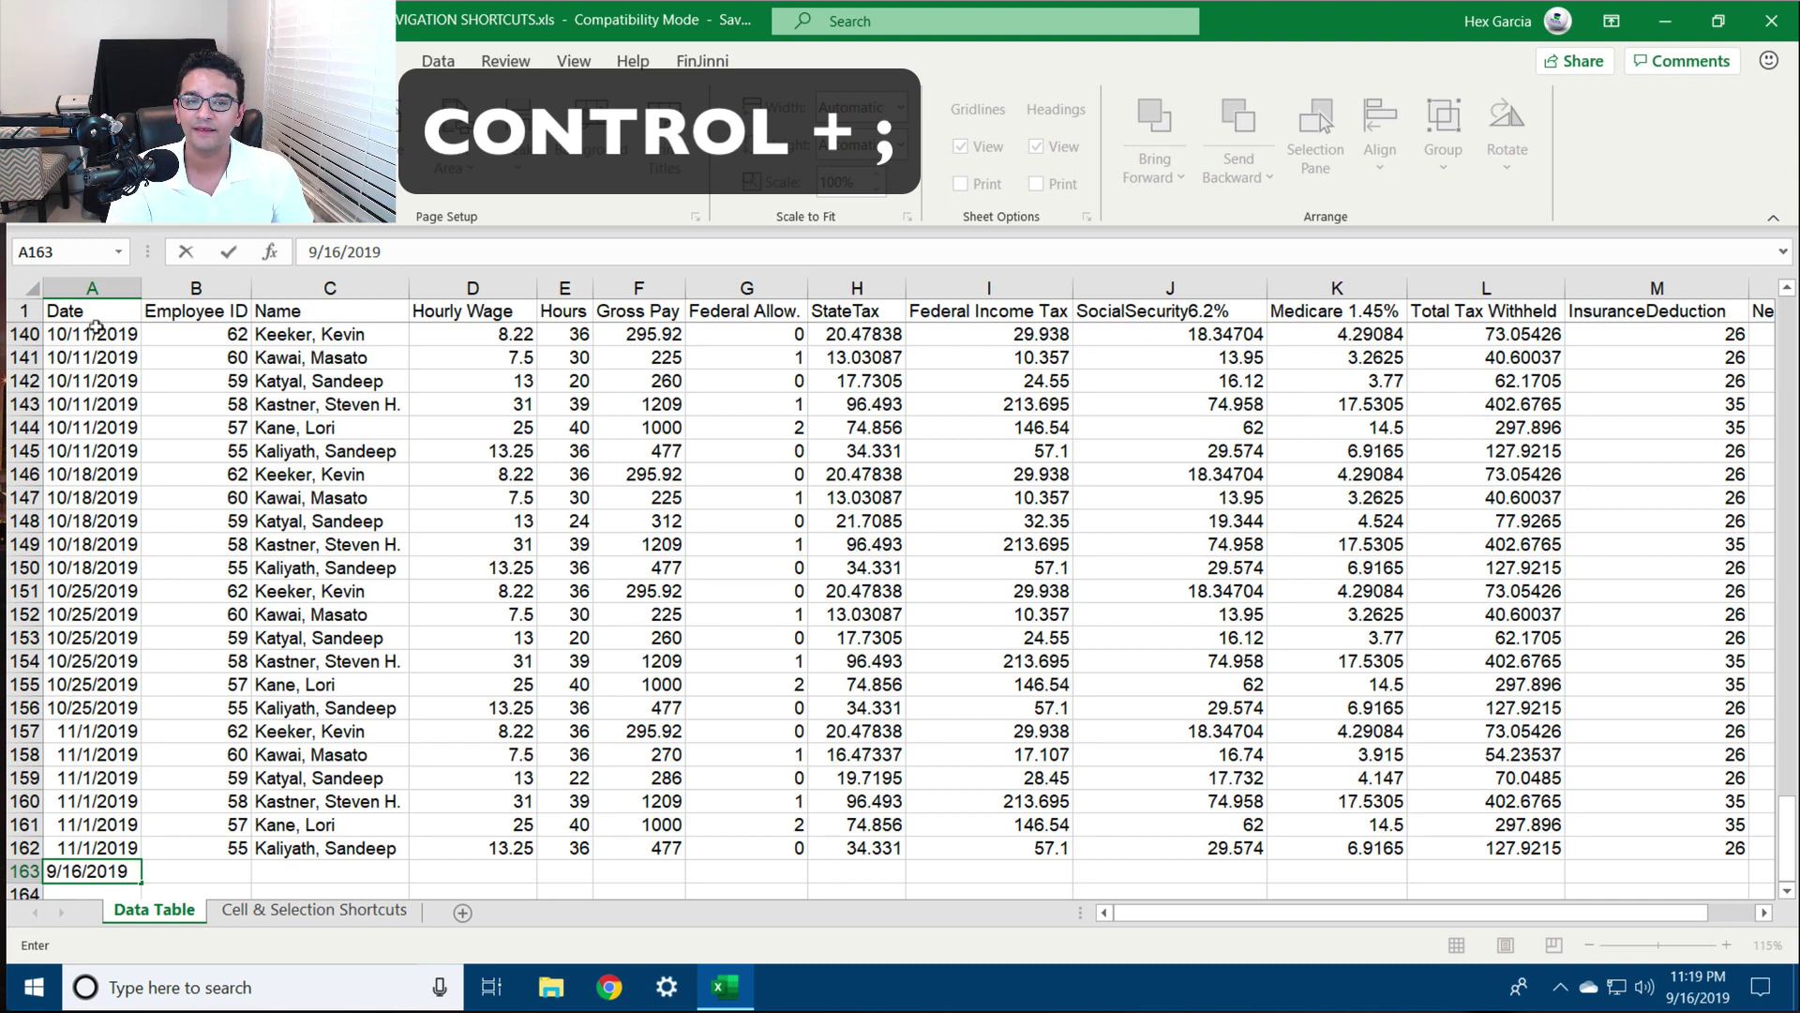
key("ctrl+Return")
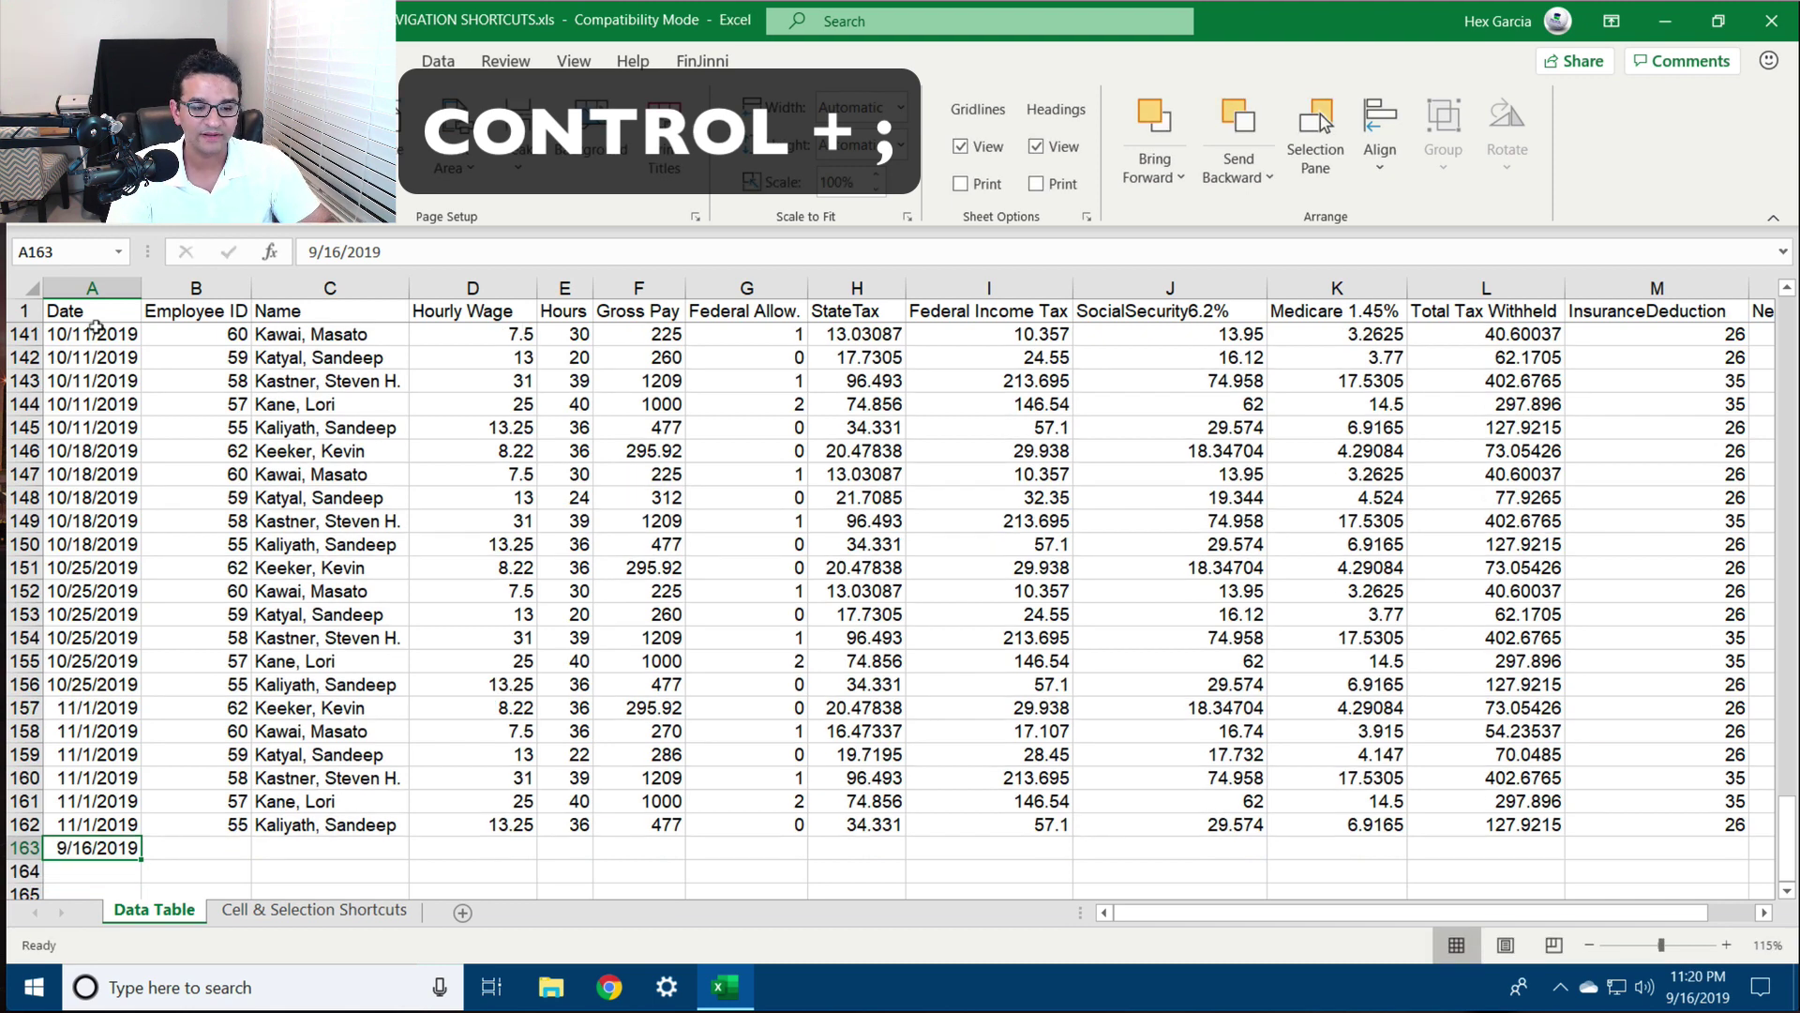
Enter the same employee ID in B163 as in row 158 and move on to the Name cell
key("Tab")
type("60")
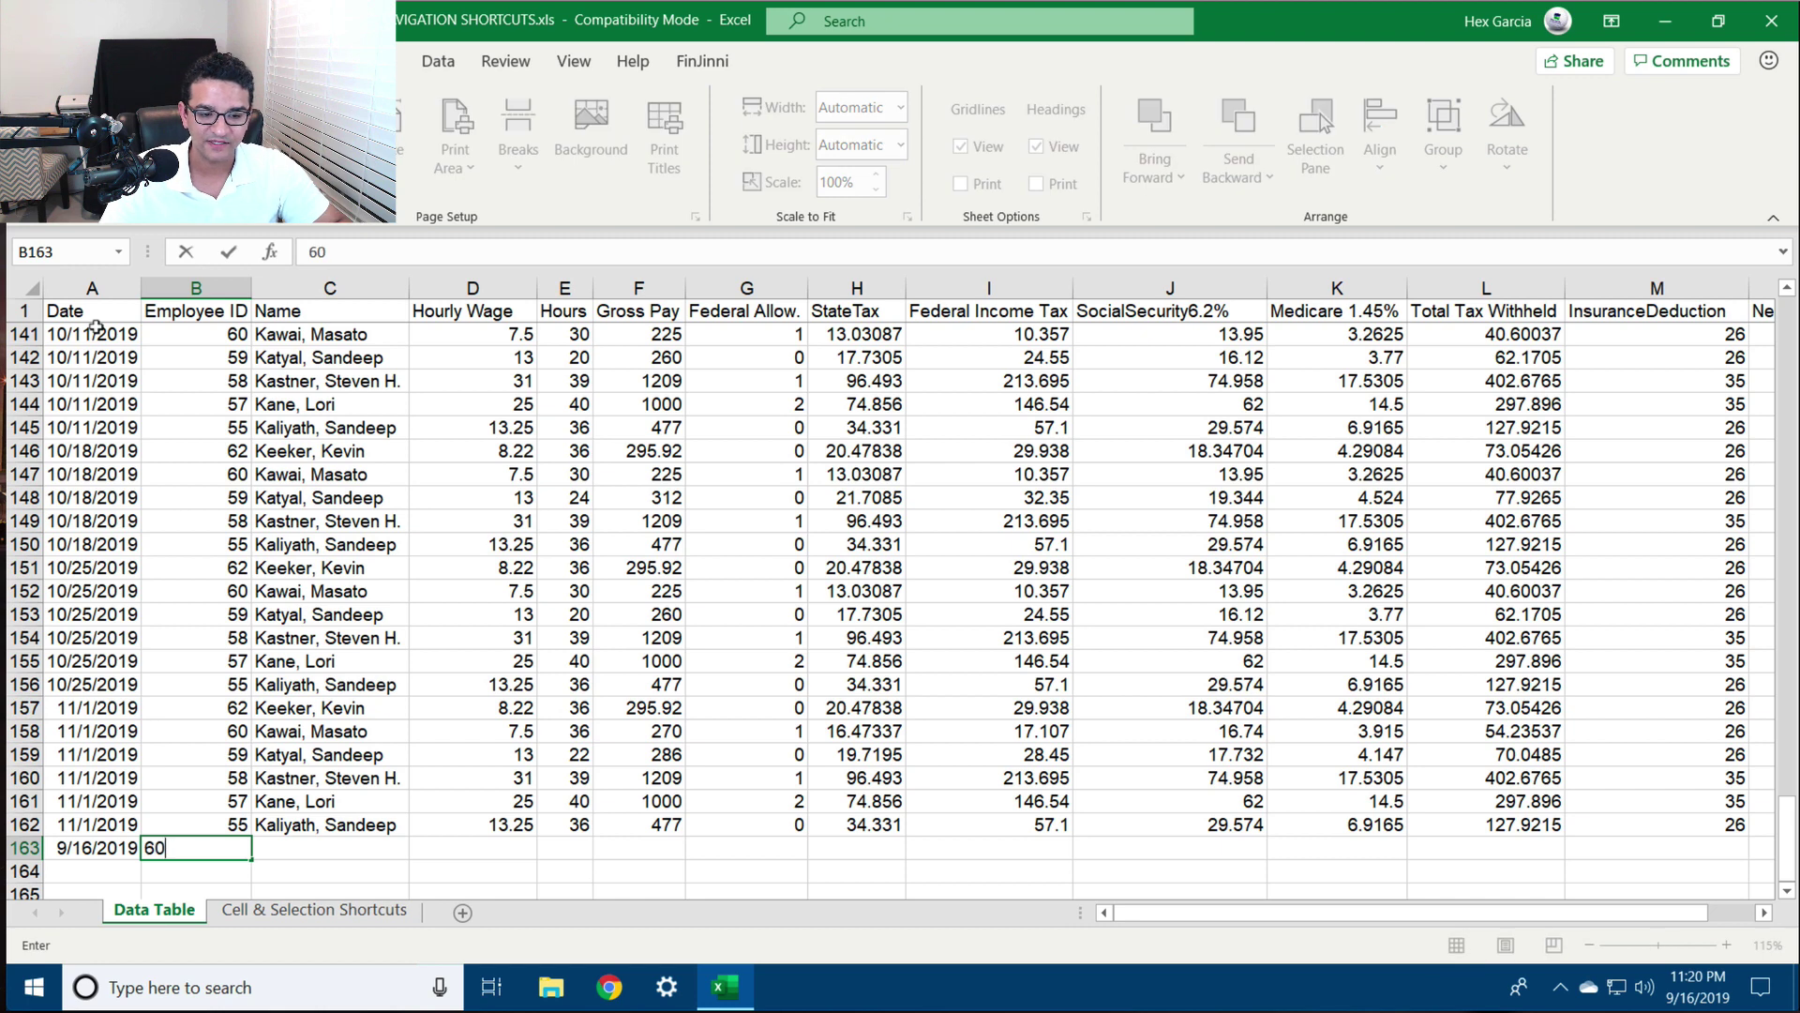
key("Tab")
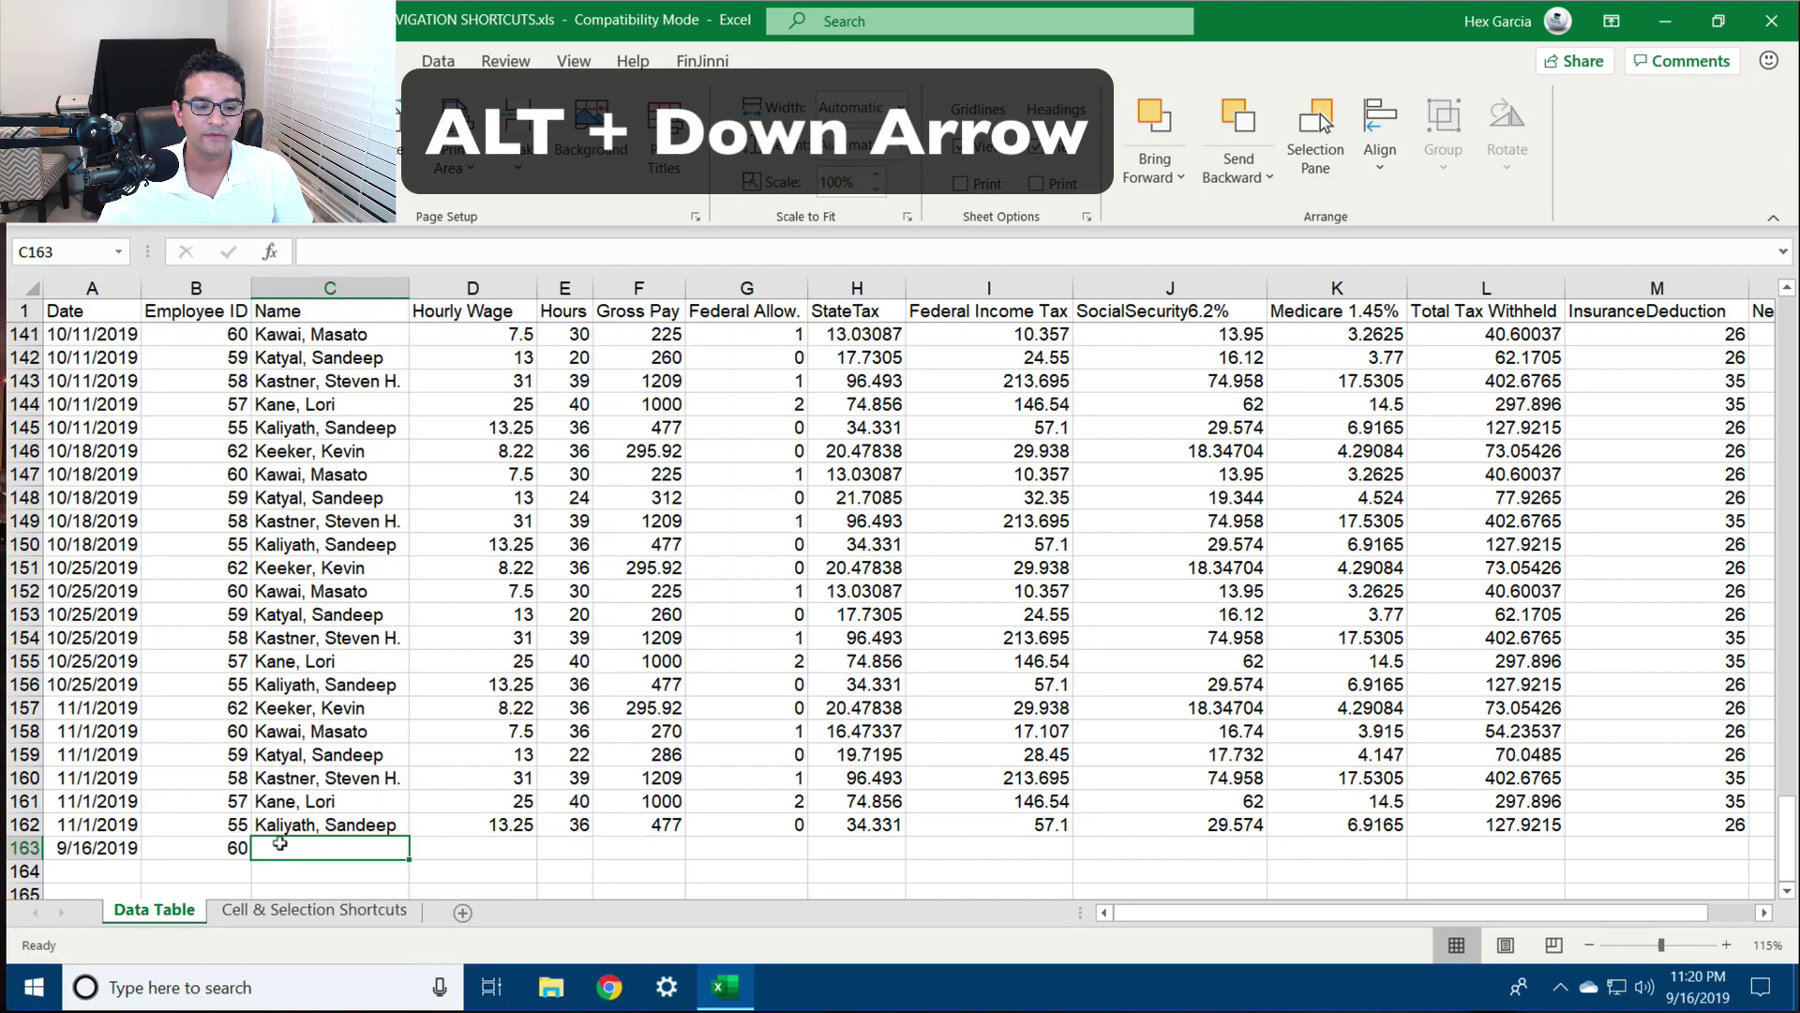
Fill Name cell C163 with the employee name used in row 159, picked from the column's existing entries, and move on to Hourly Wage
key("alt+Down")
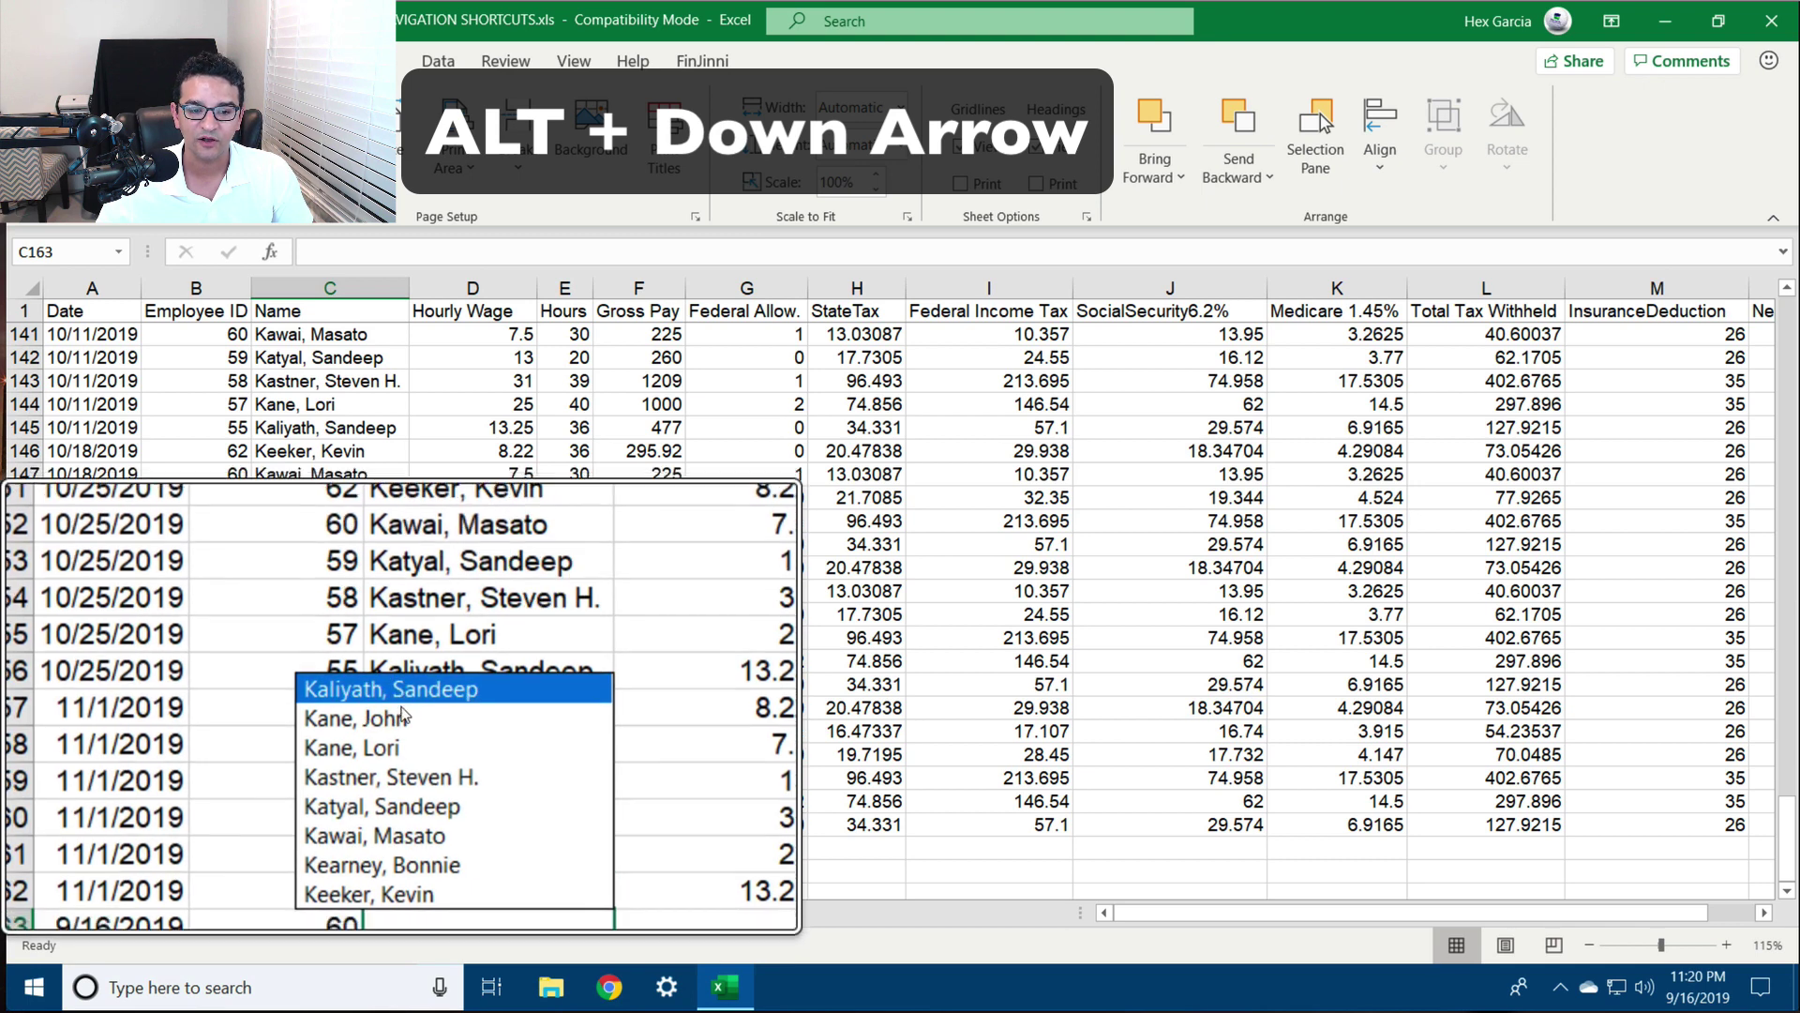
left_click(405, 775)
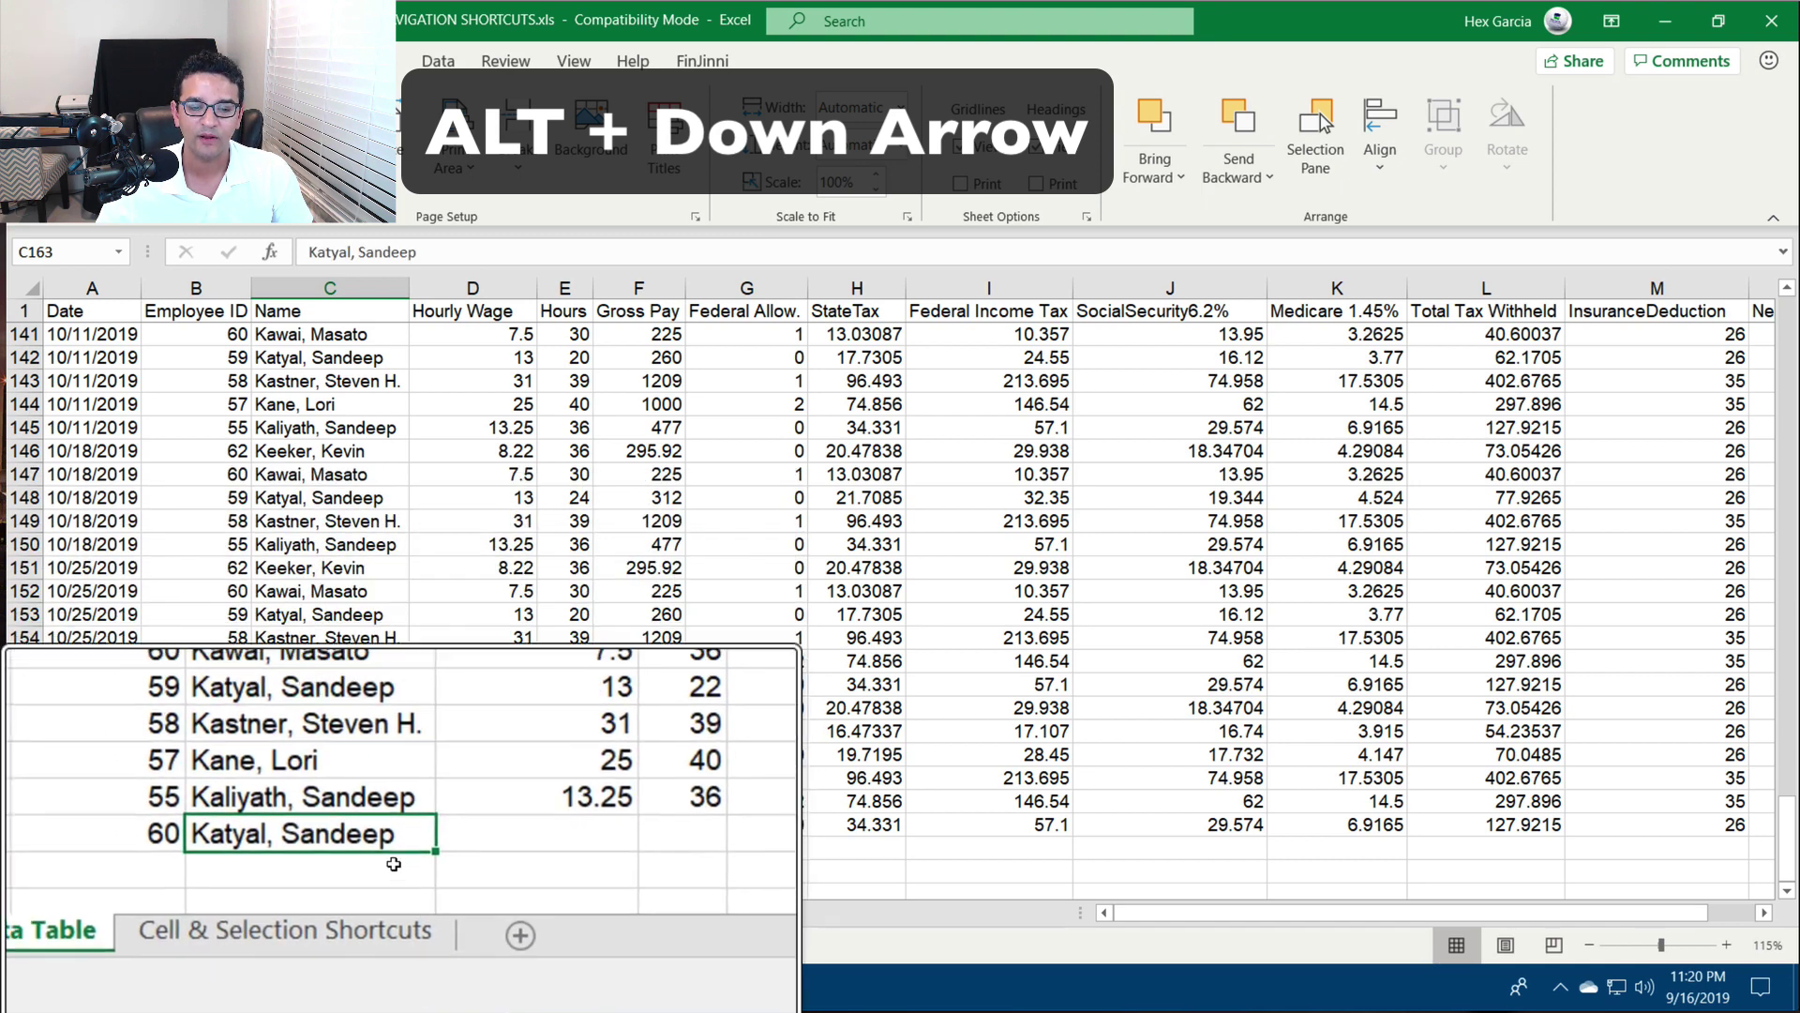
key("Tab")
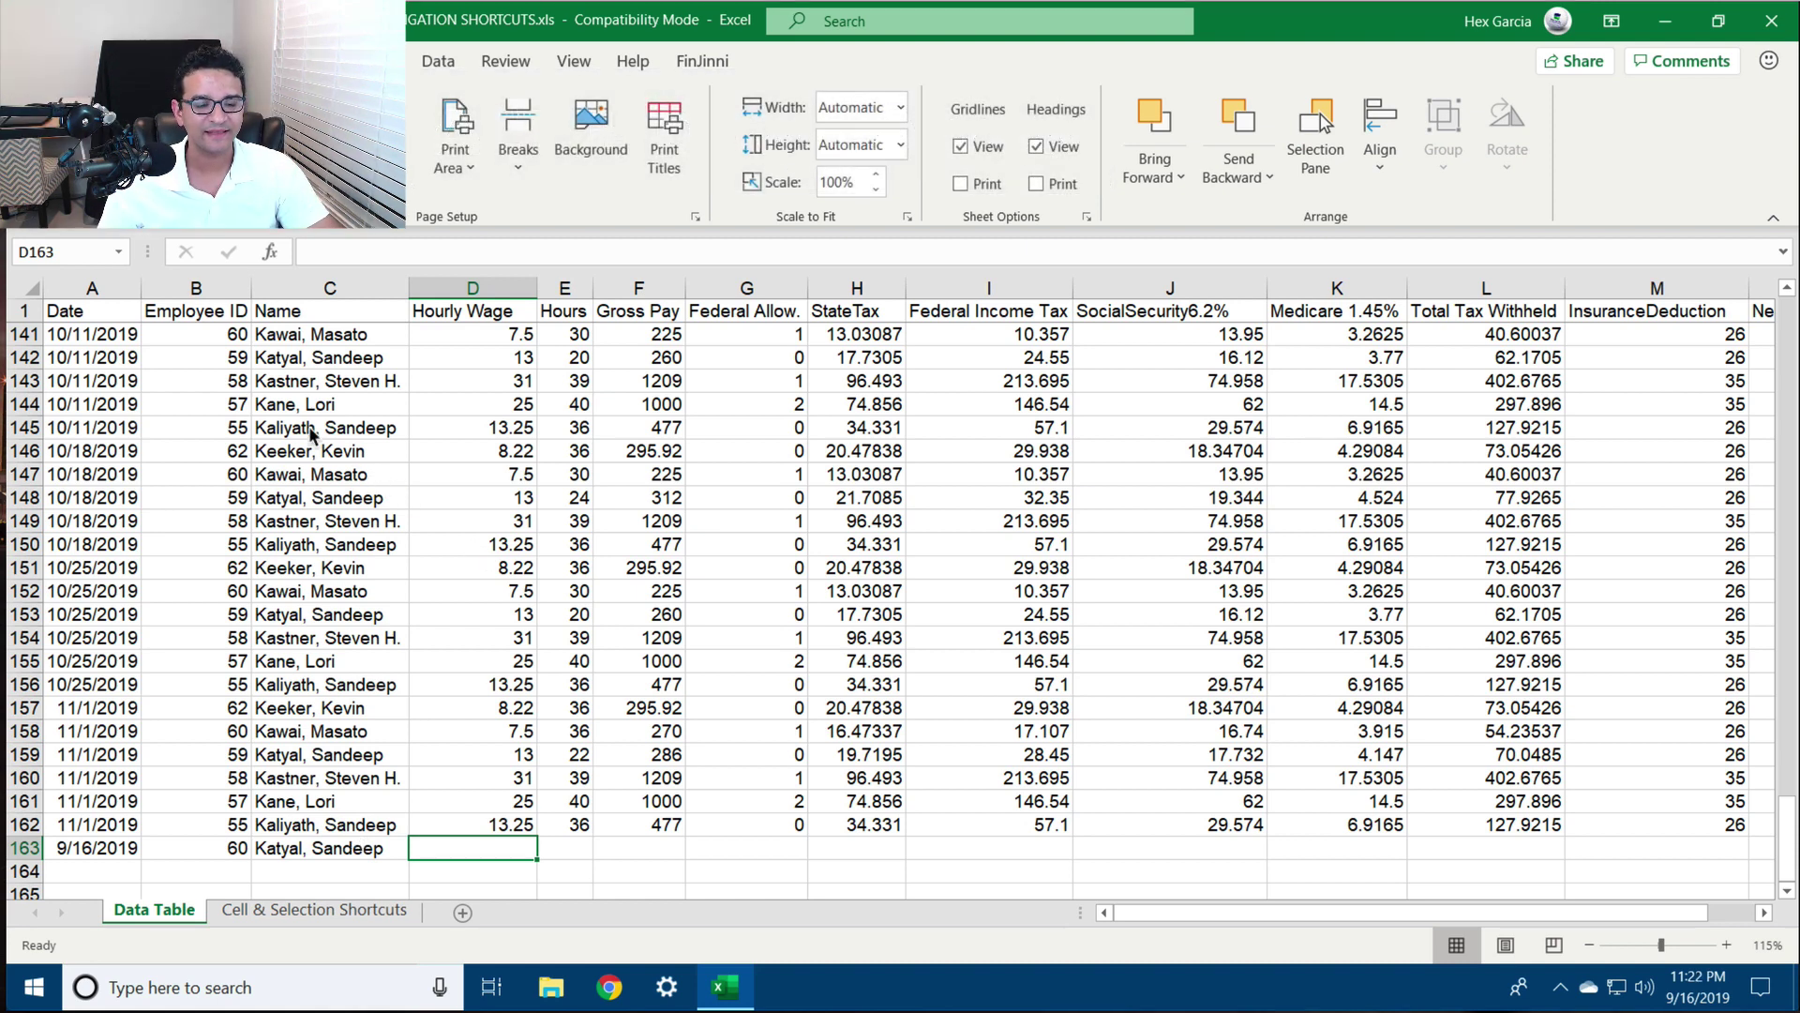
Add an outline border around the range C145:J156
left_click_drag(271, 421, 1132, 671)
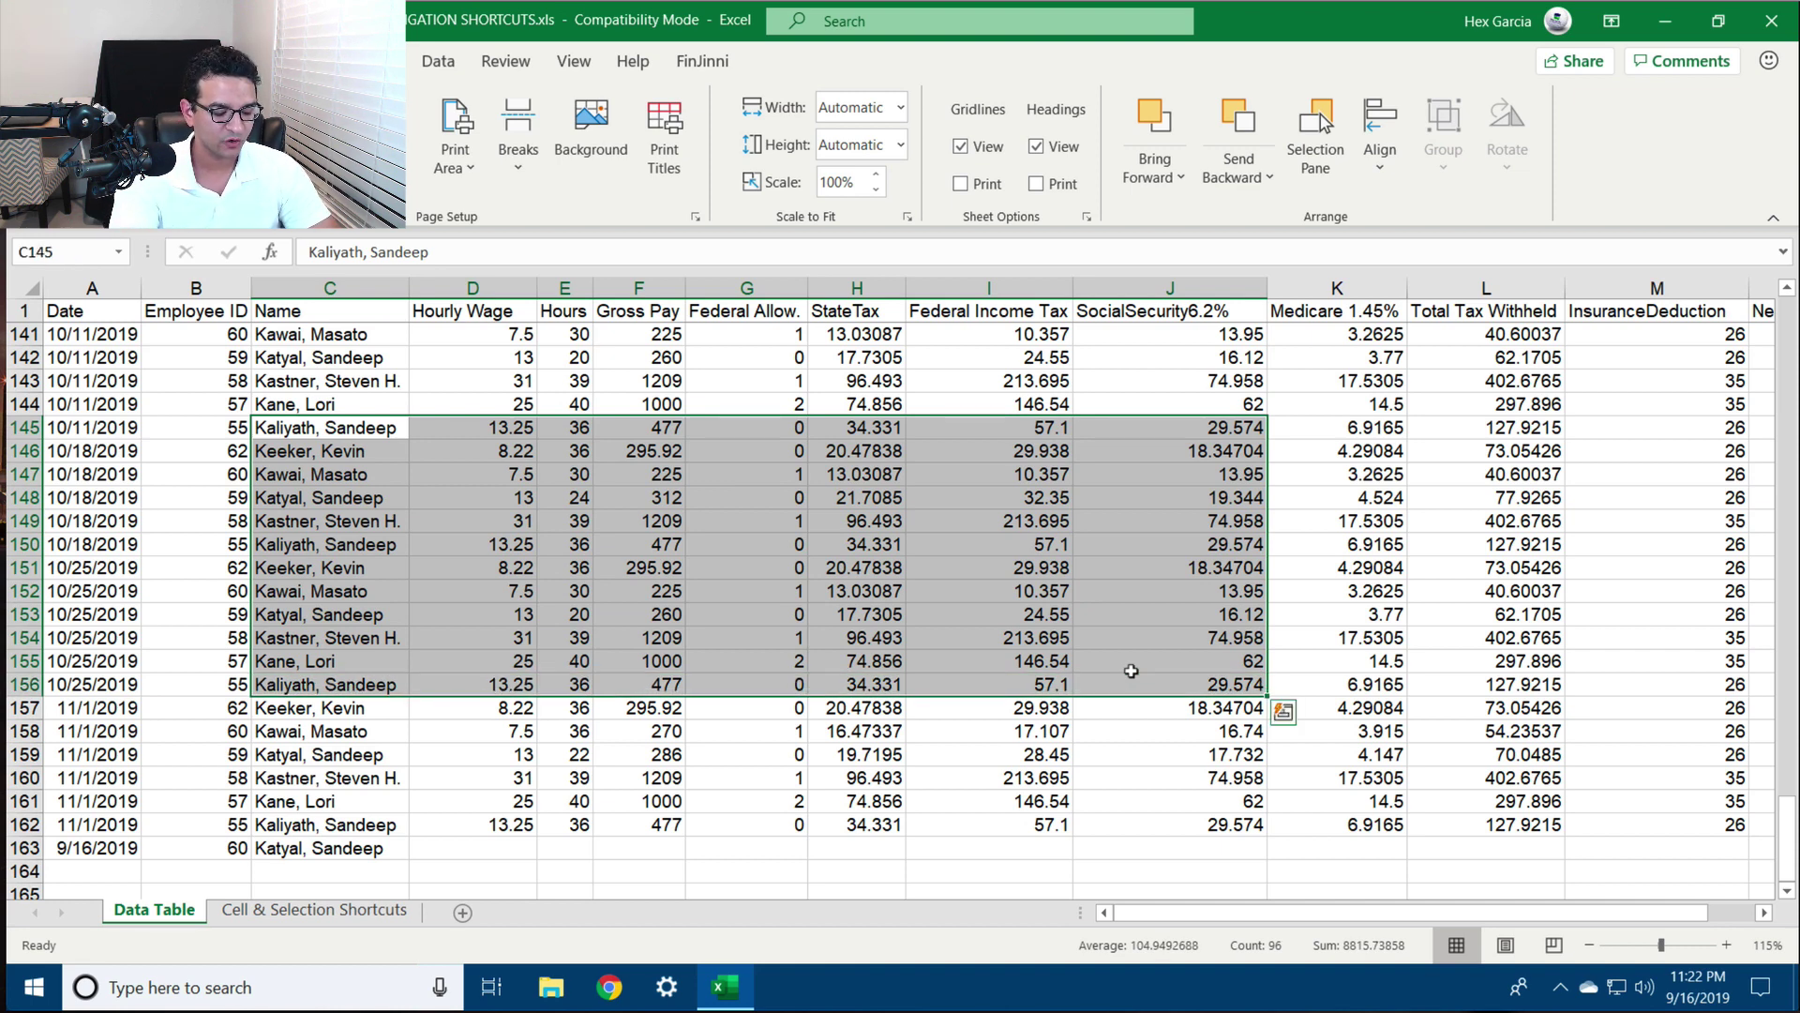
key("ctrl+shift+7")
left_click(1437, 631)
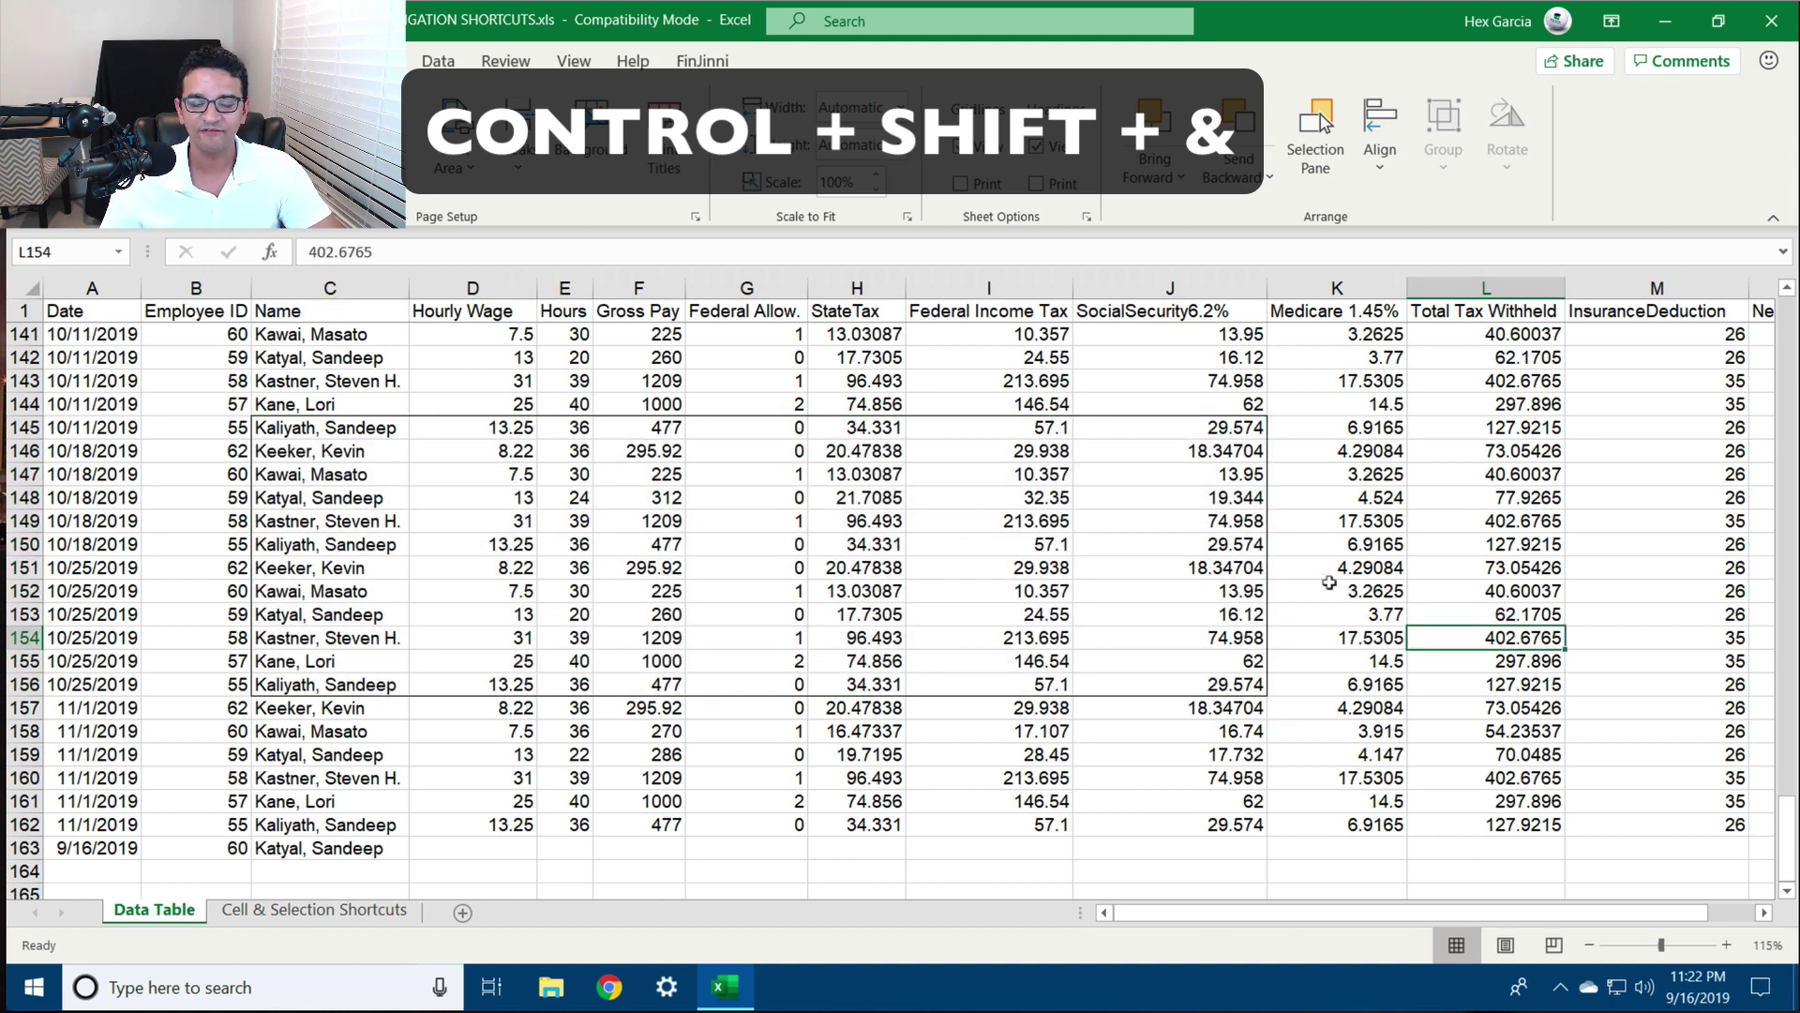
Remove the outline border from the range C145:J156
left_click_drag(263, 424, 1243, 684)
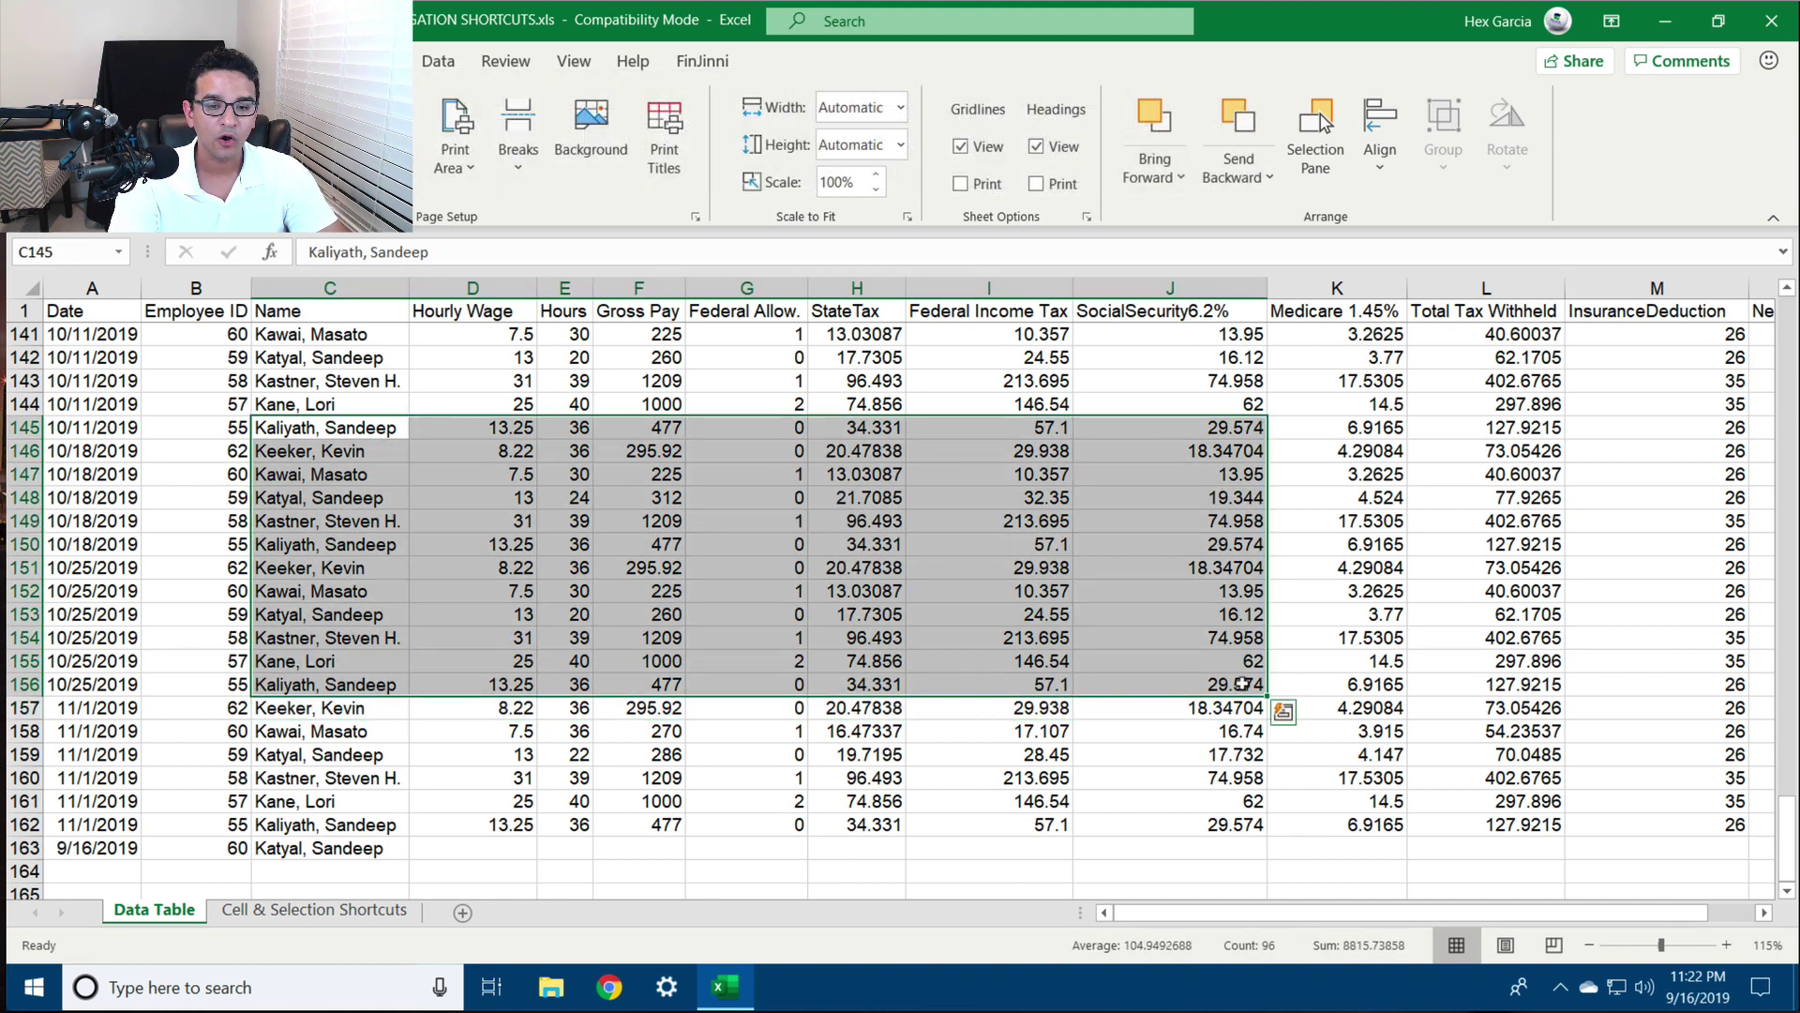
key("ctrl+shift+underscore")
left_click(1271, 591)
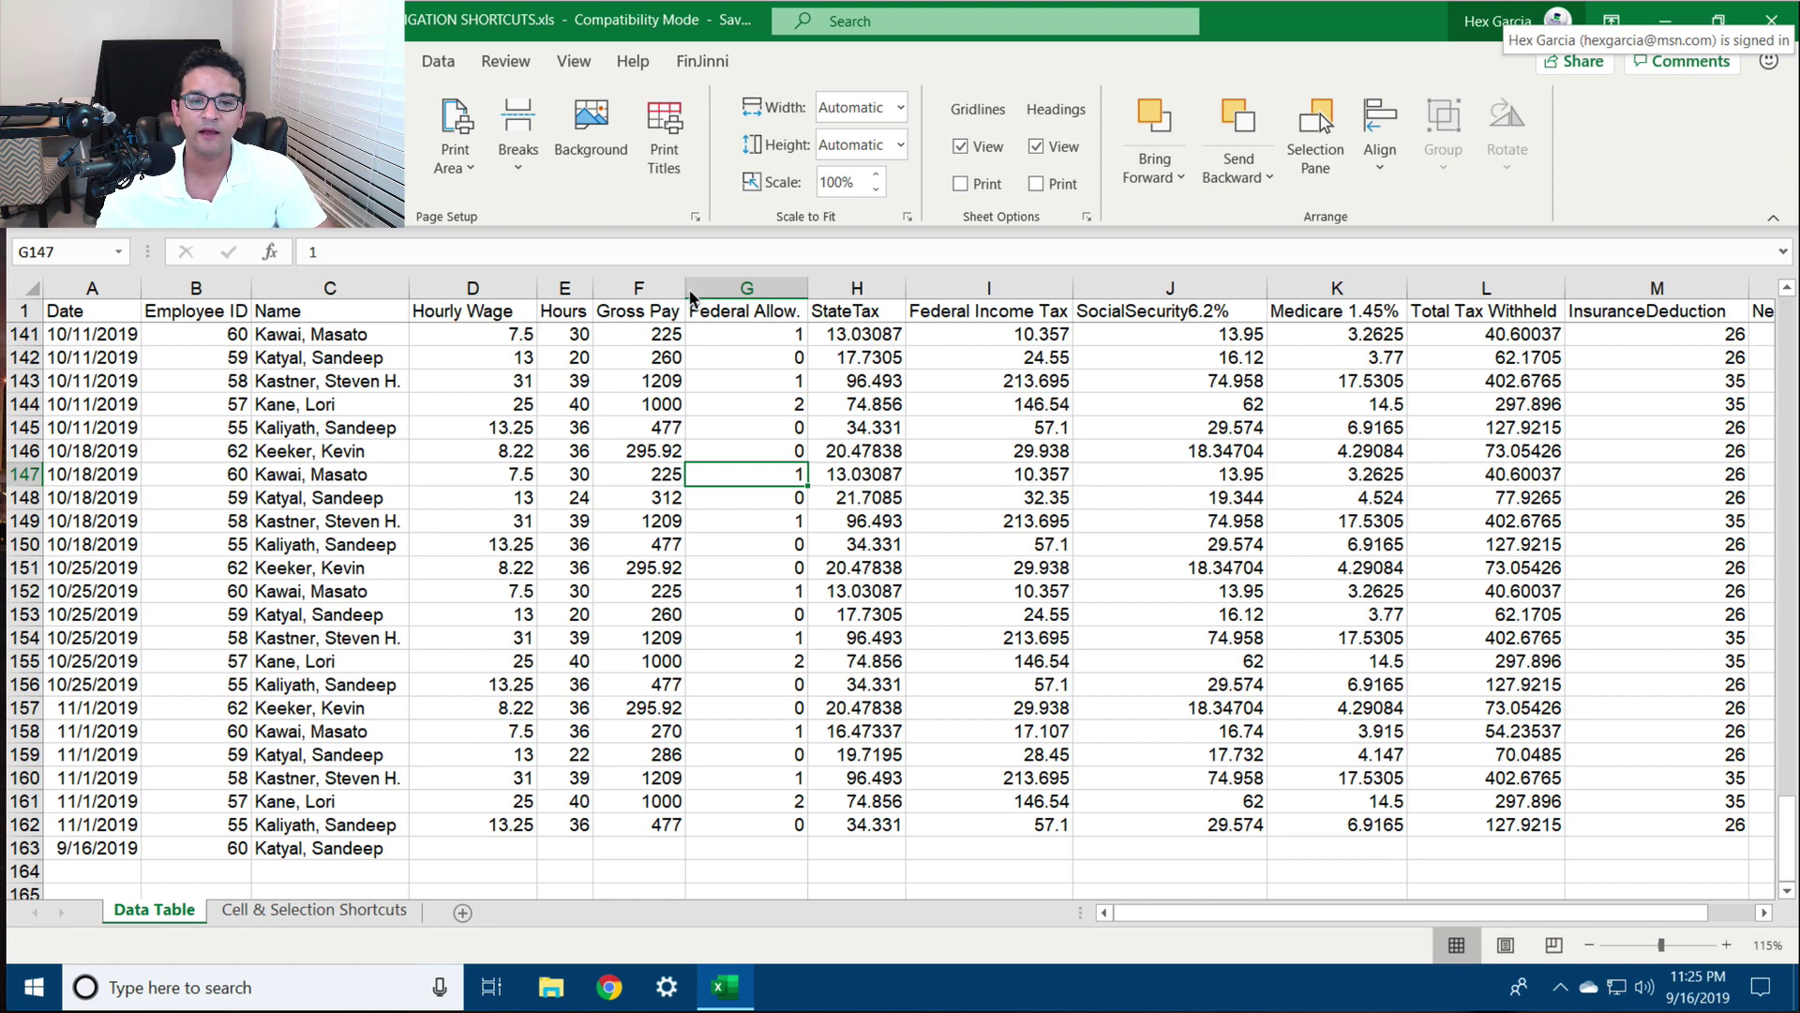
Format the Gross Pay column as currency with two decimals and the Federal Allow. column as percentages
left_click(627, 281)
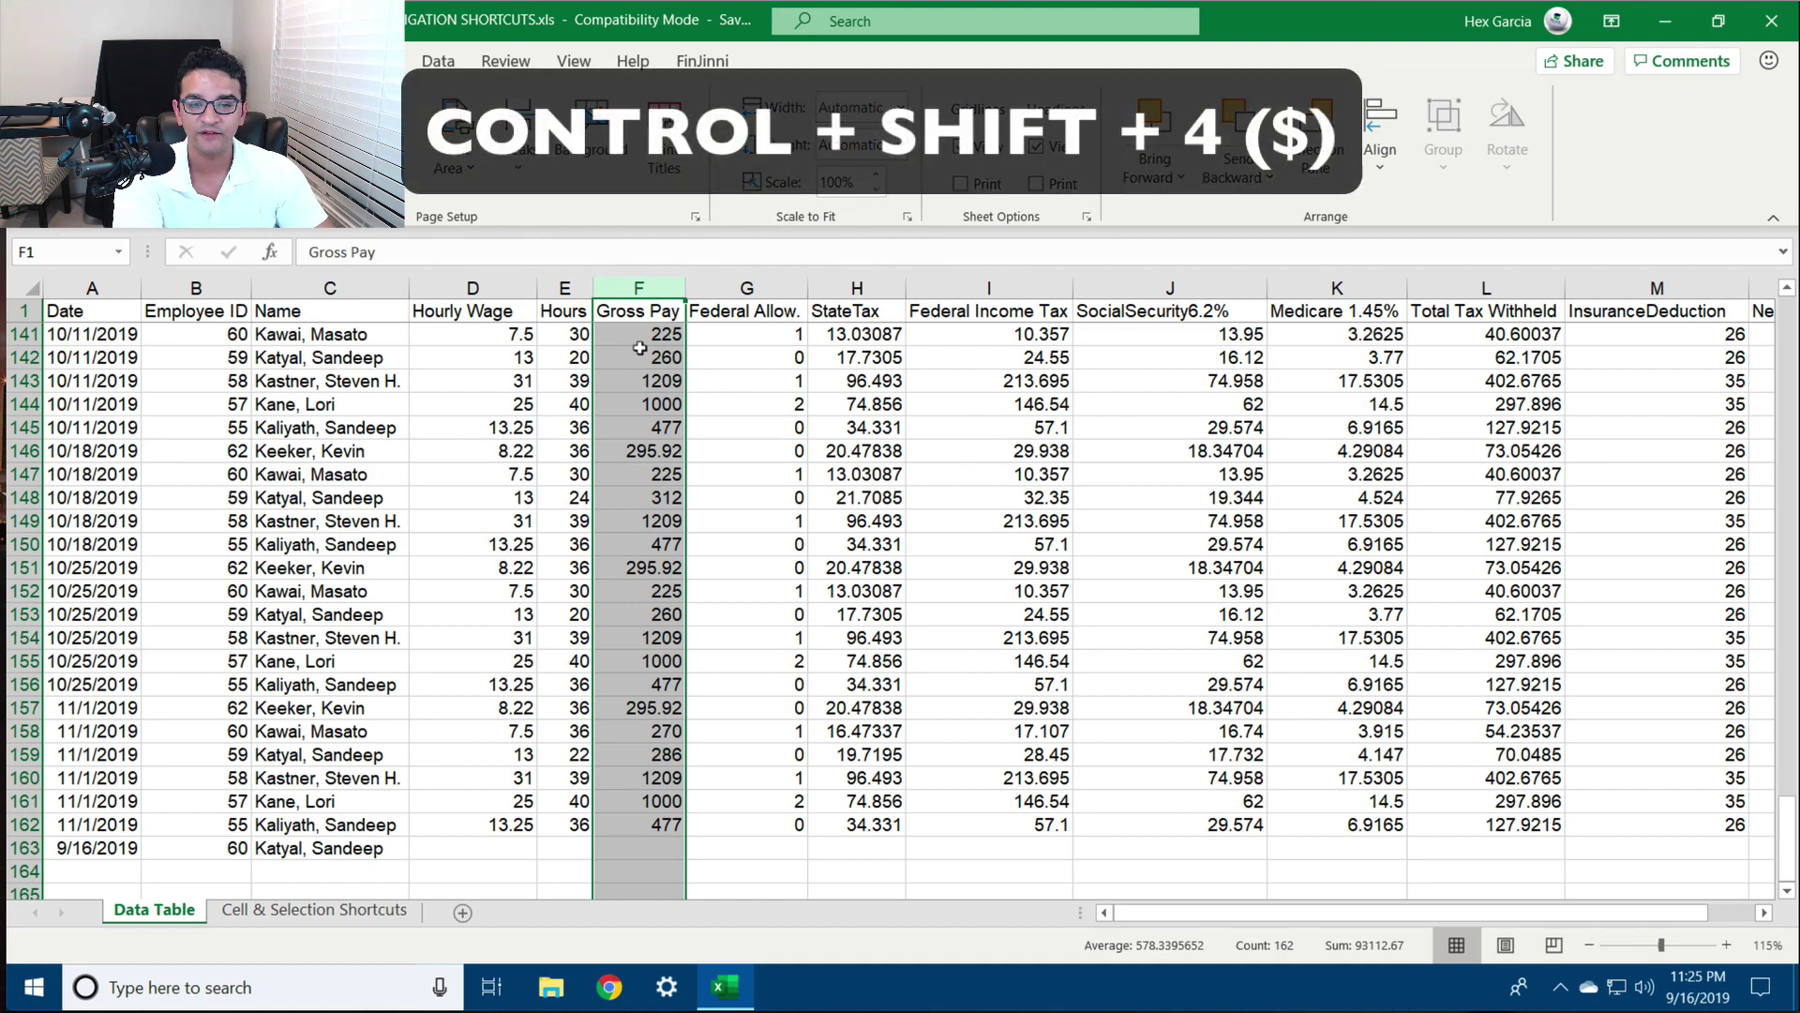
key("ctrl+shift+4")
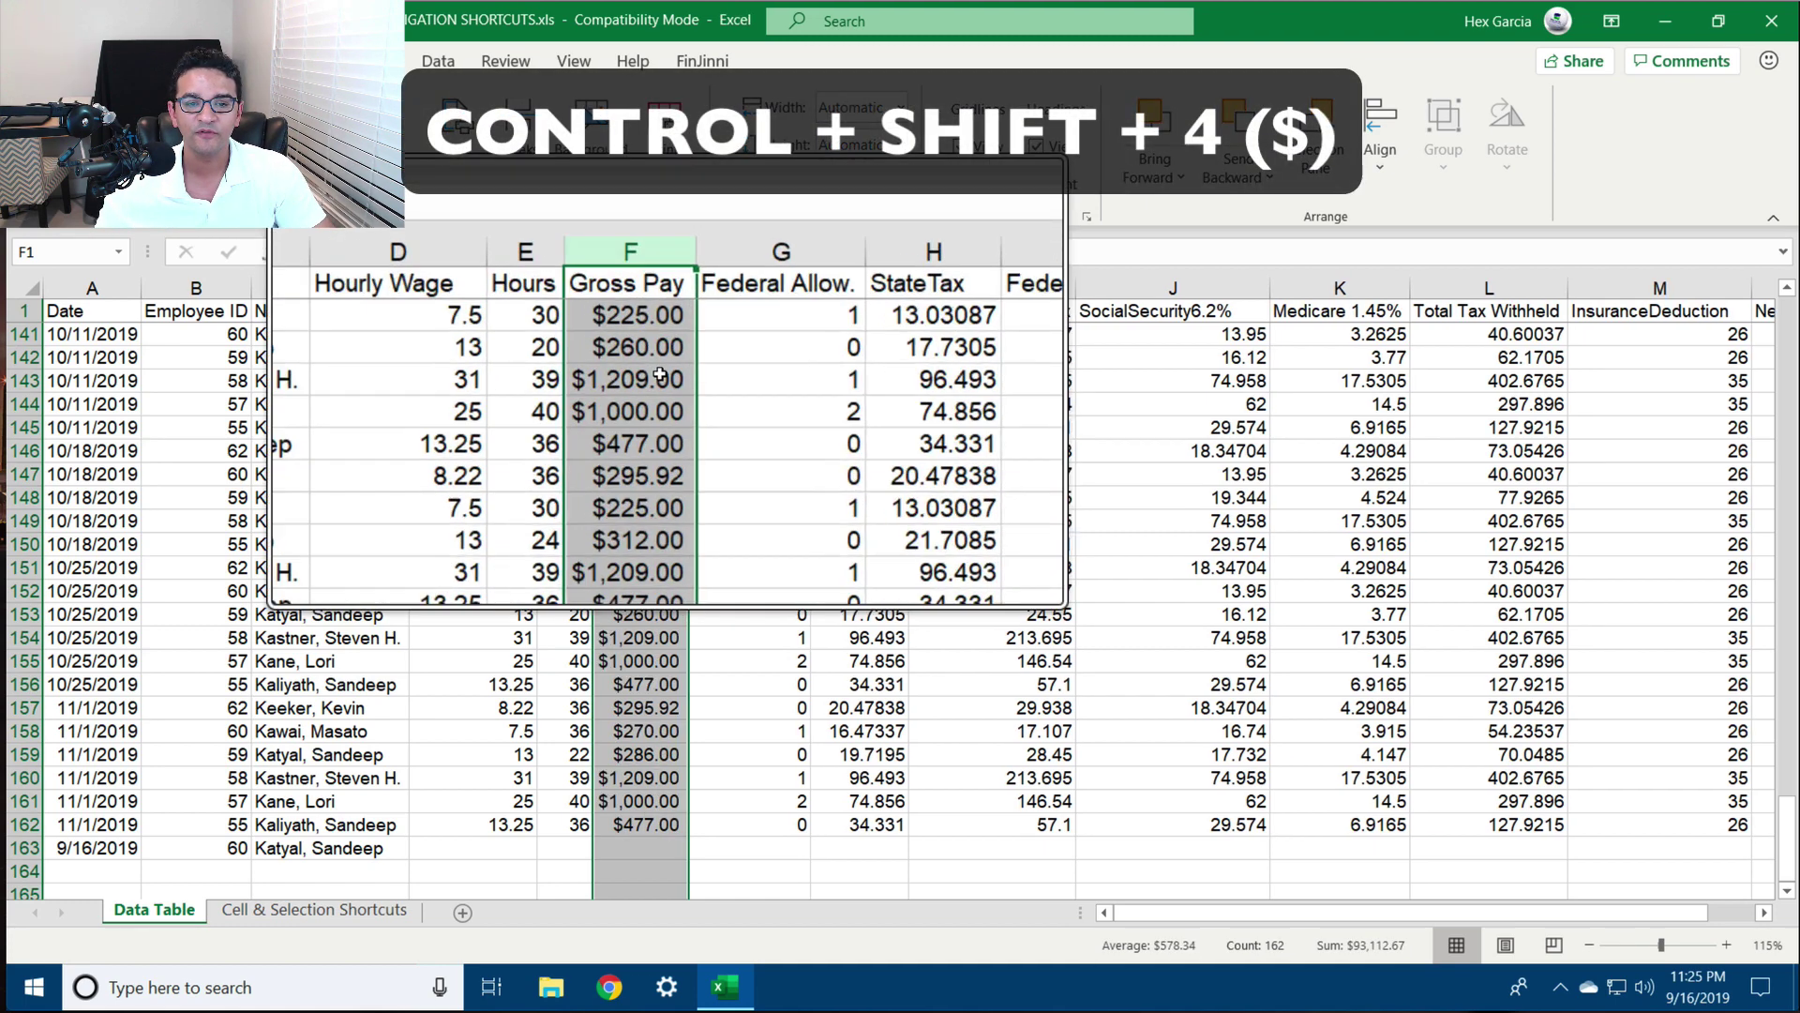
left_click(753, 265)
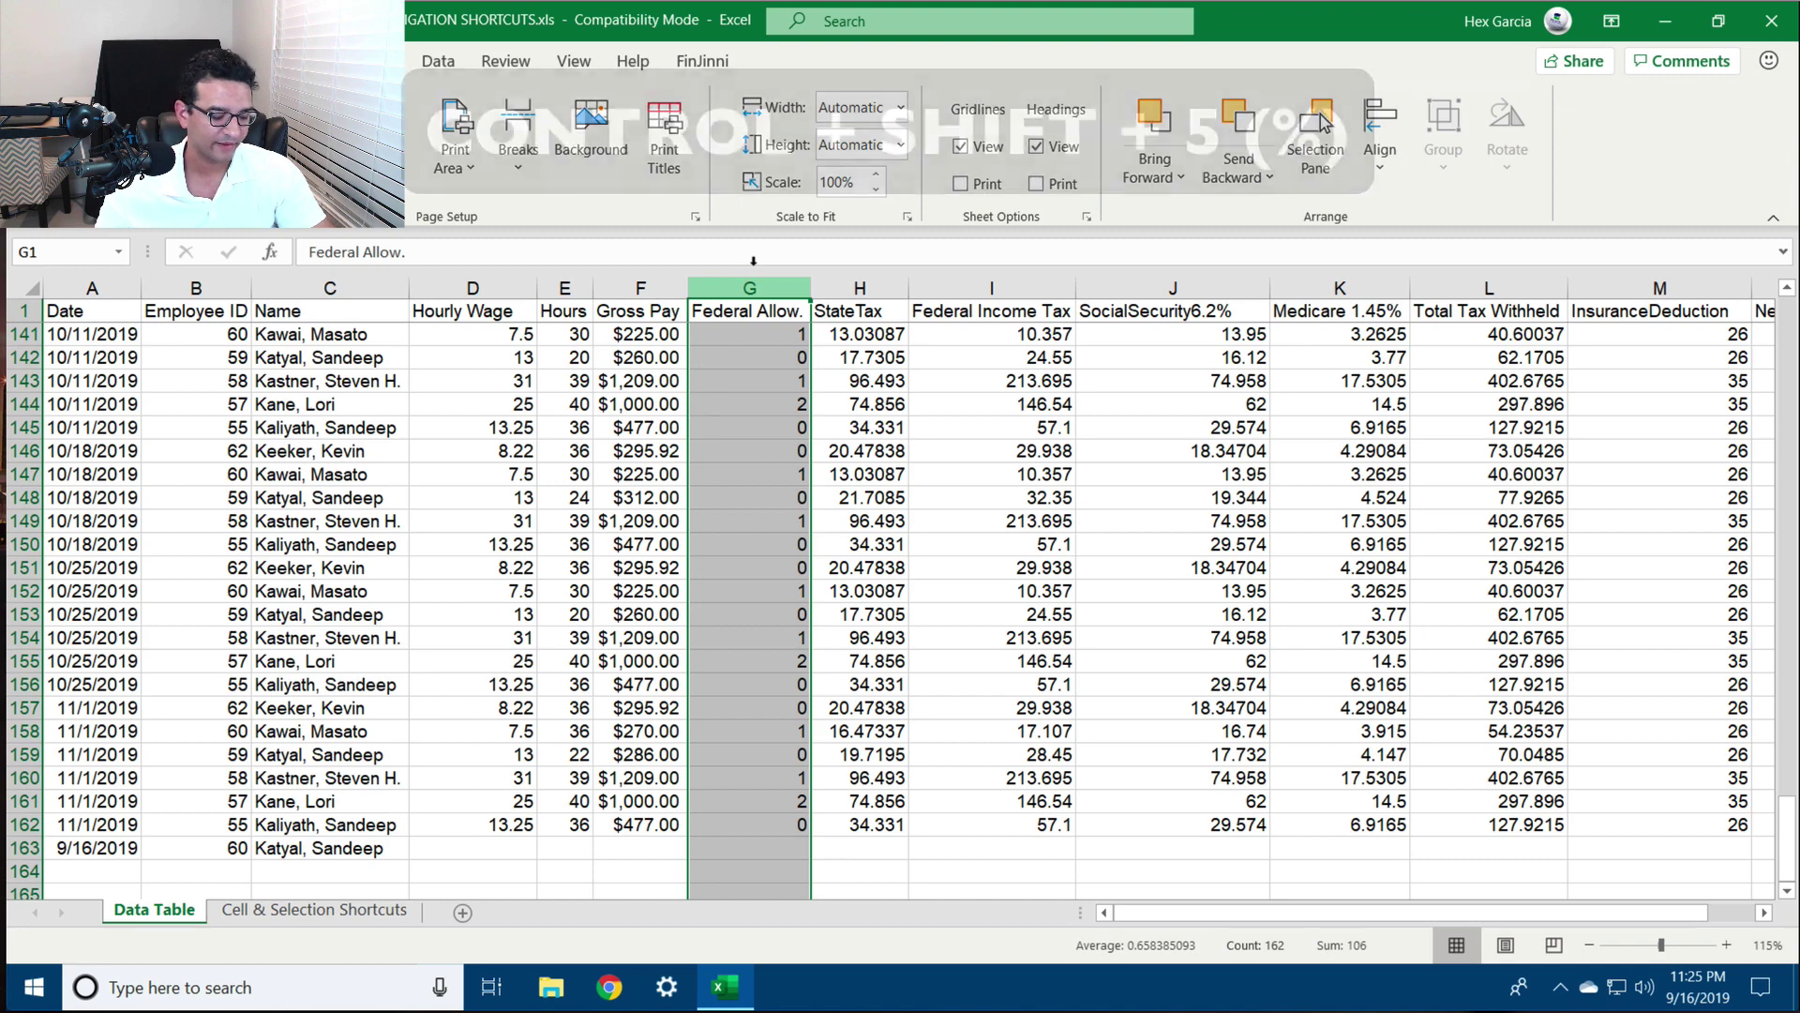
key("ctrl+shift+percent")
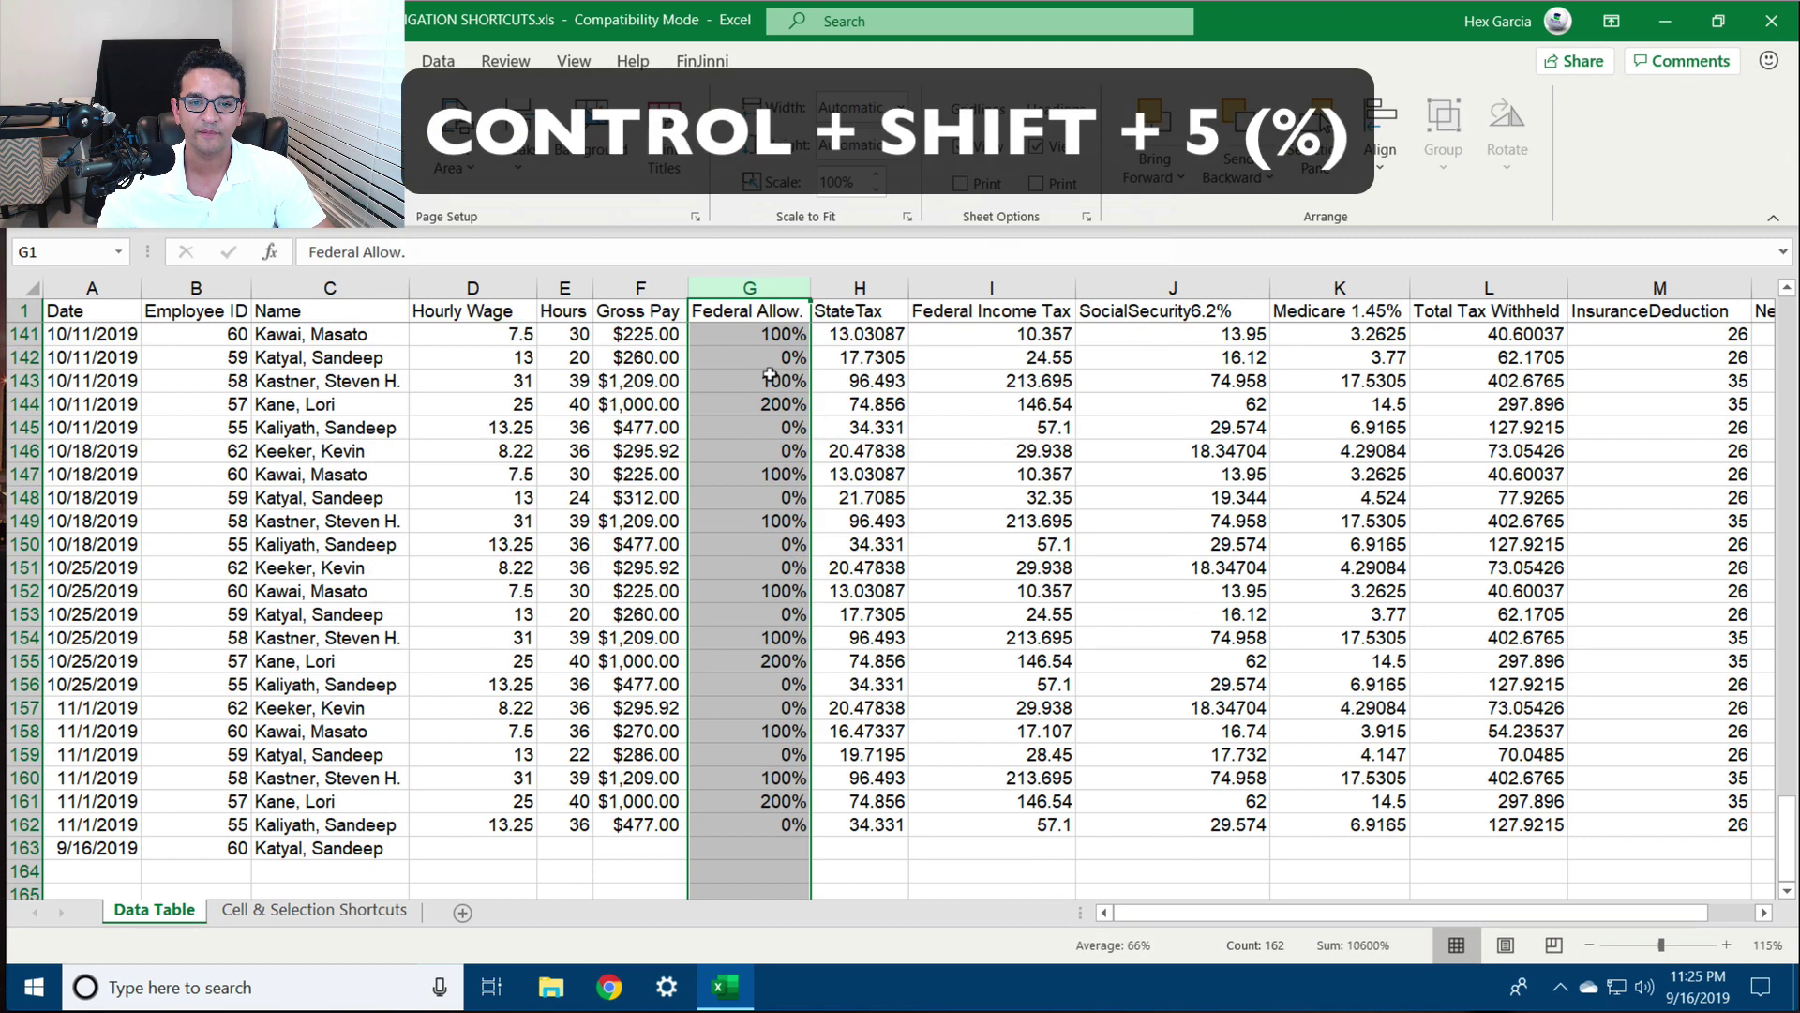
Format the StateTax column as numbers with two decimals and the Federal Income Tax column as d-mmm-yy dates
left_click(861, 277)
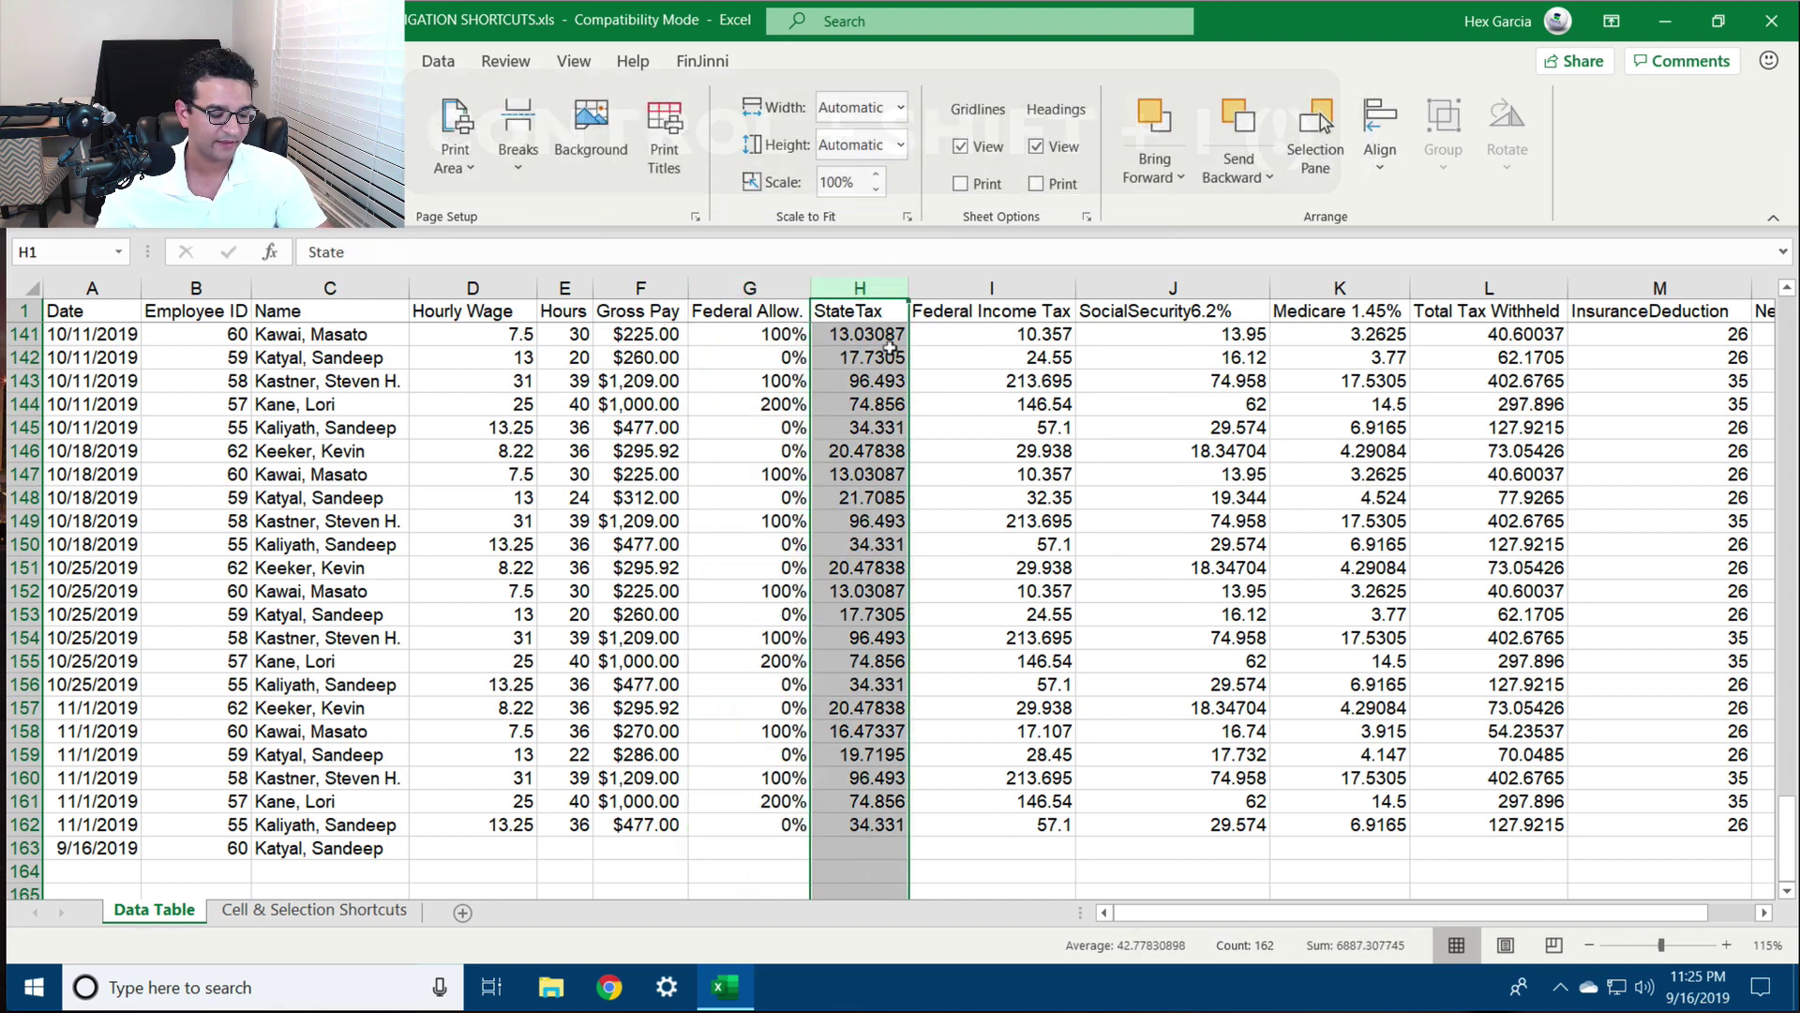
key("ctrl+shift+1")
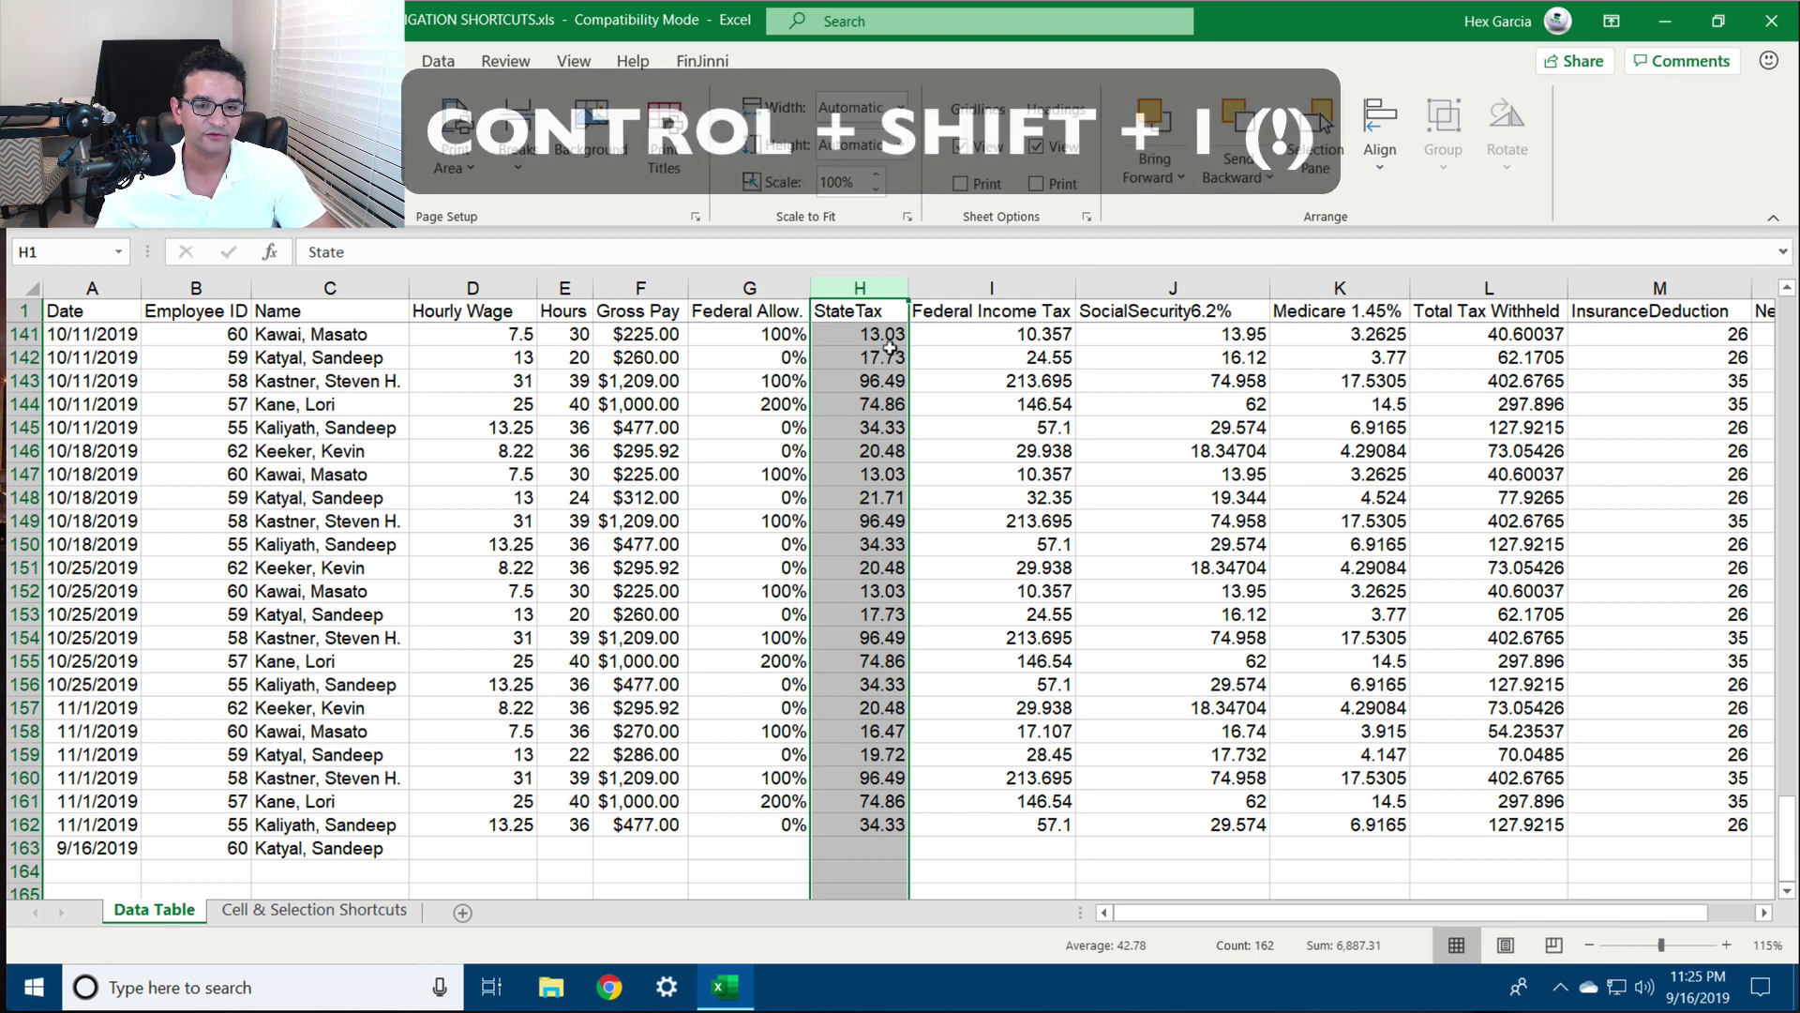
left_click(1003, 271)
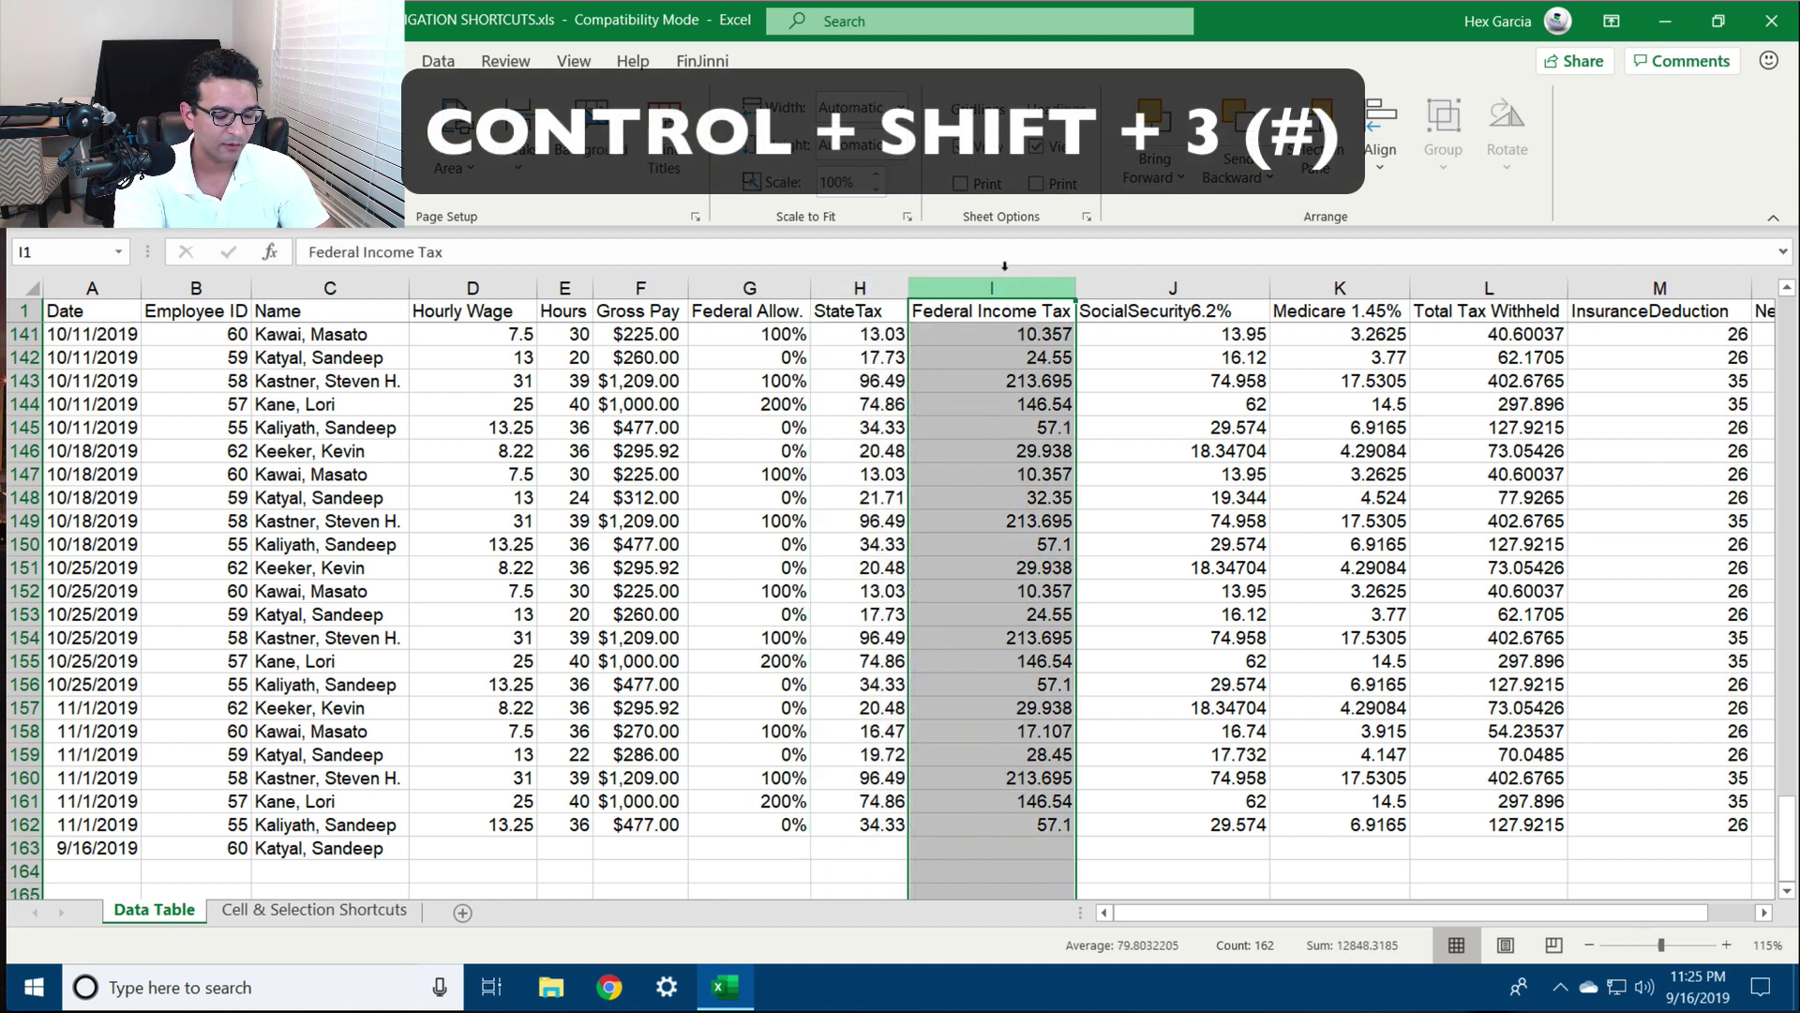
key("ctrl+shift+numbersign")
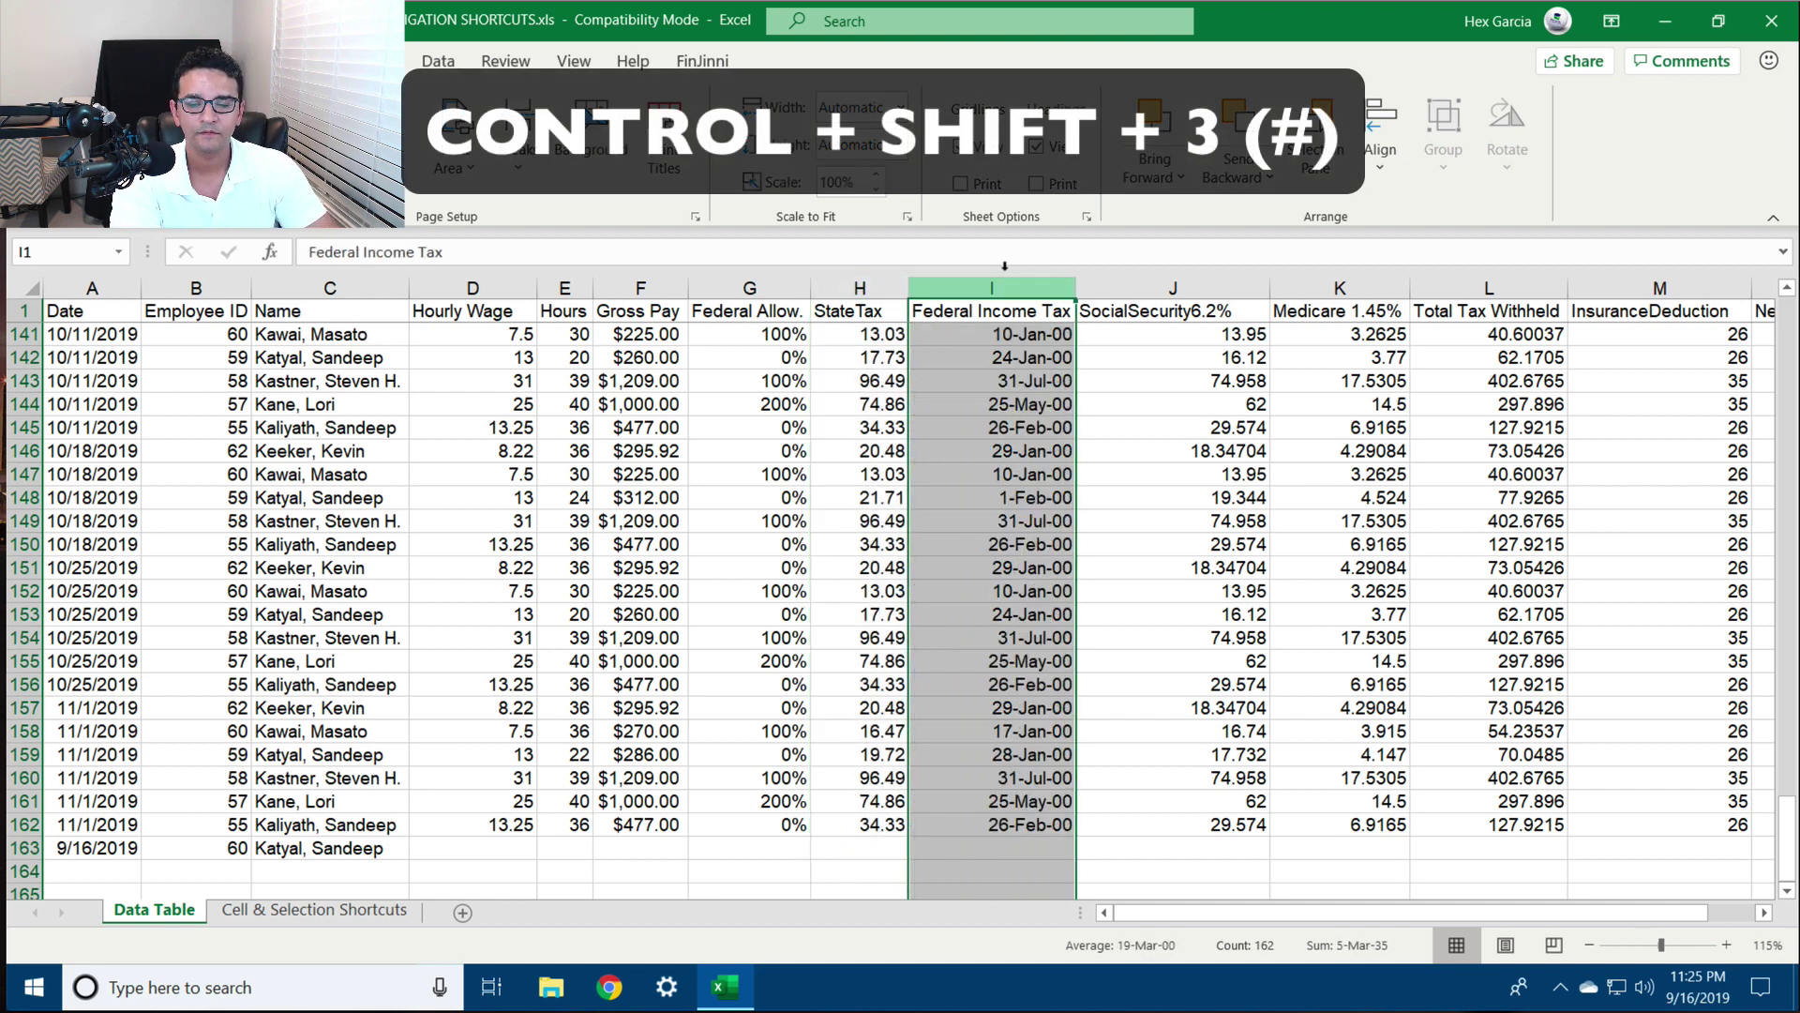
Format the Date column as numbers with thousands separators and two decimals, and convert it back to dates in d-mmm-yy format
left_click(61, 271)
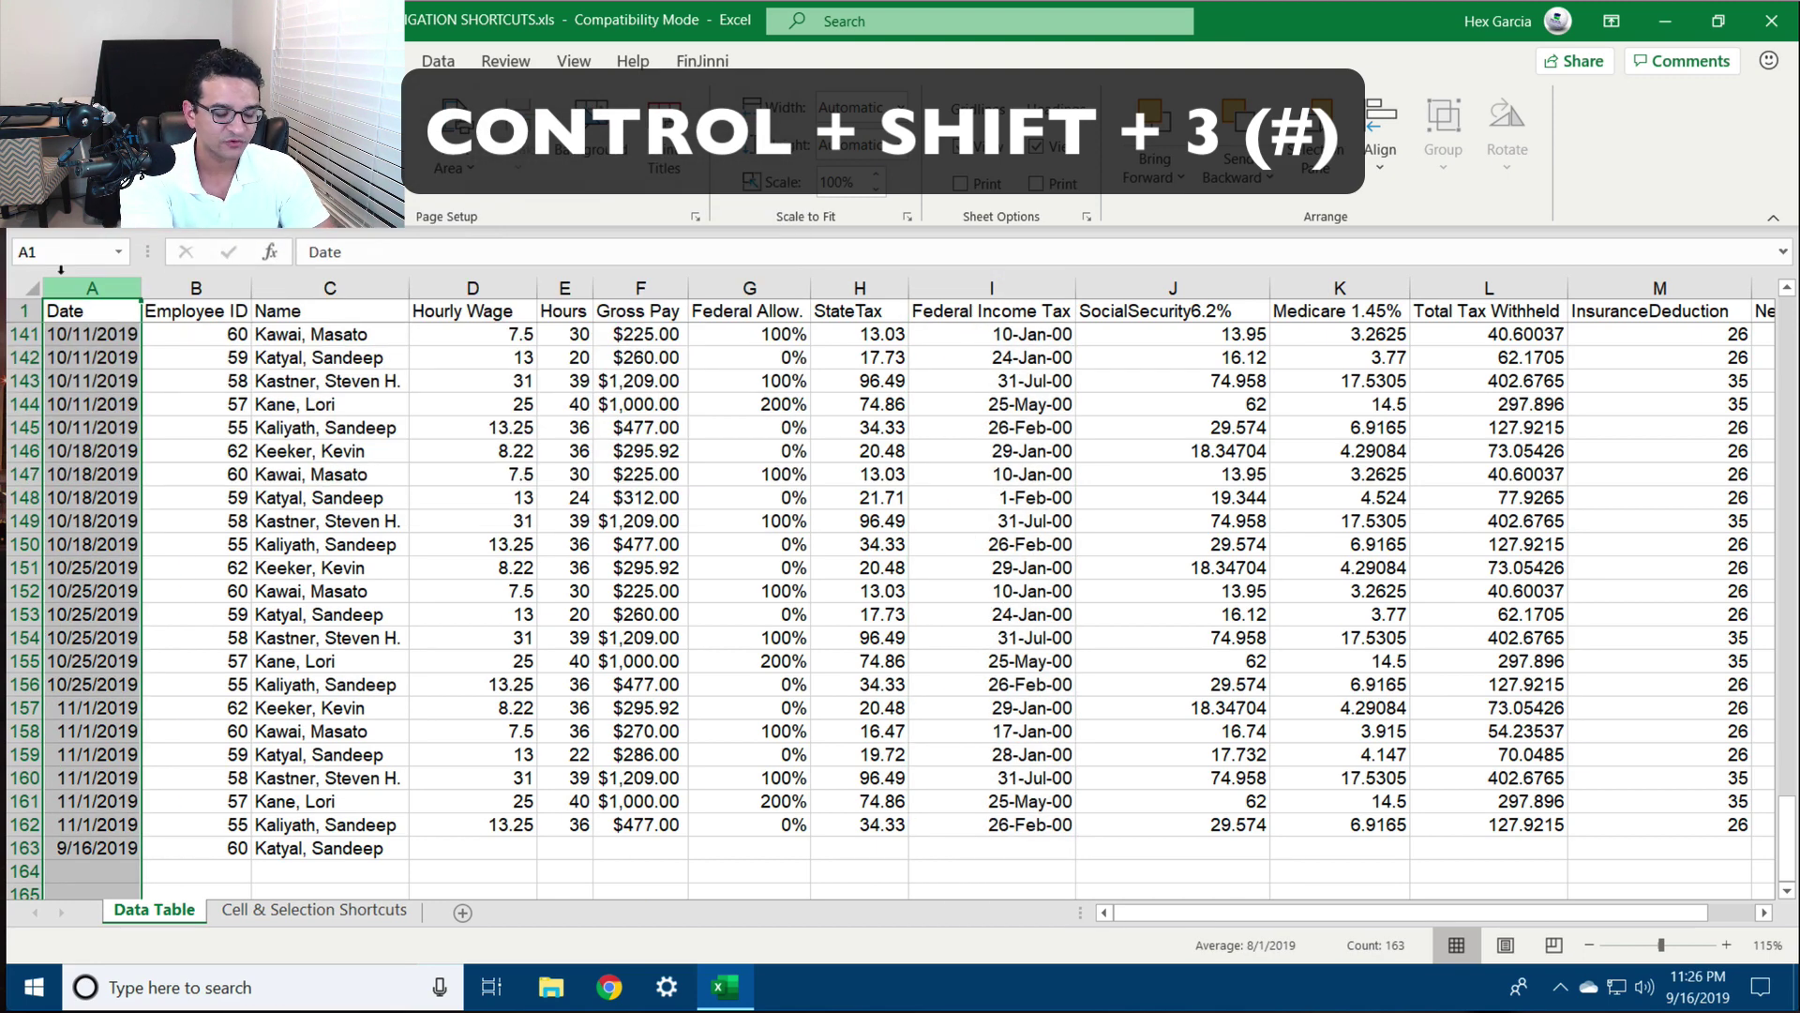
key("ctrl+shift+exclam")
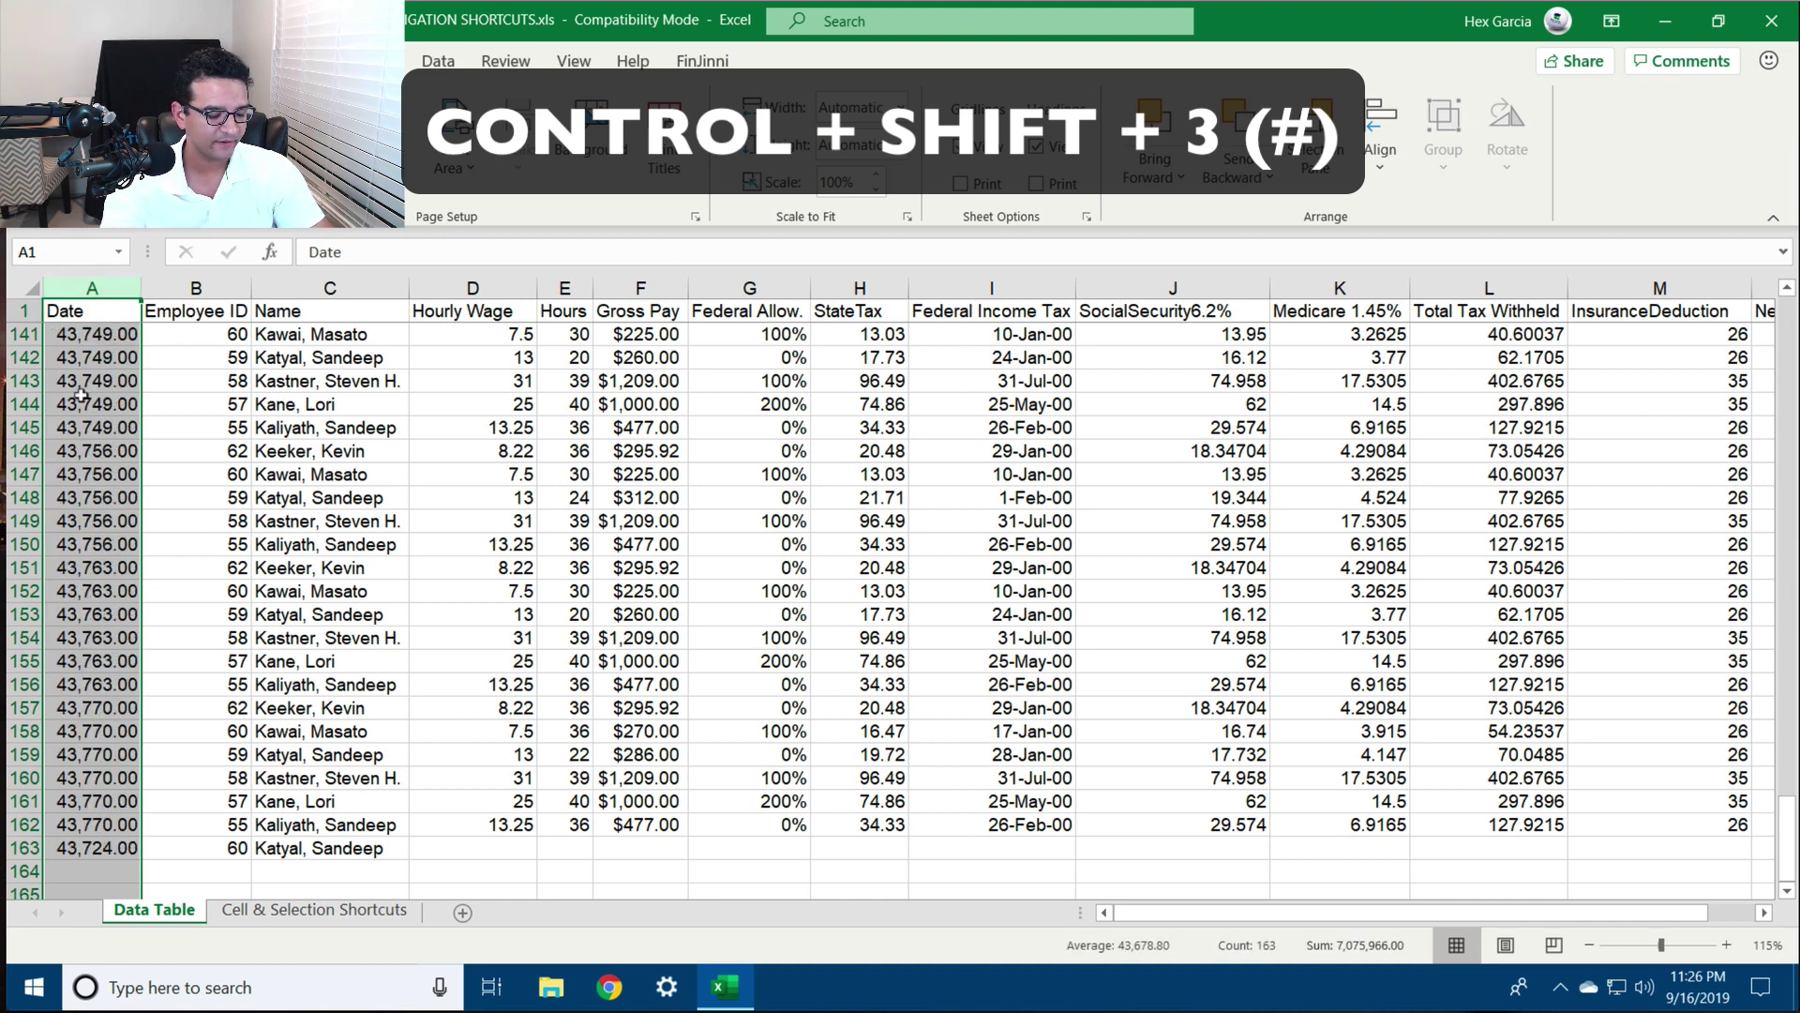
key("ctrl+shift+numbersign")
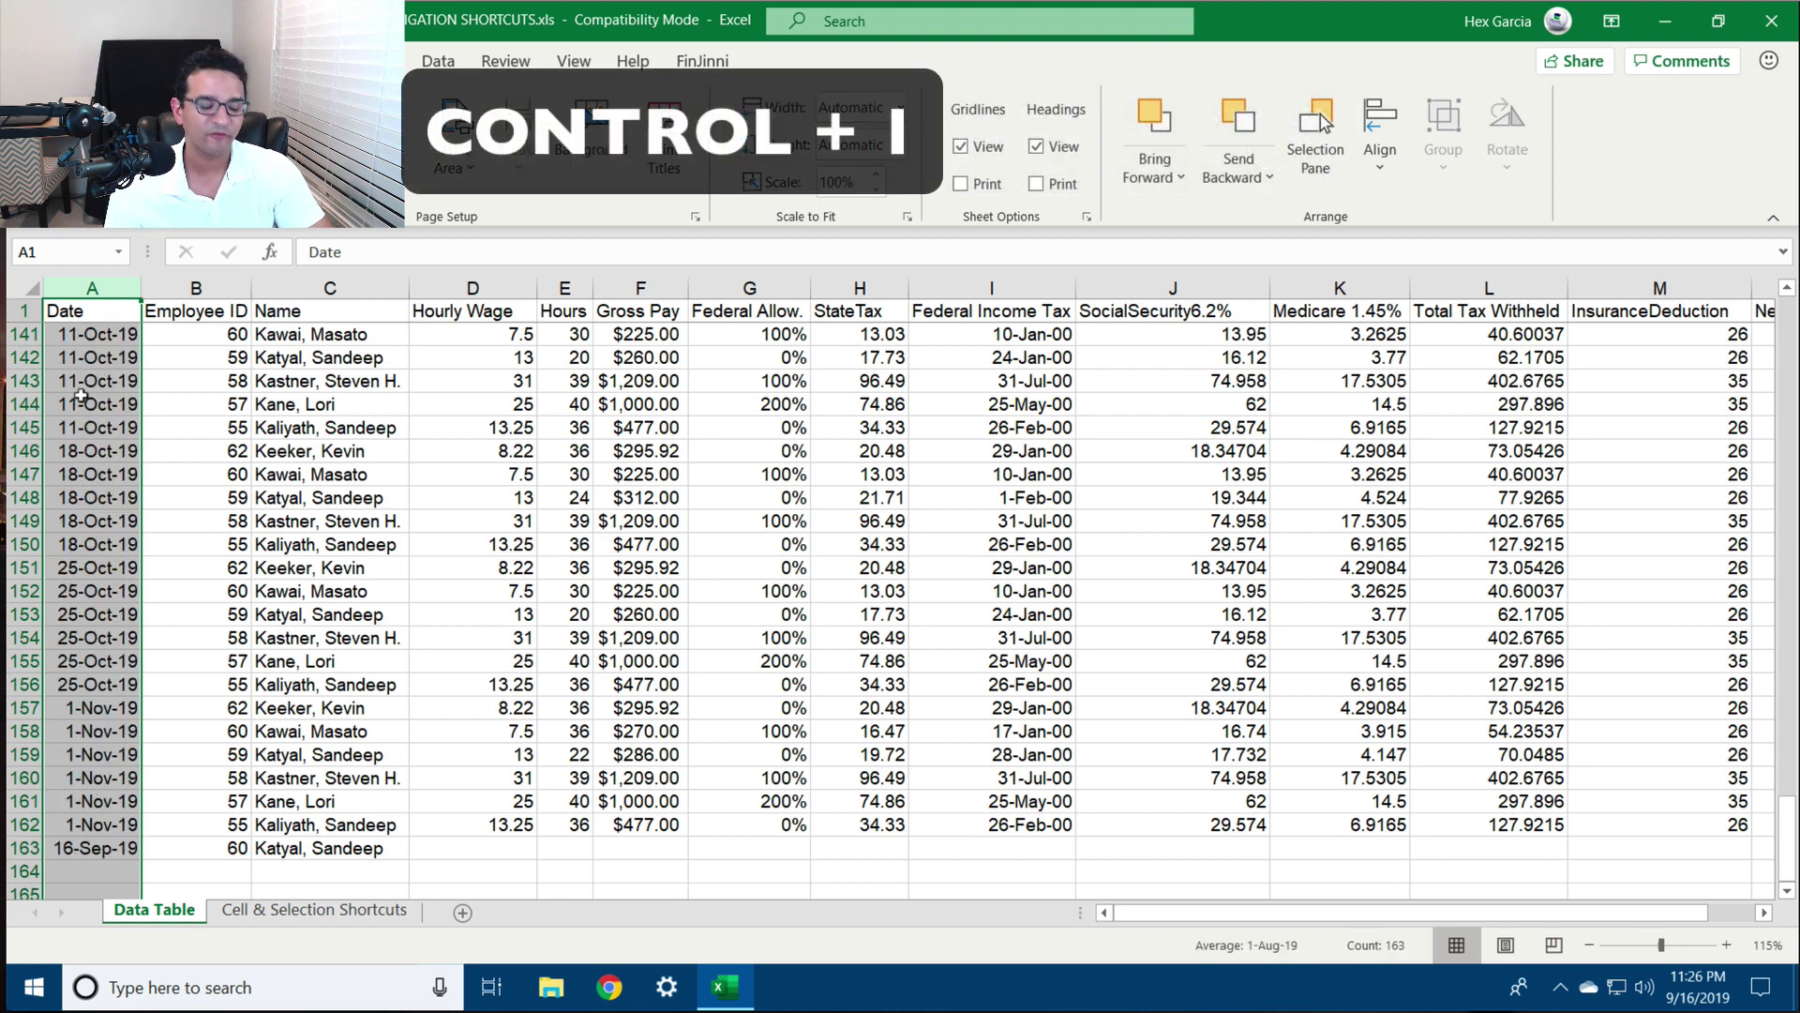
Apply the *3/14/2012 date type to the Date column through Format Cells, and reset the column to the General format
key("ctrl+1")
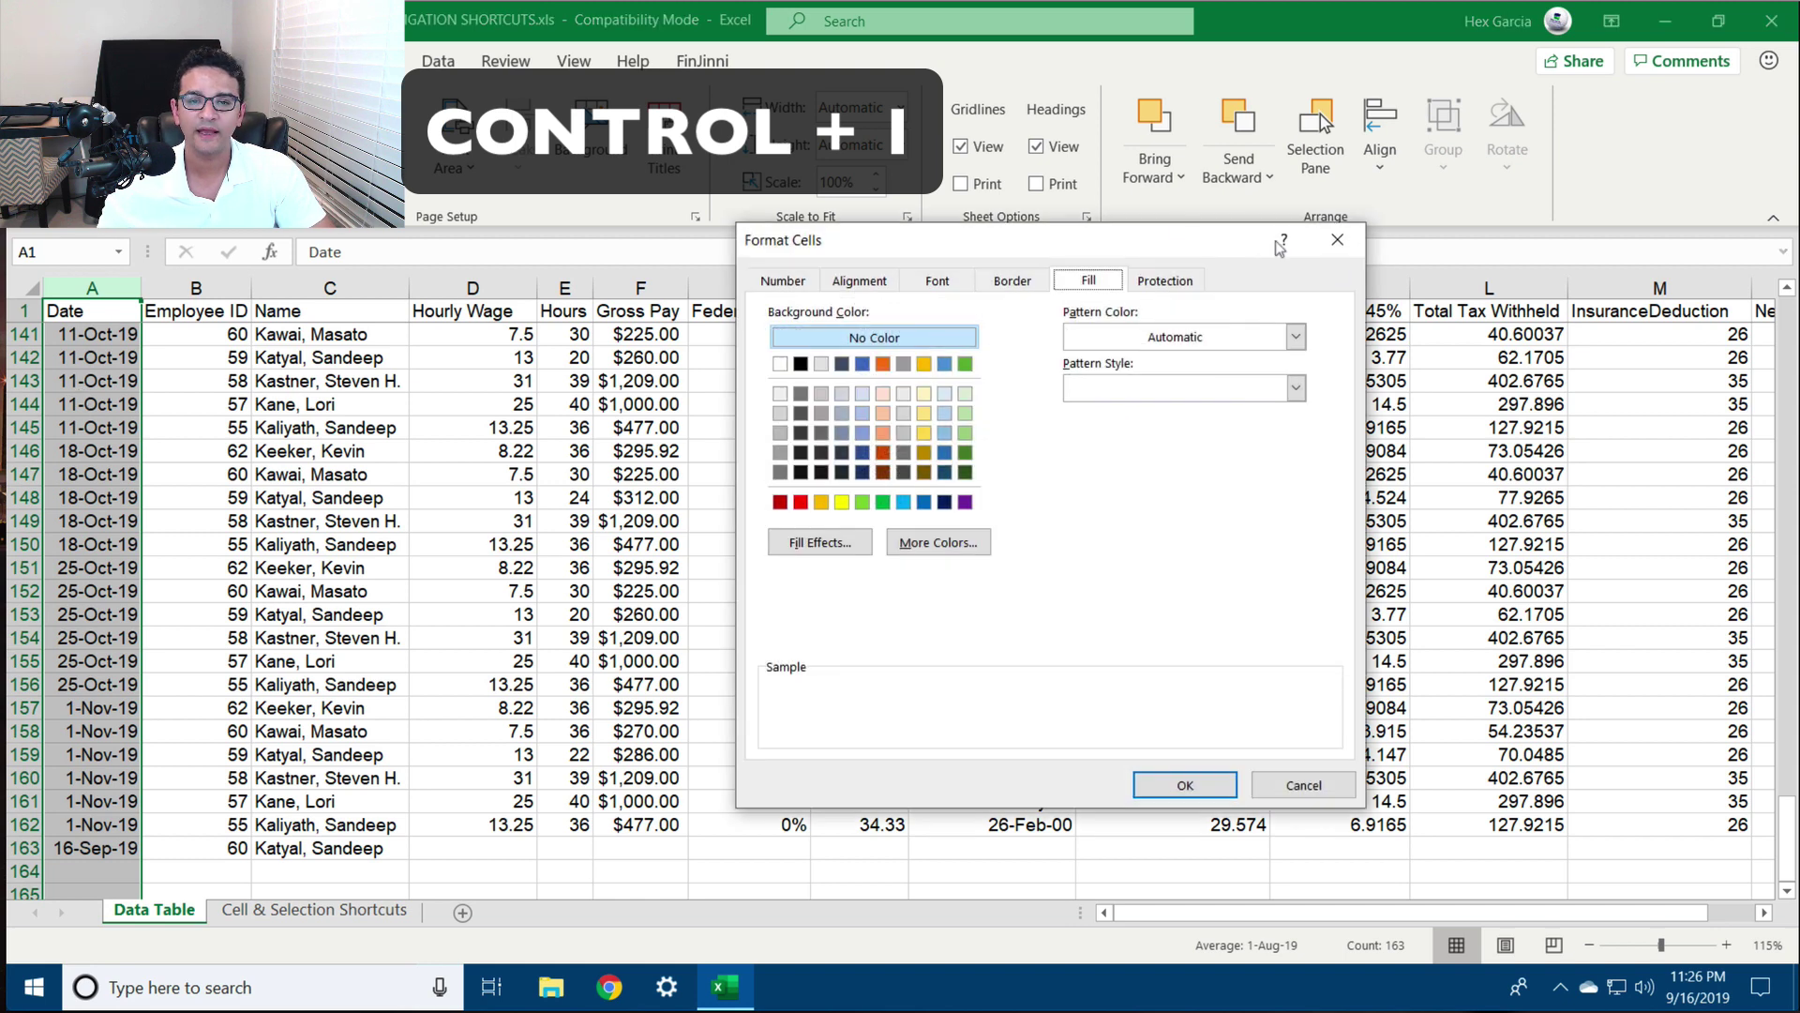
left_click_drag(880, 251, 782, 242)
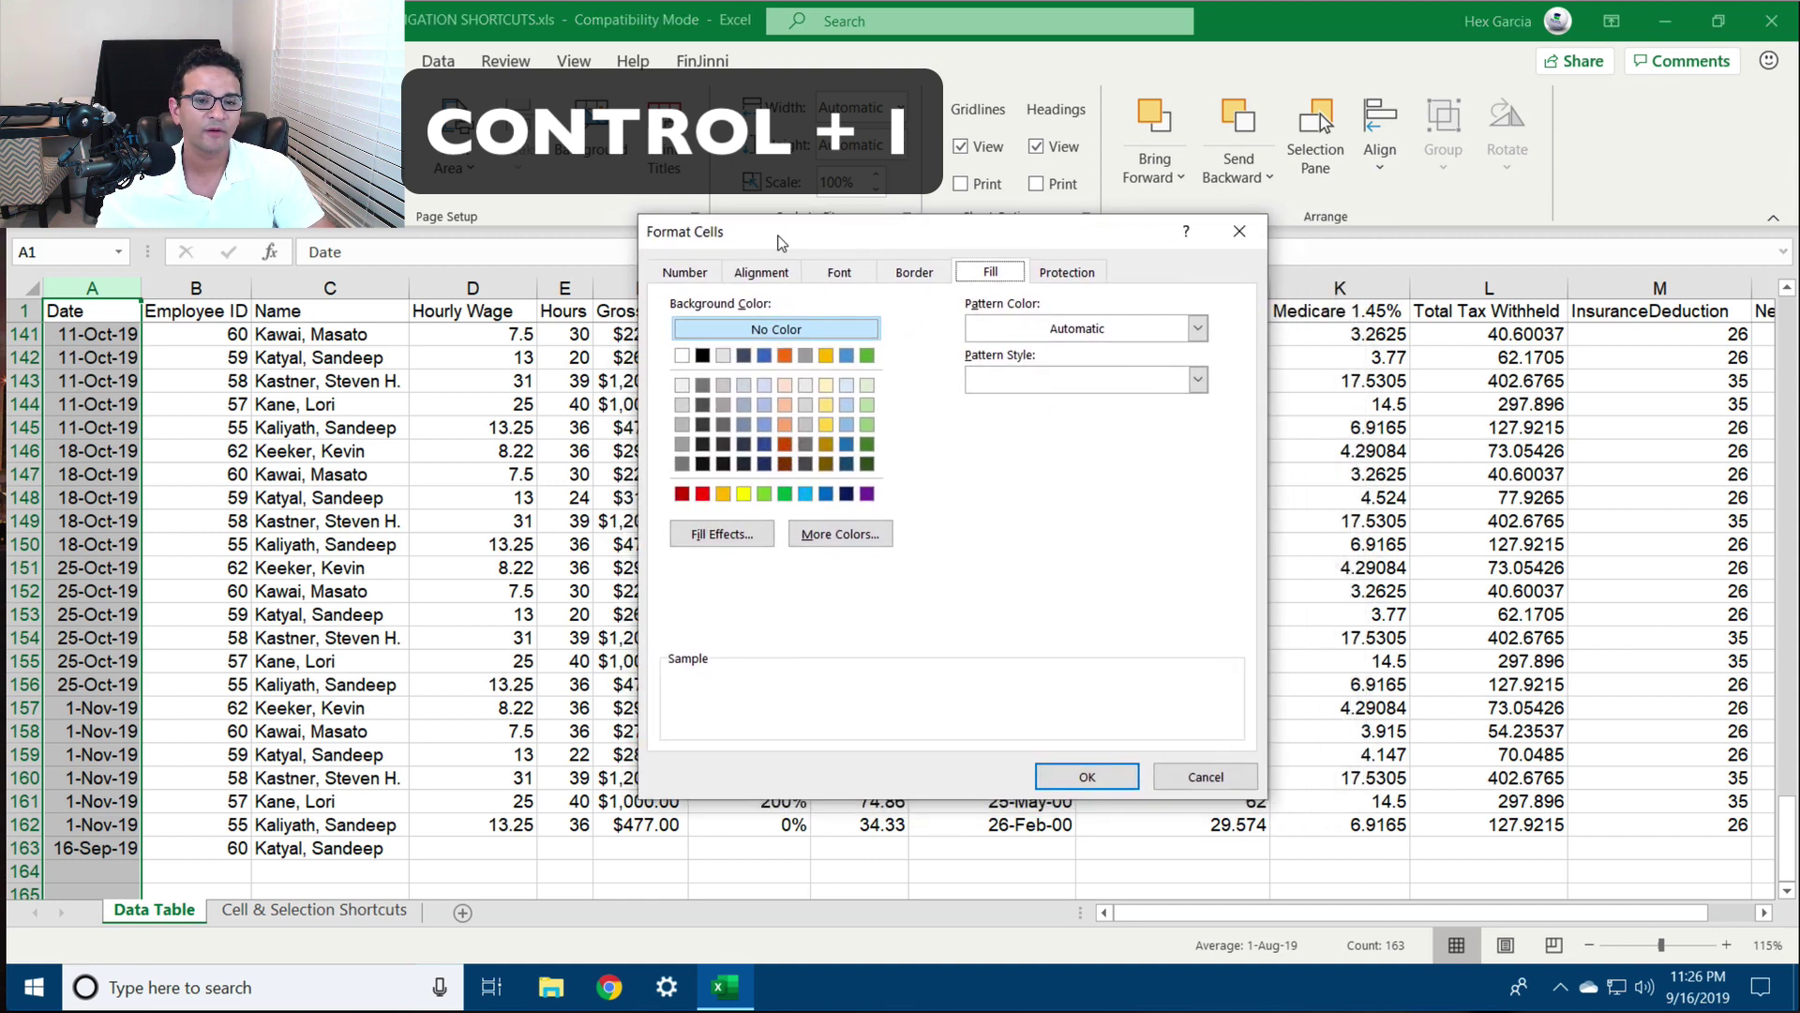
left_click(686, 278)
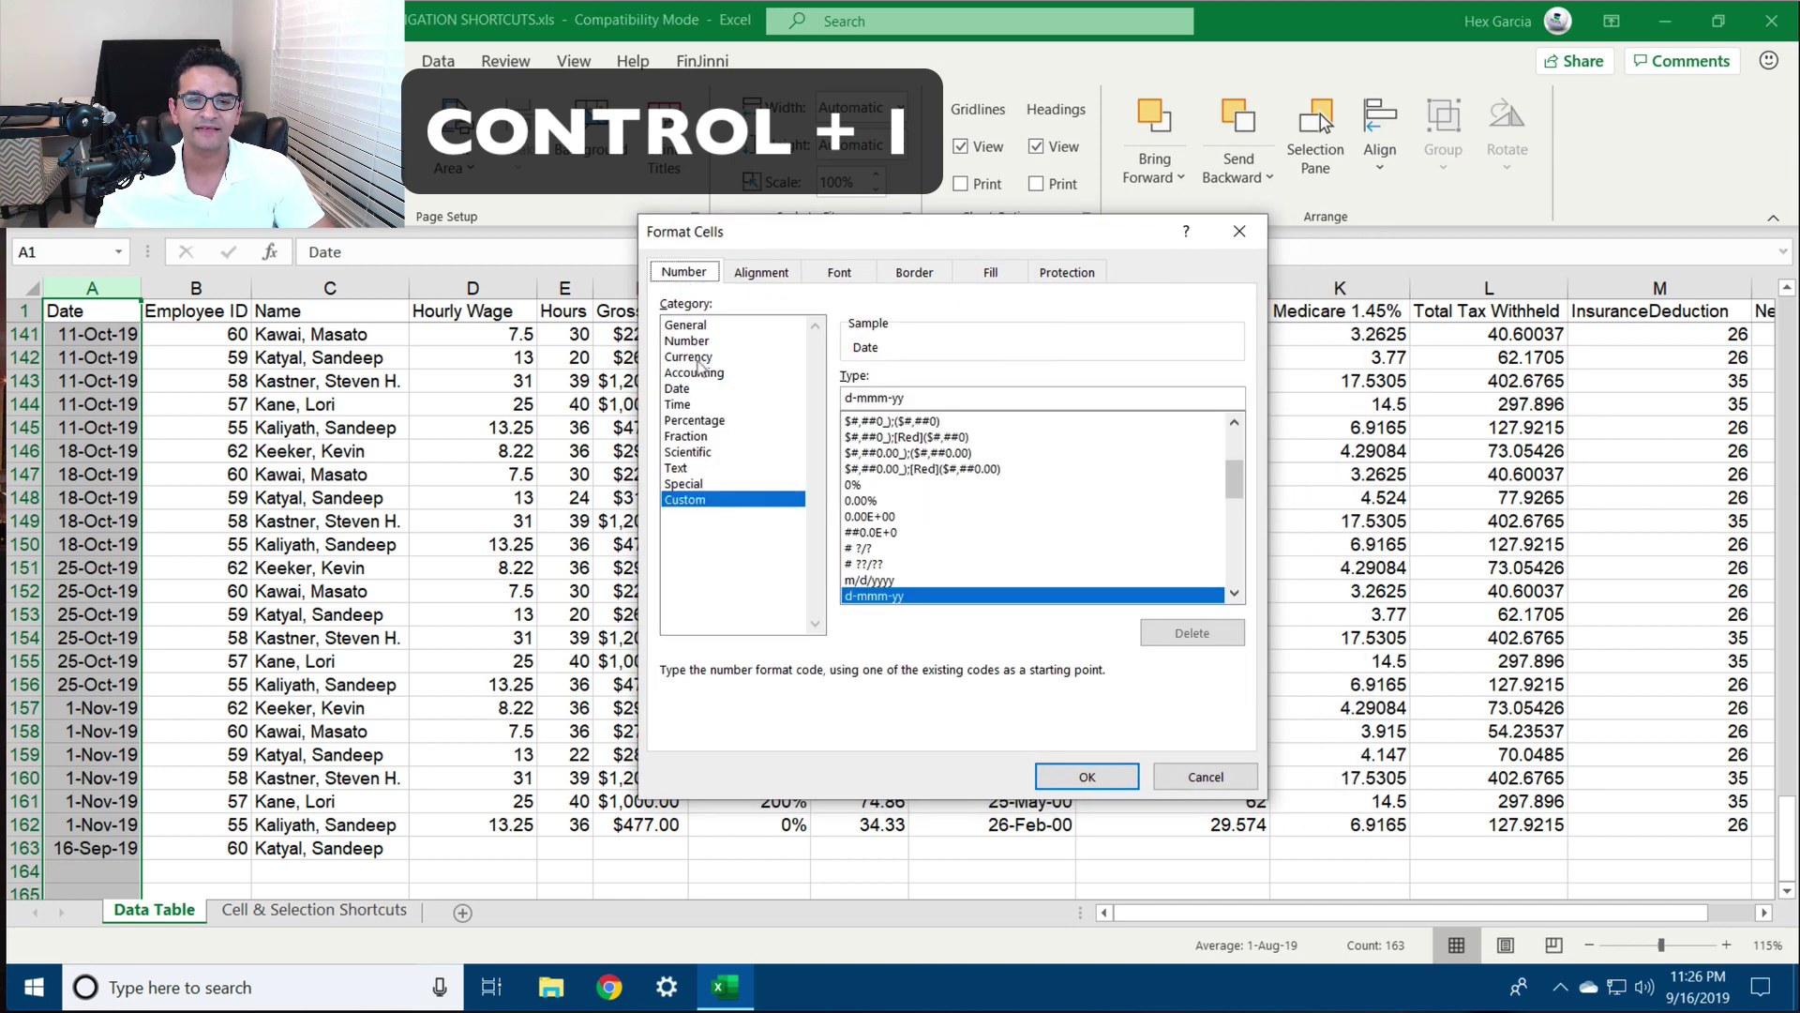
left_click(691, 389)
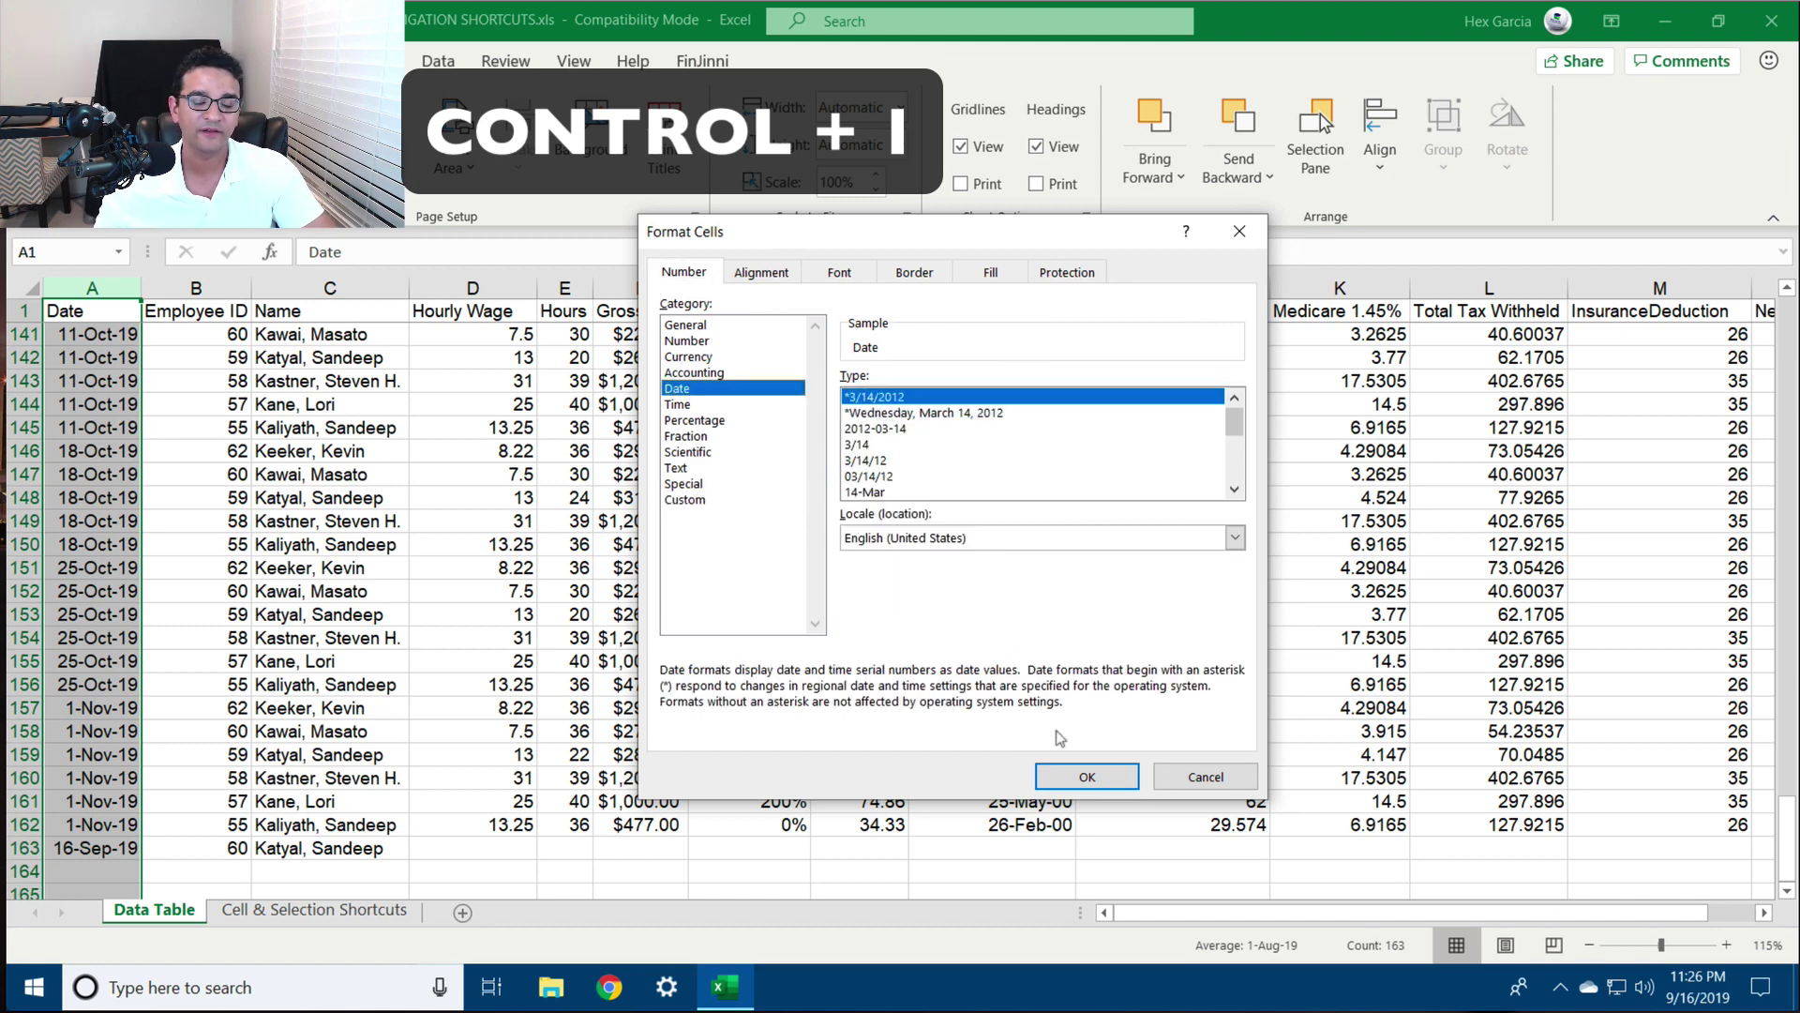
left_click(1083, 771)
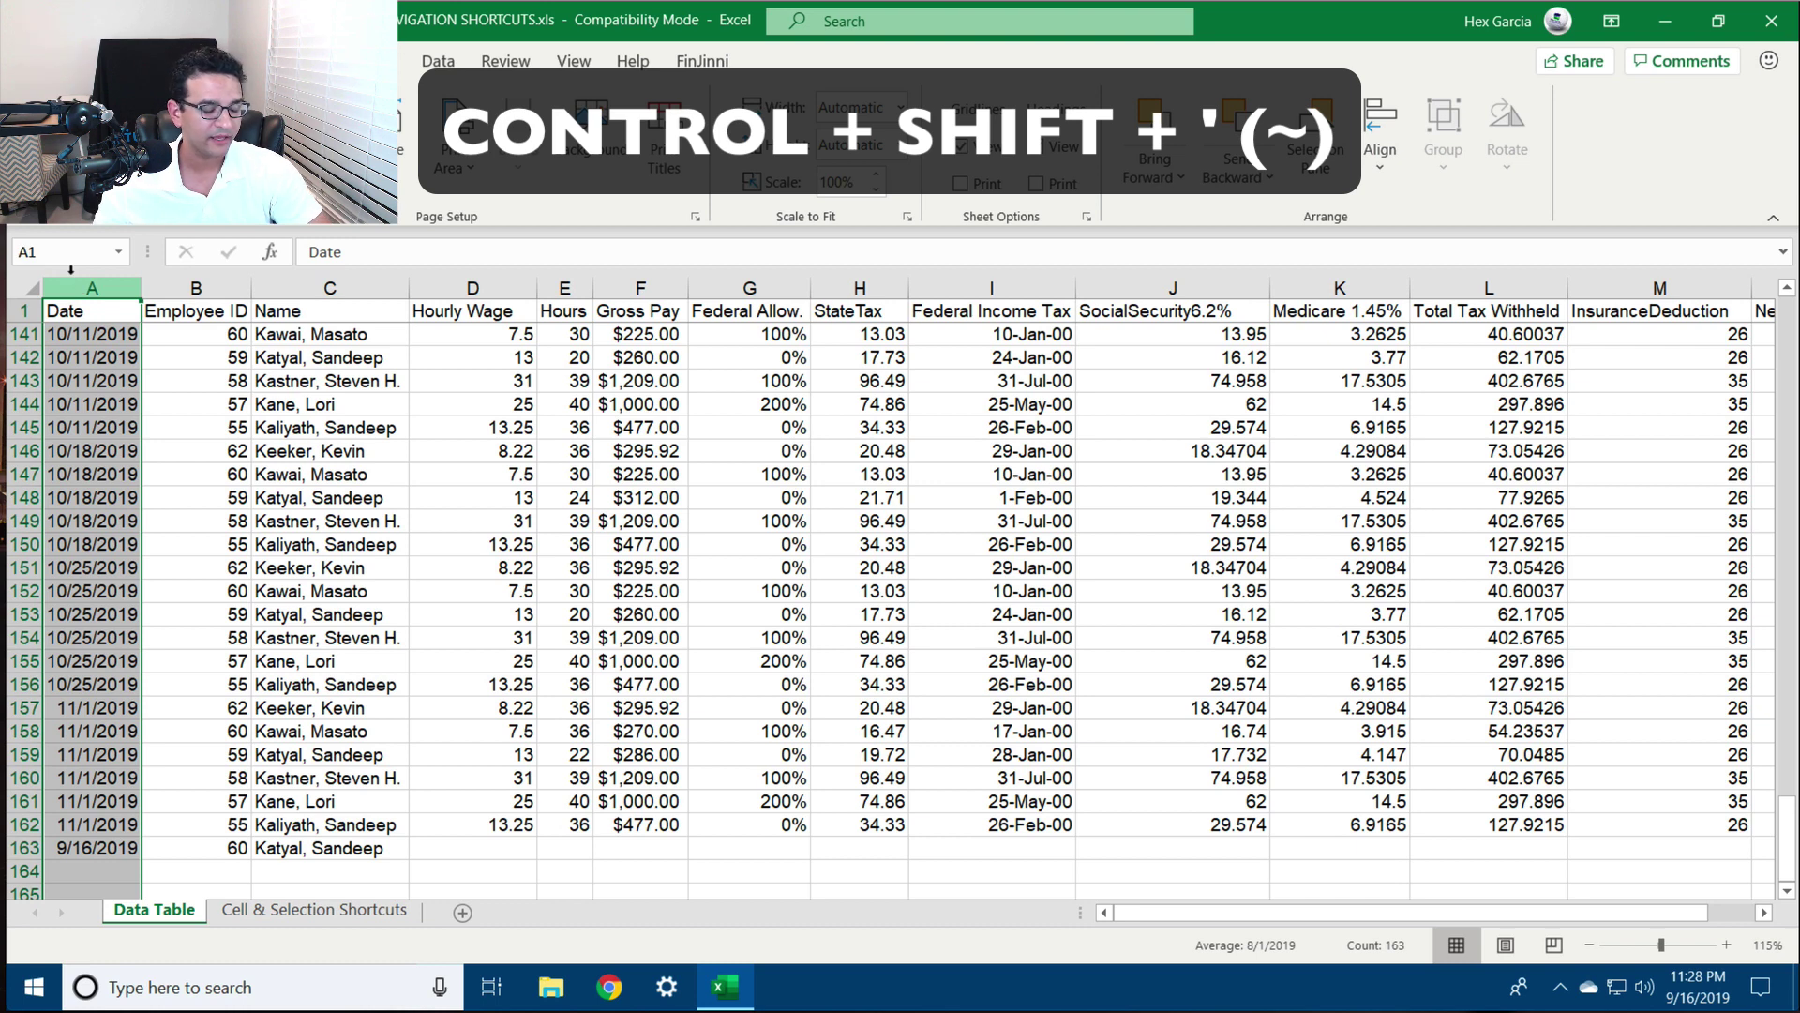
key("ctrl+shift+grave")
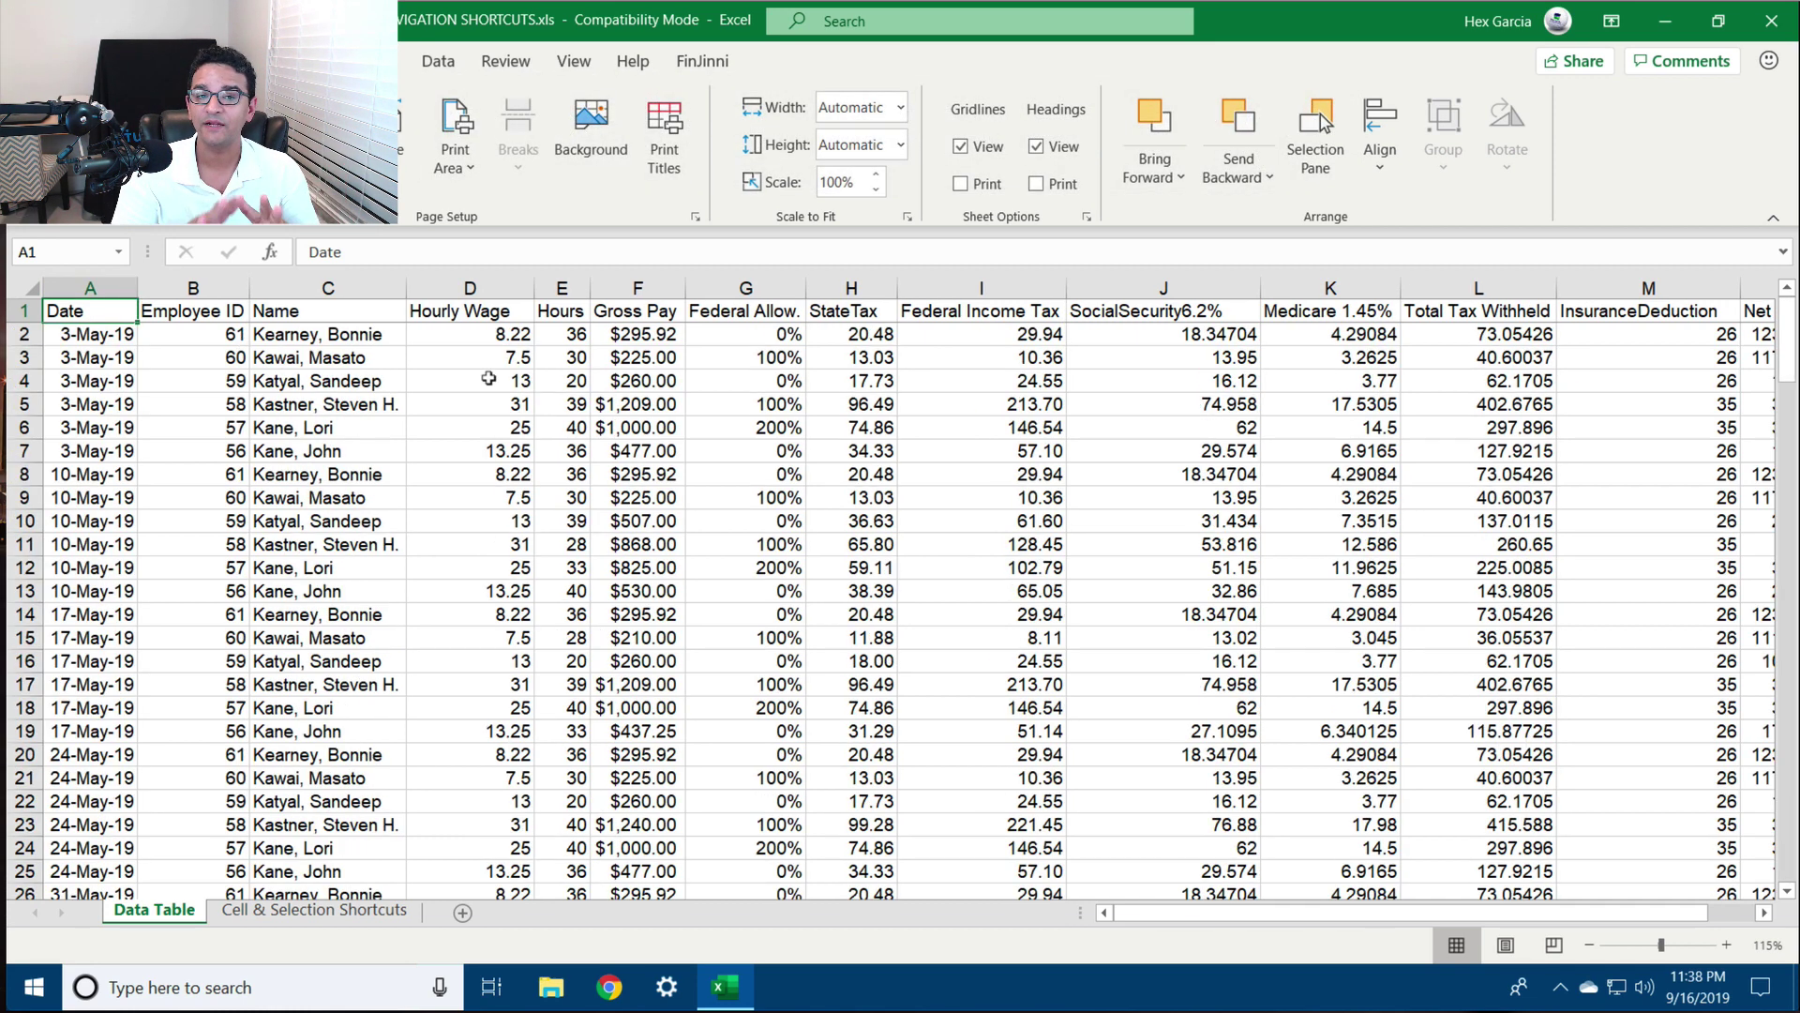
Hide columns D through M, from Hourly Wage to InsuranceDeduction, and unhide them again
left_click_drag(453, 286, 1604, 270)
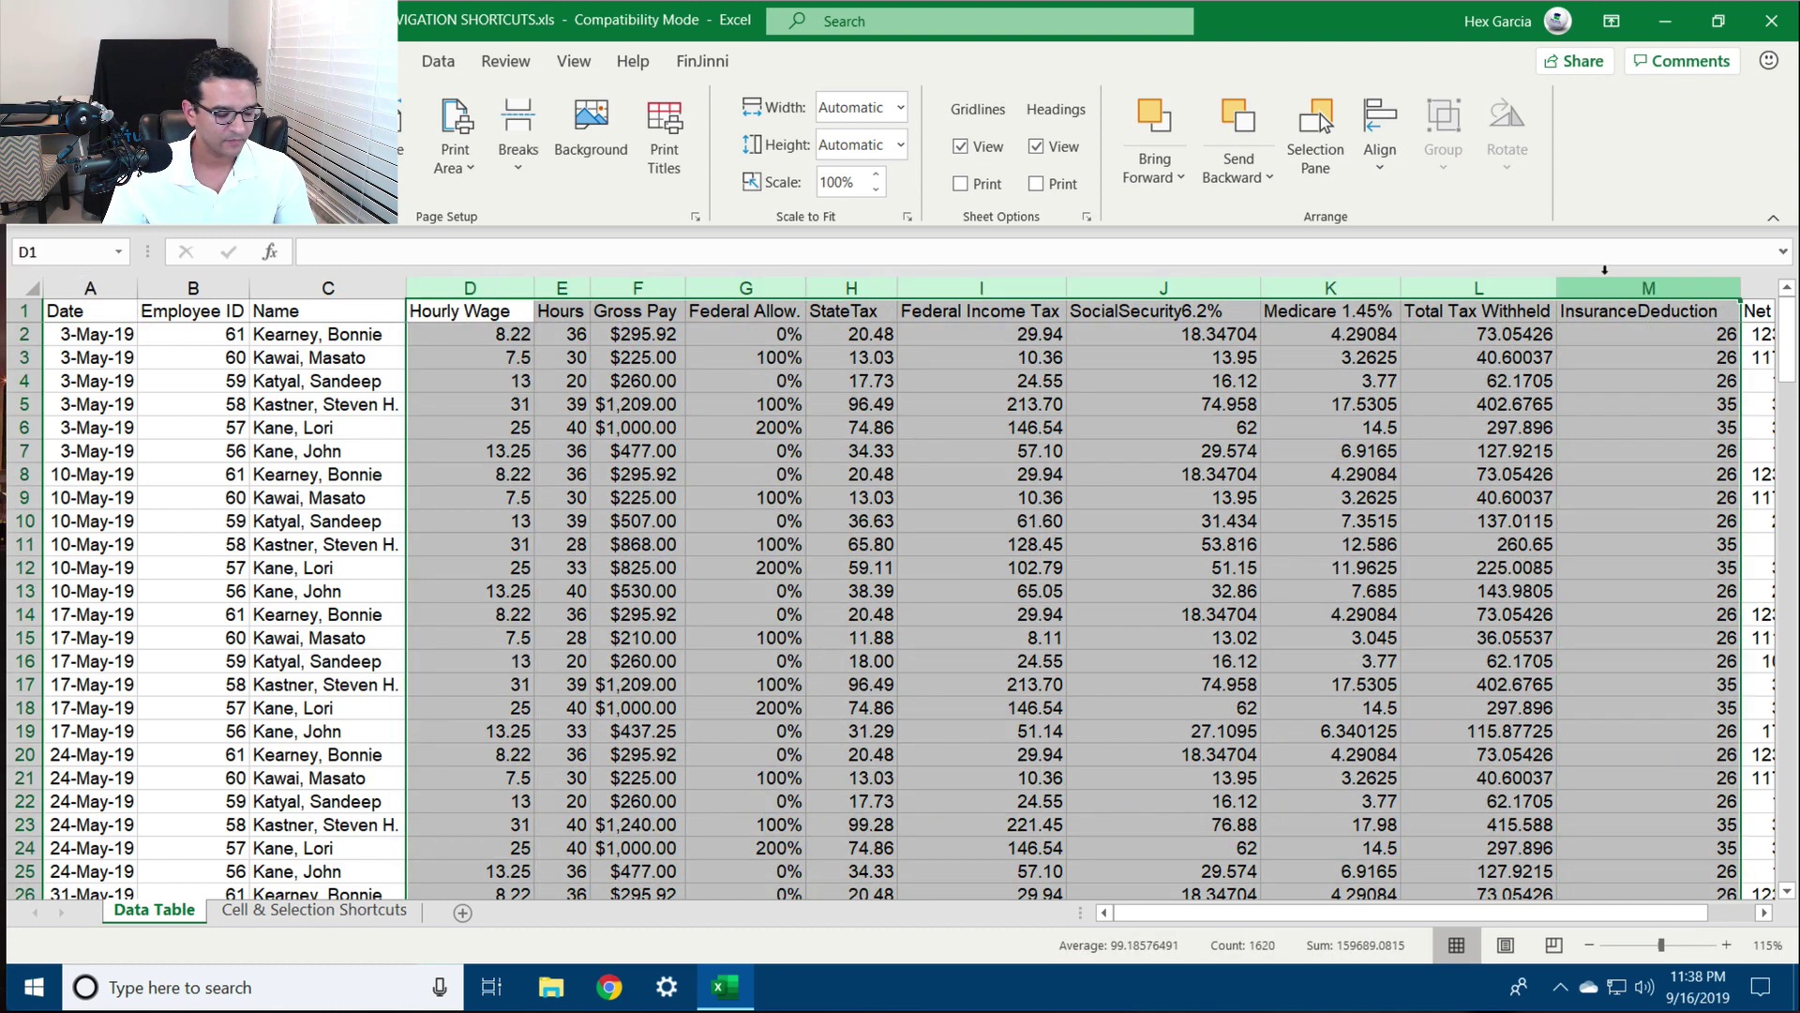
key("ctrl+0")
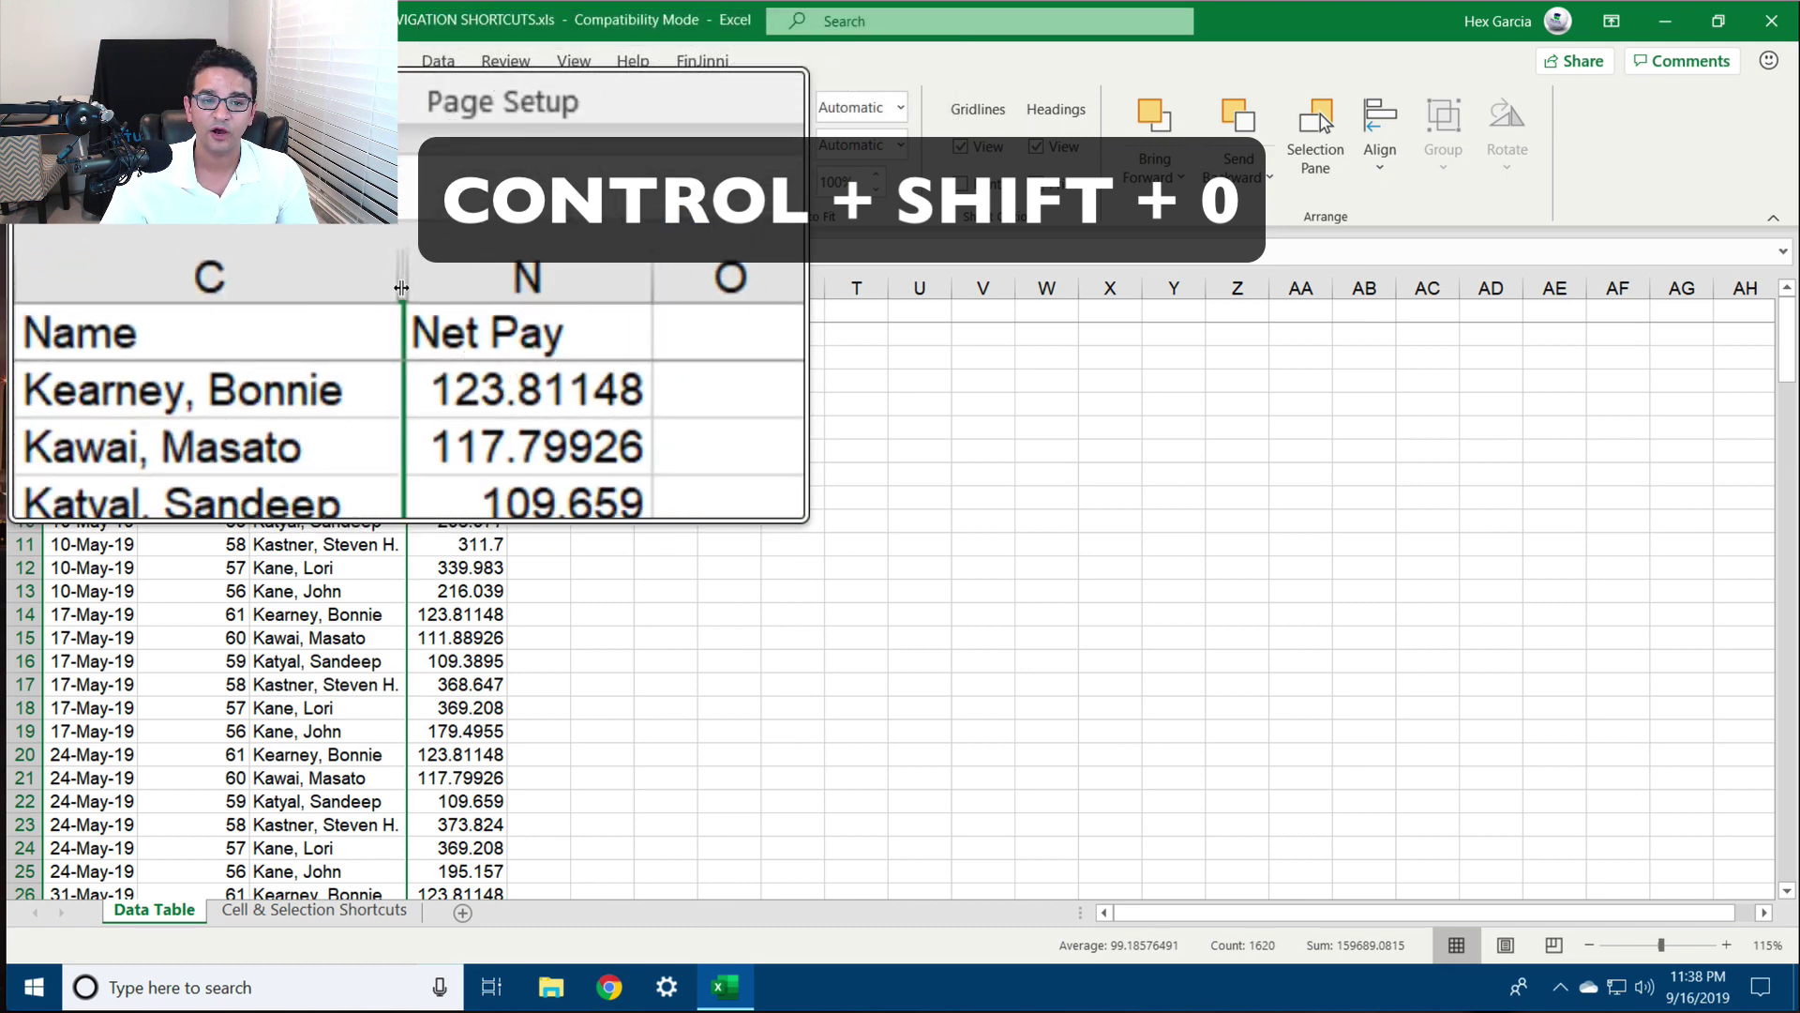
key("ctrl+shift+0")
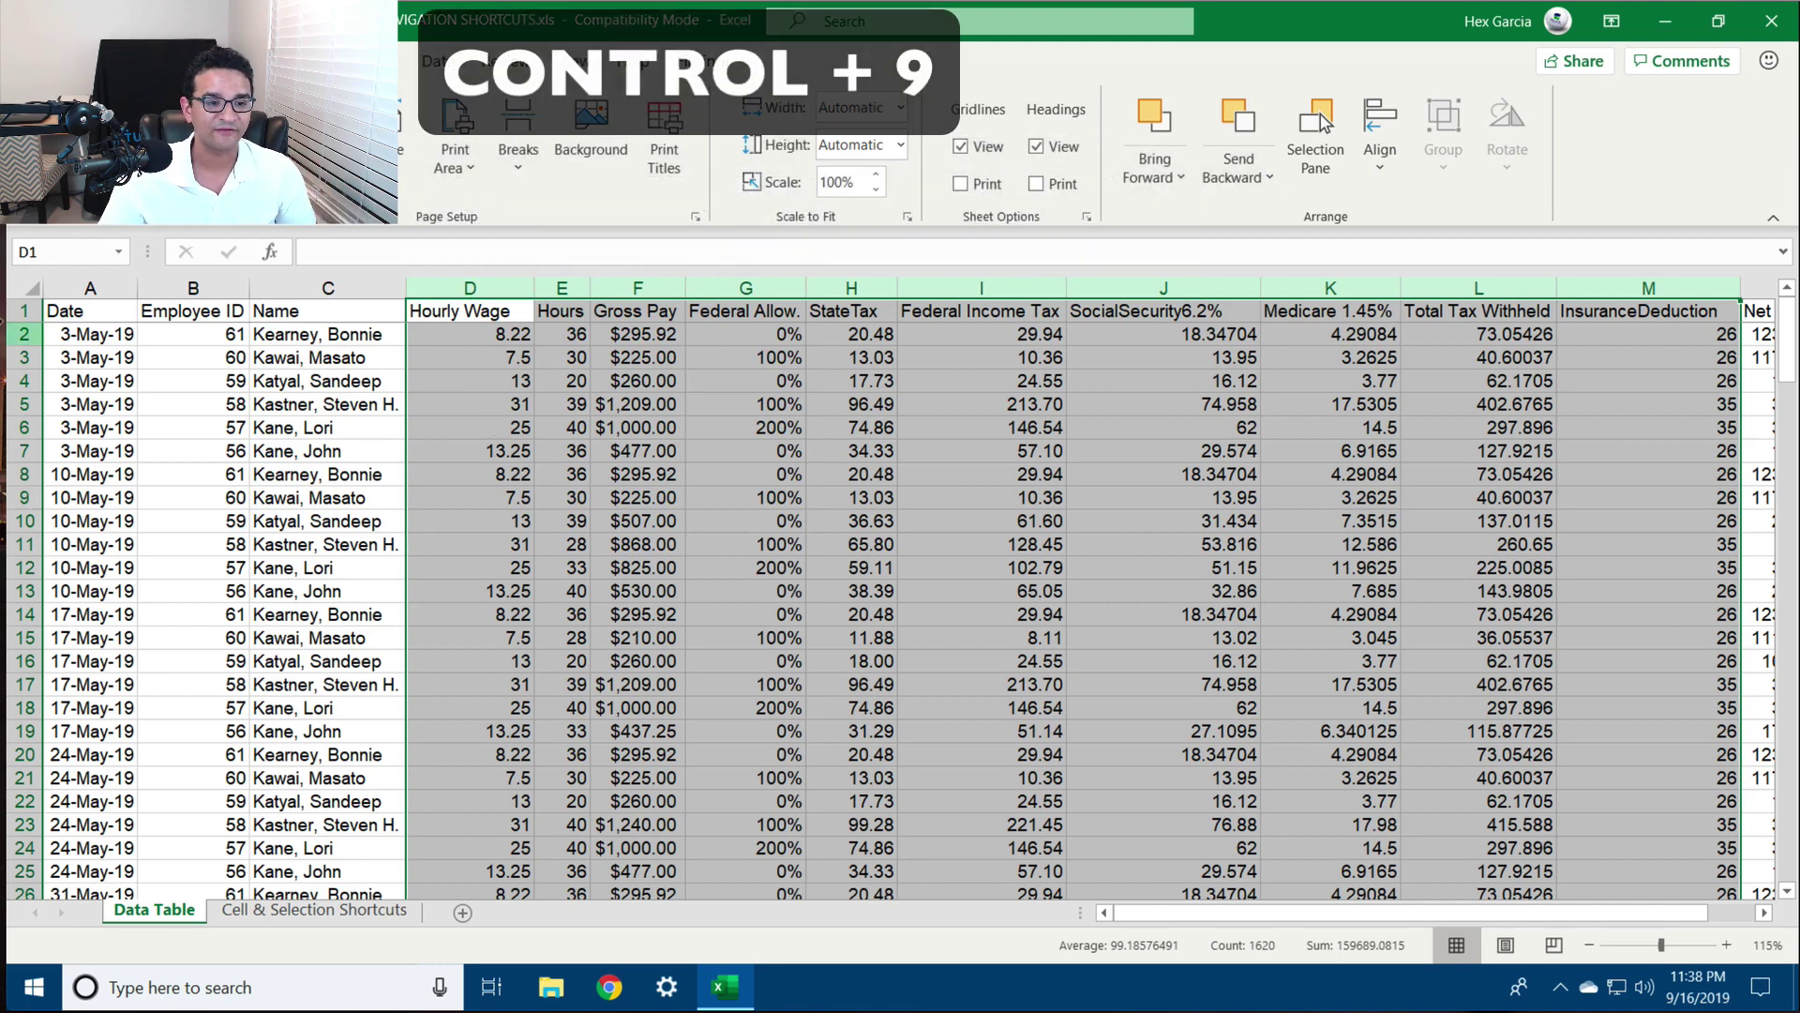
Hide rows 2 through 15 and unhide them again
left_click_drag(23, 334, 11, 639)
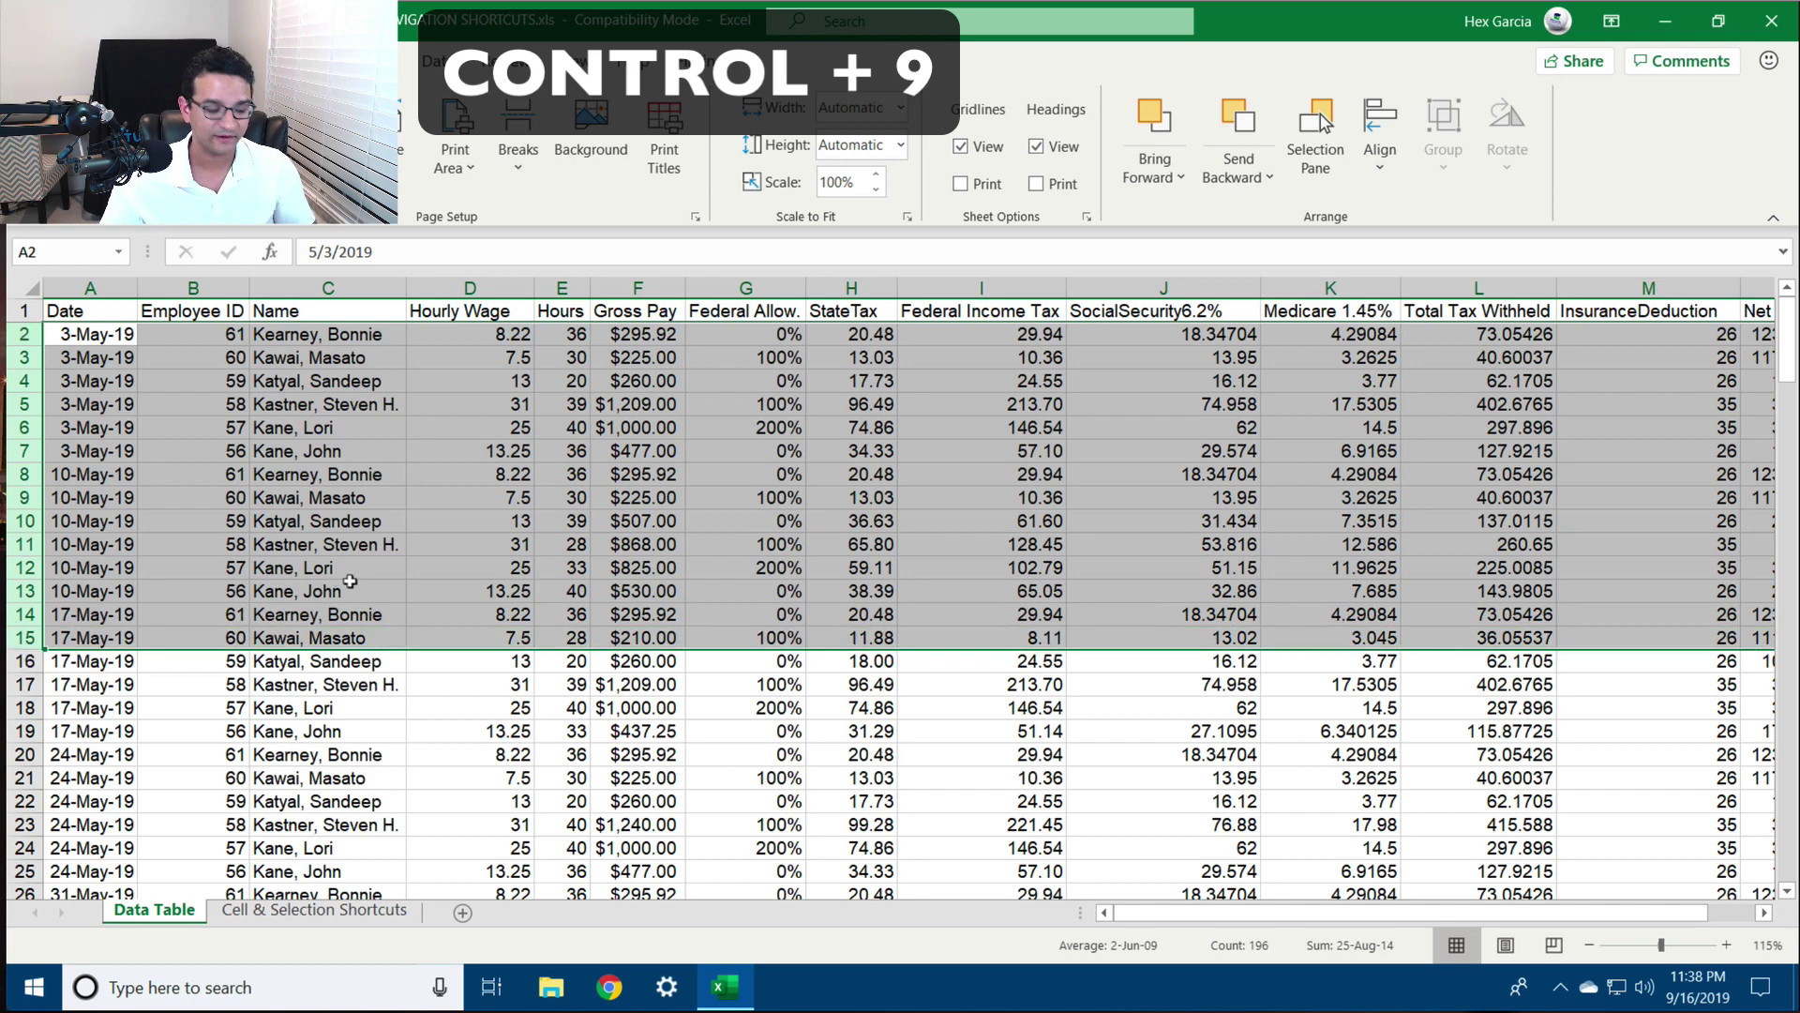
key("ctrl+9")
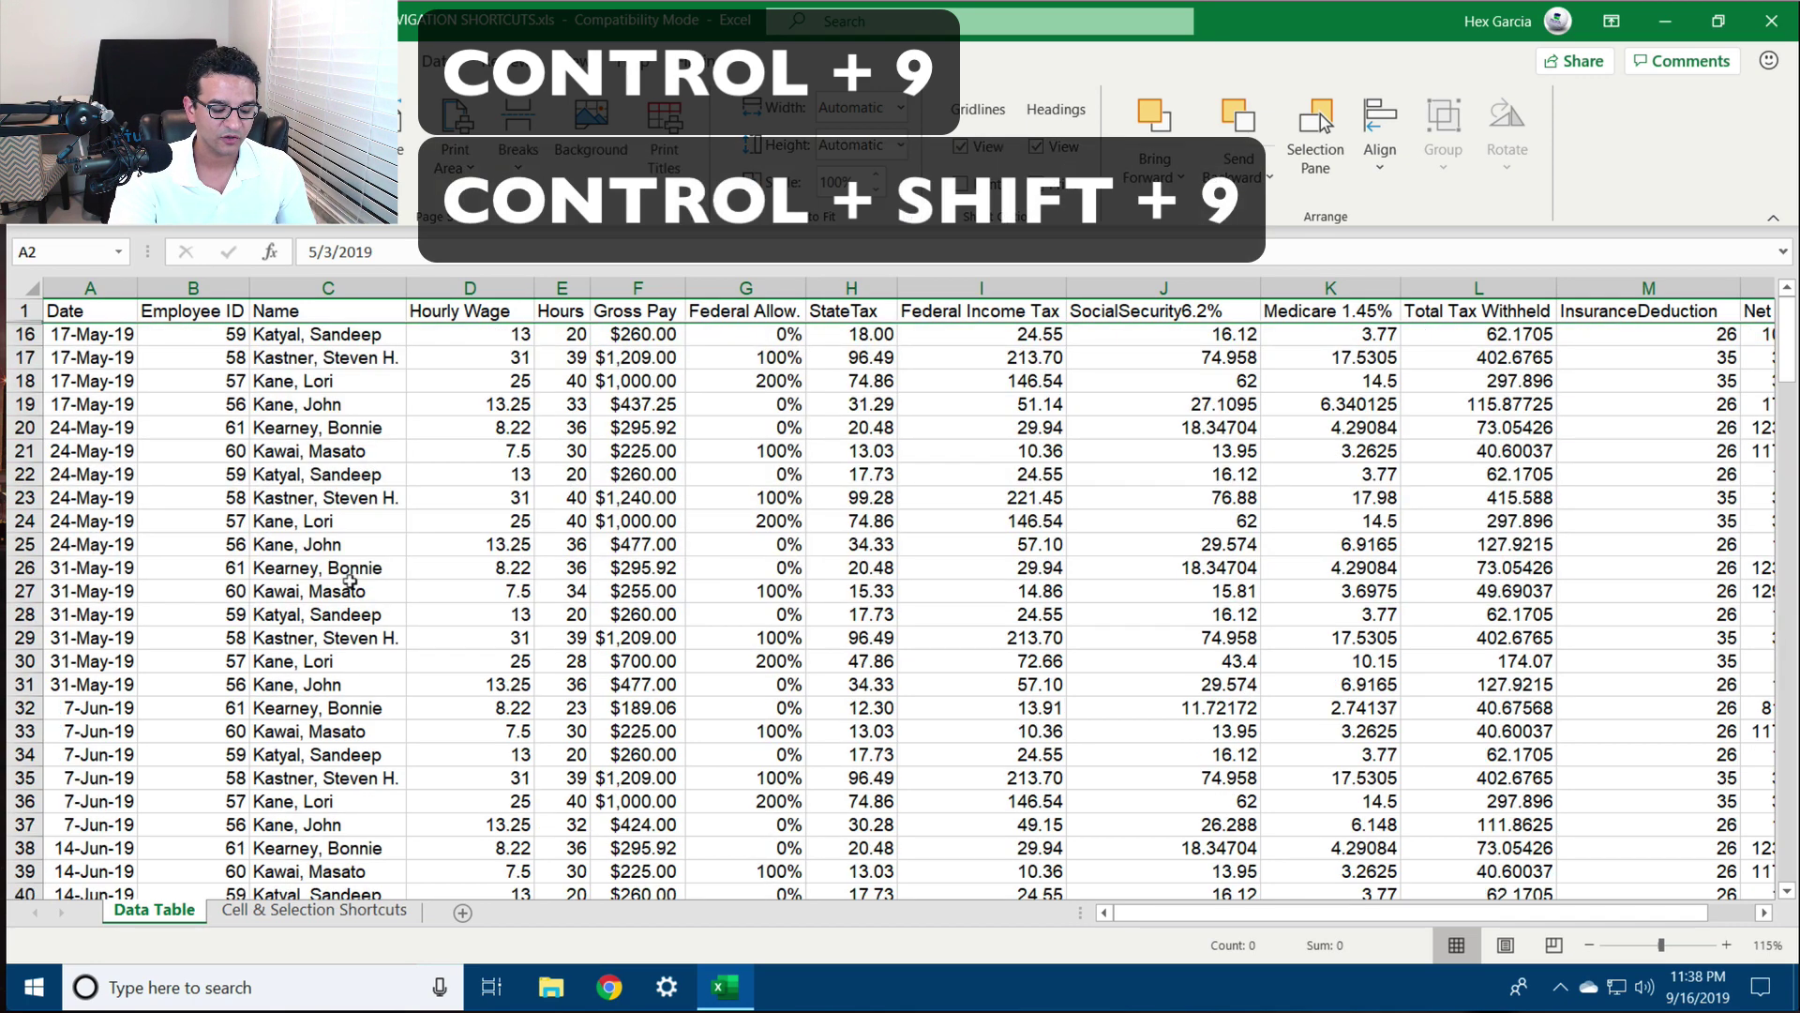
key("ctrl+shift+9")
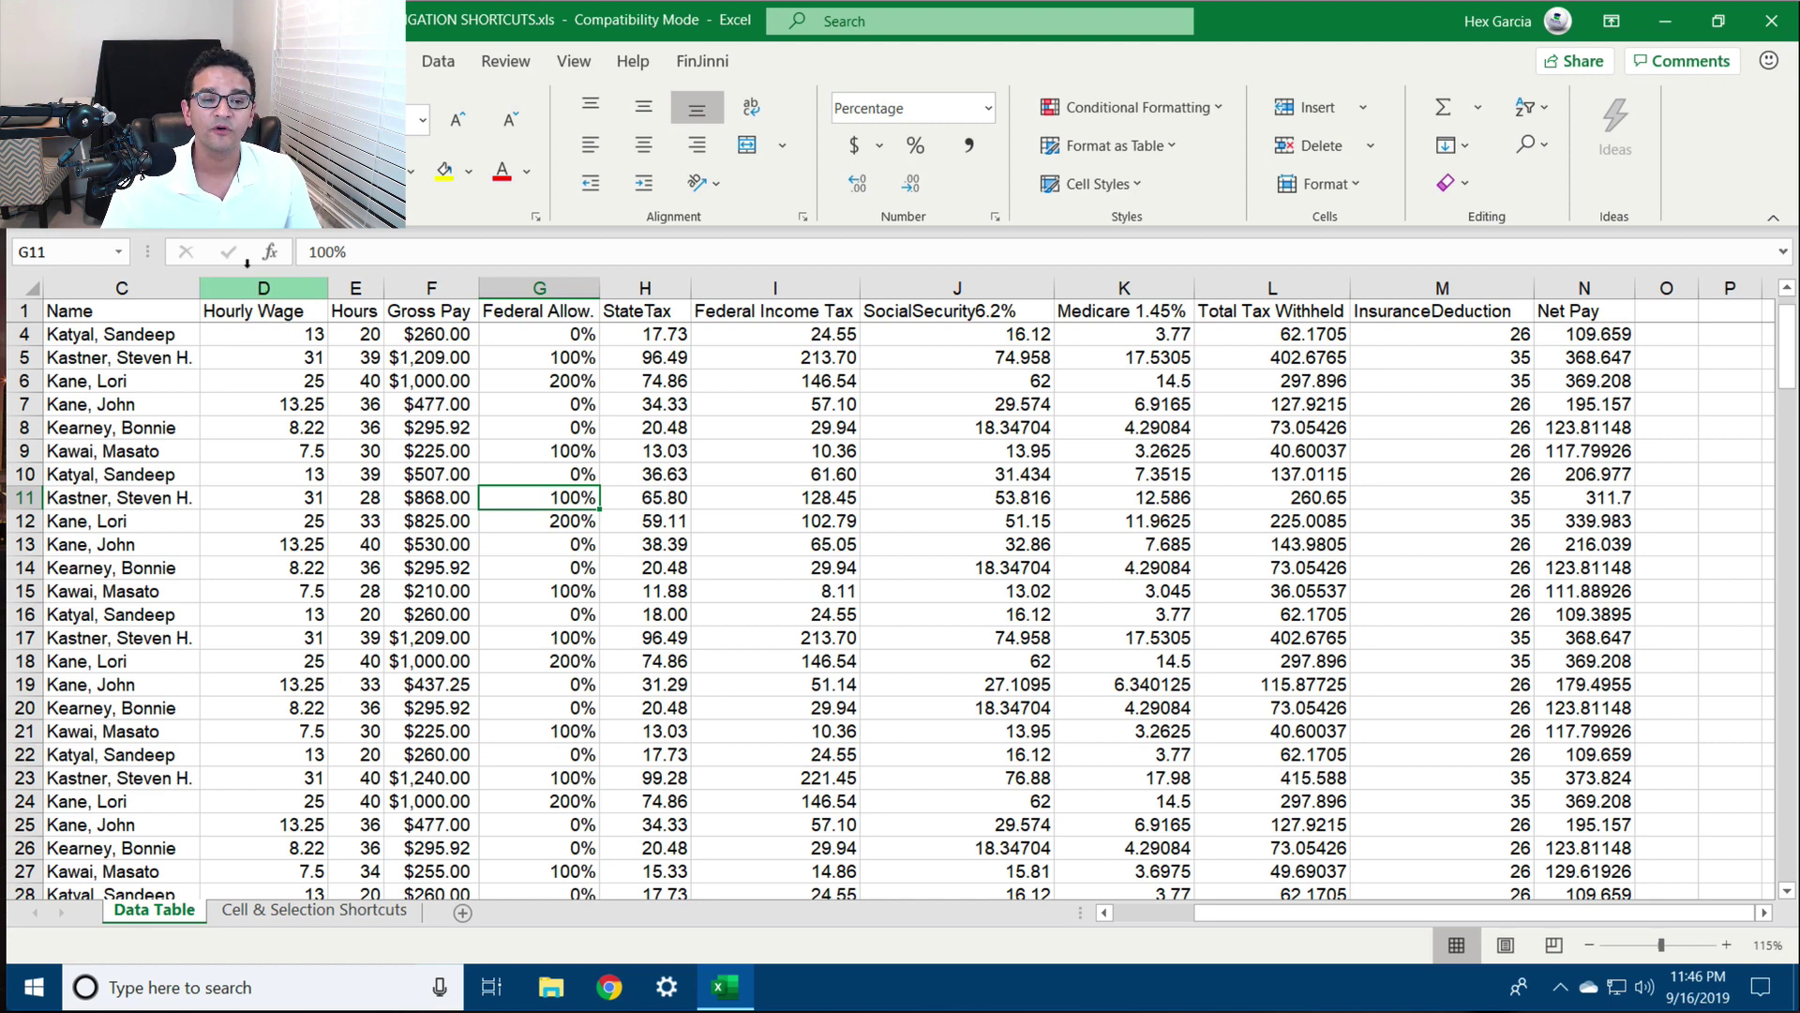
Group columns D through M, then collapse and expand the group
left_click_drag(243, 263, 1401, 266)
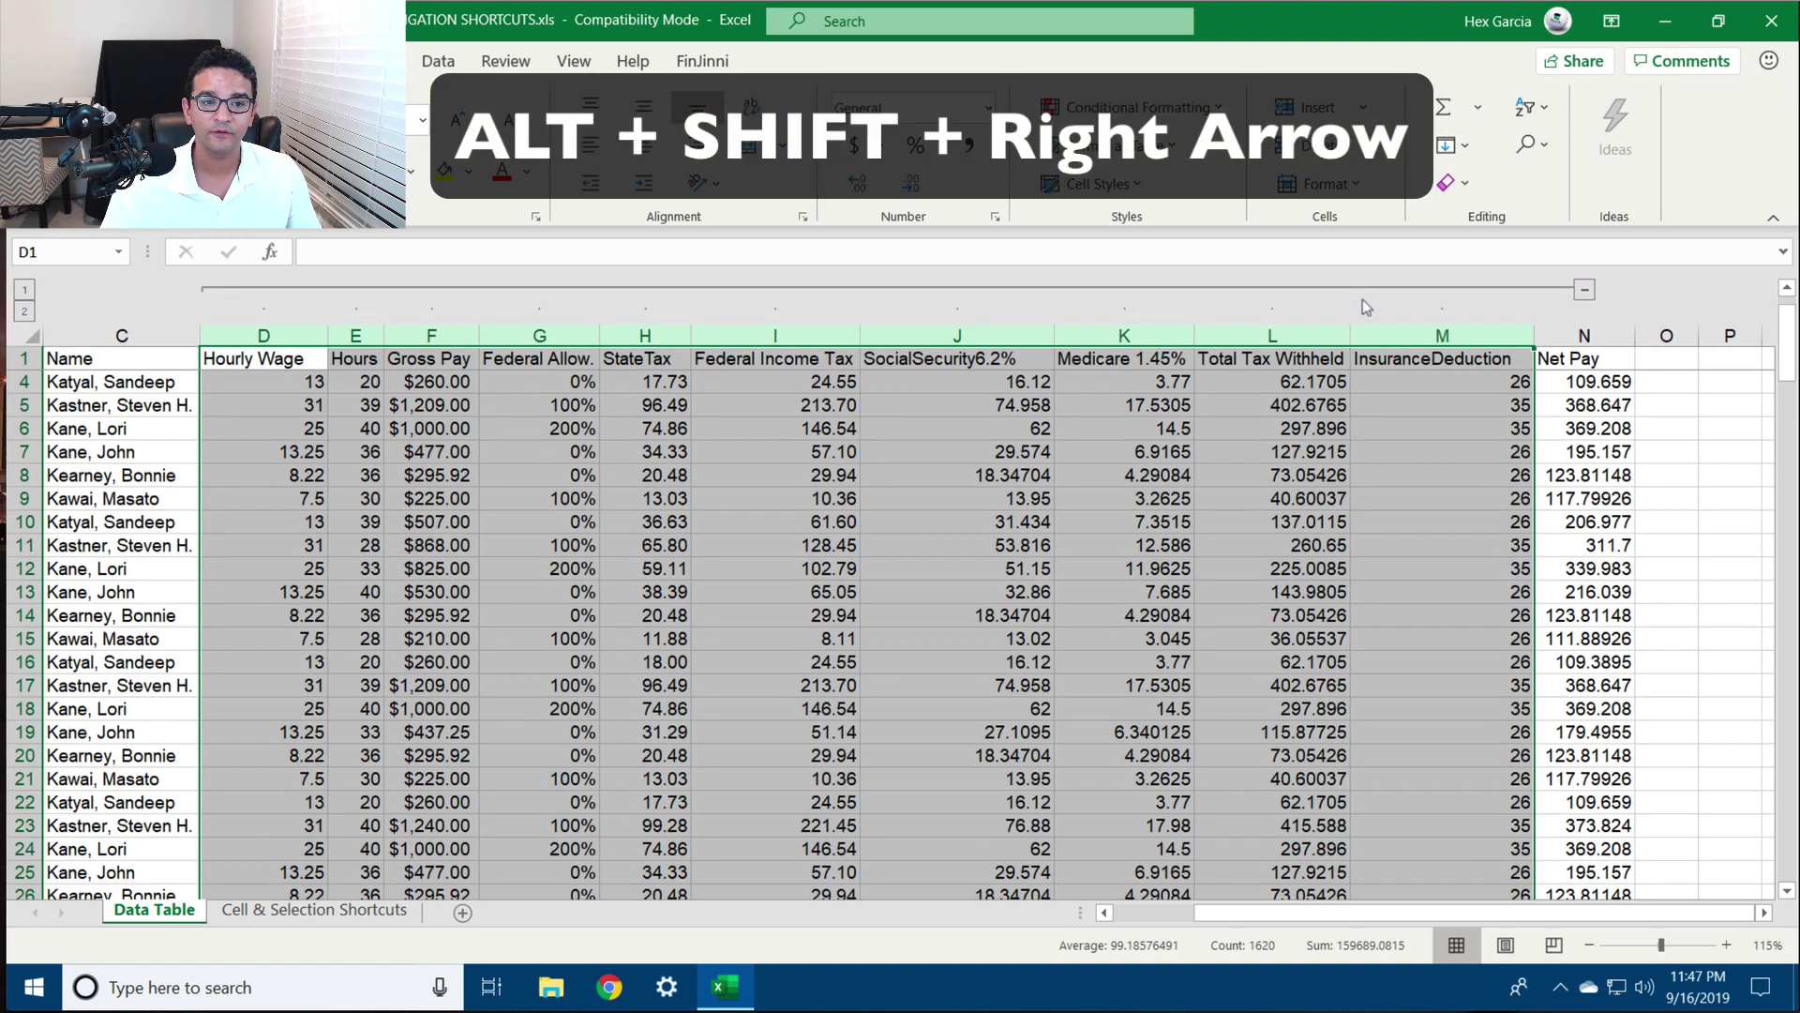
left_click(1584, 292)
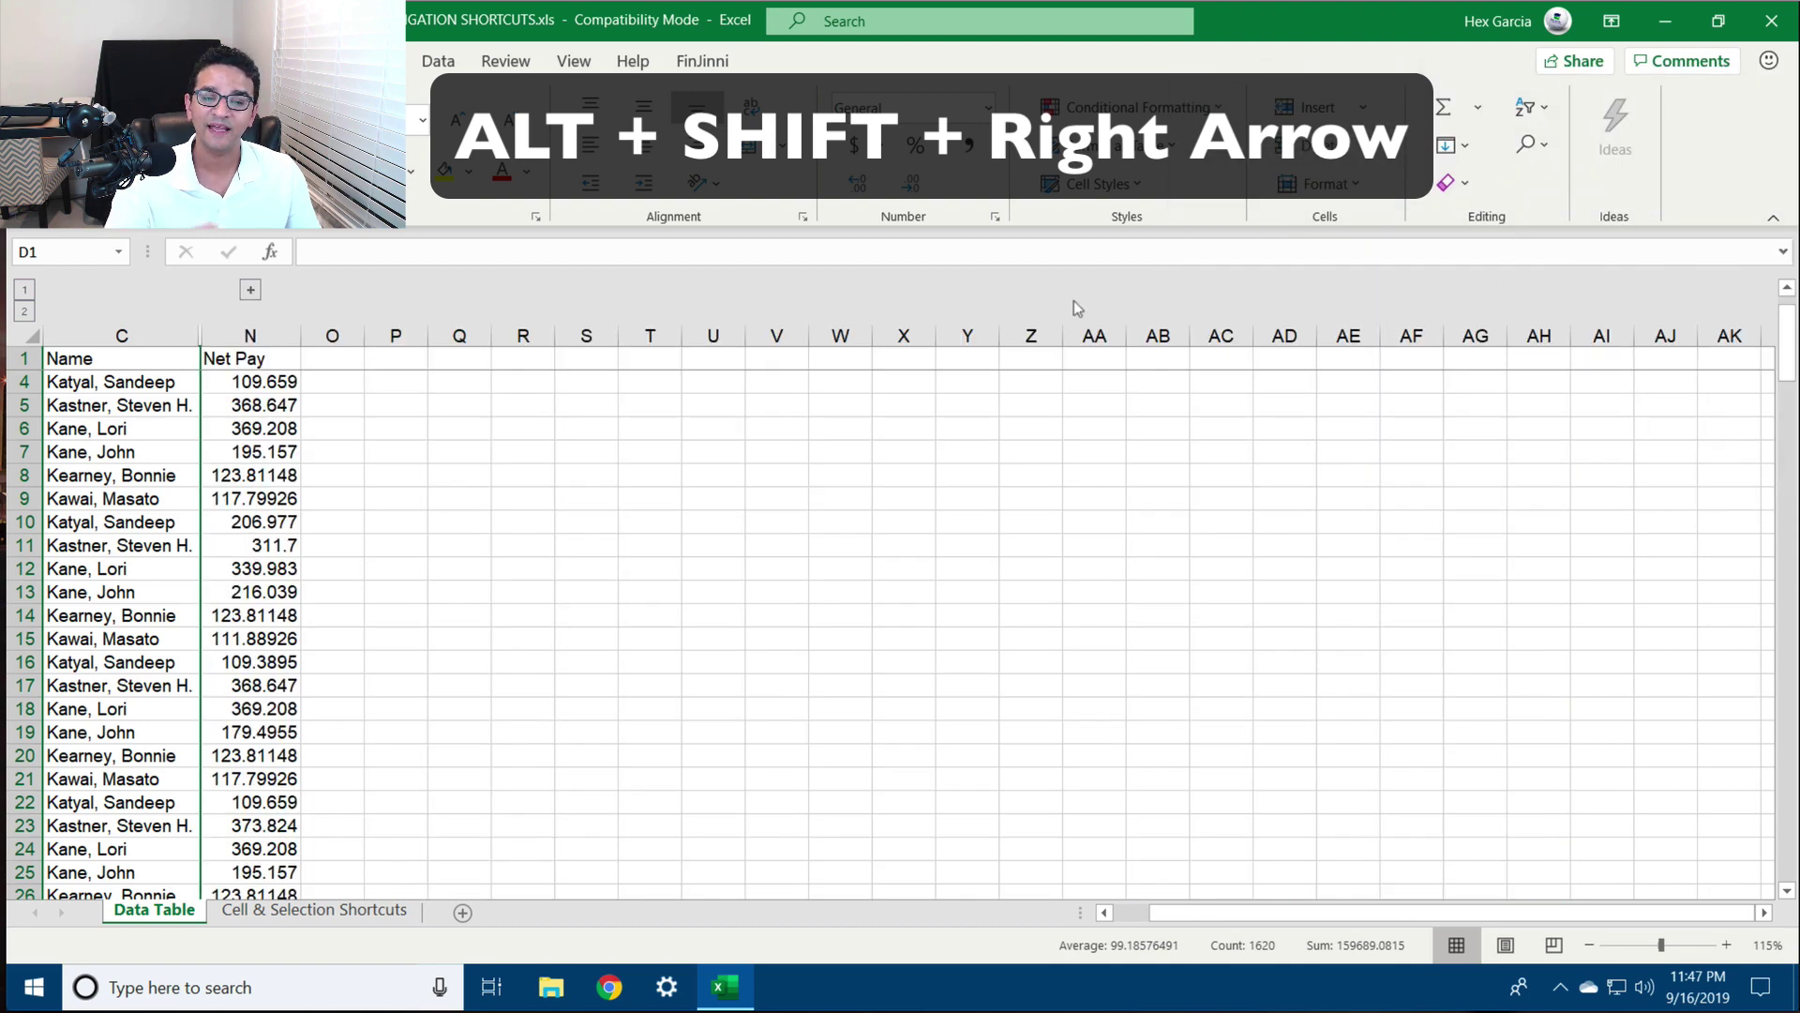
left_click(250, 297)
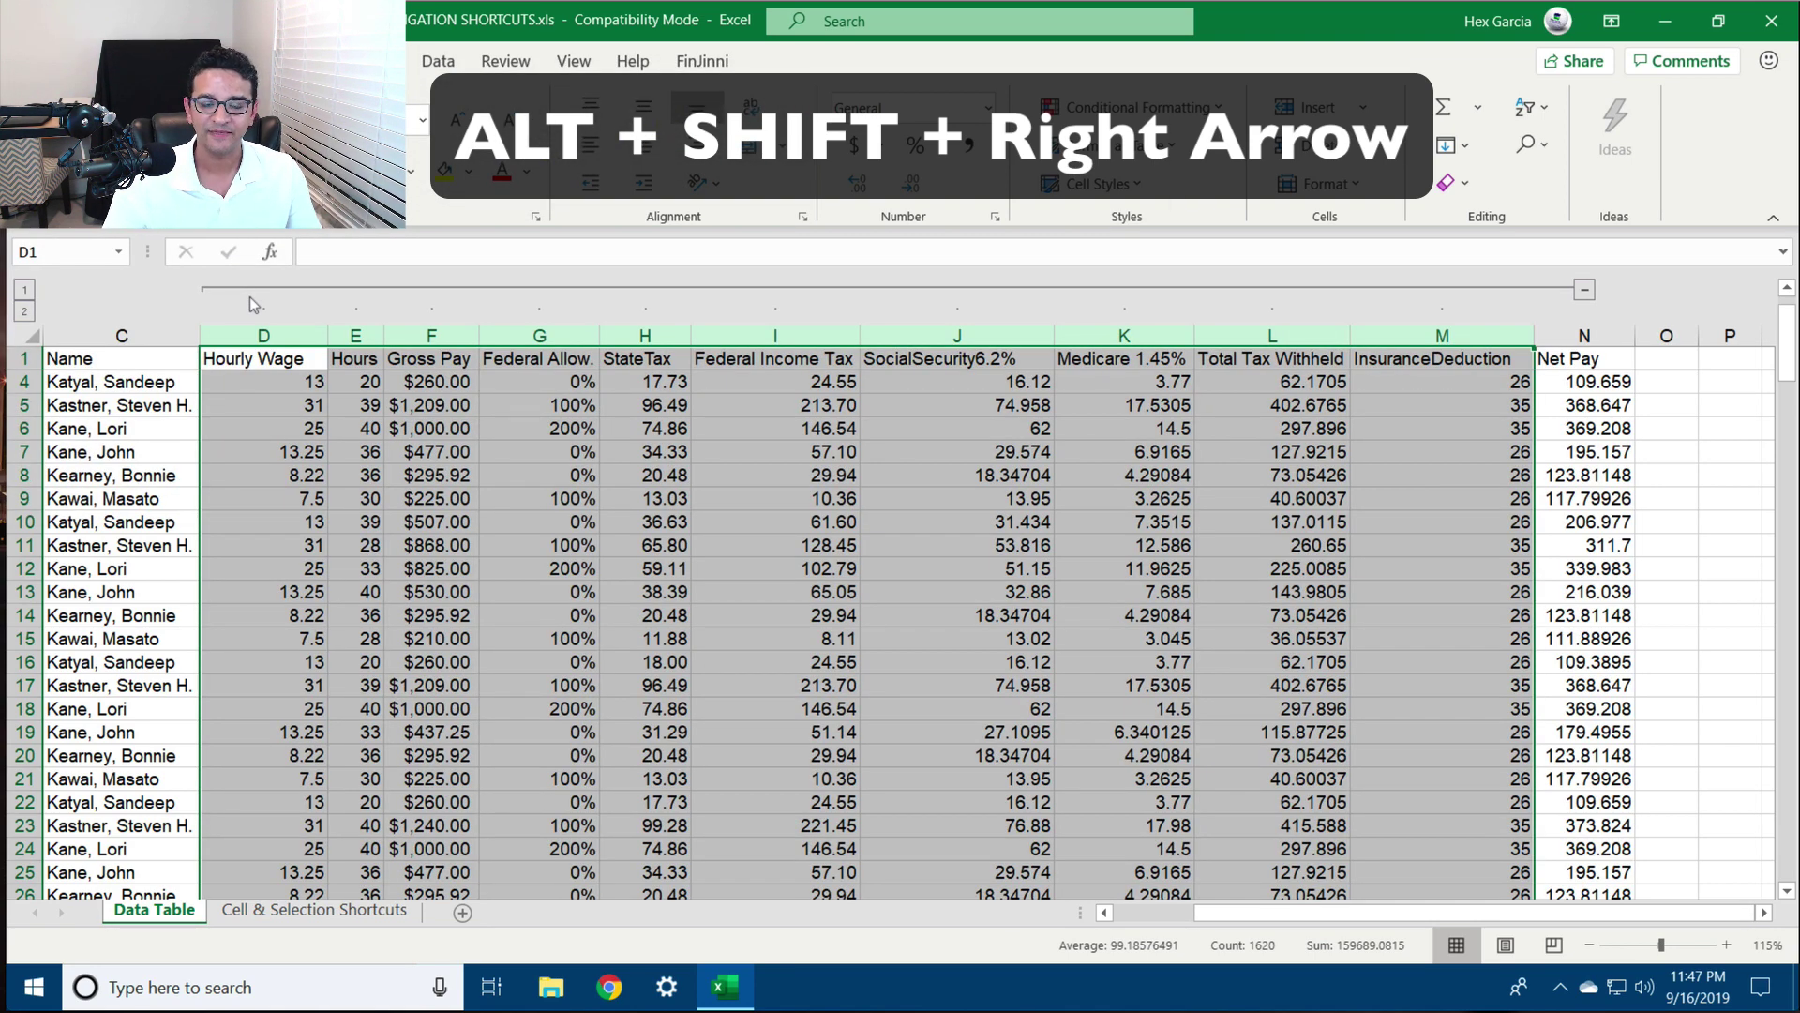
Add a nested group for columns G through L, from Federal Allow. to Total Tax Withheld, inside the existing column group
left_click_drag(549, 336, 1256, 313)
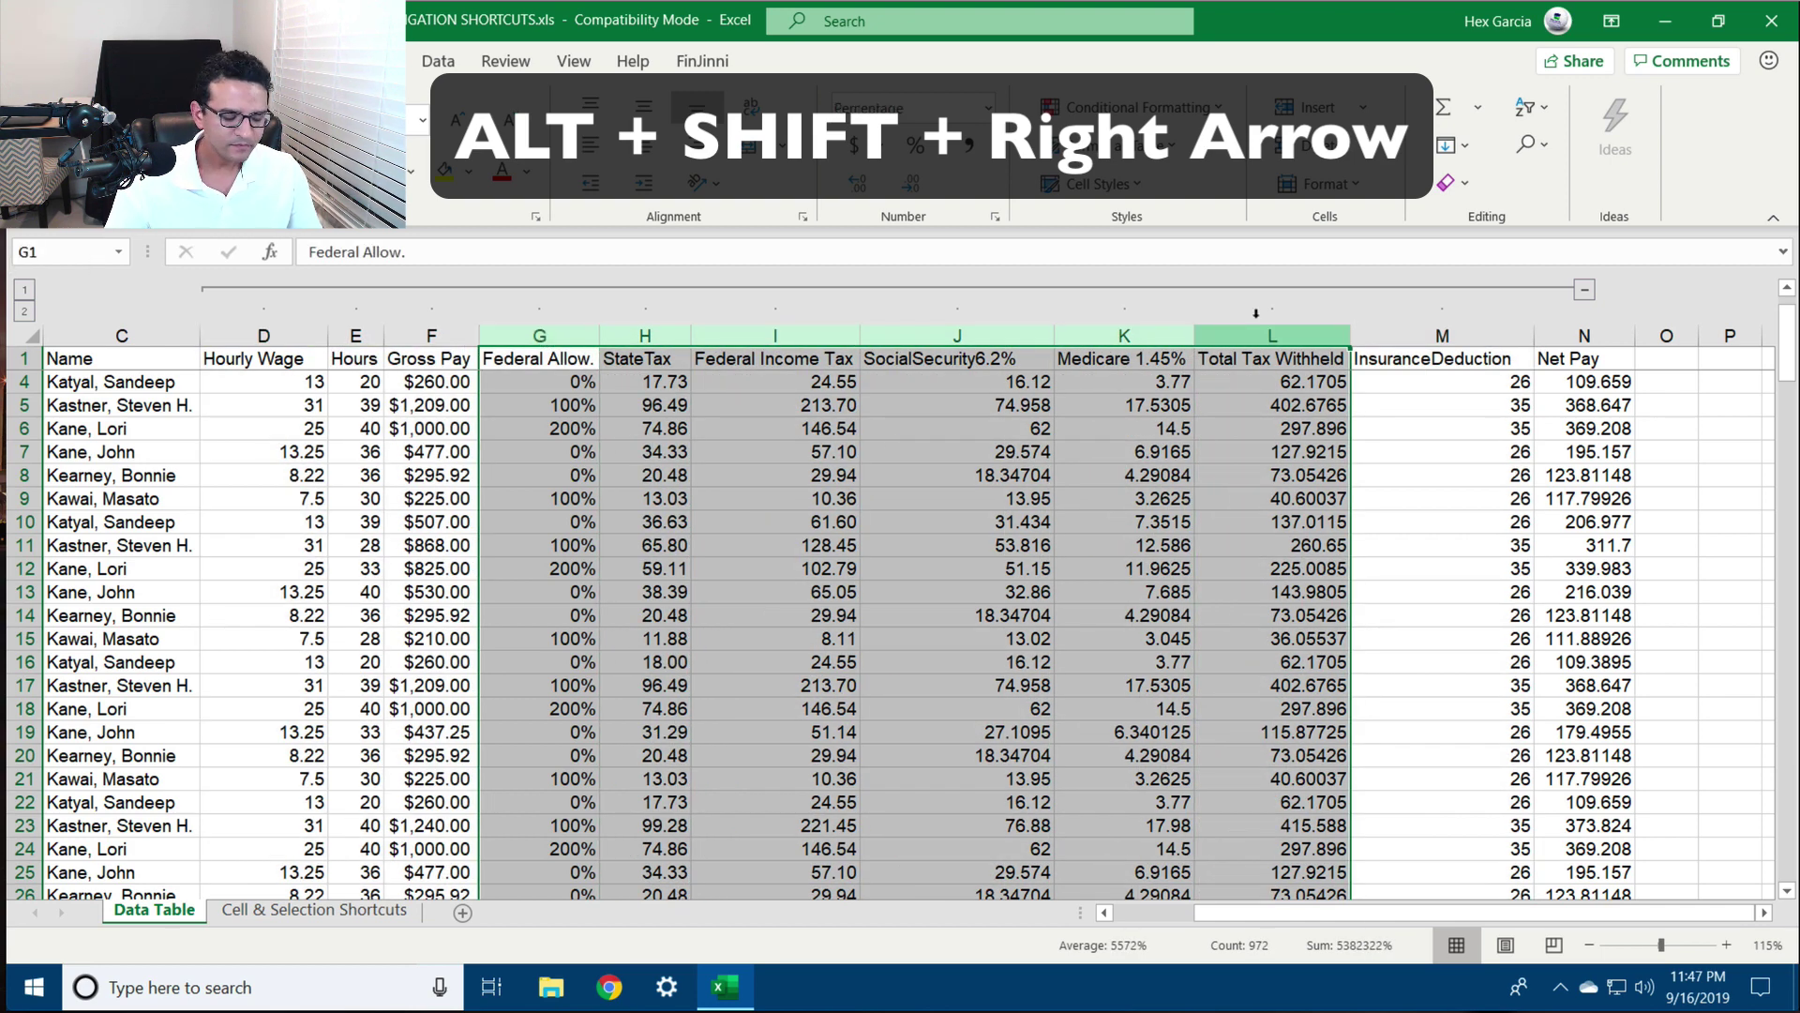
key("alt+shift+Right")
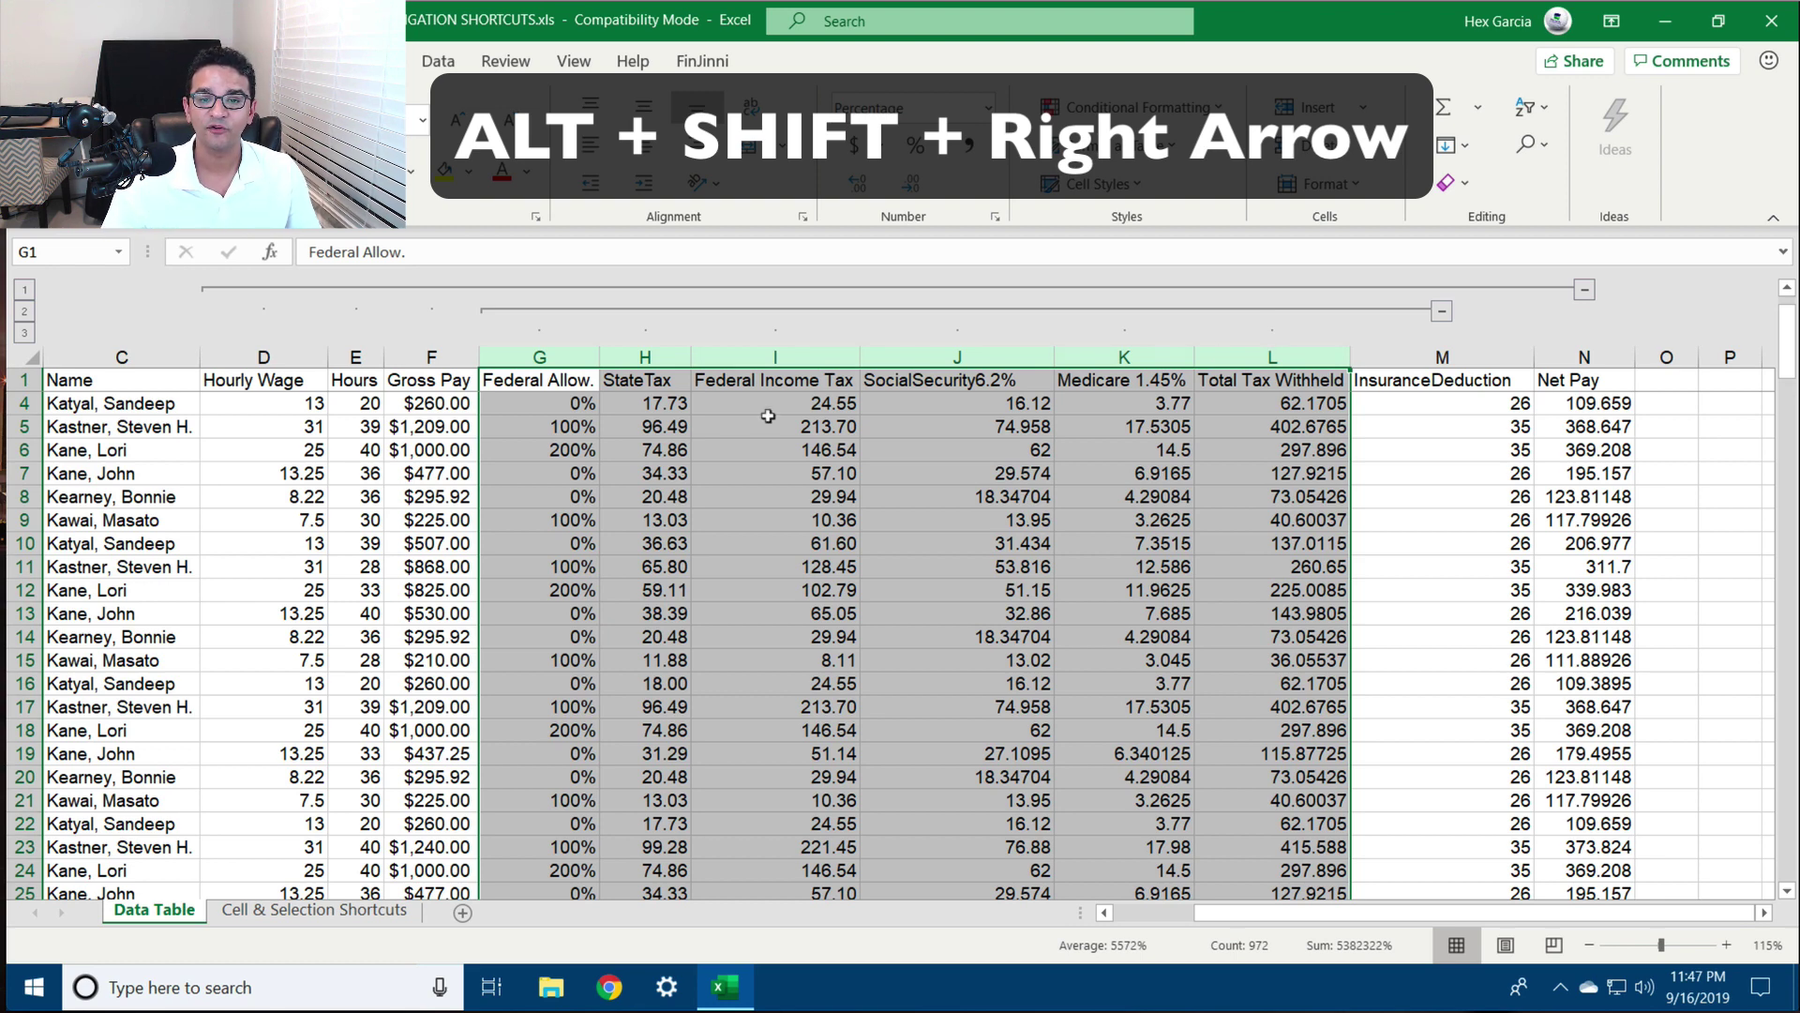
Add a third-level group for columns I through K, collapse the outline to level 1 and expand it to all levels
left_click_drag(776, 357, 1074, 333)
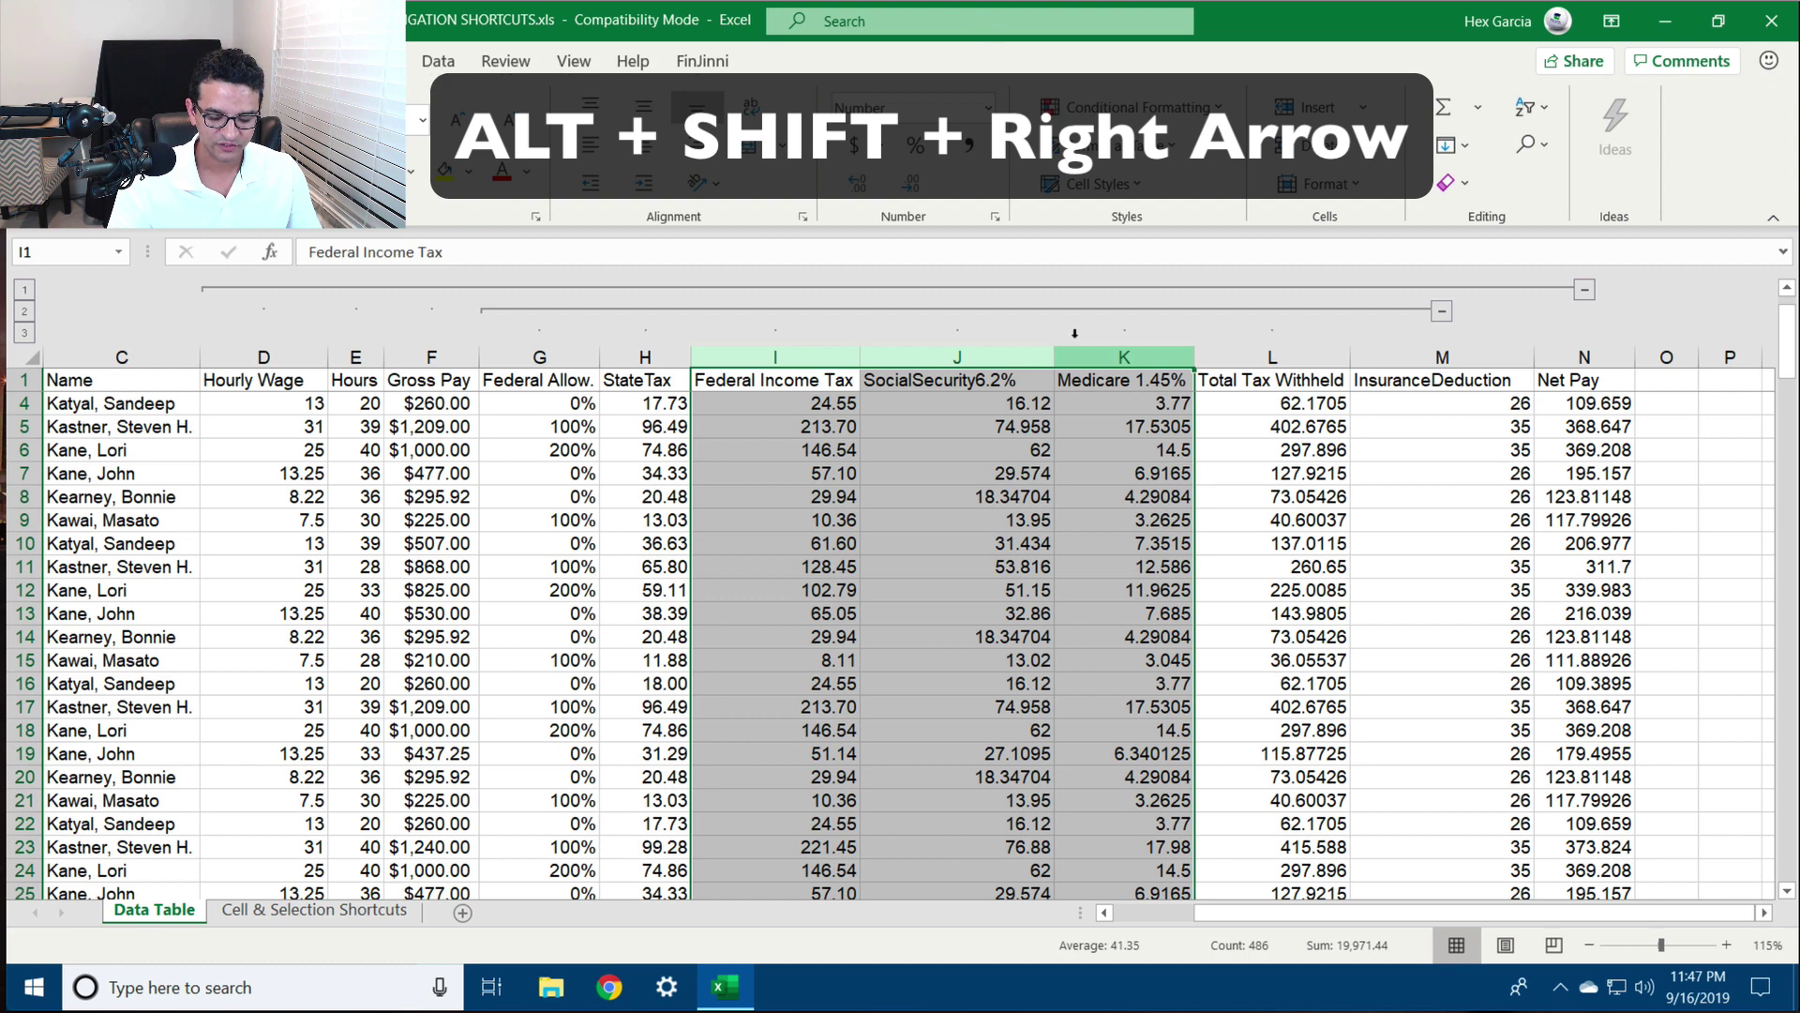
key("alt+shift+Right")
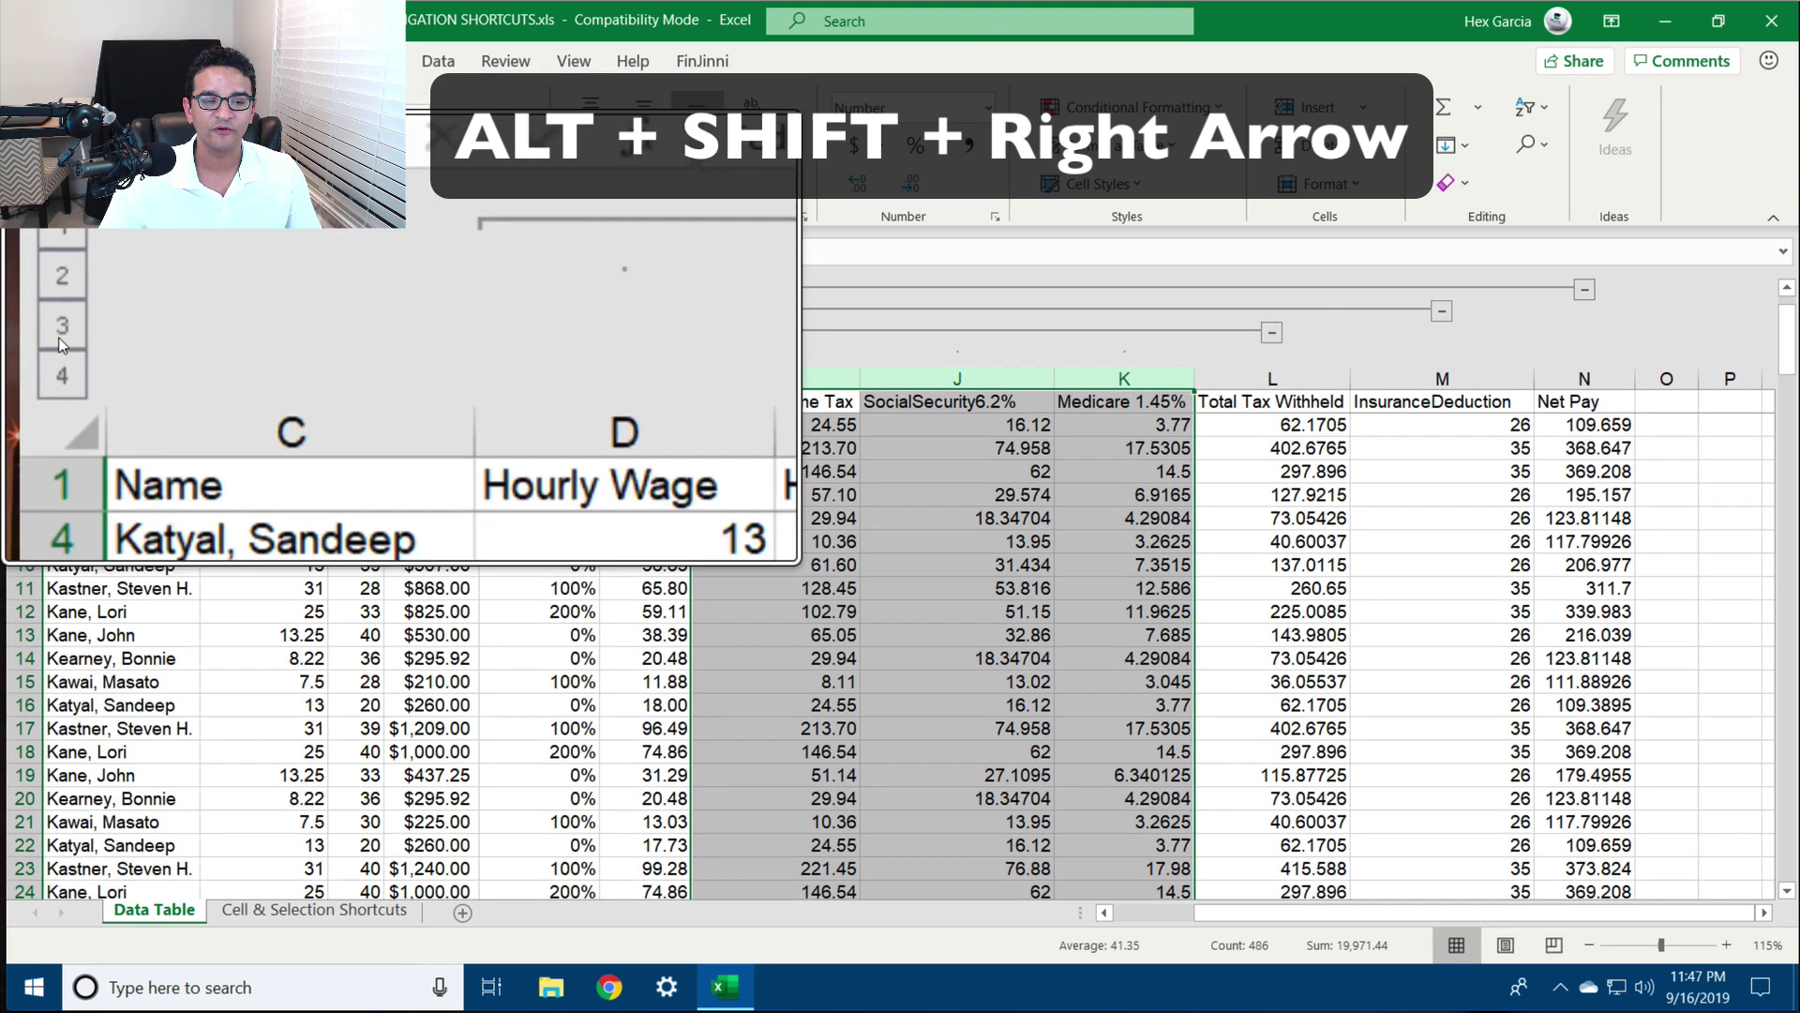
left_click(25, 292)
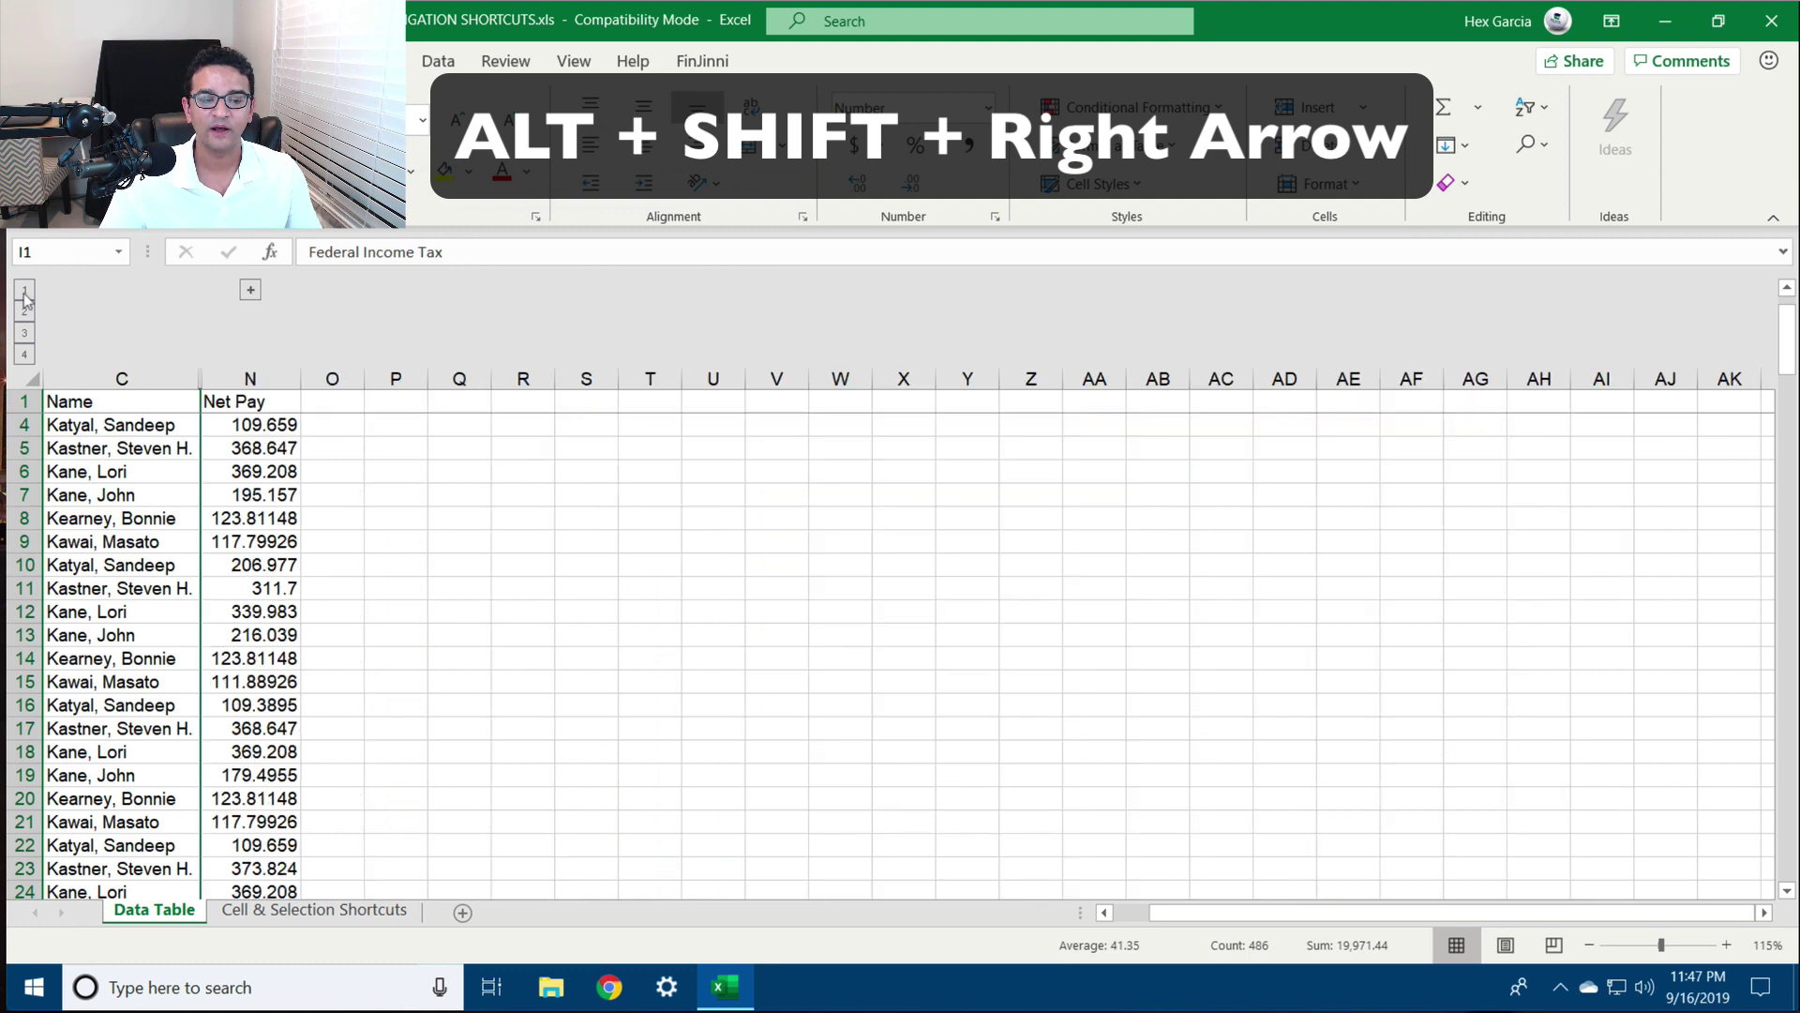
left_click(25, 356)
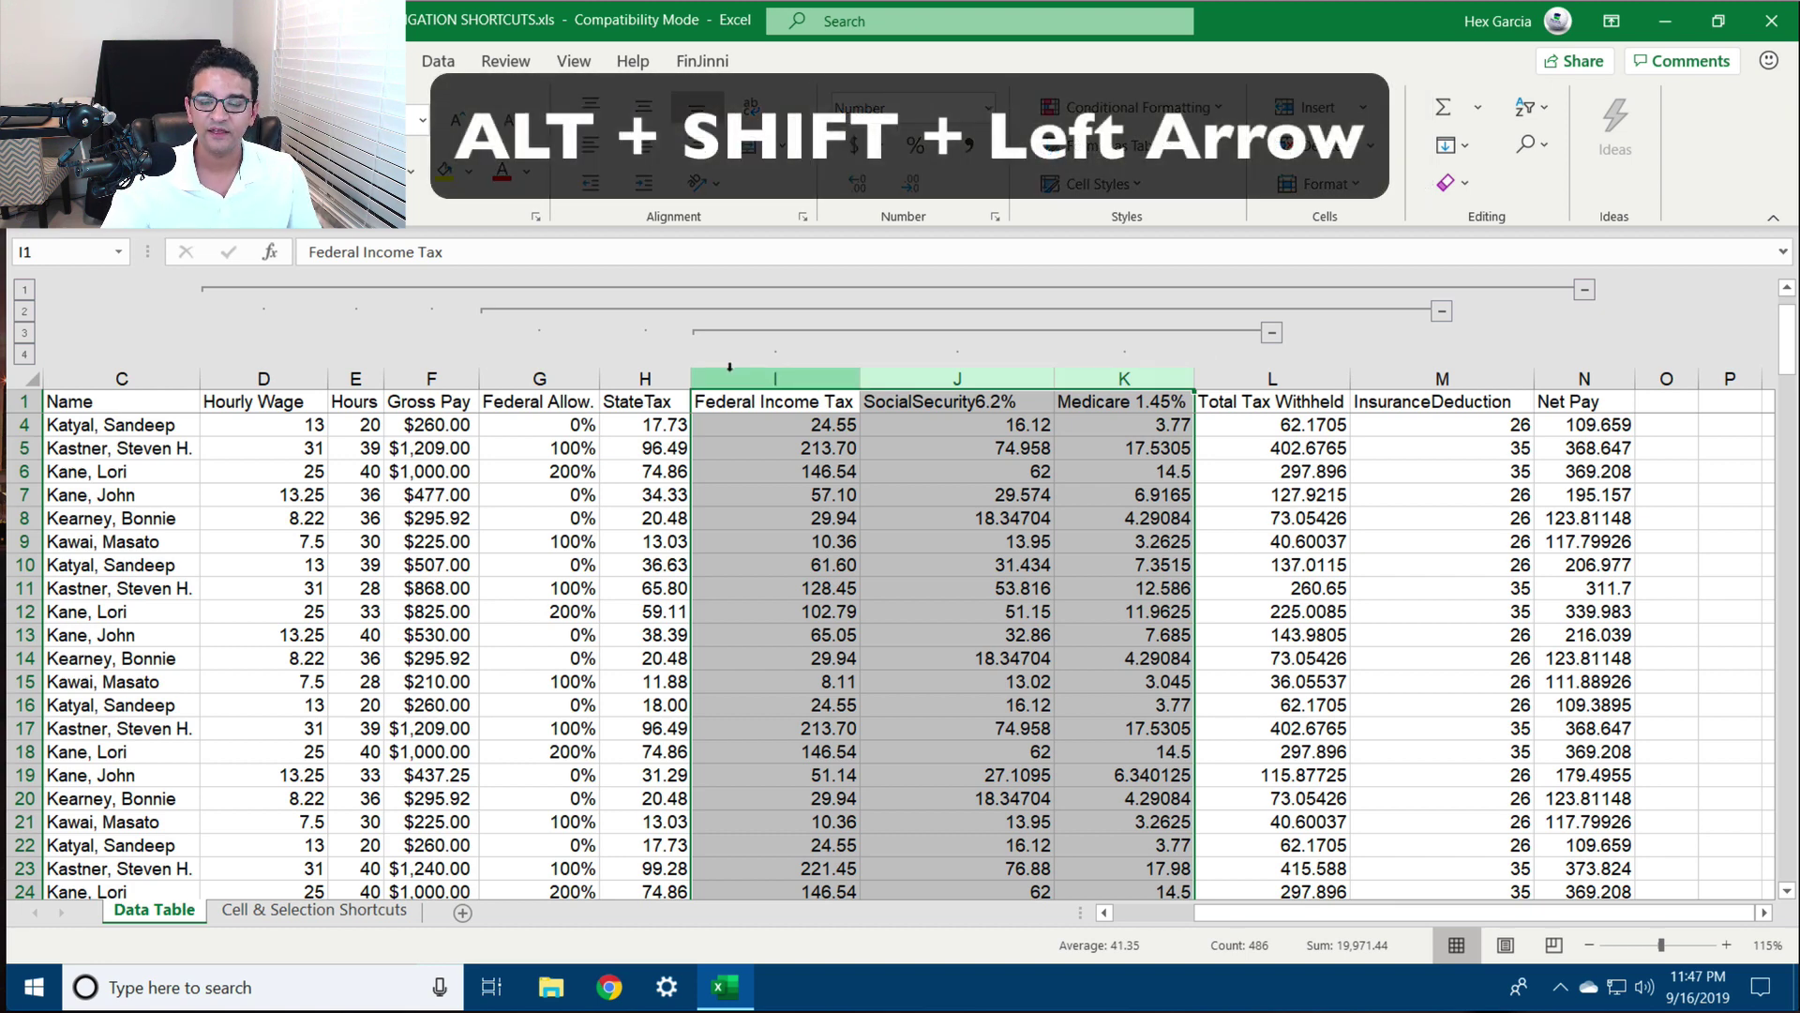
Ungroup the nested column groups I through K, G through L, and D through M
key("alt+shift+Left")
left_click_drag(522, 360, 1301, 334)
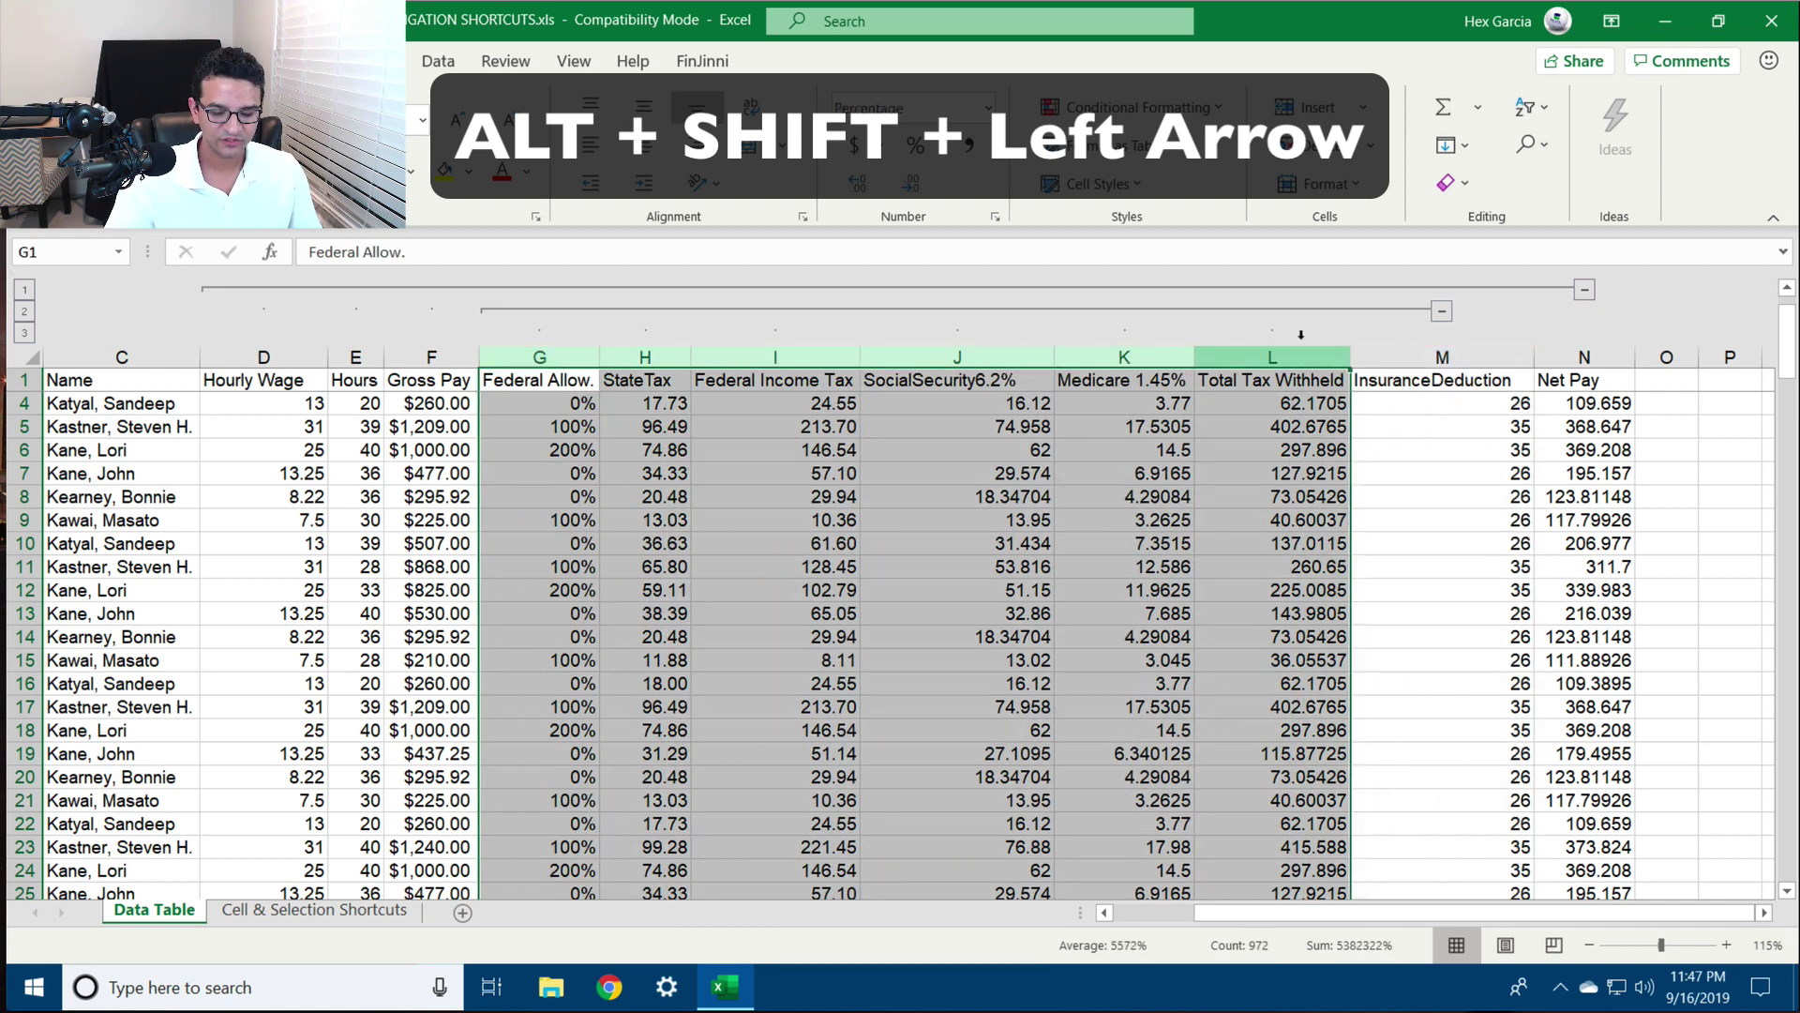
key("alt+shift+Left")
left_click_drag(267, 335, 1392, 316)
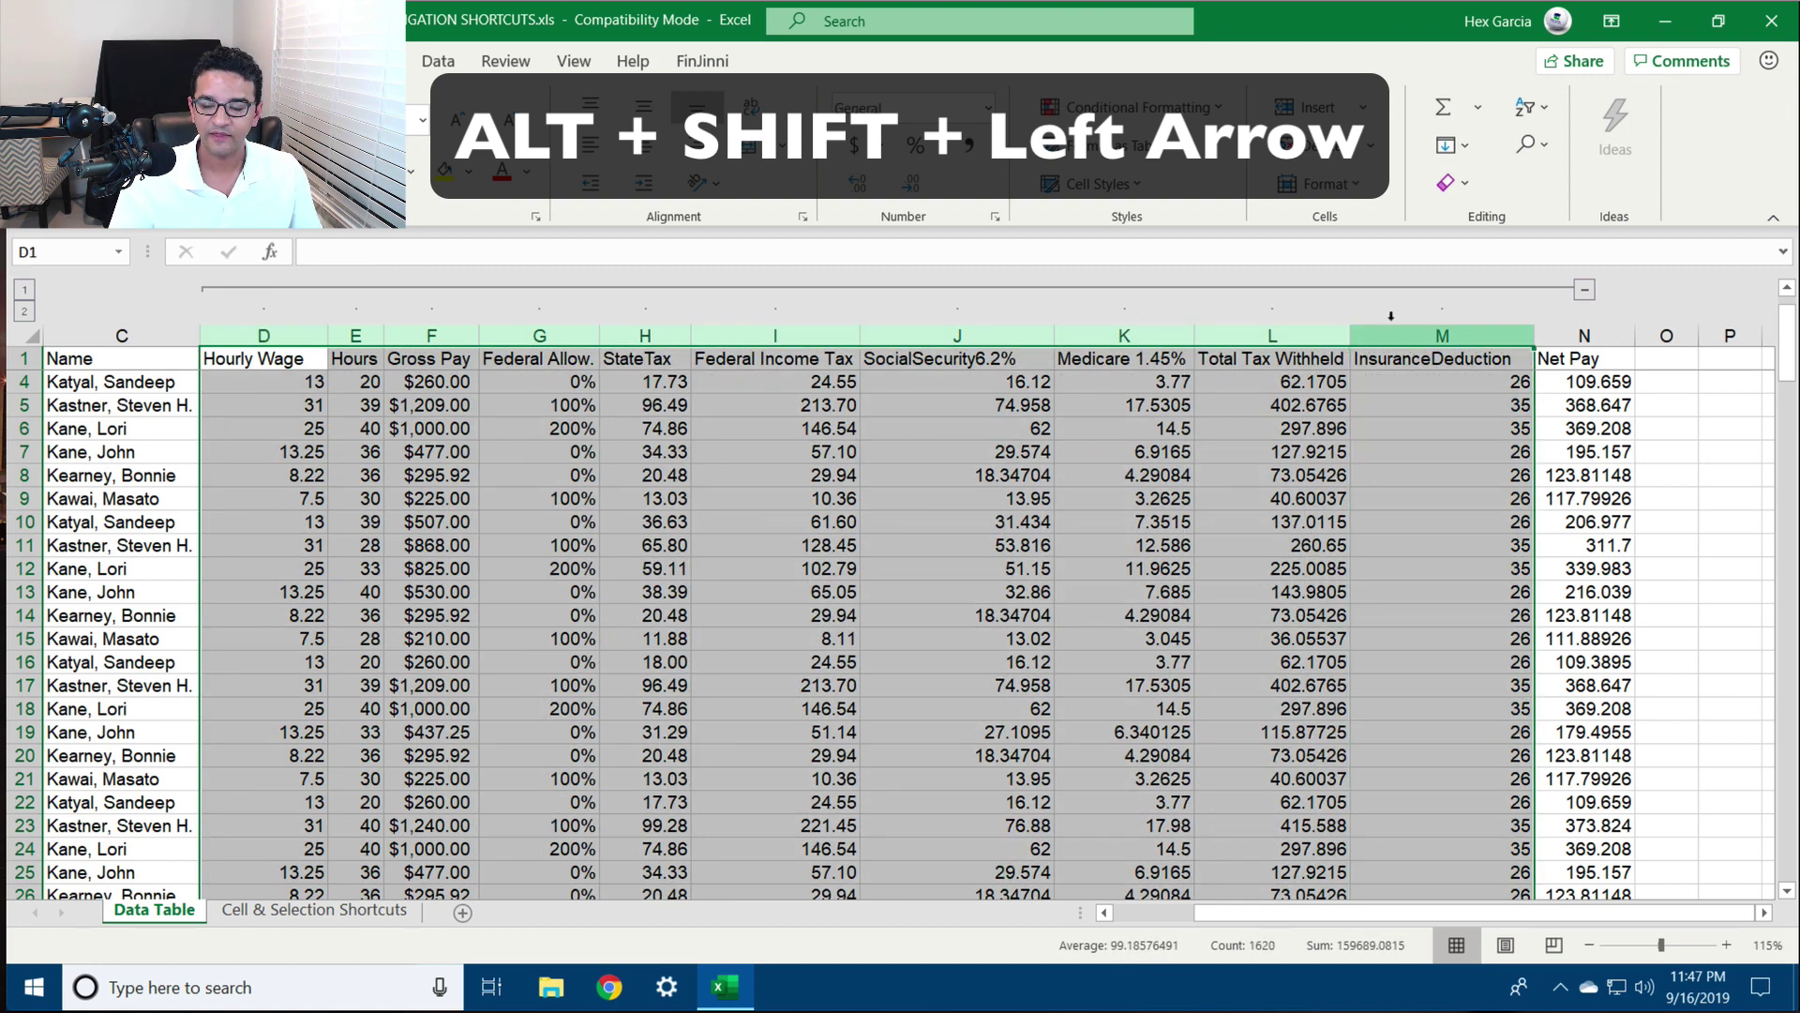
key("alt+shift+Left")
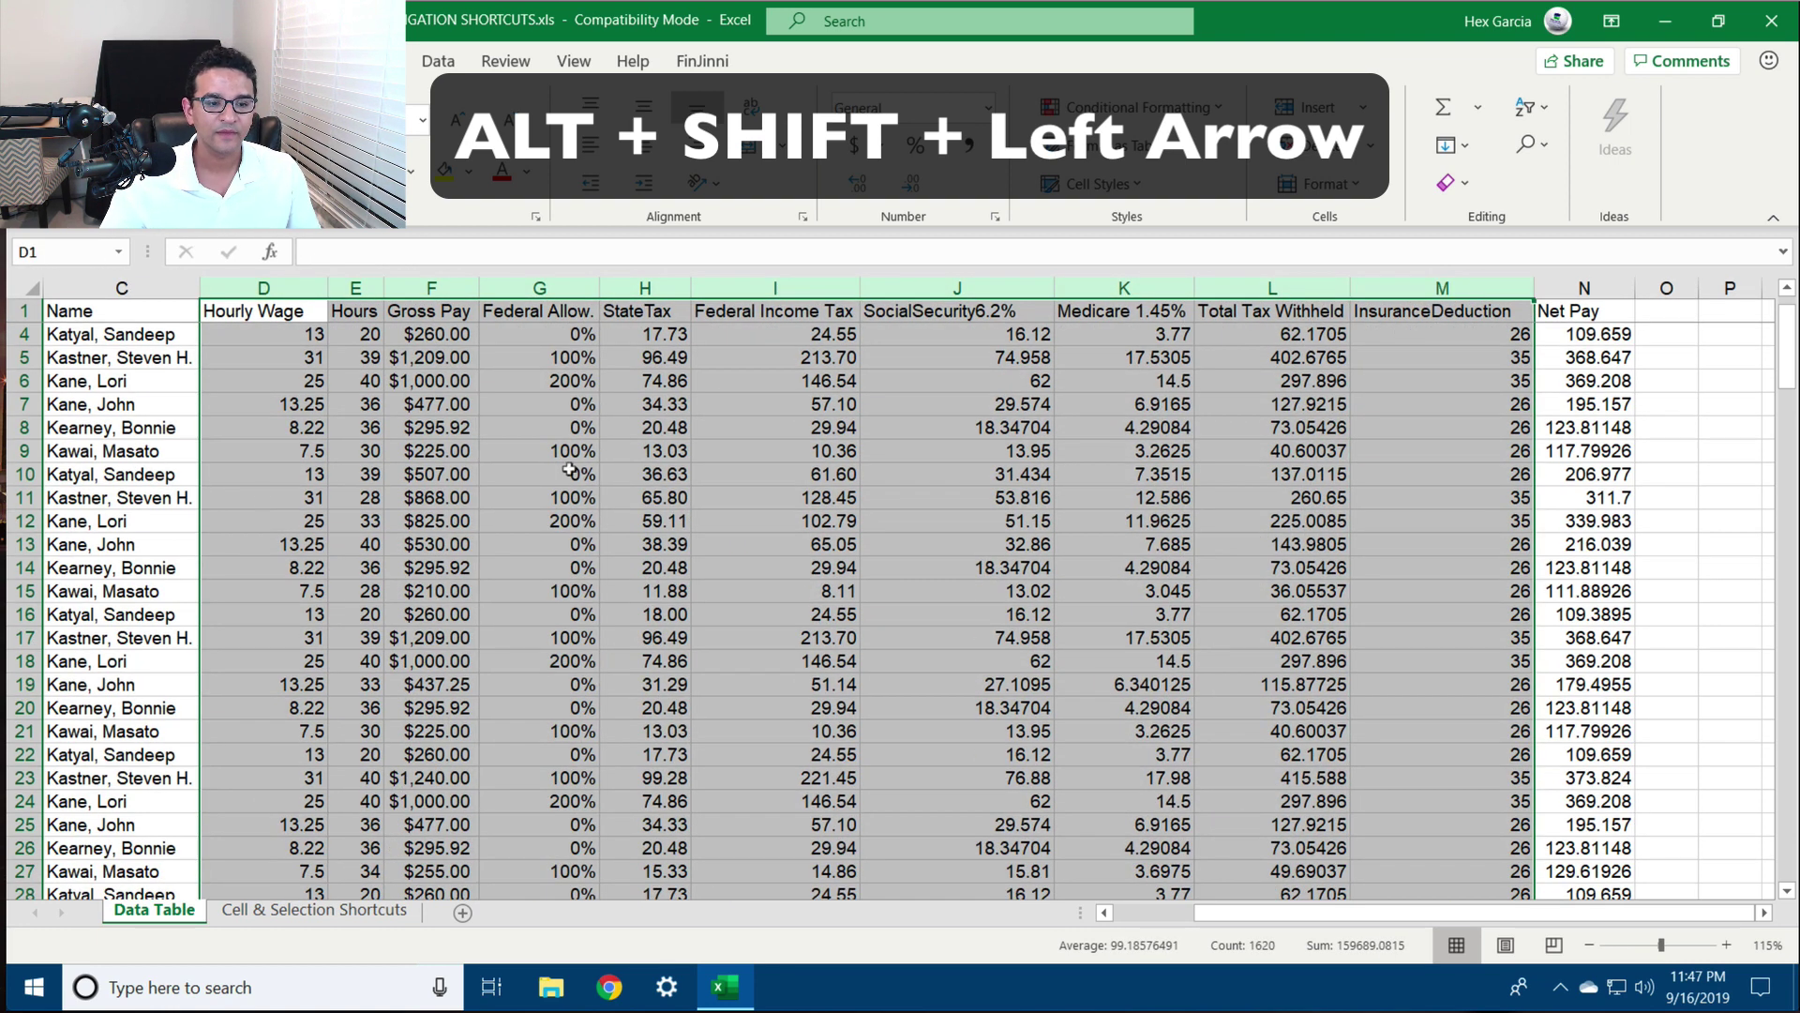
Group rows 7 through 19 of the payroll table
left_click_drag(31, 408, 26, 689)
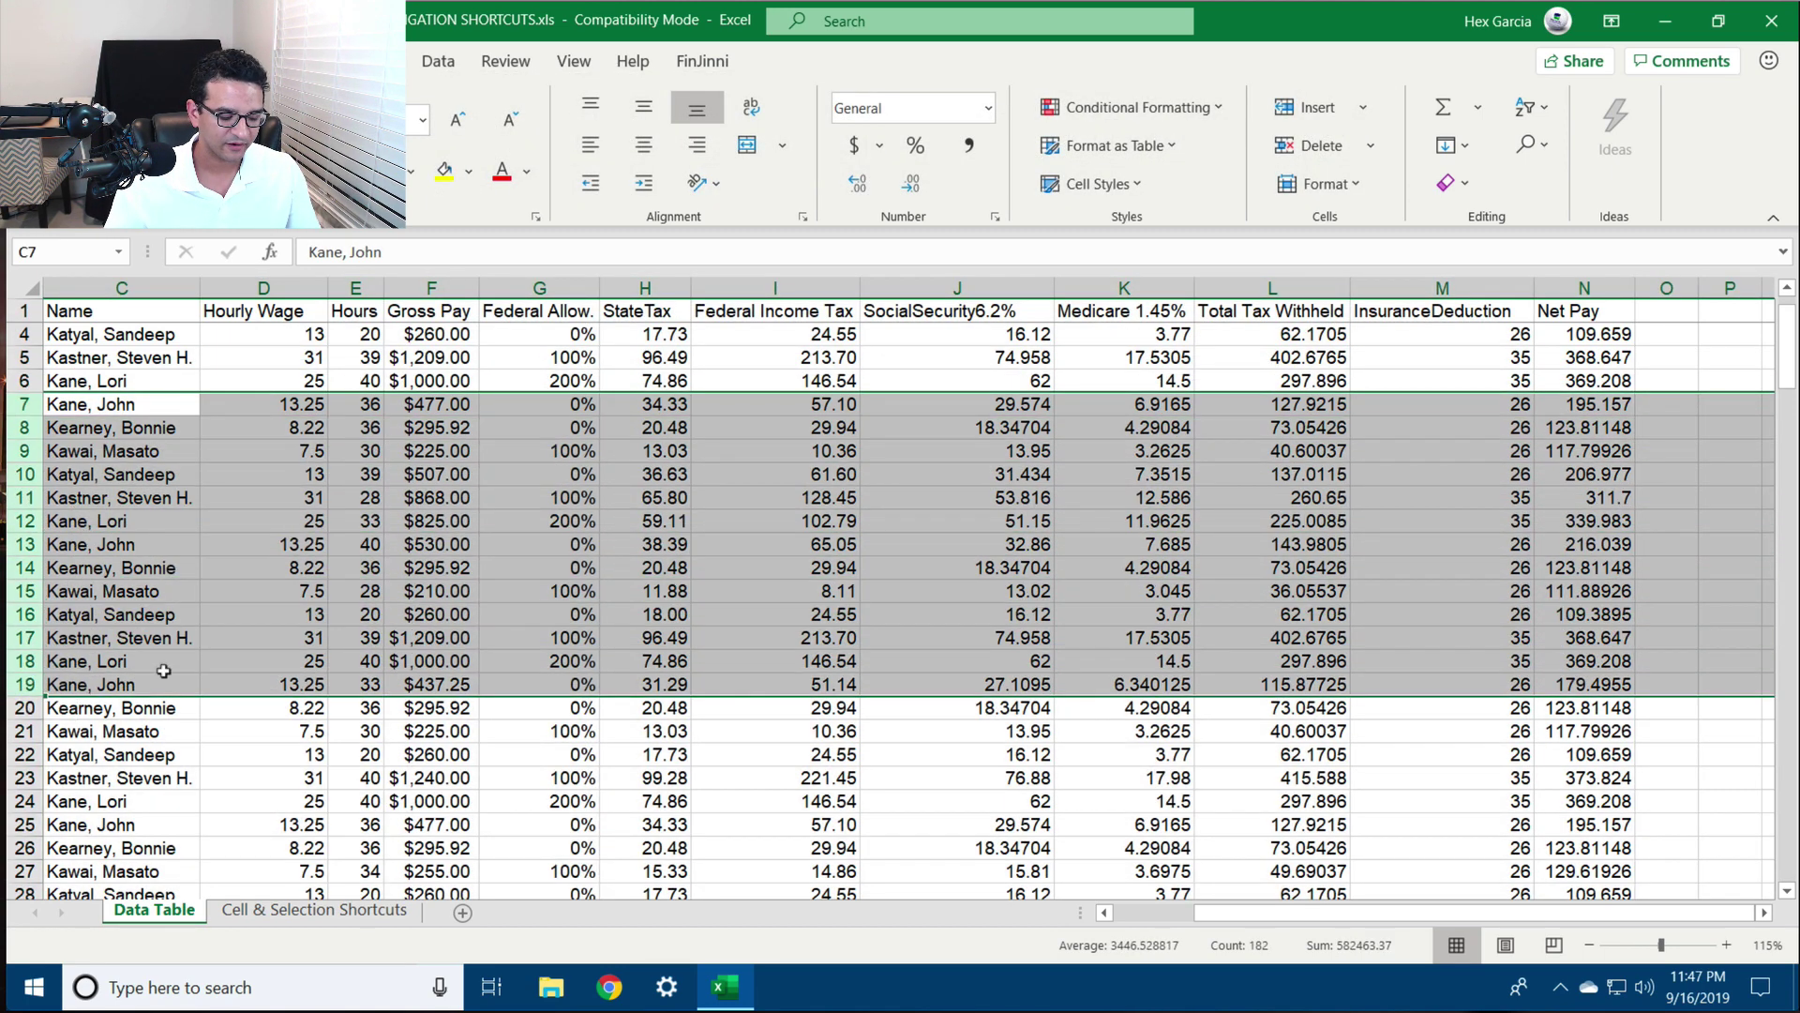
key("alt+shift+Right")
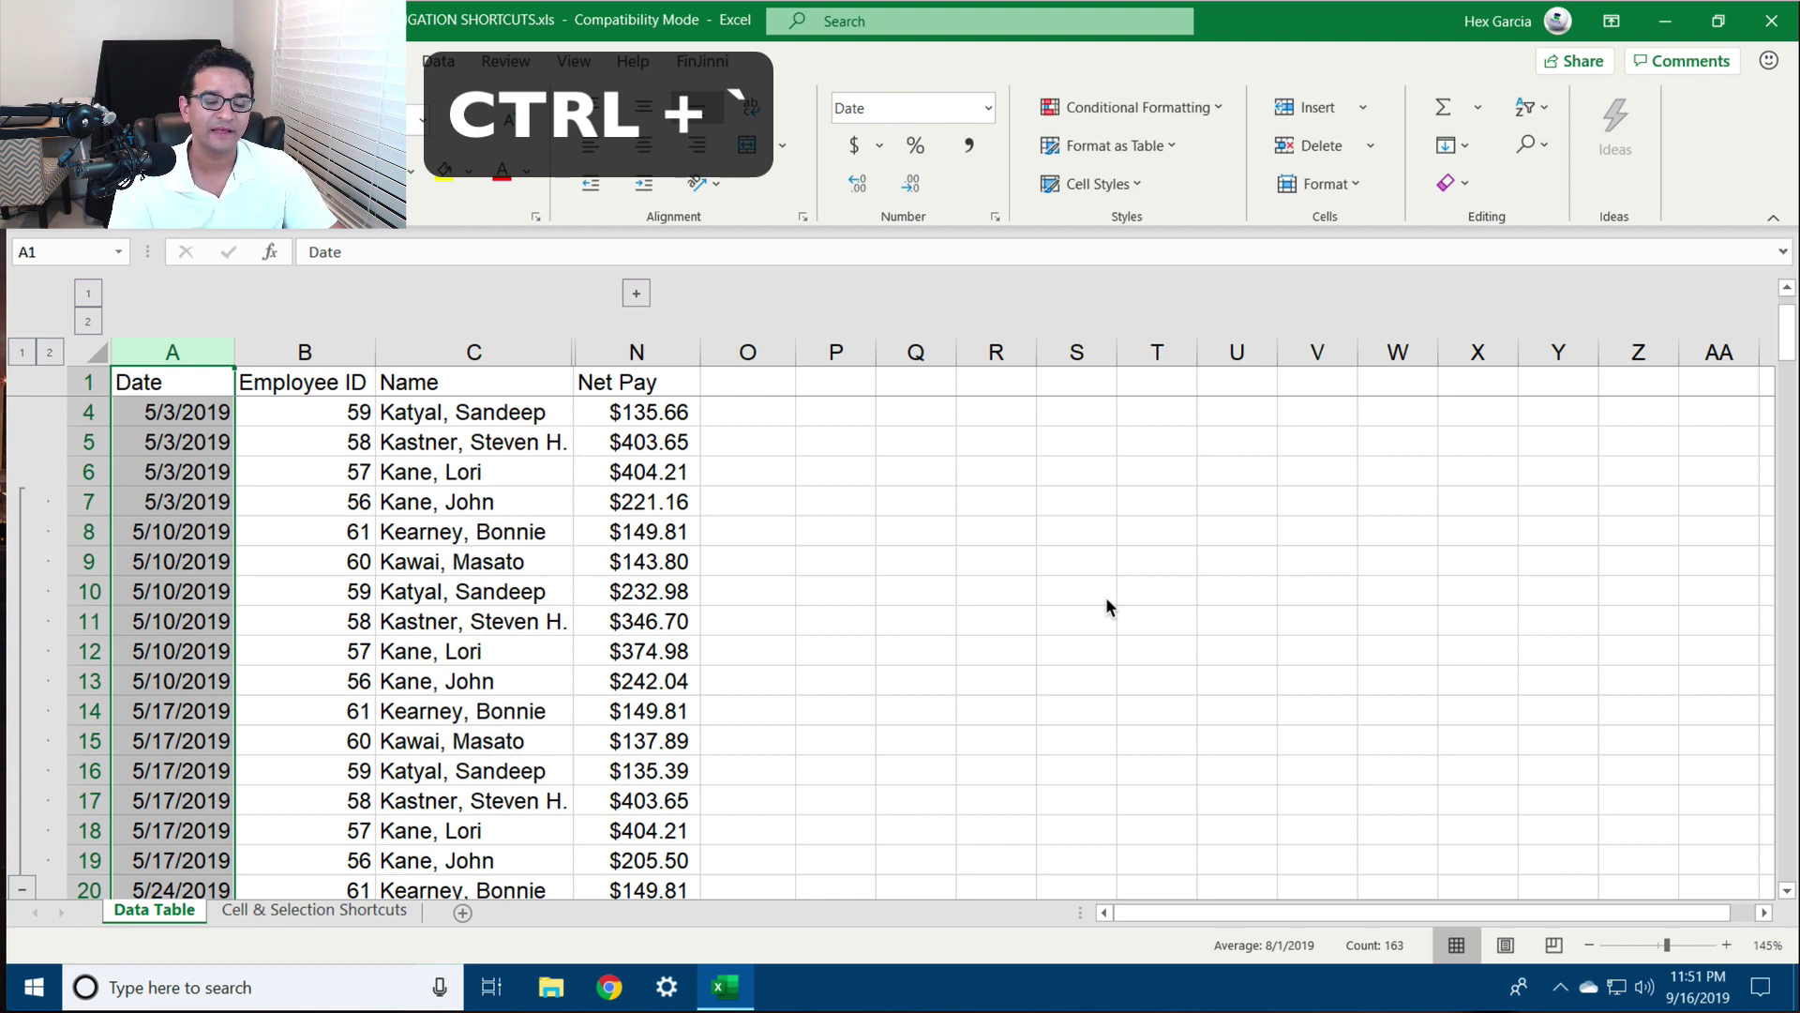
Examine the individual Net Pay formulas in cells N4 through N6
left_click(640, 412)
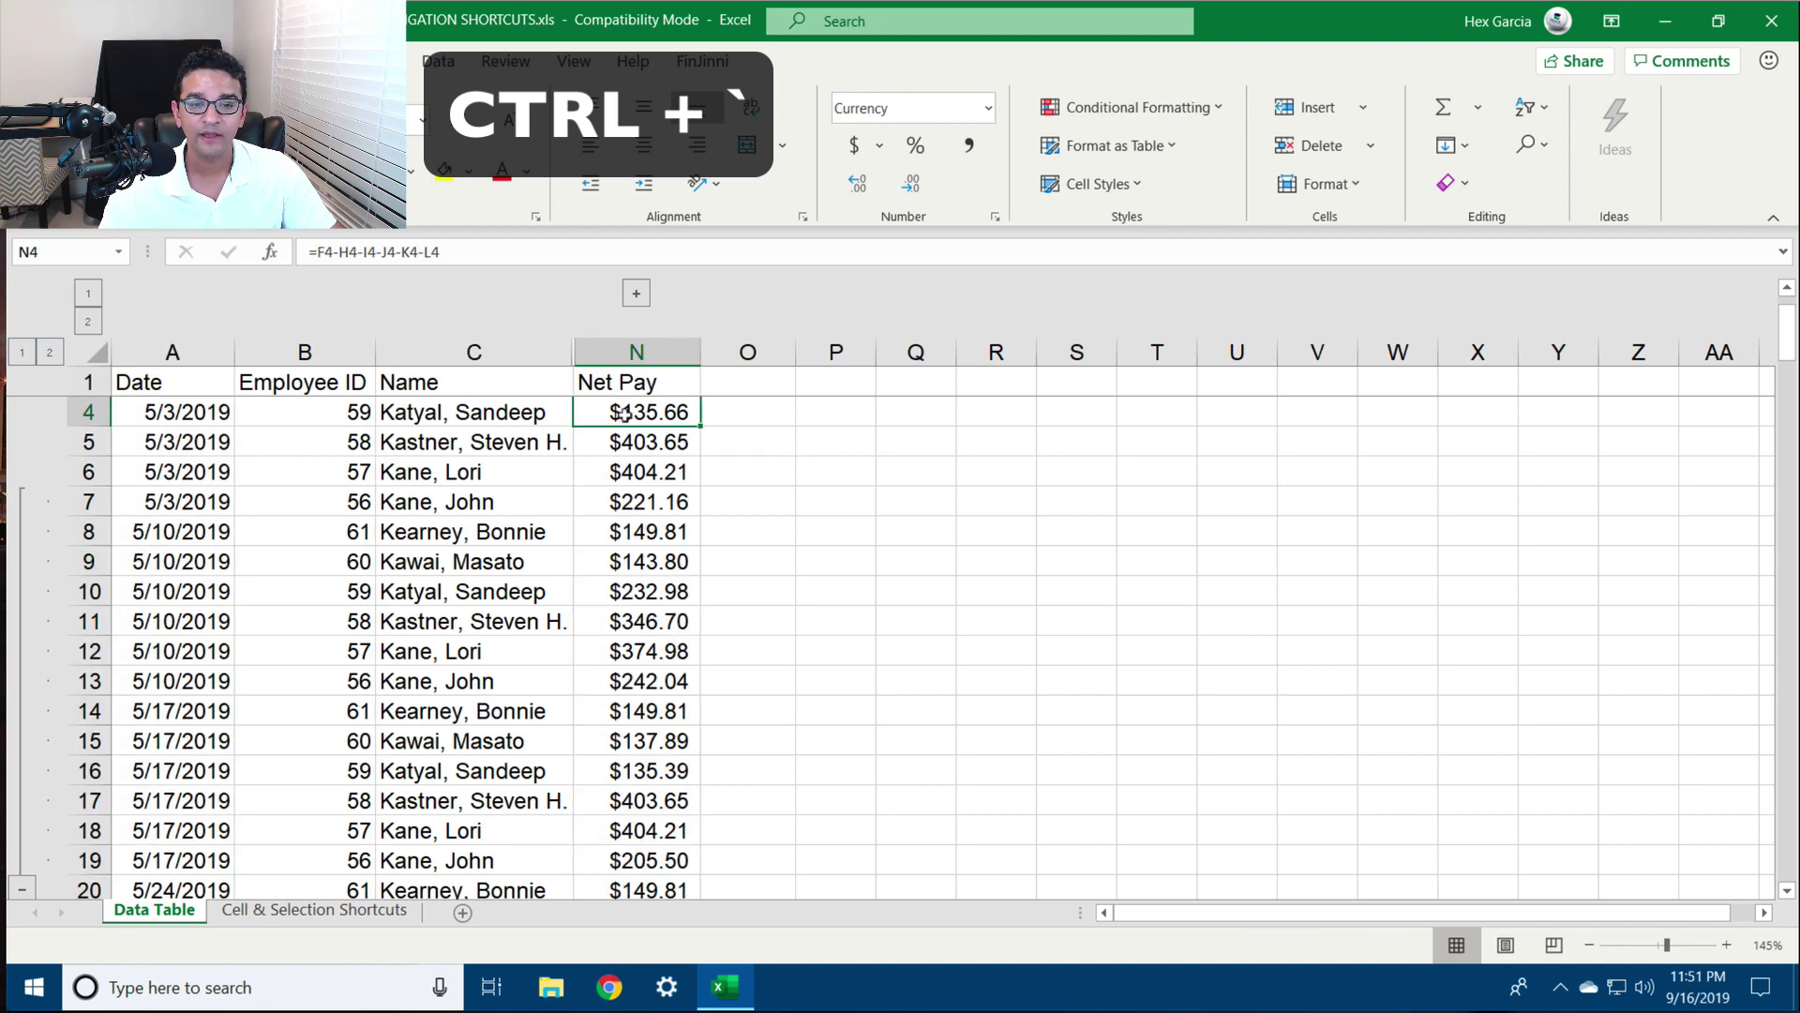
left_click(633, 441)
left_click(624, 471)
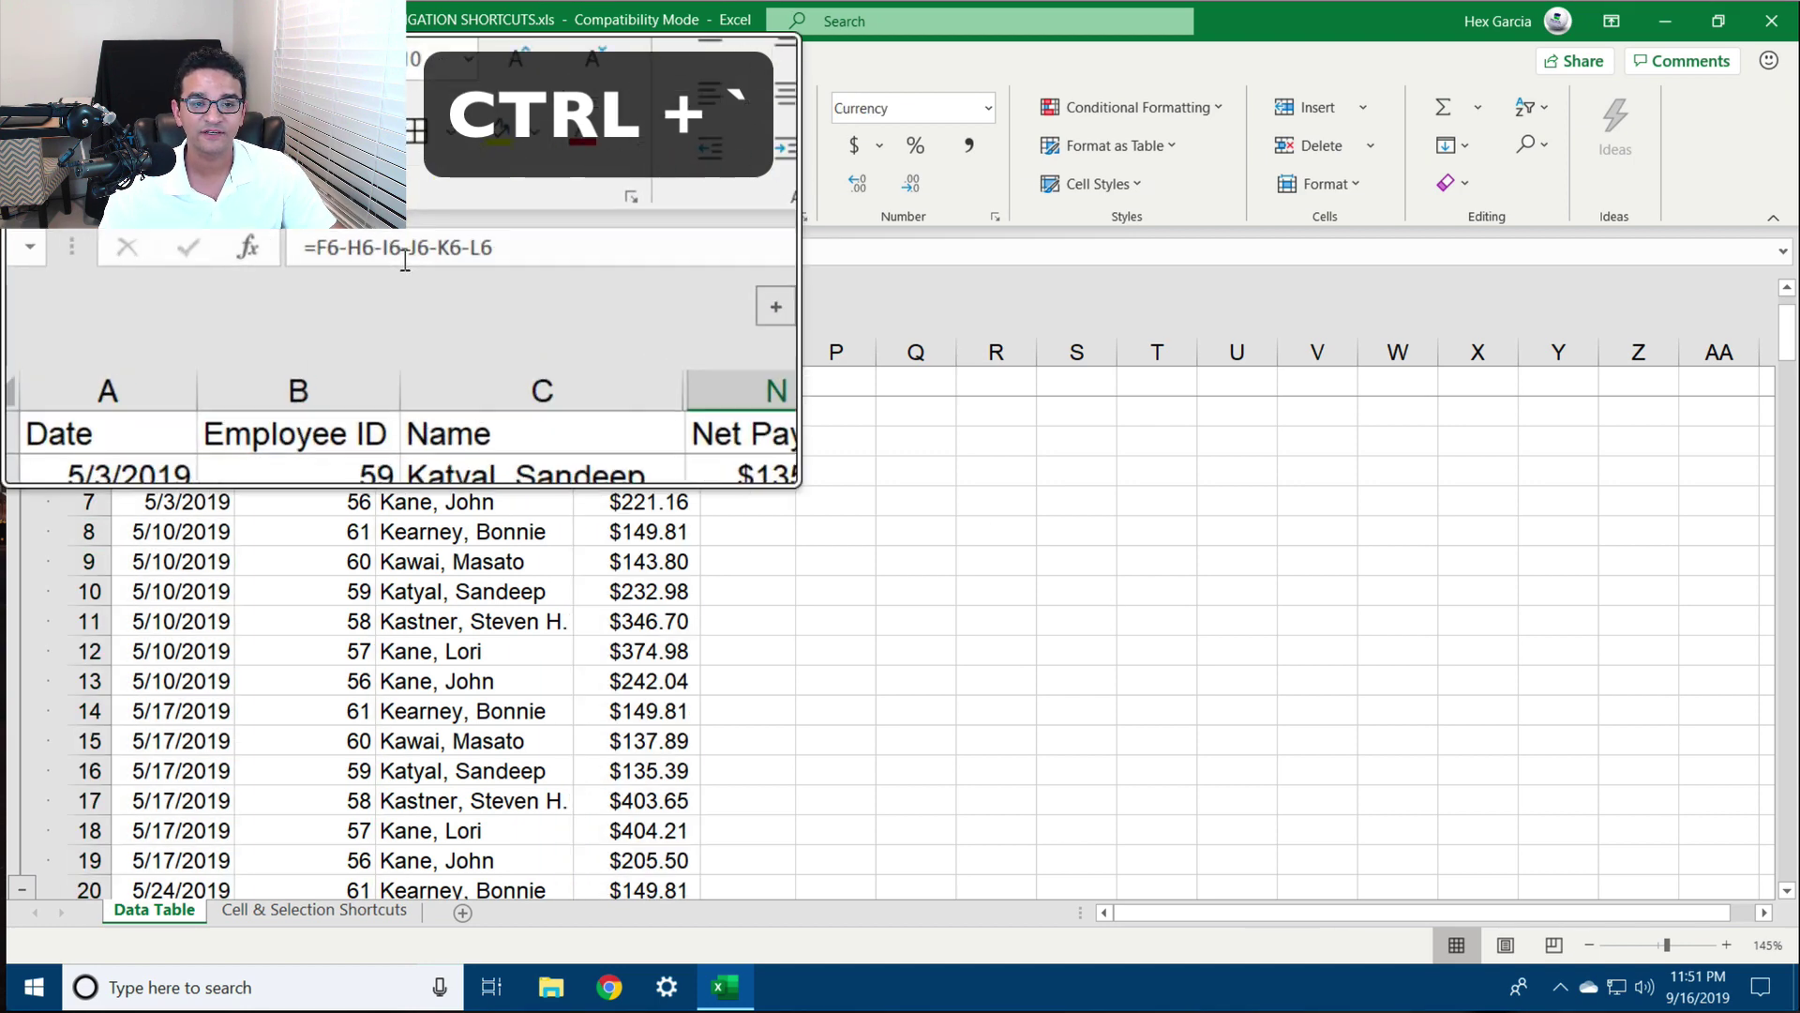
Display formulas across the whole sheet, inspect Net Pay cells N4:N16 and dates A4:A12, and switch back to values
left_click(796, 471)
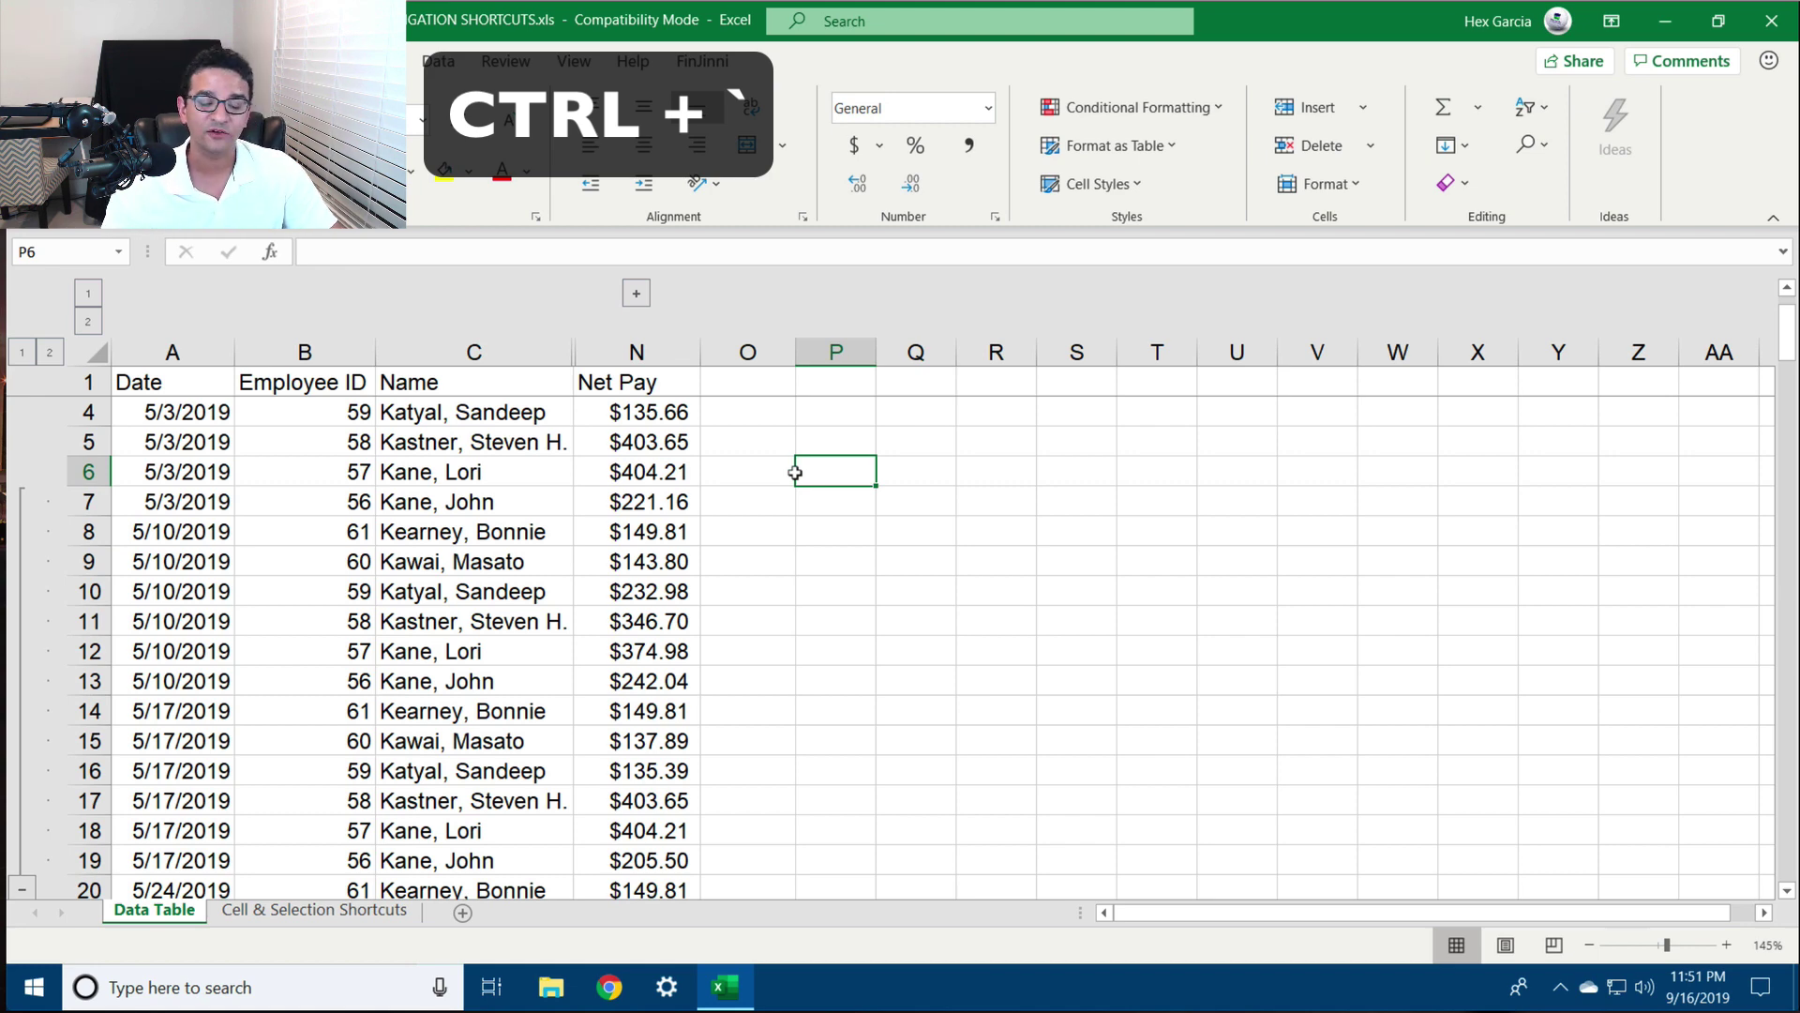
key("ctrl+grave")
left_click_drag(1165, 409, 1161, 766)
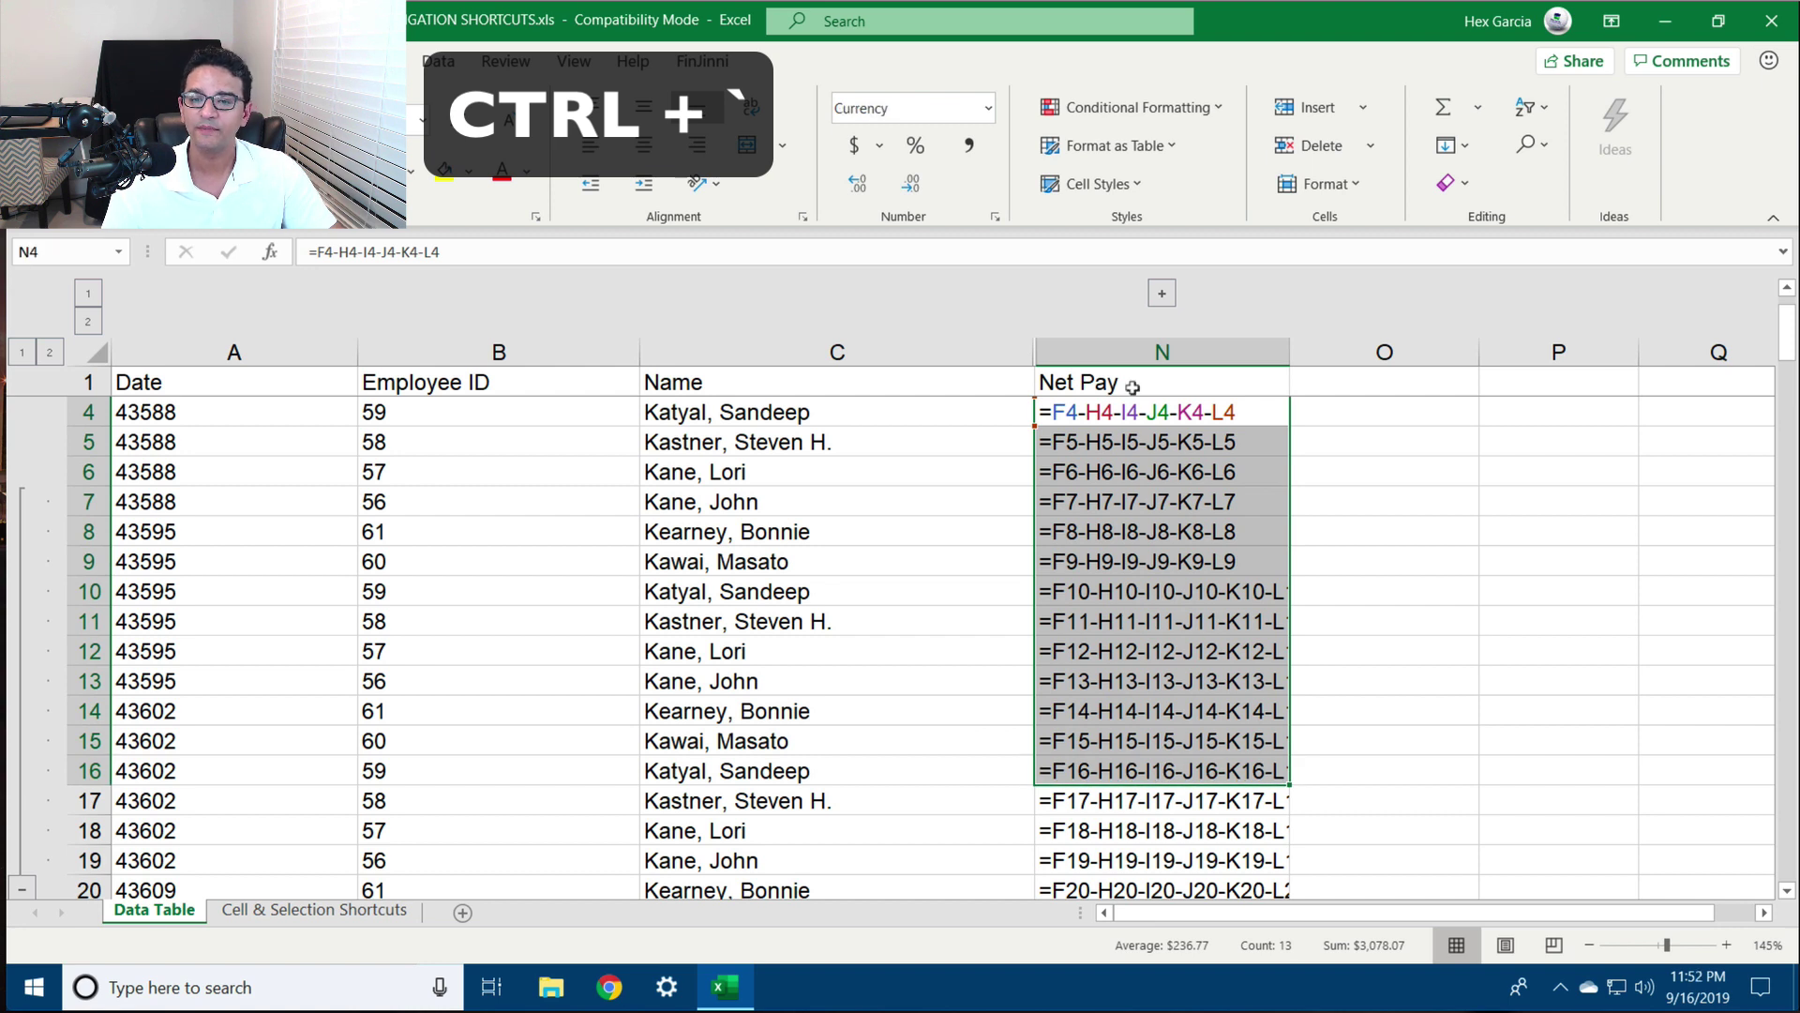
left_click_drag(175, 407, 181, 636)
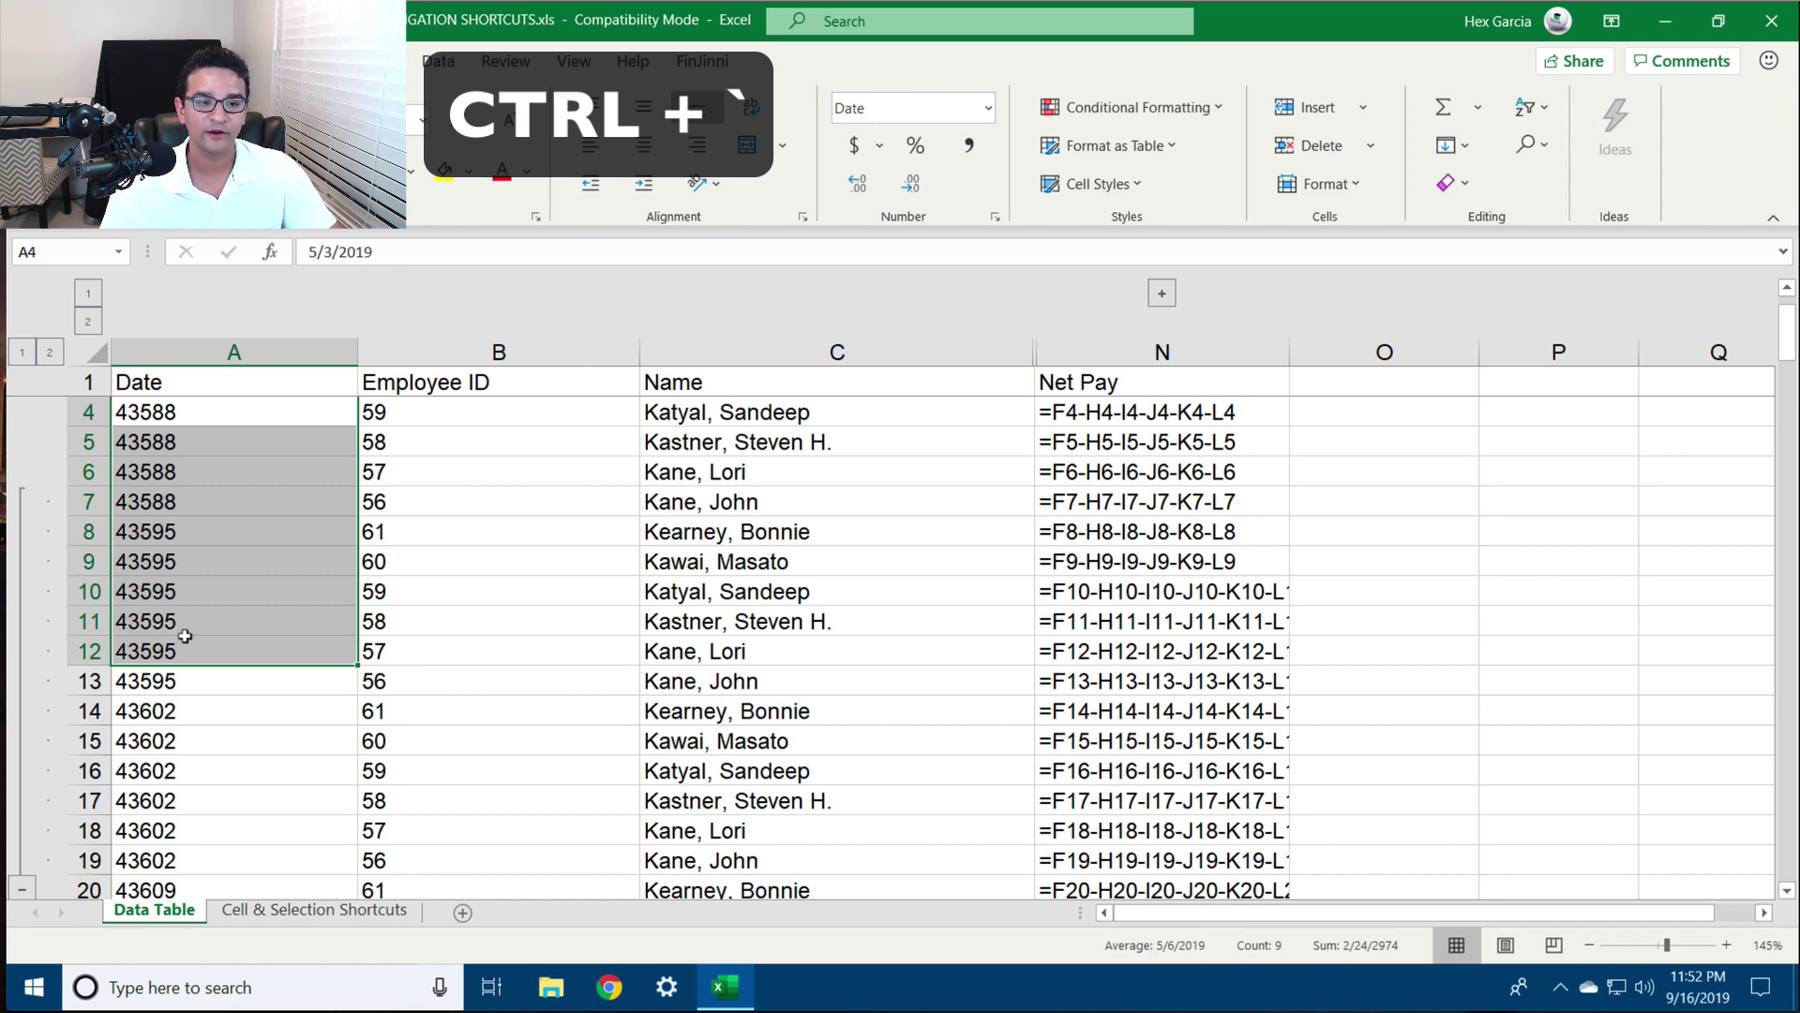
key("ctrl+grave")
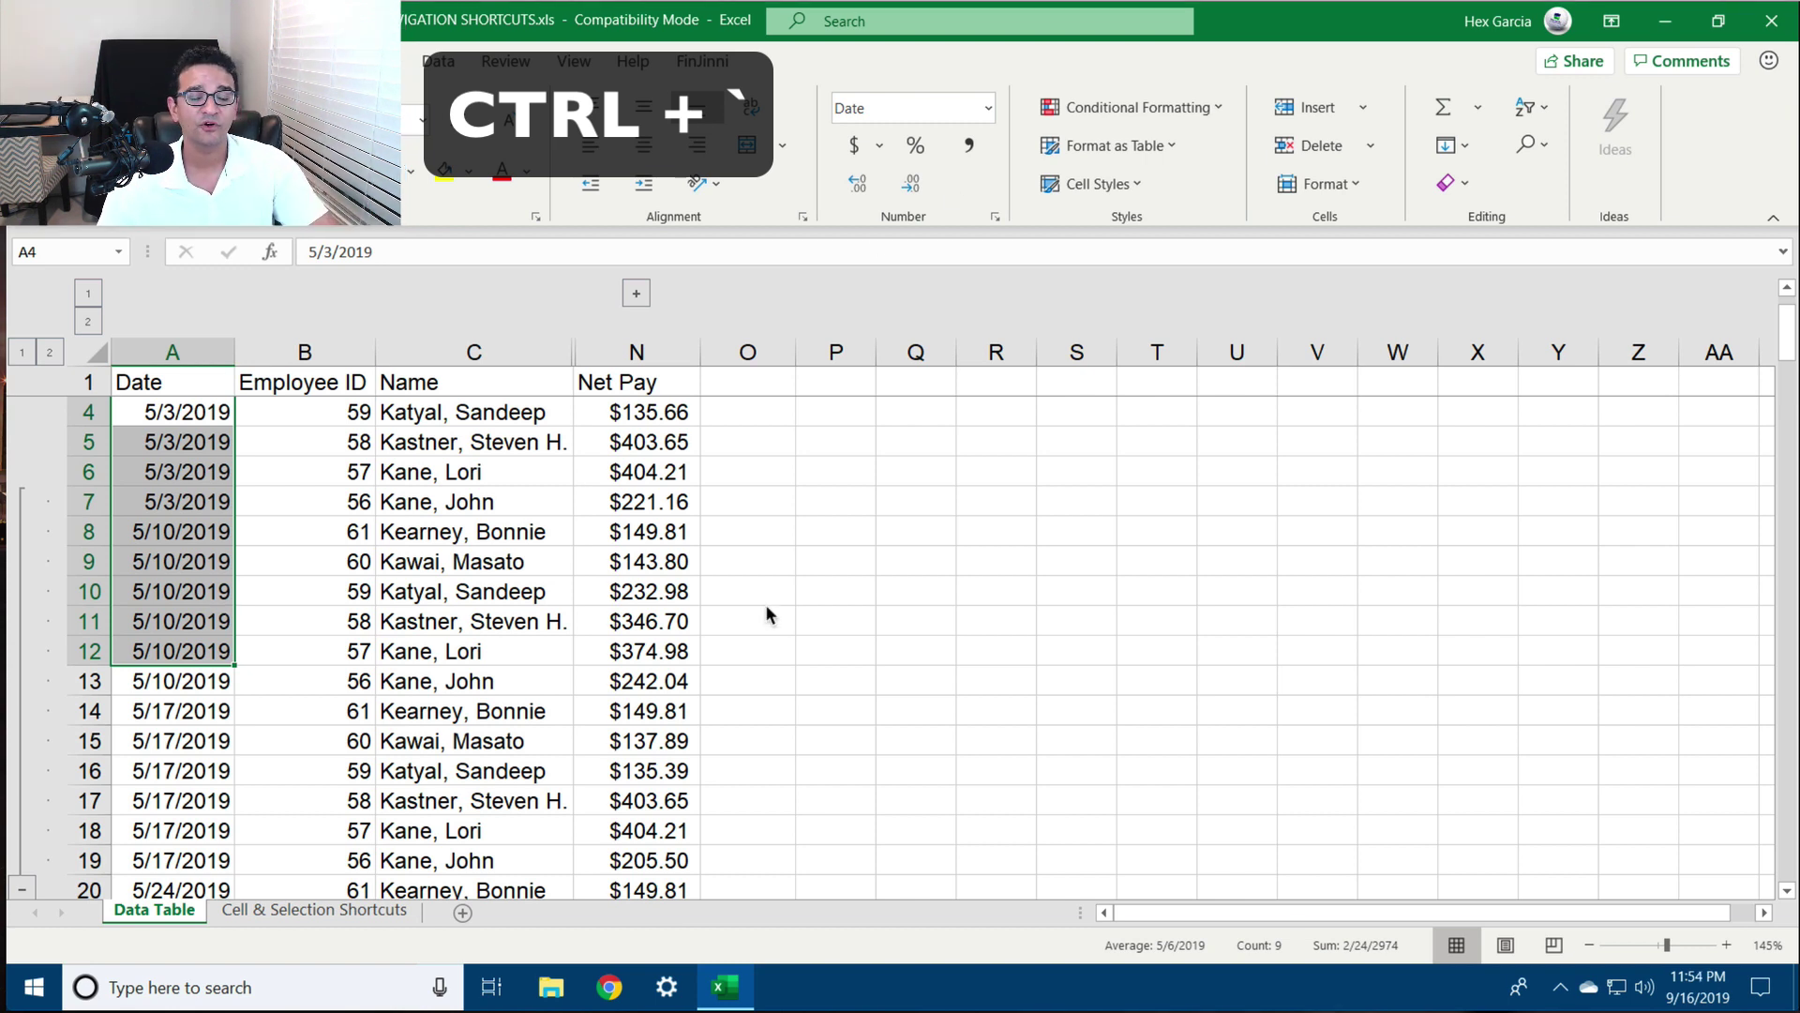
Start inserting a function in cell O4, search for "conc" and choose CONCATENATE from the matches
left_click(750, 420)
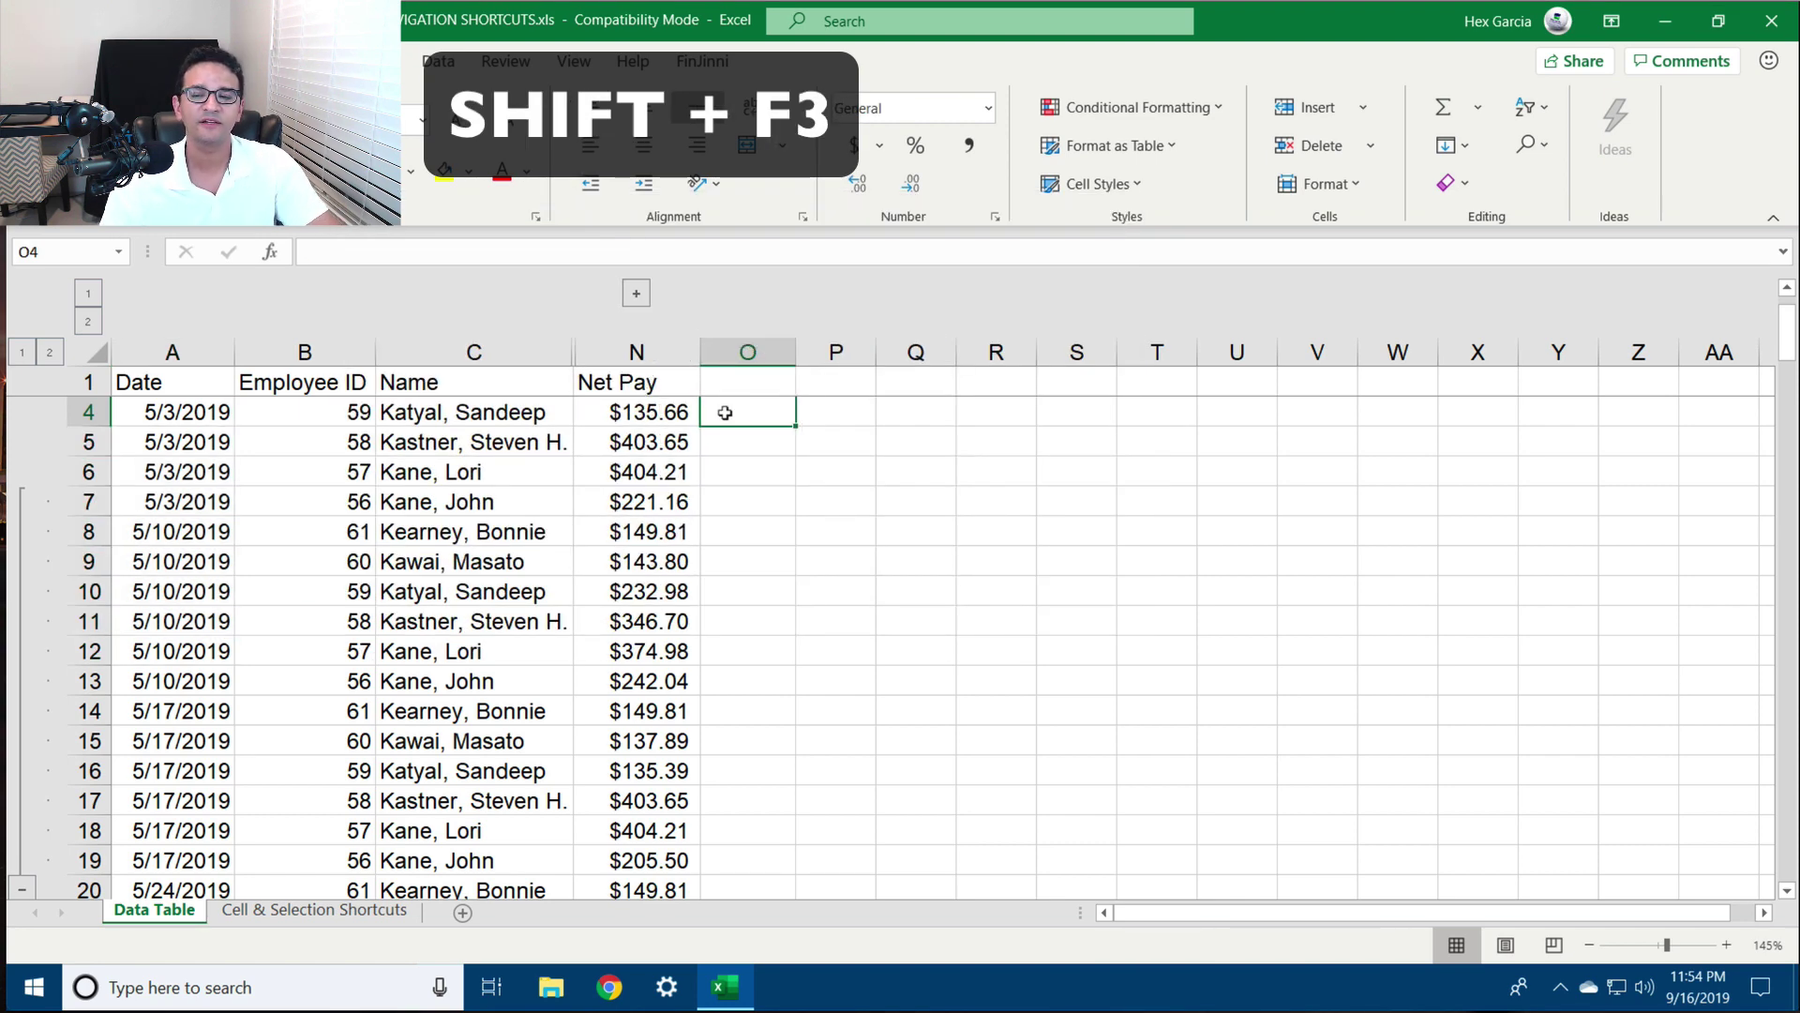
scroll(725, 413, "up", 1)
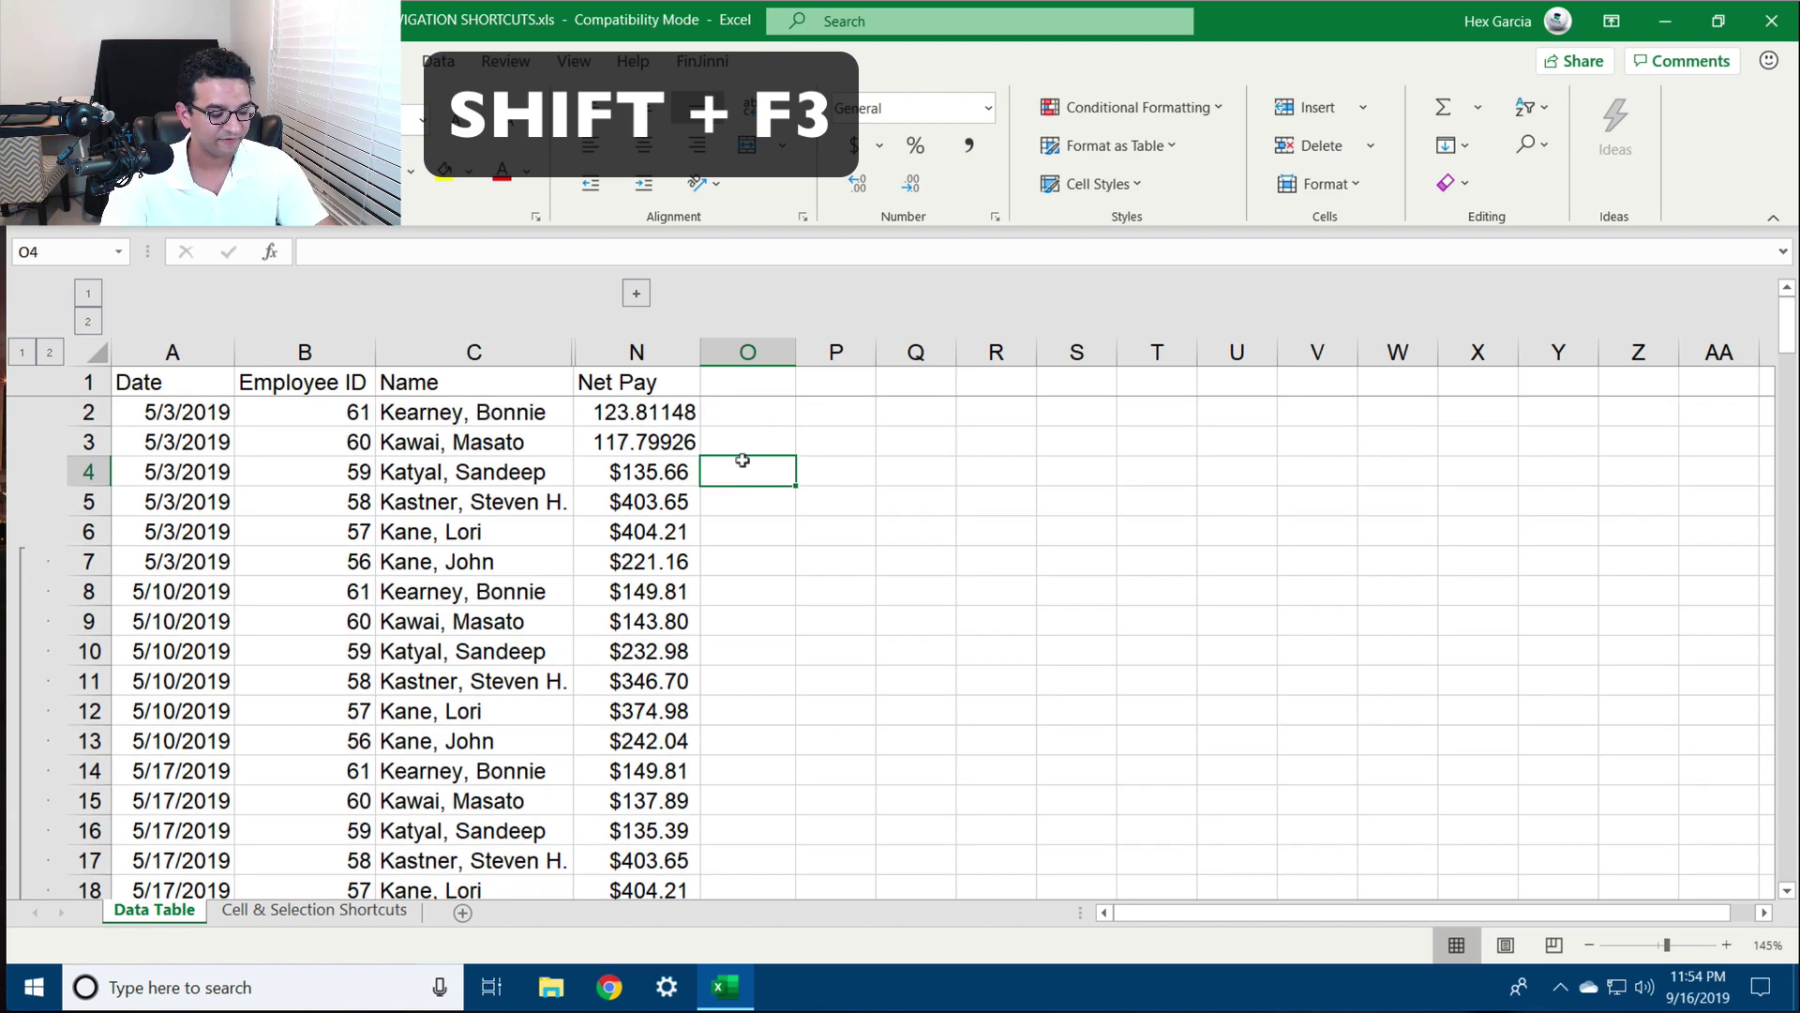
key("shift+F3")
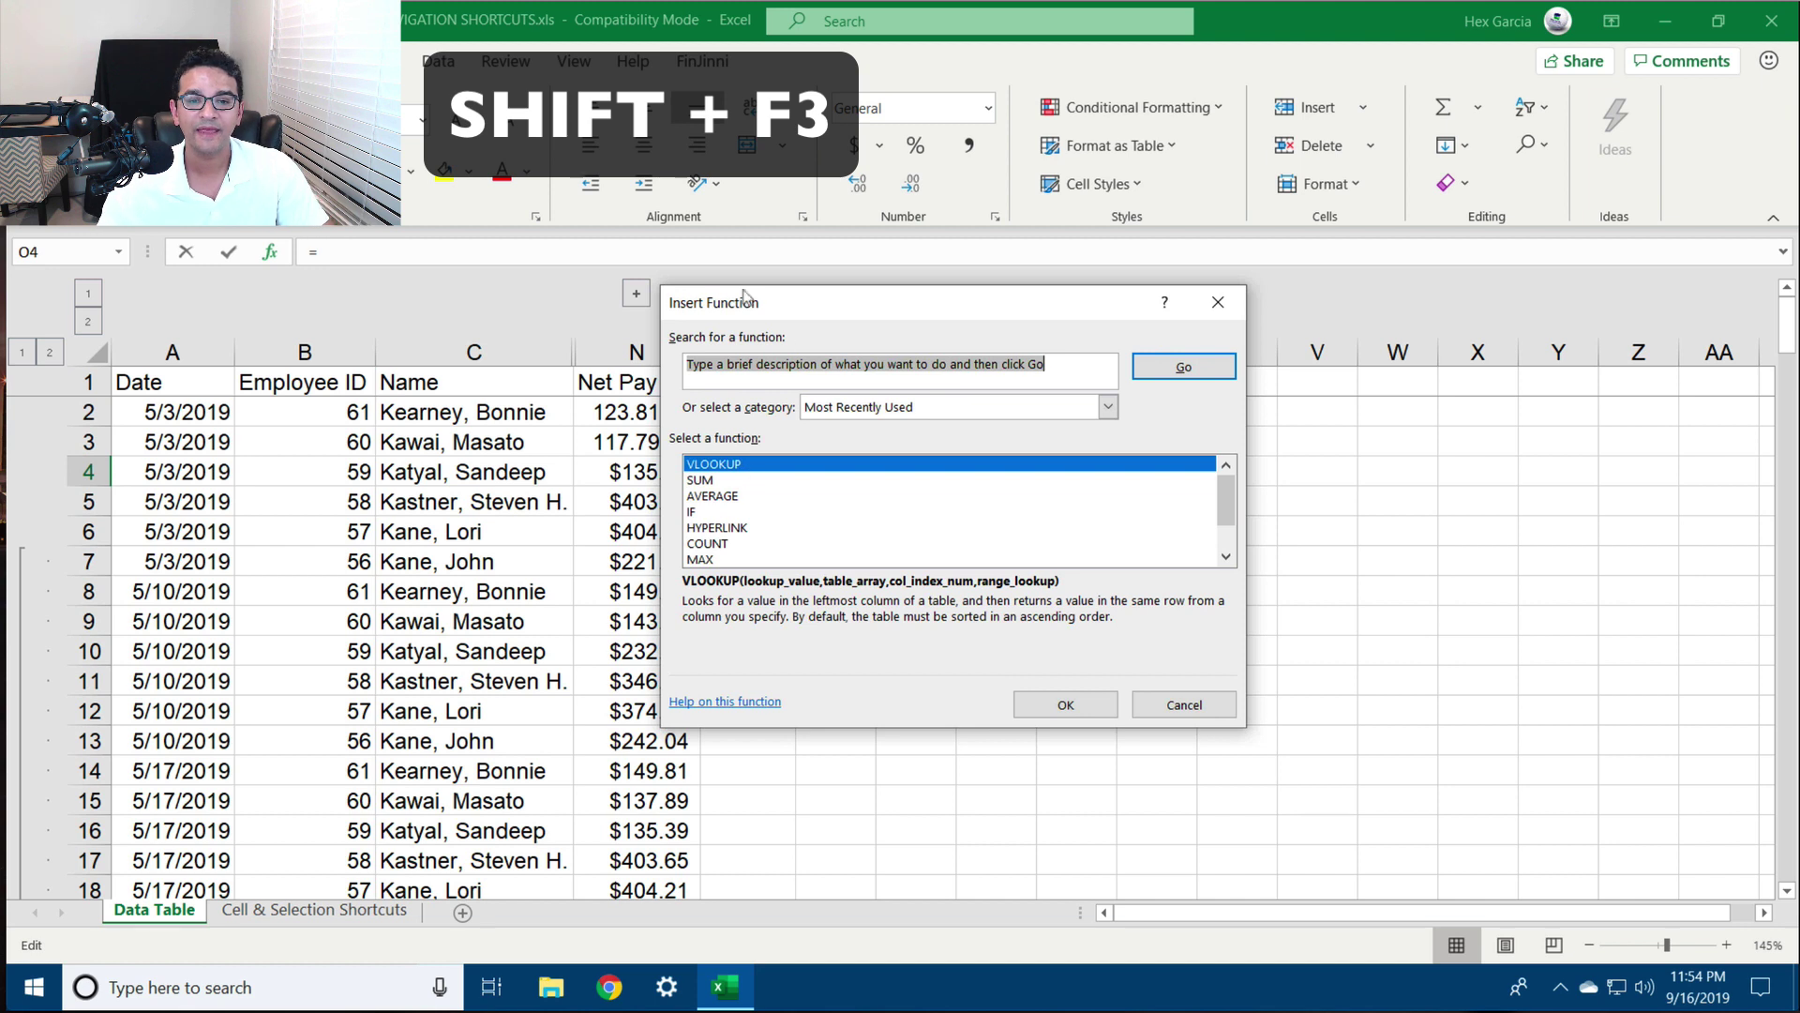
left_click_drag(770, 311, 735, 303)
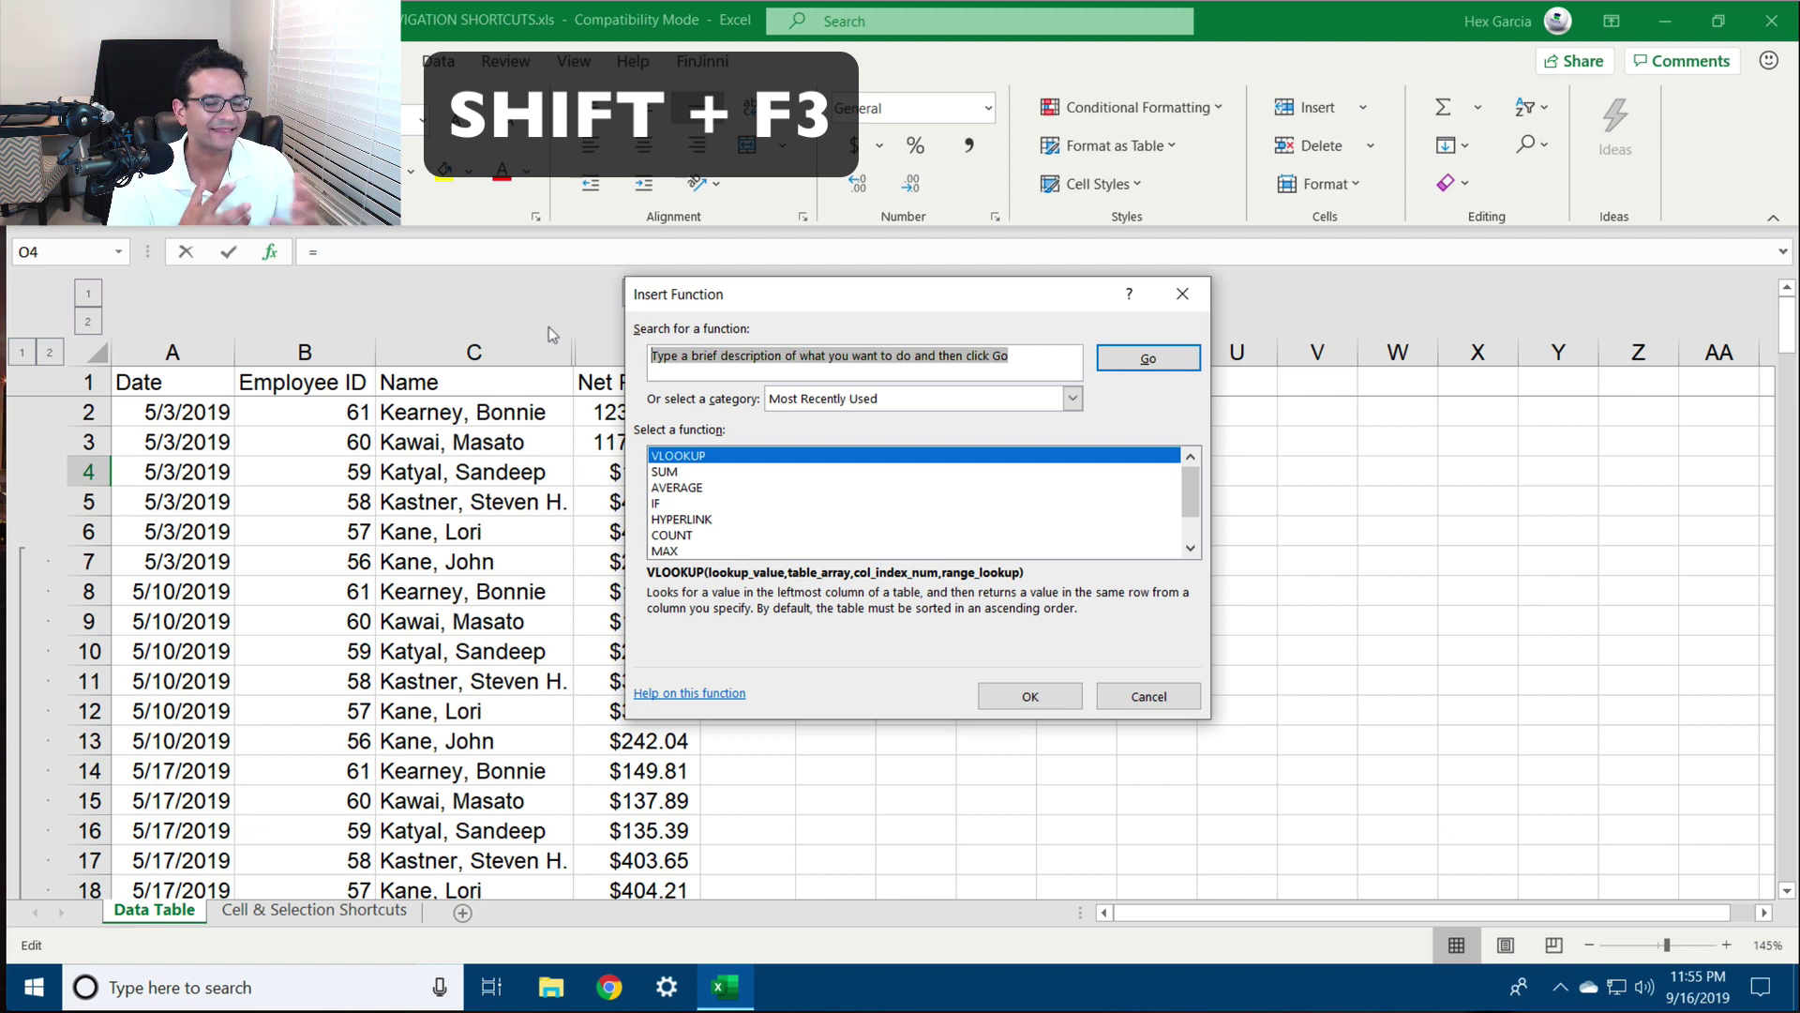
type("conc")
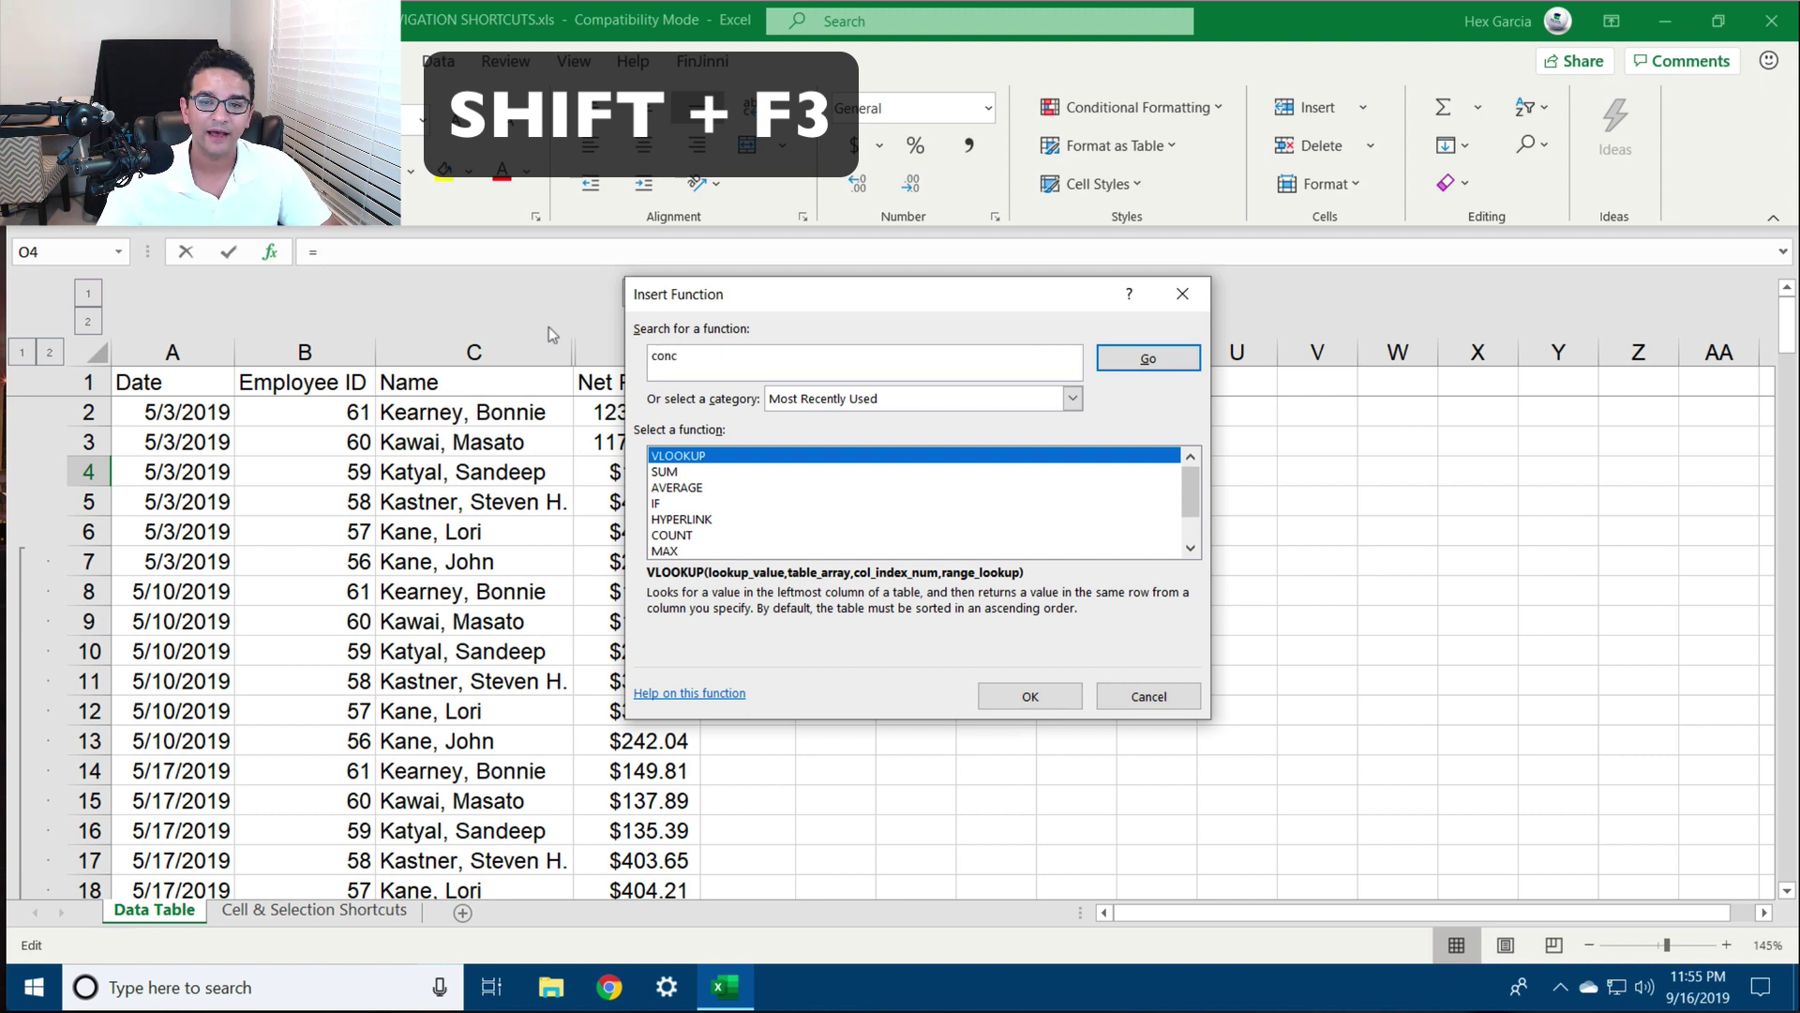
left_click(1148, 358)
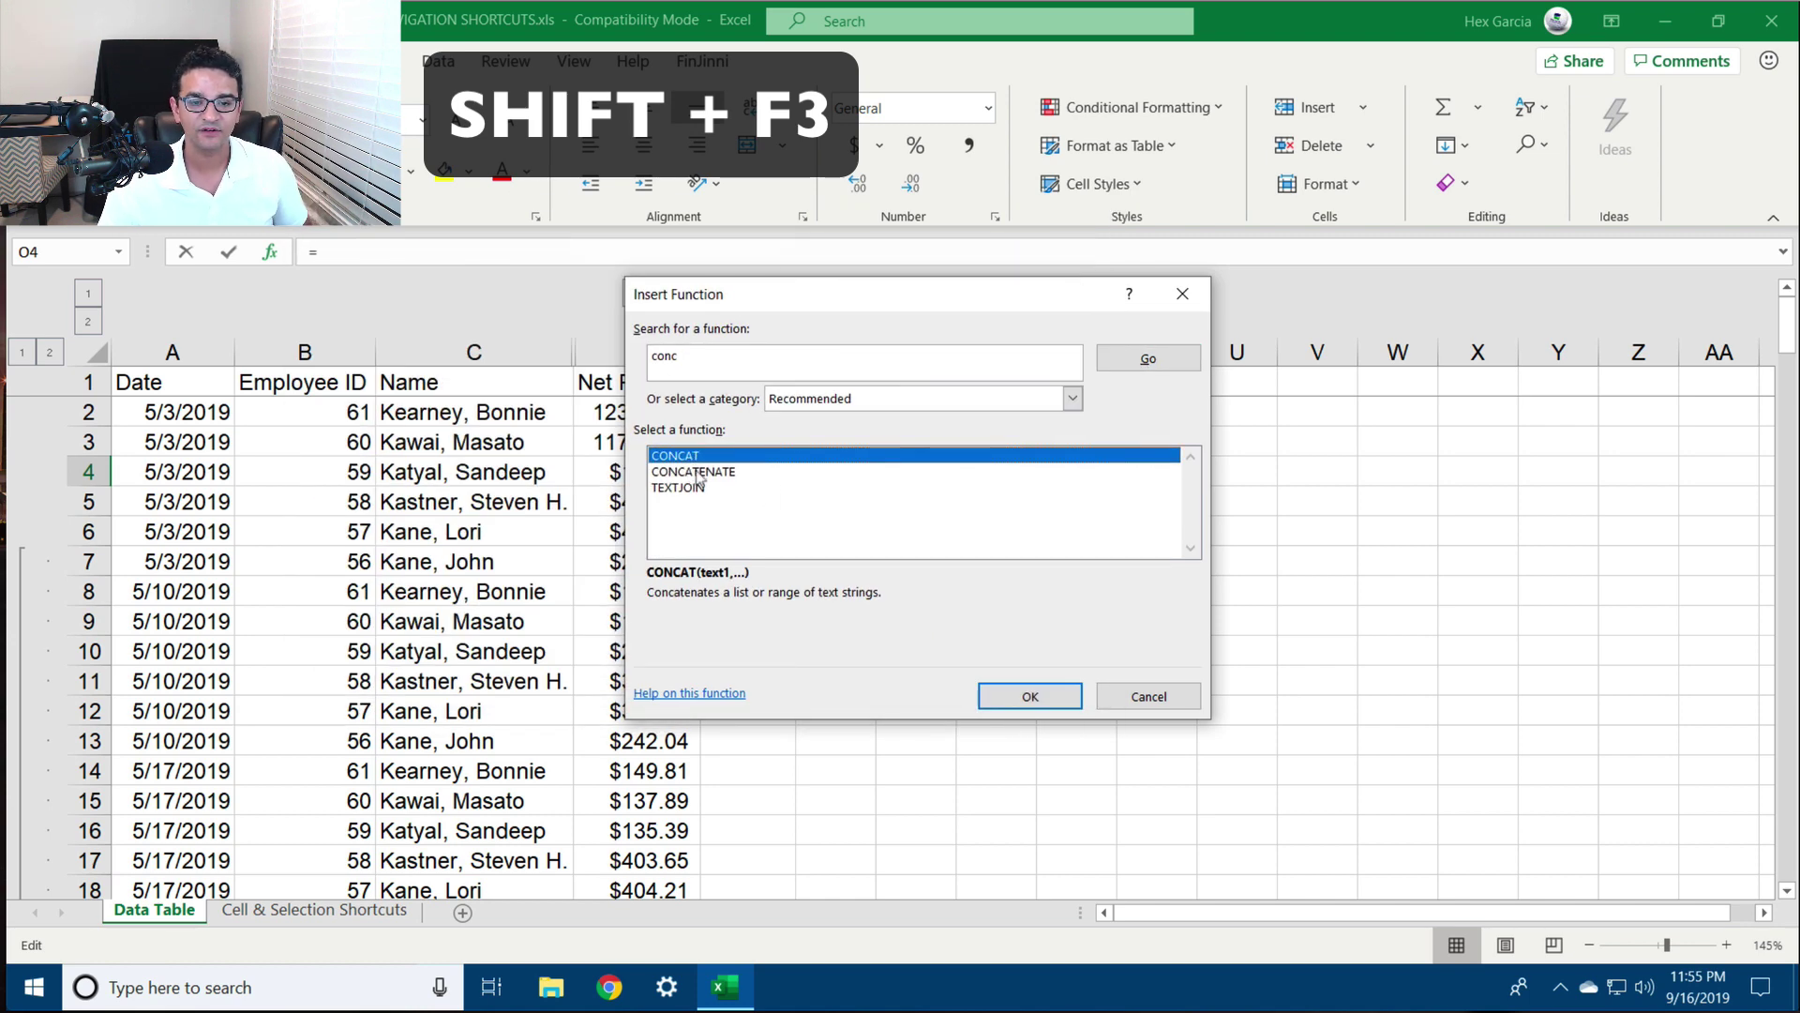
left_click(697, 472)
left_click(691, 489)
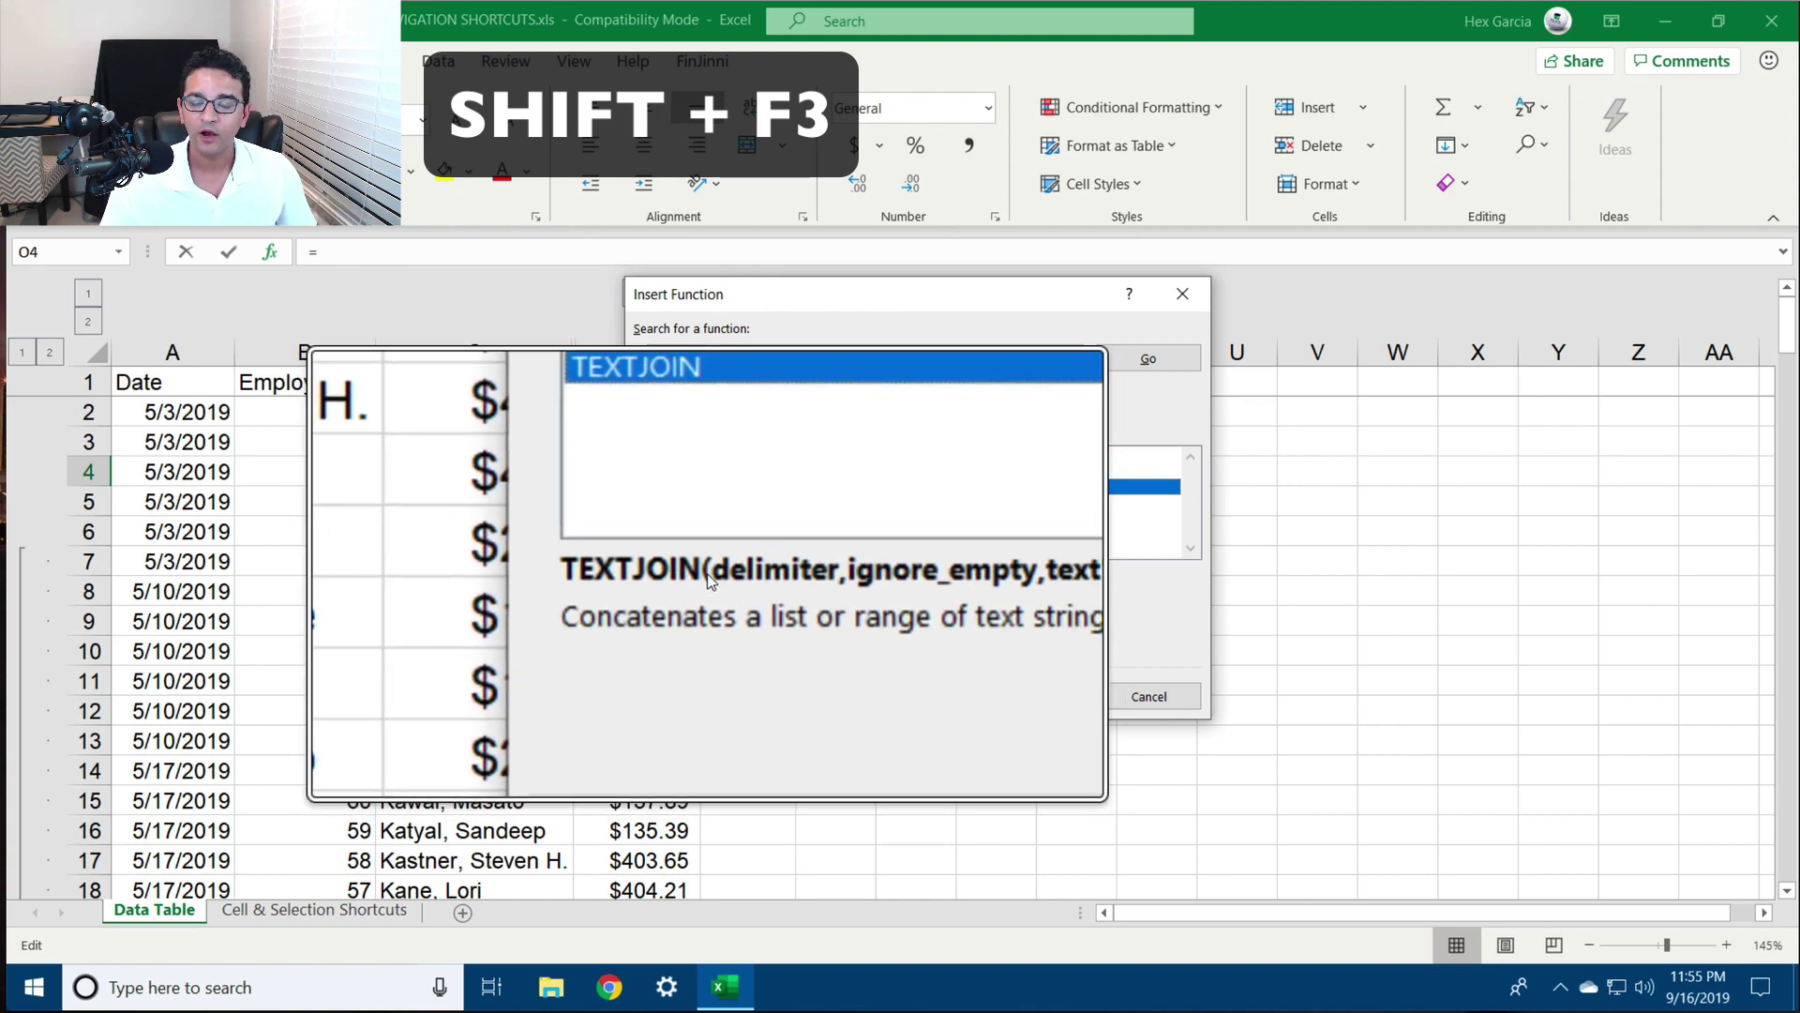
left_click(699, 474)
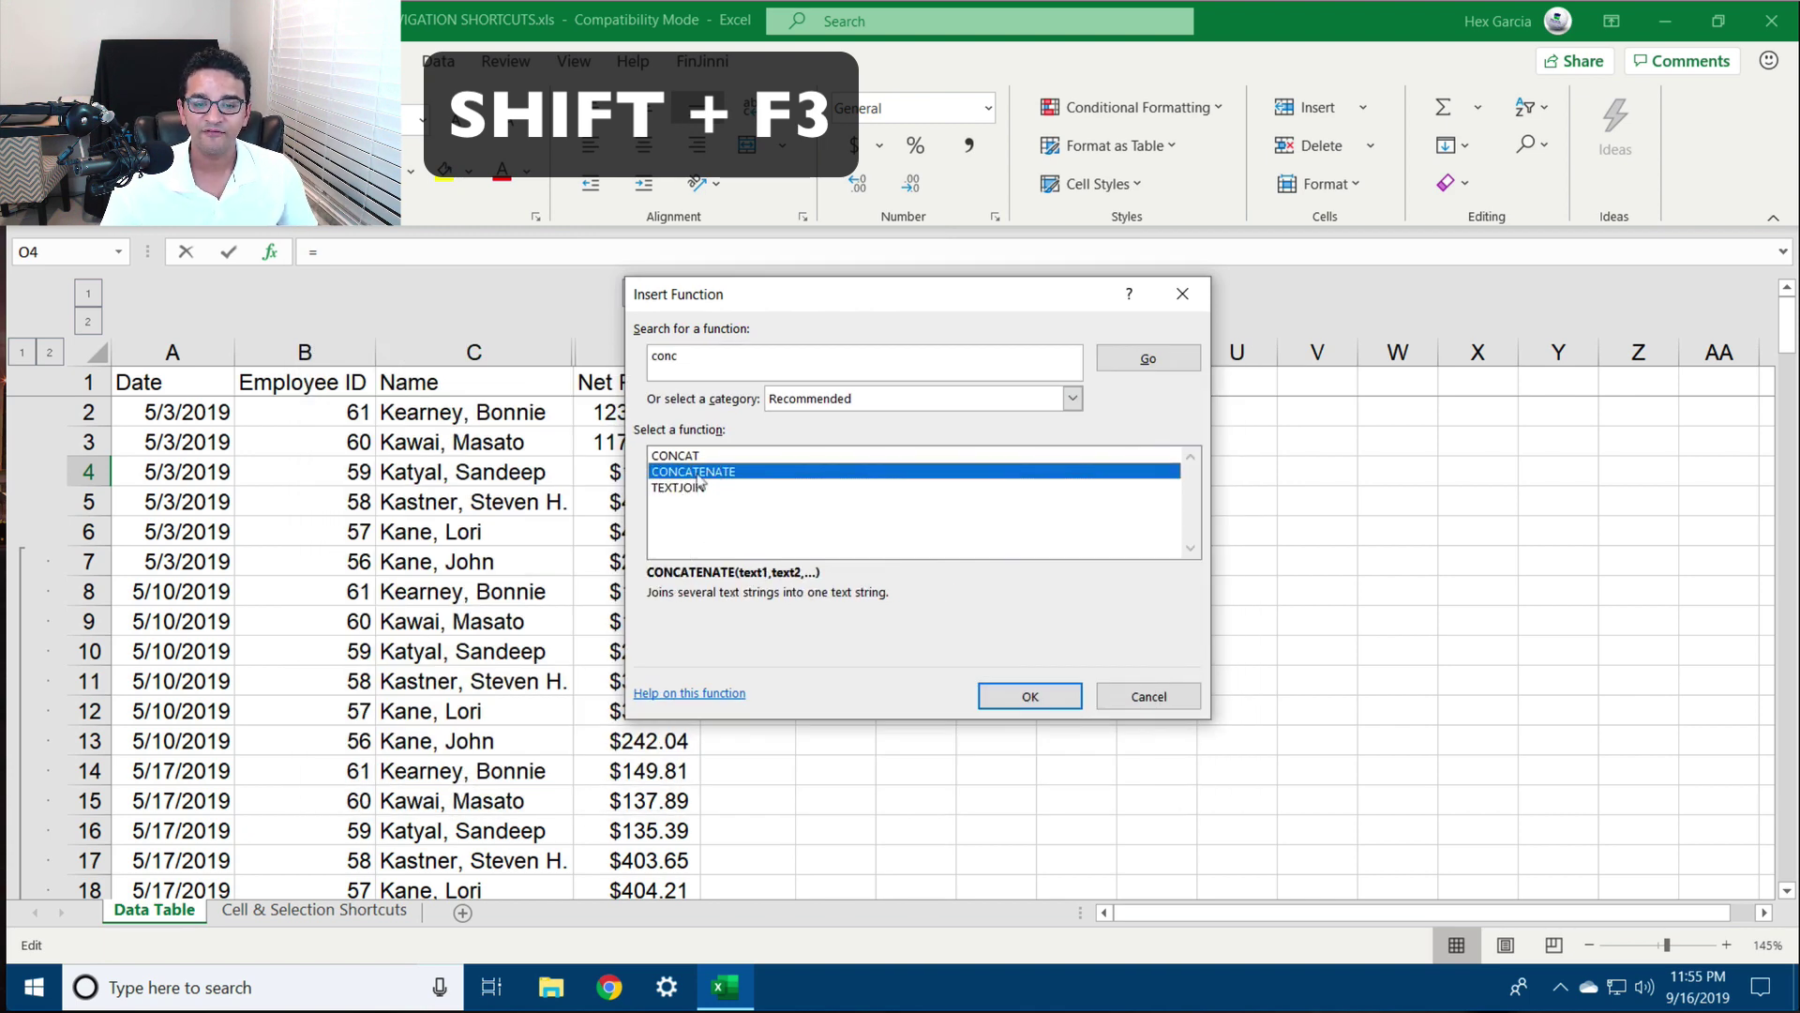
left_click(1022, 698)
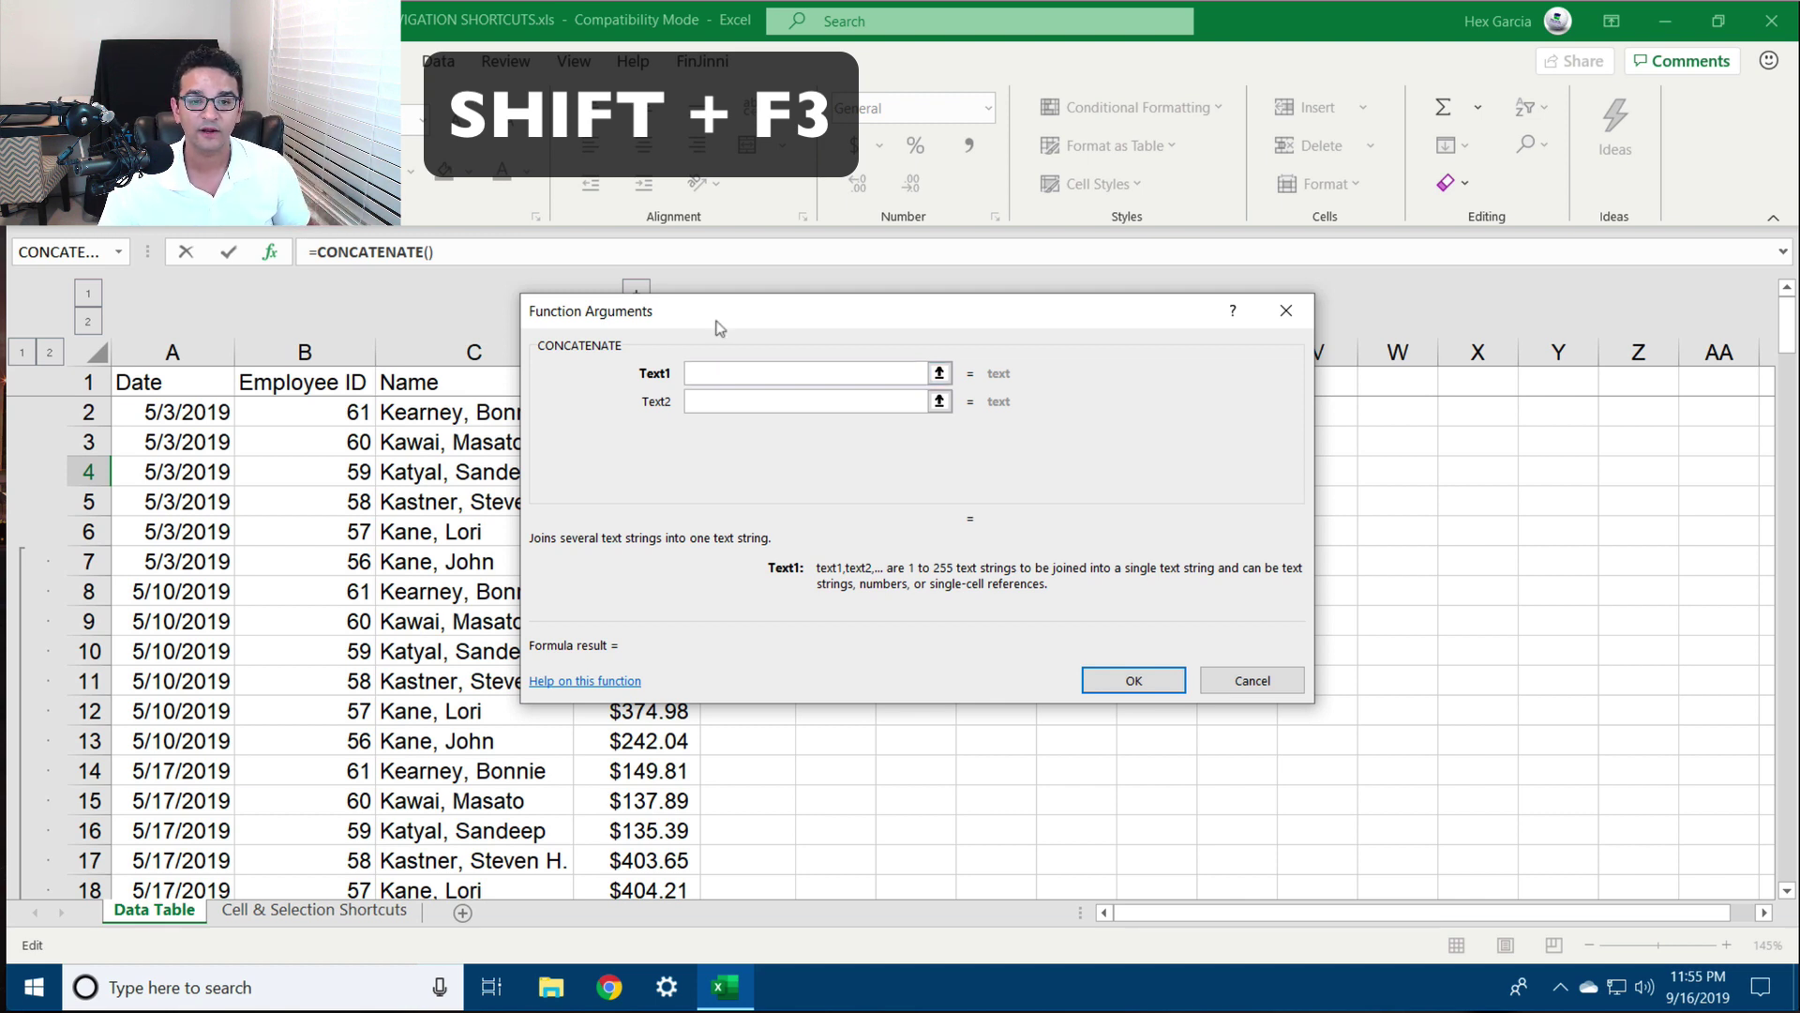
Complete the CONCATENATE formula with C4 as Text1 and N4 as Text2, and clear the result from cell O4
left_click_drag(716, 329, 1026, 353)
left_click(1248, 397)
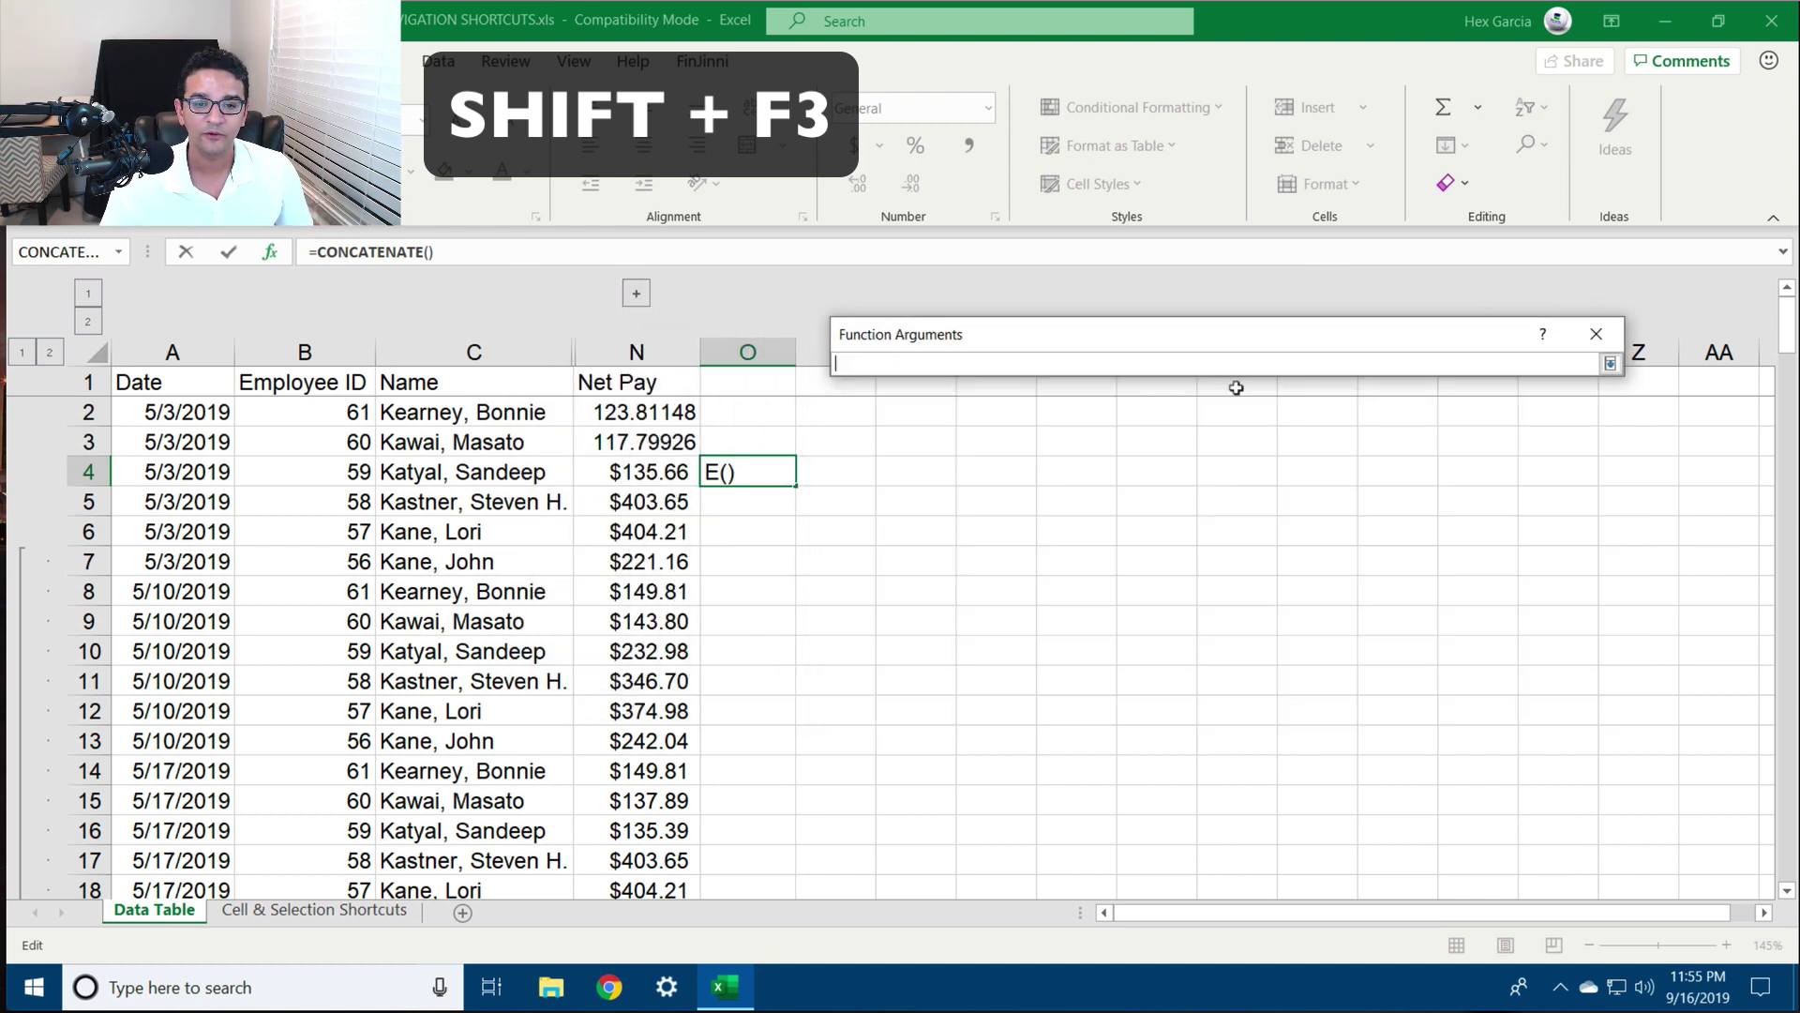
left_click(494, 463)
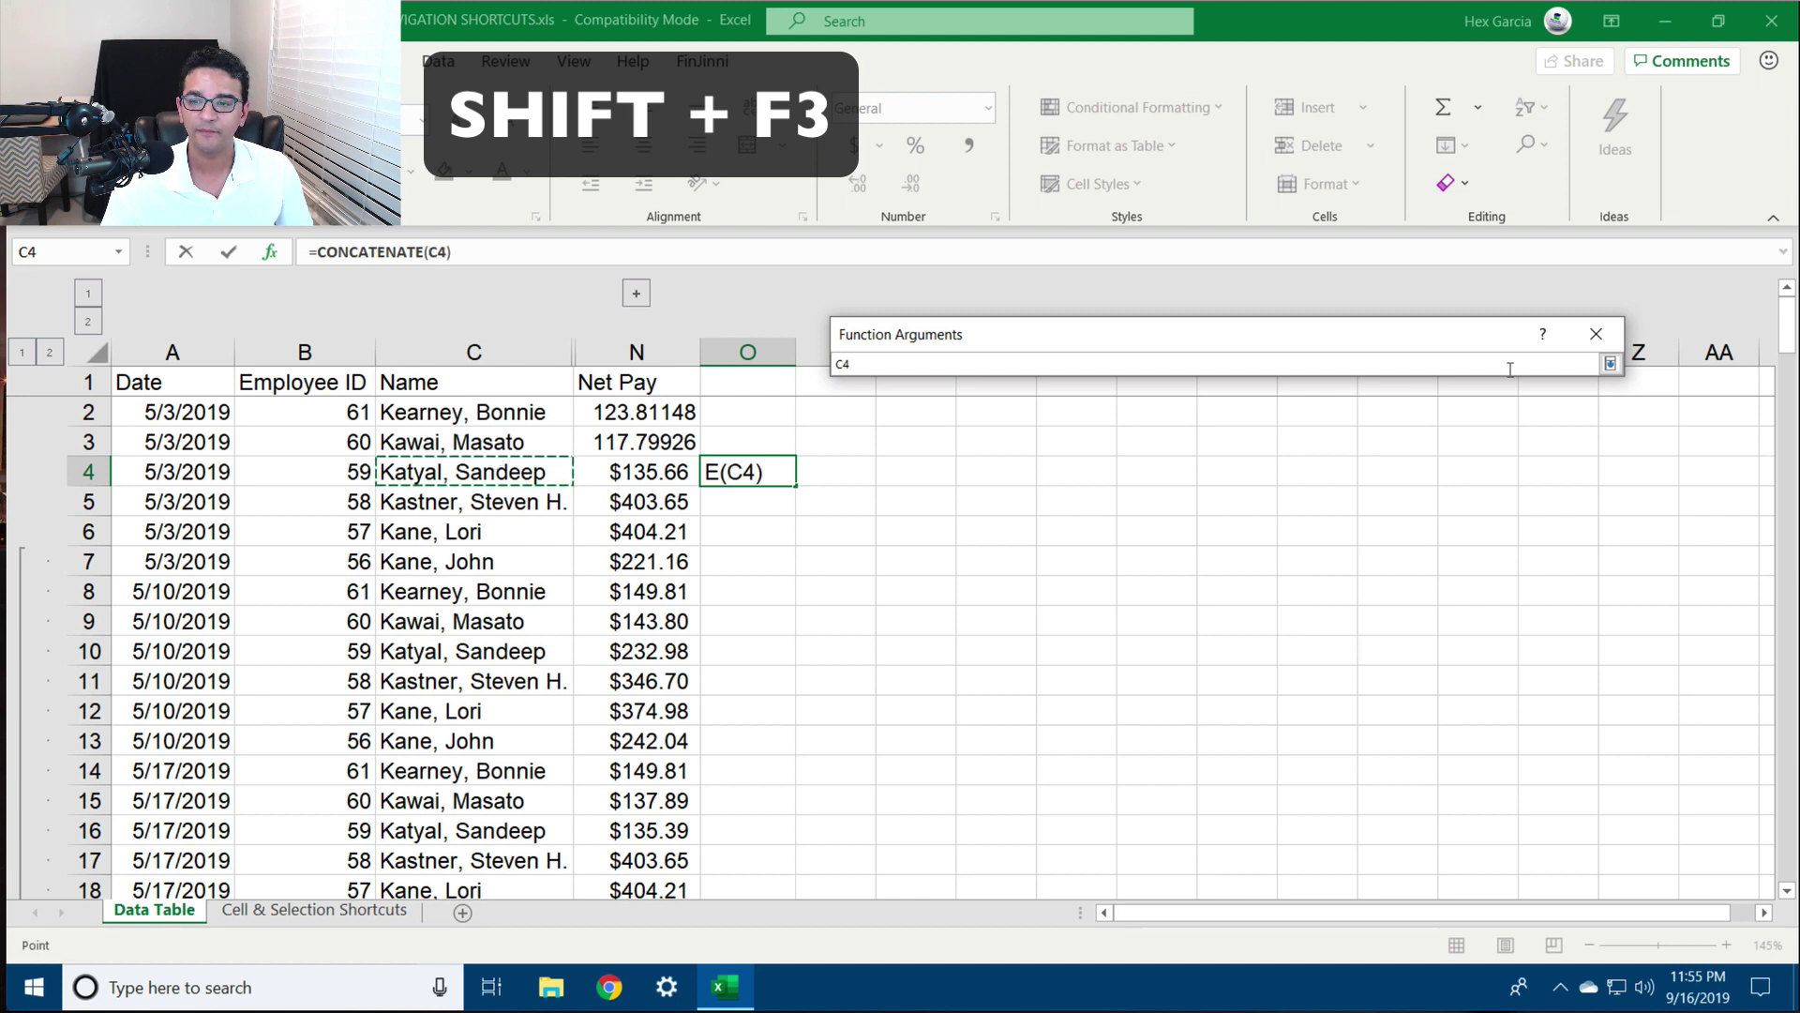
left_click(1610, 364)
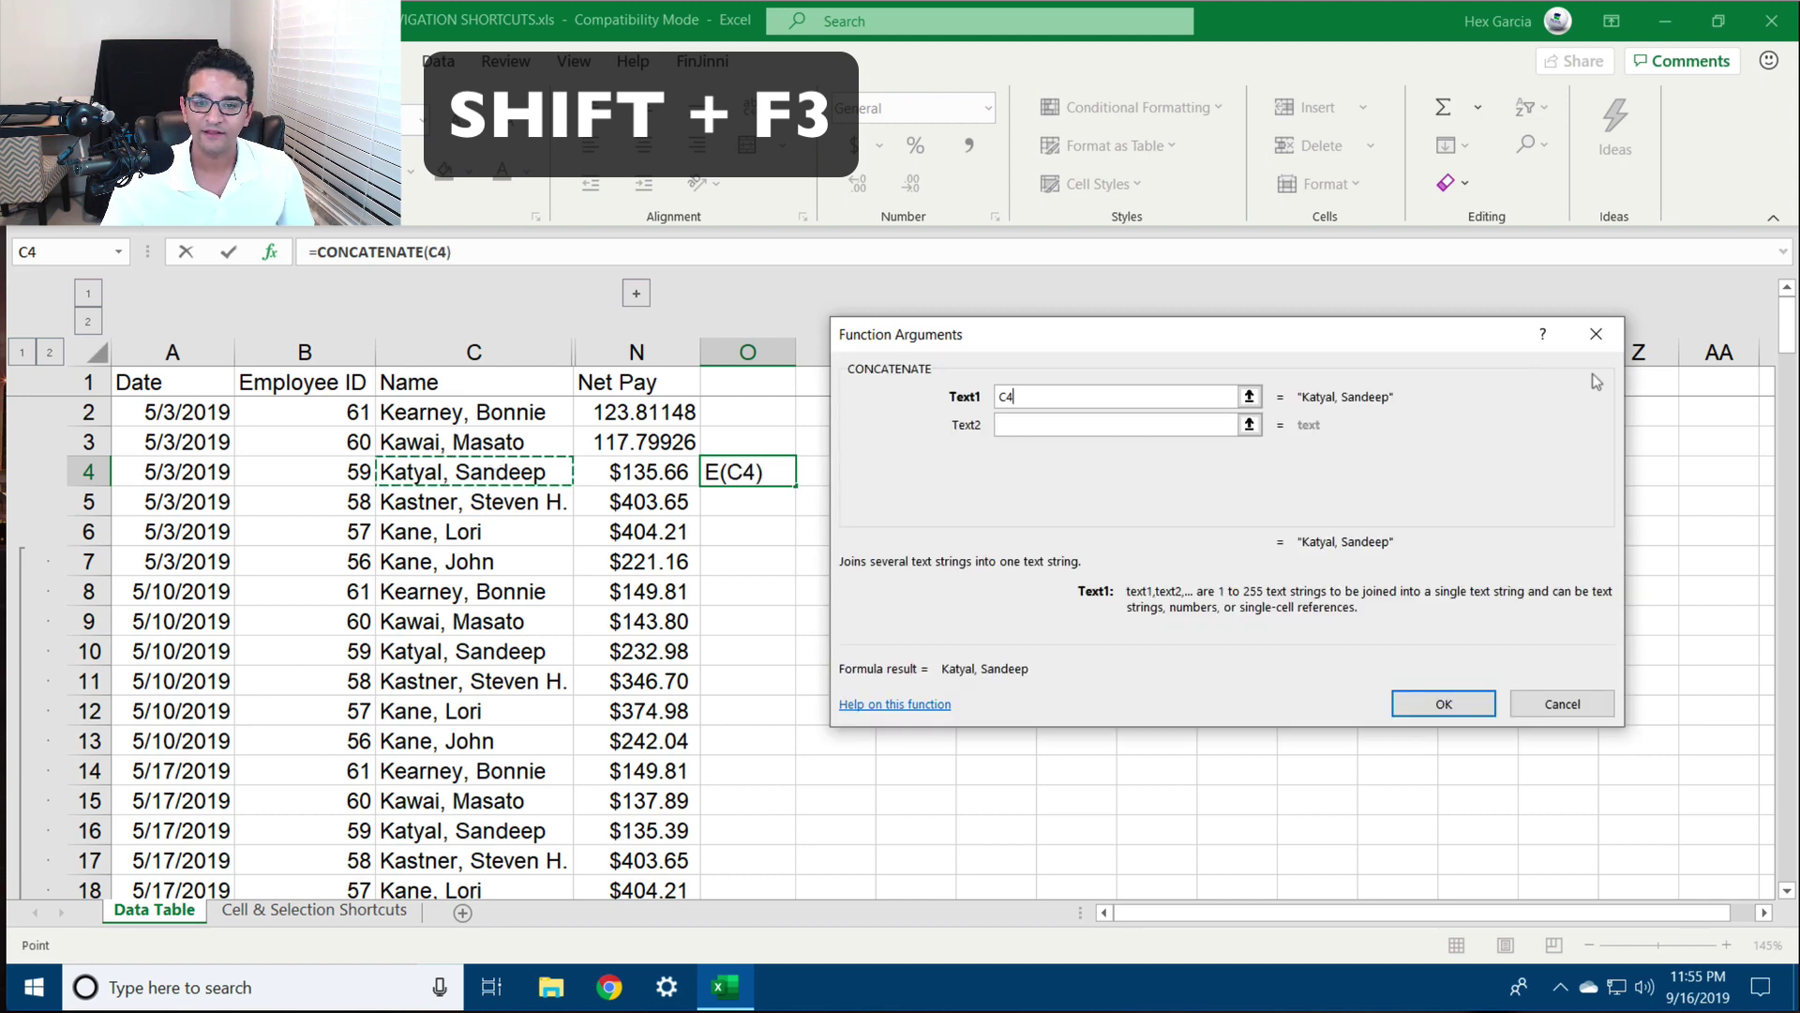
left_click(1248, 425)
left_click(614, 464)
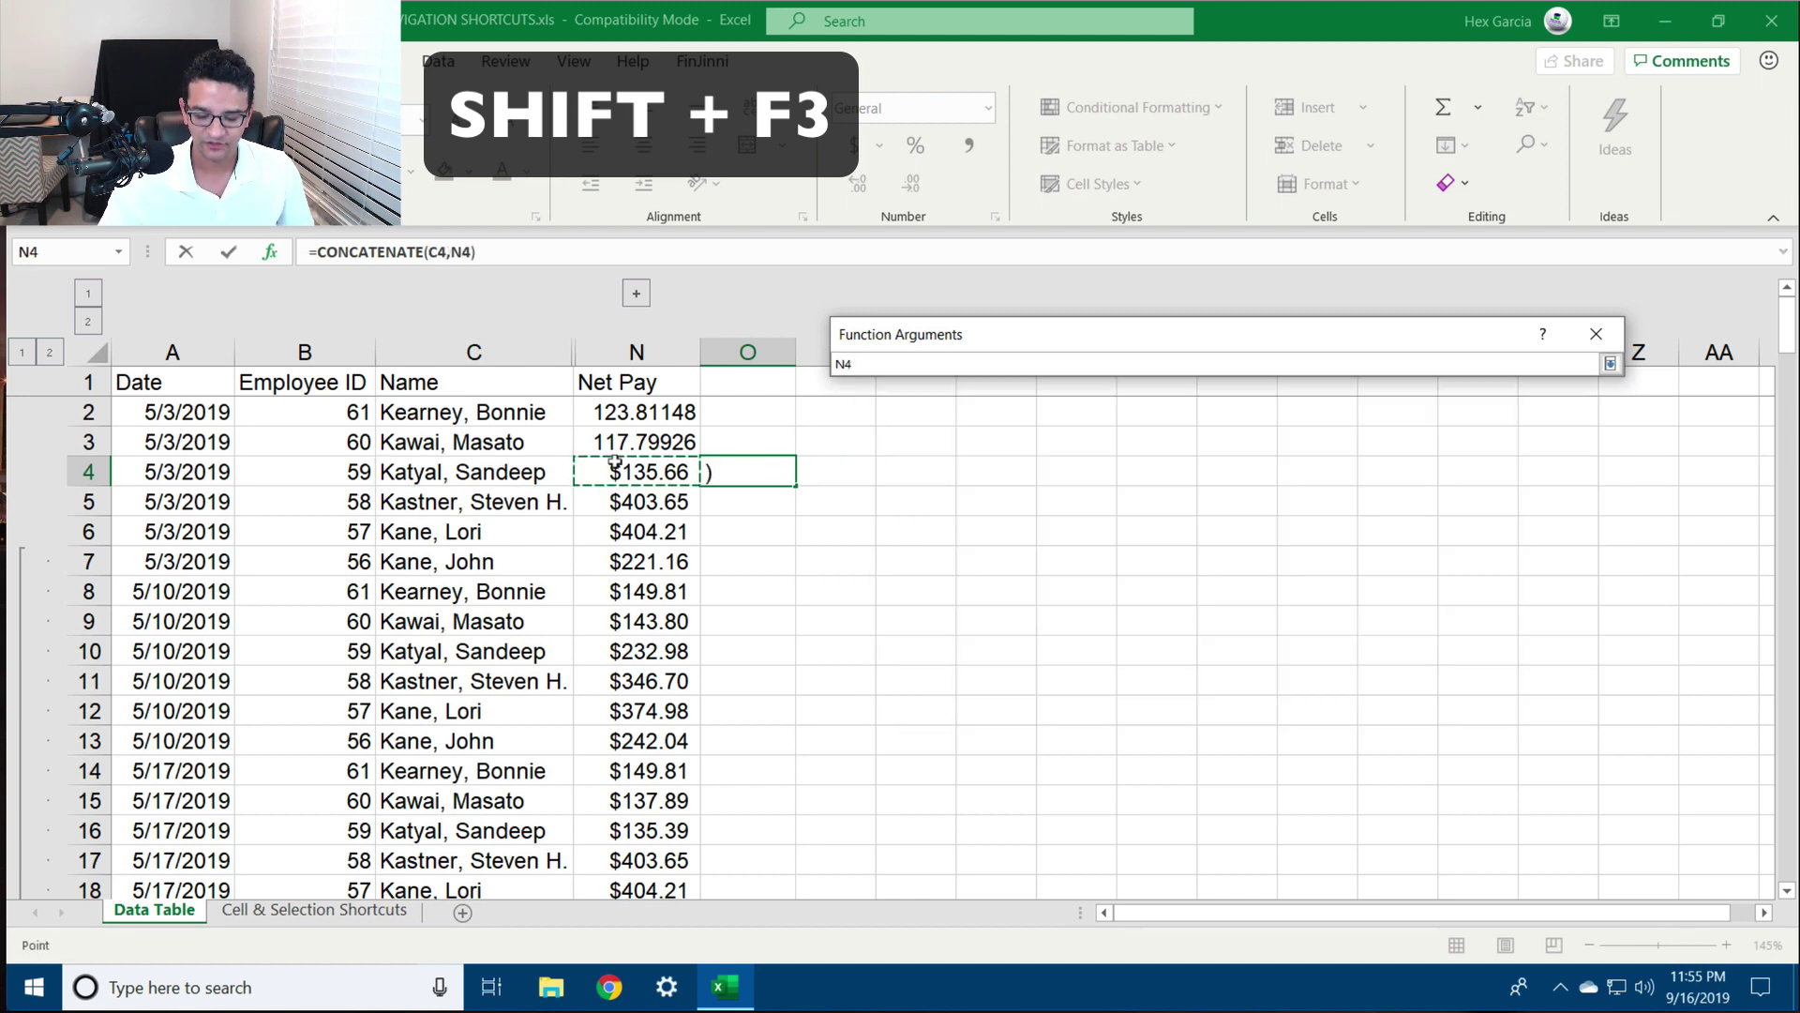
key("Return")
left_click(1440, 699)
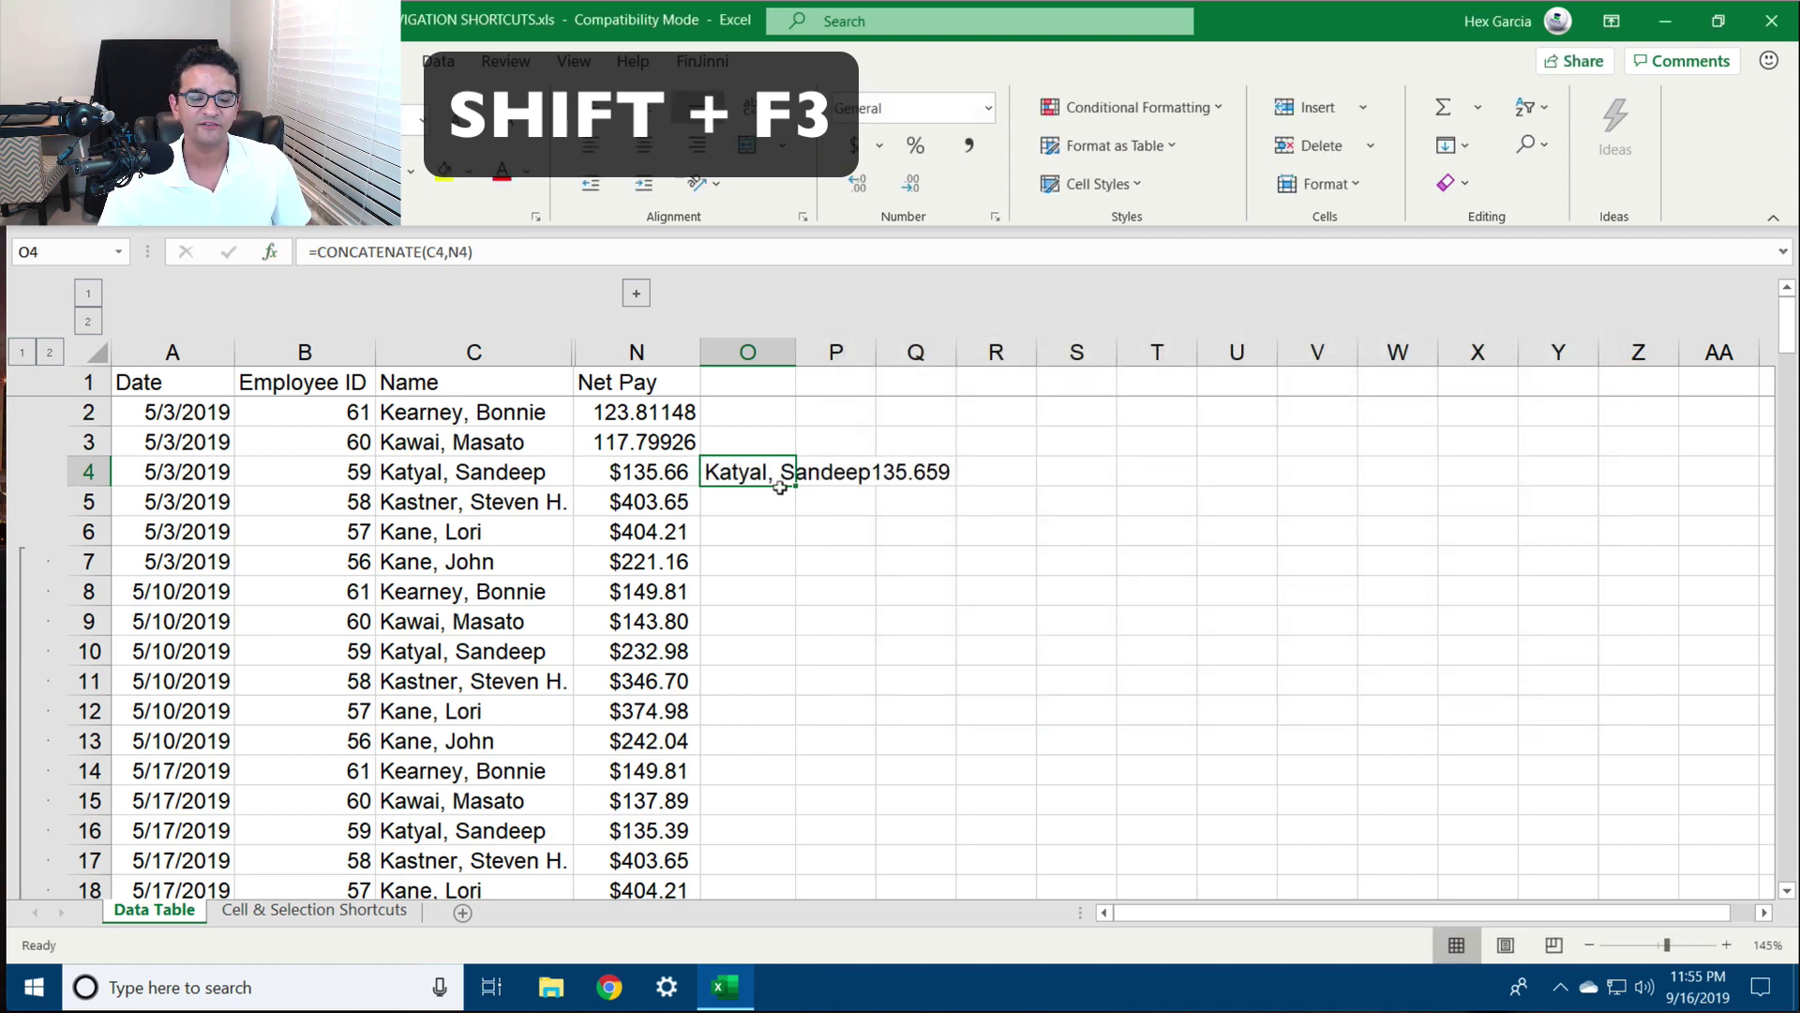
key("Delete")
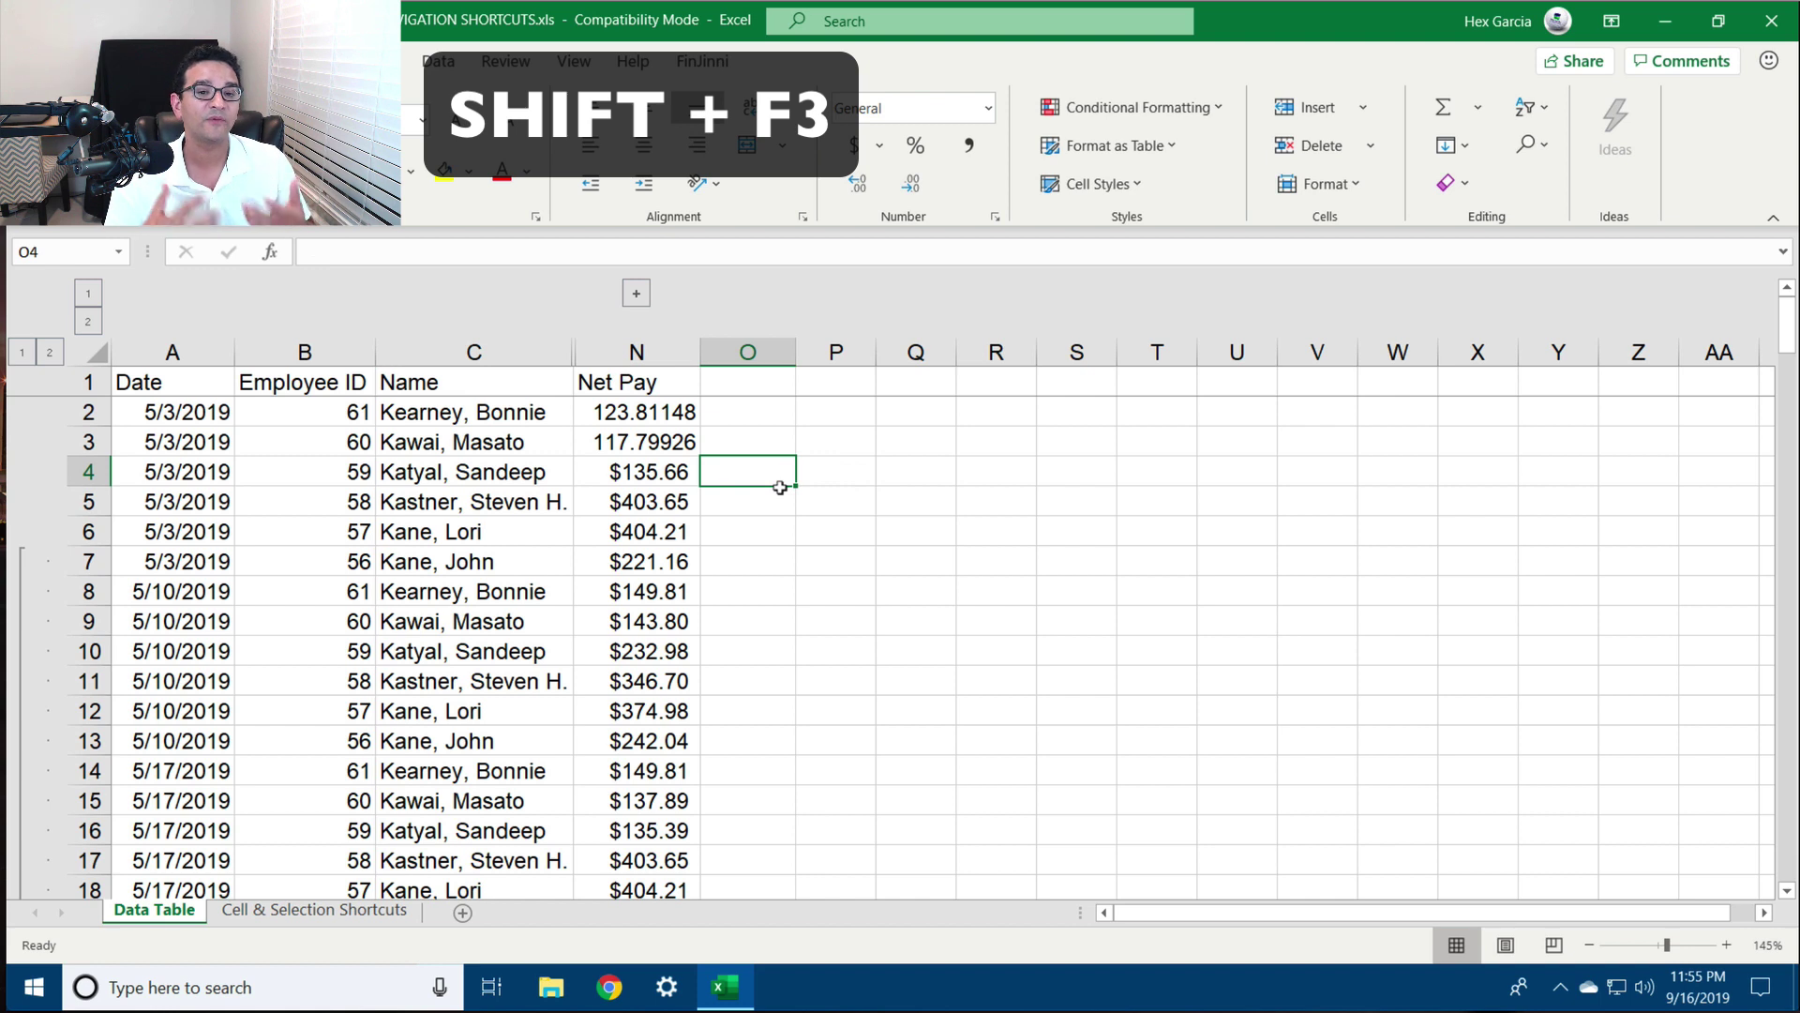